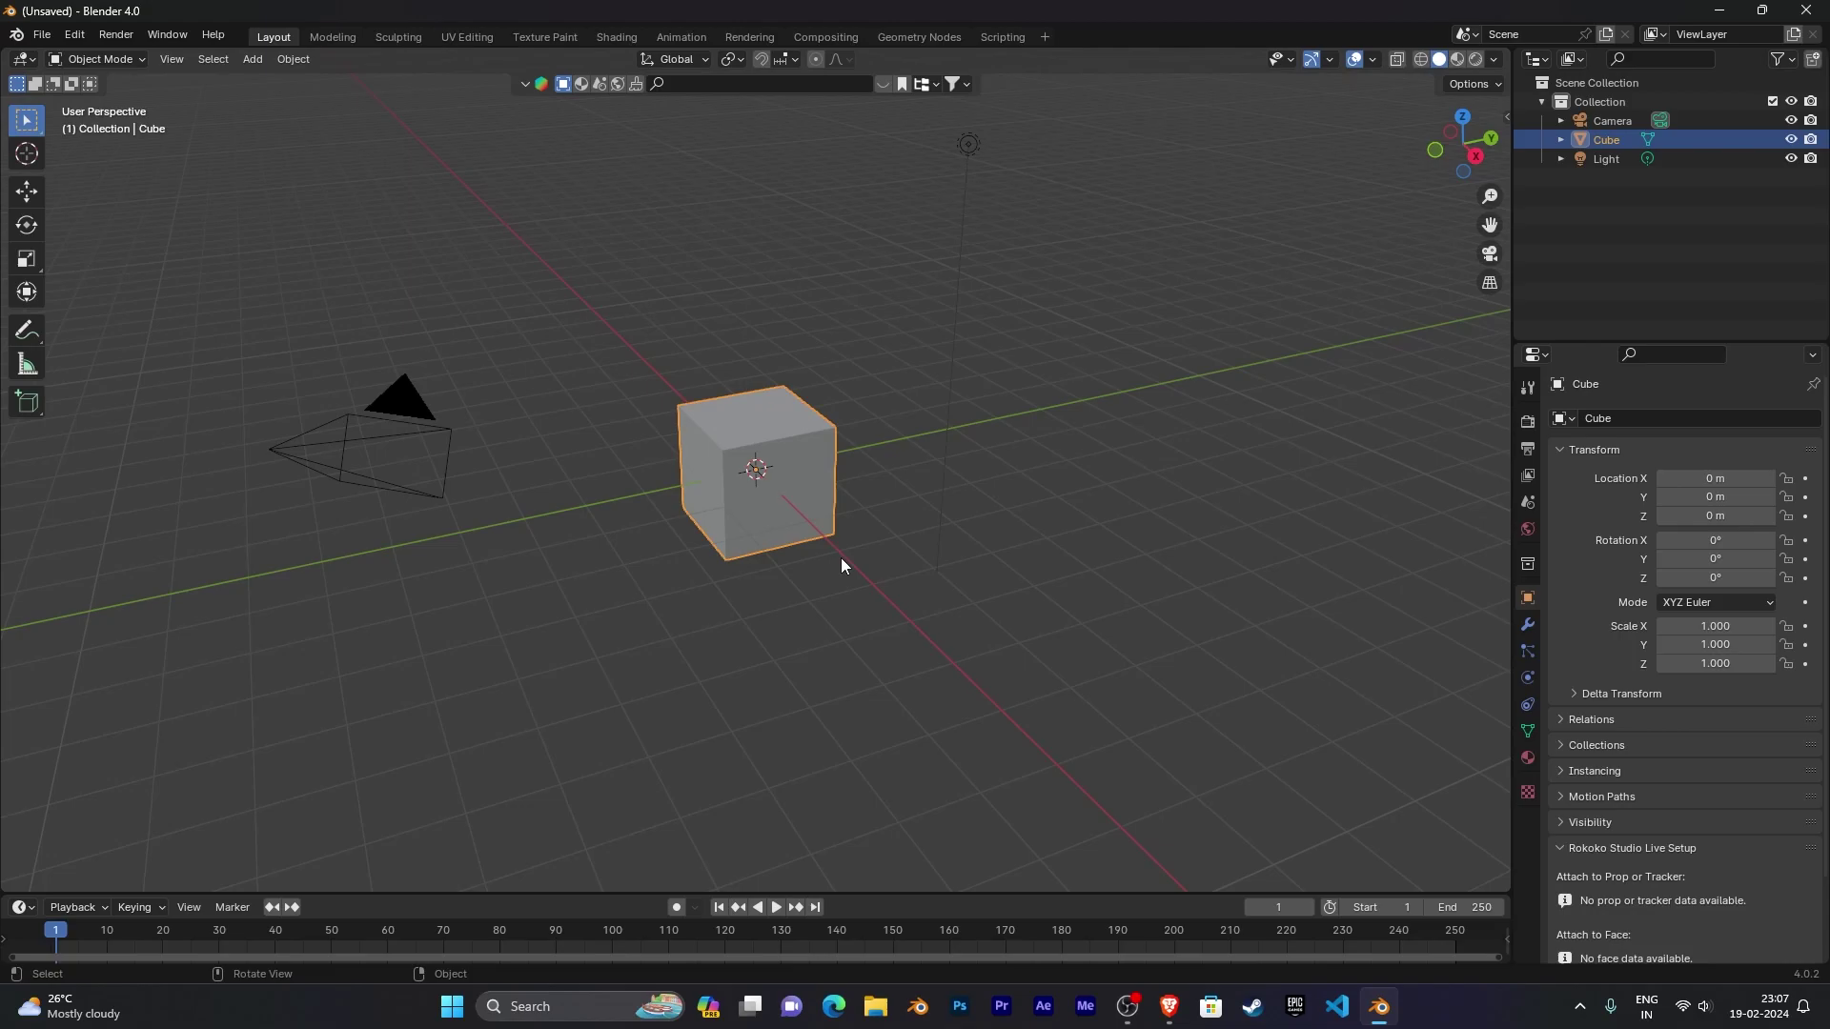
Step: Delete all the default objects from the scene, including the cube, camera and light
{"action": "key", "text": "a"}
{"action": "key", "text": "x"}
{"action": "left_click", "coordinate": [840, 558]}
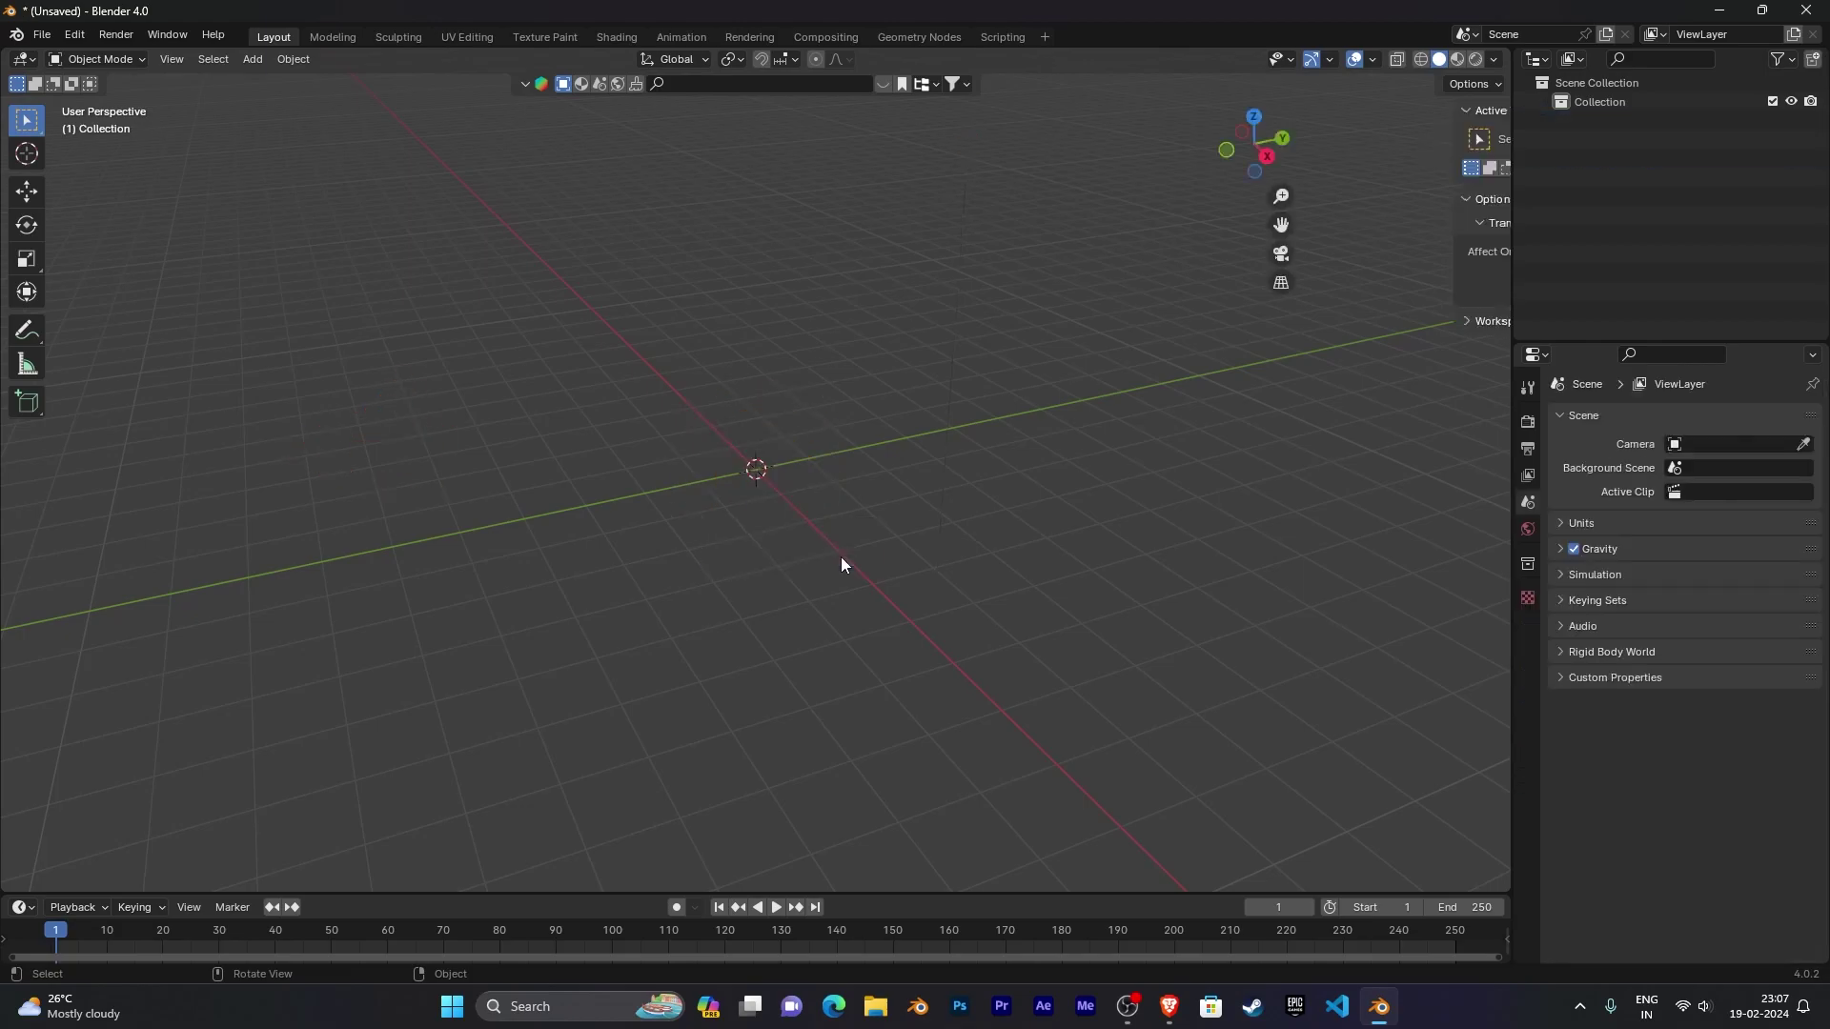
Step: Start the Shortcut VUr add-on's on-screen input display, leaving the sidebar closed
{"action": "key", "text": "n"}
{"action": "left_click", "coordinate": [1498, 502]}
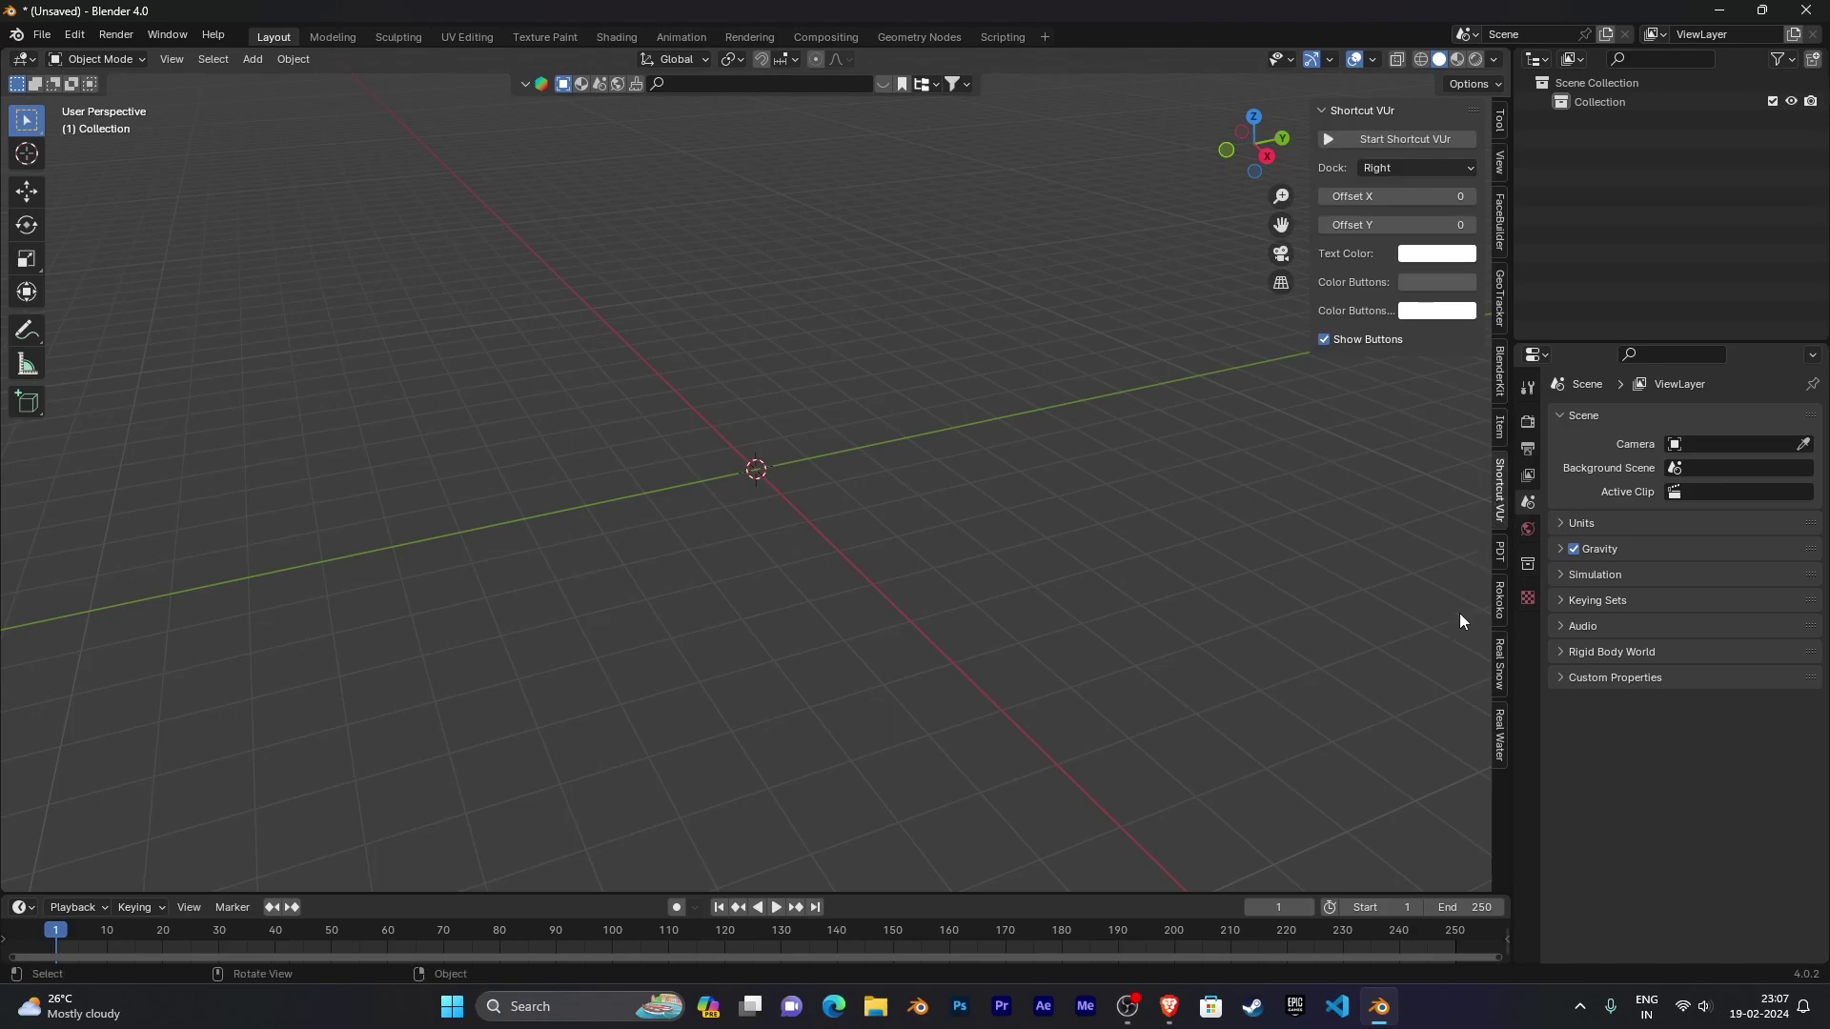
{"action": "left_click", "coordinate": [1363, 141]}
{"action": "key", "text": "n"}
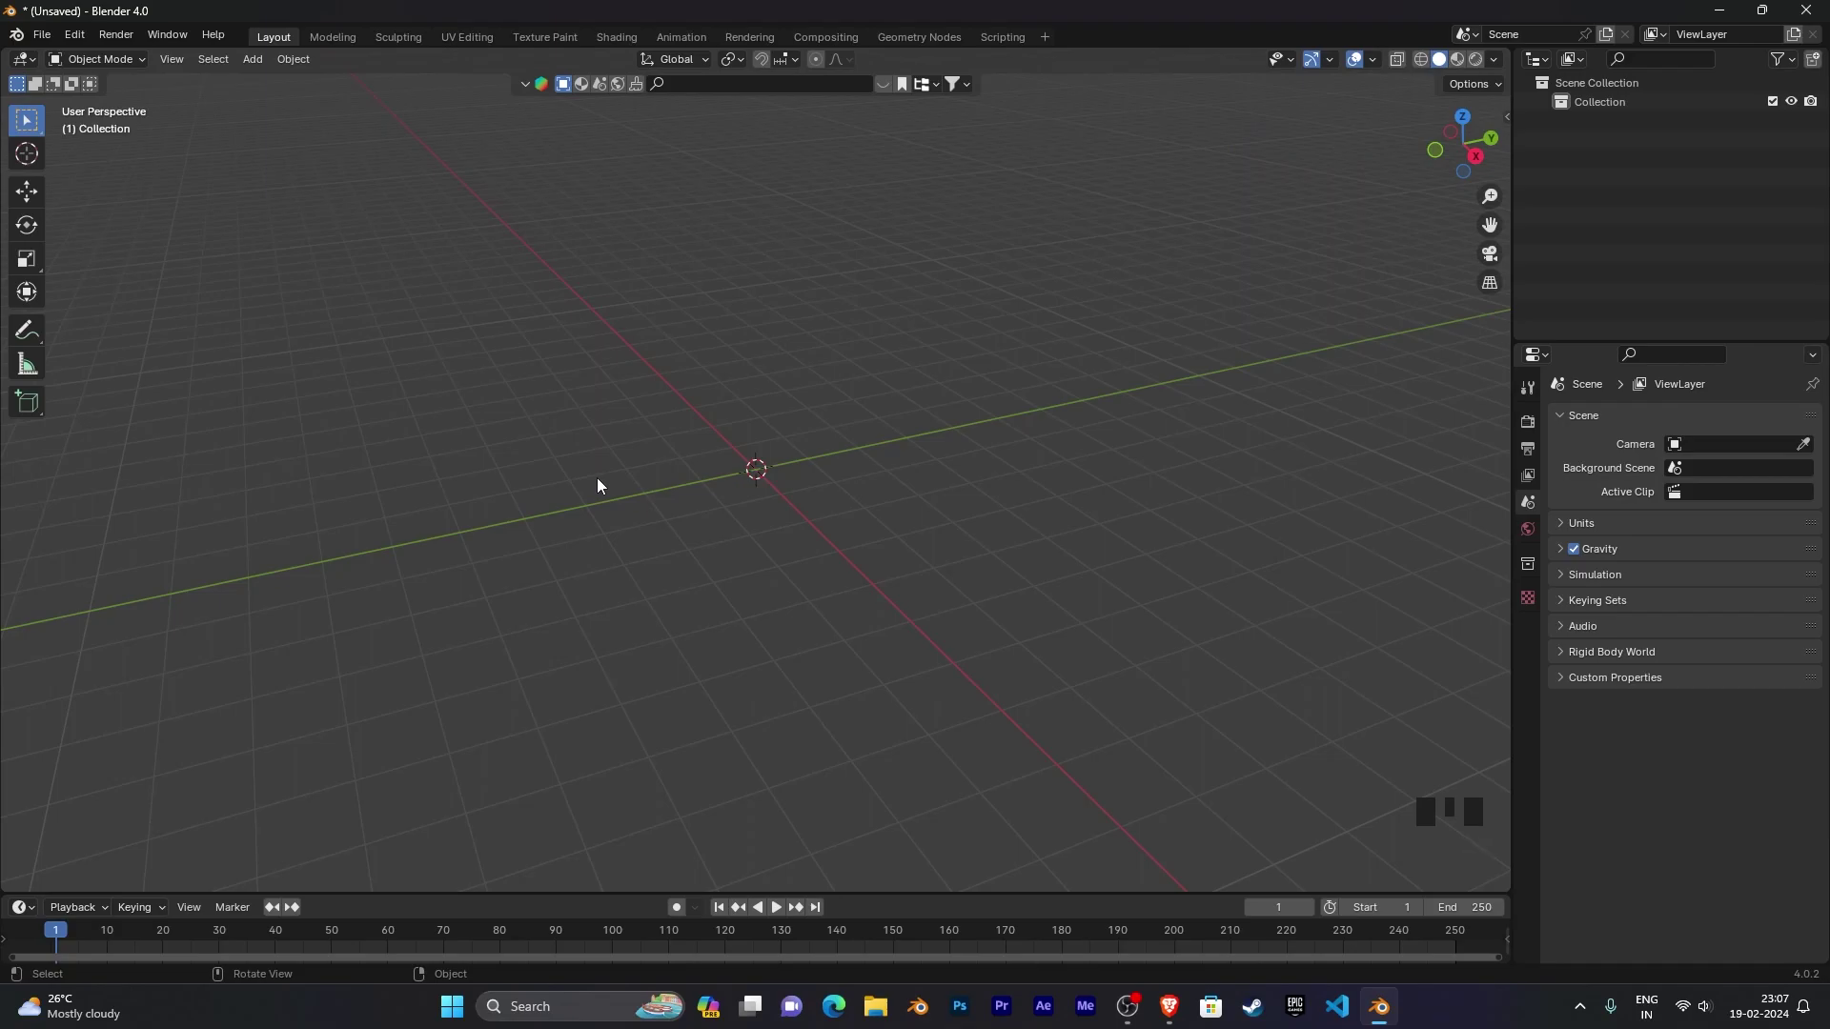
Step: Add a cylinder mesh at the centre of the scene
{"action": "key", "text": "shift+a"}
{"action": "key", "text": "shift+a"}
{"action": "mouse_move", "coordinate": [597, 503]}
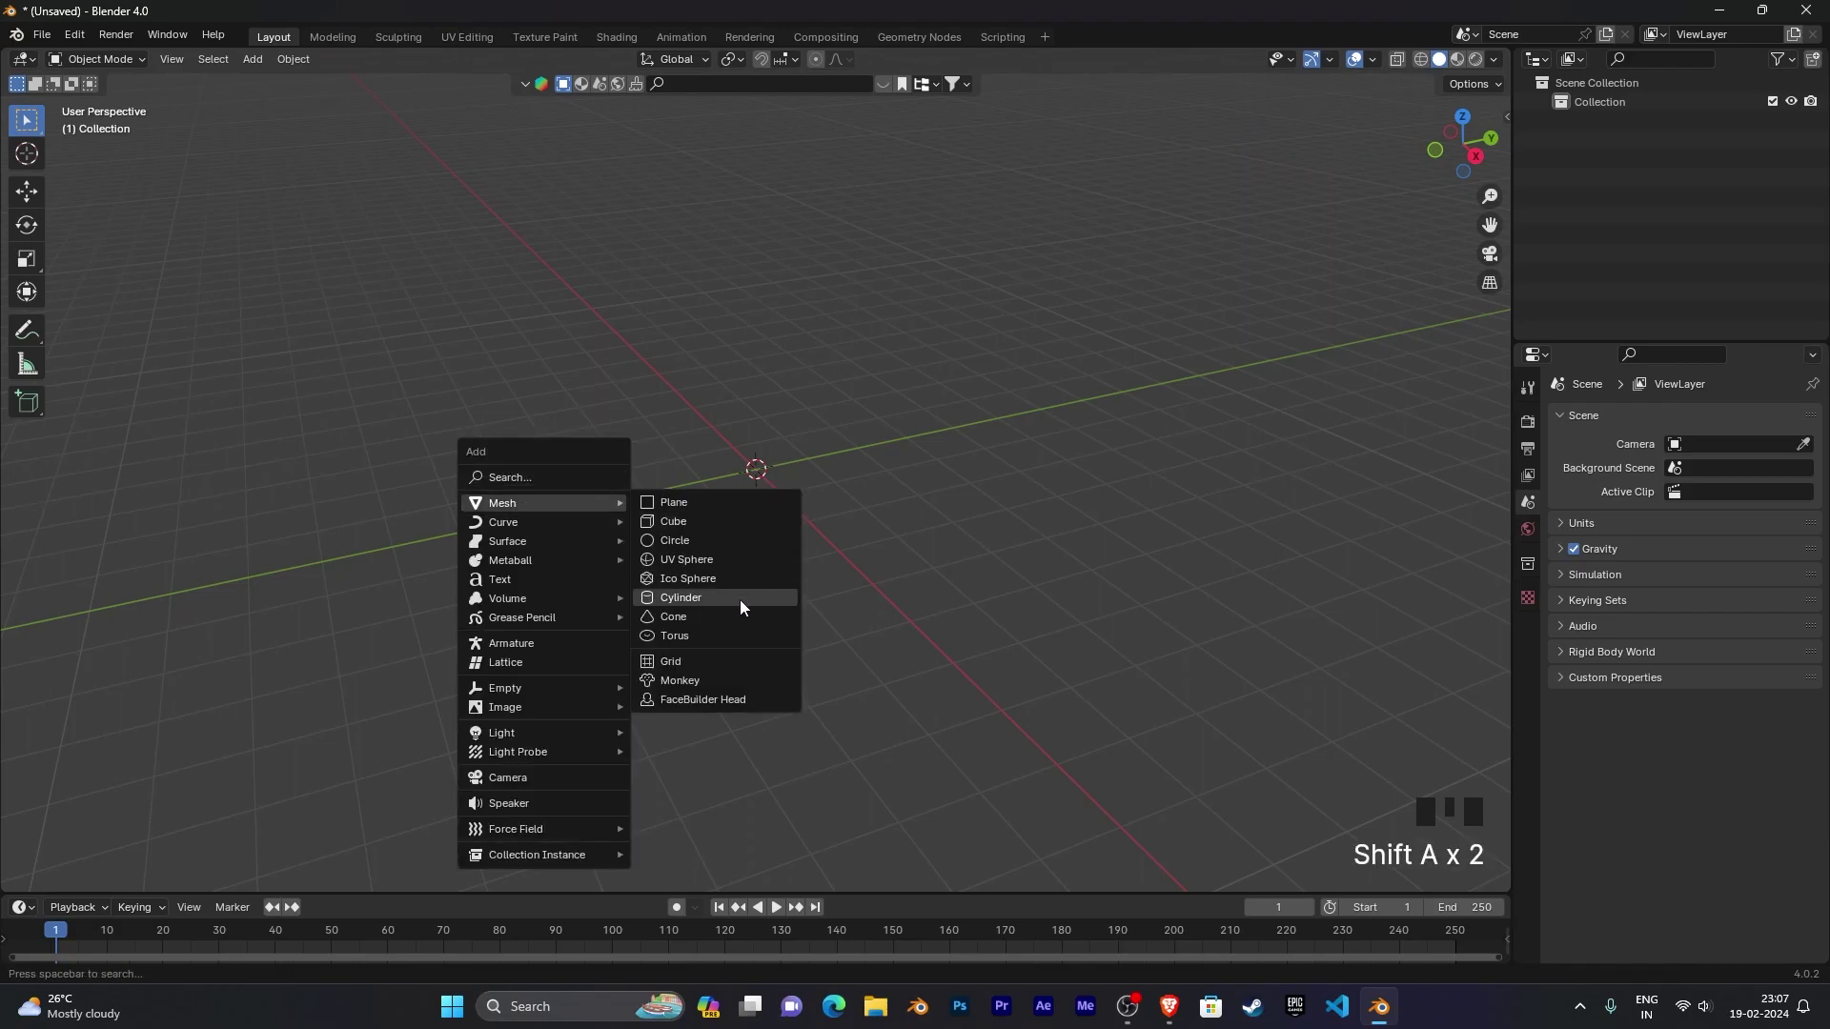
{"action": "left_click", "coordinate": [740, 599]}
Step: Flatten the cylinder into a disc by scaling it along Z to about 0.2
{"action": "scroll", "coordinate": [896, 590], "scroll_direction": "up", "scroll_amount": 3}
{"action": "middle_click_drag", "start_coordinate": [884, 556], "coordinate": [878, 563]}
{"action": "key", "text": "s"}
{"action": "key", "text": "z"}
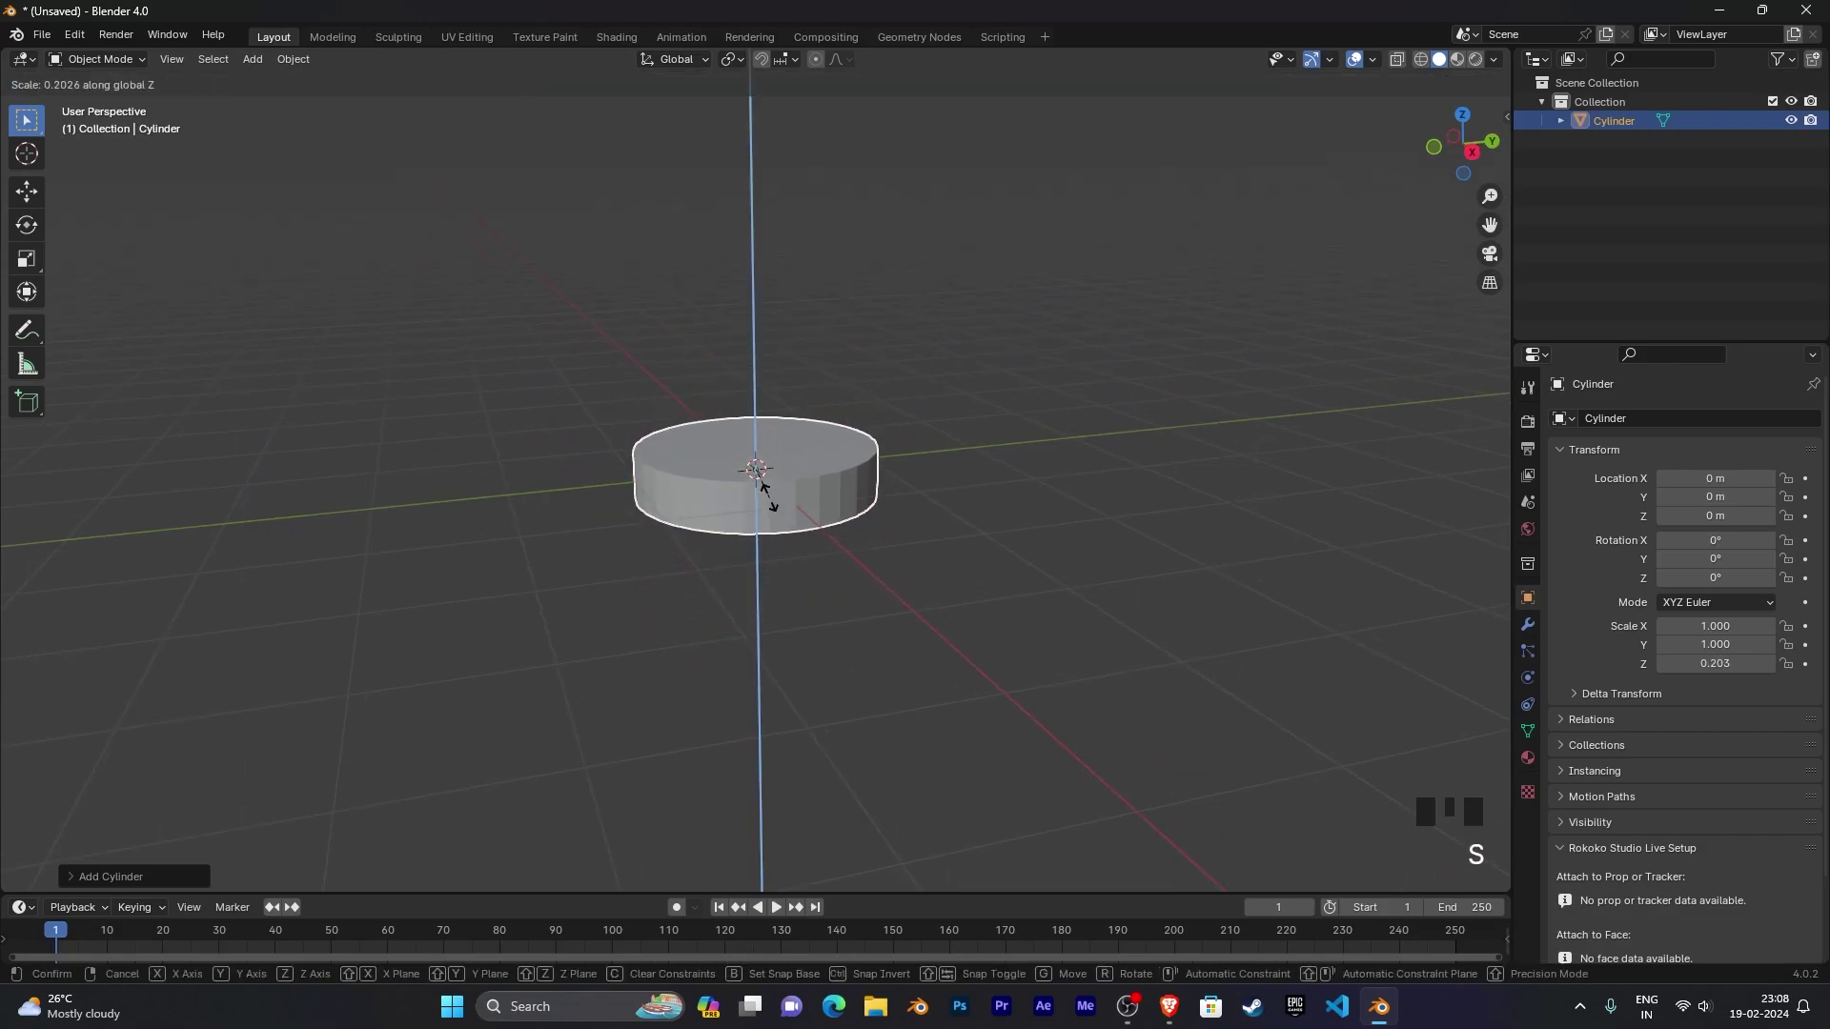
{"action": "left_click", "coordinate": [765, 491]}
{"action": "middle_click_drag", "start_coordinate": [935, 553], "coordinate": [838, 373]}
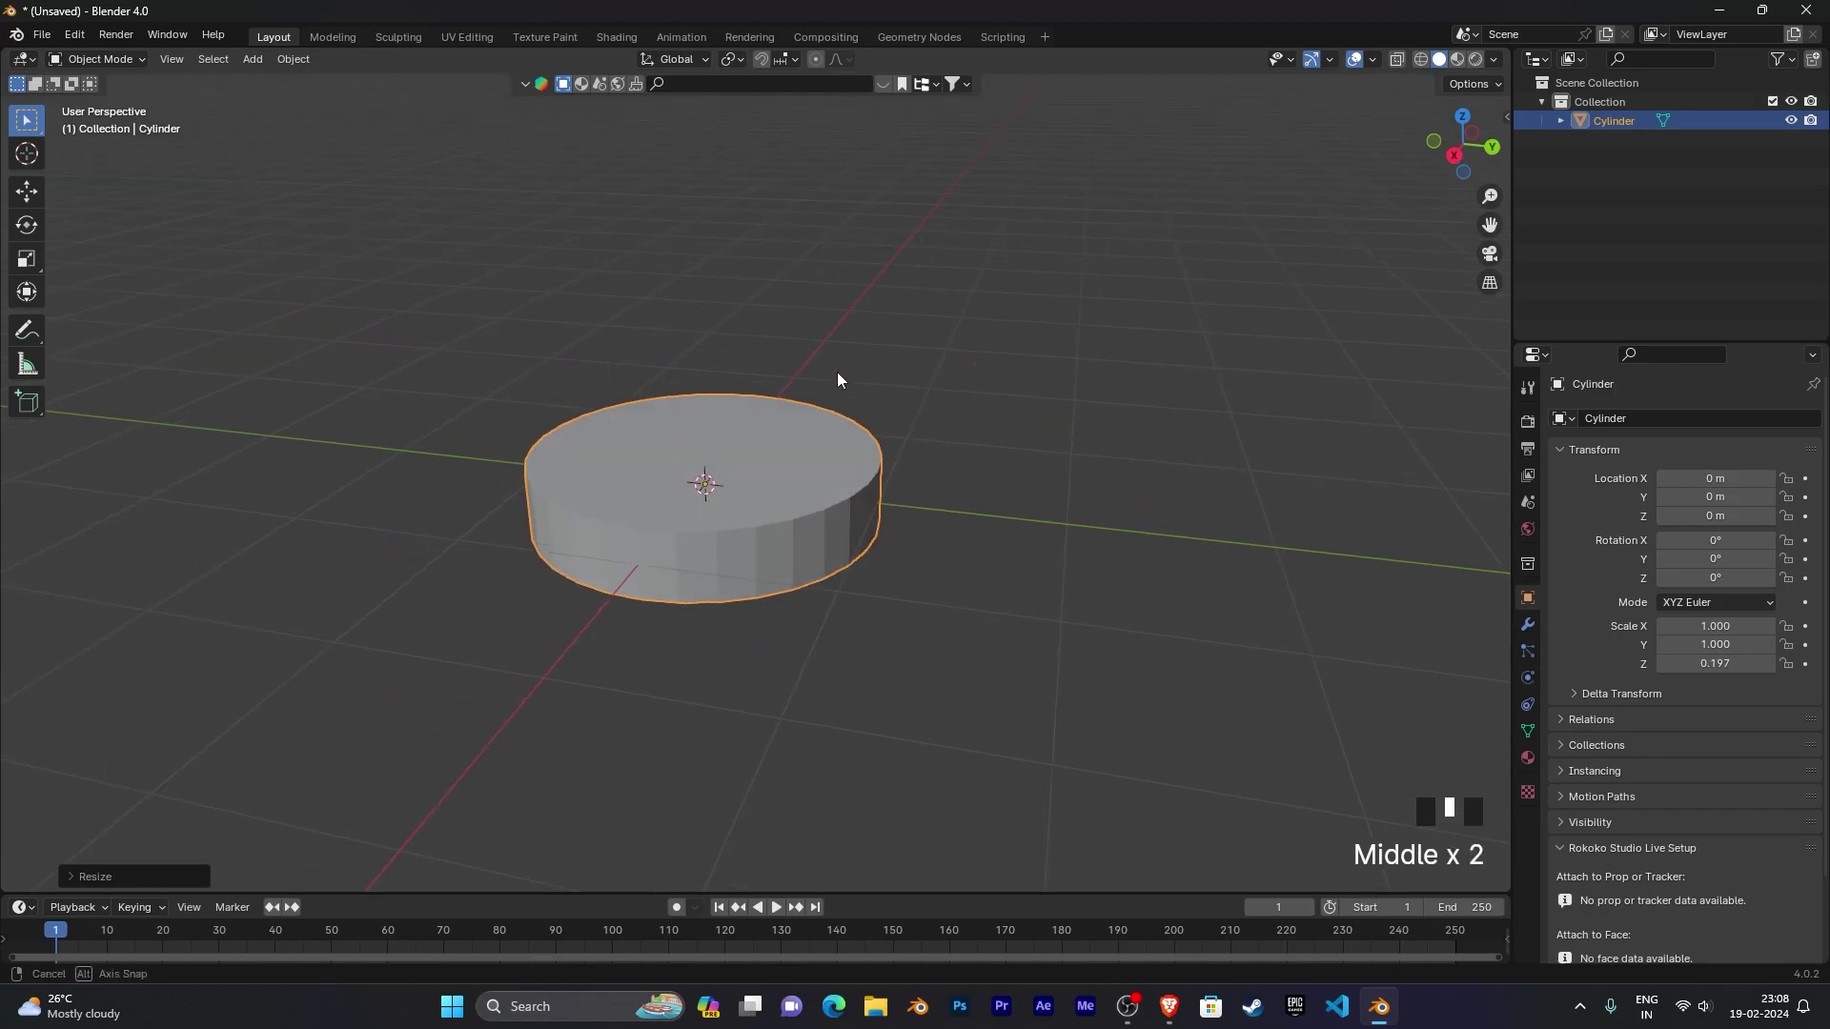
Step: Create a new material for the cylinder in the Shading workspace
{"action": "left_click", "coordinate": [617, 37]}
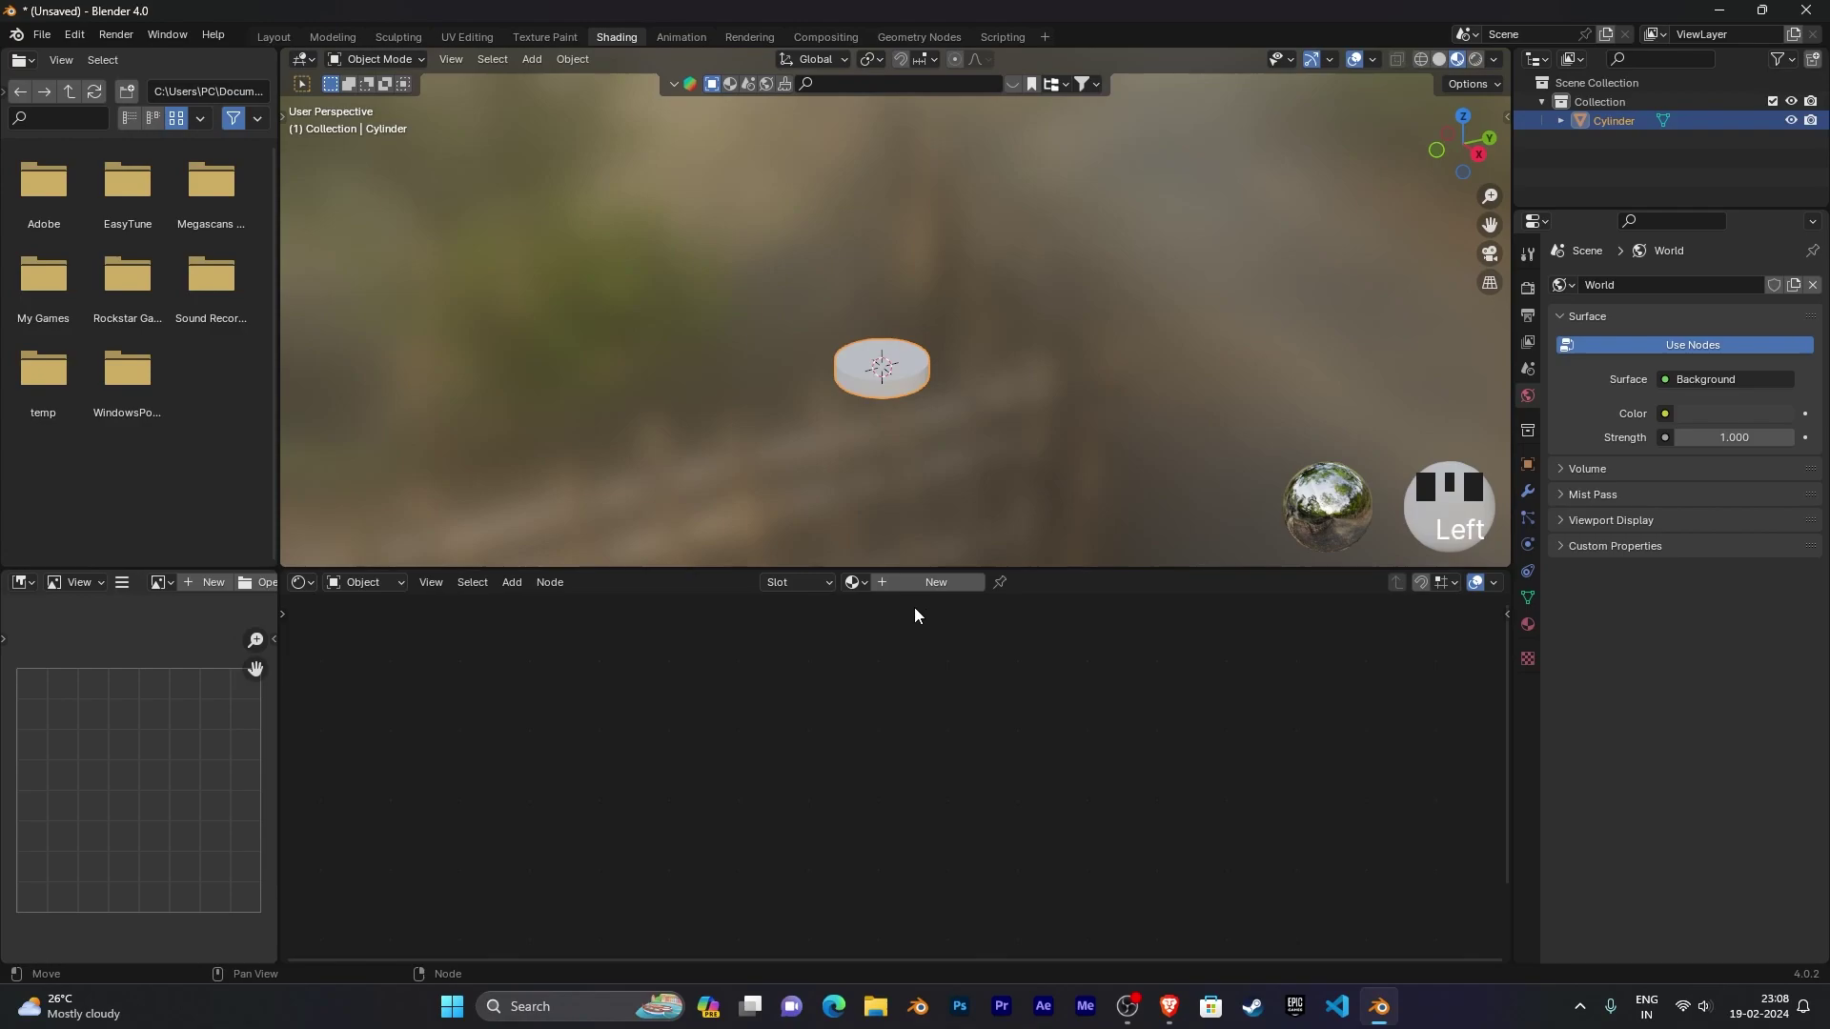
{"action": "left_click", "coordinate": [918, 584]}
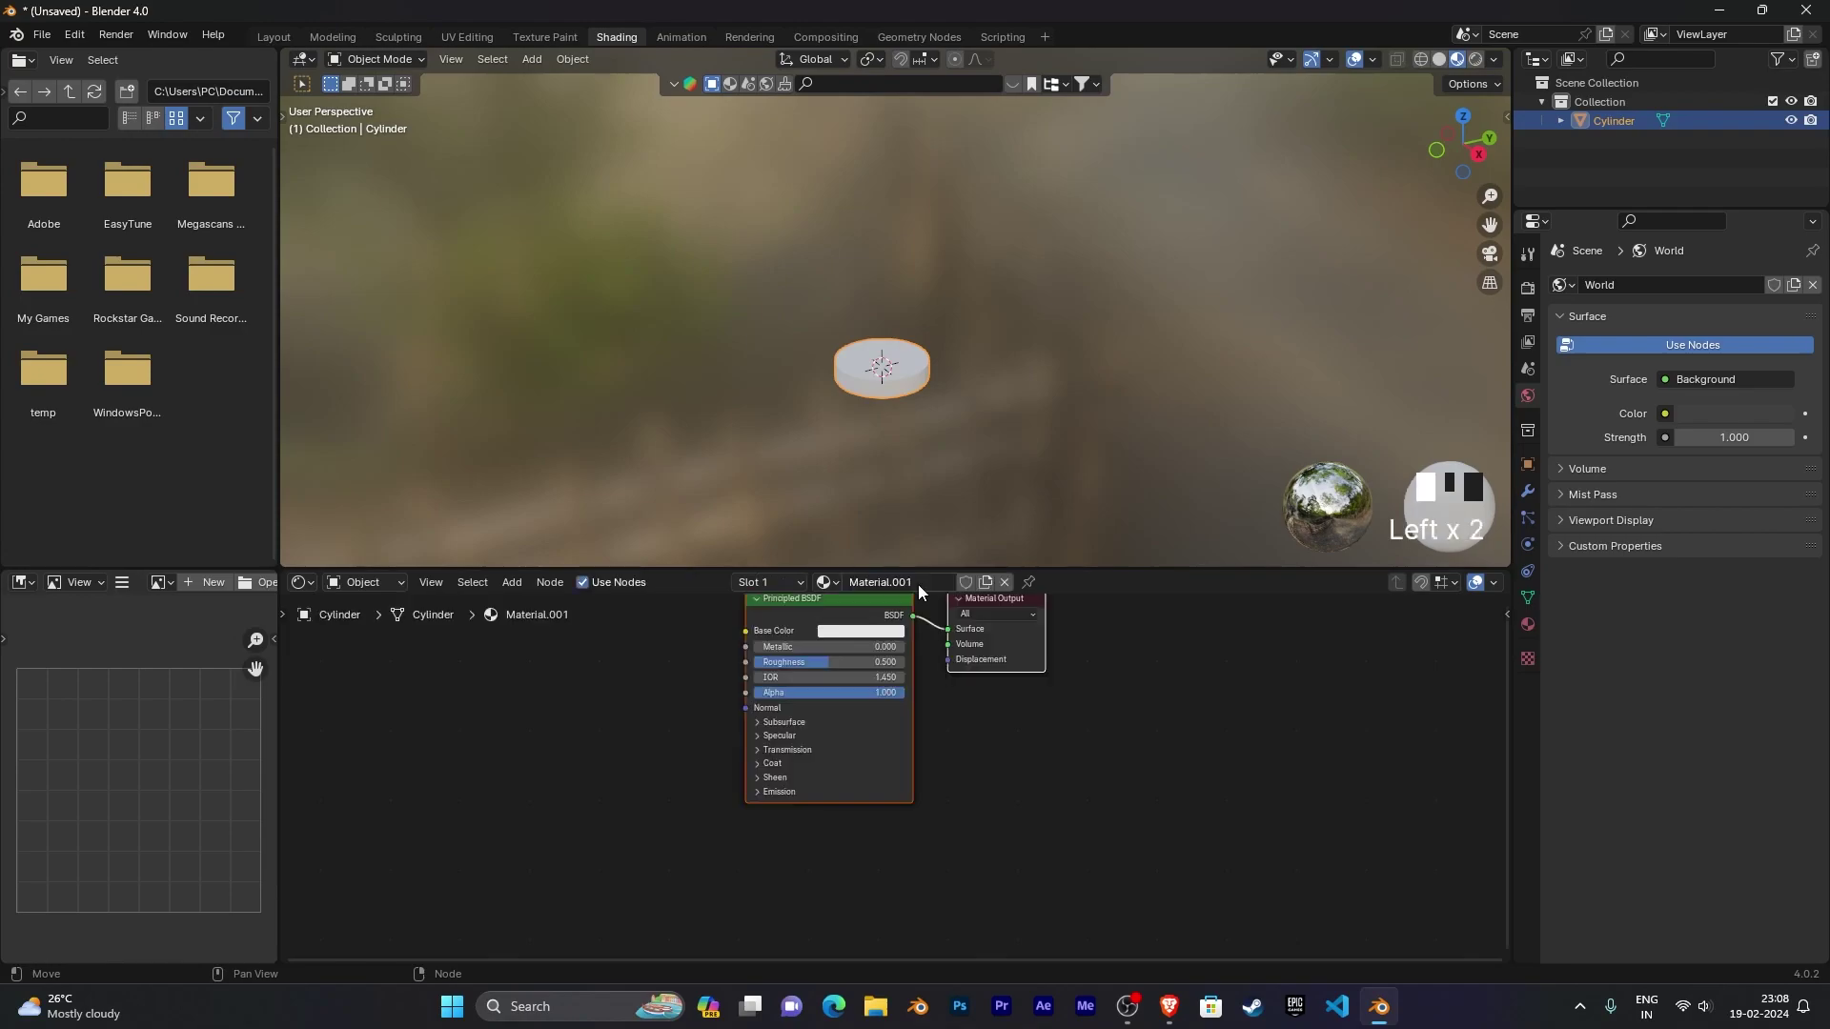
{"action": "left_click", "coordinate": [824, 769]}
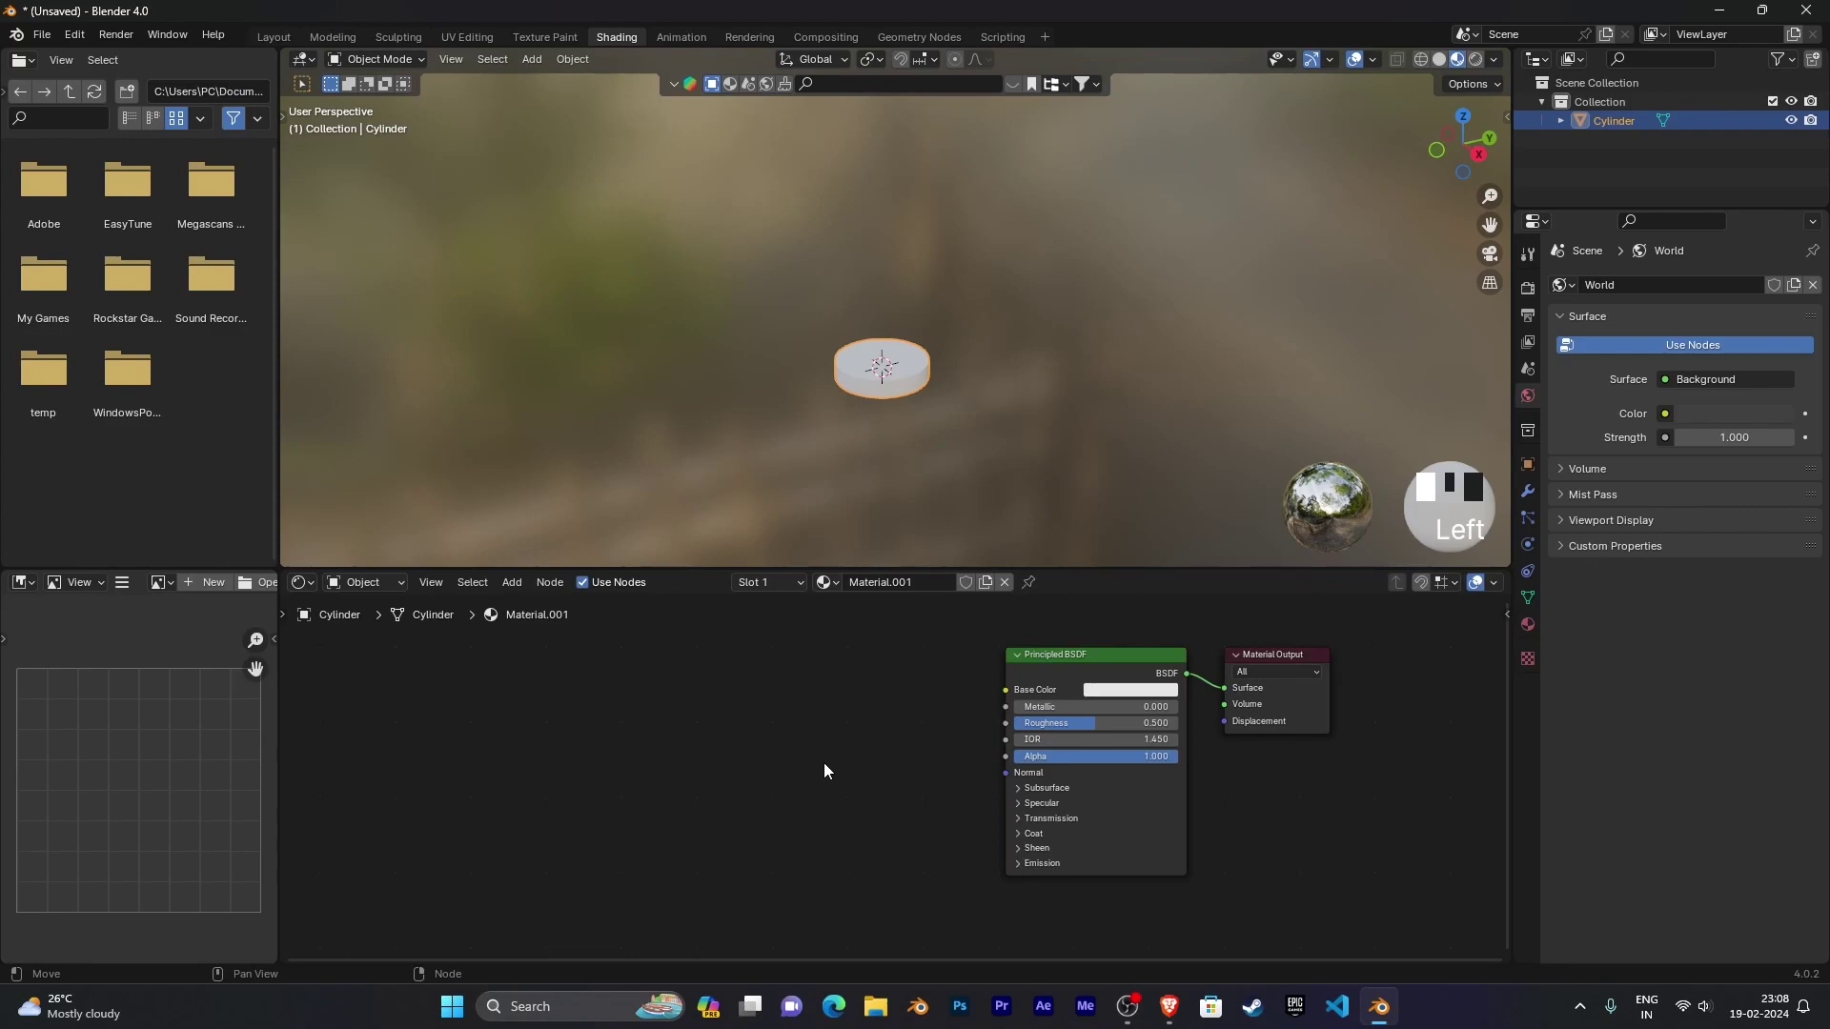
Step: Add an Image Texture node beside the Principled BSDF and load runes.jpg into it
{"action": "key", "text": "shift+a"}
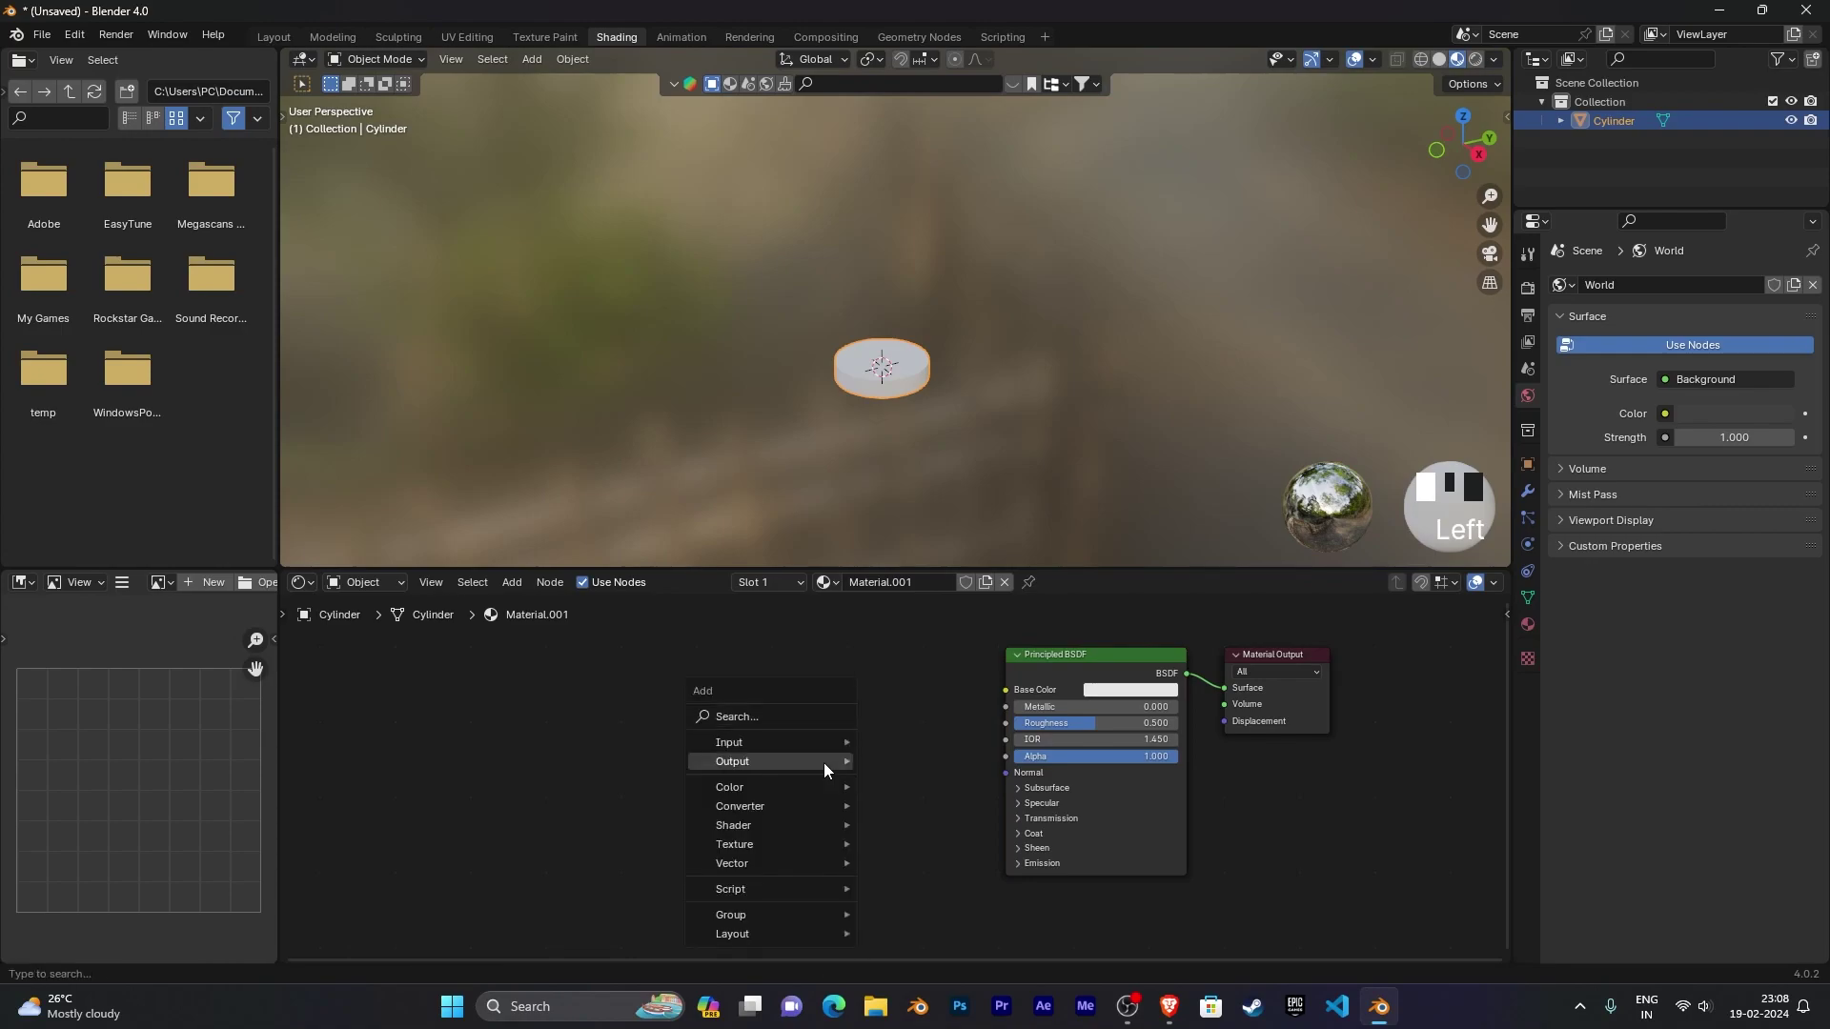
{"action": "left_click", "coordinate": [804, 717]}
{"action": "type", "text": "image"}
{"action": "key", "text": "Return"}
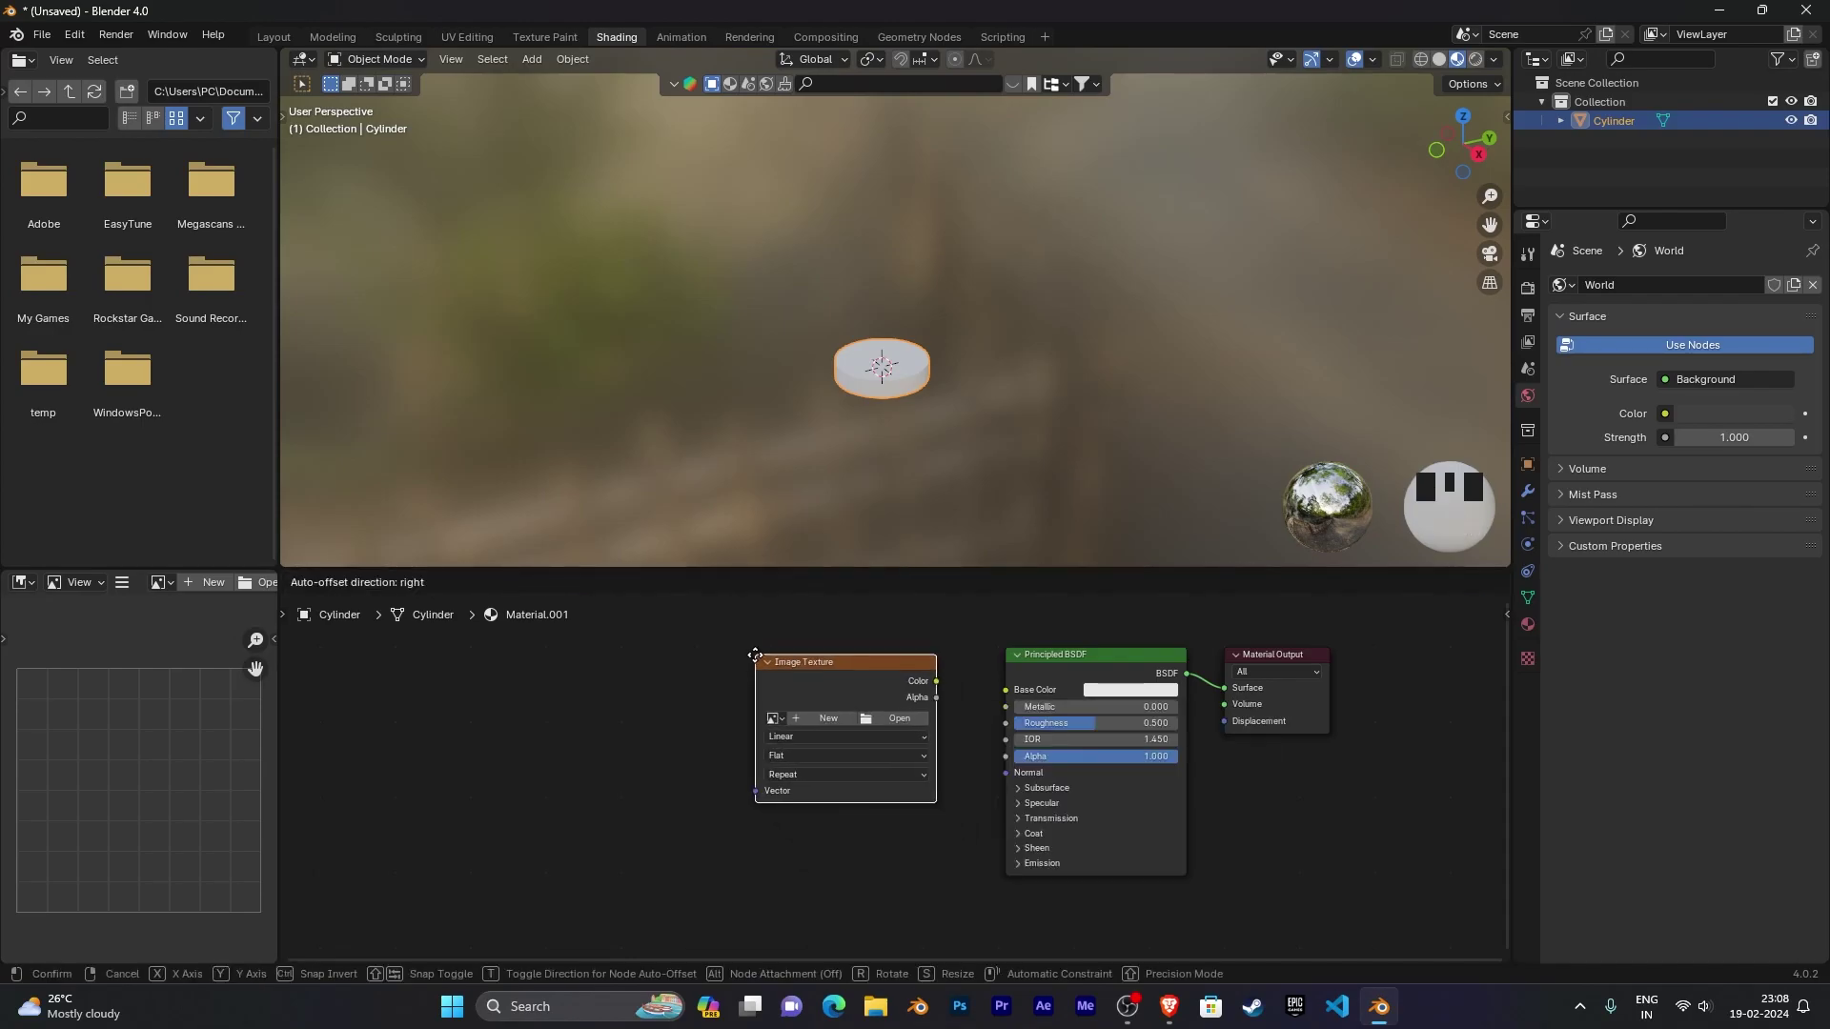
{"action": "left_click", "coordinate": [748, 651]}
{"action": "scroll", "coordinate": [952, 797], "scroll_direction": "up", "scroll_amount": 1}
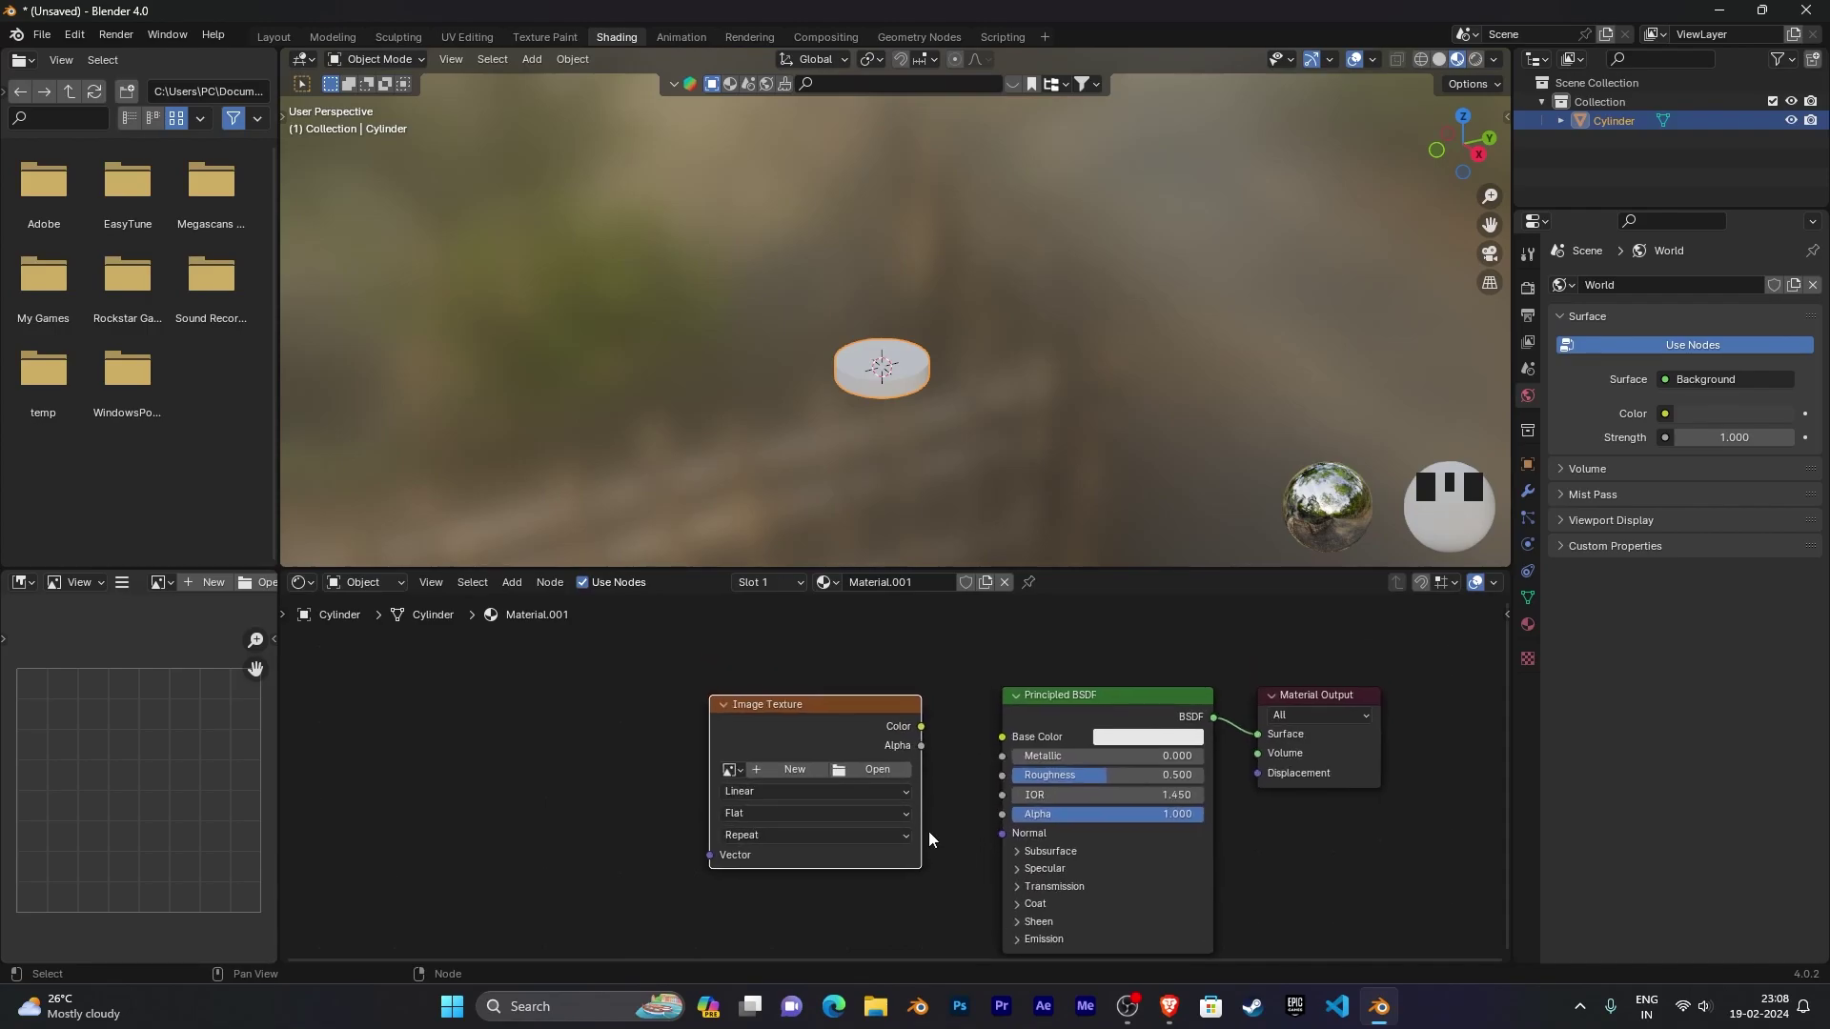
{"action": "scroll", "coordinate": [932, 820], "scroll_direction": "up", "scroll_amount": 1}
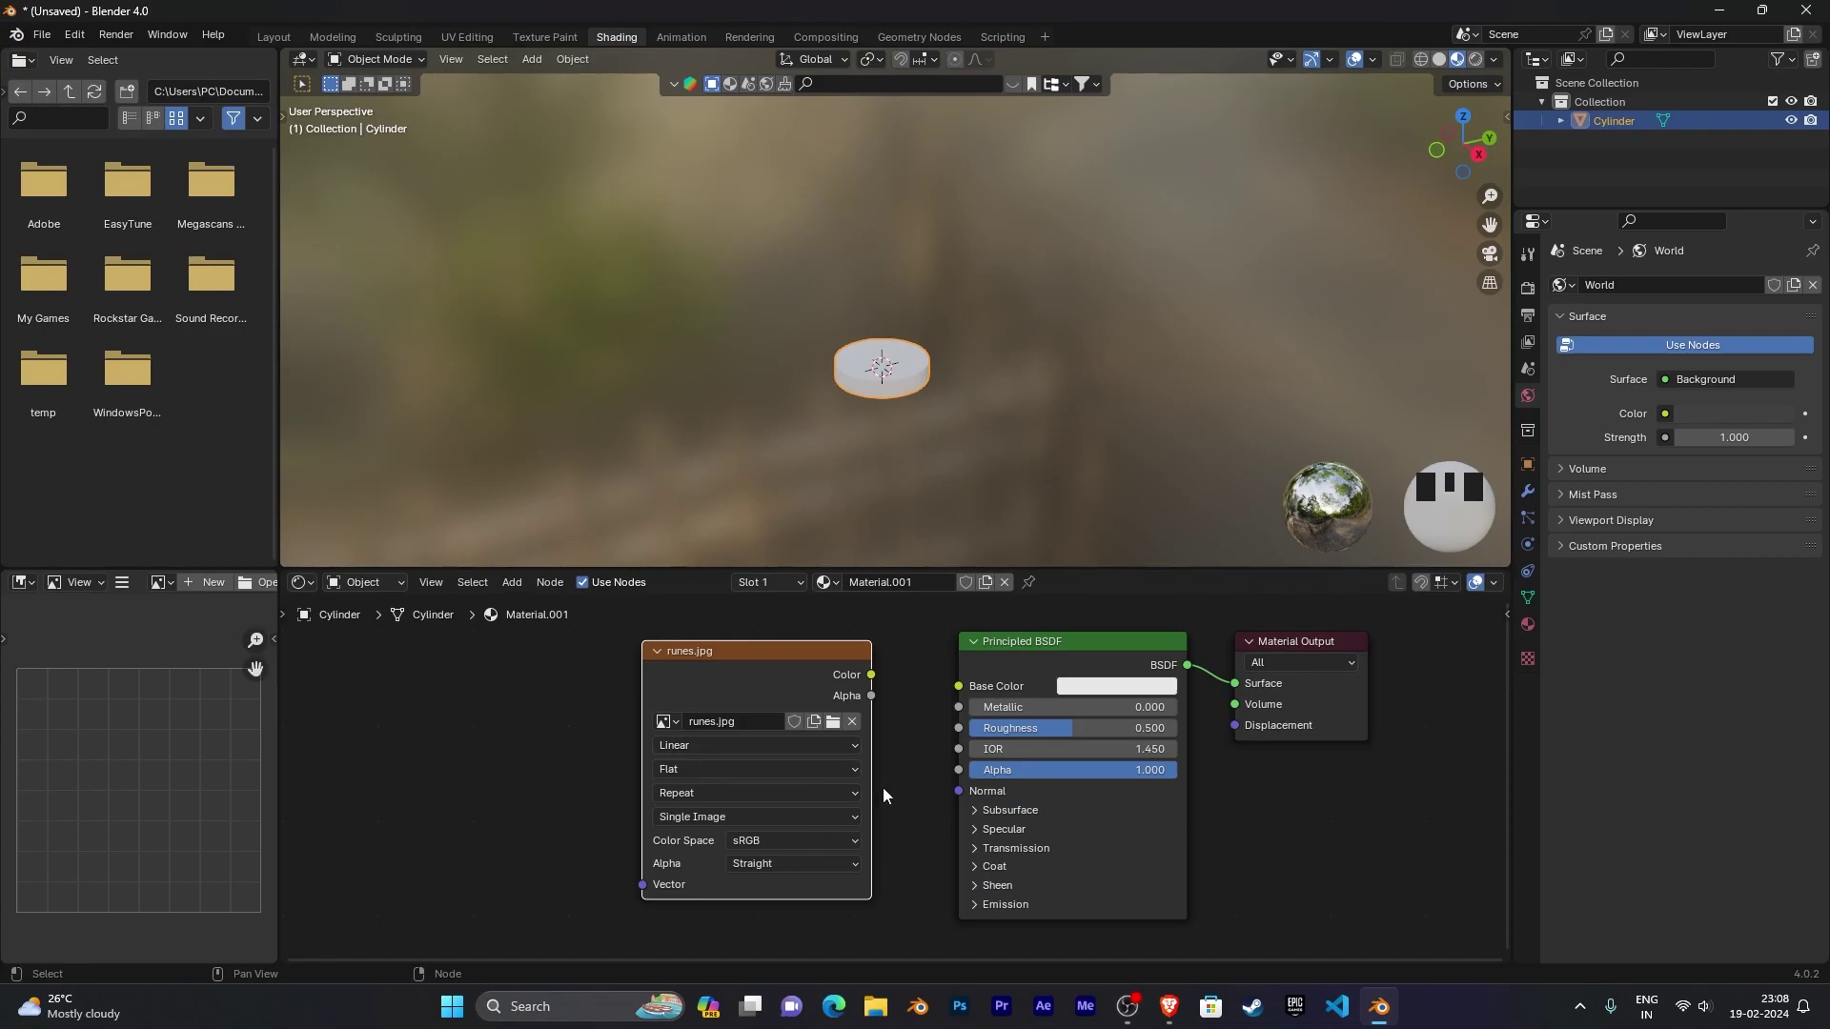
Step: Connect the runes.jpg texture's Color output to the Base Color of the Principled BSDF
{"action": "middle_click_drag", "start_coordinate": [883, 787], "coordinate": [764, 803]}
{"action": "scroll", "coordinate": [926, 456], "scroll_direction": "up", "scroll_amount": 4}
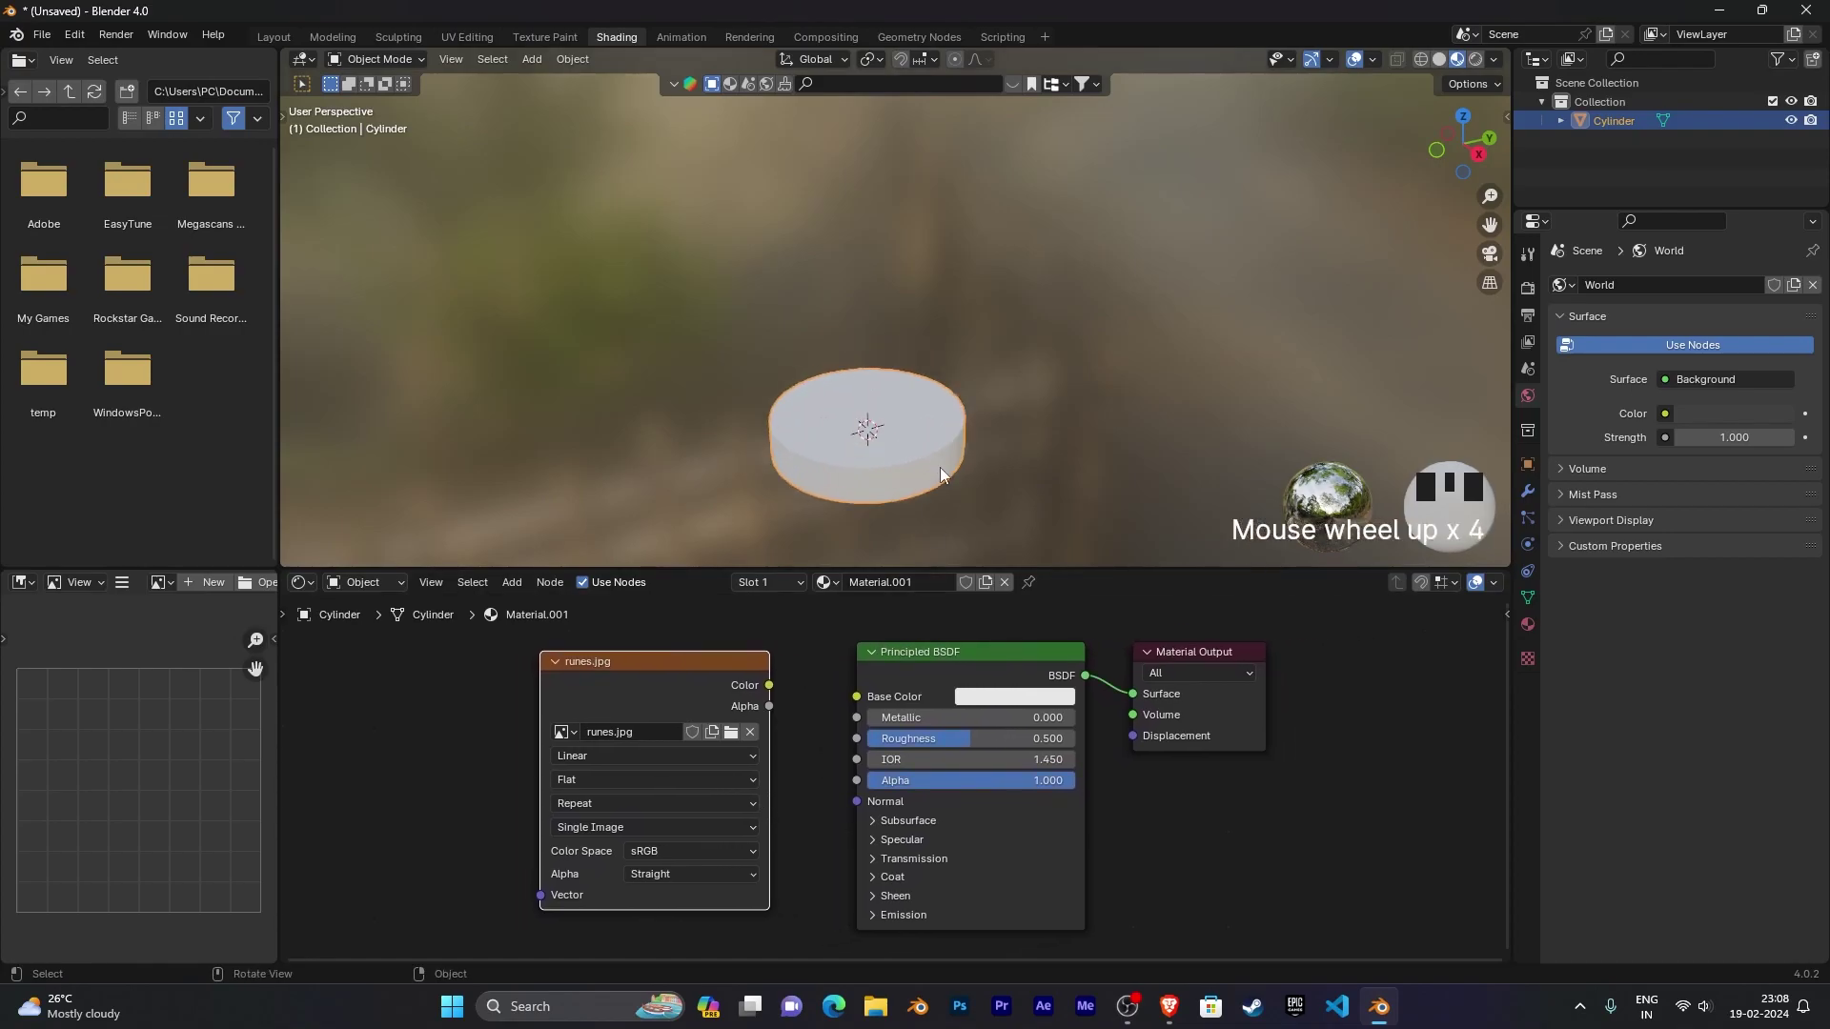
{"action": "middle_click_drag", "start_coordinate": [975, 487], "coordinate": [940, 558], "text": "shift"}
{"action": "scroll", "coordinate": [964, 374], "scroll_direction": "up", "scroll_amount": 2}
{"action": "scroll", "coordinate": [1071, 402], "scroll_direction": "up", "scroll_amount": 2}
{"action": "left_click_drag", "start_coordinate": [768, 685], "coordinate": [857, 703]}
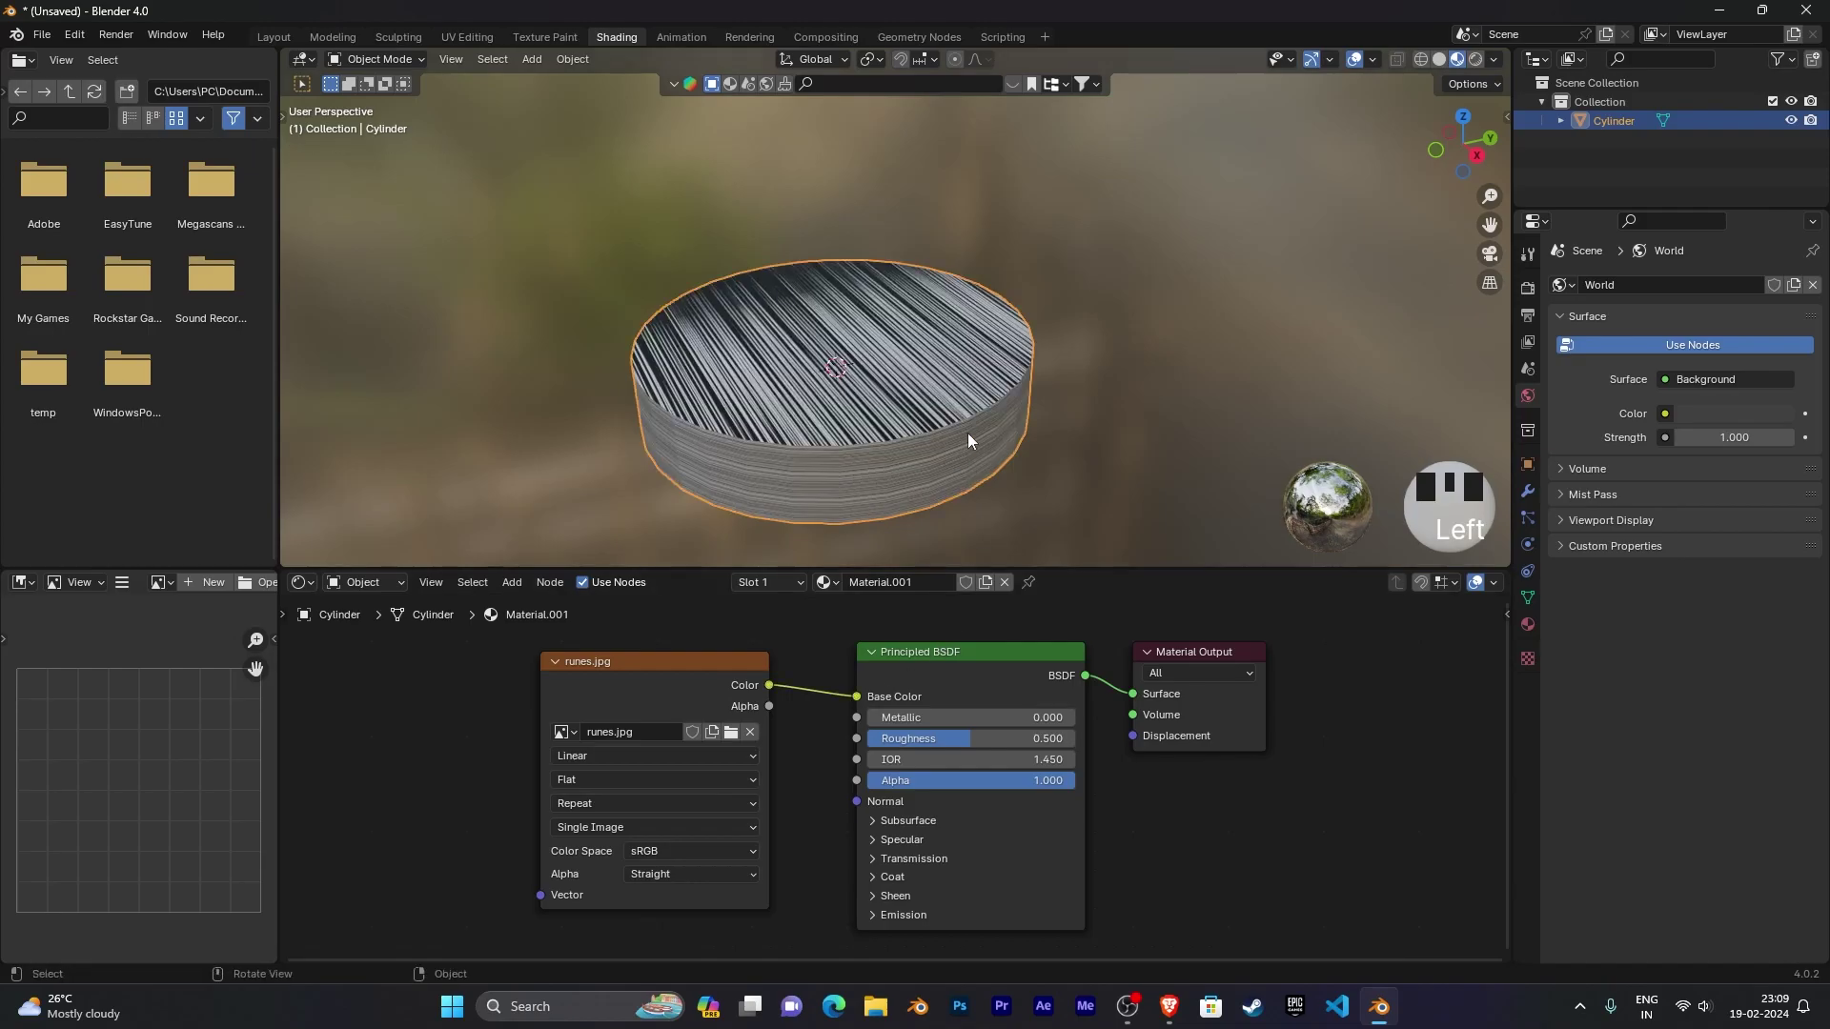
Step: Examine how the runes texture is mapped on the cylinder's top and side from several angles
{"action": "middle_click_drag", "start_coordinate": [1008, 421], "coordinate": [782, 413]}
{"action": "scroll", "coordinate": [907, 393], "scroll_direction": "up", "scroll_amount": 1}
{"action": "scroll", "coordinate": [877, 355], "scroll_direction": "up", "scroll_amount": 3}
{"action": "scroll", "coordinate": [882, 337], "scroll_direction": "down", "scroll_amount": 2}
{"action": "middle_click_drag", "start_coordinate": [884, 339], "coordinate": [936, 242]}
{"action": "scroll", "coordinate": [1056, 351], "scroll_direction": "up", "scroll_amount": 4}
{"action": "middle_click_drag", "start_coordinate": [1056, 351], "coordinate": [844, 411]}
{"action": "middle_click_drag", "start_coordinate": [968, 391], "coordinate": [899, 432]}
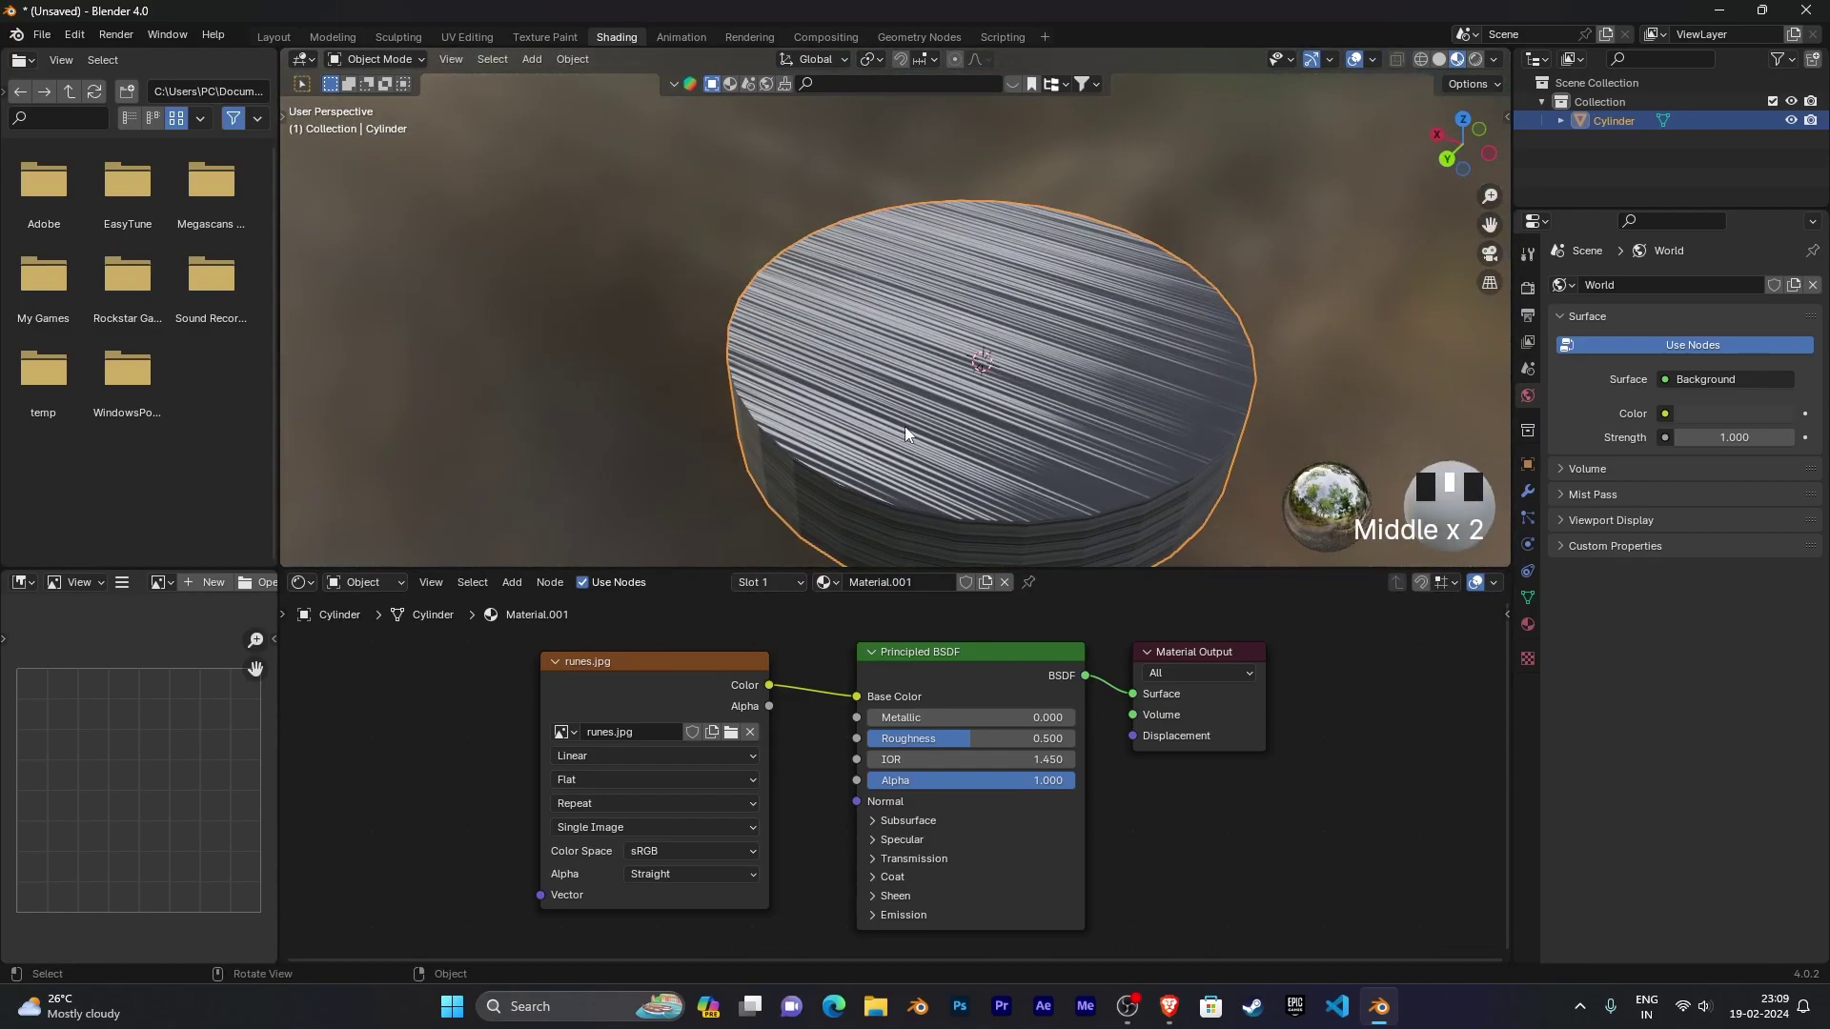
{"action": "scroll", "coordinate": [957, 380], "scroll_direction": "down", "scroll_amount": 2}
{"action": "mouse_move", "coordinate": [956, 379]}
{"action": "middle_mouse_down"}
{"action": "mouse_move", "coordinate": [865, 364]}
{"action": "mouse_move", "coordinate": [1111, 399]}
{"action": "mouse_move", "coordinate": [947, 399]}
{"action": "mouse_move", "coordinate": [1001, 381]}
{"action": "mouse_move", "coordinate": [999, 345]}
{"action": "mouse_move", "coordinate": [950, 386]}
{"action": "mouse_move", "coordinate": [1008, 386]}
{"action": "mouse_move", "coordinate": [928, 376]}
{"action": "middle_mouse_up"}
{"action": "scroll", "coordinate": [863, 370], "scroll_direction": "down", "scroll_amount": 2}
{"action": "scroll", "coordinate": [993, 386], "scroll_direction": "up", "scroll_amount": 4}
{"action": "scroll", "coordinate": [991, 344], "scroll_direction": "down", "scroll_amount": 2}
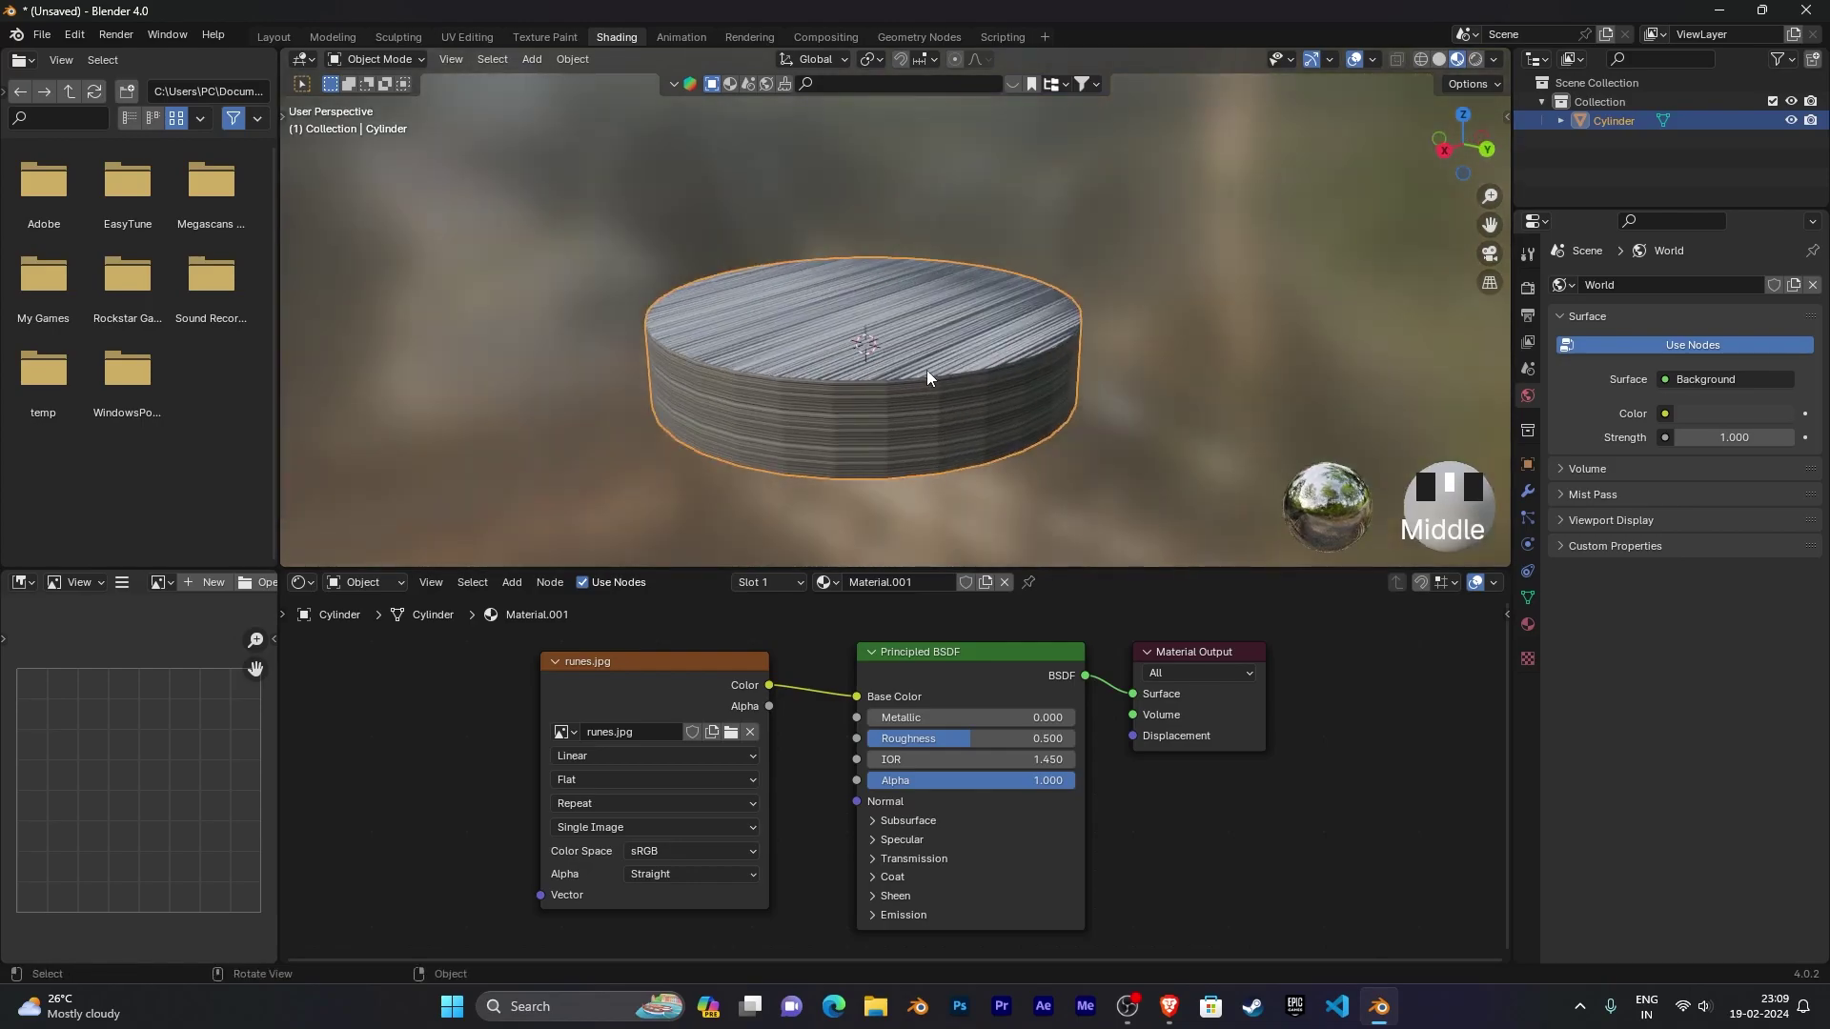
Step: Open the cylinder in the UV Editing workspace with its mesh and entire UV layout in view
{"action": "left_click", "coordinate": [465, 38]}
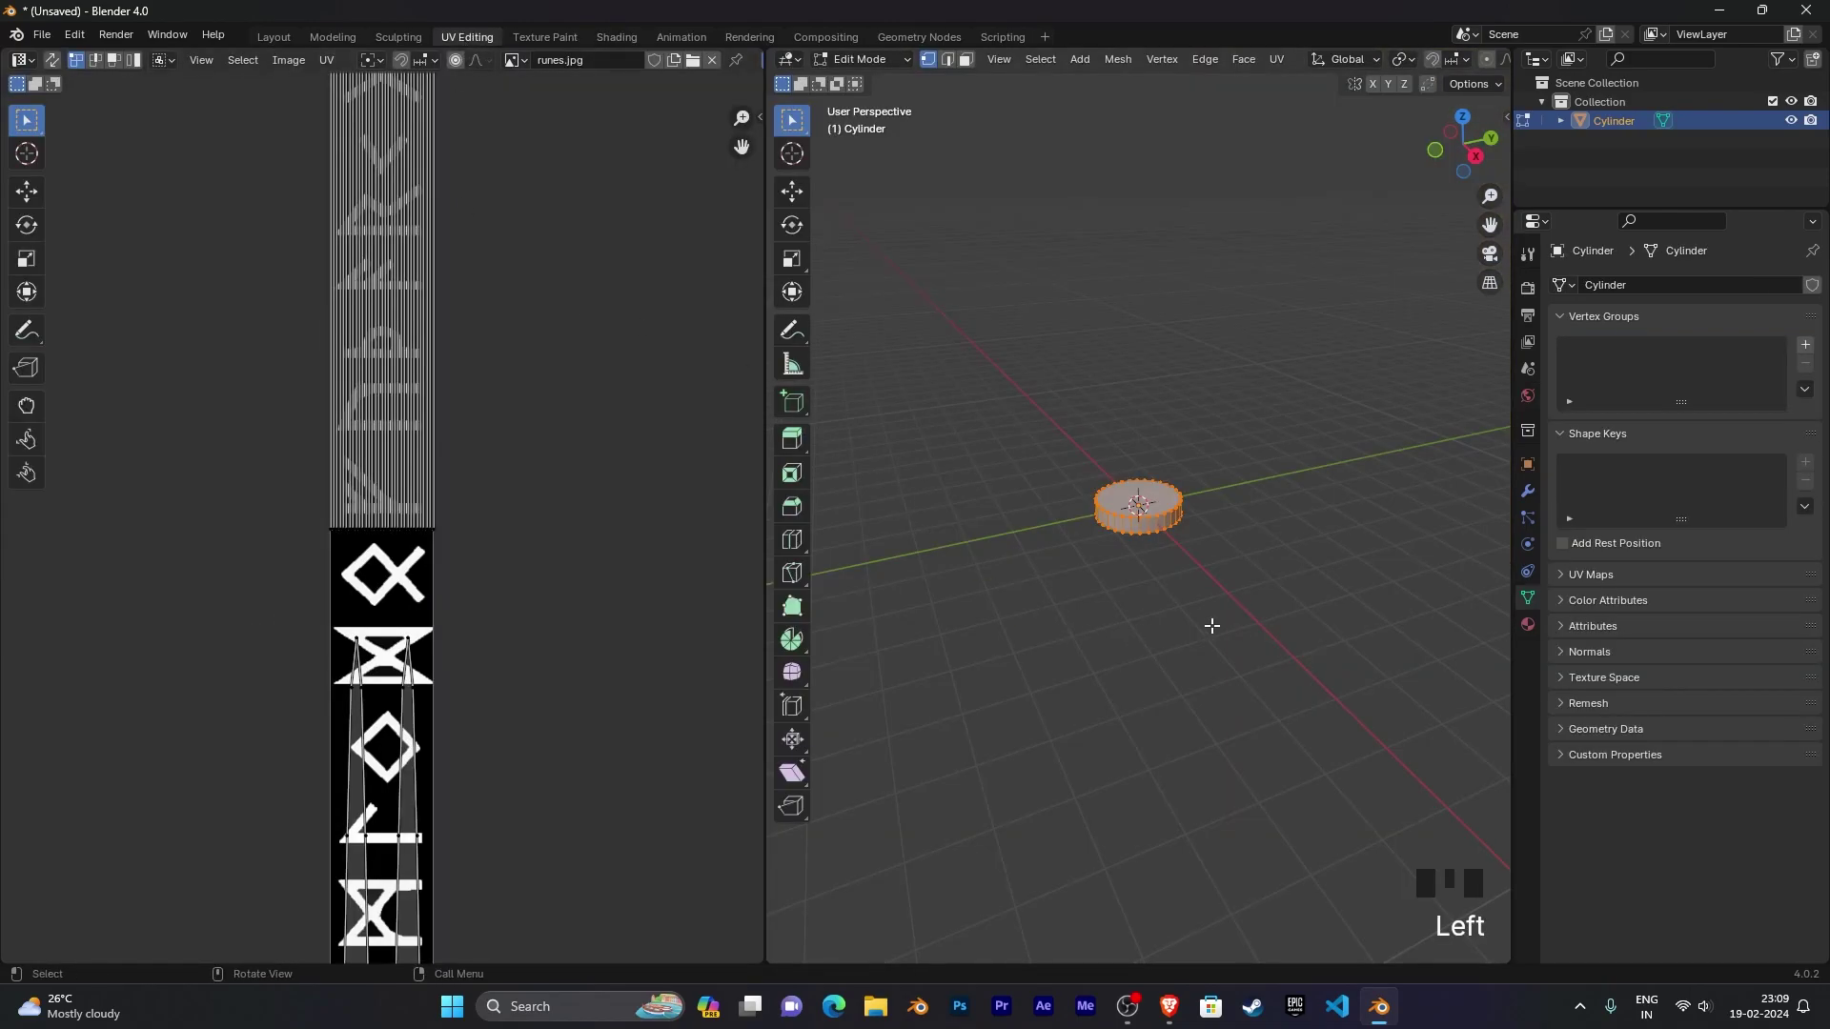
{"action": "scroll", "coordinate": [1128, 588], "scroll_direction": "up", "scroll_amount": 2}
{"action": "middle_click_drag", "start_coordinate": [1127, 588], "coordinate": [1389, 713], "text": "shift"}
{"action": "scroll", "coordinate": [1389, 714], "scroll_direction": "up", "scroll_amount": 3}
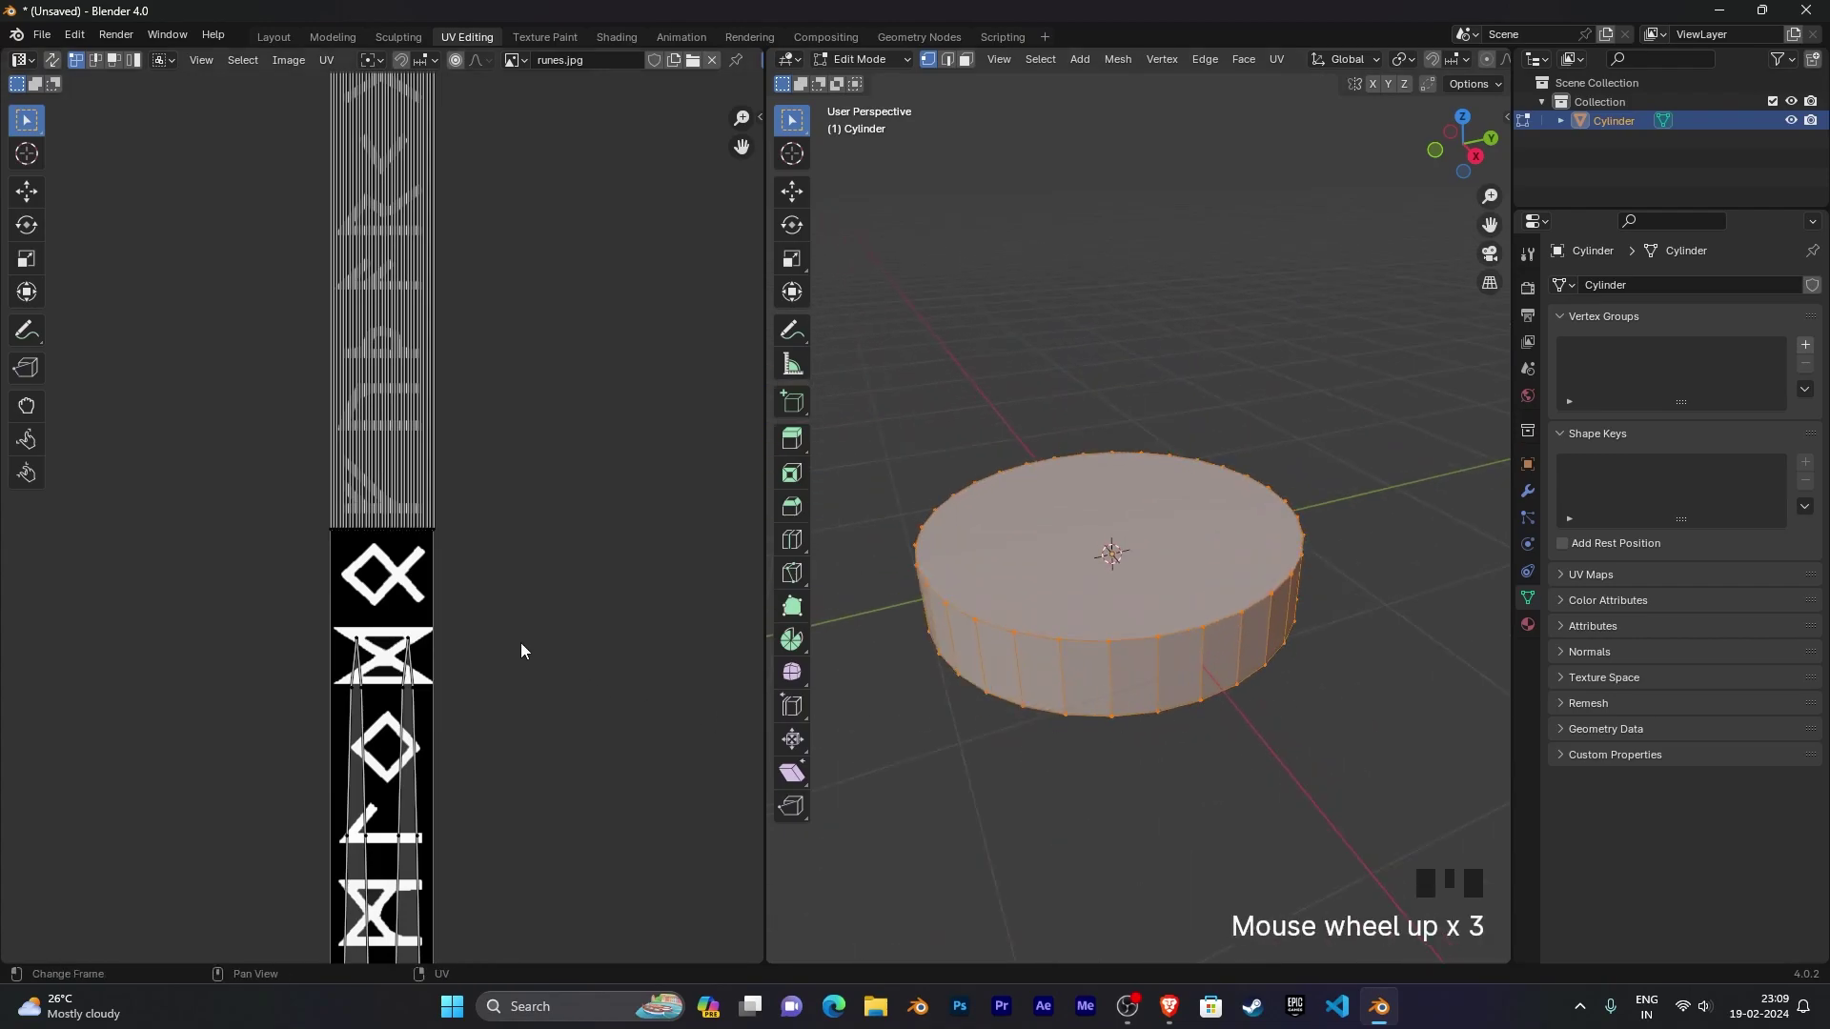
{"action": "scroll", "coordinate": [523, 637], "scroll_direction": "down", "scroll_amount": 10}
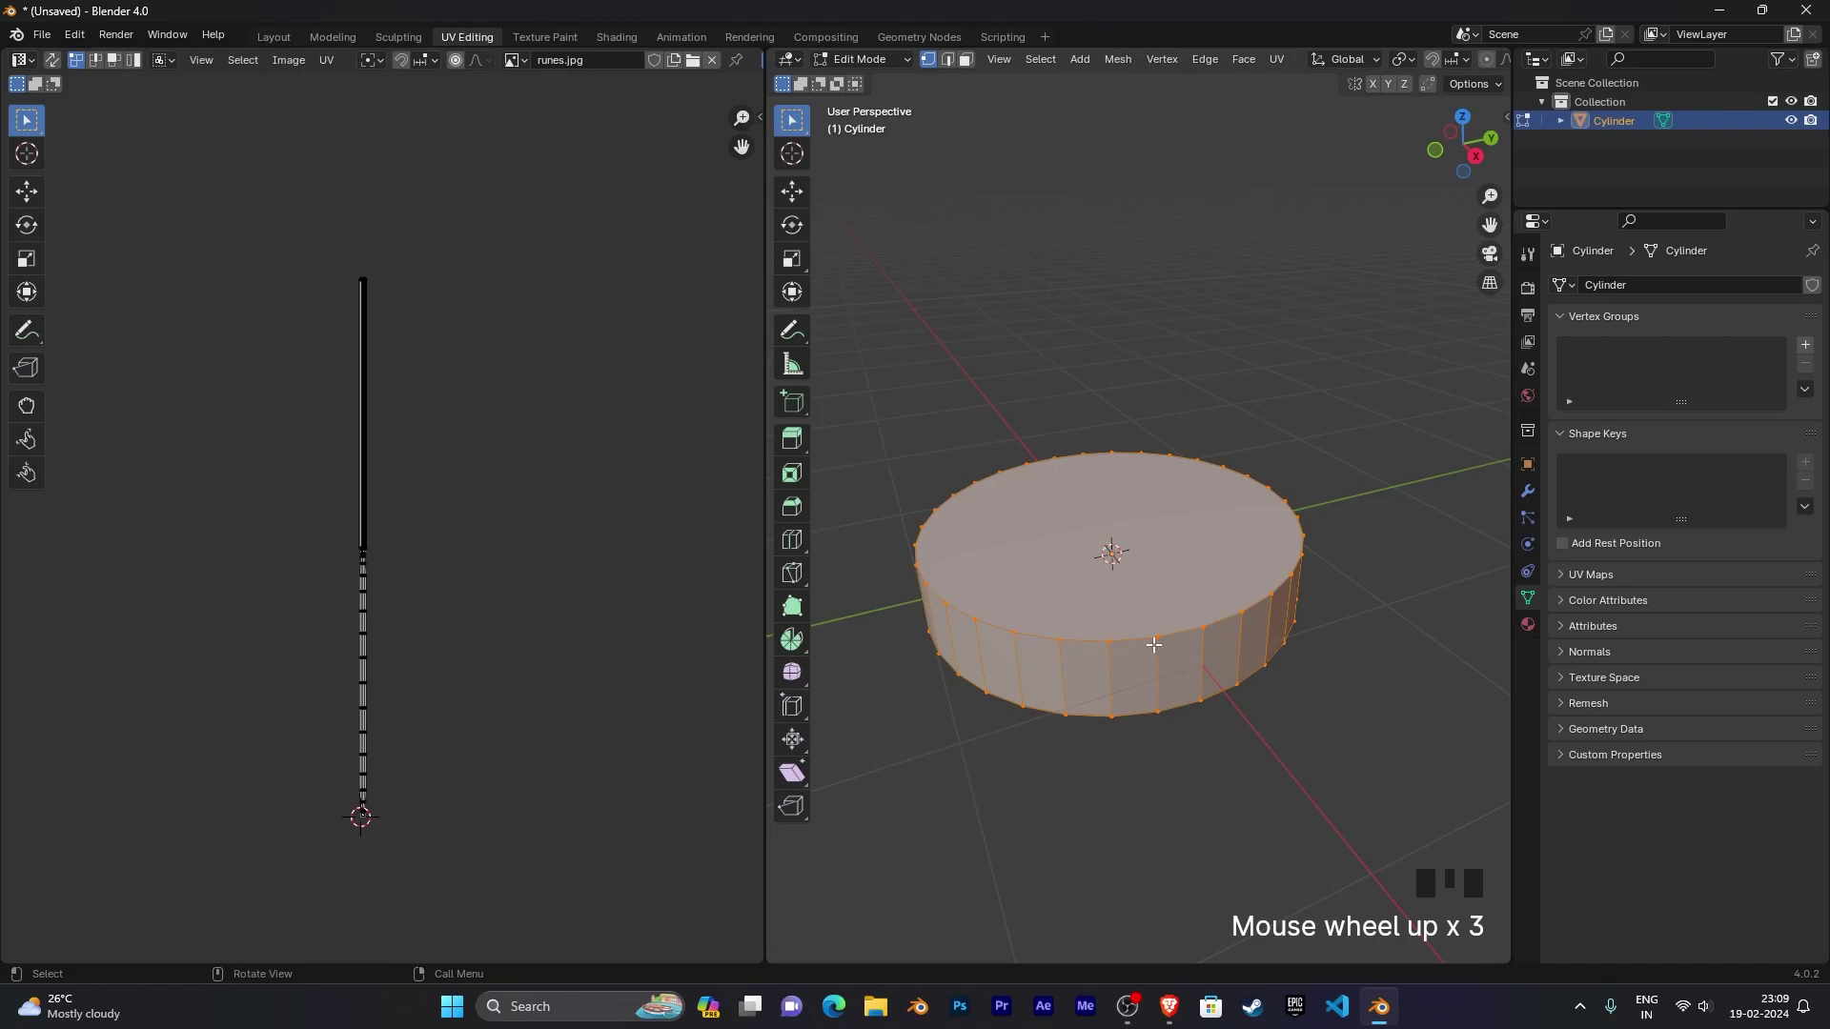
{"action": "scroll", "coordinate": [1064, 601], "scroll_direction": "down", "scroll_amount": 3}
{"action": "scroll", "coordinate": [1003, 547], "scroll_direction": "up", "scroll_amount": 4}
{"action": "mouse_move", "coordinate": [1112, 653]}
{"action": "middle_mouse_down"}
{"action": "mouse_move", "coordinate": [1004, 546]}
{"action": "mouse_move", "coordinate": [1001, 446]}
{"action": "mouse_move", "coordinate": [1088, 637]}
{"action": "middle_mouse_up"}
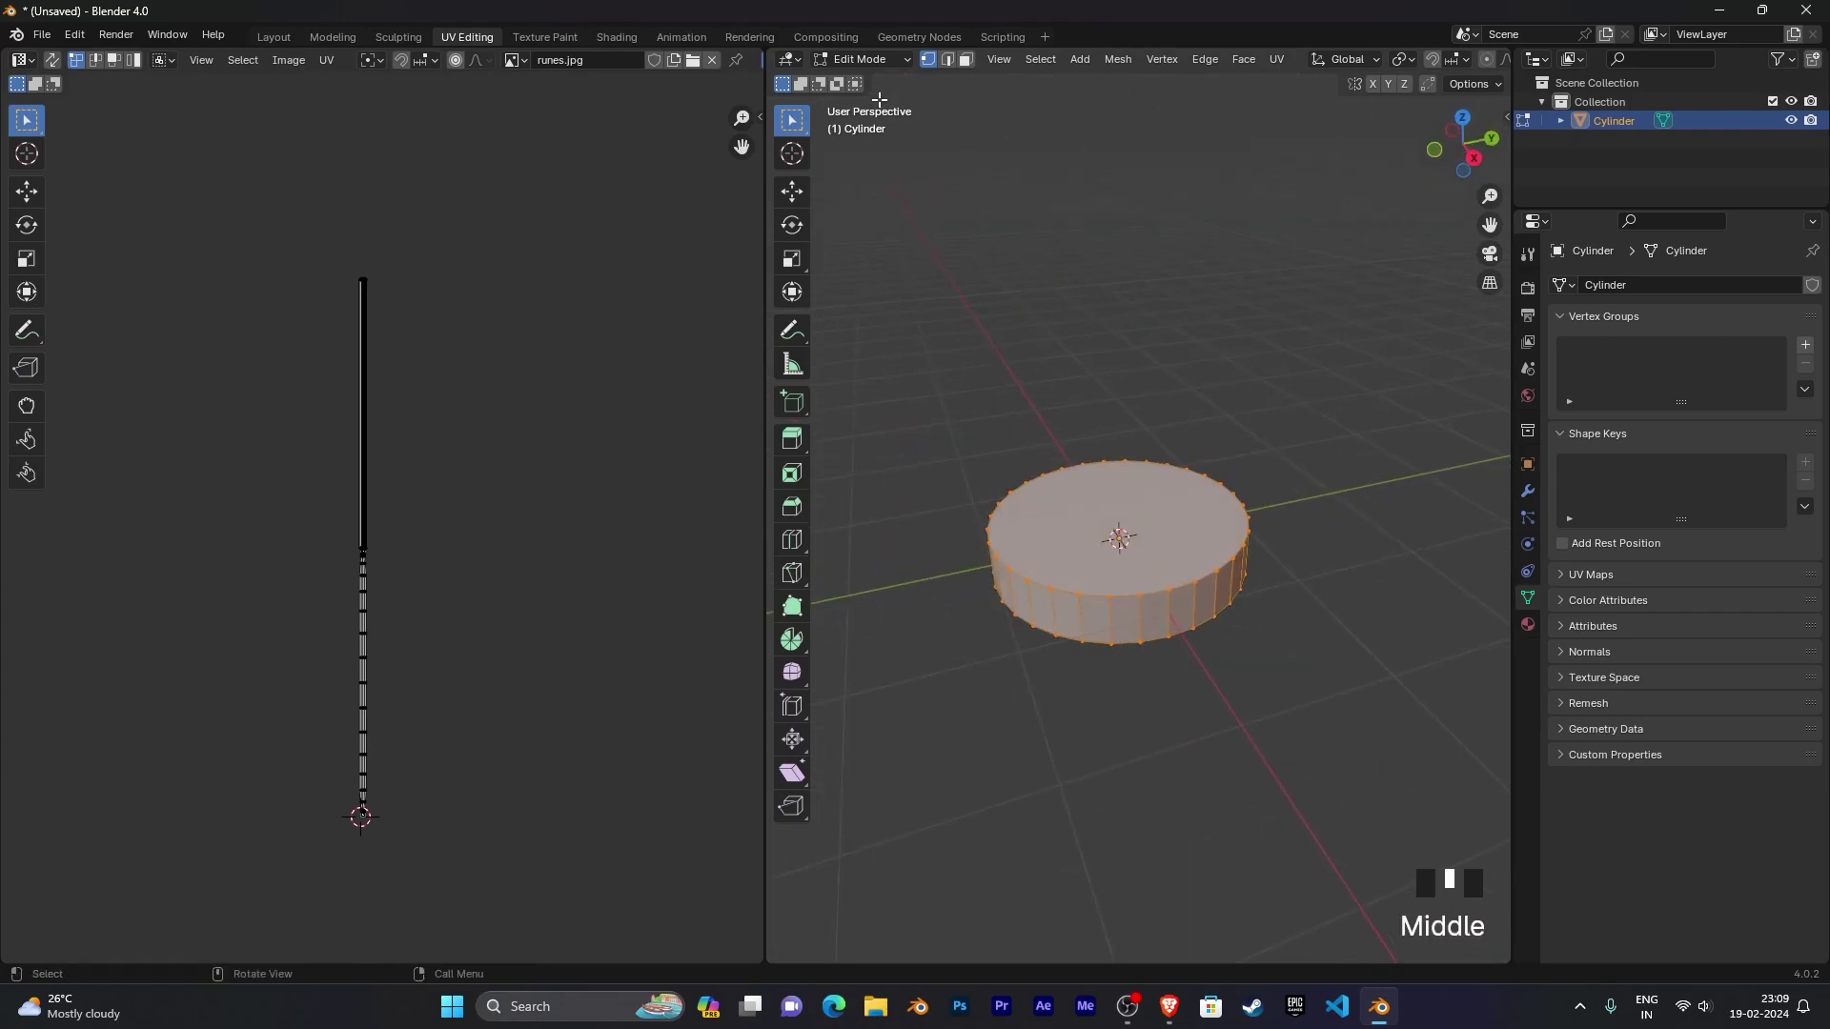
Step: Select the cylinder's entire mesh in Edit Mode and unwrap its UVs with Unwrap
{"action": "key", "text": "Tab"}
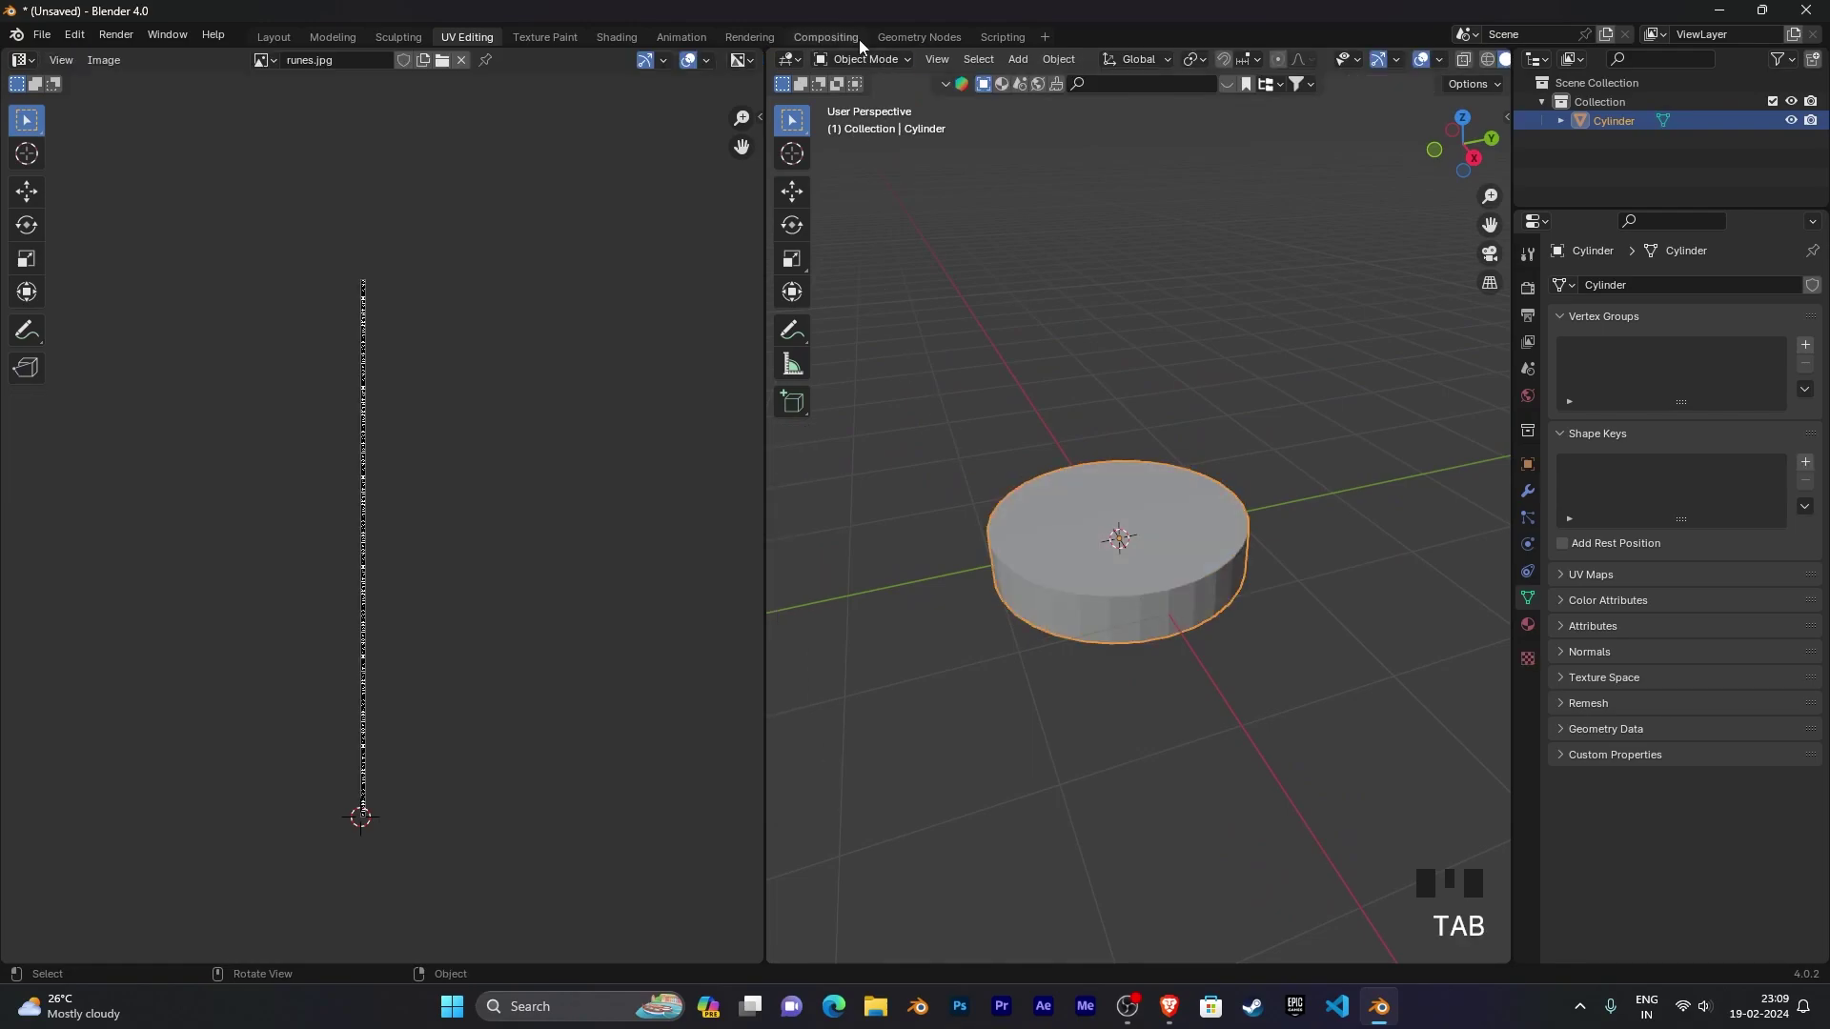
{"action": "key", "text": "Tab"}
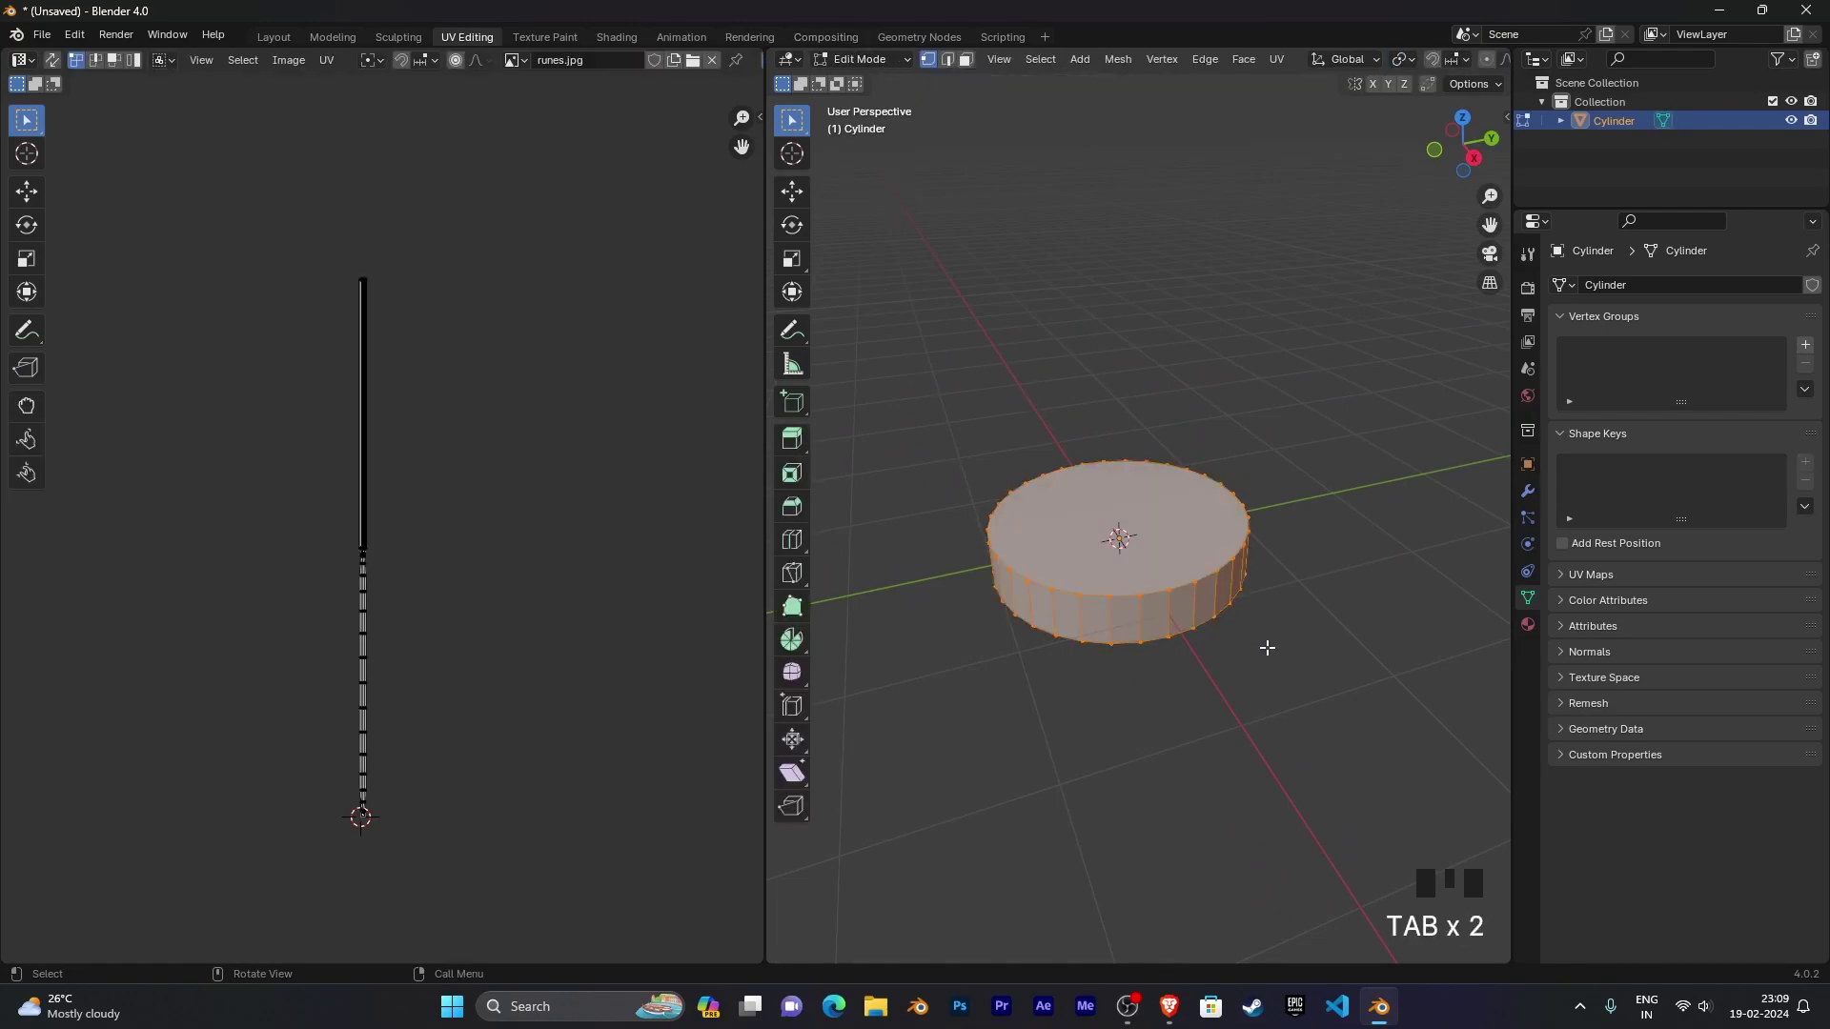
{"action": "scroll", "coordinate": [1266, 641], "scroll_direction": "up", "scroll_amount": 2}
{"action": "middle_click_drag", "start_coordinate": [1267, 641], "coordinate": [1301, 627]}
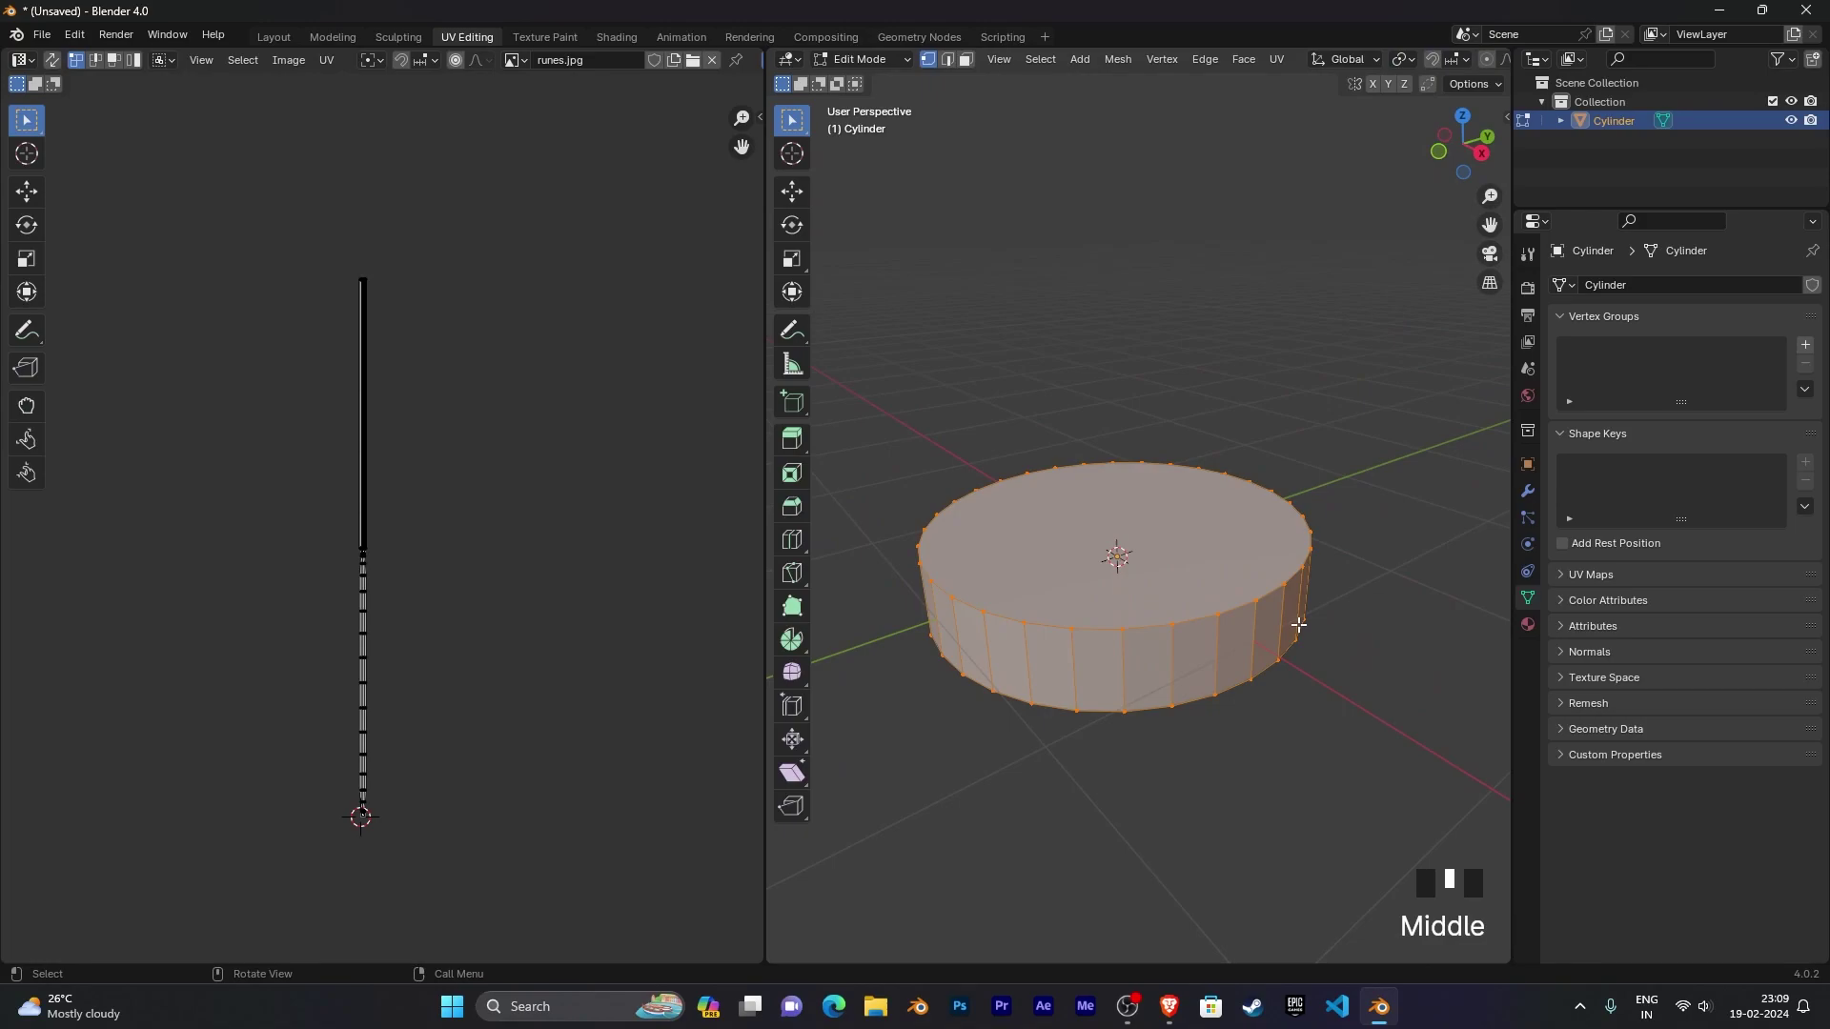
{"action": "key", "text": "a"}
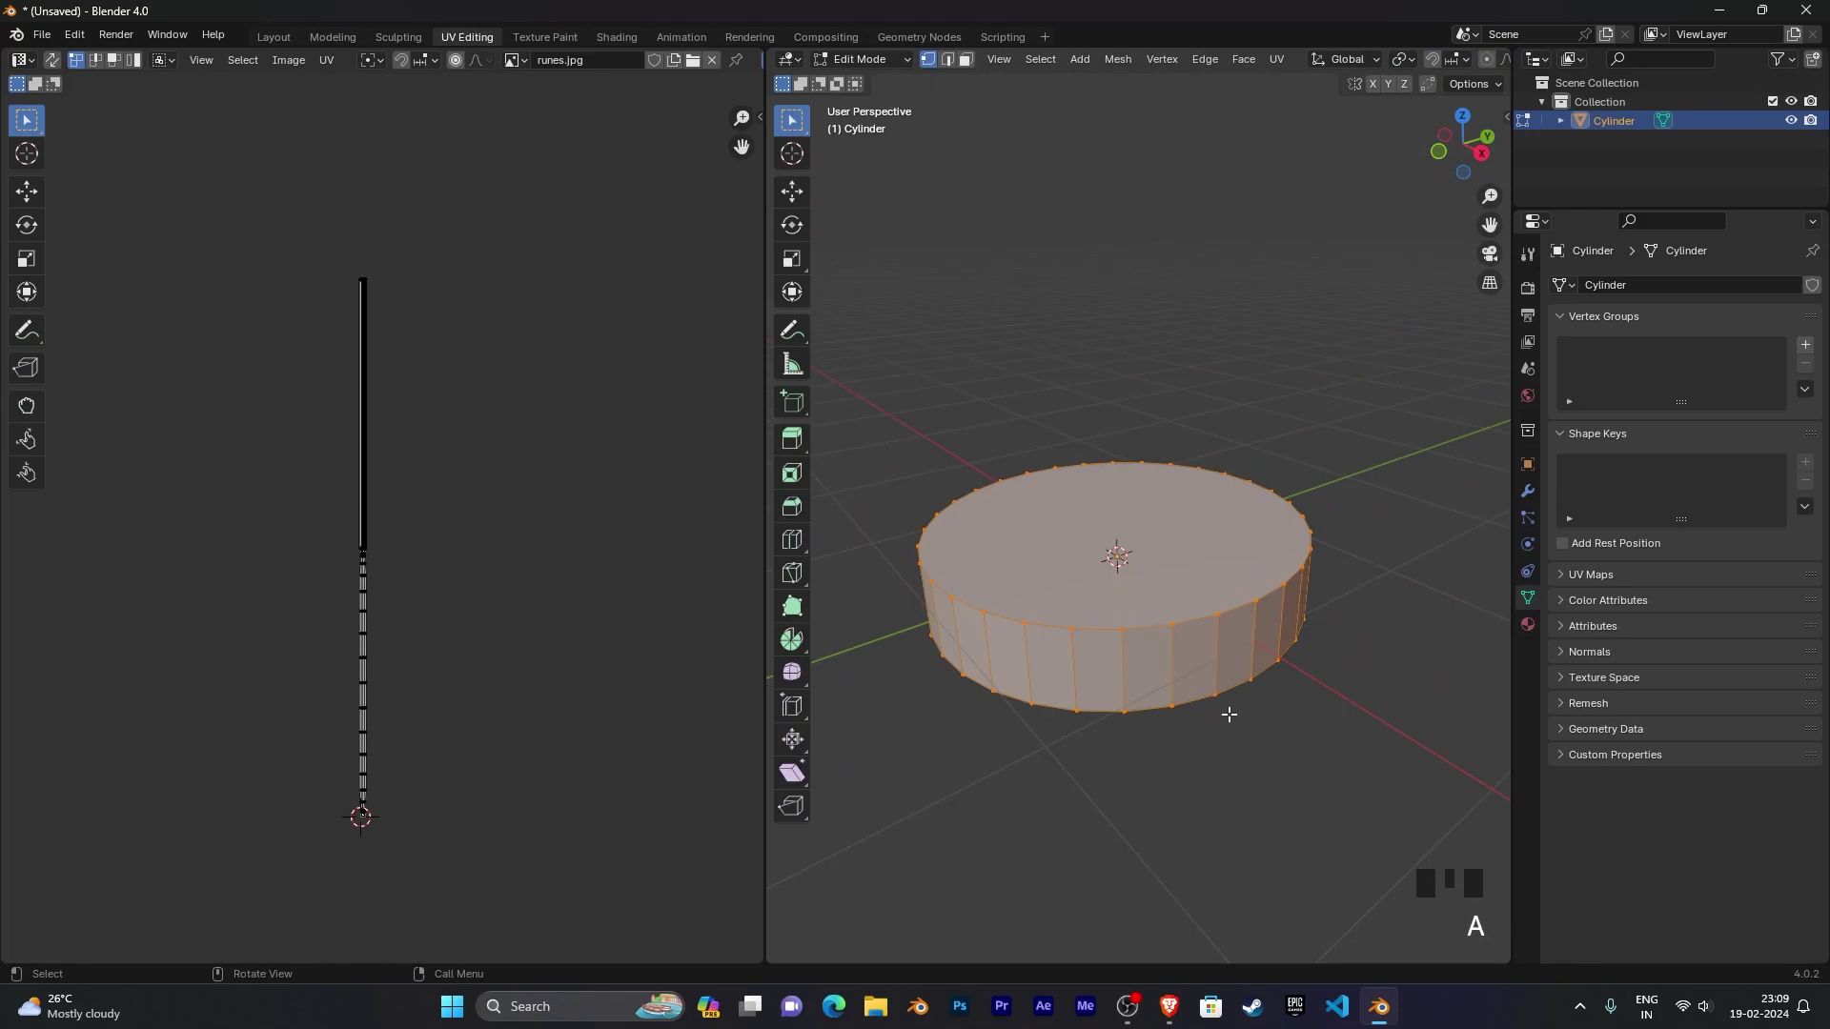
{"action": "scroll", "coordinate": [1217, 649], "scroll_direction": "down", "scroll_amount": 2}
{"action": "middle_click_drag", "start_coordinate": [1217, 649], "coordinate": [1218, 661]}
{"action": "key", "text": "u"}
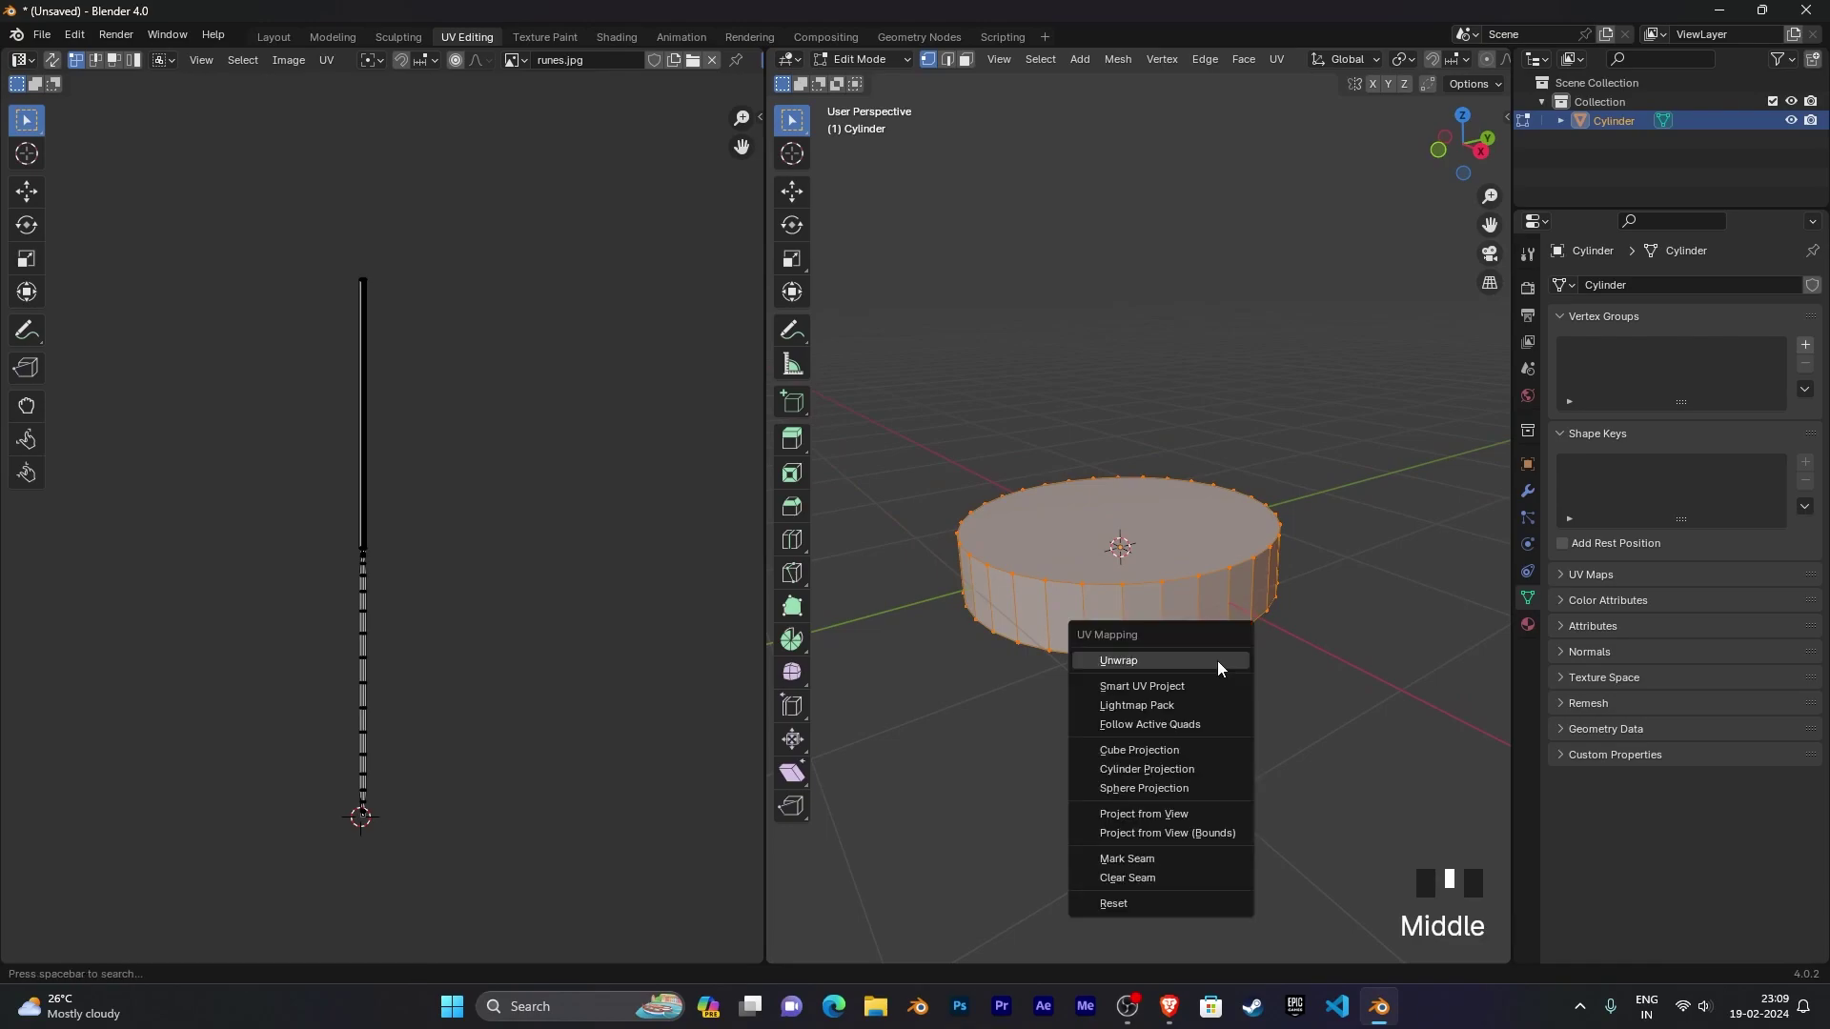
{"action": "left_click", "coordinate": [1128, 661]}
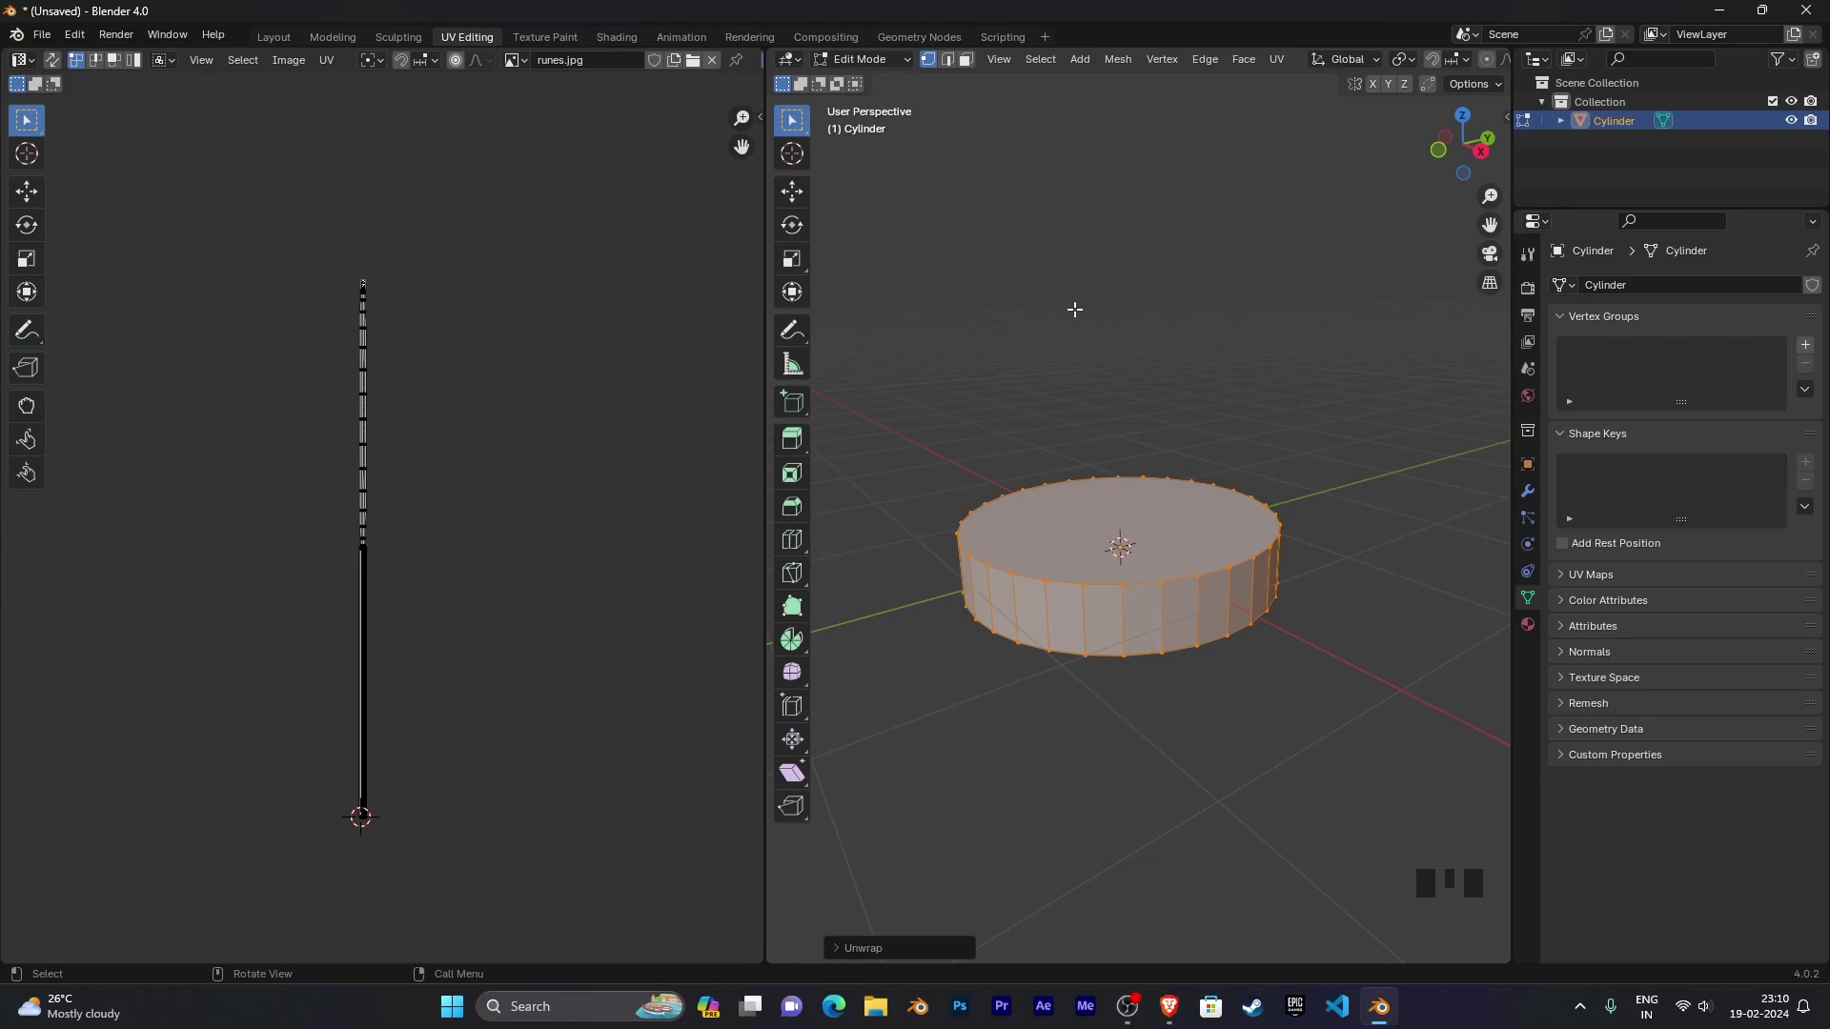
Step: Set the 3D view to Material Preview shading and check the runes texture on the unwrapped cylinder
{"action": "scroll", "coordinate": [1453, 65], "scroll_direction": "down", "scroll_amount": 5}
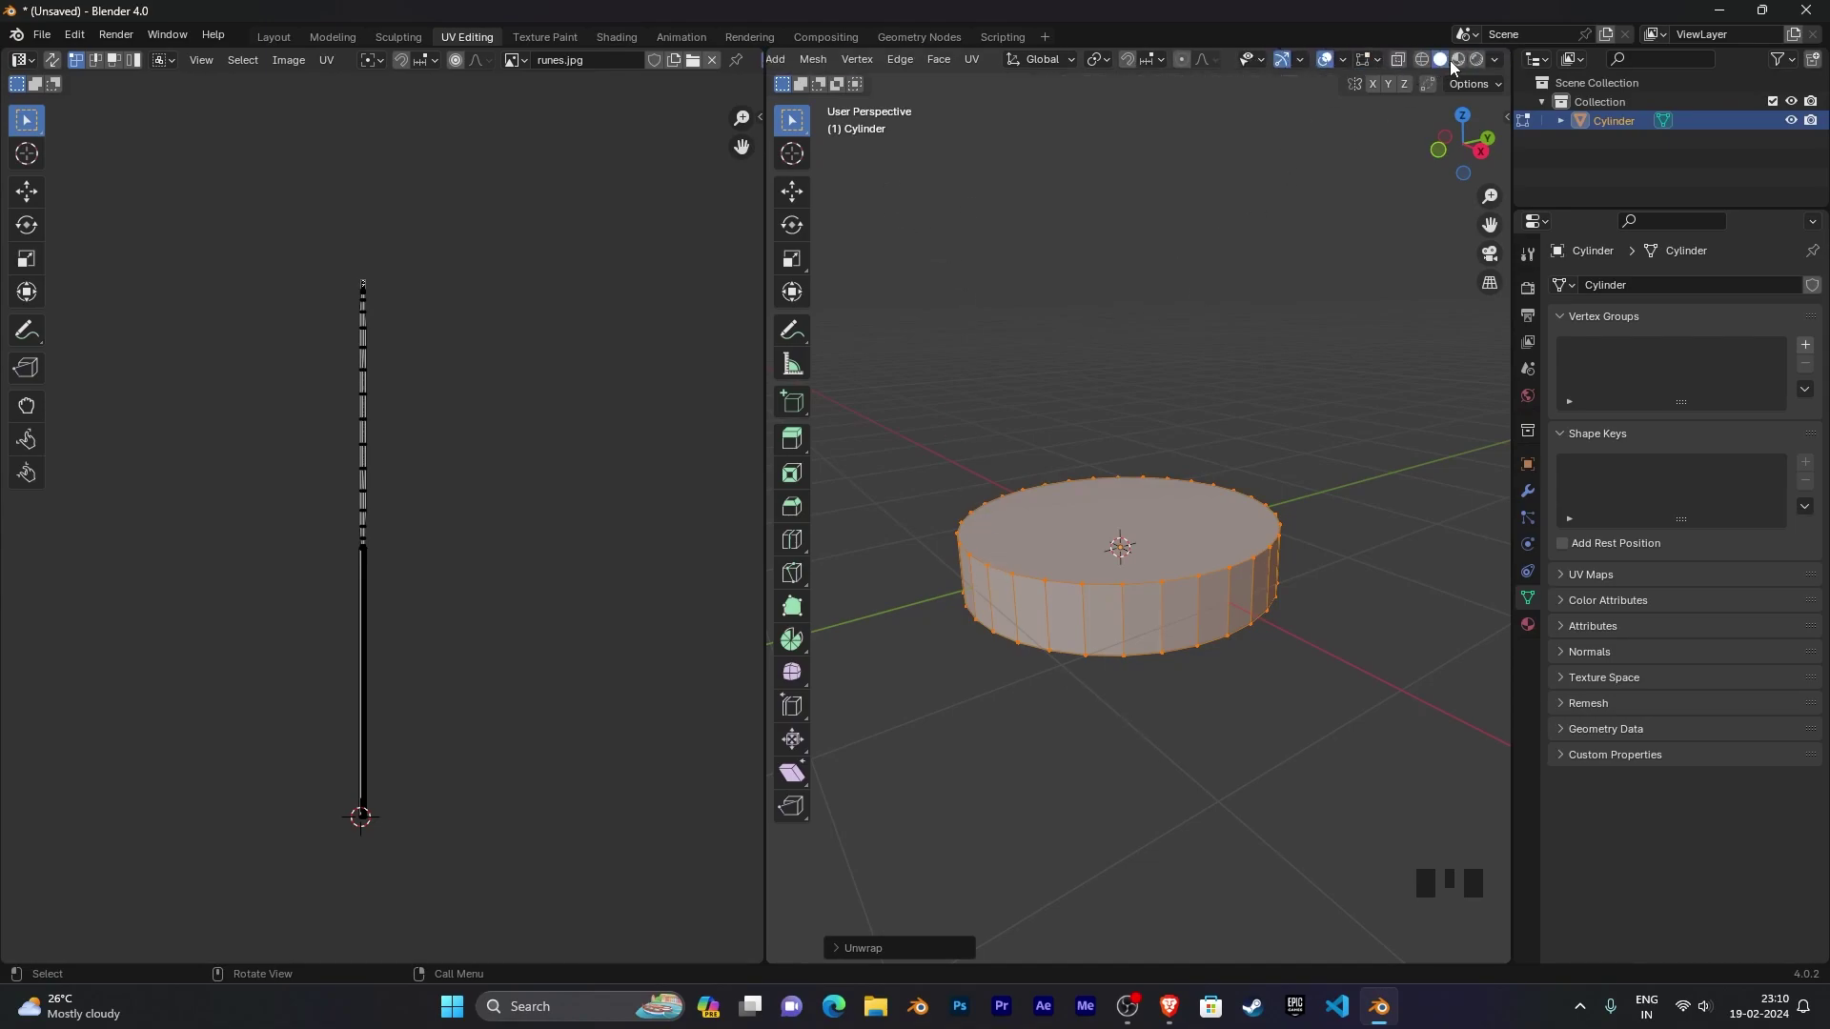
{"action": "left_click", "coordinate": [1456, 61]}
{"action": "middle_click_drag", "start_coordinate": [1351, 601], "coordinate": [1338, 546], "text": "shift"}
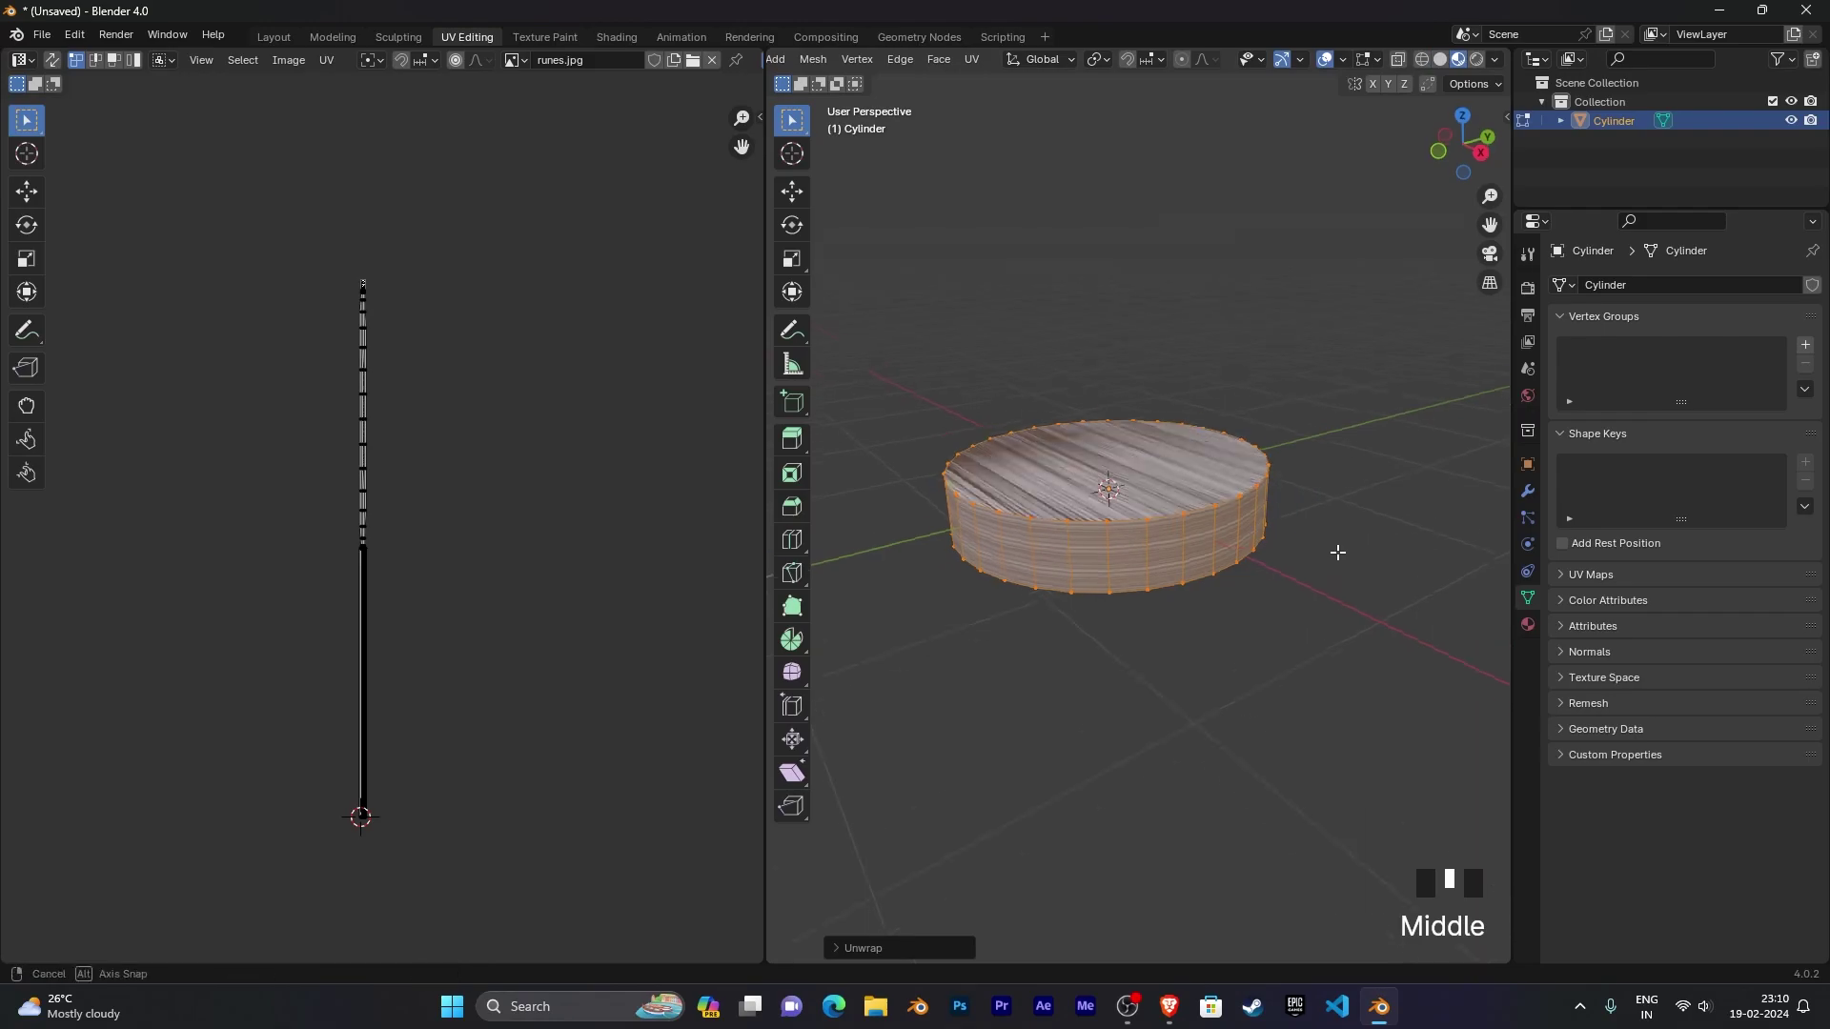
{"action": "scroll", "coordinate": [1338, 553], "scroll_direction": "up", "scroll_amount": 4}
{"action": "middle_click_drag", "start_coordinate": [1132, 503], "coordinate": [1096, 602]}
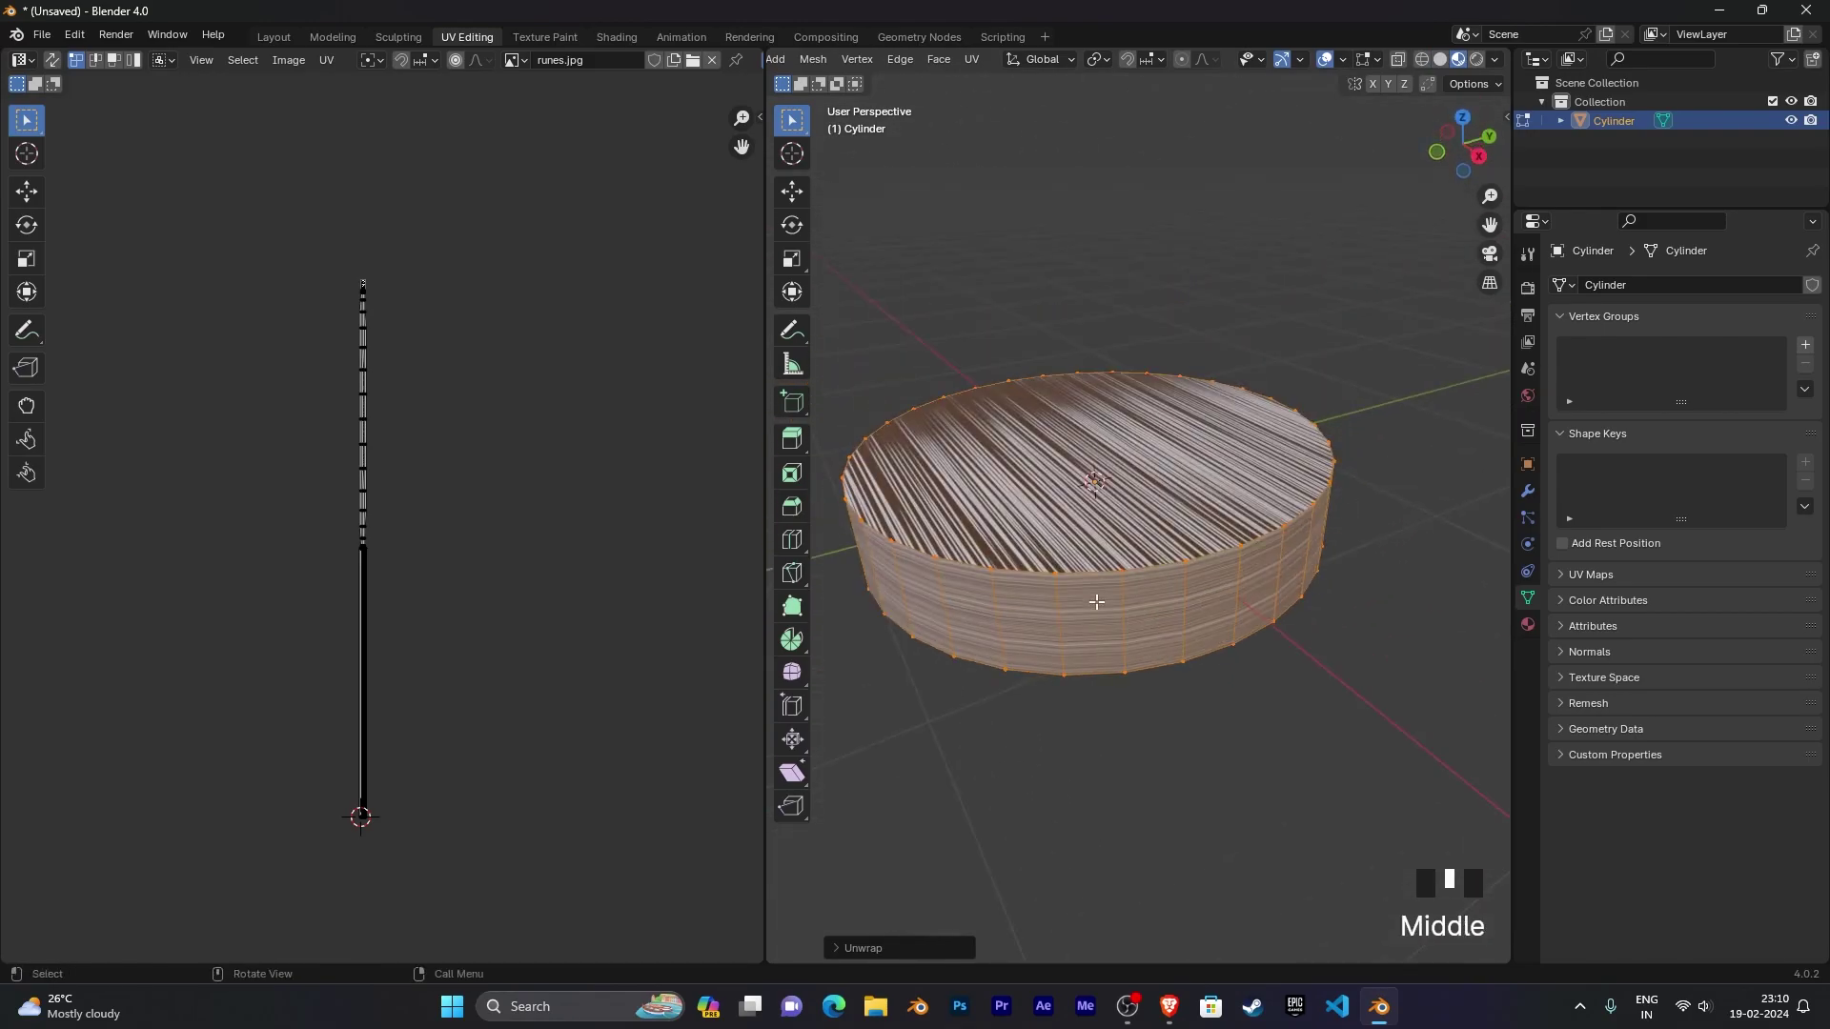
{"action": "scroll", "coordinate": [1101, 455], "scroll_direction": "down", "scroll_amount": 2}
{"action": "middle_click_drag", "start_coordinate": [1101, 455], "coordinate": [1111, 371]}
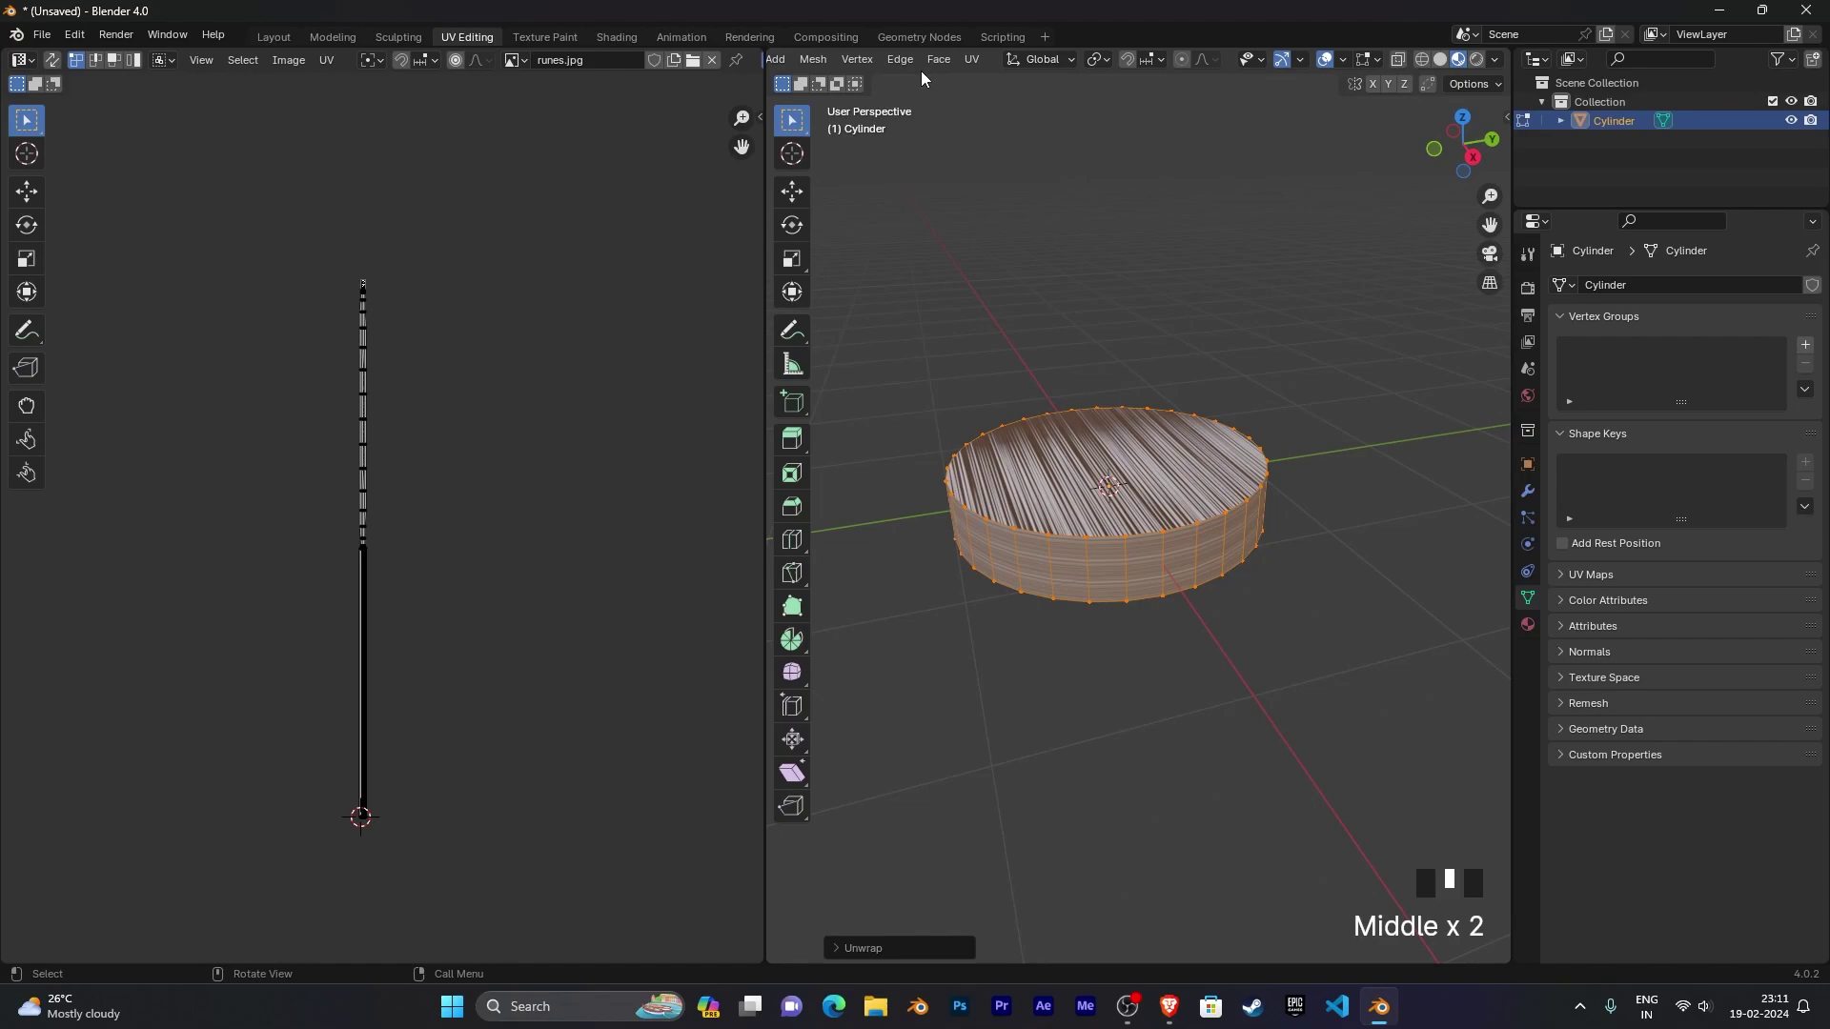
Step: Switch to face selection and select both the top and bottom cap faces of the cylinder
{"action": "scroll", "coordinate": [942, 217], "scroll_direction": "down", "scroll_amount": 4}
{"action": "scroll", "coordinate": [942, 218], "scroll_direction": "up", "scroll_amount": 4}
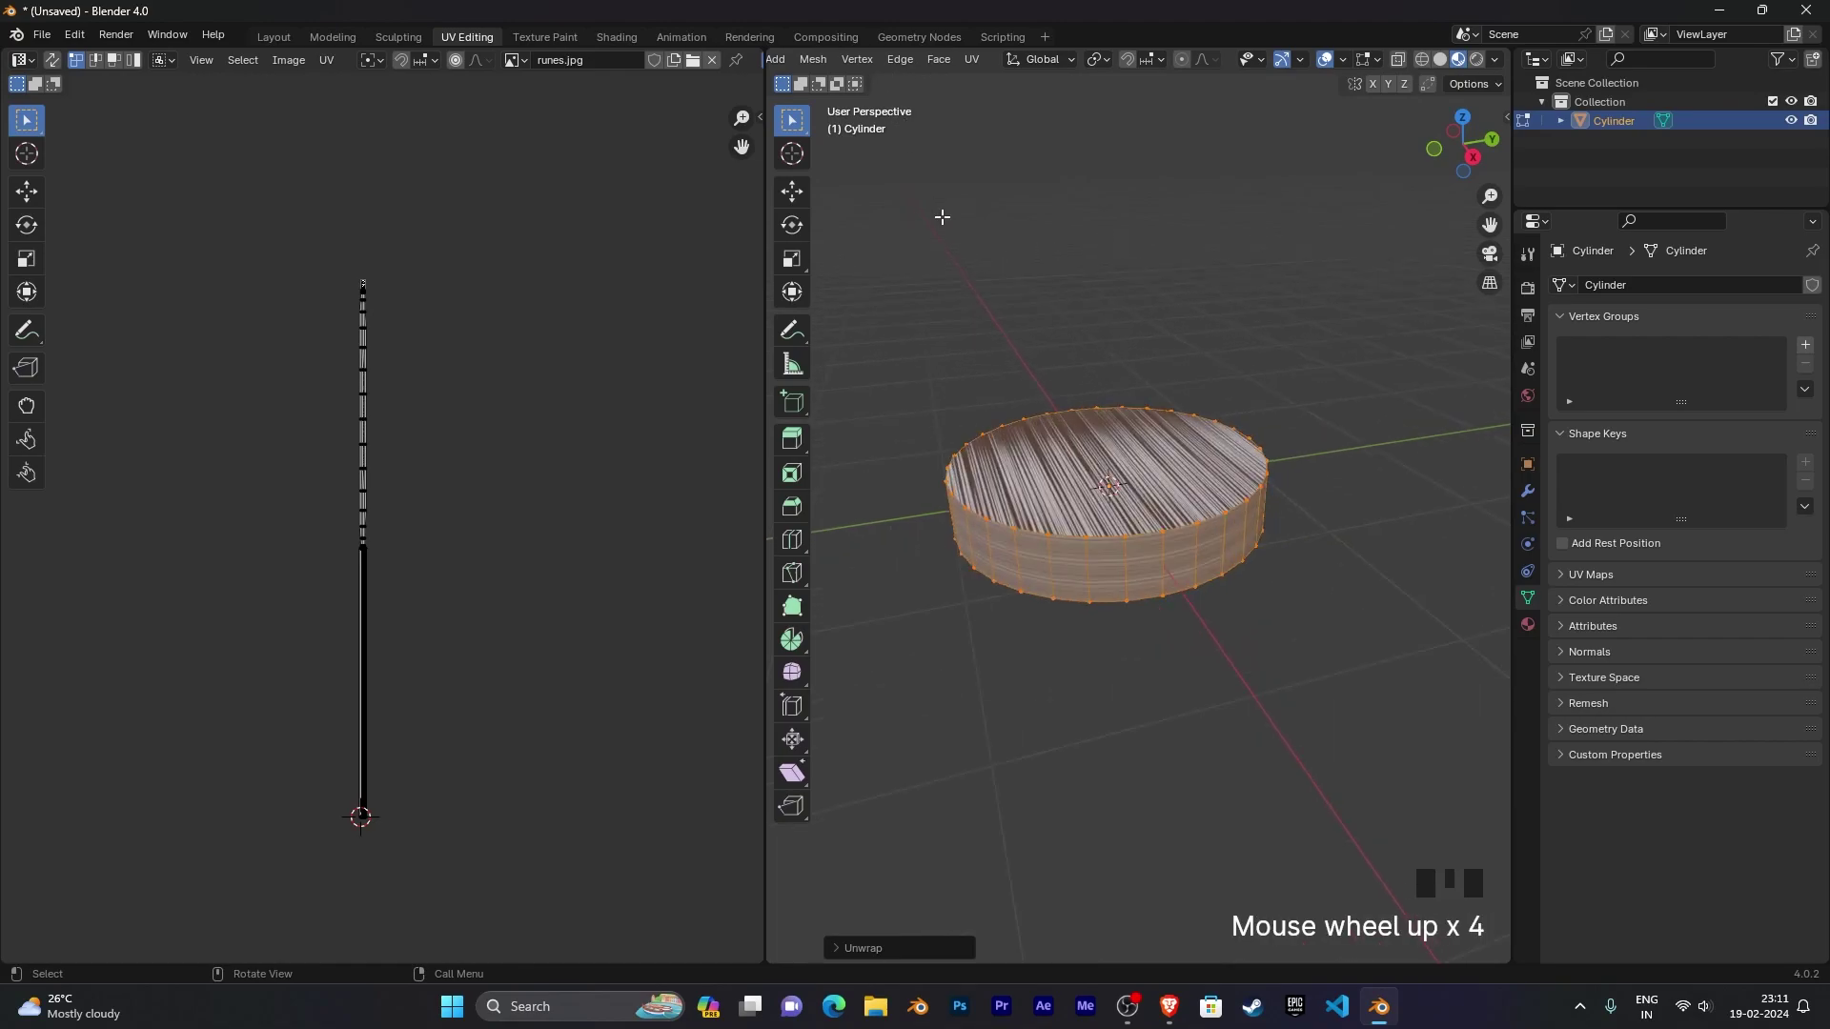
{"action": "scroll", "coordinate": [1039, 60], "scroll_direction": "up", "scroll_amount": 4}
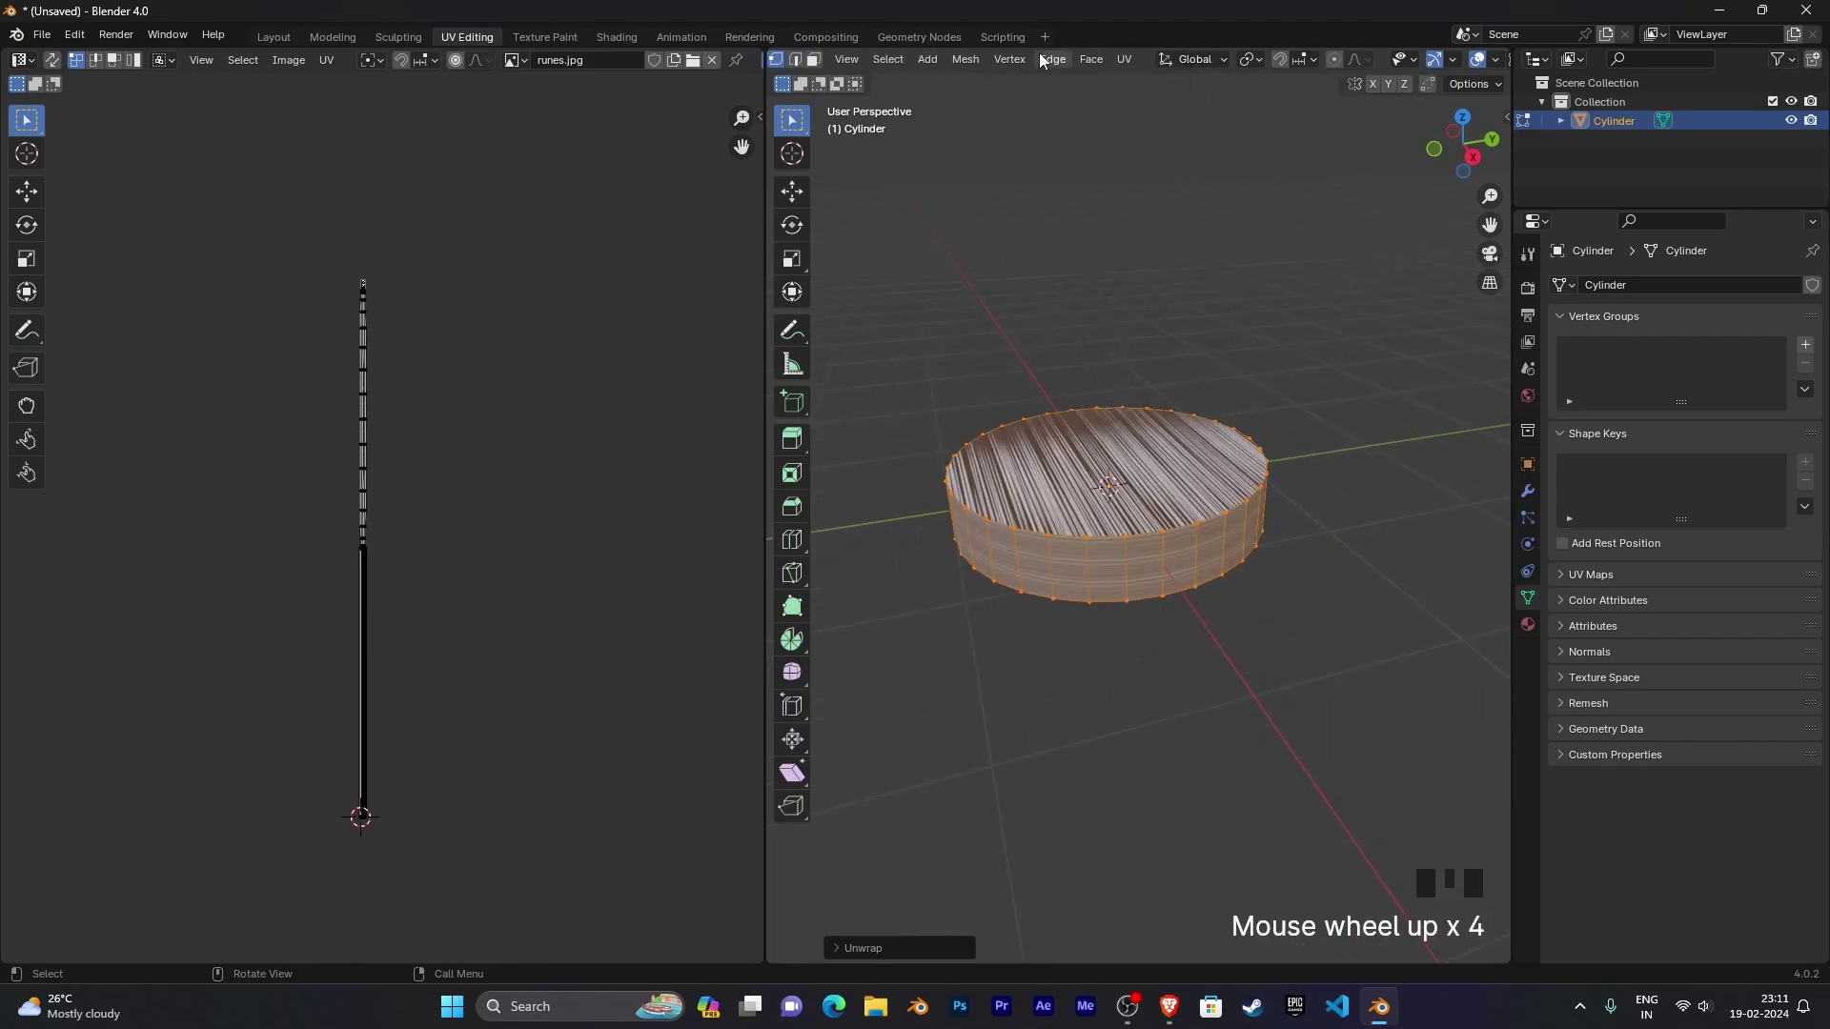
{"action": "left_click", "coordinate": [966, 59]}
{"action": "middle_click_drag", "start_coordinate": [1209, 380], "coordinate": [1242, 334]}
{"action": "left_click", "coordinate": [1110, 423]}
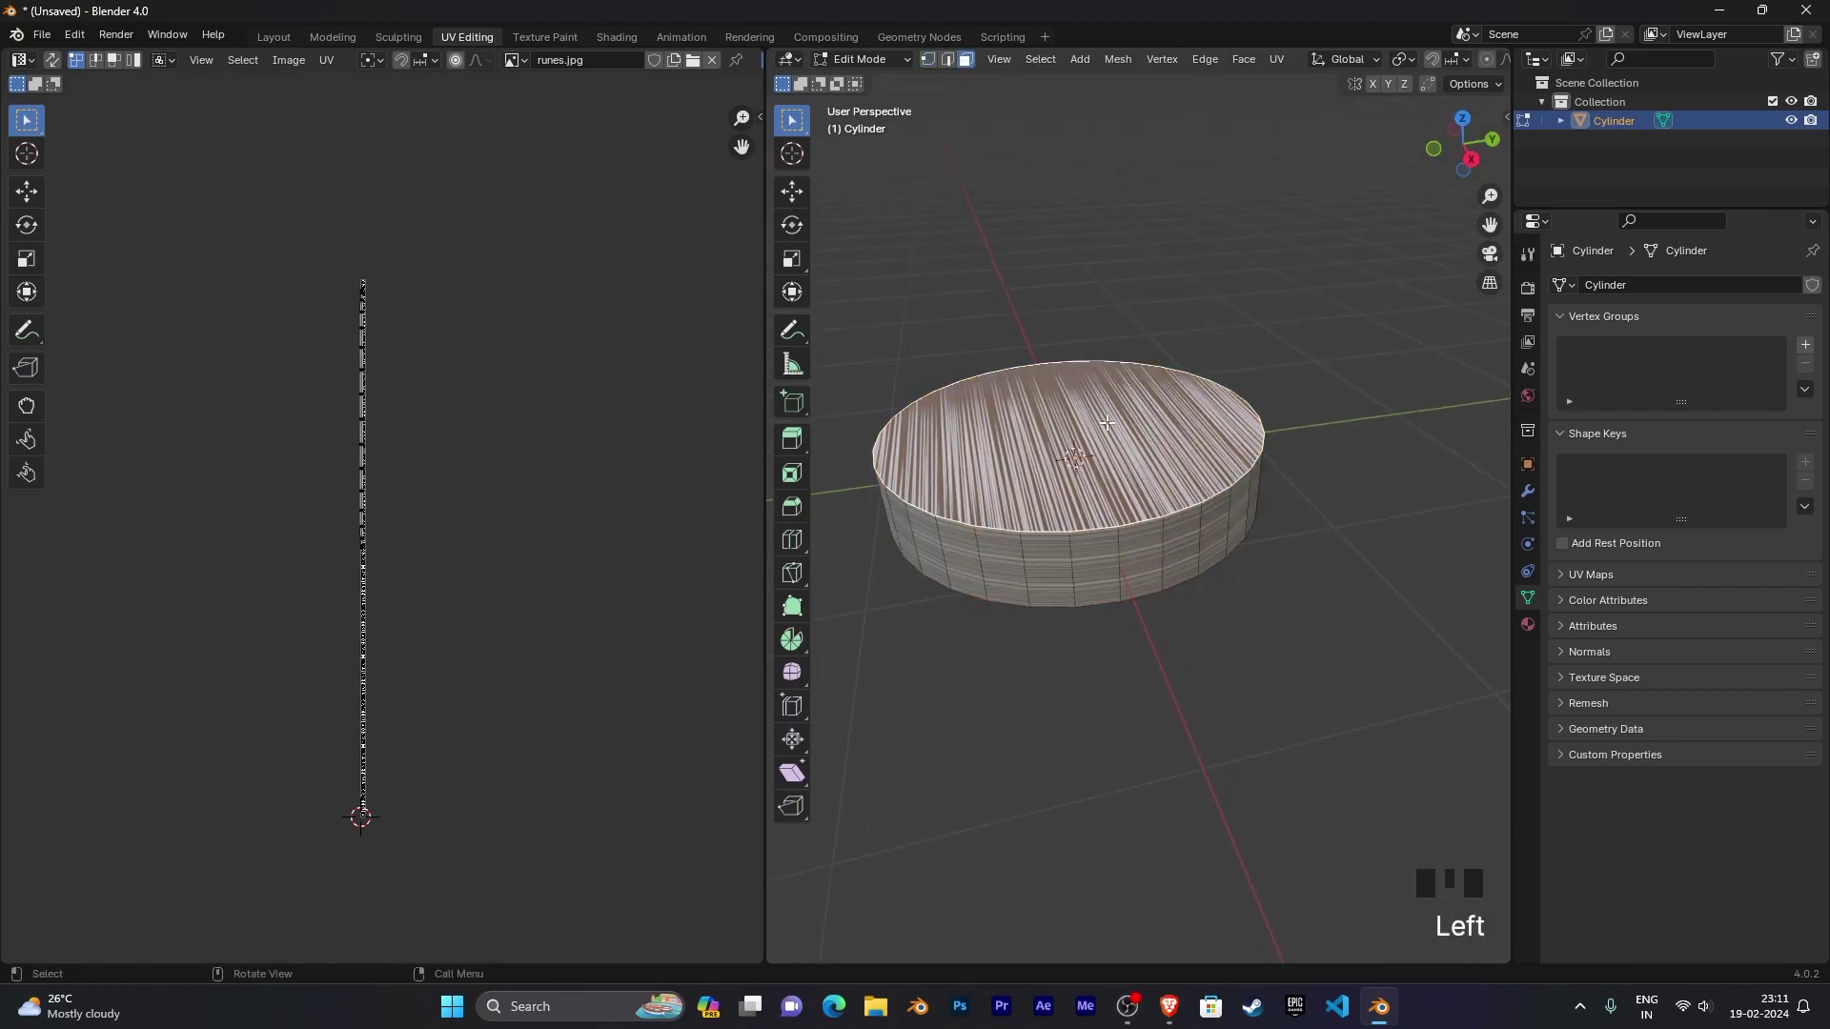
{"action": "middle_click_drag", "start_coordinate": [1319, 425], "coordinate": [1213, 464]}
{"action": "left_click", "coordinate": [1213, 464], "text": "shift"}
{"action": "middle_click_drag", "start_coordinate": [1262, 396], "coordinate": [1441, 513]}
{"action": "scroll", "coordinate": [1300, 487], "scroll_direction": "up", "scroll_amount": 2}
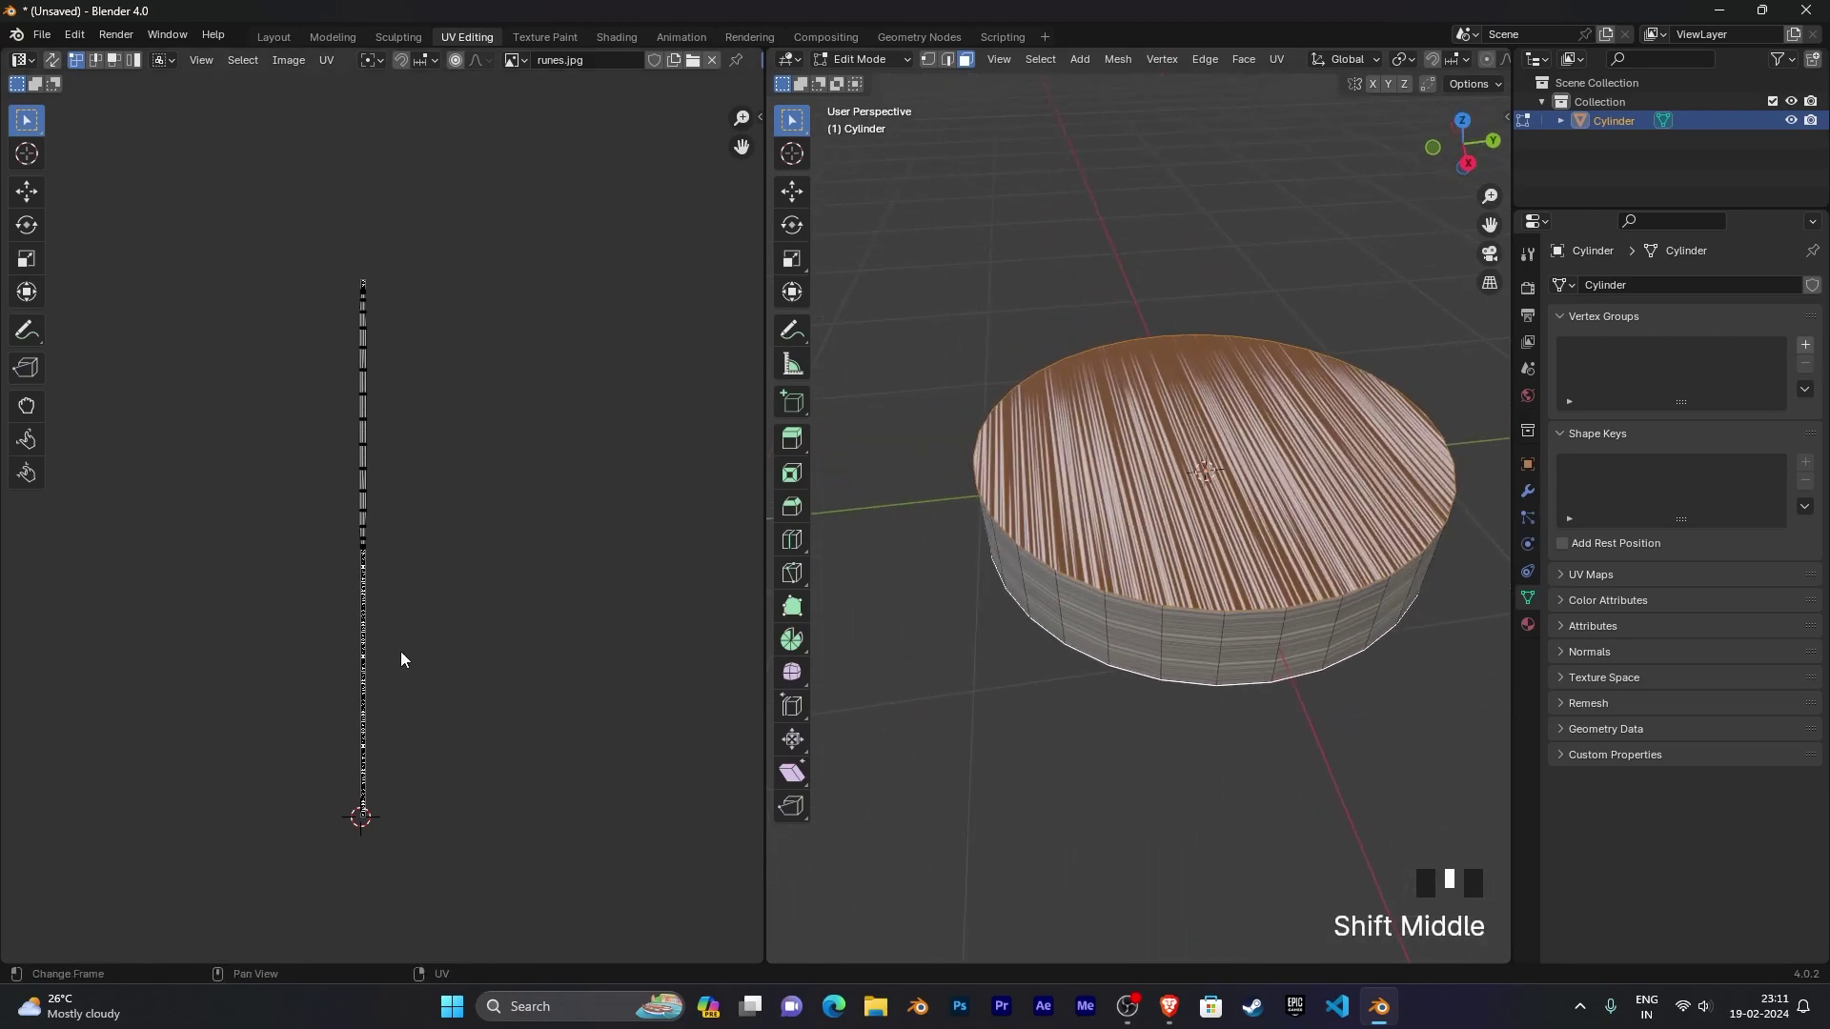
Step: Select the UVs of both cap faces and move them sideways off the runes image
{"action": "key", "text": "a"}
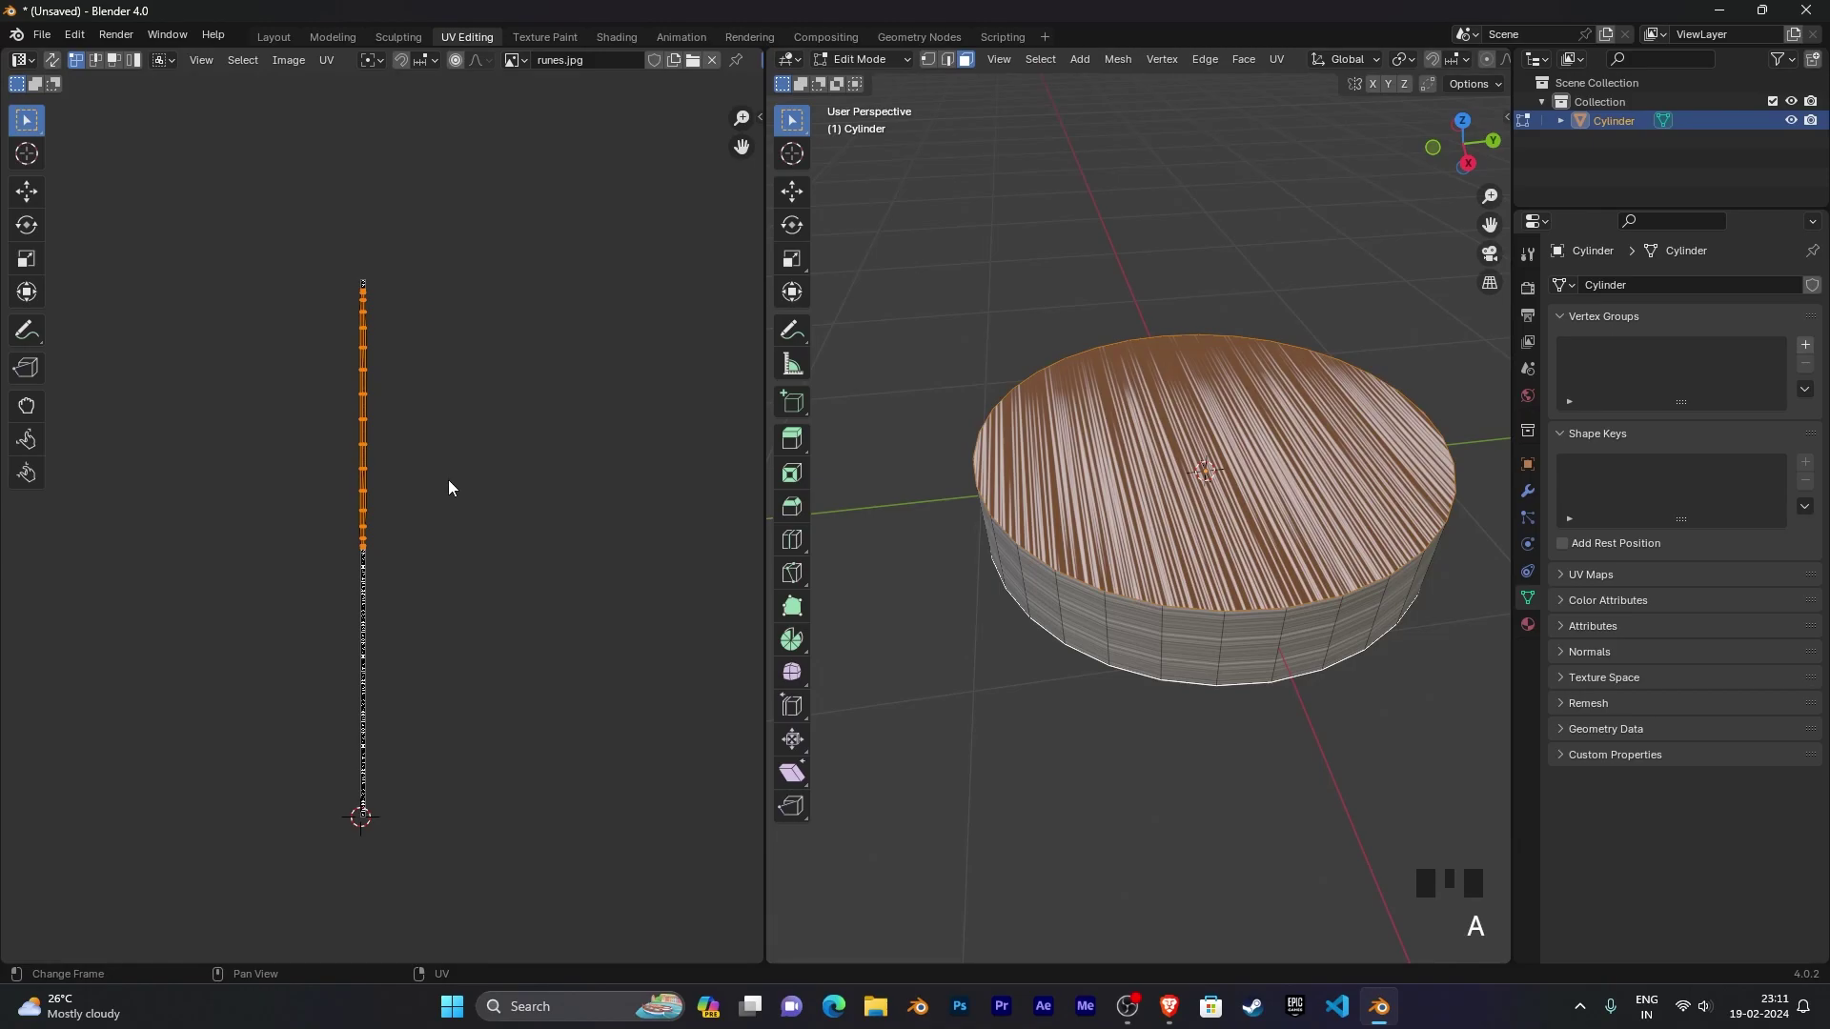
{"action": "key", "text": "g"}
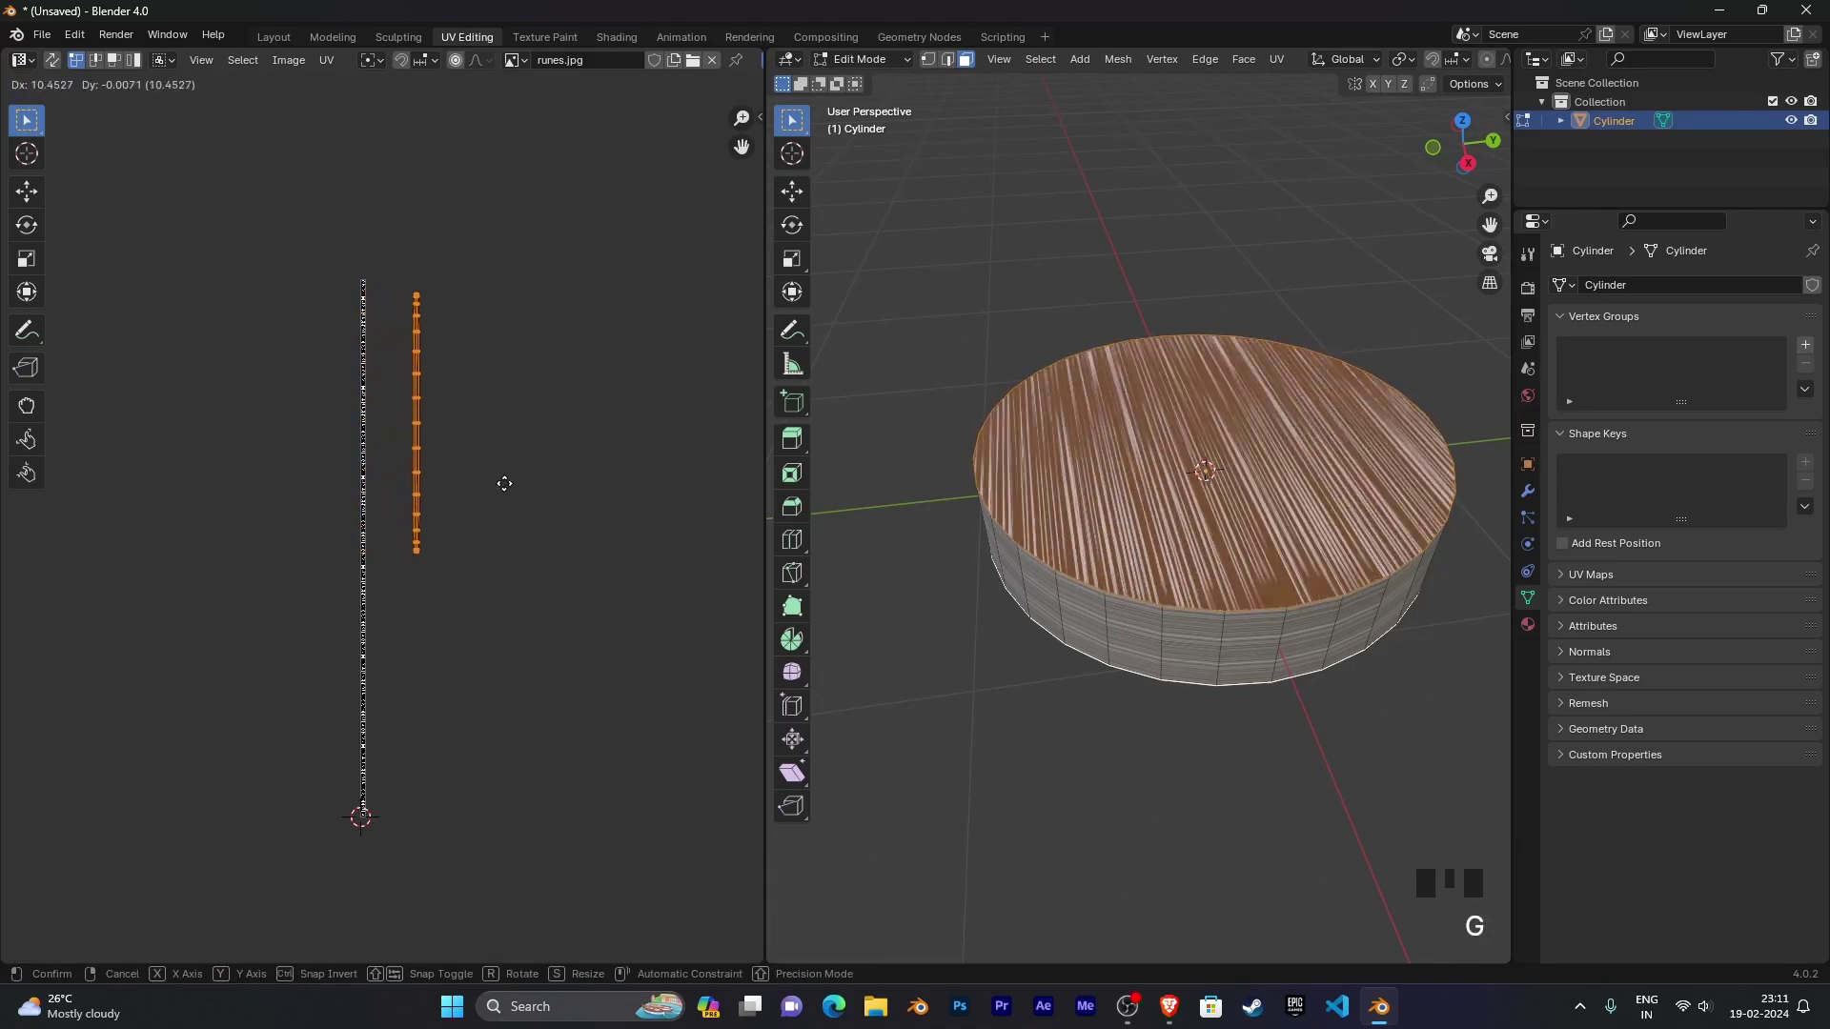
{"action": "left_click", "coordinate": [509, 484]}
{"action": "scroll", "coordinate": [625, 498], "scroll_direction": "up", "scroll_amount": 6}
{"action": "middle_click_drag", "start_coordinate": [523, 482], "coordinate": [181, 825]}
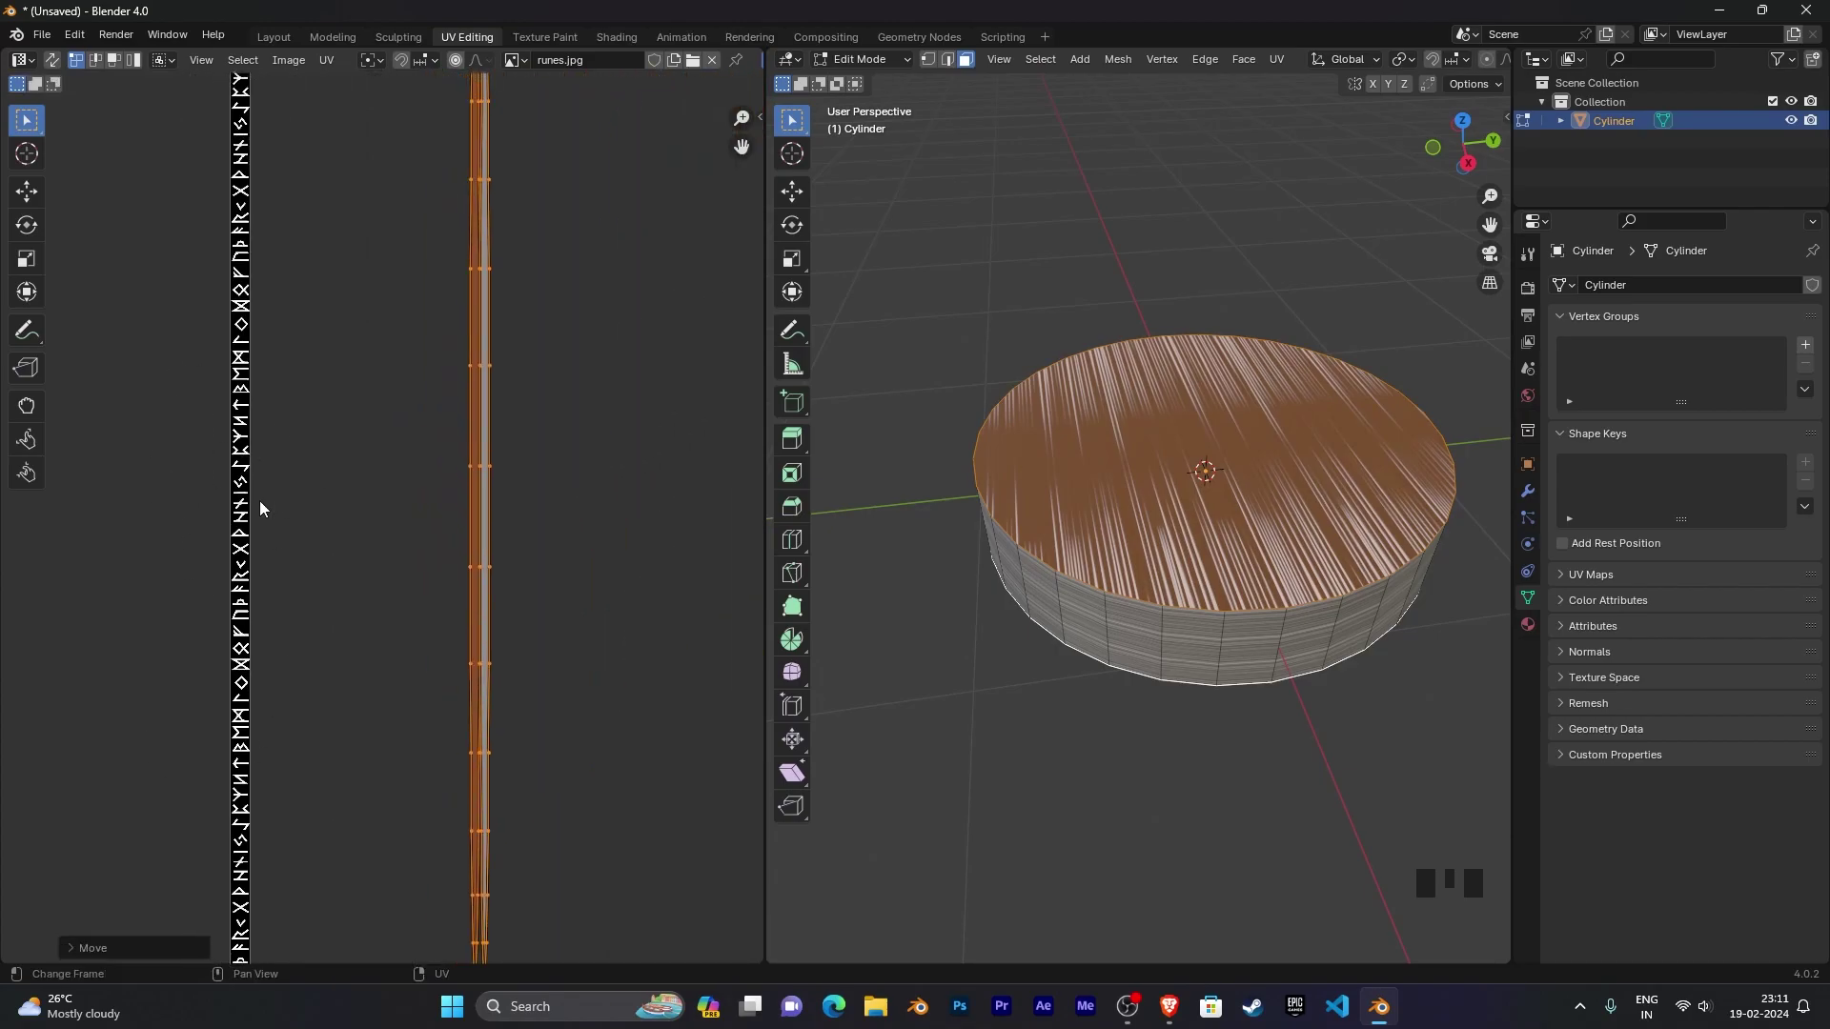
{"action": "scroll", "coordinate": [358, 460], "scroll_direction": "down", "scroll_amount": 4}
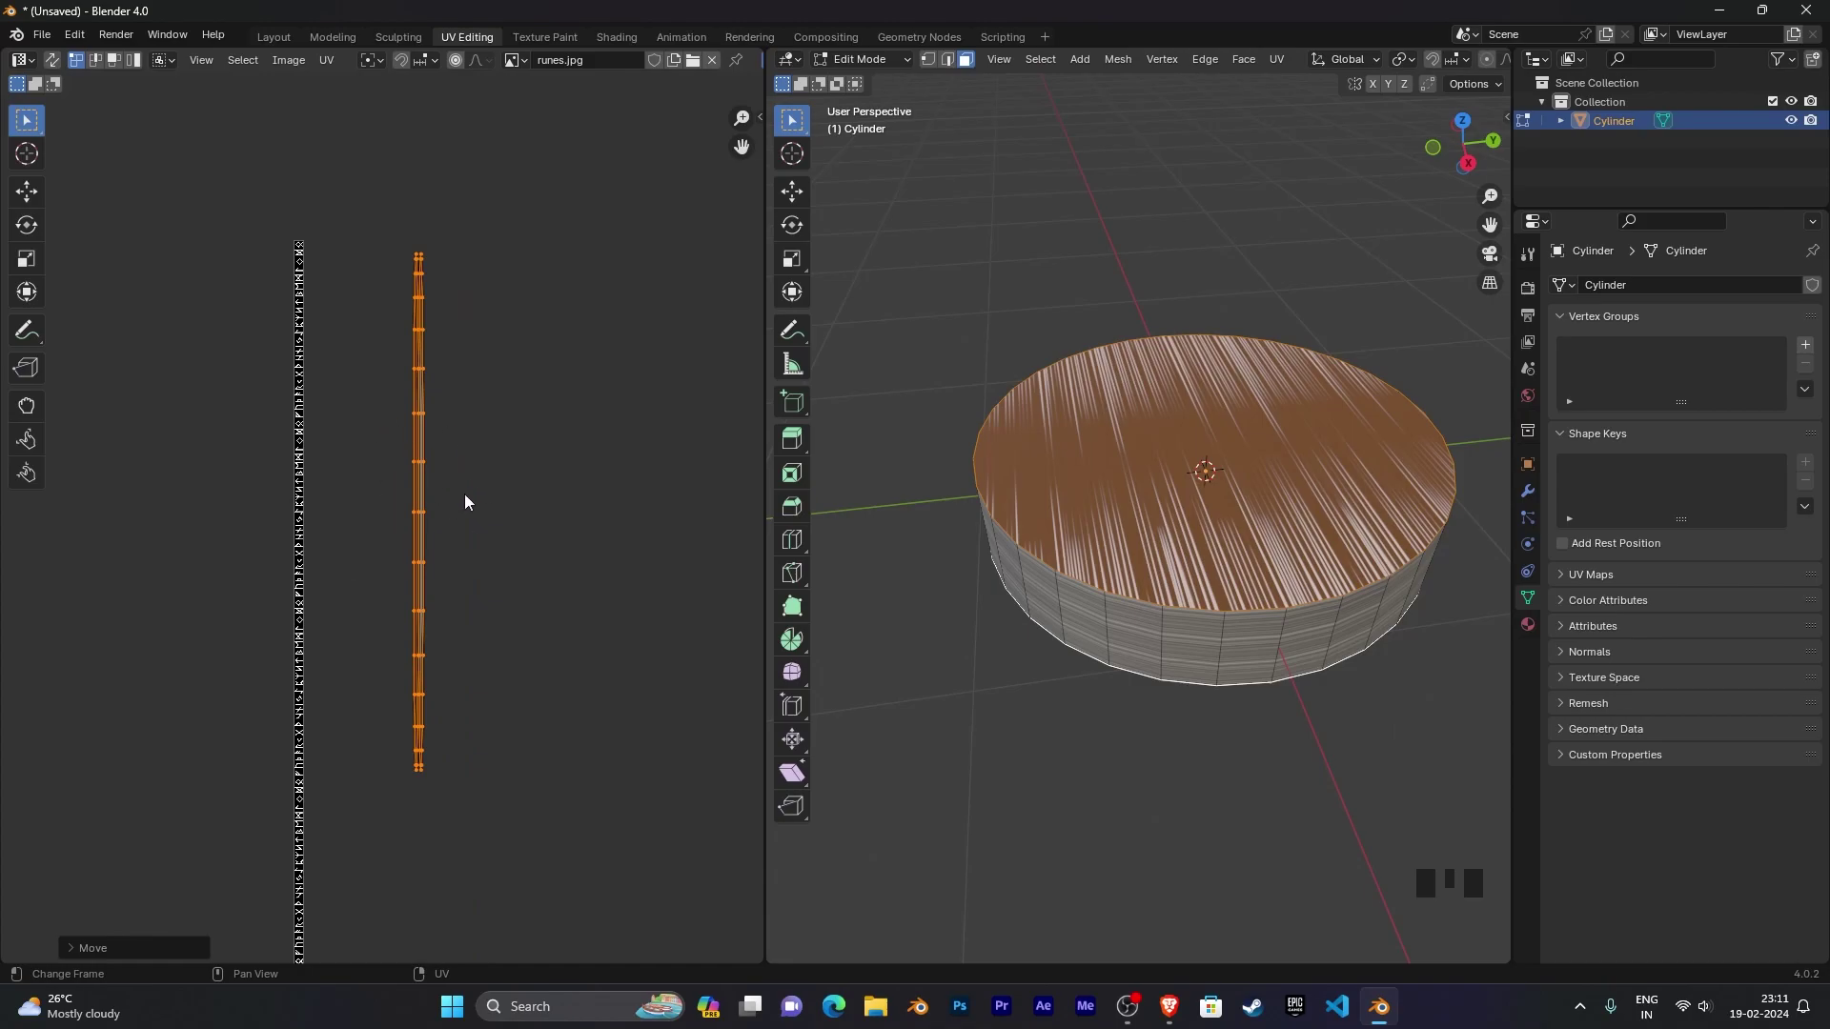
{"action": "scroll", "coordinate": [465, 495], "scroll_direction": "down", "scroll_amount": 2}
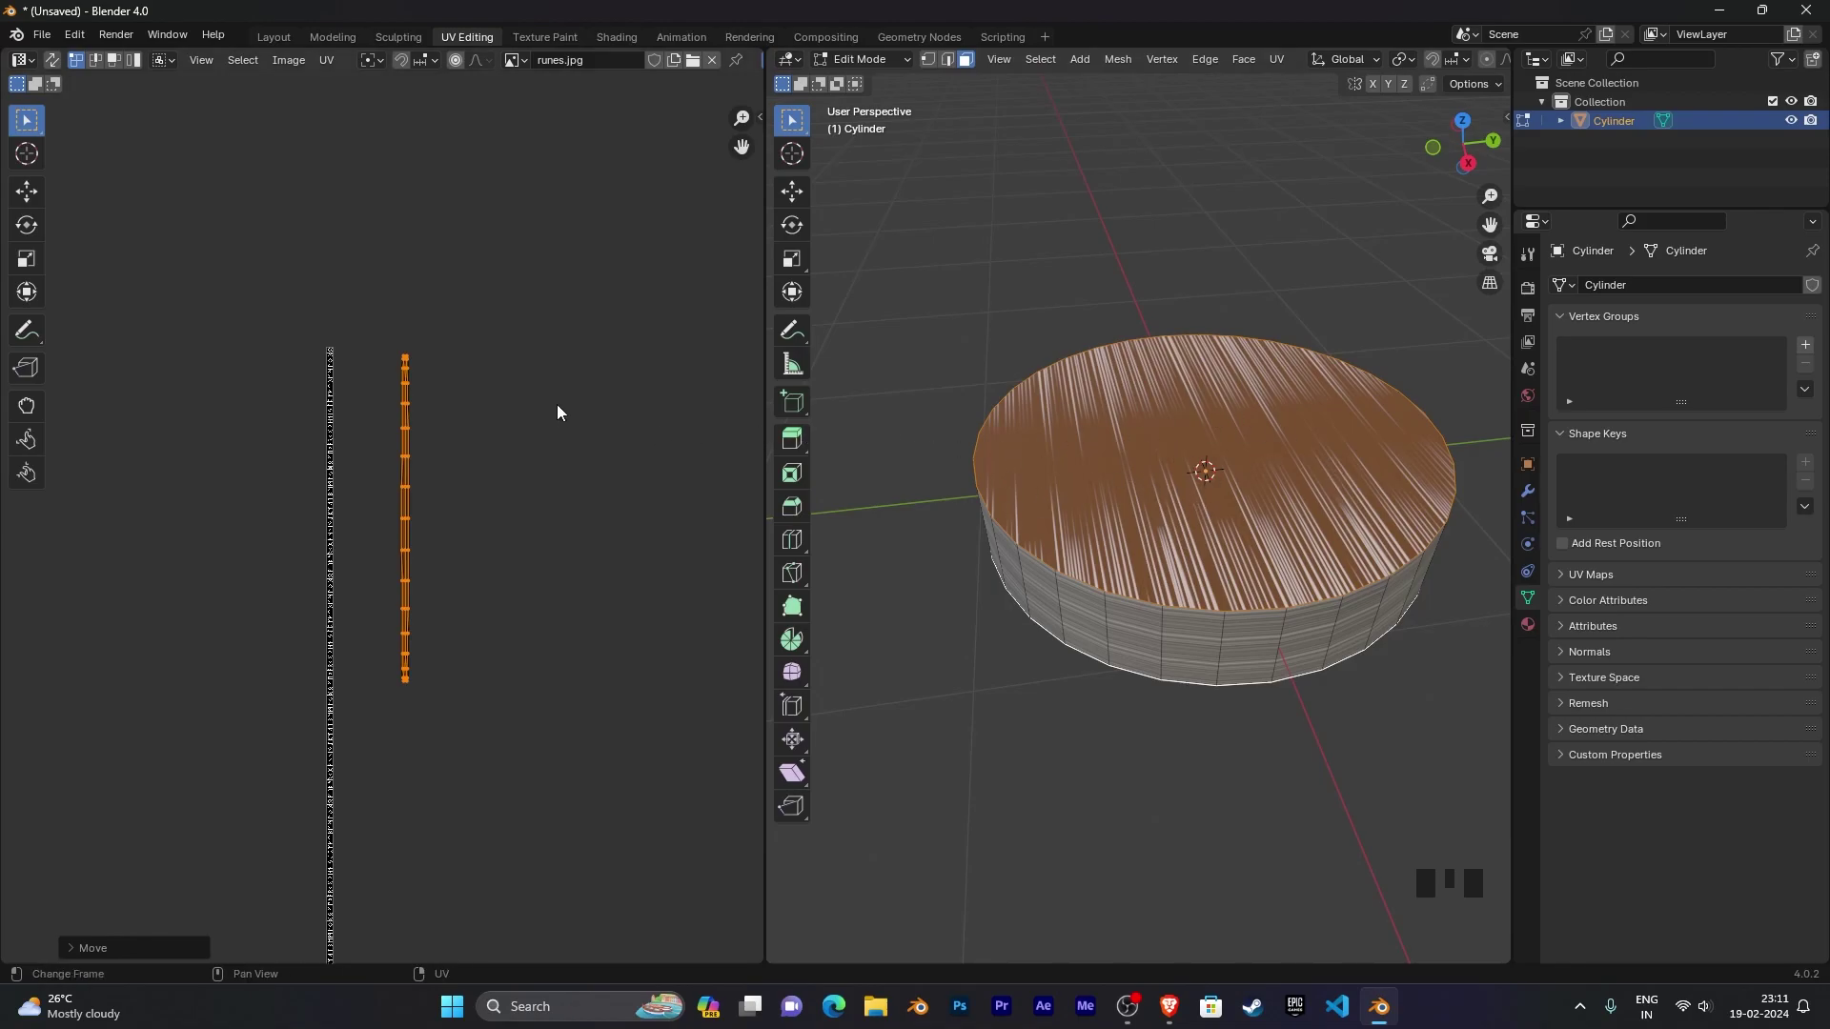
Step: Open the Shading workspace and examine the extrapolation setting of the runes.jpg image texture node
{"action": "left_click", "coordinate": [625, 39]}
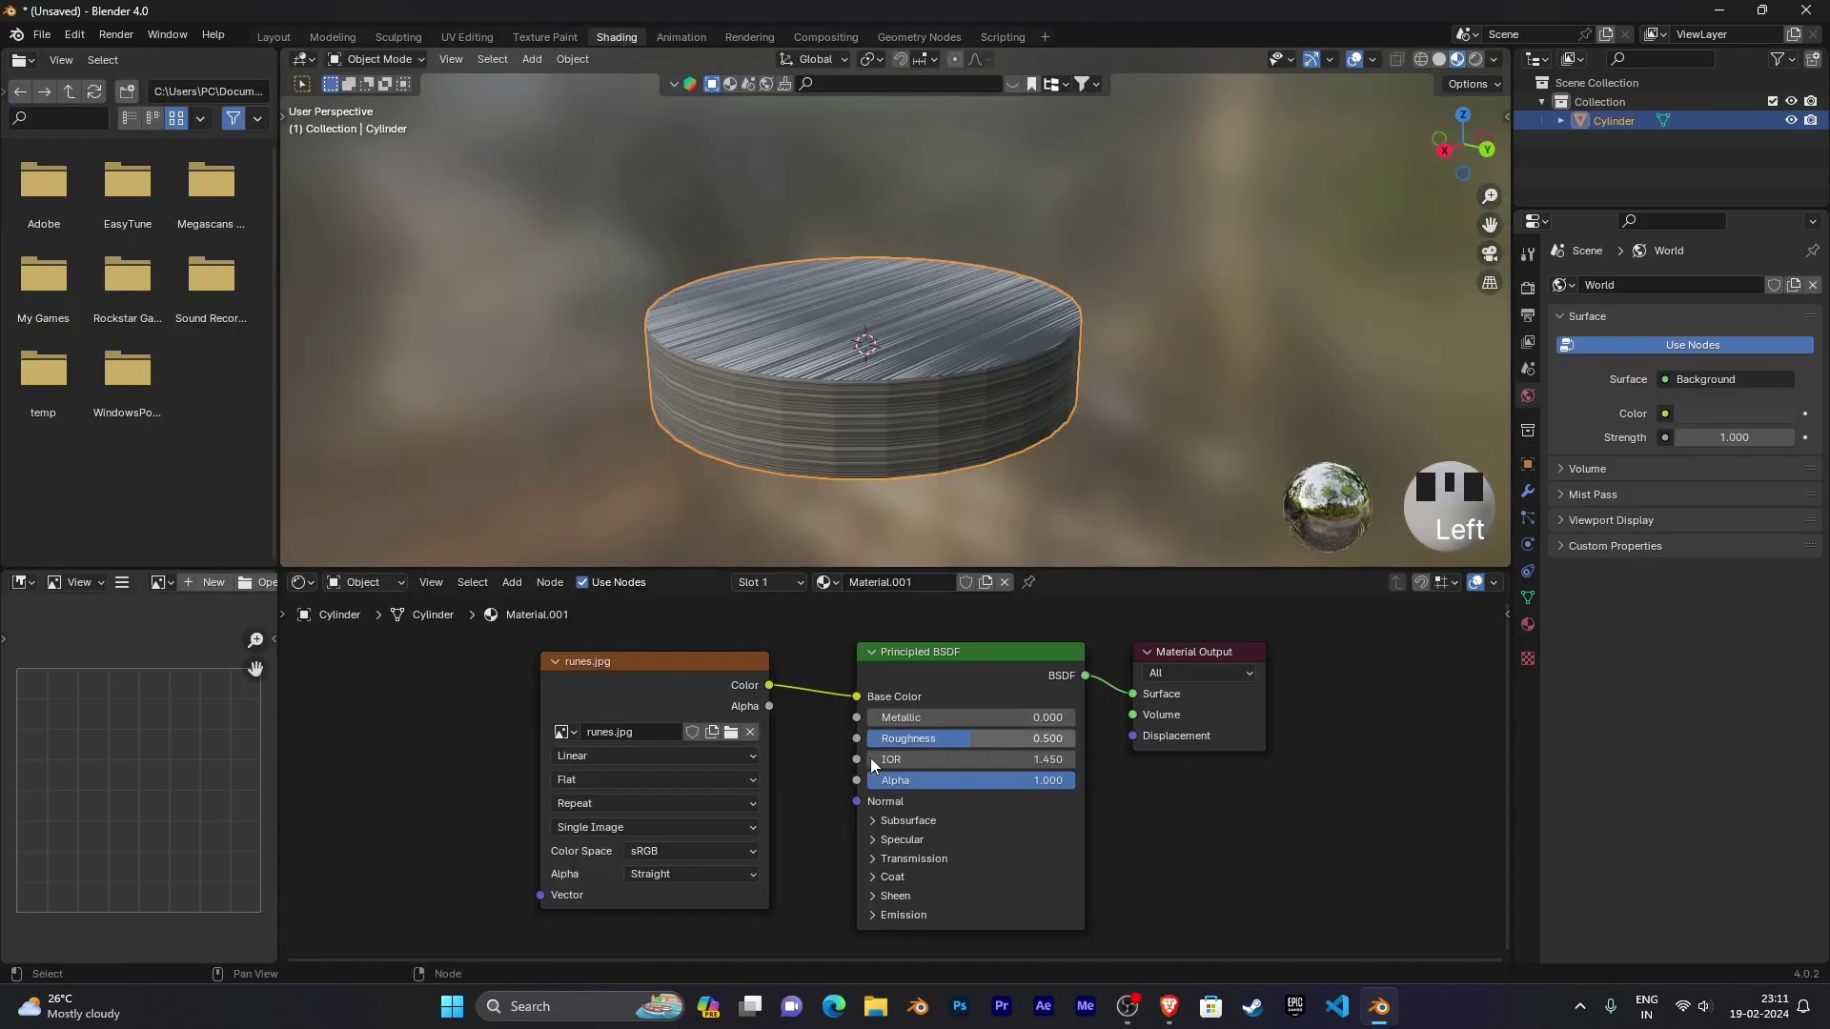
{"action": "scroll", "coordinate": [829, 708], "scroll_direction": "up", "scroll_amount": 4}
{"action": "middle_click_drag", "start_coordinate": [829, 708], "coordinate": [816, 793]}
{"action": "scroll", "coordinate": [860, 723], "scroll_direction": "up", "scroll_amount": 2}
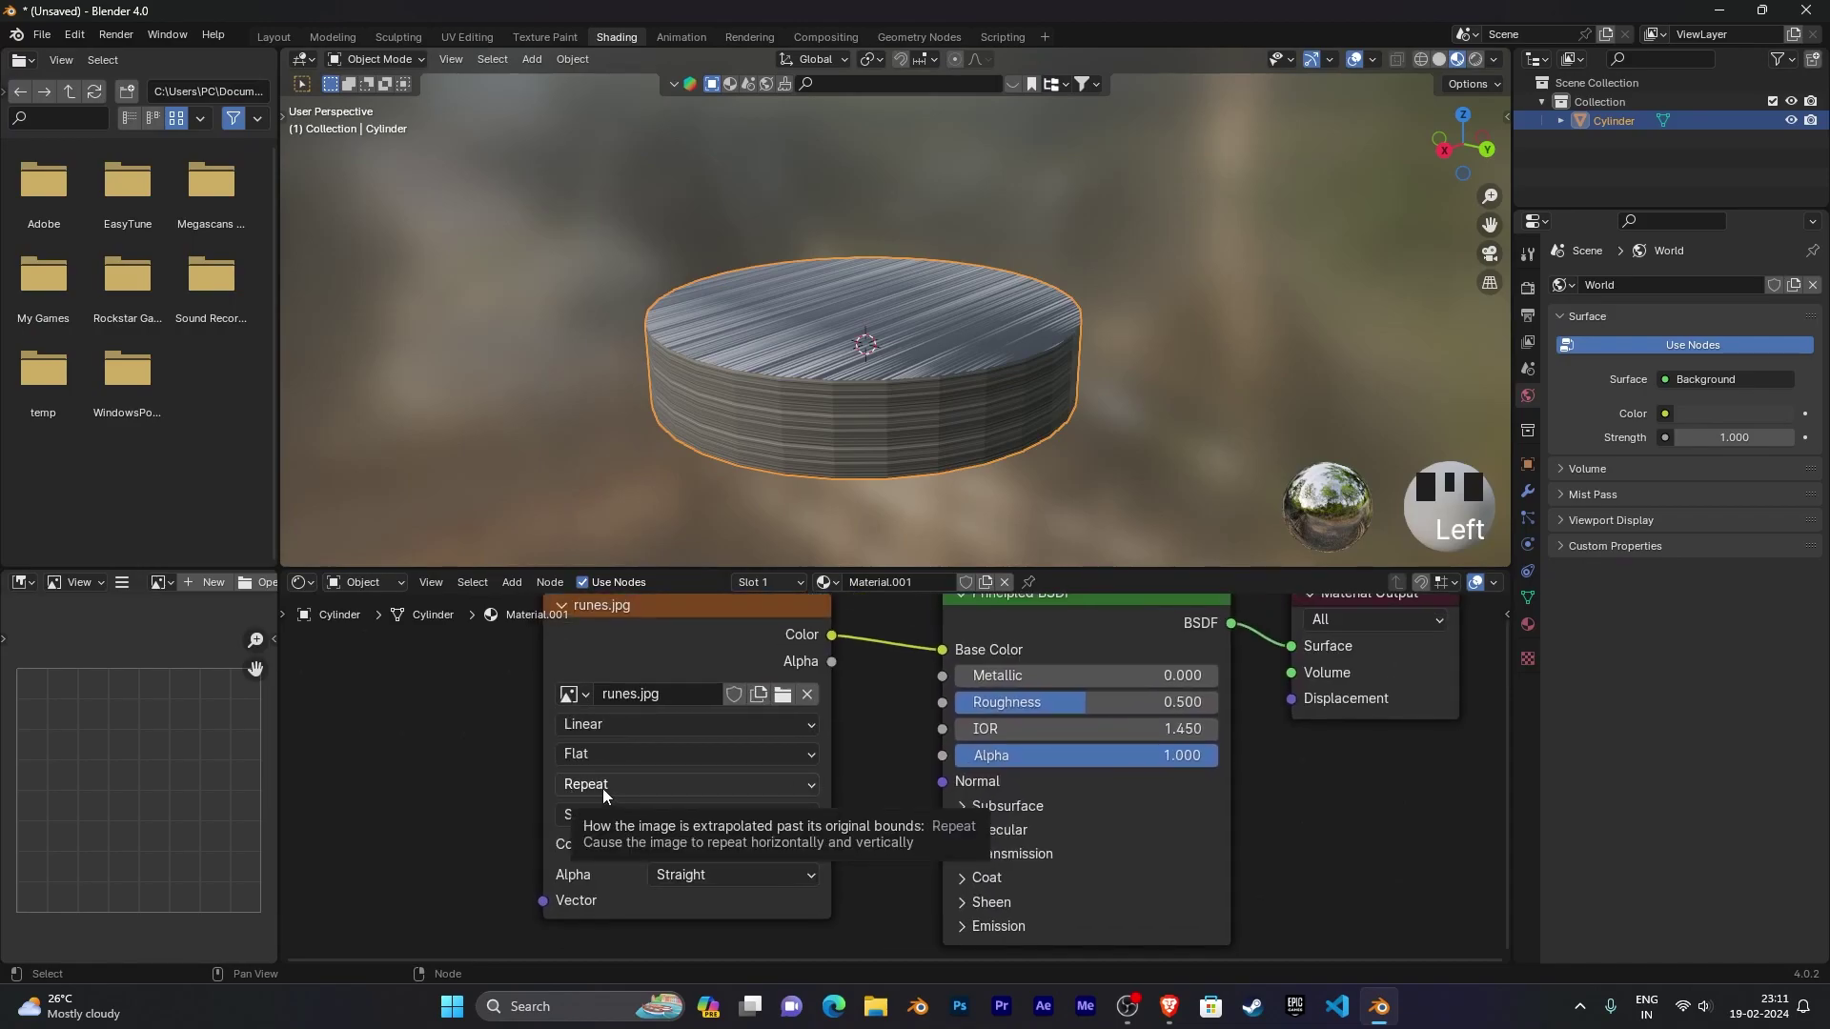
Step: Return to the UV Editing workspace and move the cap UVs closer to the runes image, keeping them outside it
{"action": "left_click", "coordinate": [454, 31]}
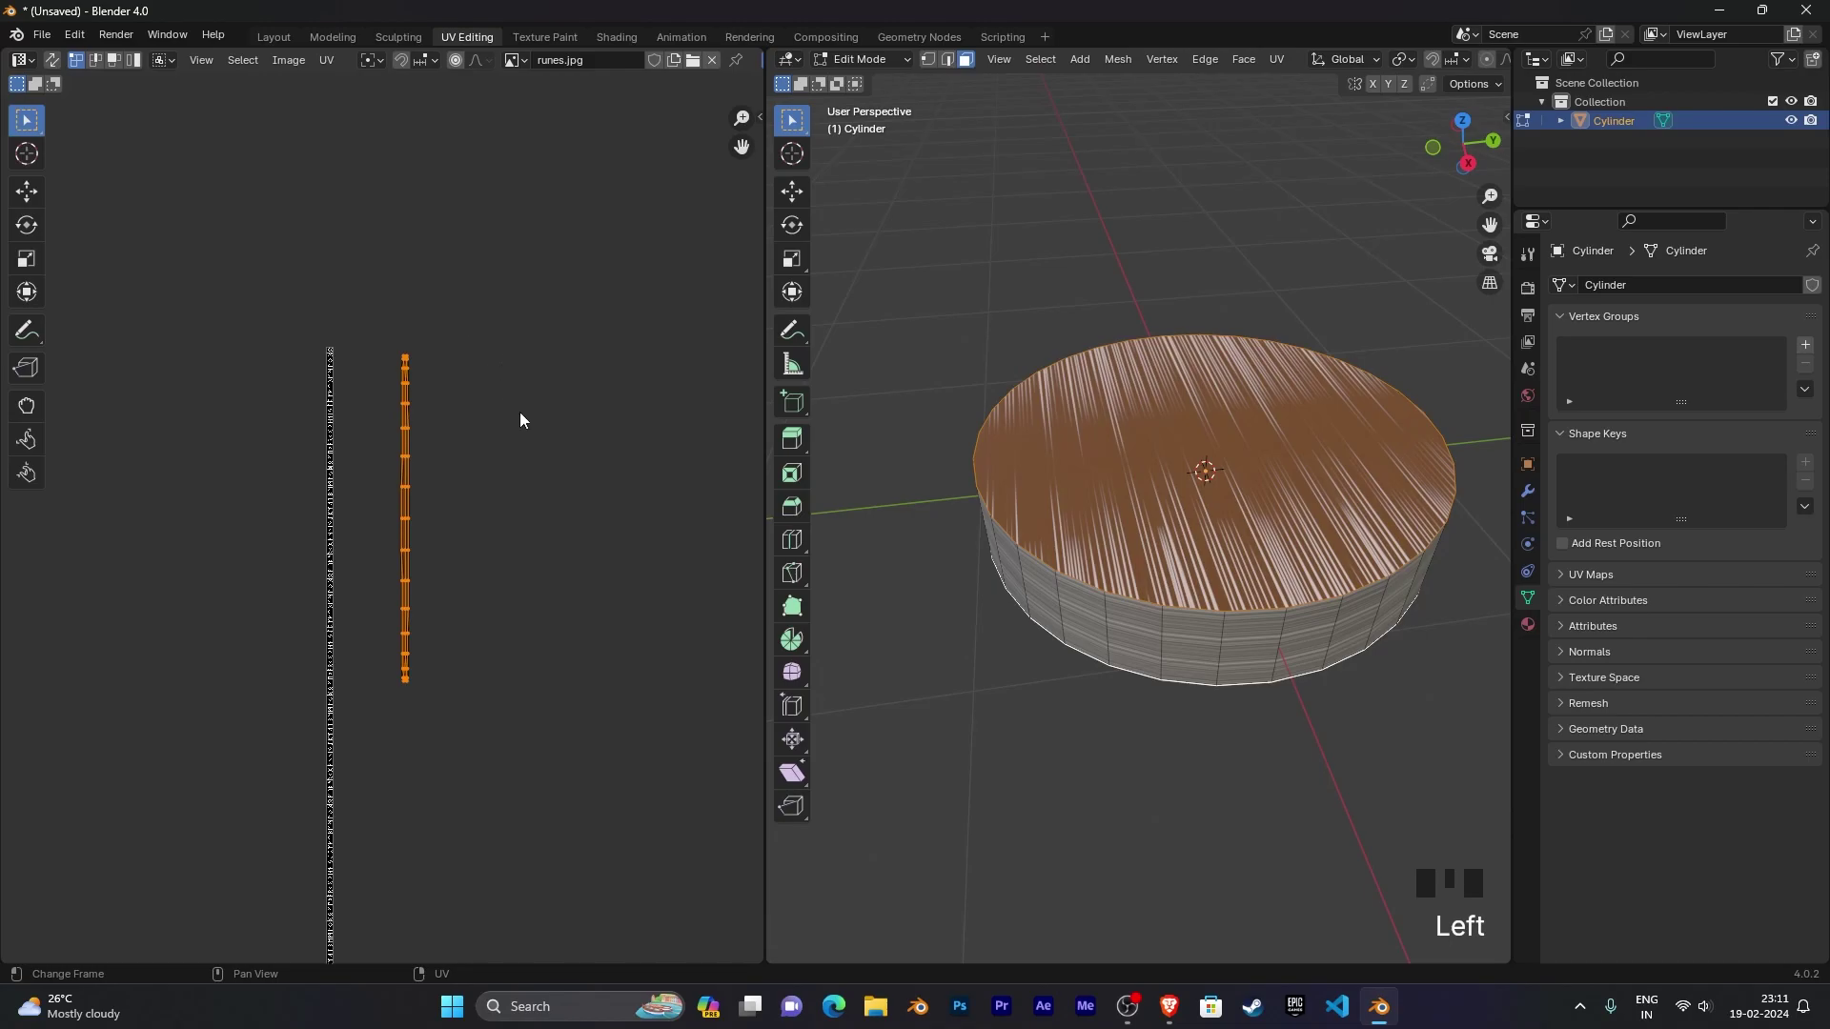
{"action": "key", "text": "g"}
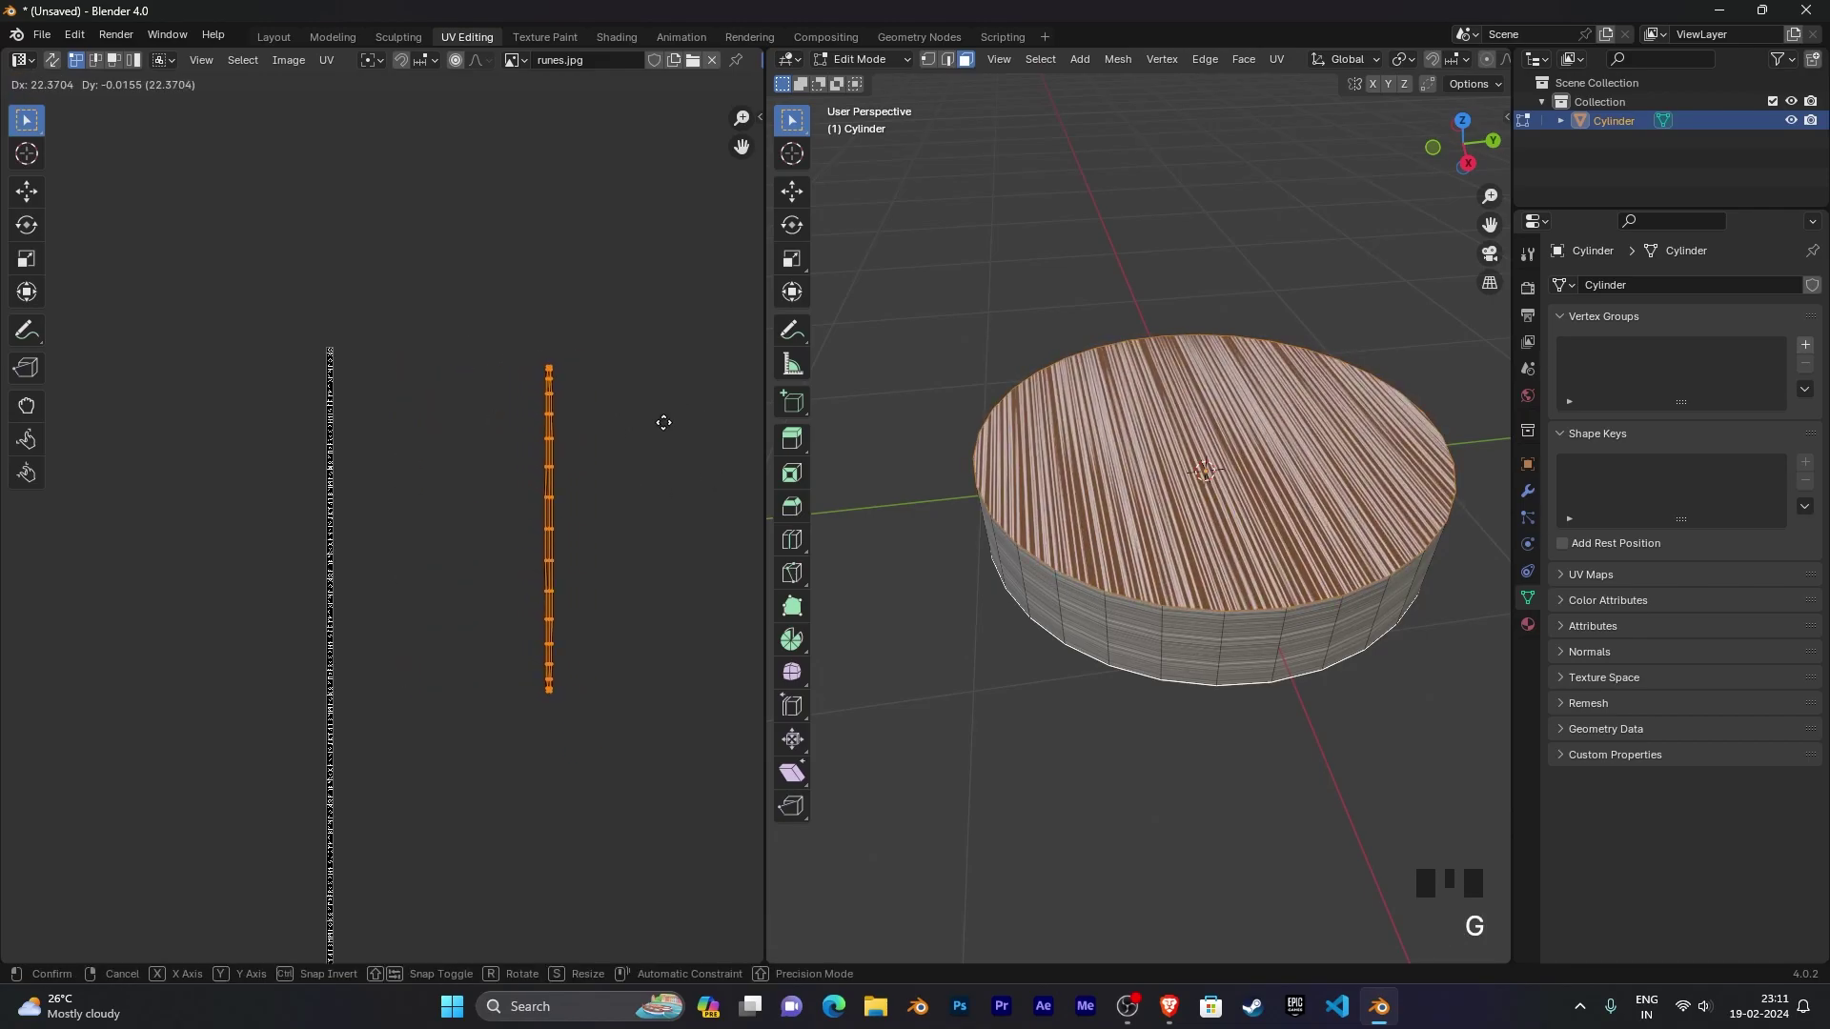
{"action": "left_click", "coordinate": [497, 419]}
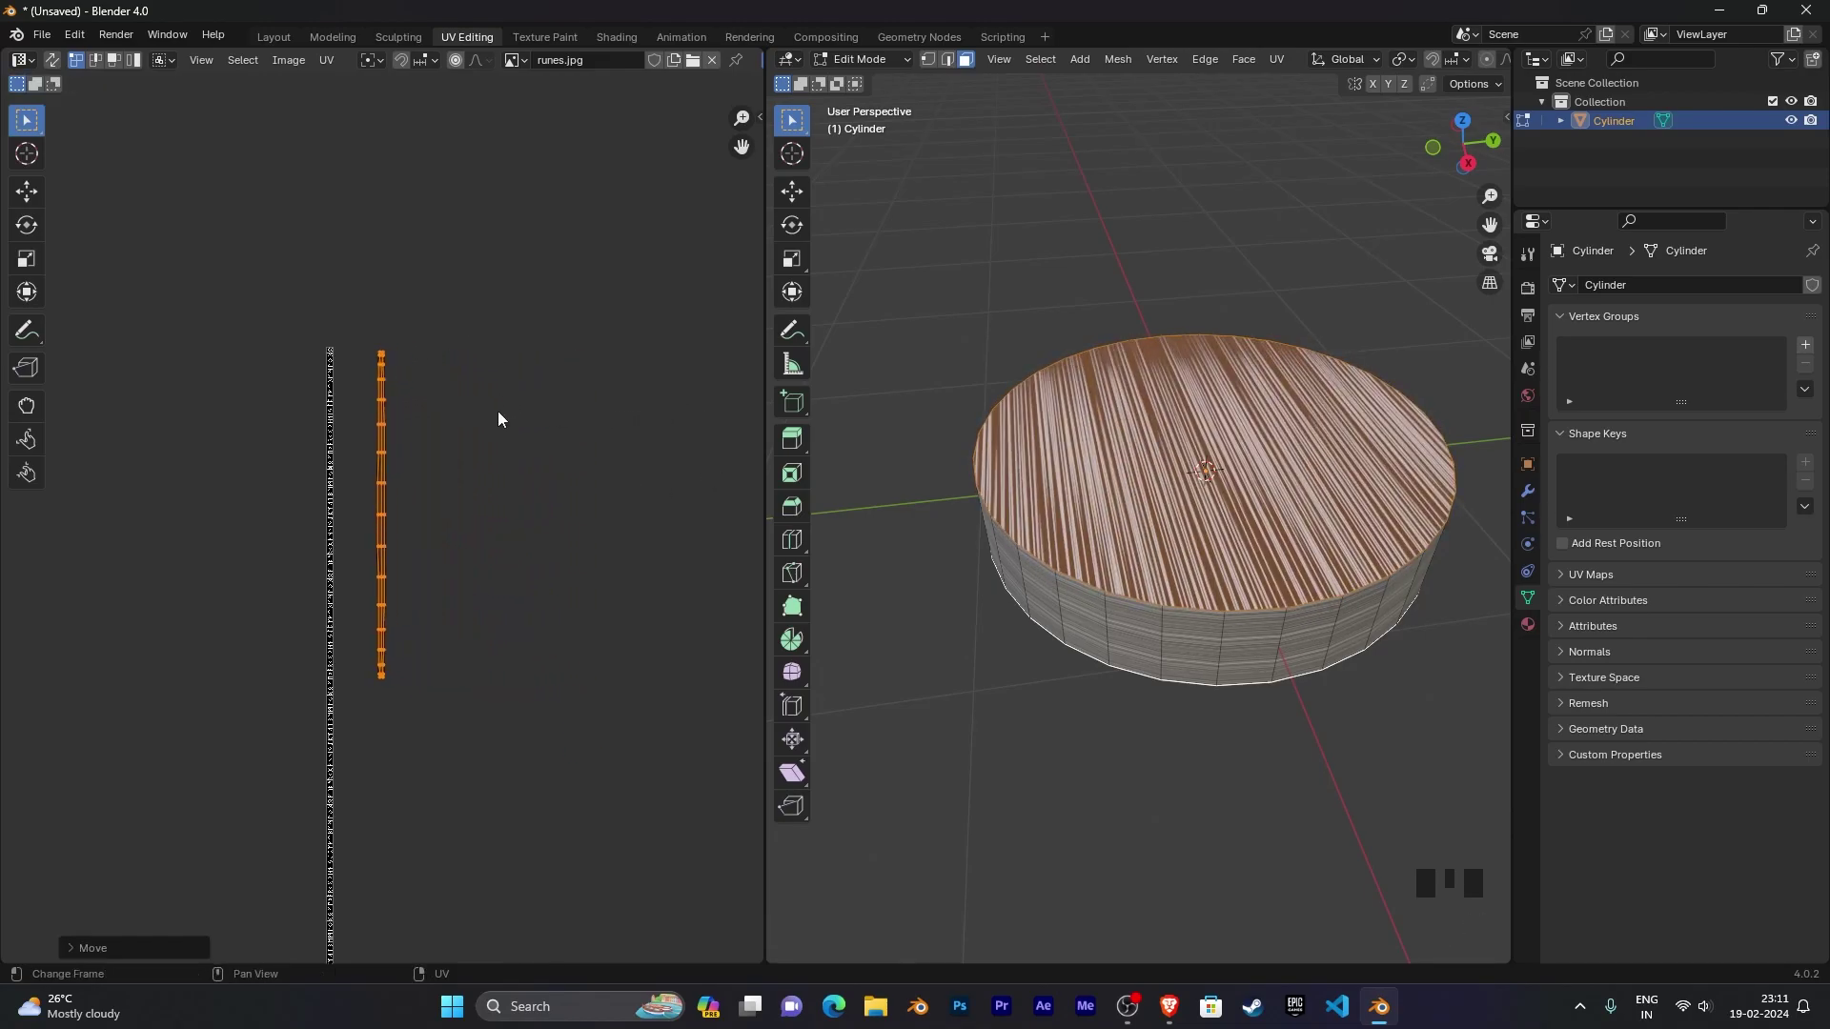
Step: In the Shading workspace, set the runes.jpg texture's extrapolation to Clip and check the cylinder's top cap
{"action": "left_click", "coordinate": [613, 36]}
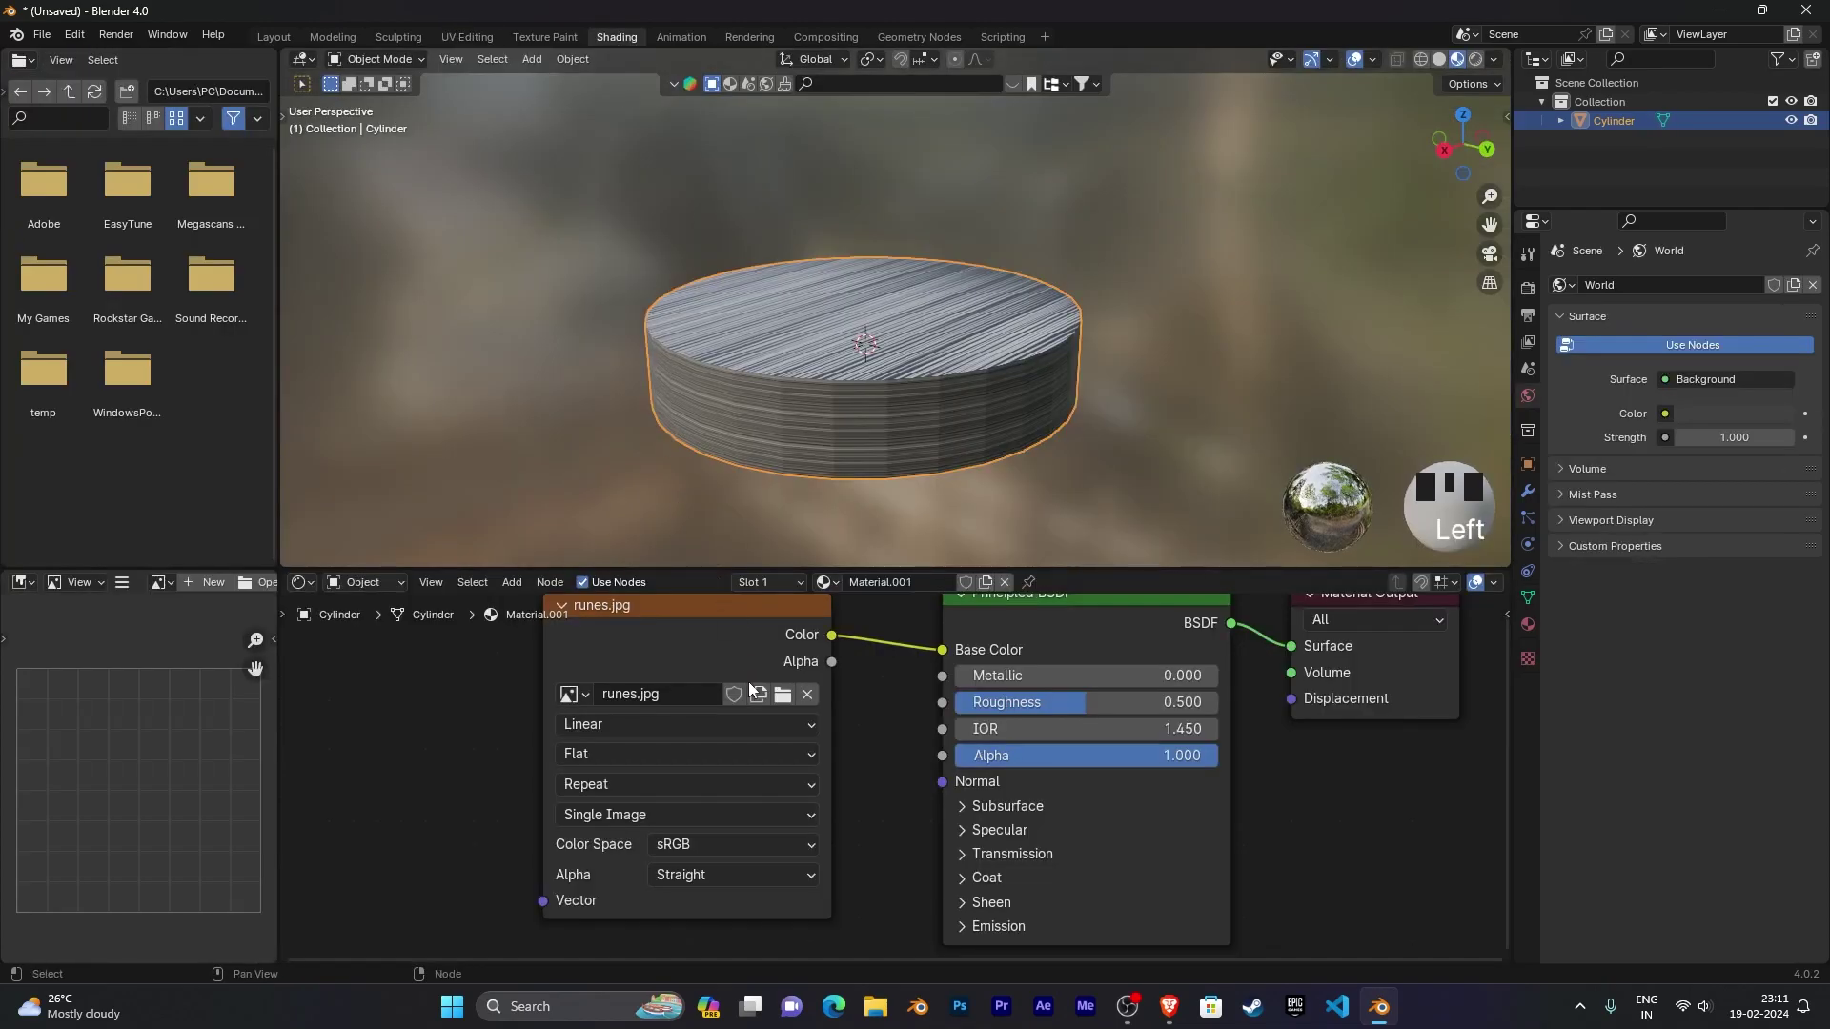
{"action": "left_click", "coordinate": [732, 789]}
{"action": "left_click", "coordinate": [686, 900]}
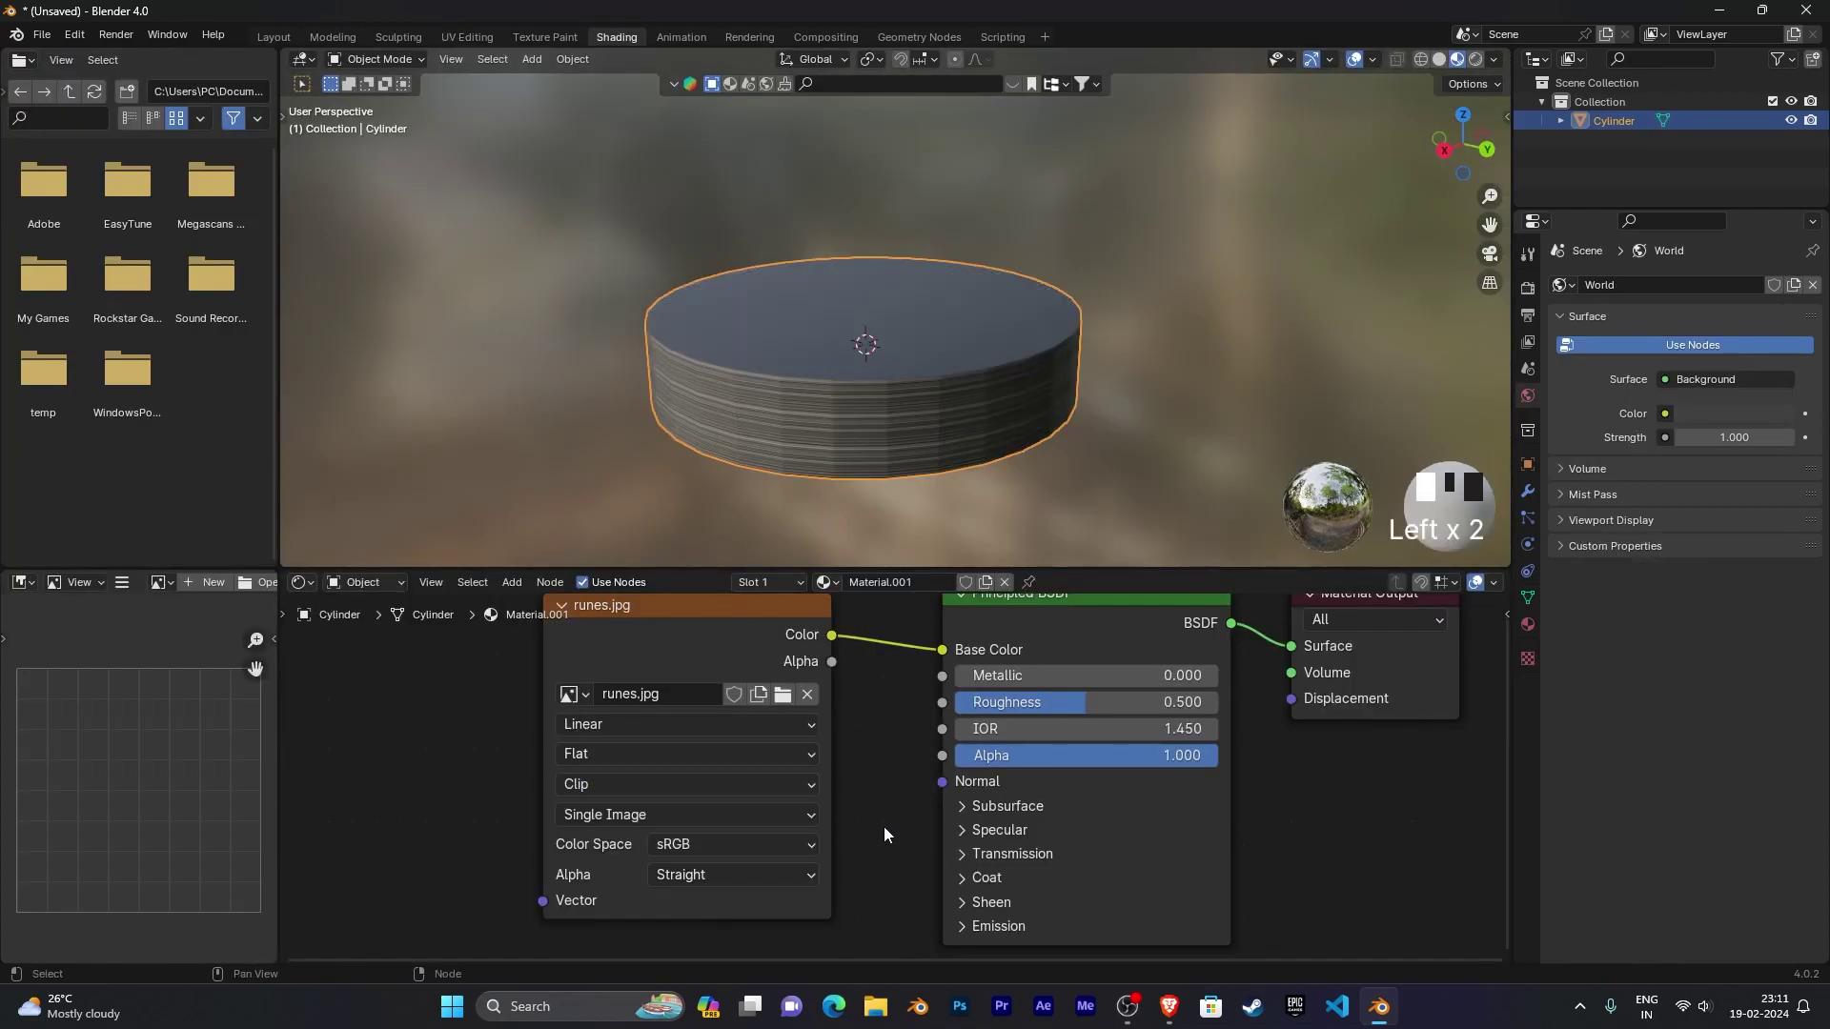
{"action": "middle_click_drag", "start_coordinate": [869, 307], "coordinate": [936, 385]}
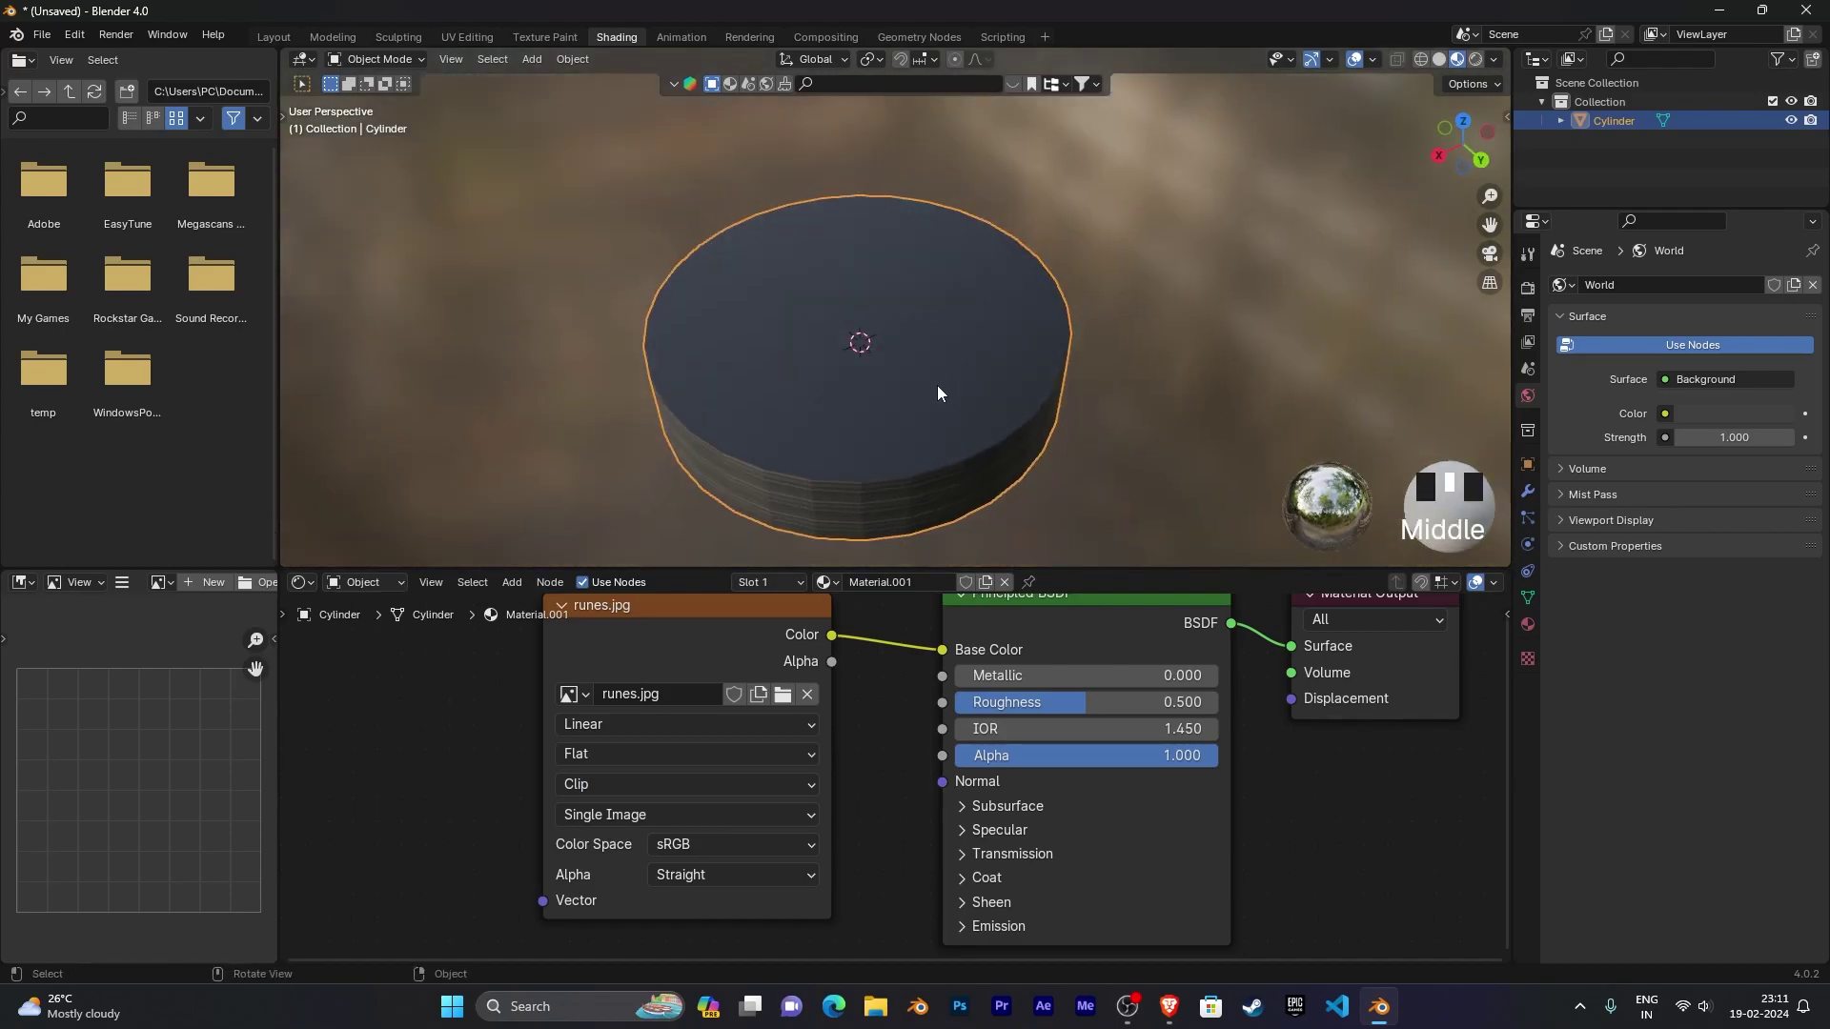
{"action": "scroll", "coordinate": [726, 324], "scroll_direction": "up", "scroll_amount": 2}
Step: Back in the UV Editing workspace, select all of the cylinder's side faces and leave both cap faces unselected
{"action": "left_click", "coordinate": [461, 36]}
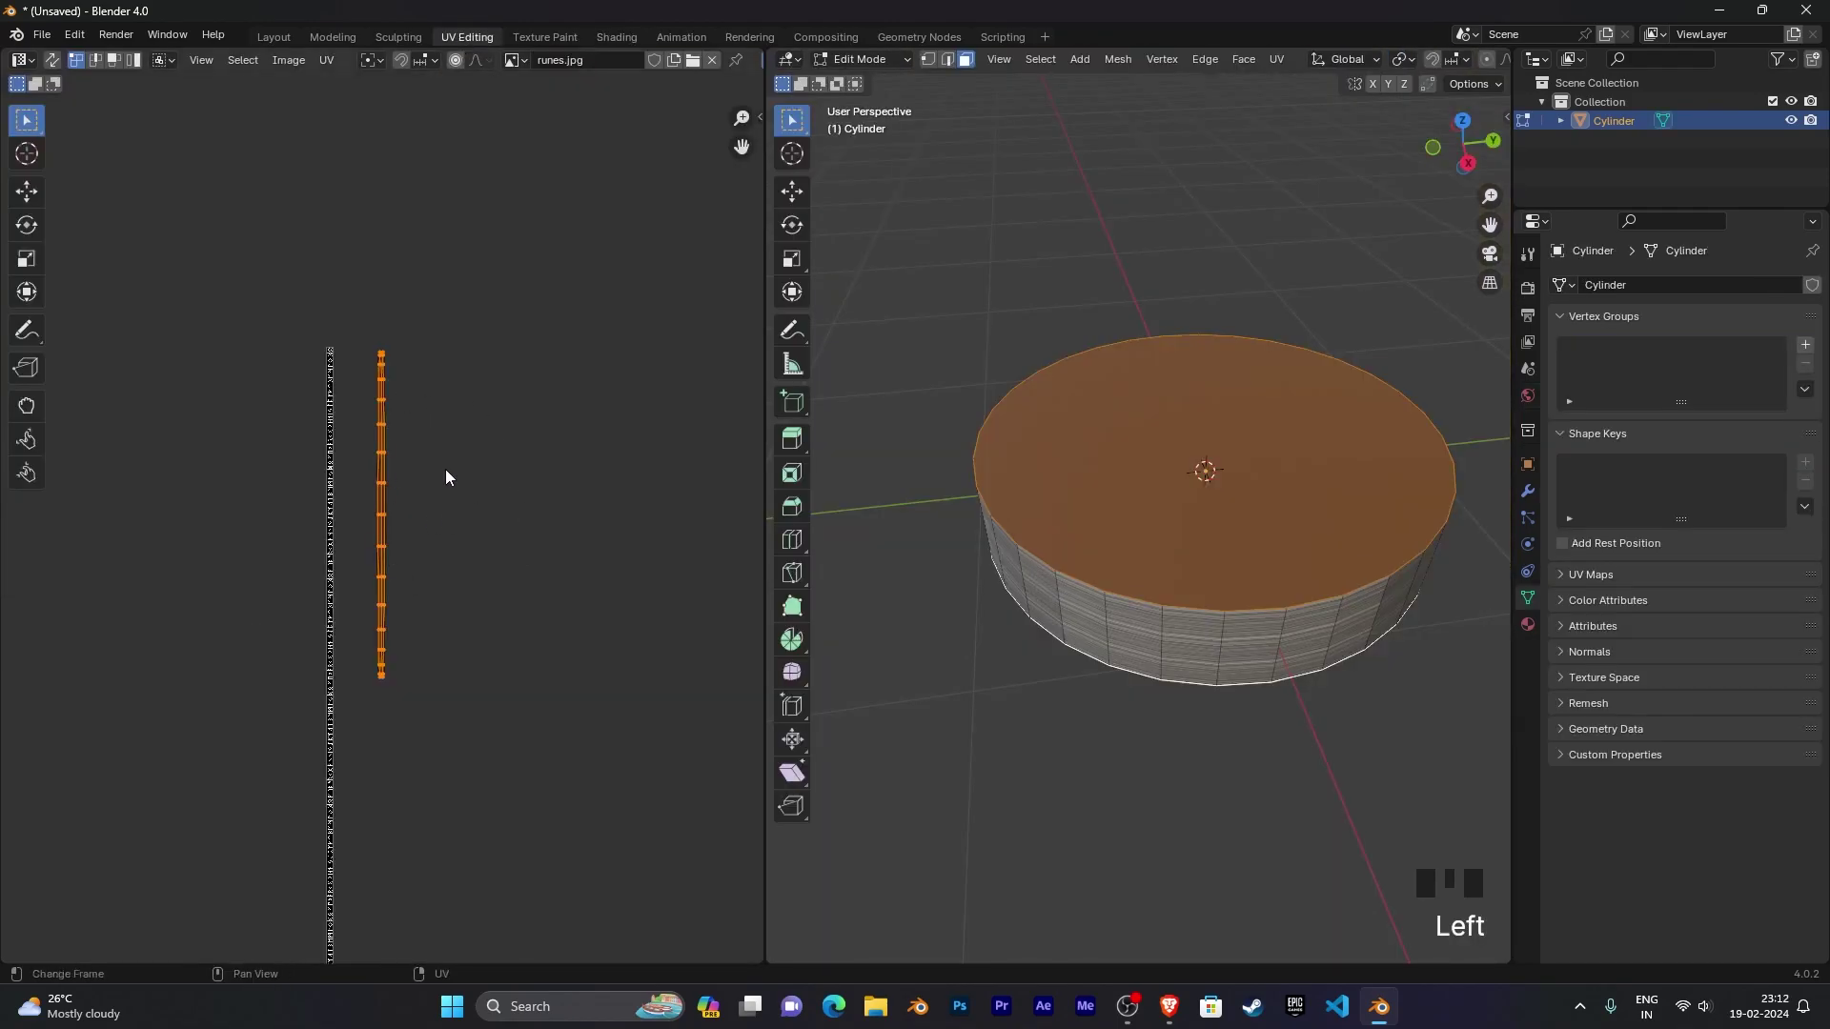
{"action": "middle_click_drag", "start_coordinate": [1208, 791], "coordinate": [1255, 591]}
{"action": "scroll", "coordinate": [1174, 663], "scroll_direction": "up", "scroll_amount": 2}
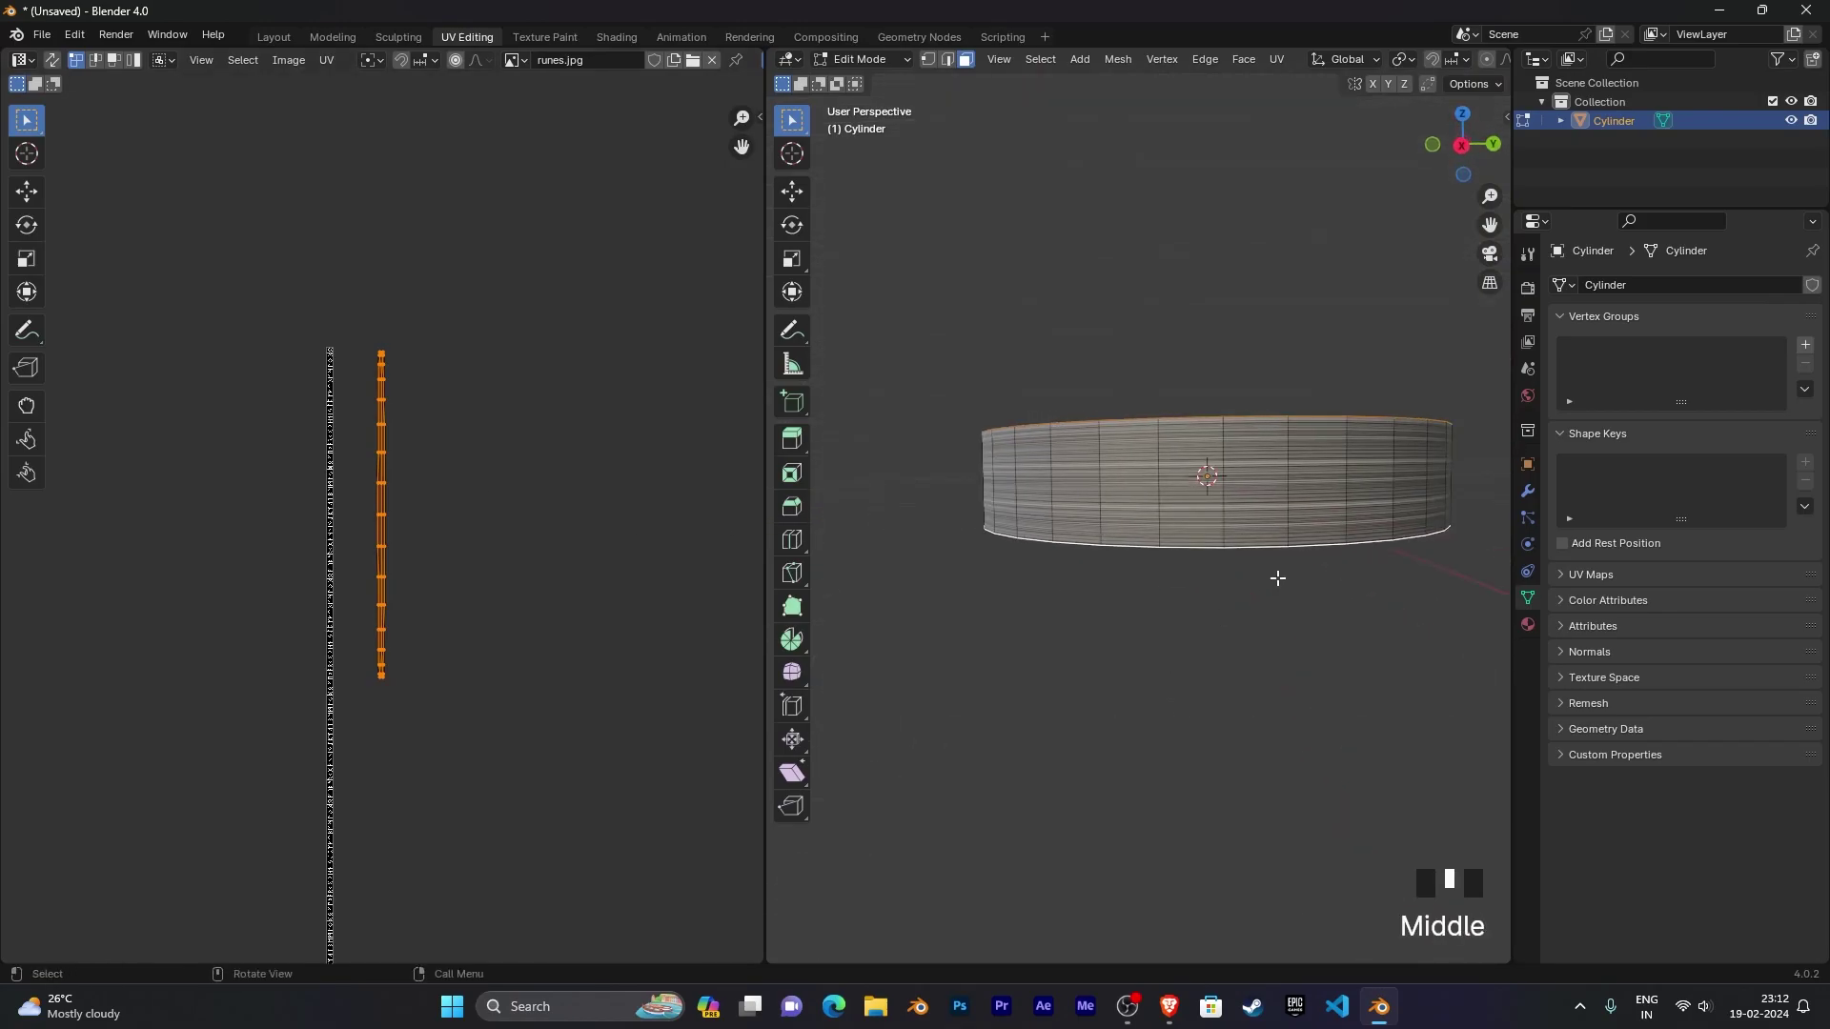
{"action": "left_click", "coordinate": [1193, 615]}
{"action": "middle_click_drag", "start_coordinate": [1172, 641], "coordinate": [1104, 554]}
{"action": "scroll", "coordinate": [1348, 666], "scroll_direction": "up", "scroll_amount": 2}
{"action": "key", "text": "l"}
{"action": "middle_click_drag", "start_coordinate": [1206, 578], "coordinate": [1197, 514]}
{"action": "left_click", "coordinate": [1157, 501], "text": "shift"}
{"action": "left_click", "coordinate": [1211, 460], "text": "shift"}
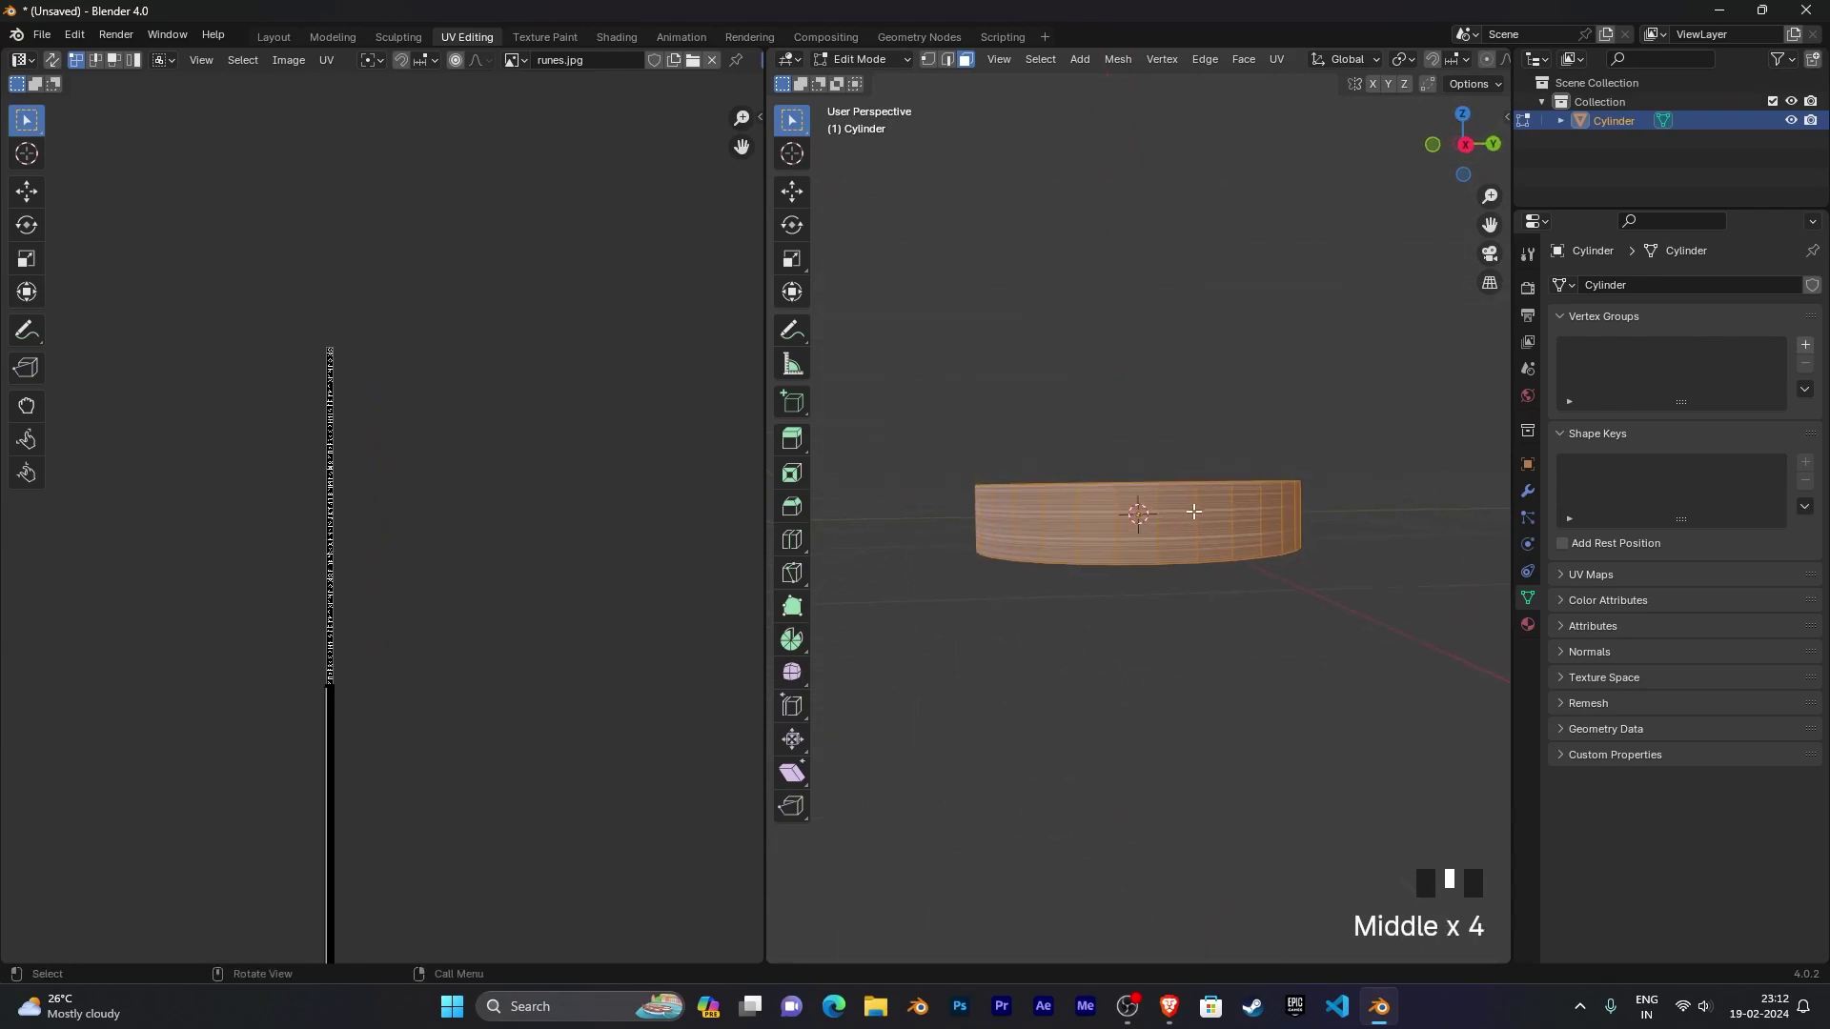
Step: Select all the side-face UVs, scale them up to about twice their size and check the texture on the cylinder
{"action": "middle_click_drag", "start_coordinate": [548, 677], "coordinate": [583, 541]}
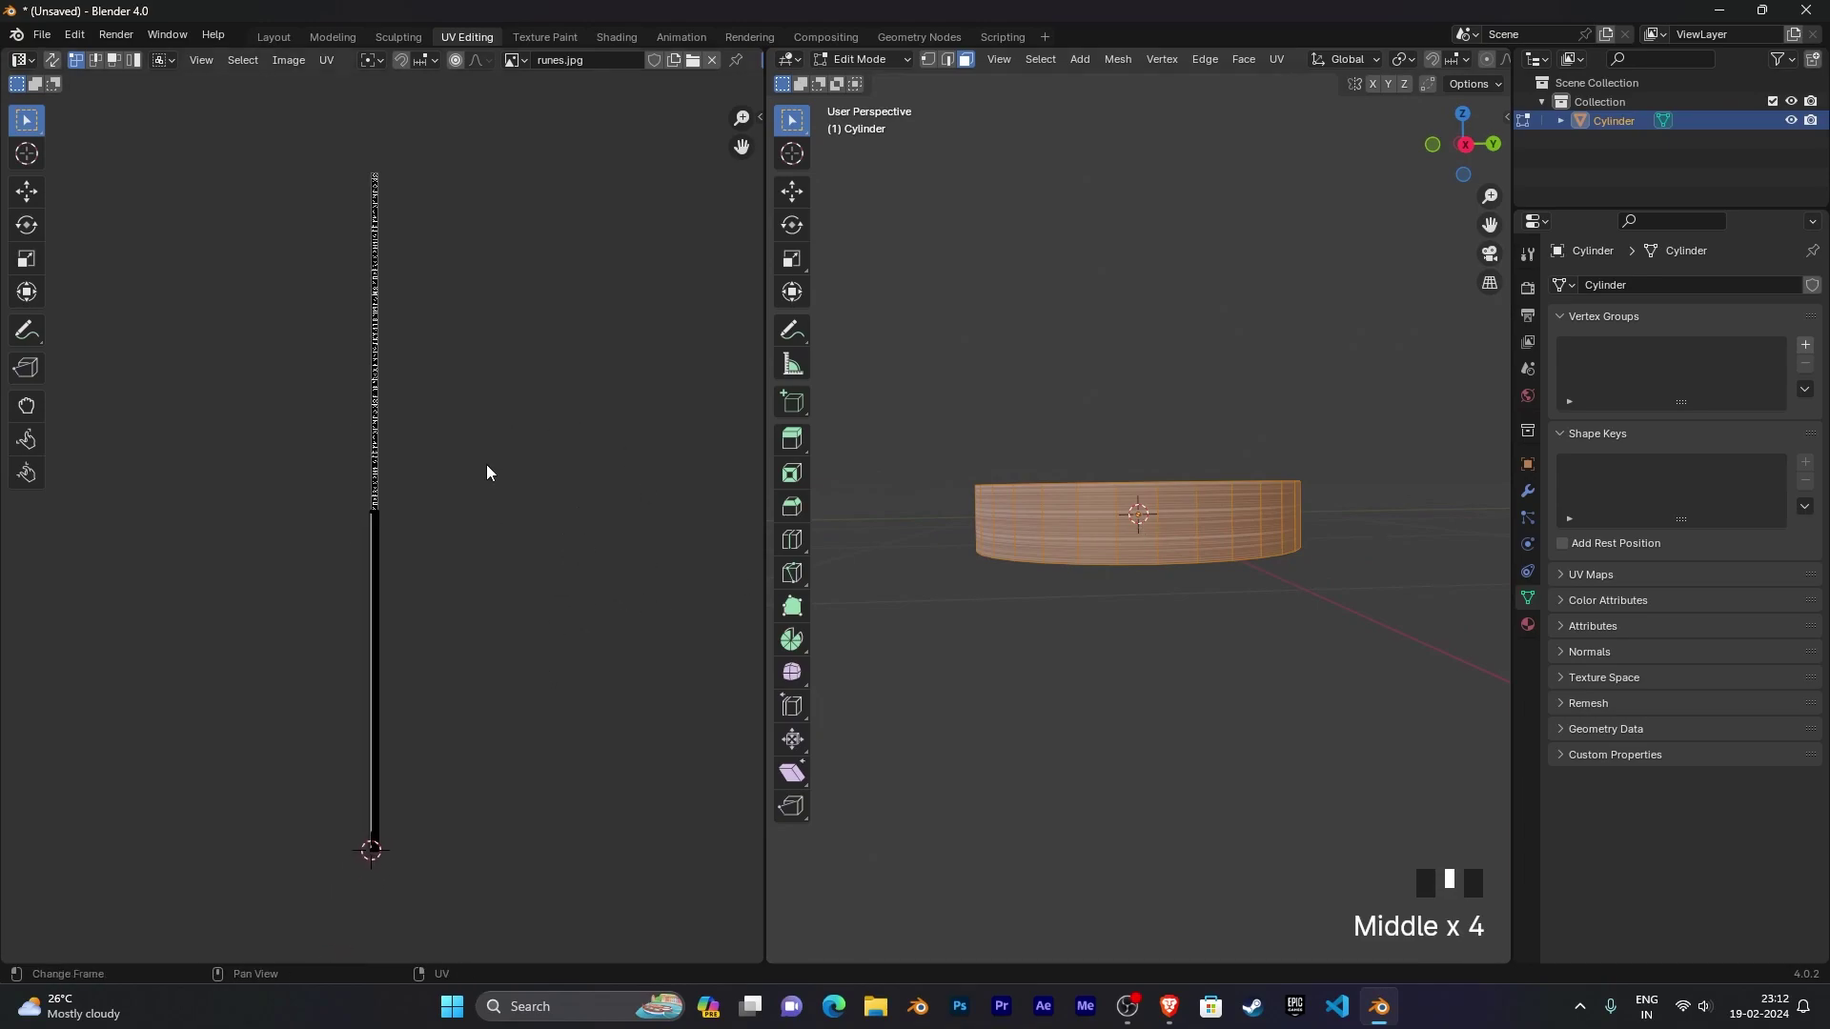
{"action": "key", "text": "a"}
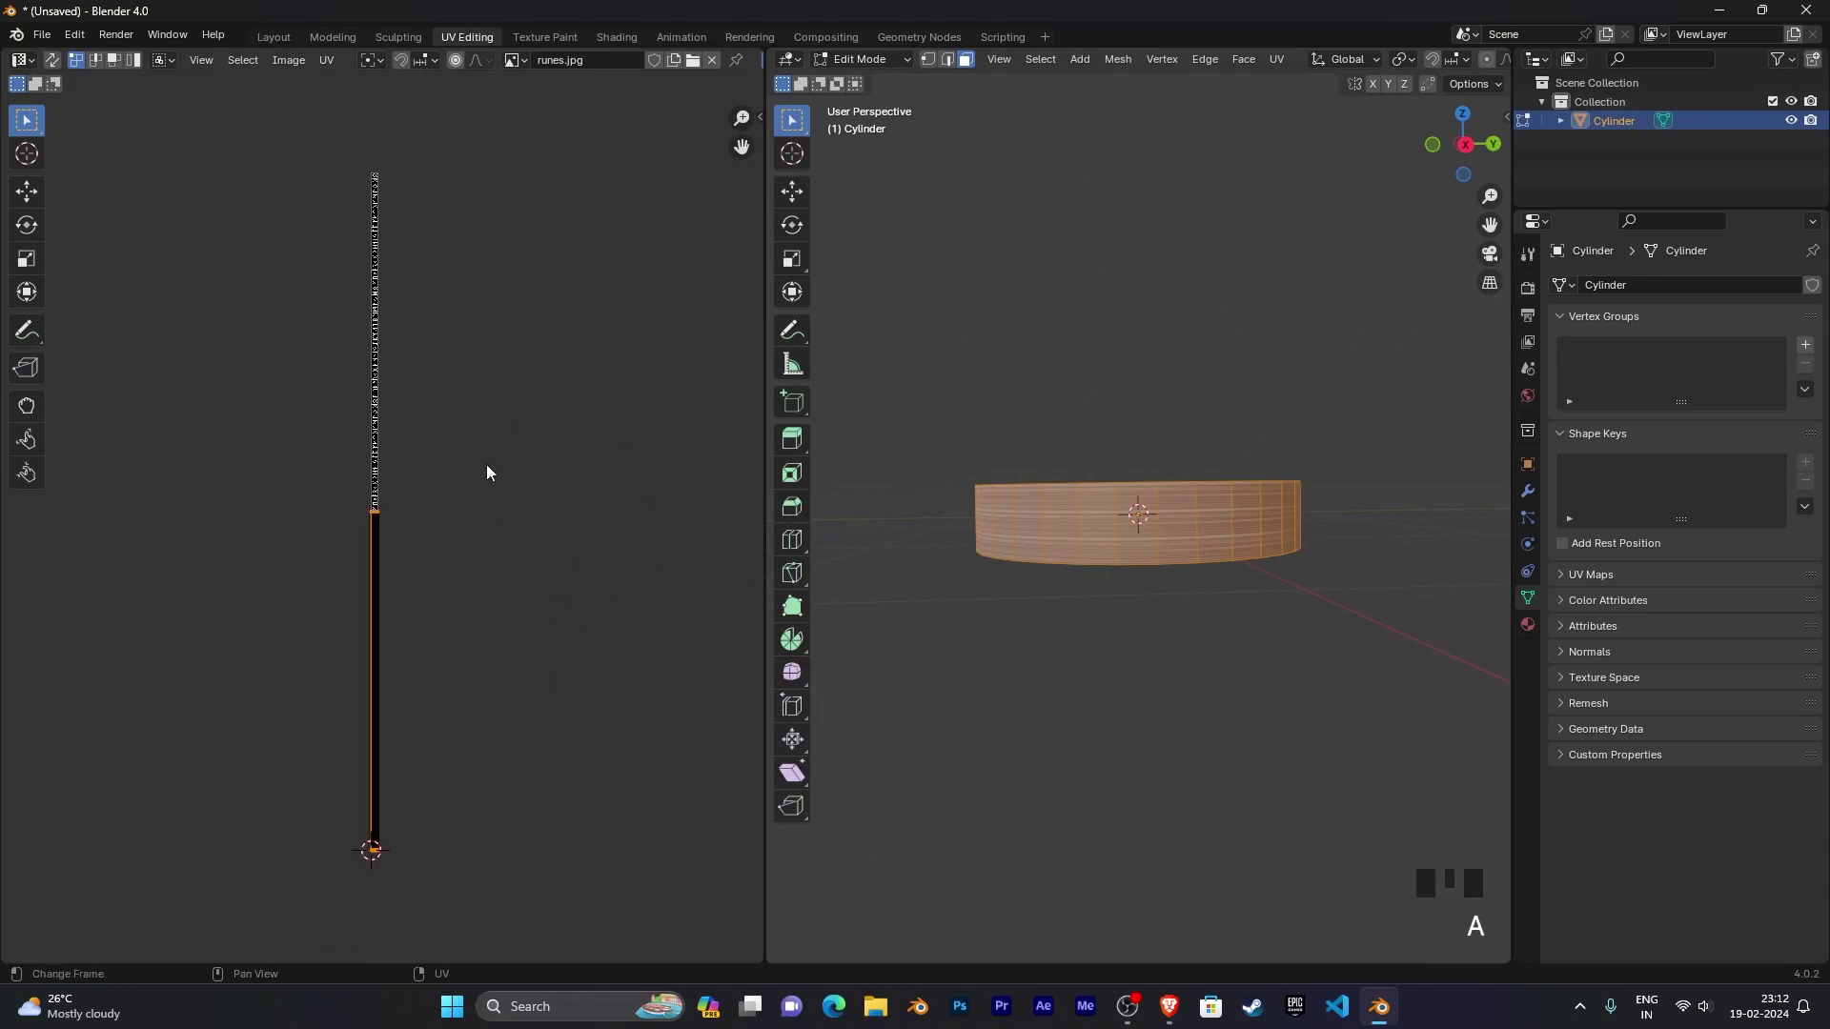
{"action": "scroll", "coordinate": [532, 589], "scroll_direction": "up", "scroll_amount": 3}
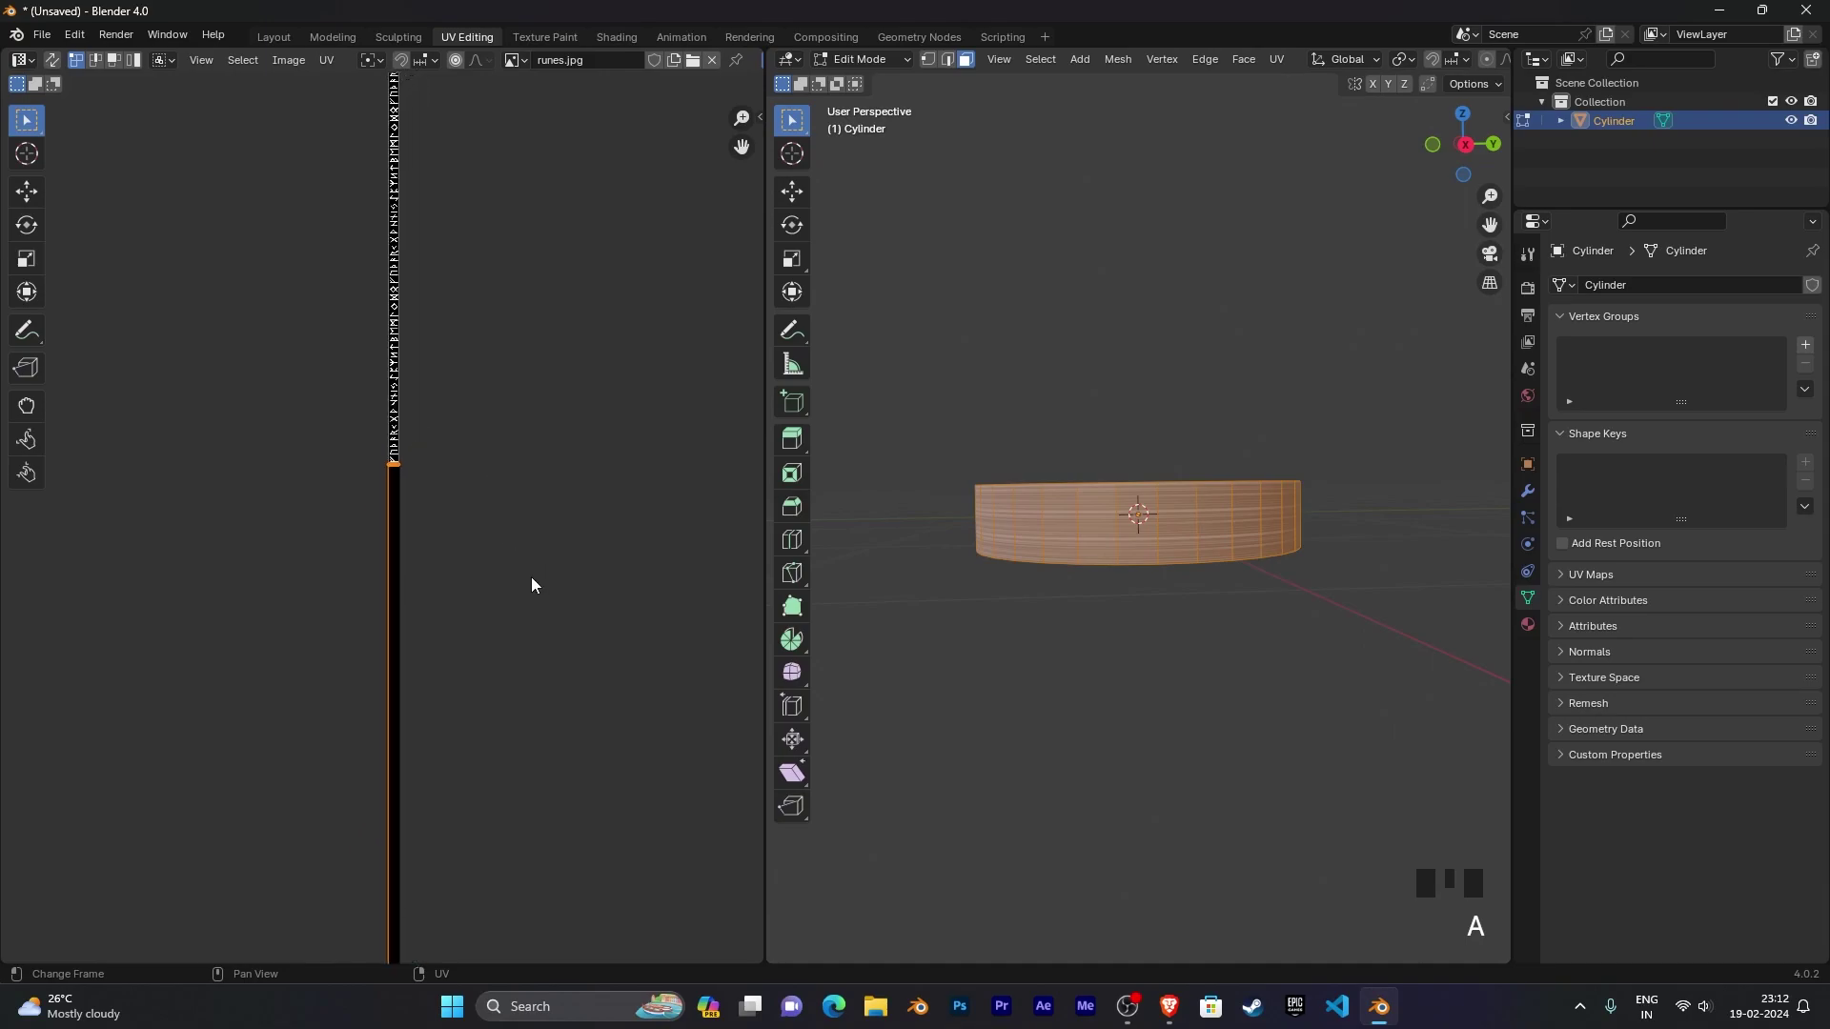
{"action": "key", "text": "s"}
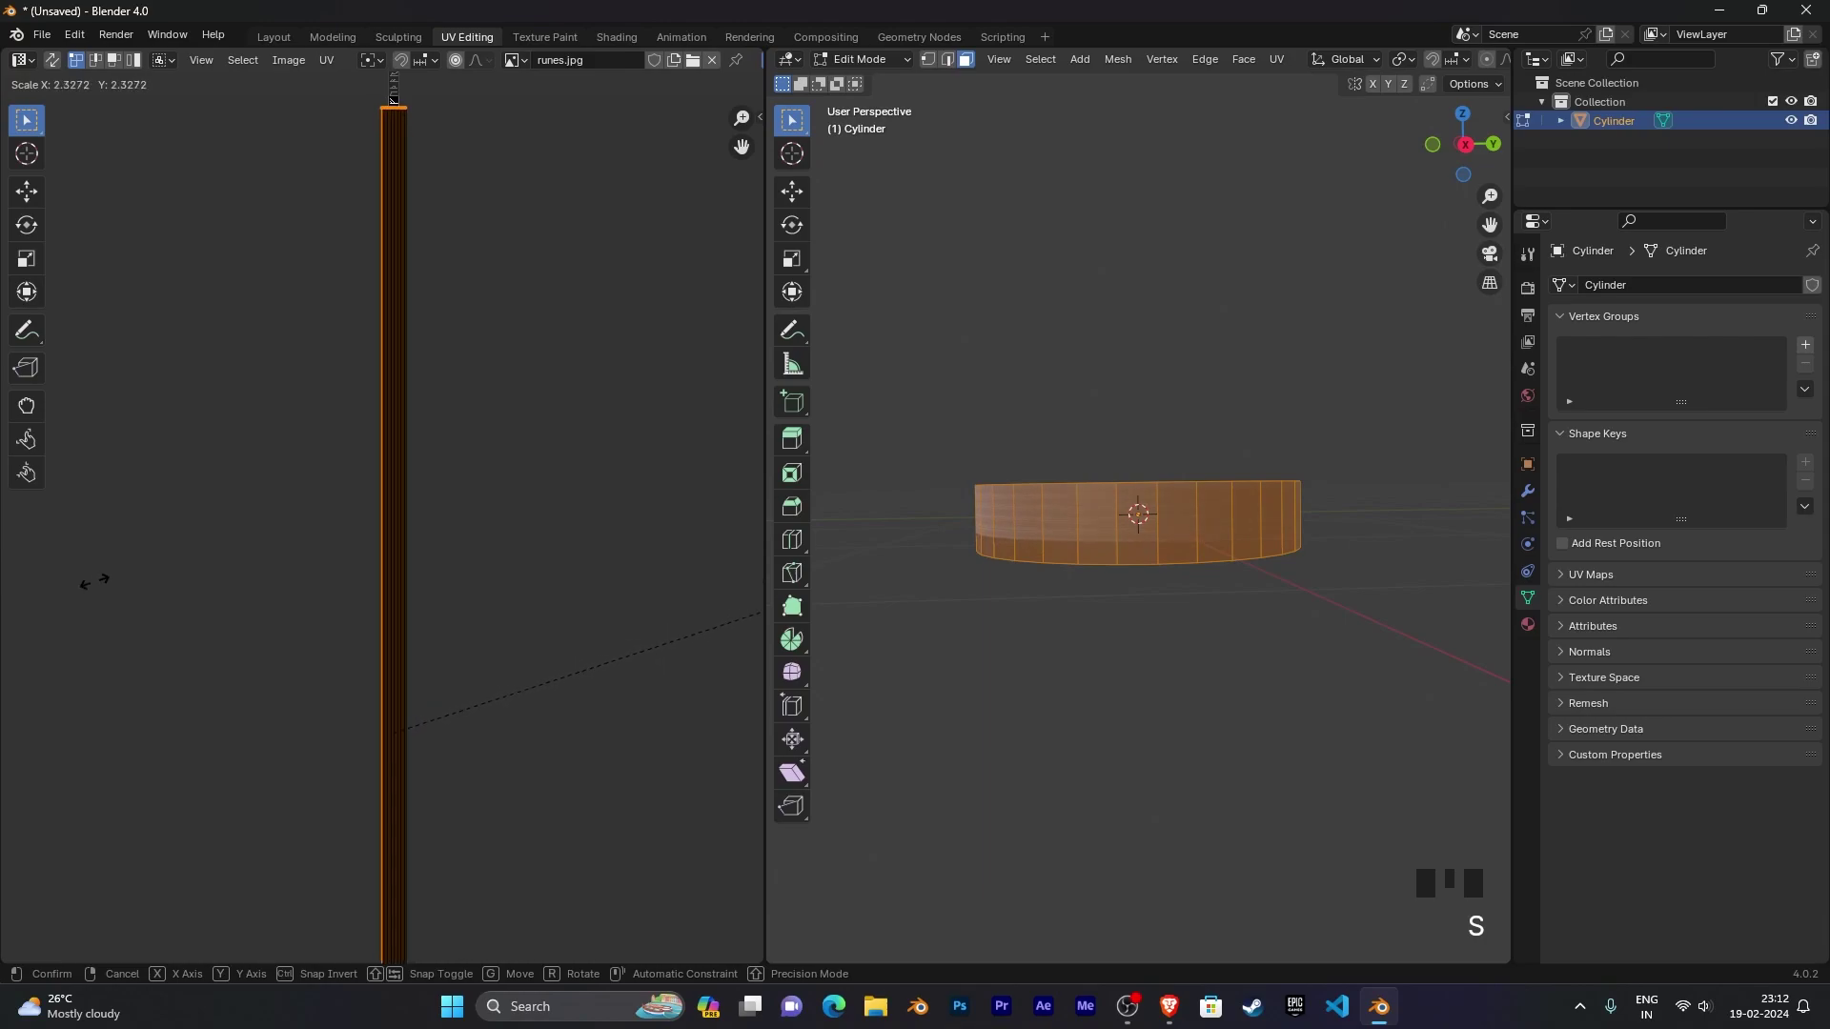
{"action": "left_click", "coordinate": [46, 577]}
{"action": "scroll", "coordinate": [1048, 629], "scroll_direction": "up", "scroll_amount": 5}
{"action": "scroll", "coordinate": [1128, 644], "scroll_direction": "down", "scroll_amount": 1}
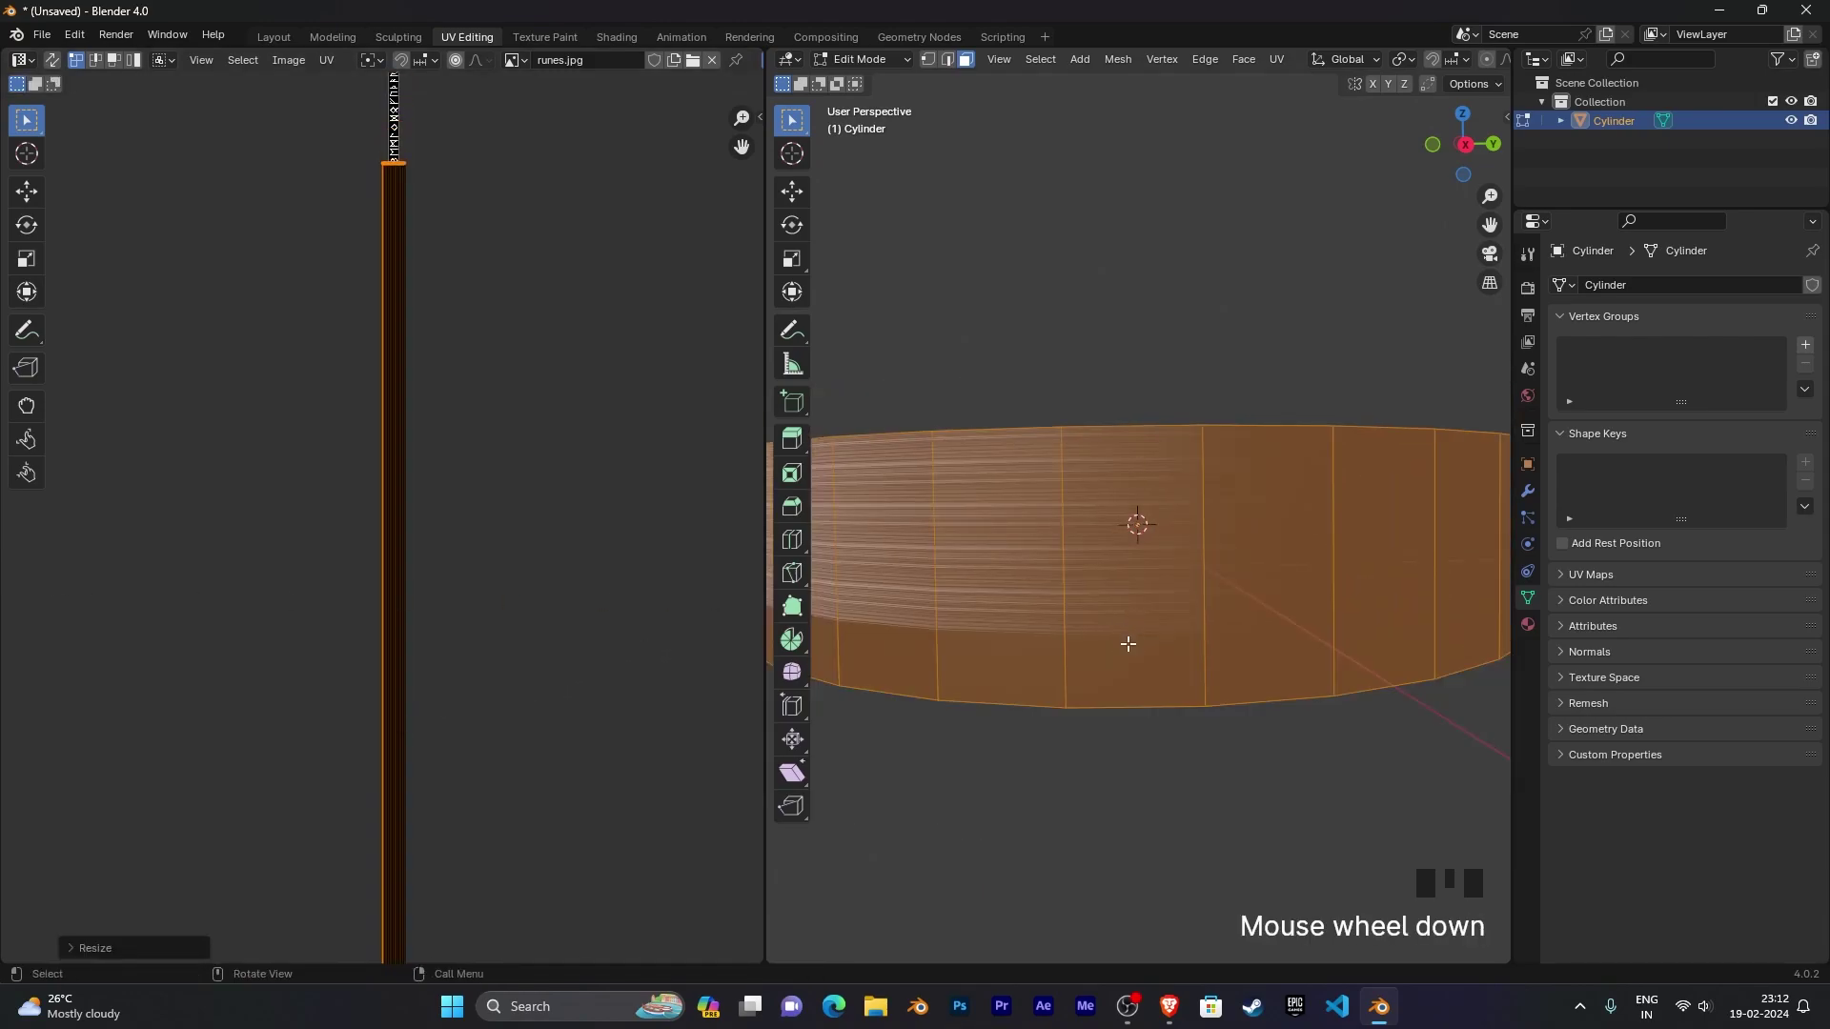
{"action": "middle_click_drag", "start_coordinate": [1021, 583], "coordinate": [1087, 604]}
{"action": "scroll", "coordinate": [1105, 611], "scroll_direction": "up", "scroll_amount": 2, "text": "shift"}
{"action": "scroll", "coordinate": [1106, 611], "scroll_direction": "down", "scroll_amount": 3}
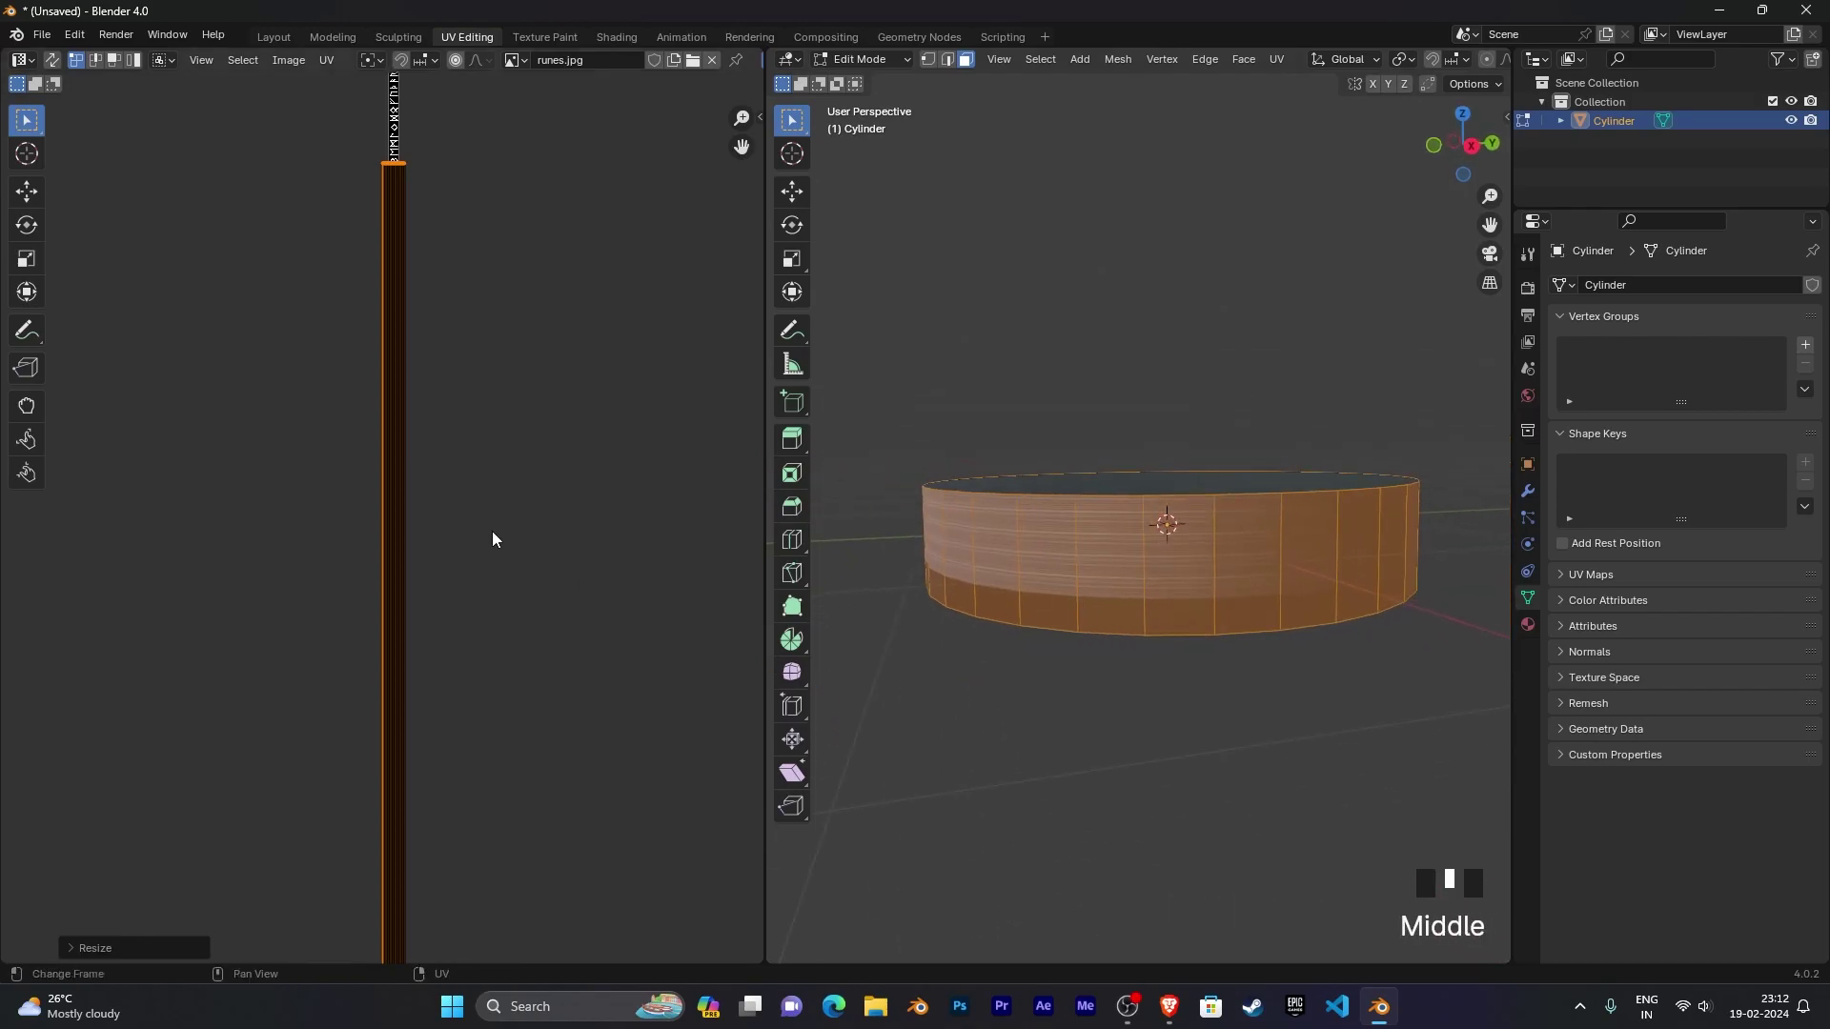
Step: Rotate the side-face UVs 90 degrees and scale them down to a short strip crossing the runes image
{"action": "type", "text": "r90"}
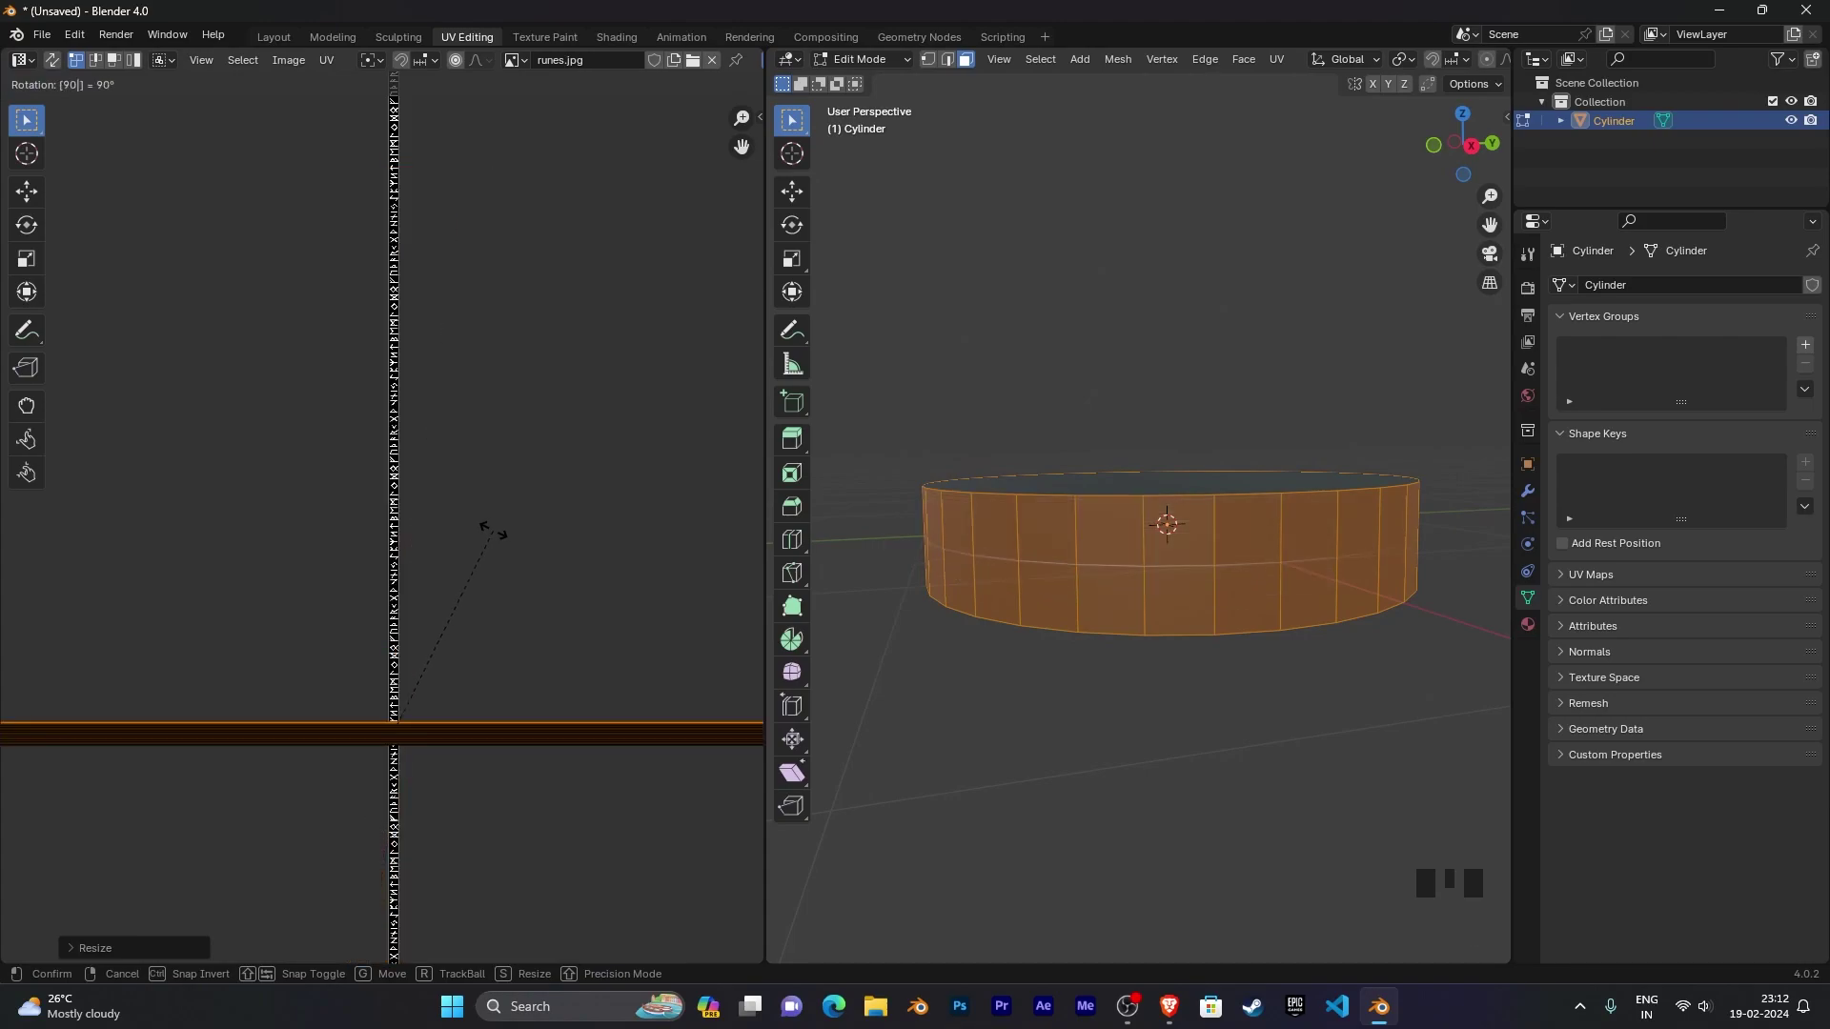
{"action": "key", "text": "Return"}
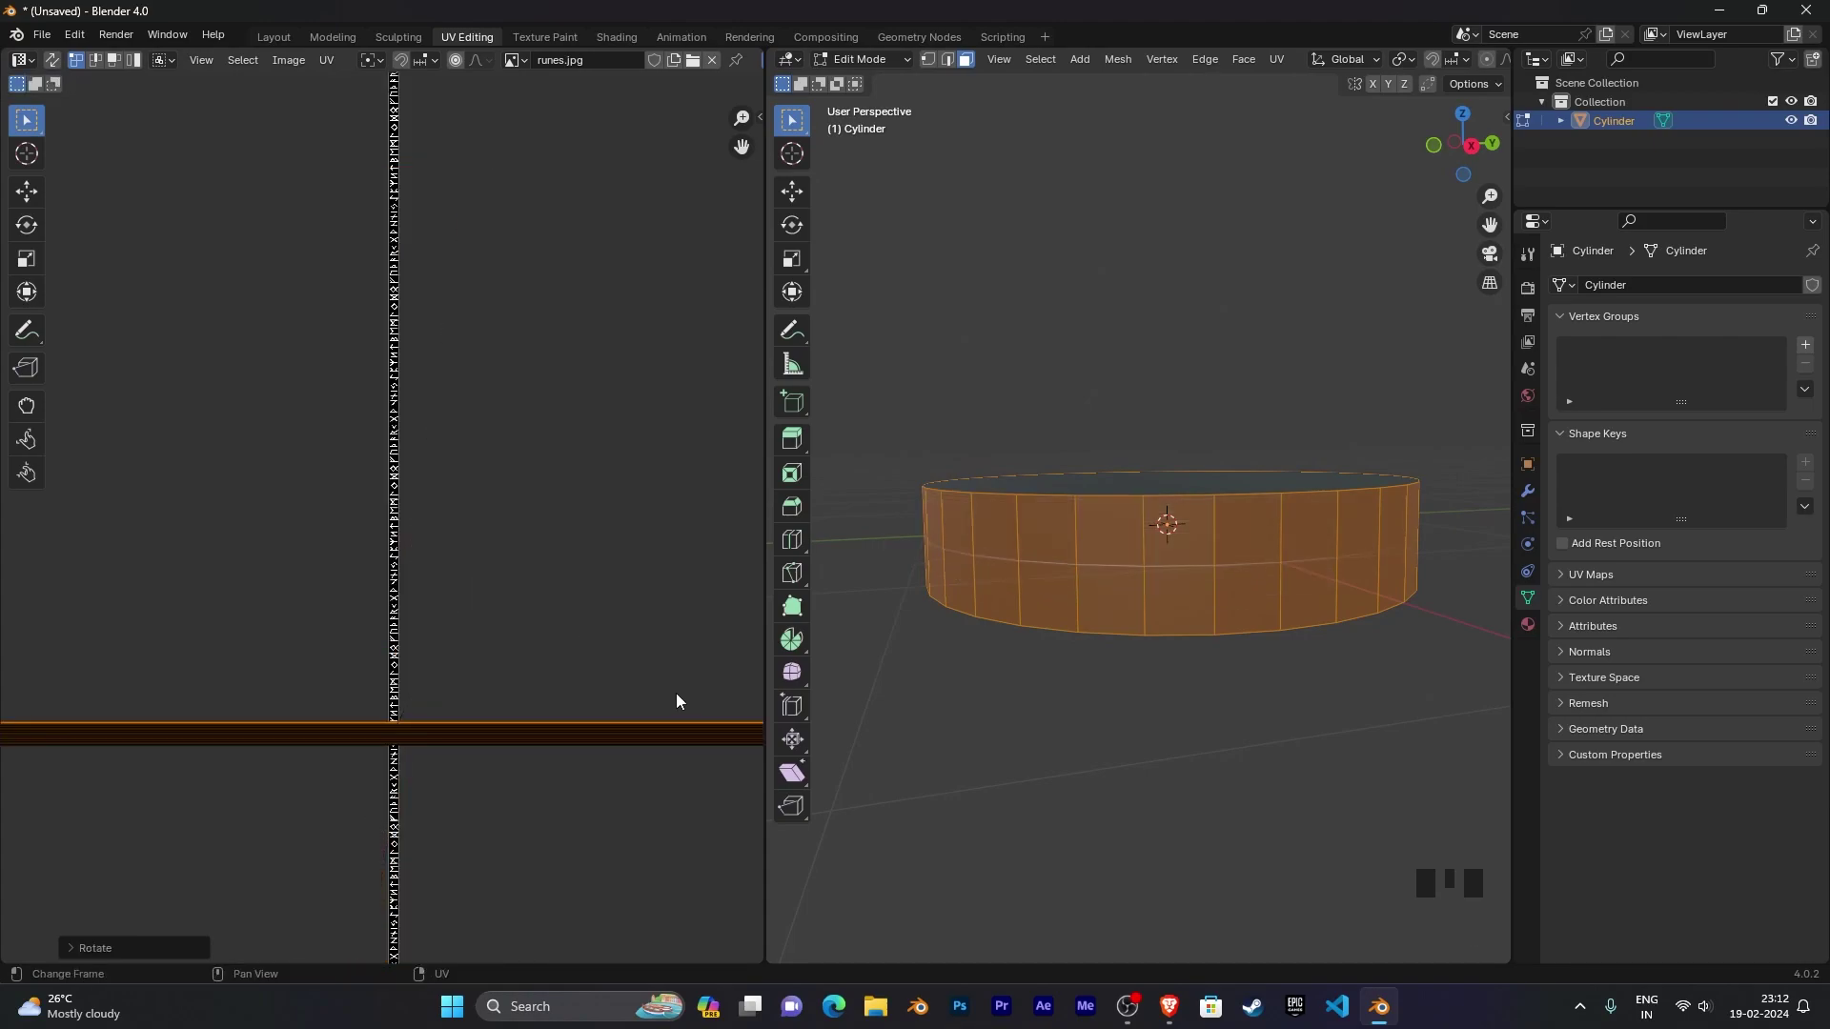
{"action": "key", "text": "s"}
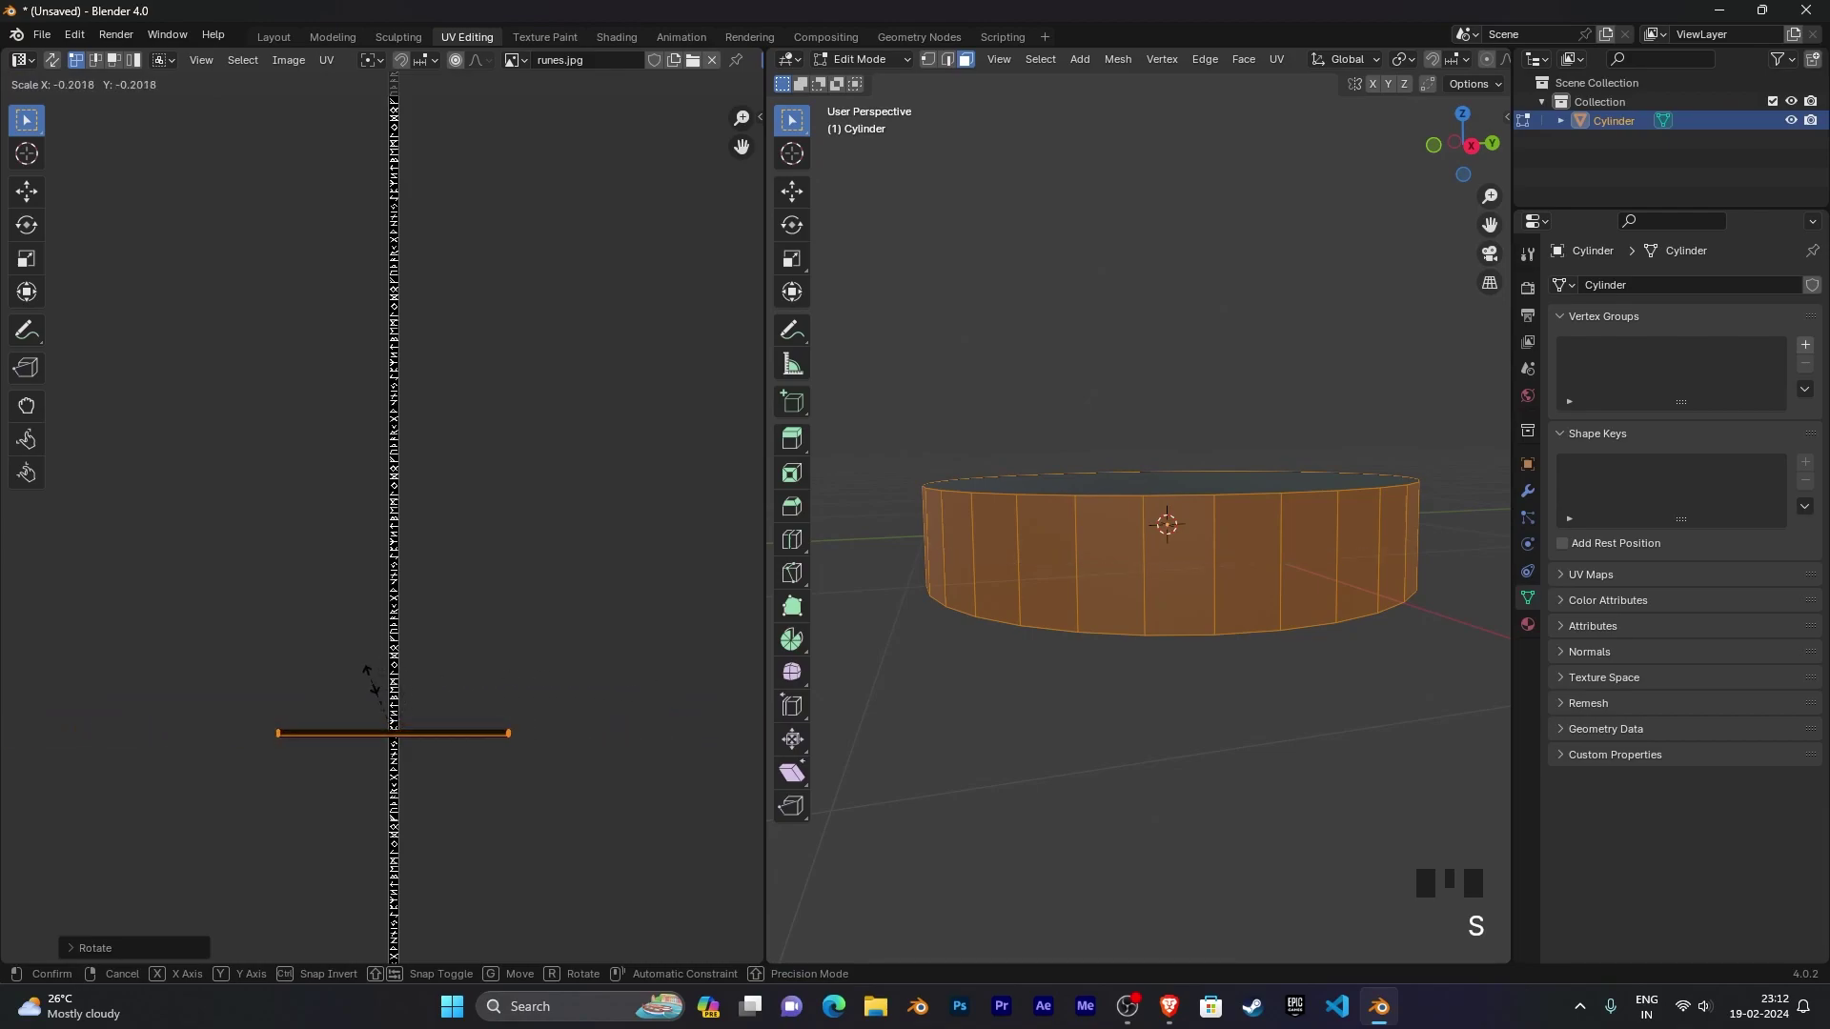
{"action": "left_click", "coordinate": [406, 711]}
{"action": "middle_click_drag", "start_coordinate": [406, 711], "coordinate": [370, 580]}
{"action": "scroll", "coordinate": [553, 703], "scroll_direction": "down", "scroll_amount": 1}
{"action": "mouse_move", "coordinate": [553, 703]}
{"action": "middle_mouse_down"}
{"action": "mouse_move", "coordinate": [535, 753]}
{"action": "mouse_move", "coordinate": [563, 724]}
{"action": "middle_mouse_up"}
{"action": "scroll", "coordinate": [534, 760], "scroll_direction": "up", "scroll_amount": 3}
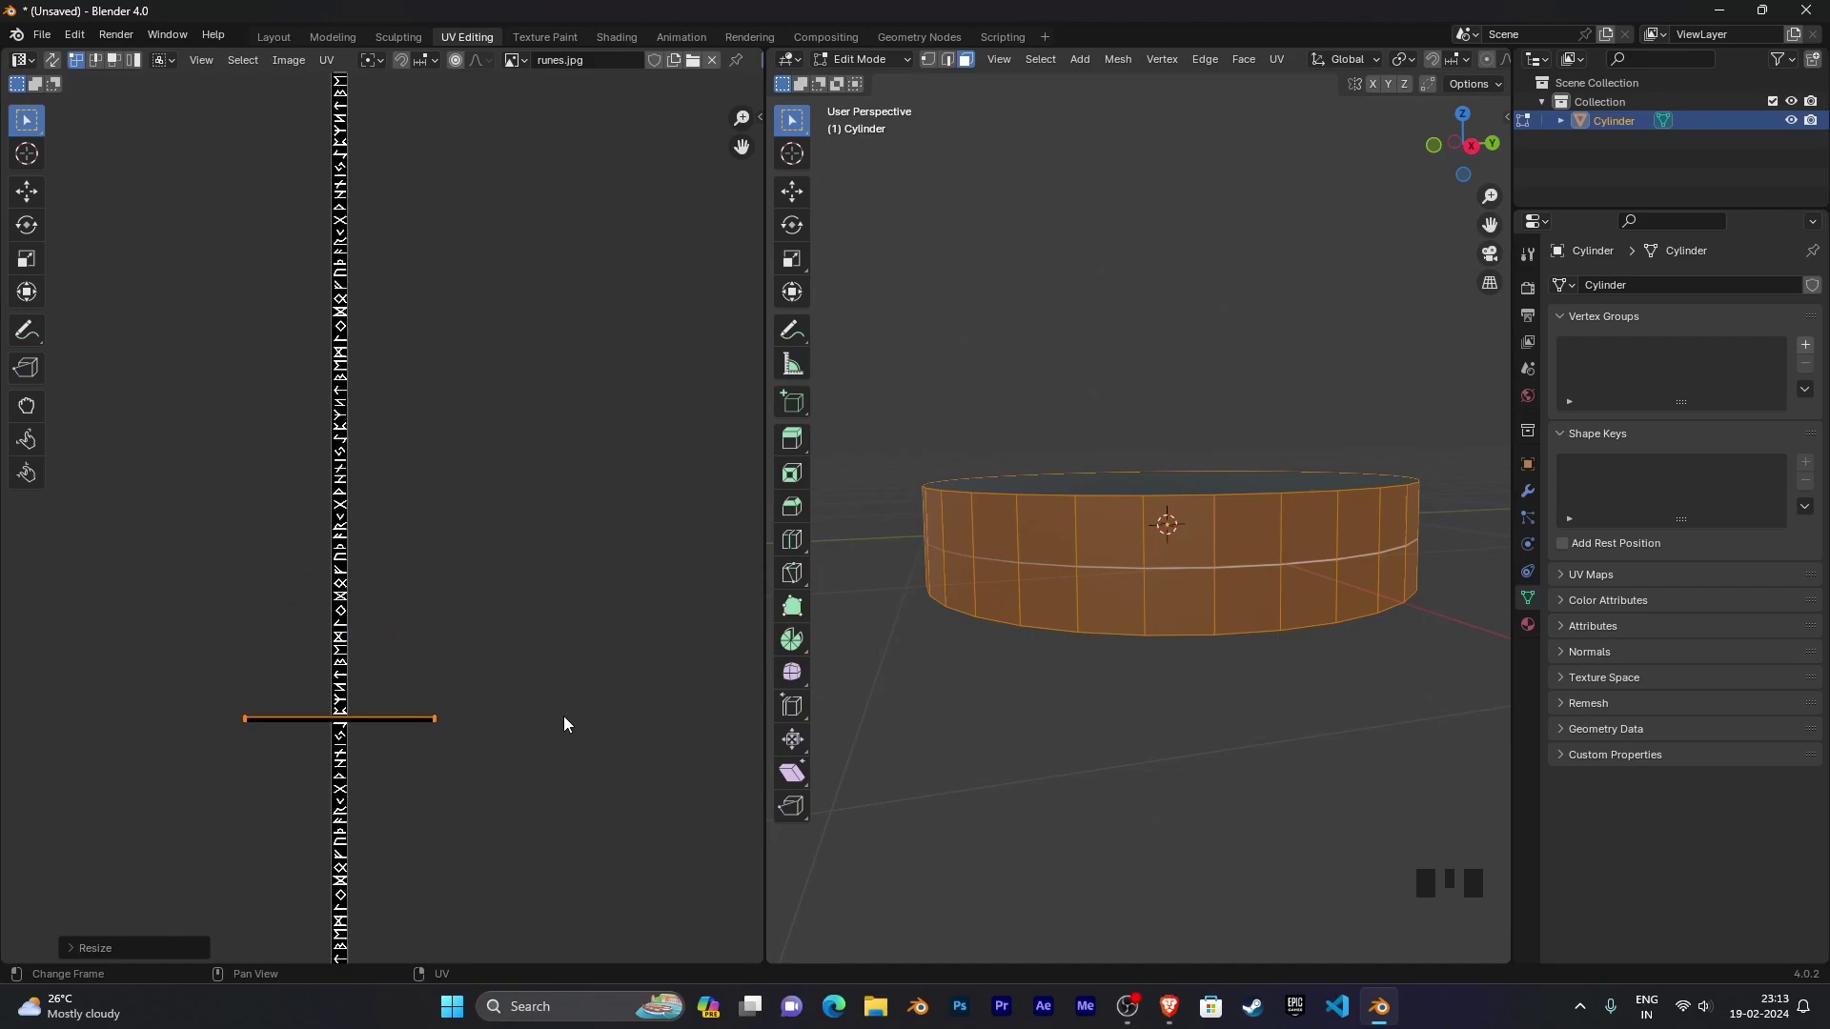
Step: Stretch the side-face UVs along Y in two passes into a tall strip covering most of the runes image's length
{"action": "key", "text": "s"}
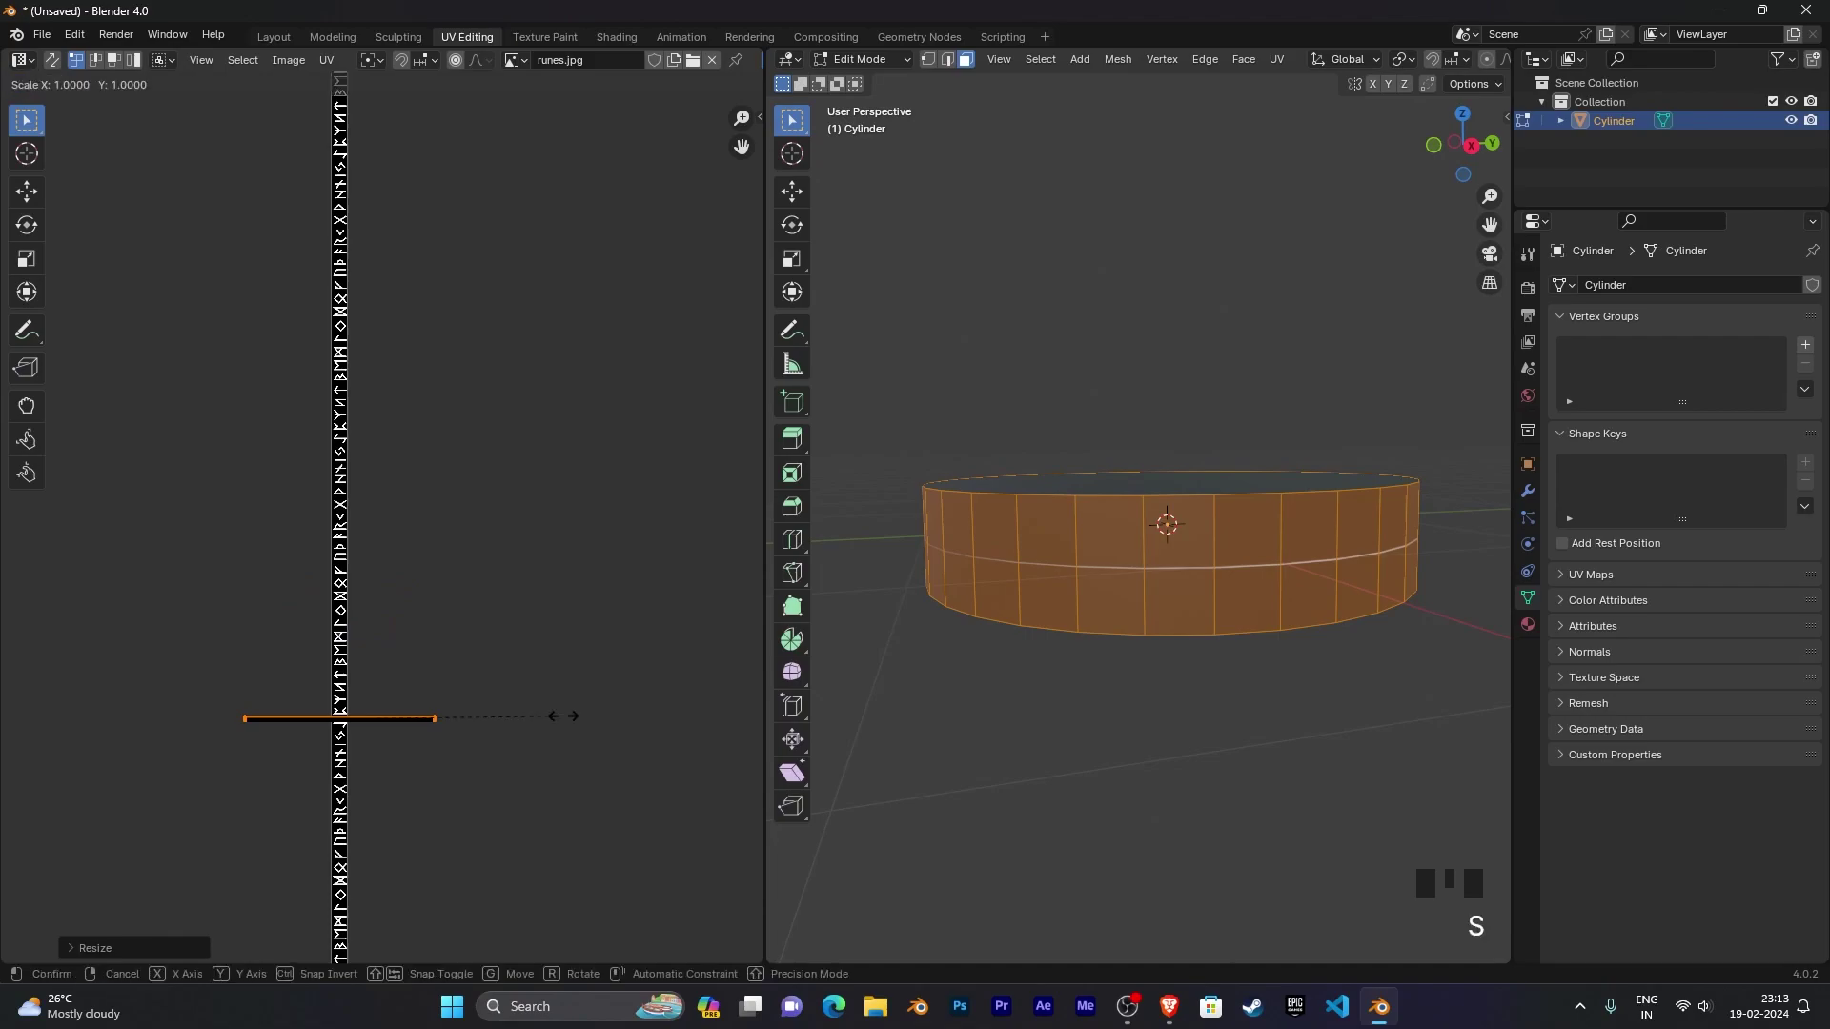
{"action": "key", "text": "y"}
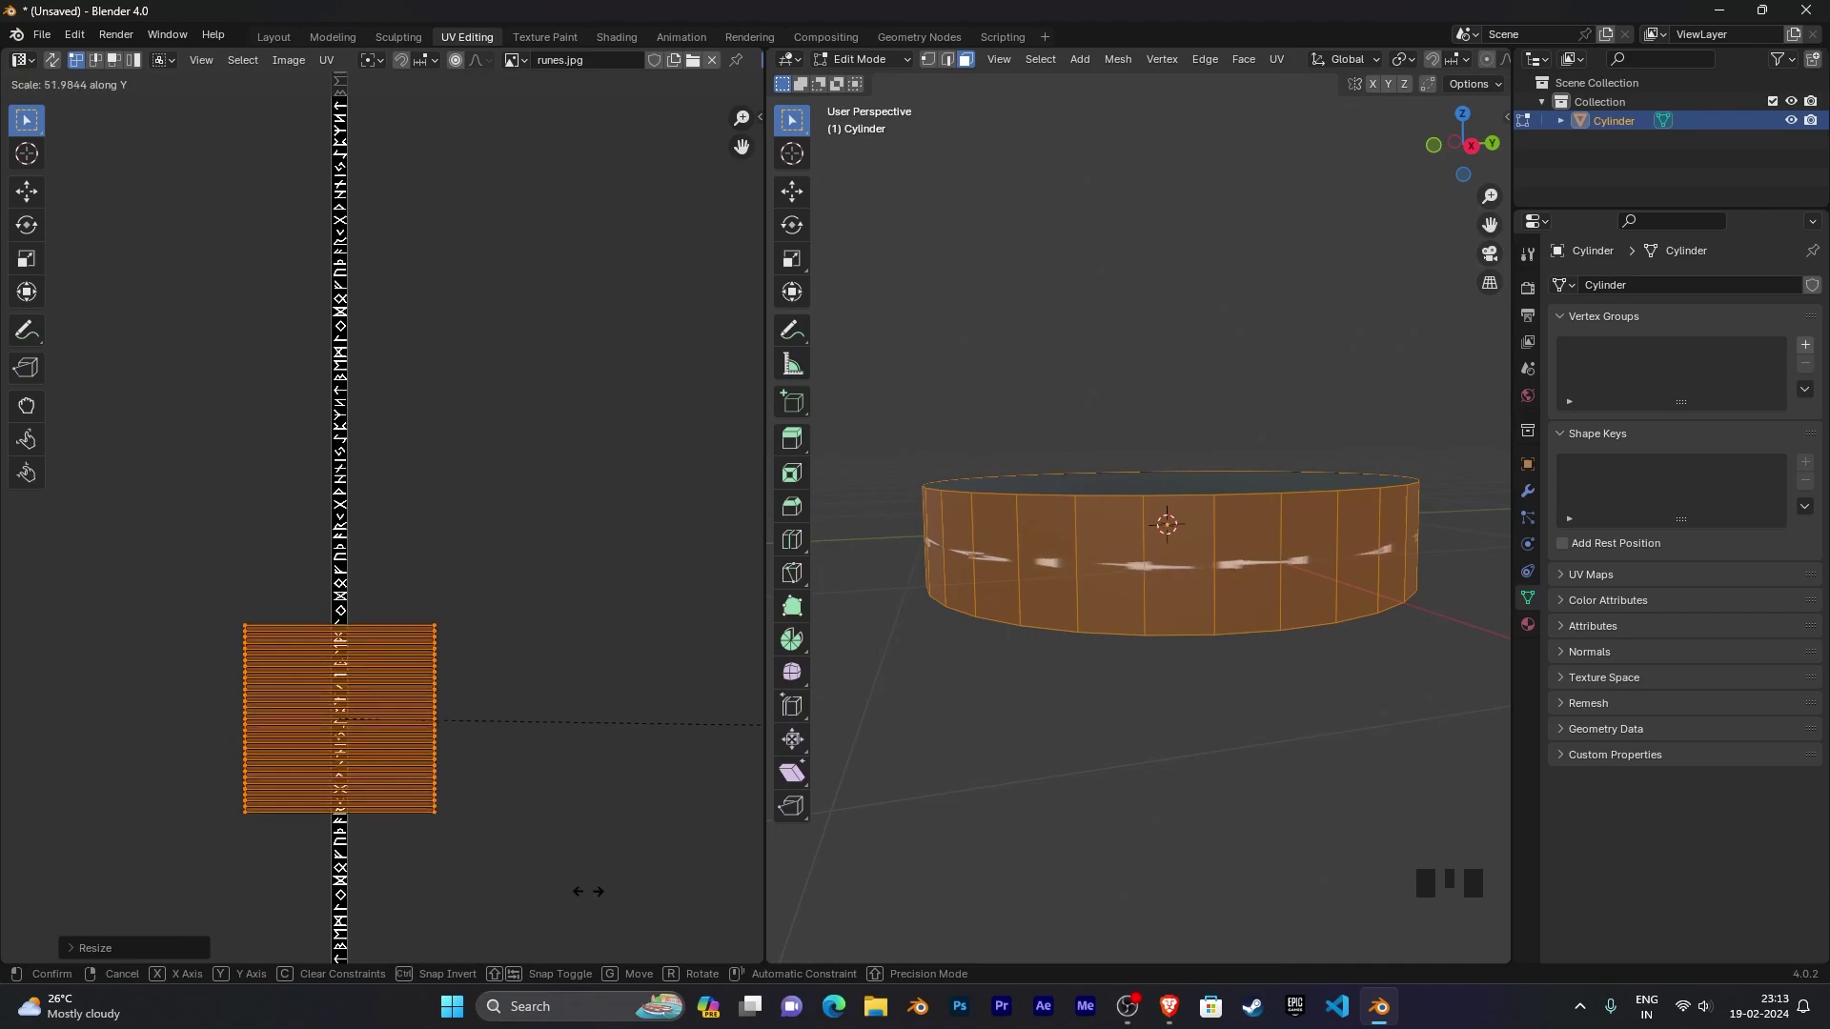
{"action": "left_click", "coordinate": [731, 838]}
{"action": "key", "text": "s"}
{"action": "key", "text": "y"}
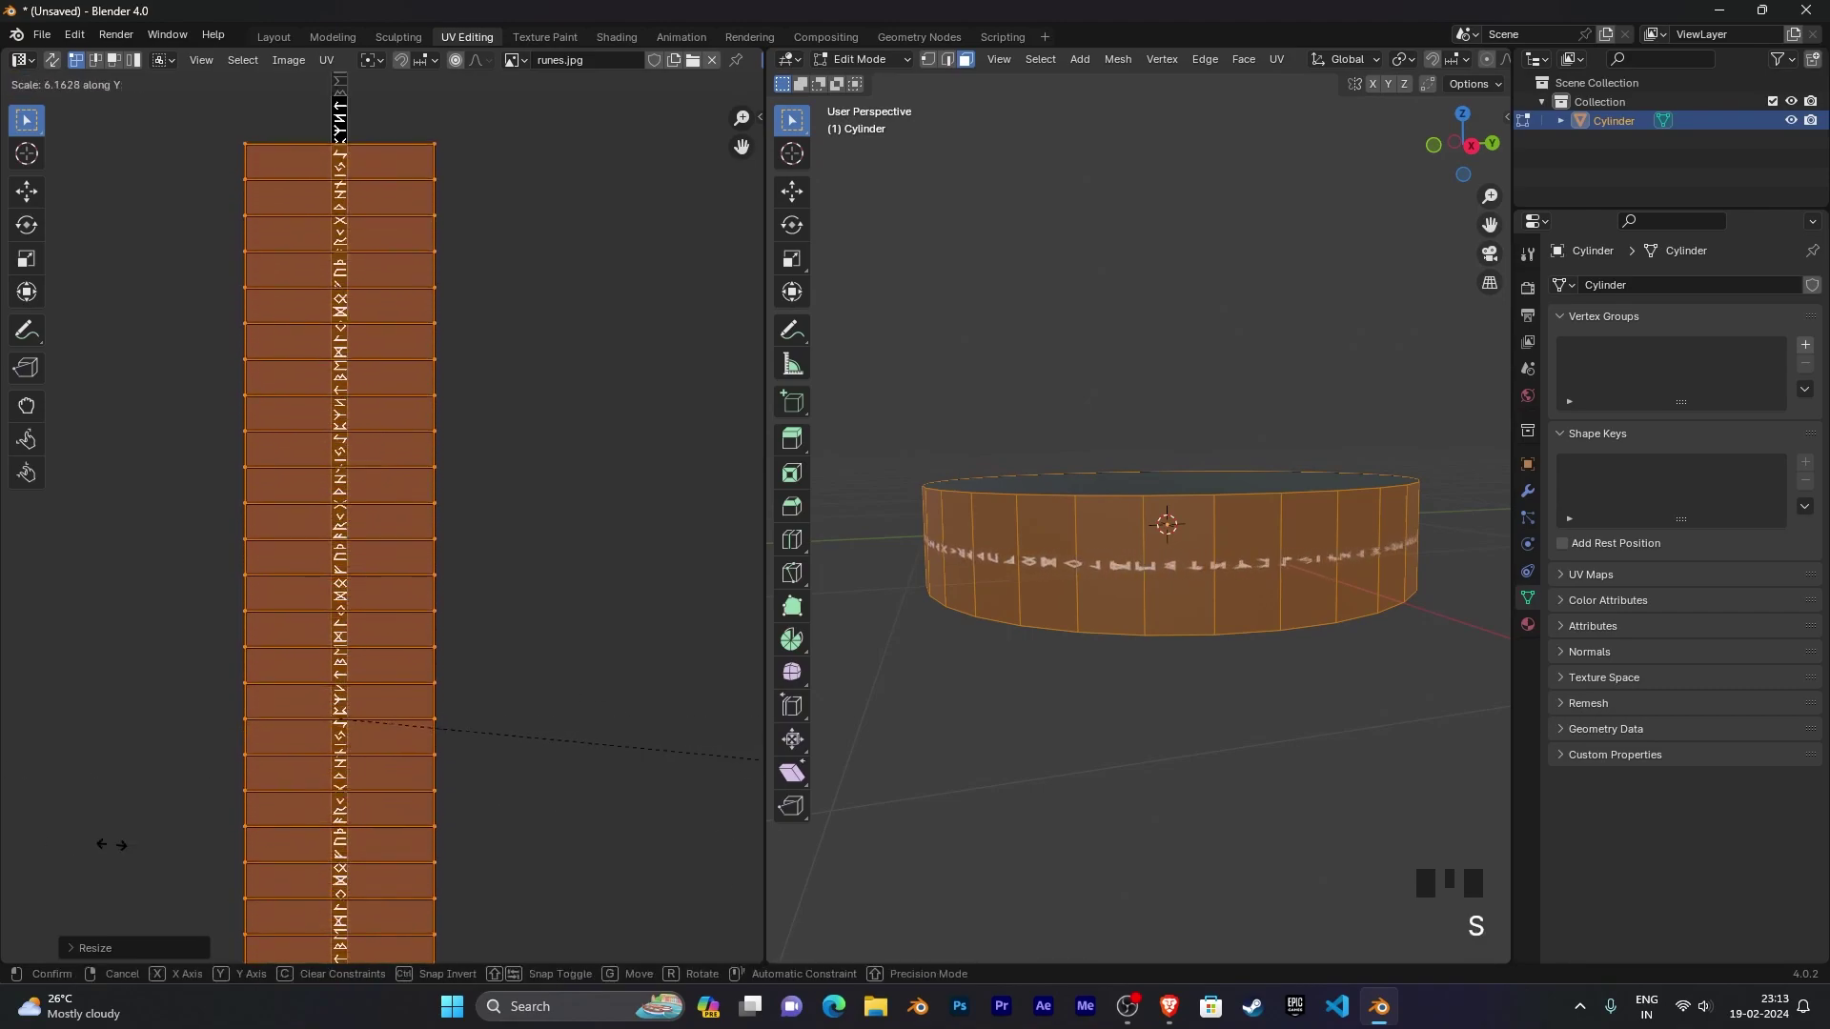
{"action": "left_click", "coordinate": [389, 837]}
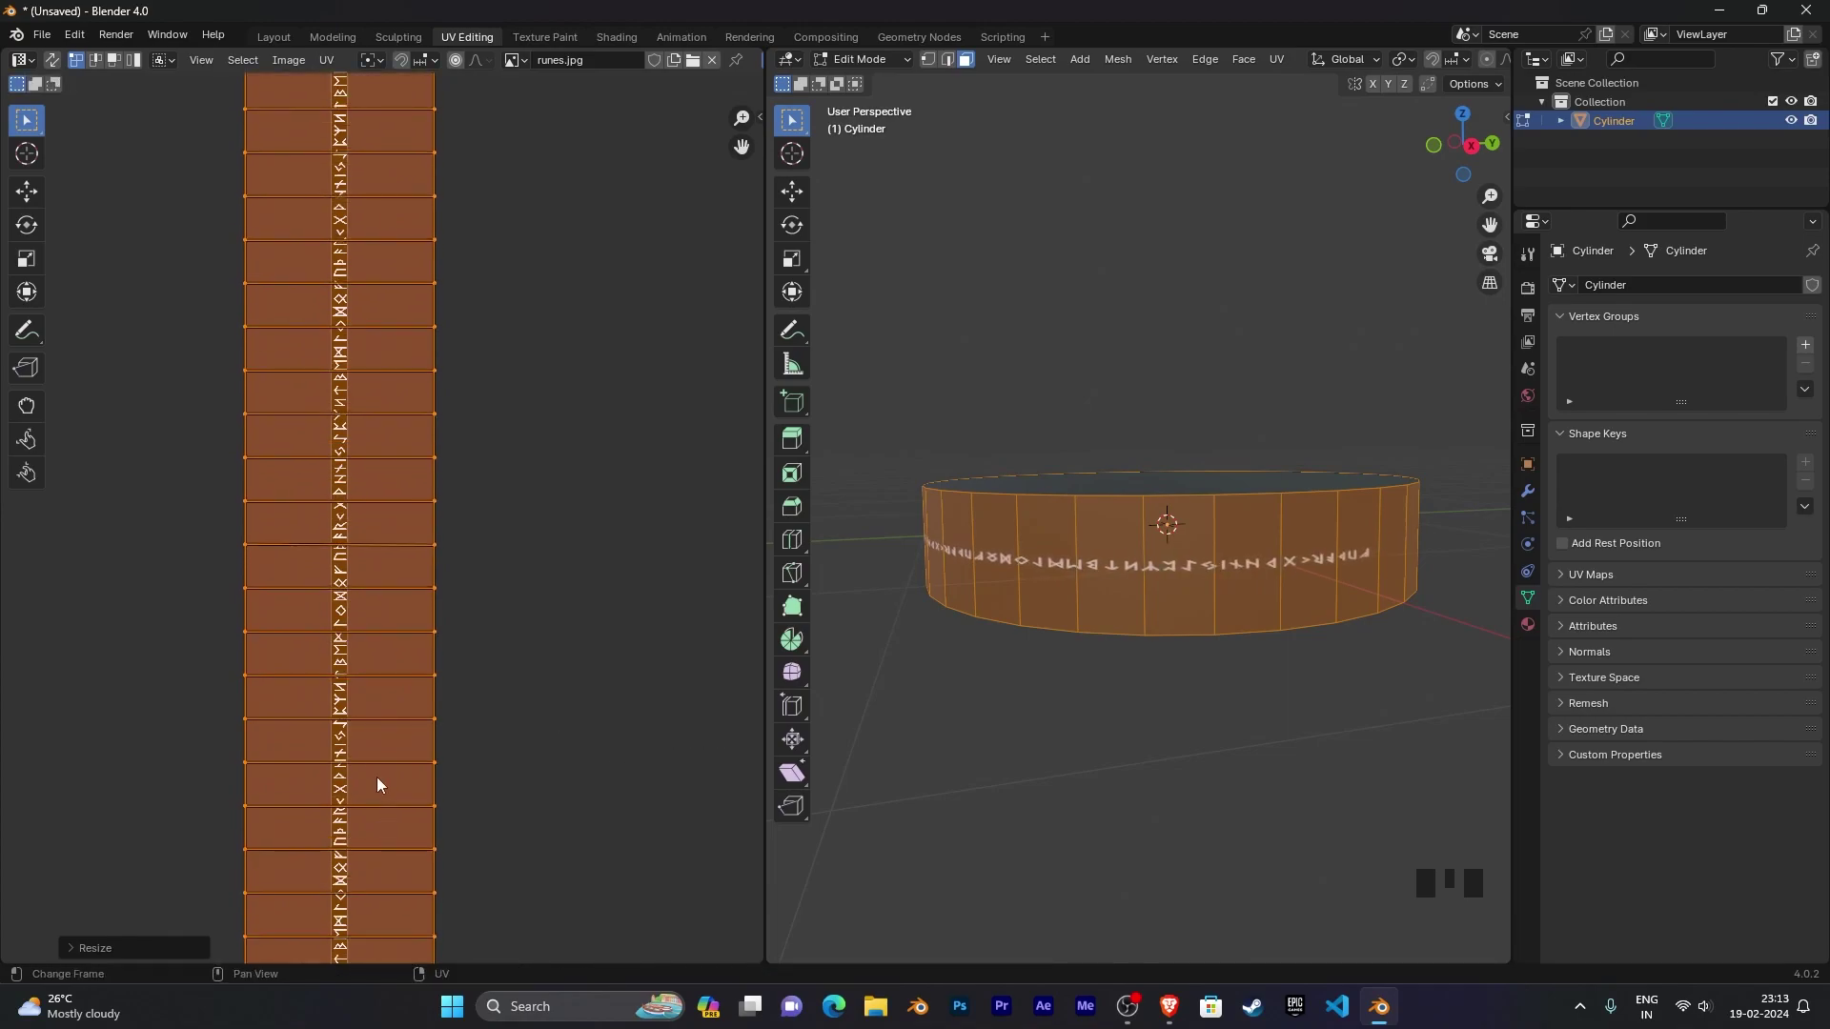
Step: Move the side-face UVs up by about 0.27 so the strip lies within the length of the runes image
{"action": "scroll", "coordinate": [385, 785], "scroll_direction": "down", "scroll_amount": 4}
{"action": "key", "text": "s"}
{"action": "key", "text": "y"}
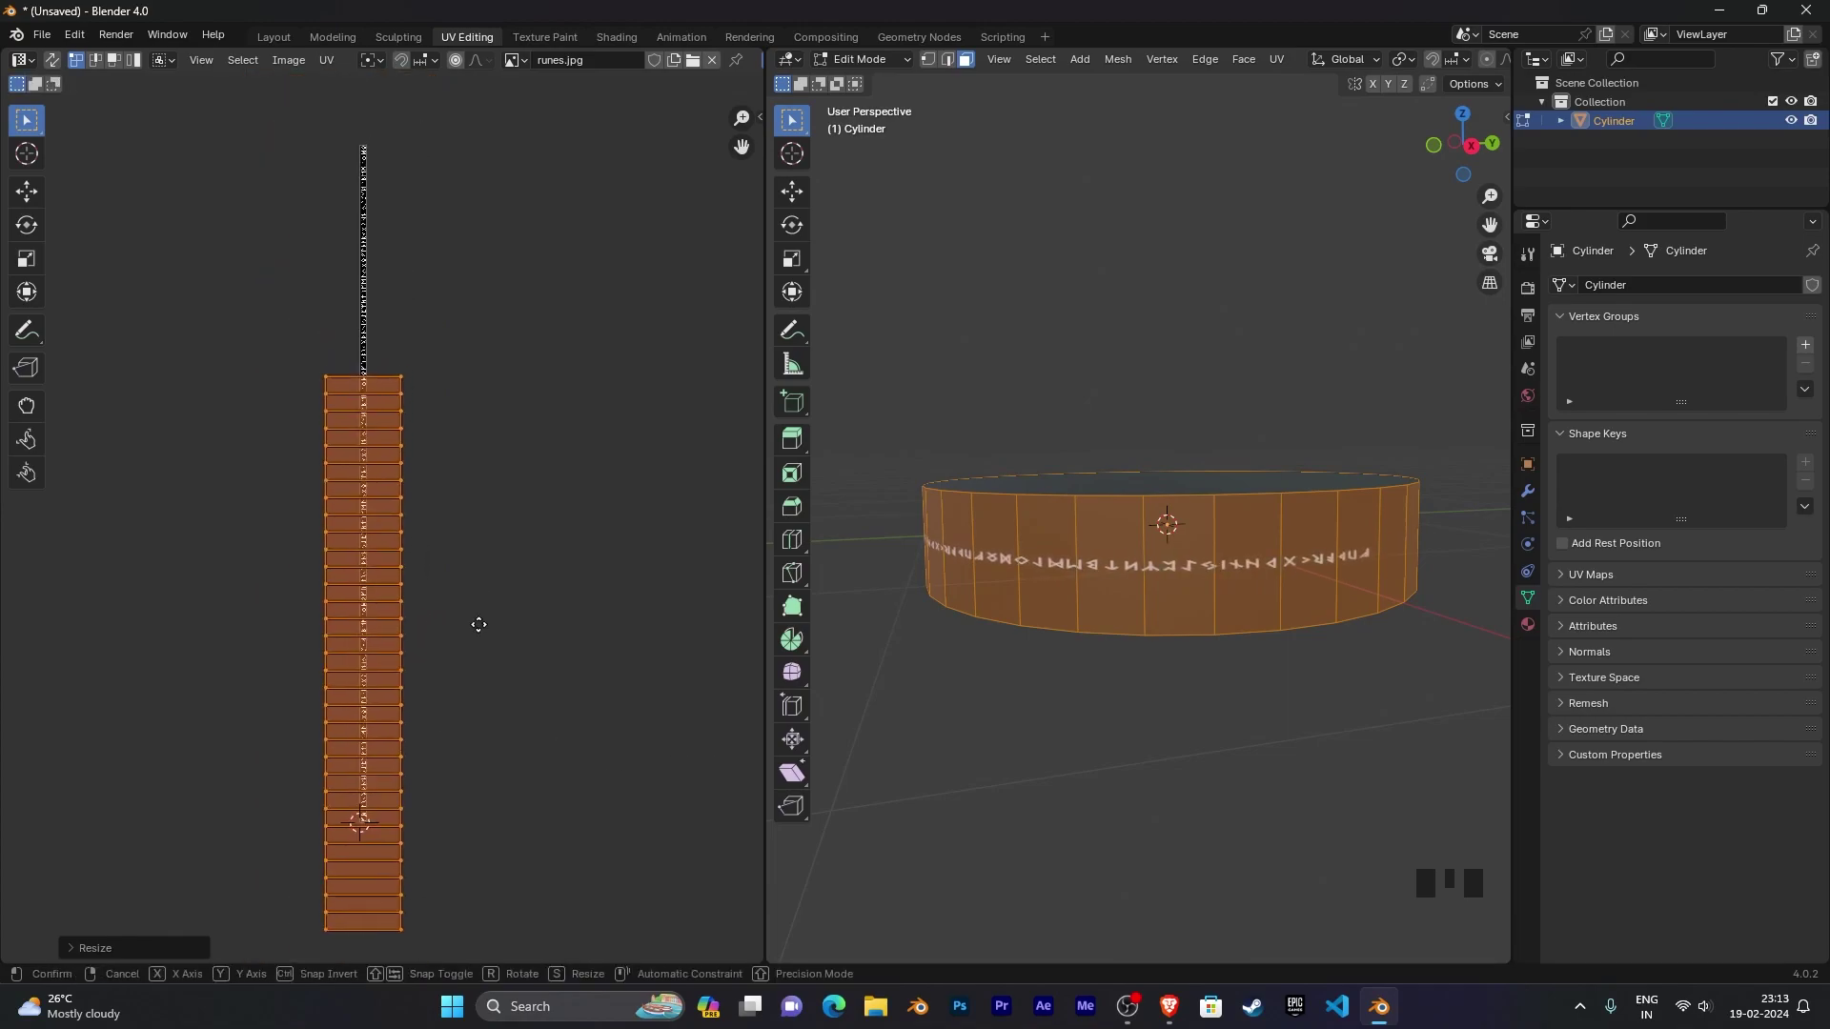
{"action": "key", "text": "g"}
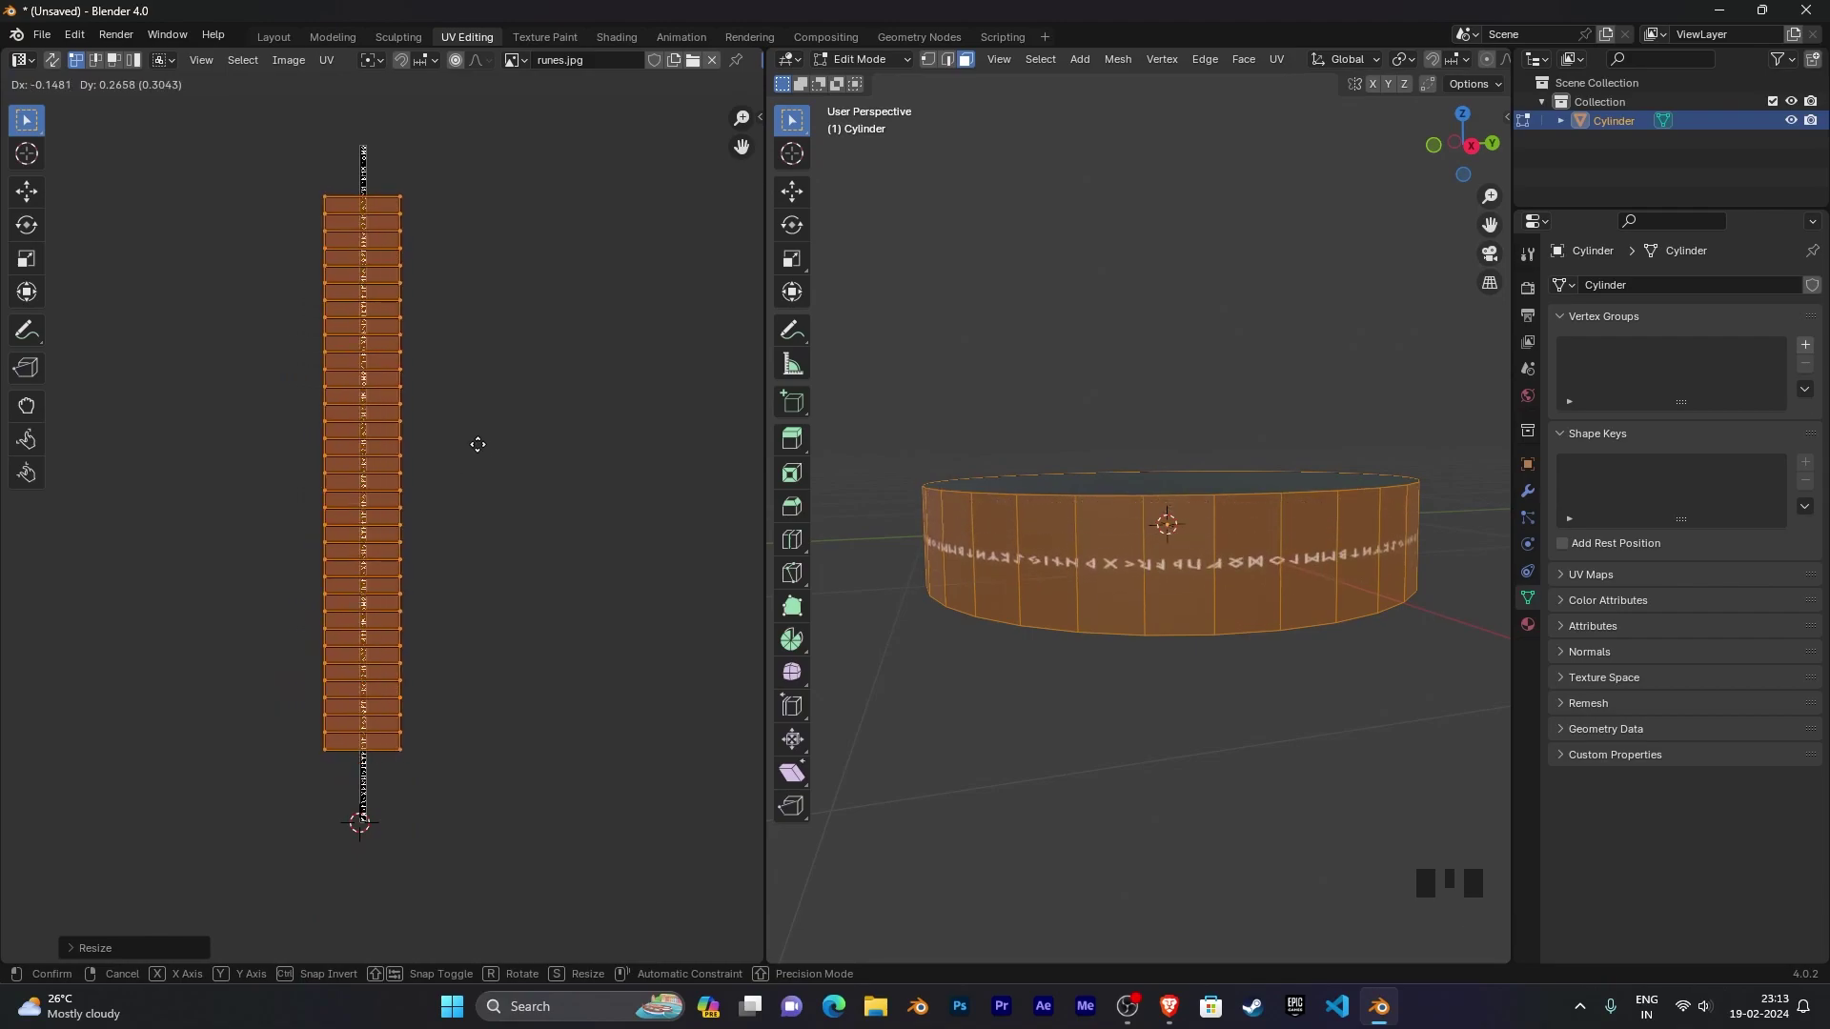
{"action": "left_click", "coordinate": [477, 444]}
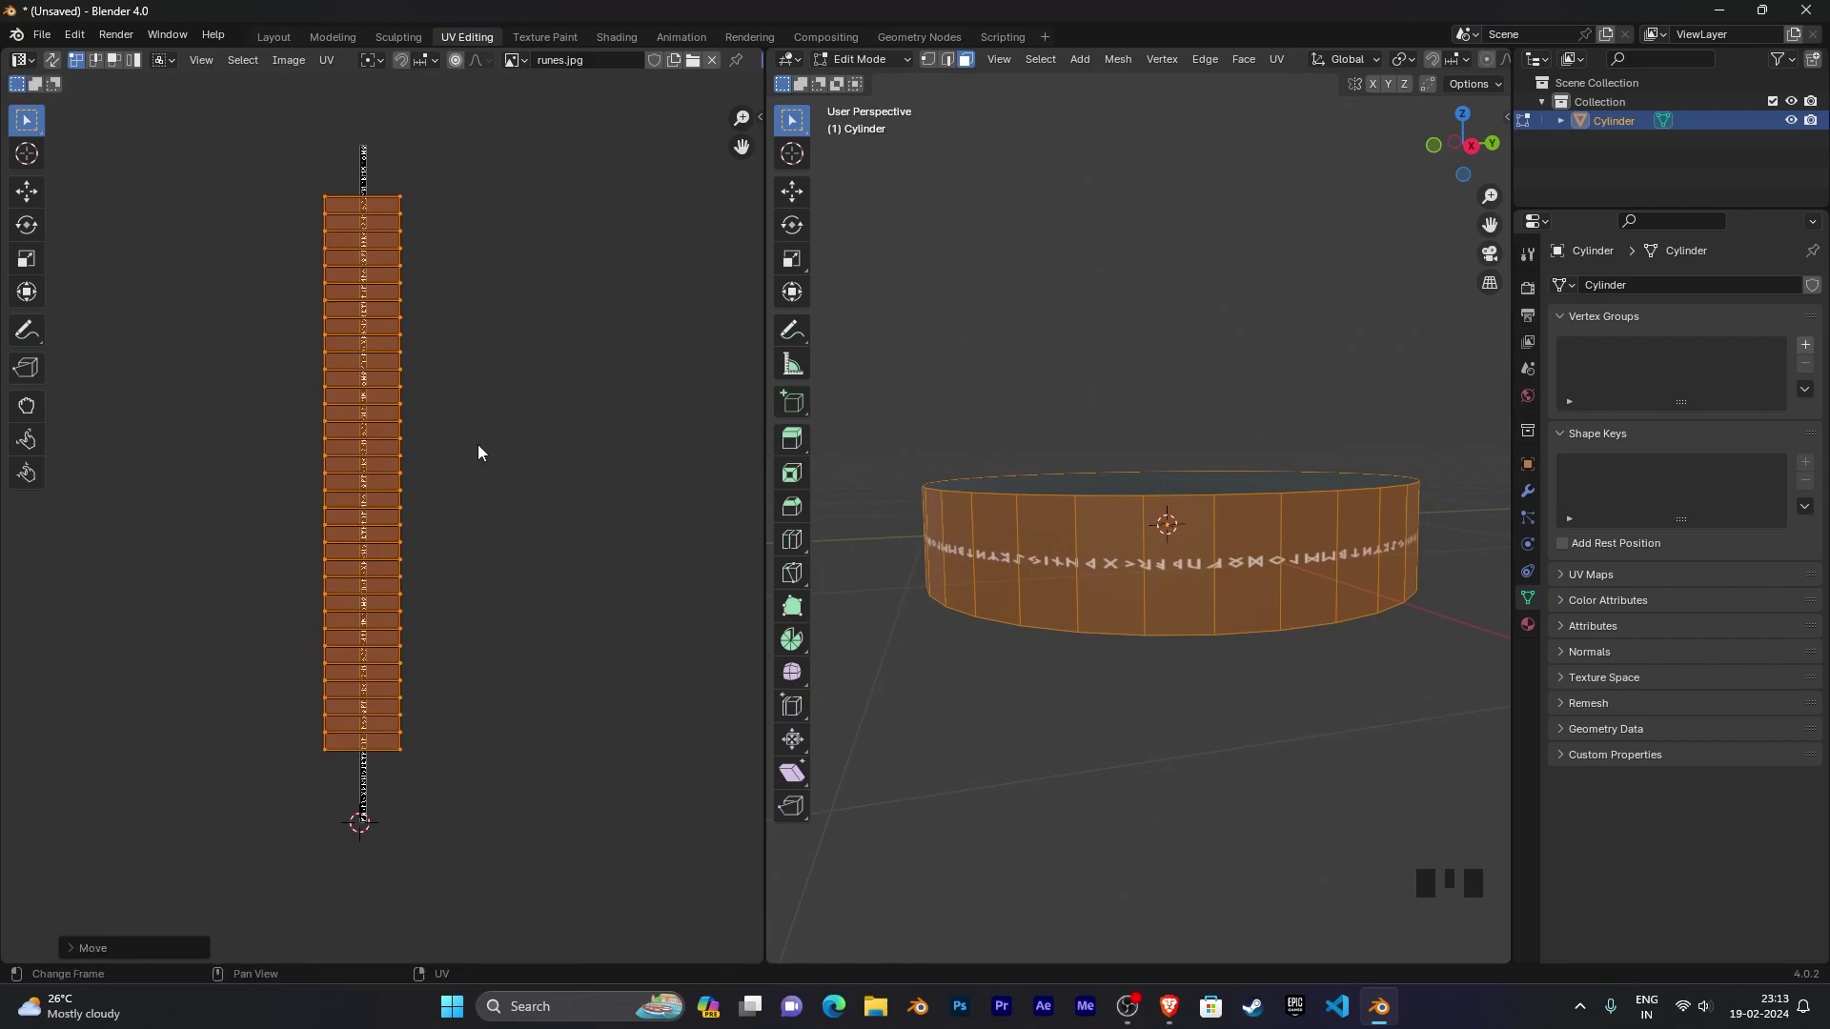
Step: Narrow the side-face UV strip along X so the runes appear taller on the cylinder's side
{"action": "middle_click_drag", "start_coordinate": [1298, 797], "coordinate": [1266, 761]}
{"action": "scroll", "coordinate": [1315, 749], "scroll_direction": "up", "scroll_amount": 3}
{"action": "scroll", "coordinate": [1316, 749], "scroll_direction": "down", "scroll_amount": 2}
{"action": "scroll", "coordinate": [1262, 752], "scroll_direction": "down", "scroll_amount": 2}
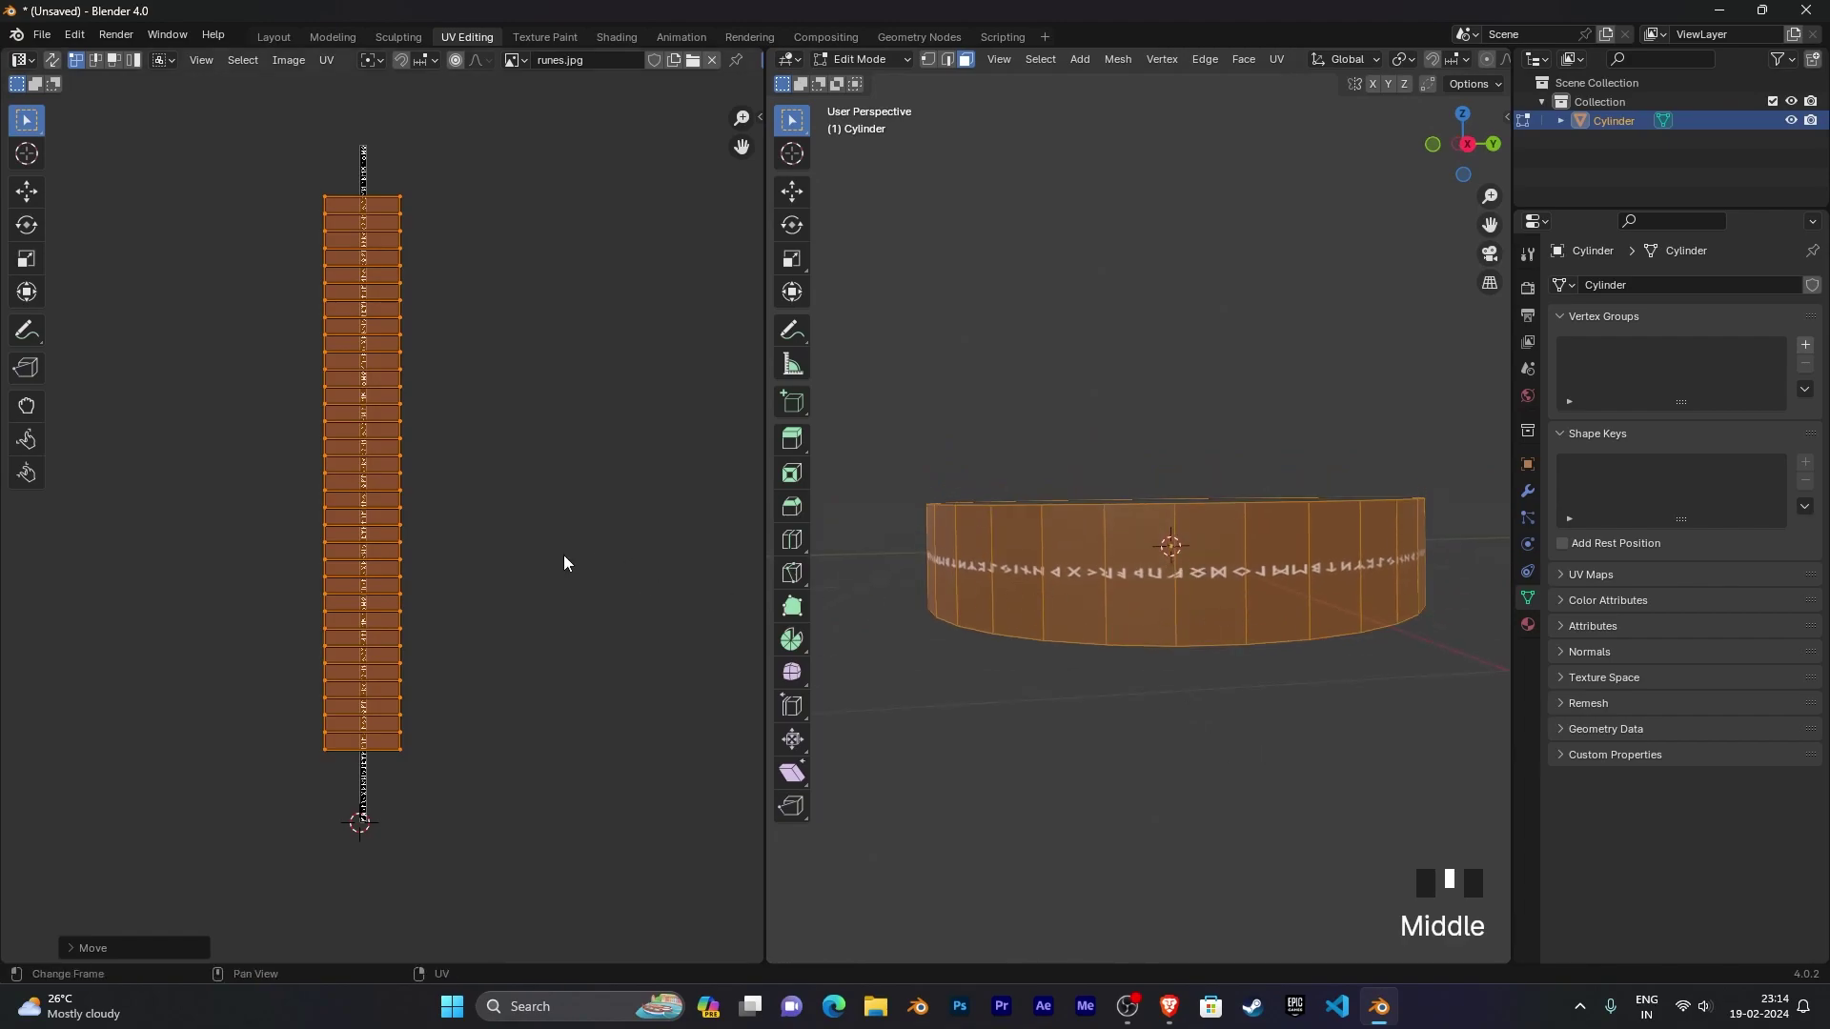
{"action": "key", "text": "s"}
{"action": "key", "text": "x"}
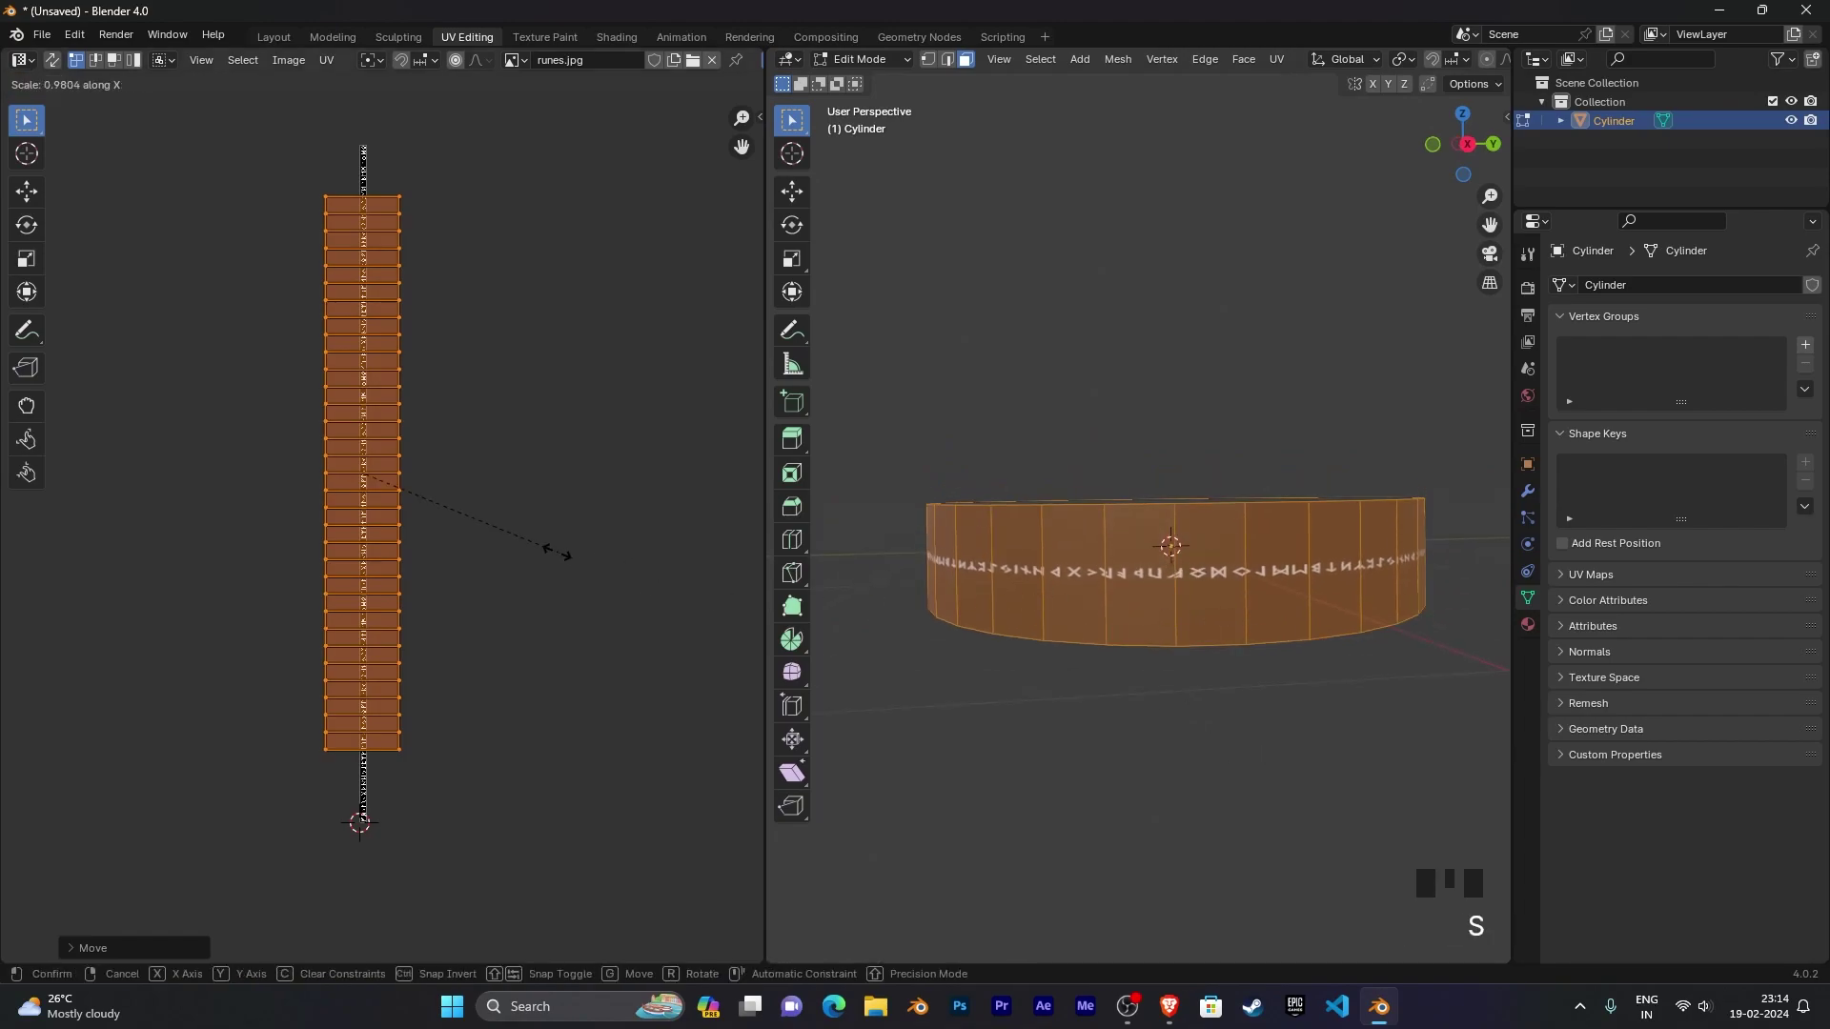
{"action": "left_click", "coordinate": [404, 490]}
{"action": "scroll", "coordinate": [443, 672], "scroll_direction": "up", "scroll_amount": 9}
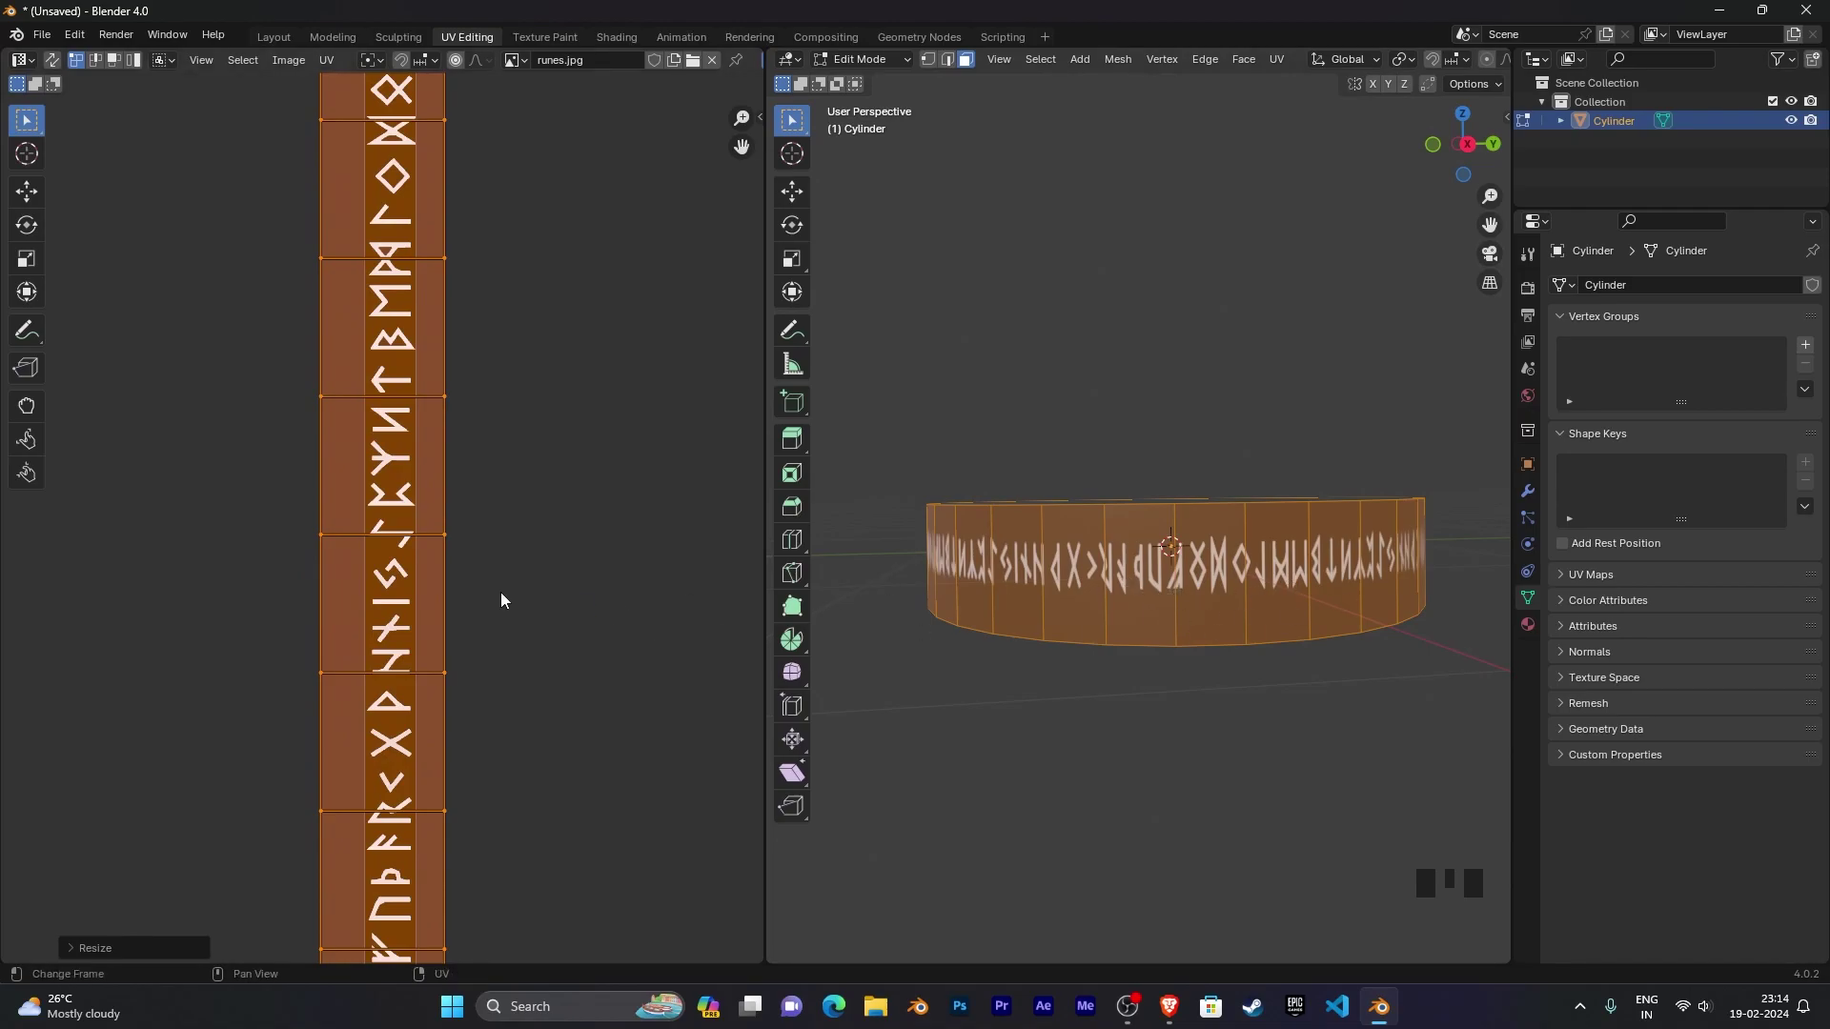
Step: Widen the side-face UV strip along X by about 1.9 times, leaving wide margins beside the runes
{"action": "key", "text": "s"}
{"action": "key", "text": "x"}
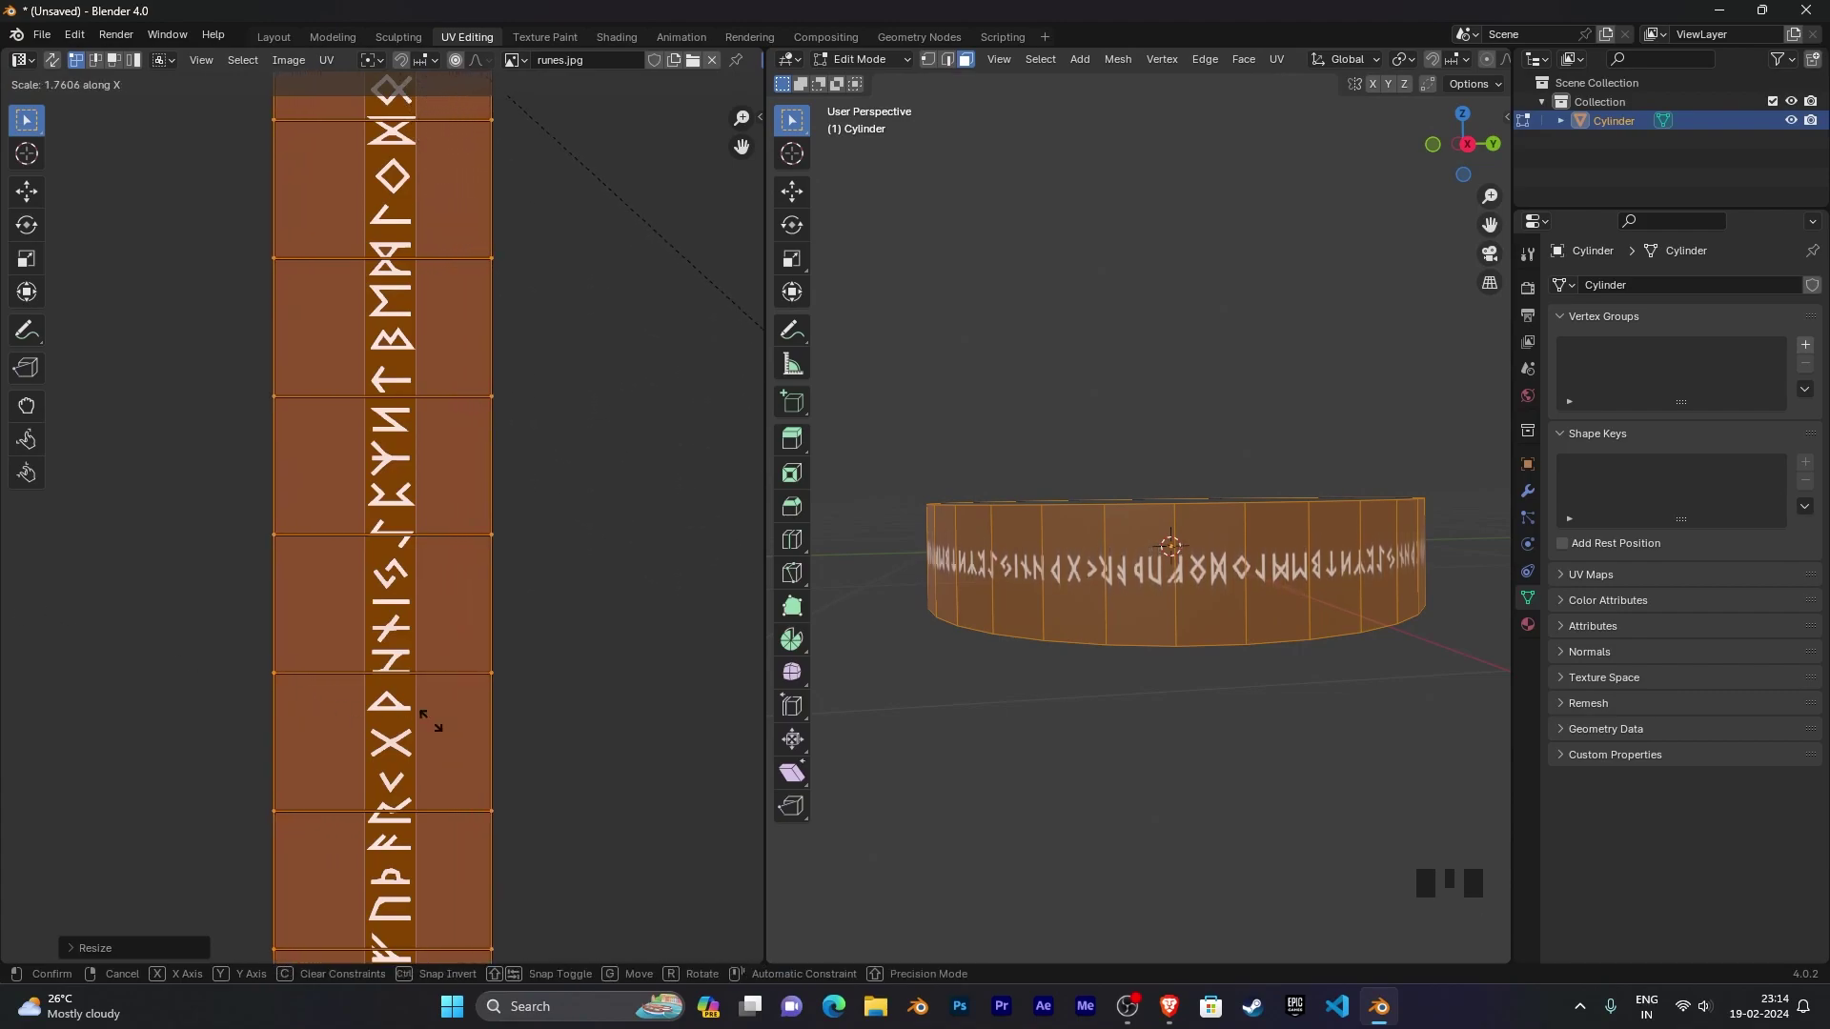
{"action": "left_click", "coordinate": [527, 753]}
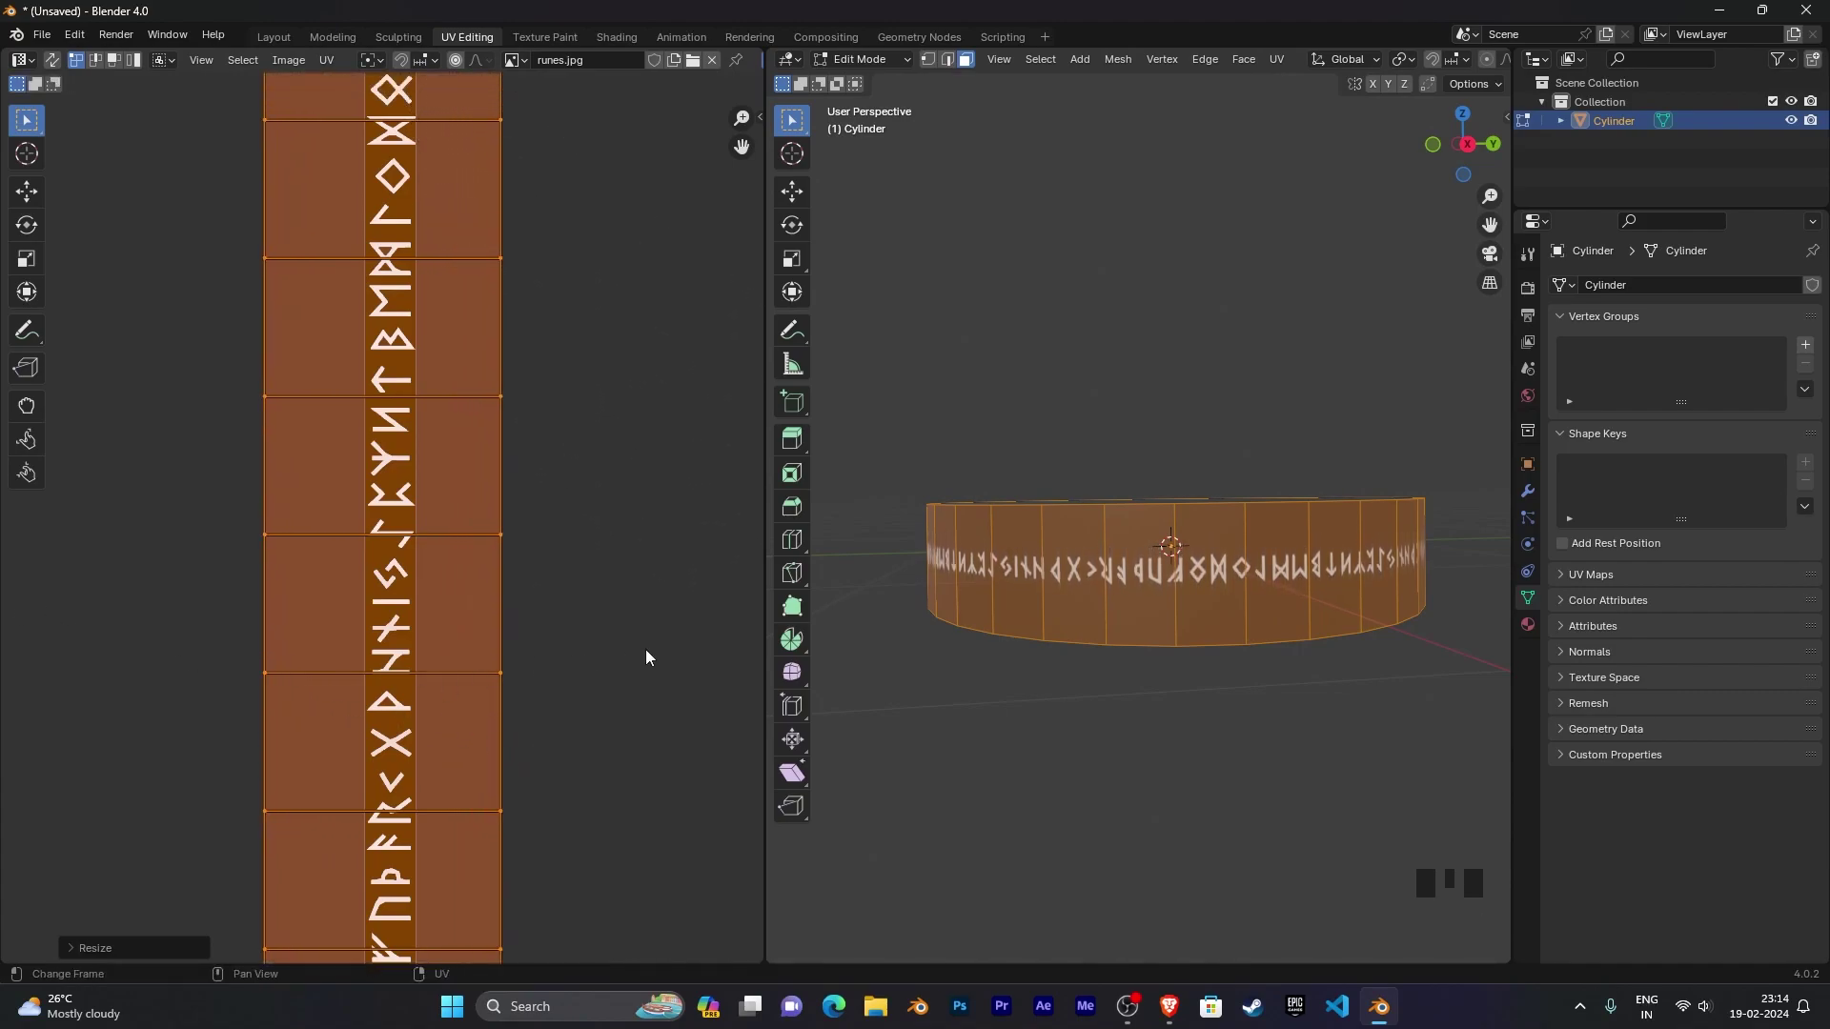
Step: Scale the side-face UVs down uniformly to about half size, then widen them about 1.7 times along X
{"action": "key", "text": "s"}
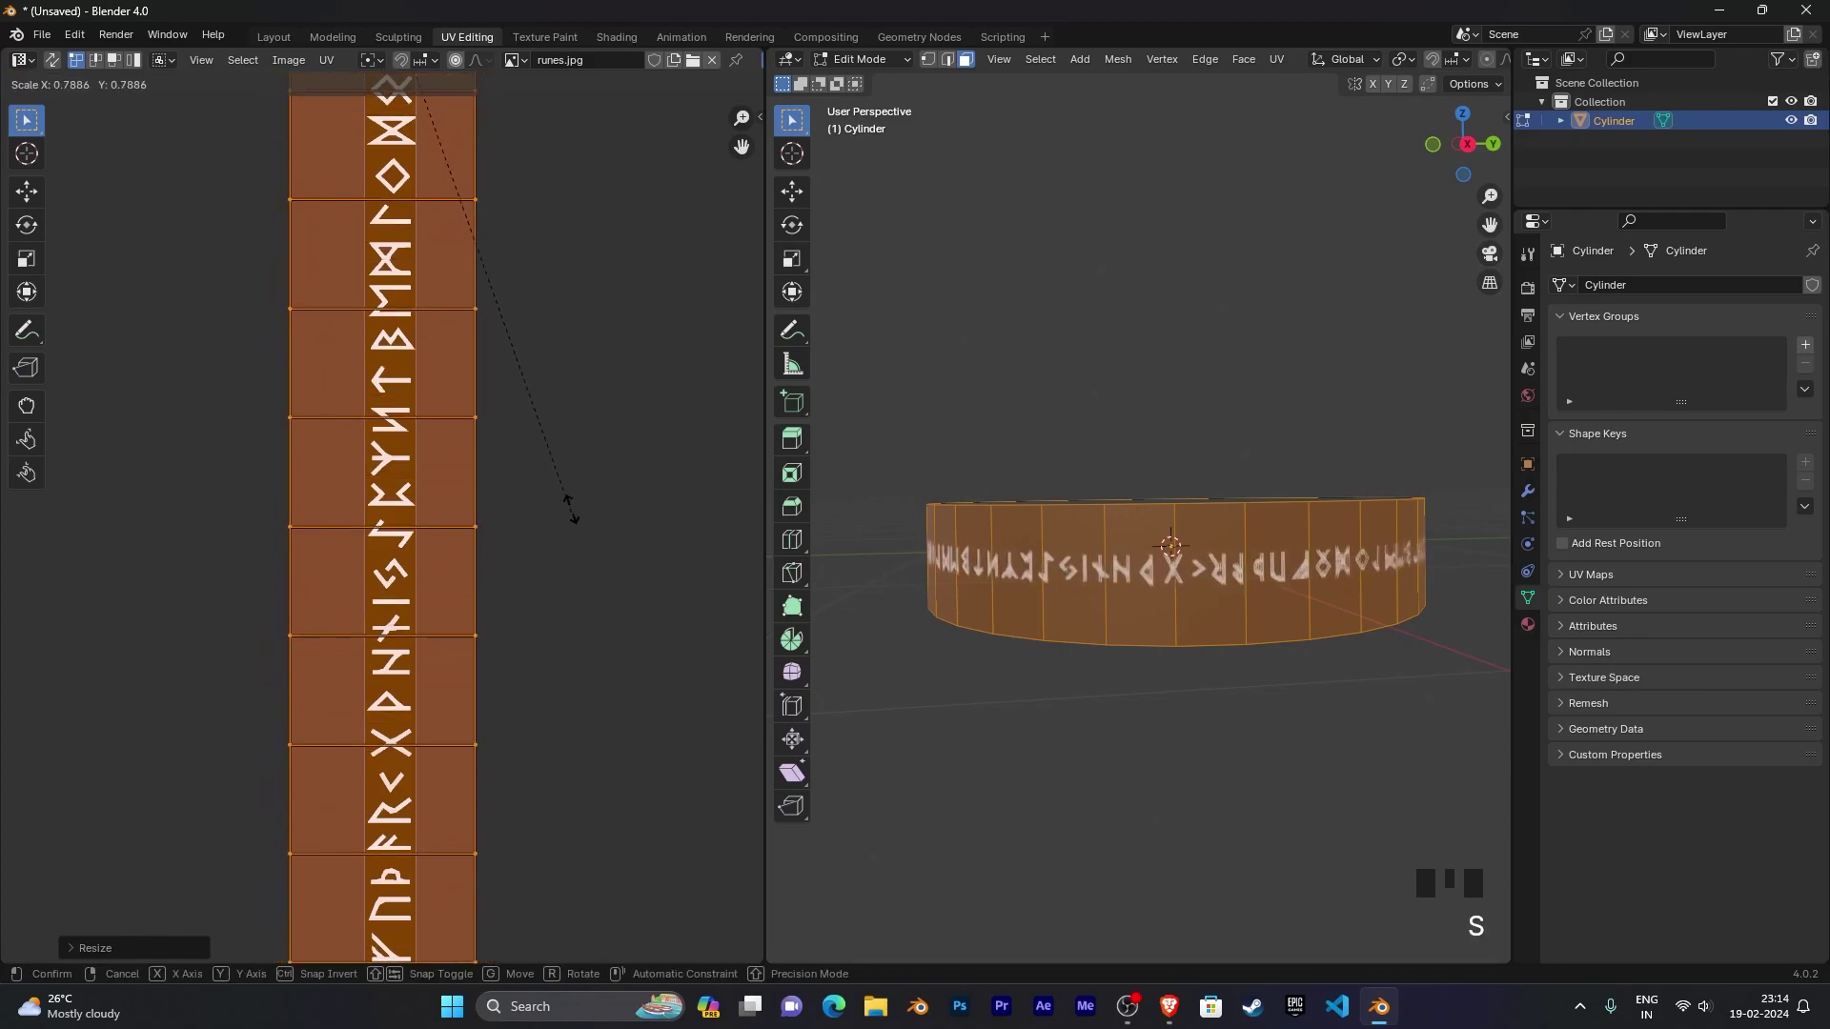
{"action": "left_click", "coordinate": [505, 310]}
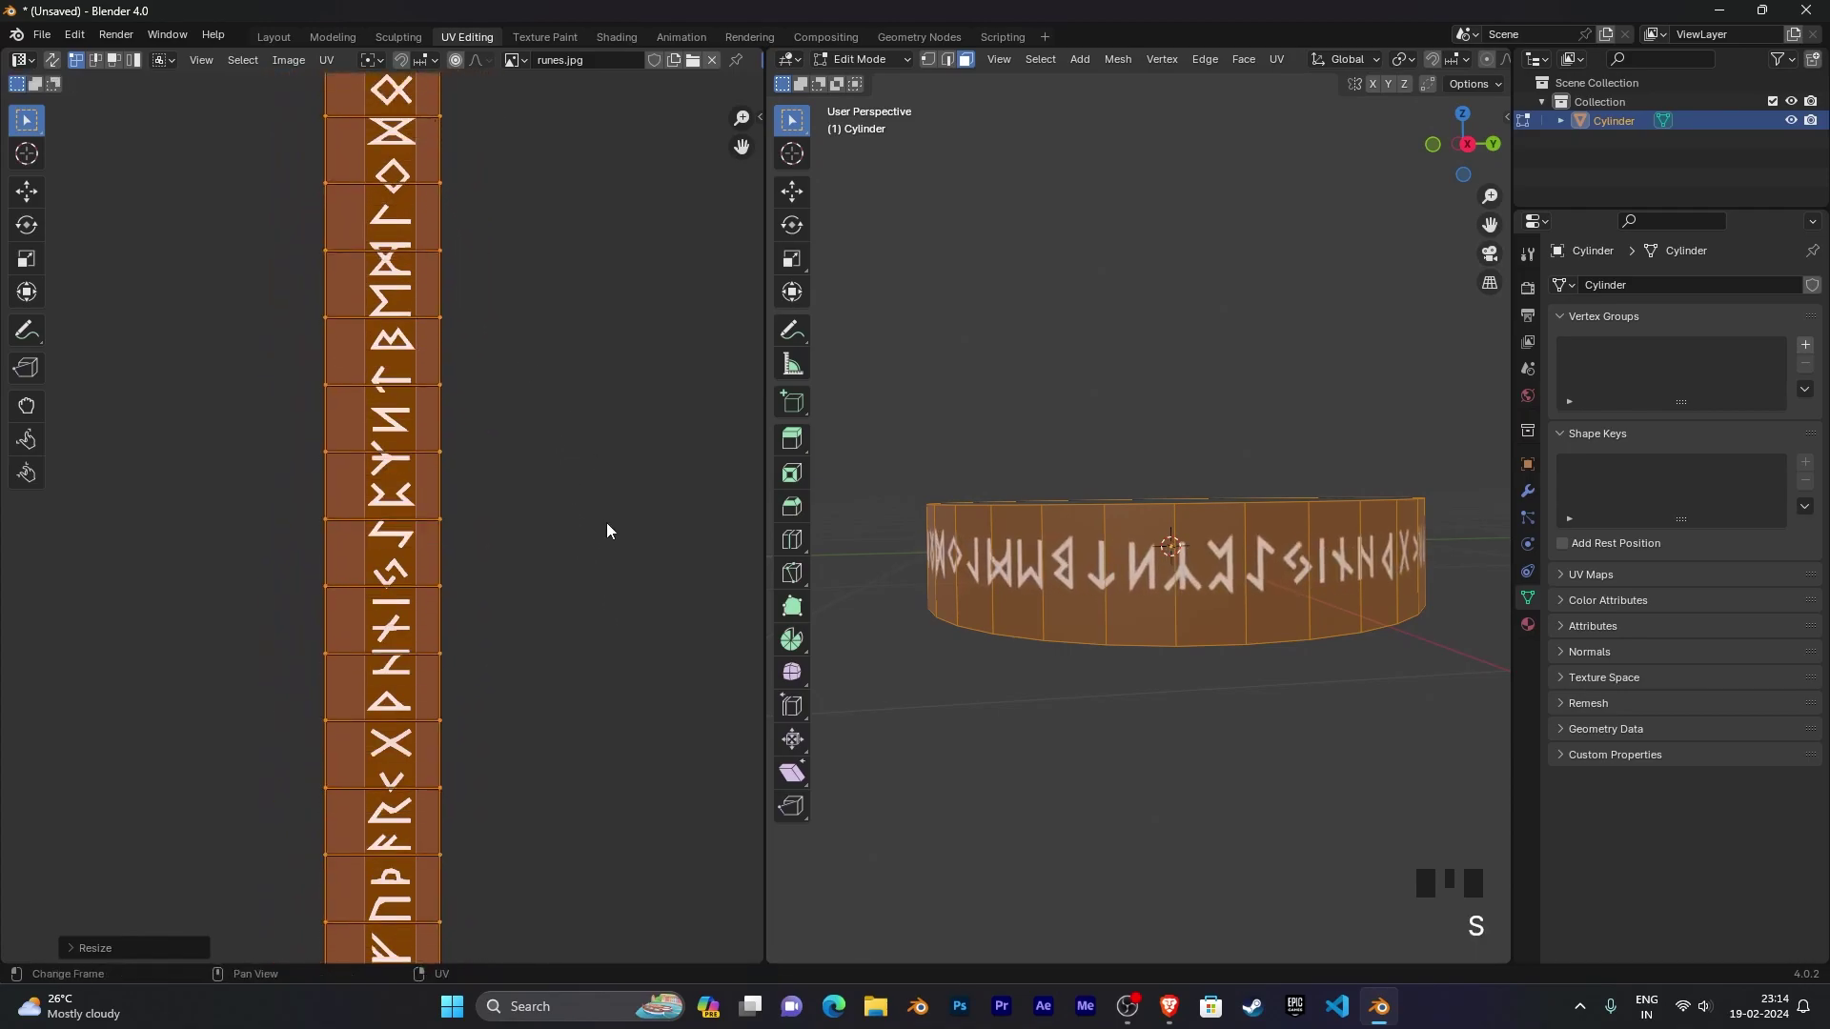
{"action": "key", "text": "s"}
{"action": "key", "text": "x"}
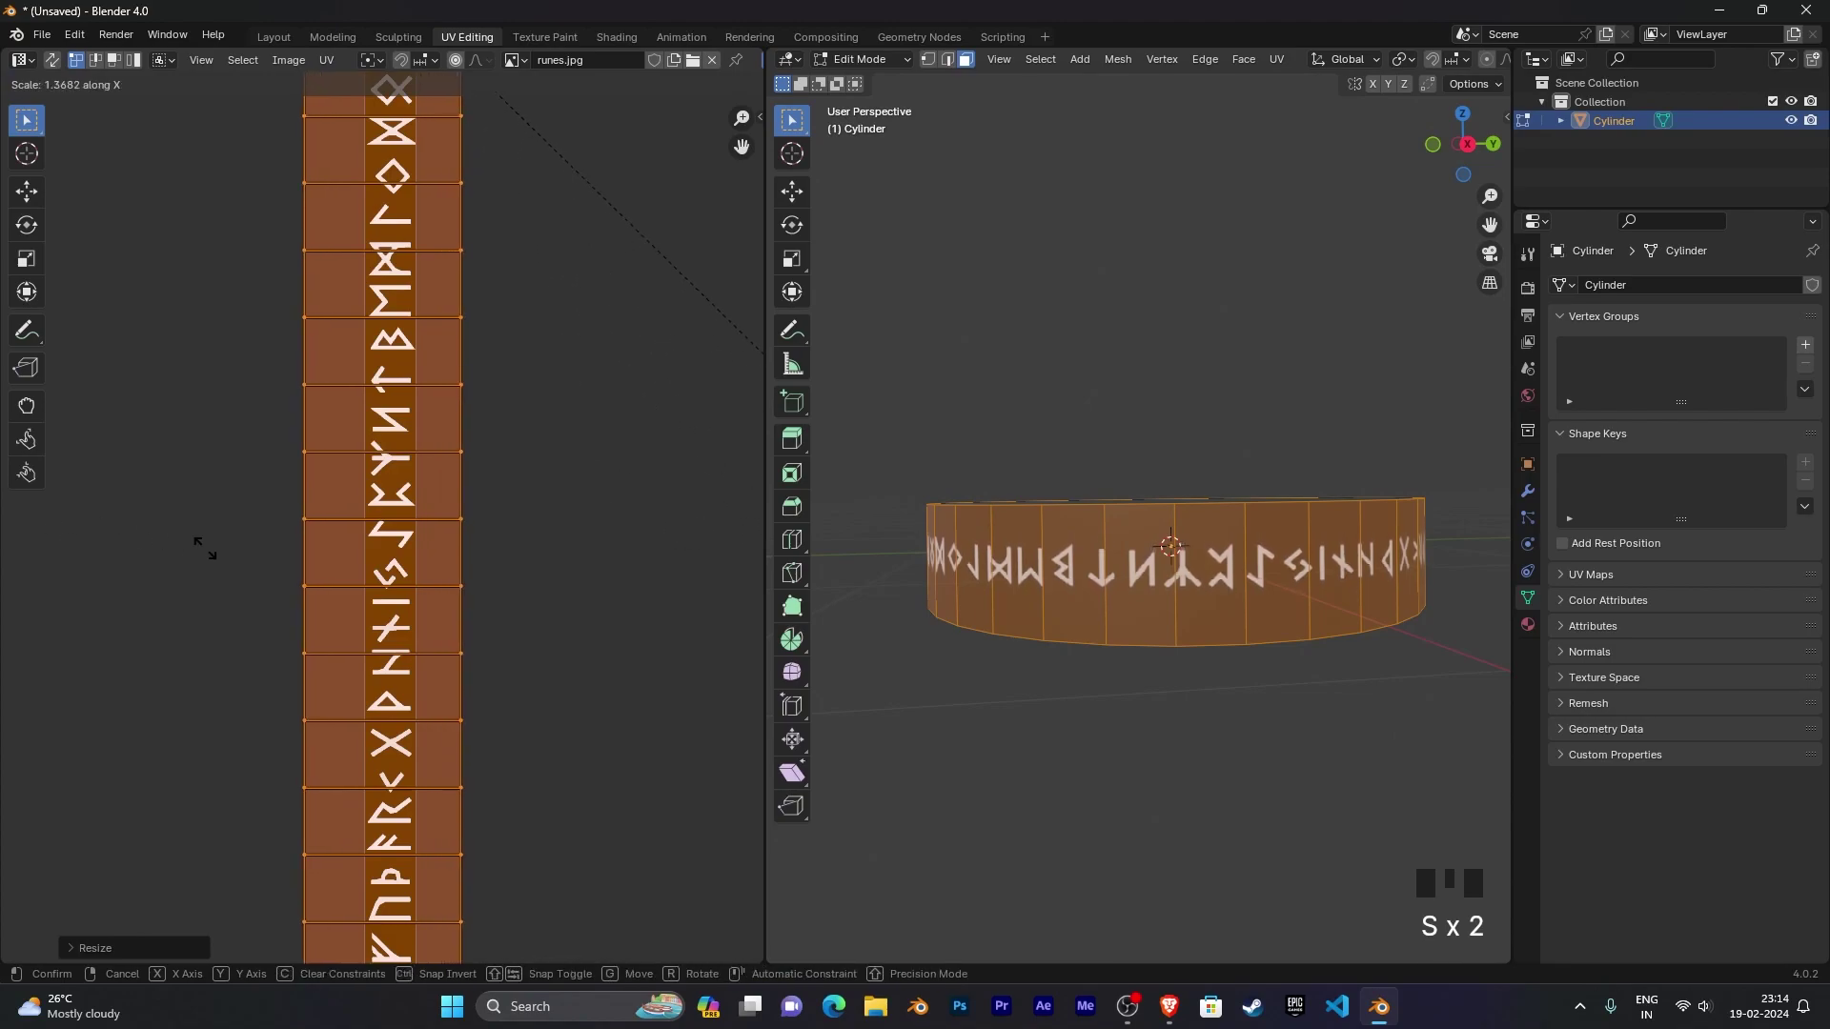
{"action": "left_click", "coordinate": [401, 627]}
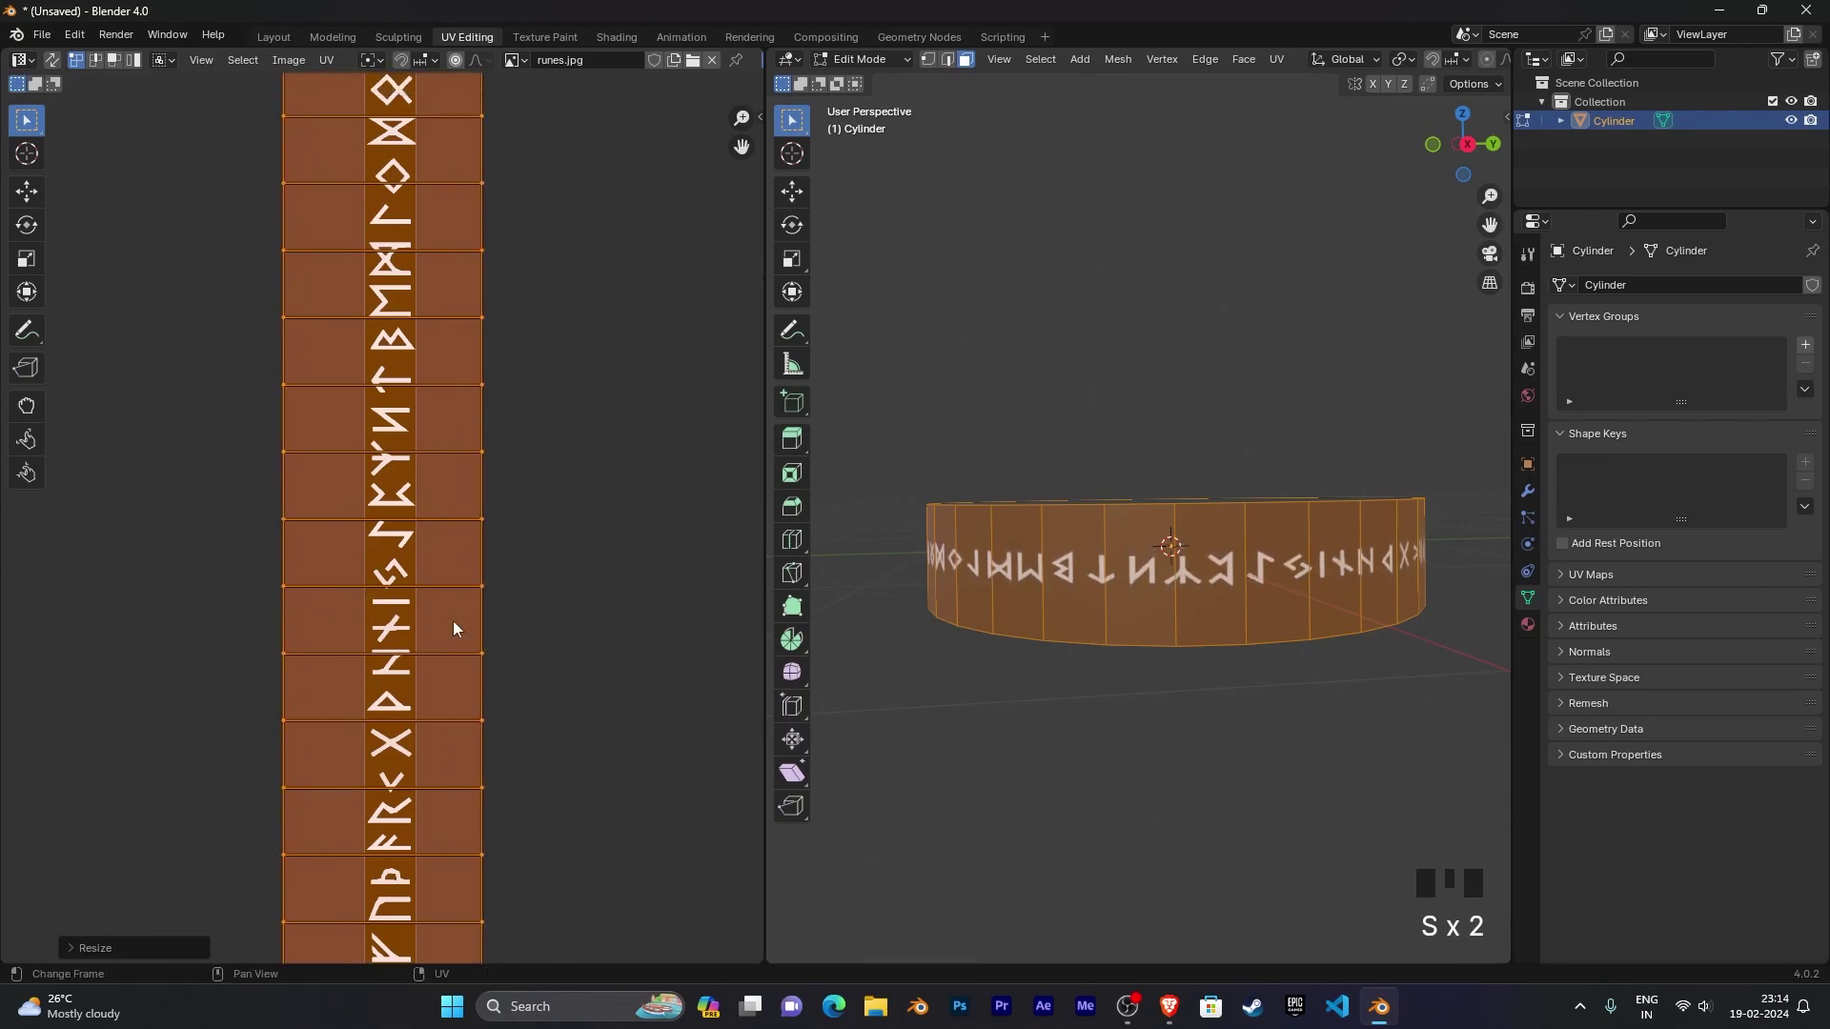
Step: Examine the runes texture around the cylinder's side and on both caps in the Shading workspace's material preview
{"action": "scroll", "coordinate": [1110, 610], "scroll_direction": "down", "scroll_amount": 5}
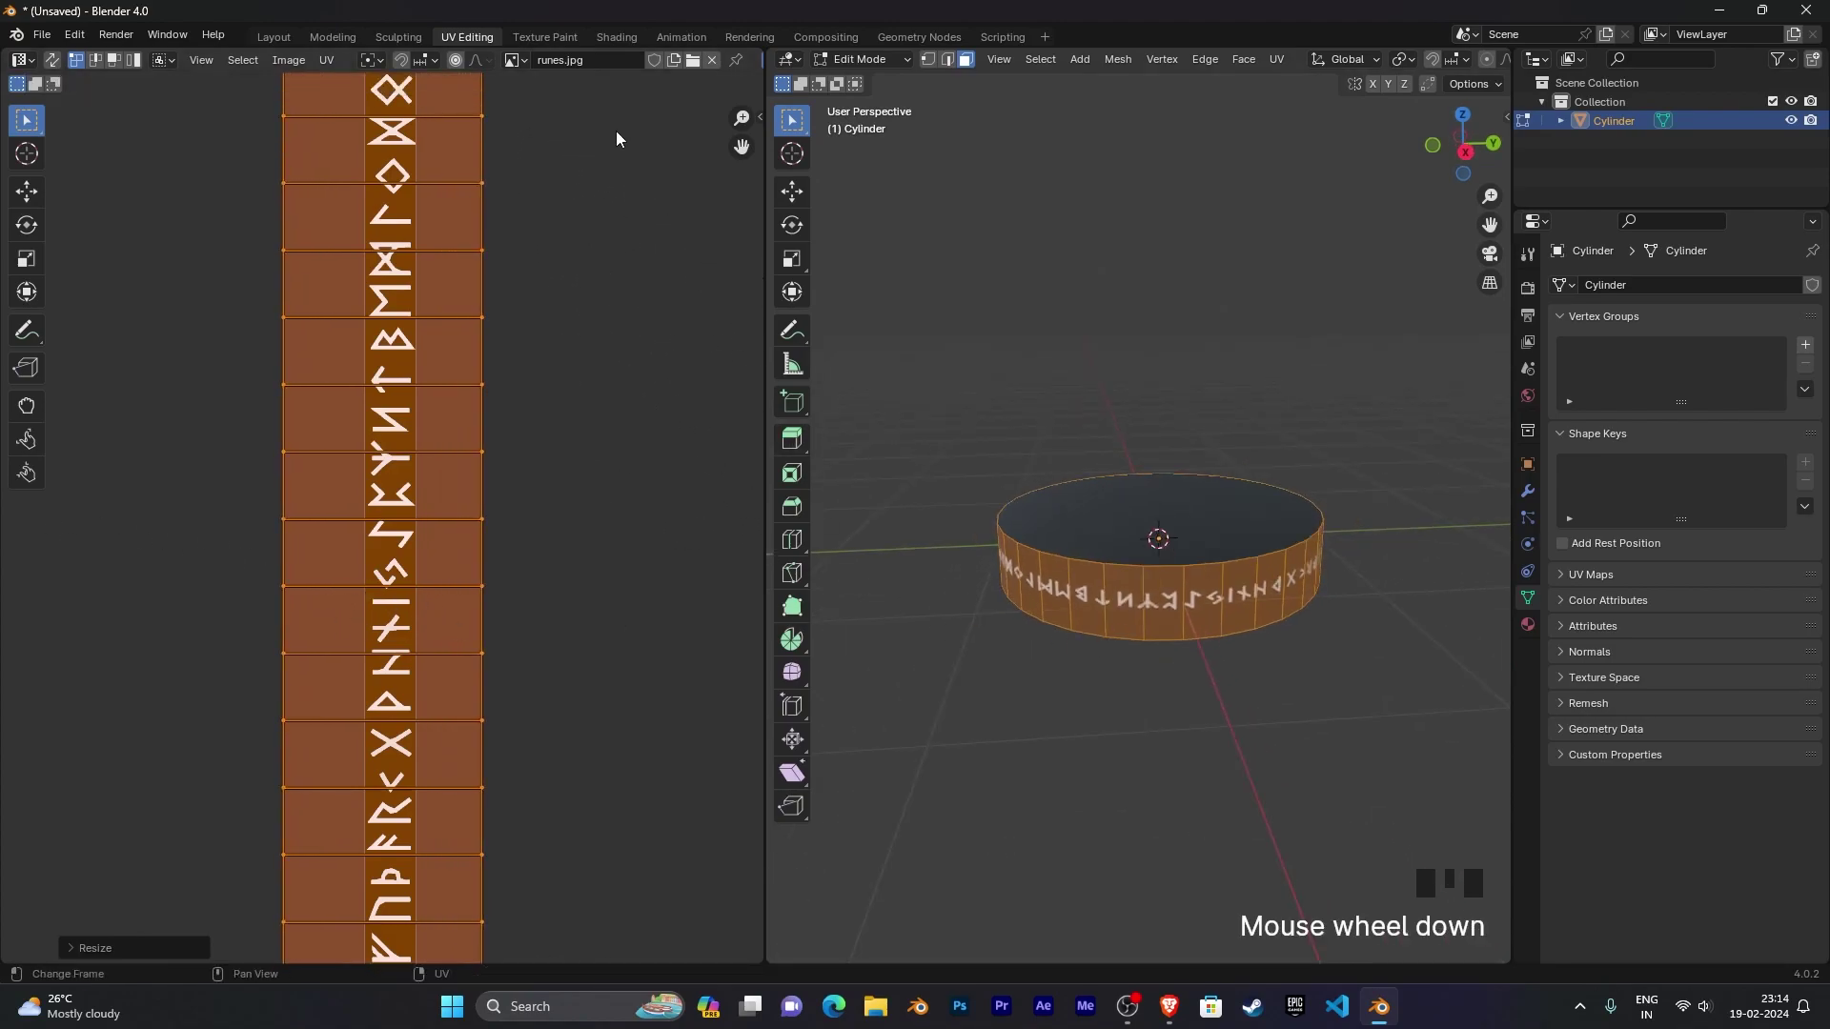
{"action": "left_click", "coordinate": [617, 36]}
{"action": "scroll", "coordinate": [1005, 404], "scroll_direction": "down", "scroll_amount": 2}
{"action": "mouse_move", "coordinate": [1004, 404]}
{"action": "middle_mouse_down"}
{"action": "mouse_move", "coordinate": [838, 299]}
{"action": "mouse_move", "coordinate": [810, 301]}
{"action": "mouse_move", "coordinate": [934, 357]}
{"action": "mouse_move", "coordinate": [930, 450]}
{"action": "middle_mouse_up"}
{"action": "scroll", "coordinate": [810, 301], "scroll_direction": "up", "scroll_amount": 2}
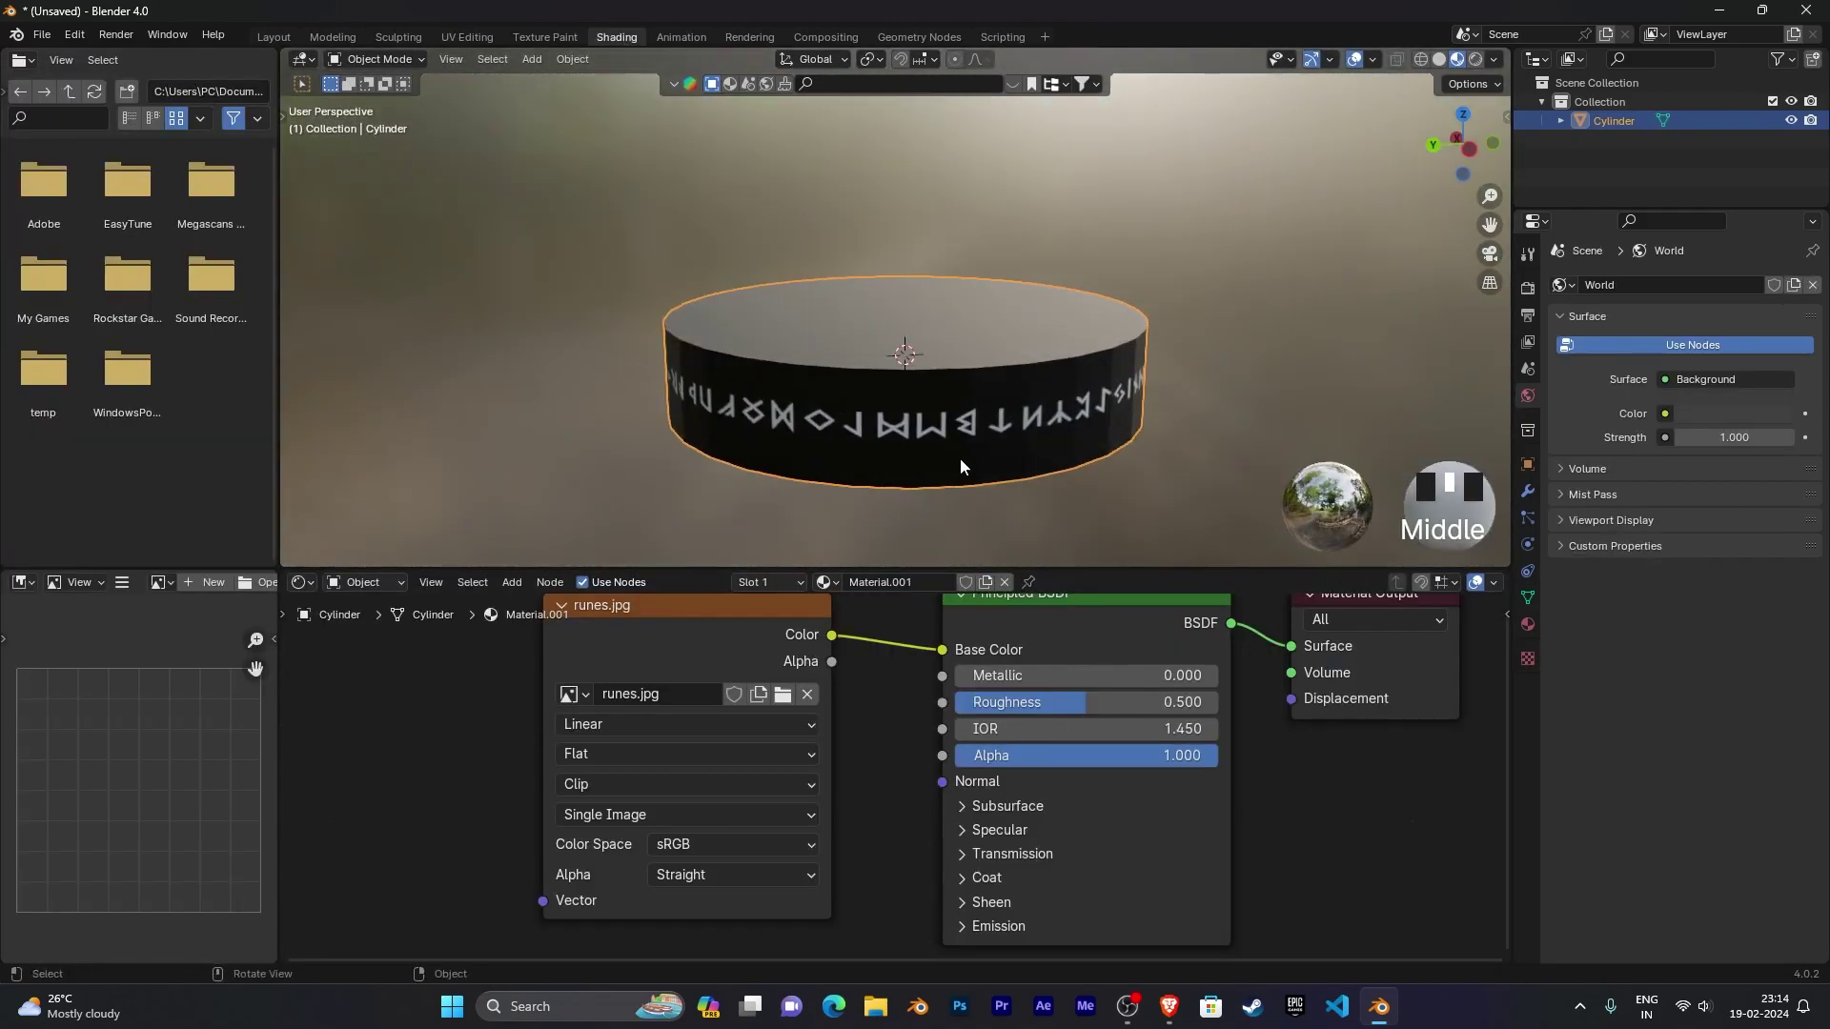
{"action": "middle_click_drag", "start_coordinate": [1129, 441], "coordinate": [796, 474]}
{"action": "scroll", "coordinate": [997, 435], "scroll_direction": "up", "scroll_amount": 3}
{"action": "scroll", "coordinate": [619, 379], "scroll_direction": "down", "scroll_amount": 5}
{"action": "middle_click_drag", "start_coordinate": [1084, 405], "coordinate": [1092, 445]}
{"action": "middle_click_drag", "start_coordinate": [1088, 376], "coordinate": [816, 341], "text": "shift"}
{"action": "middle_click_drag", "start_coordinate": [889, 402], "coordinate": [1008, 284]}
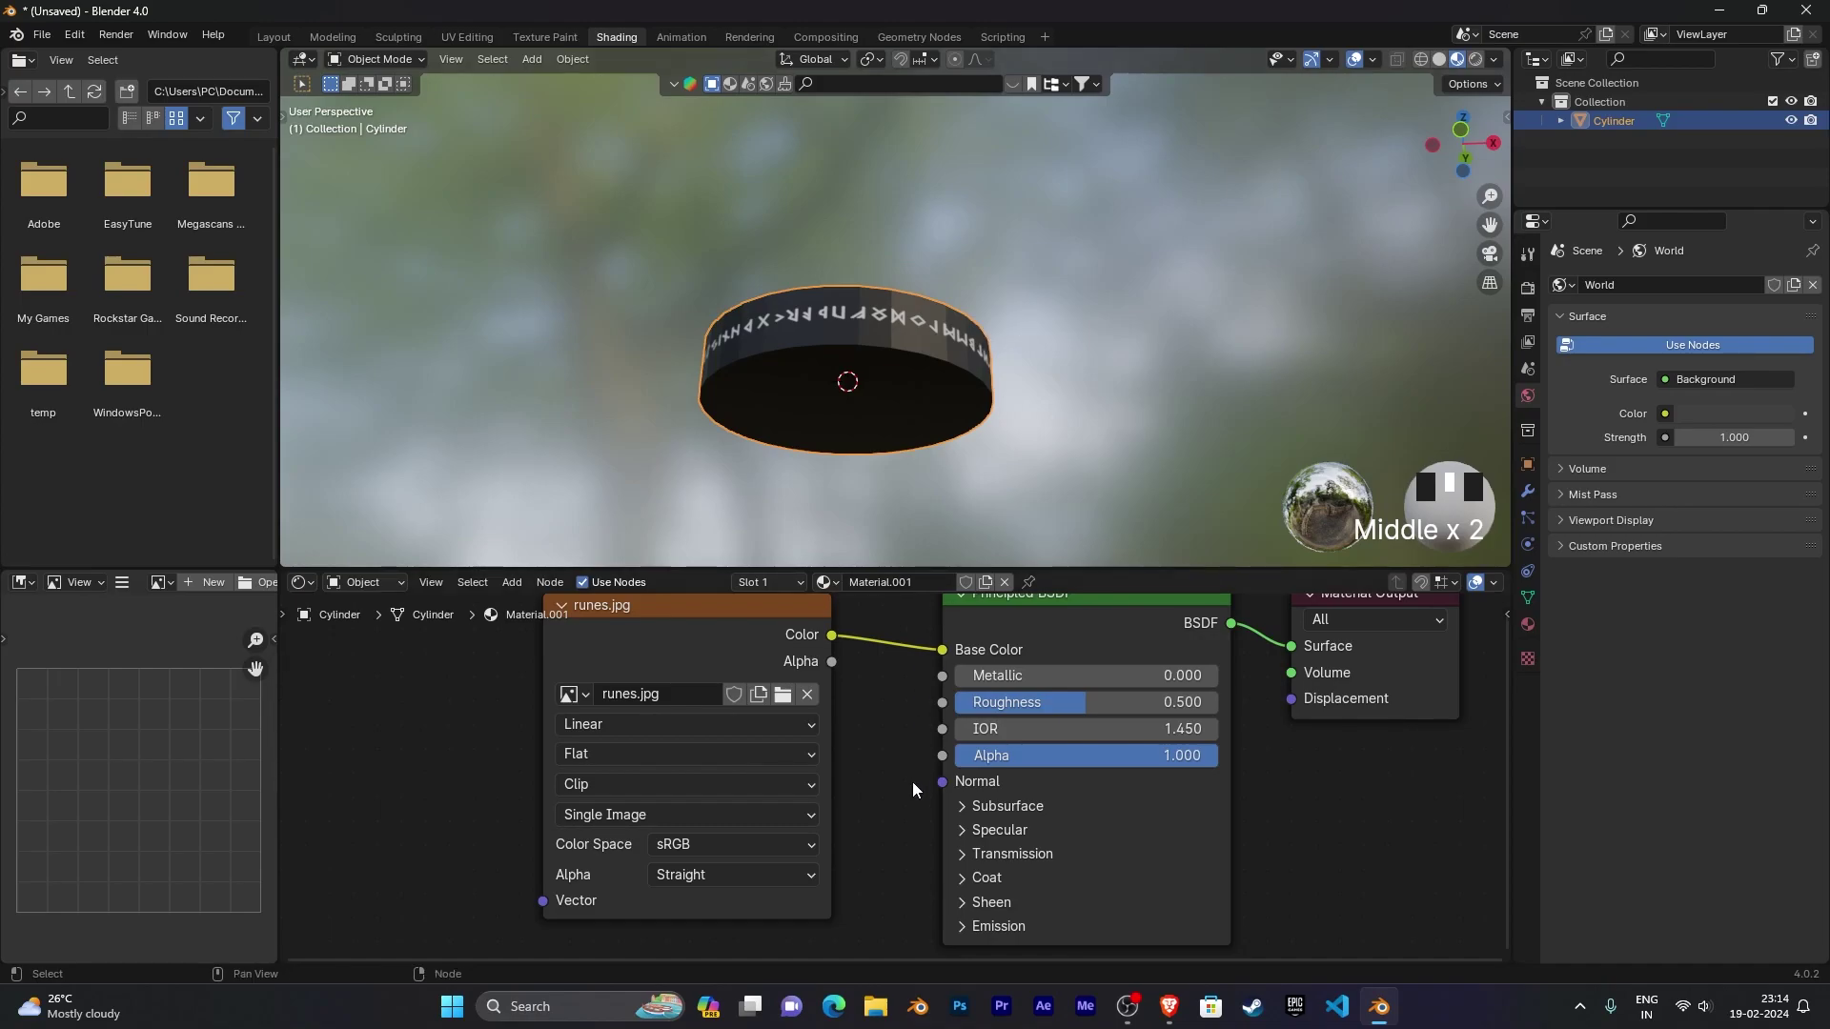
{"action": "scroll", "coordinate": [911, 775], "scroll_direction": "down", "scroll_amount": 1}
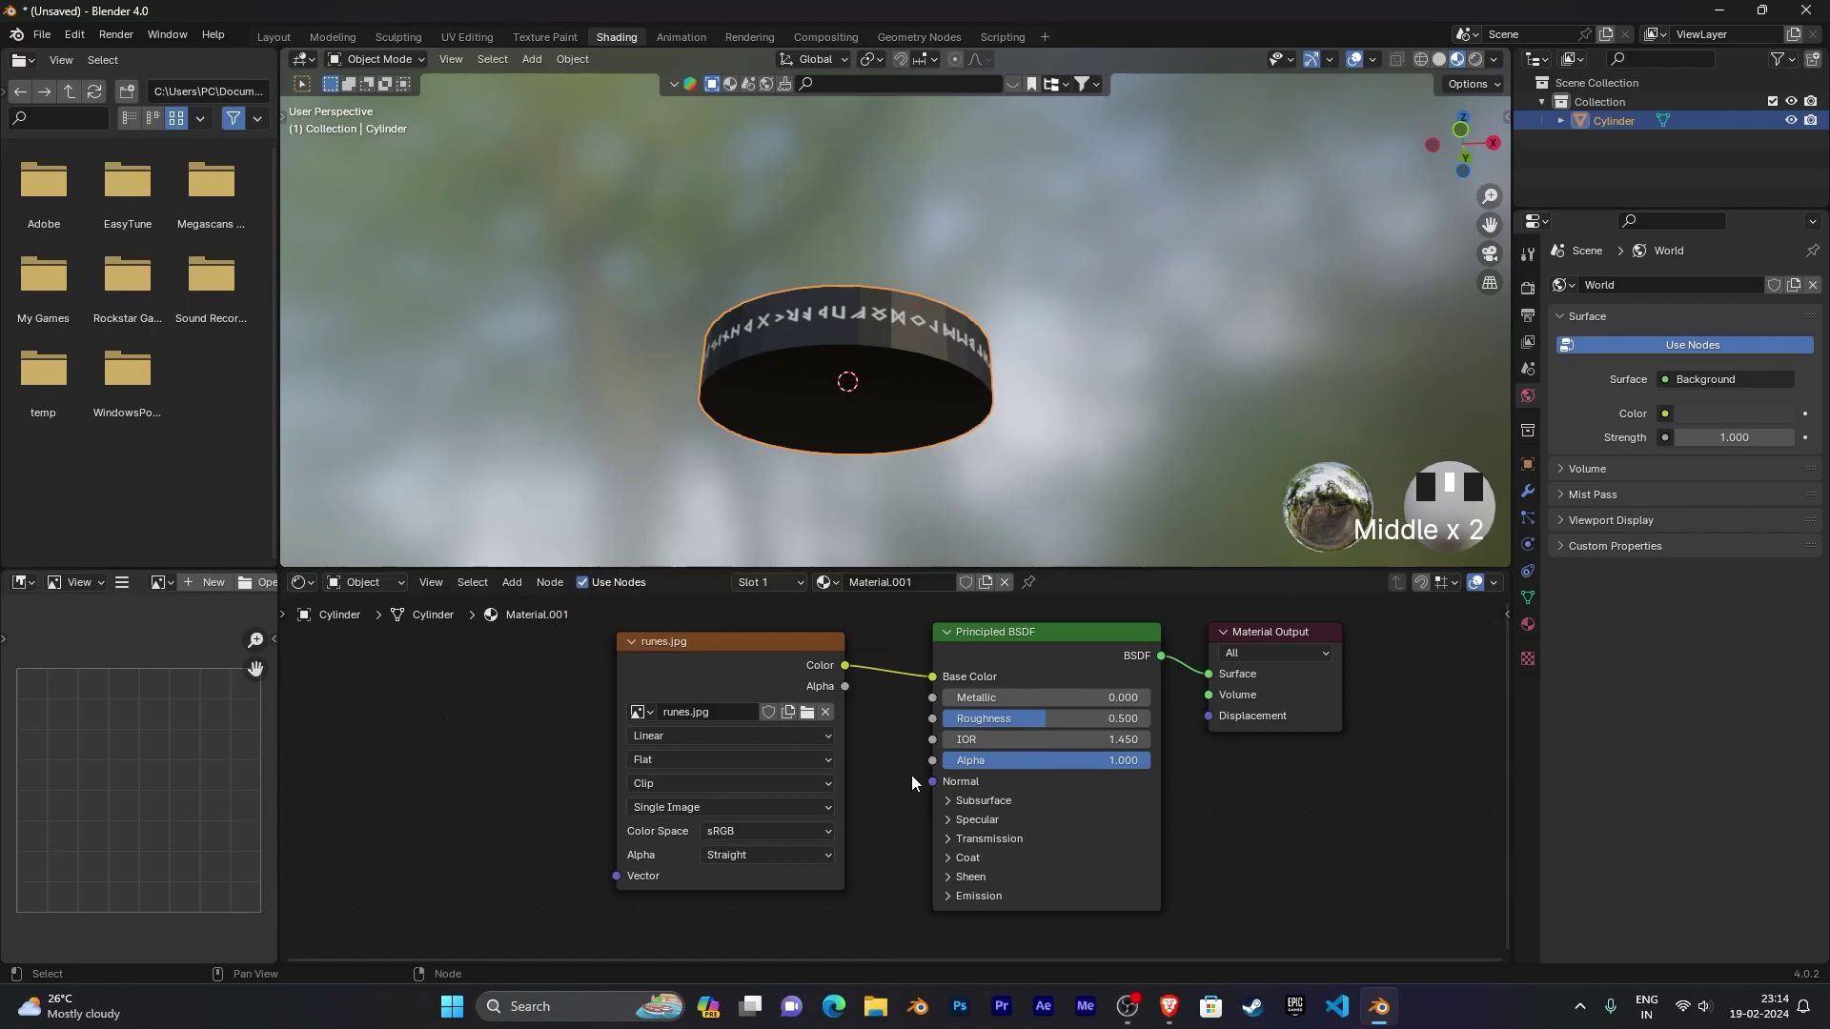
{"action": "middle_click_drag", "start_coordinate": [911, 774], "coordinate": [876, 774]}
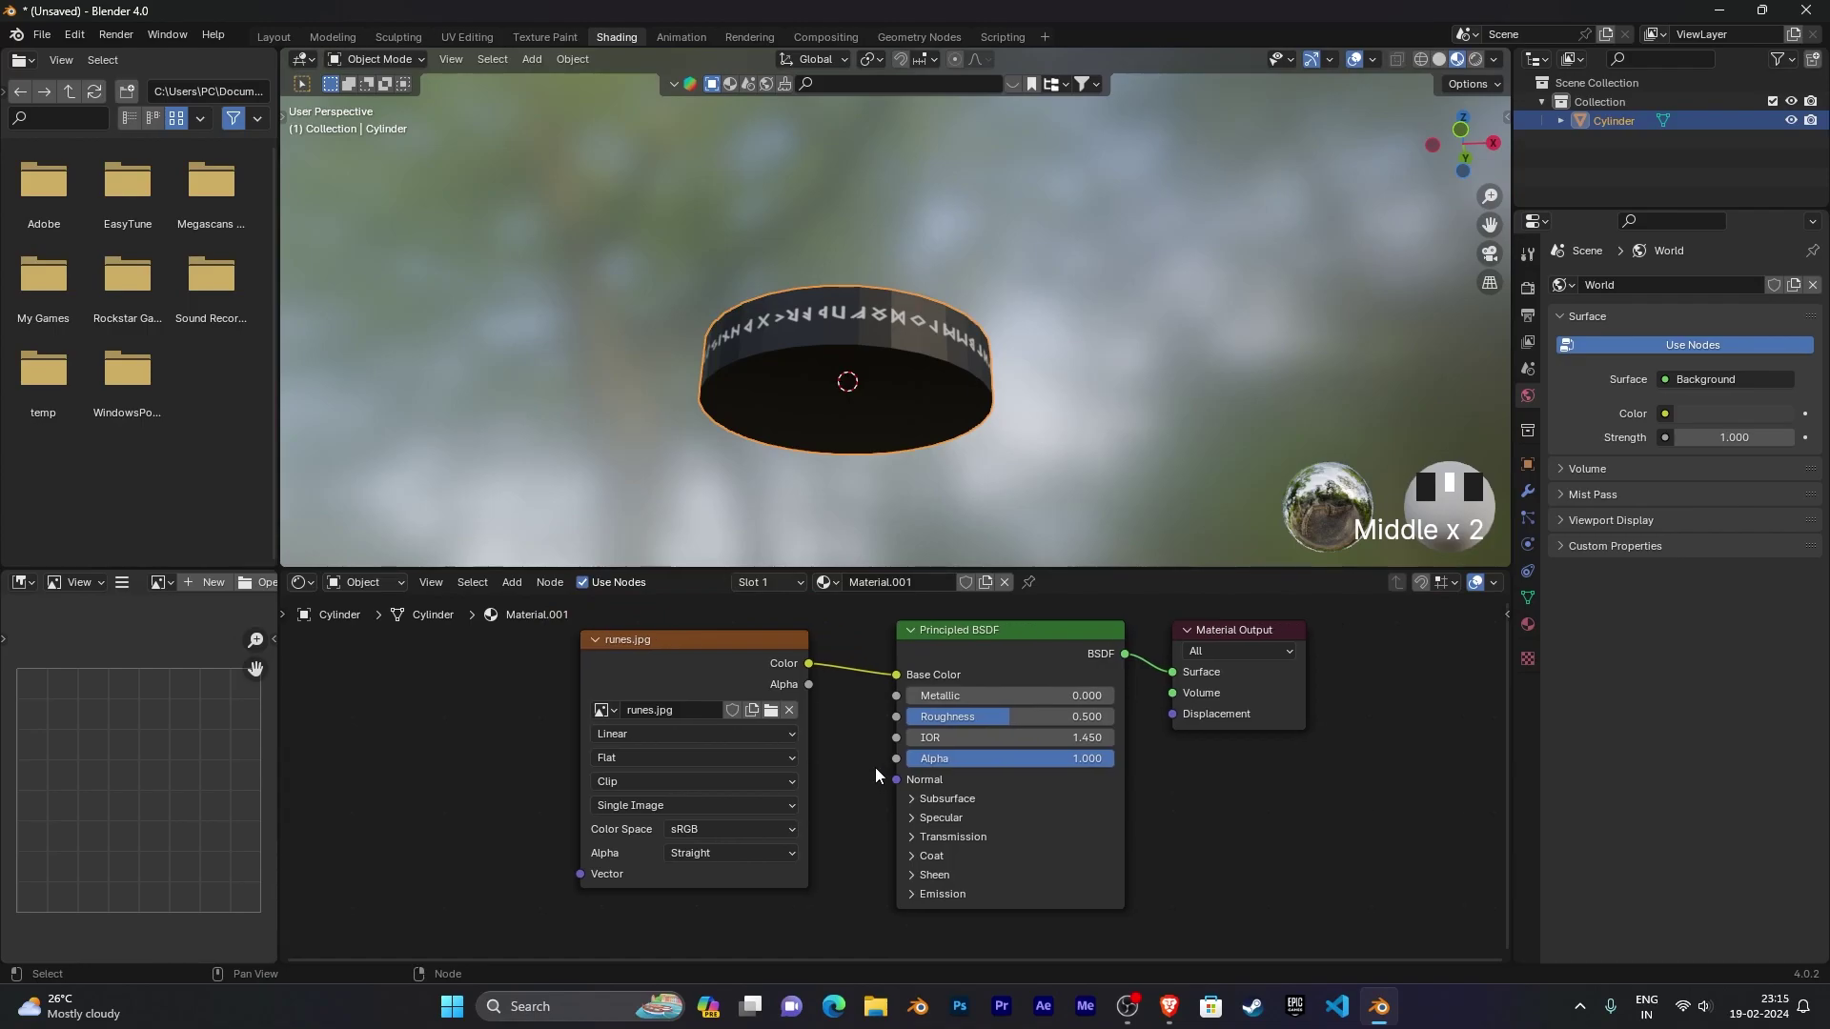
{"action": "scroll", "coordinate": [875, 768], "scroll_direction": "down", "scroll_amount": 1}
{"action": "middle_click_drag", "start_coordinate": [825, 324], "coordinate": [995, 352]}
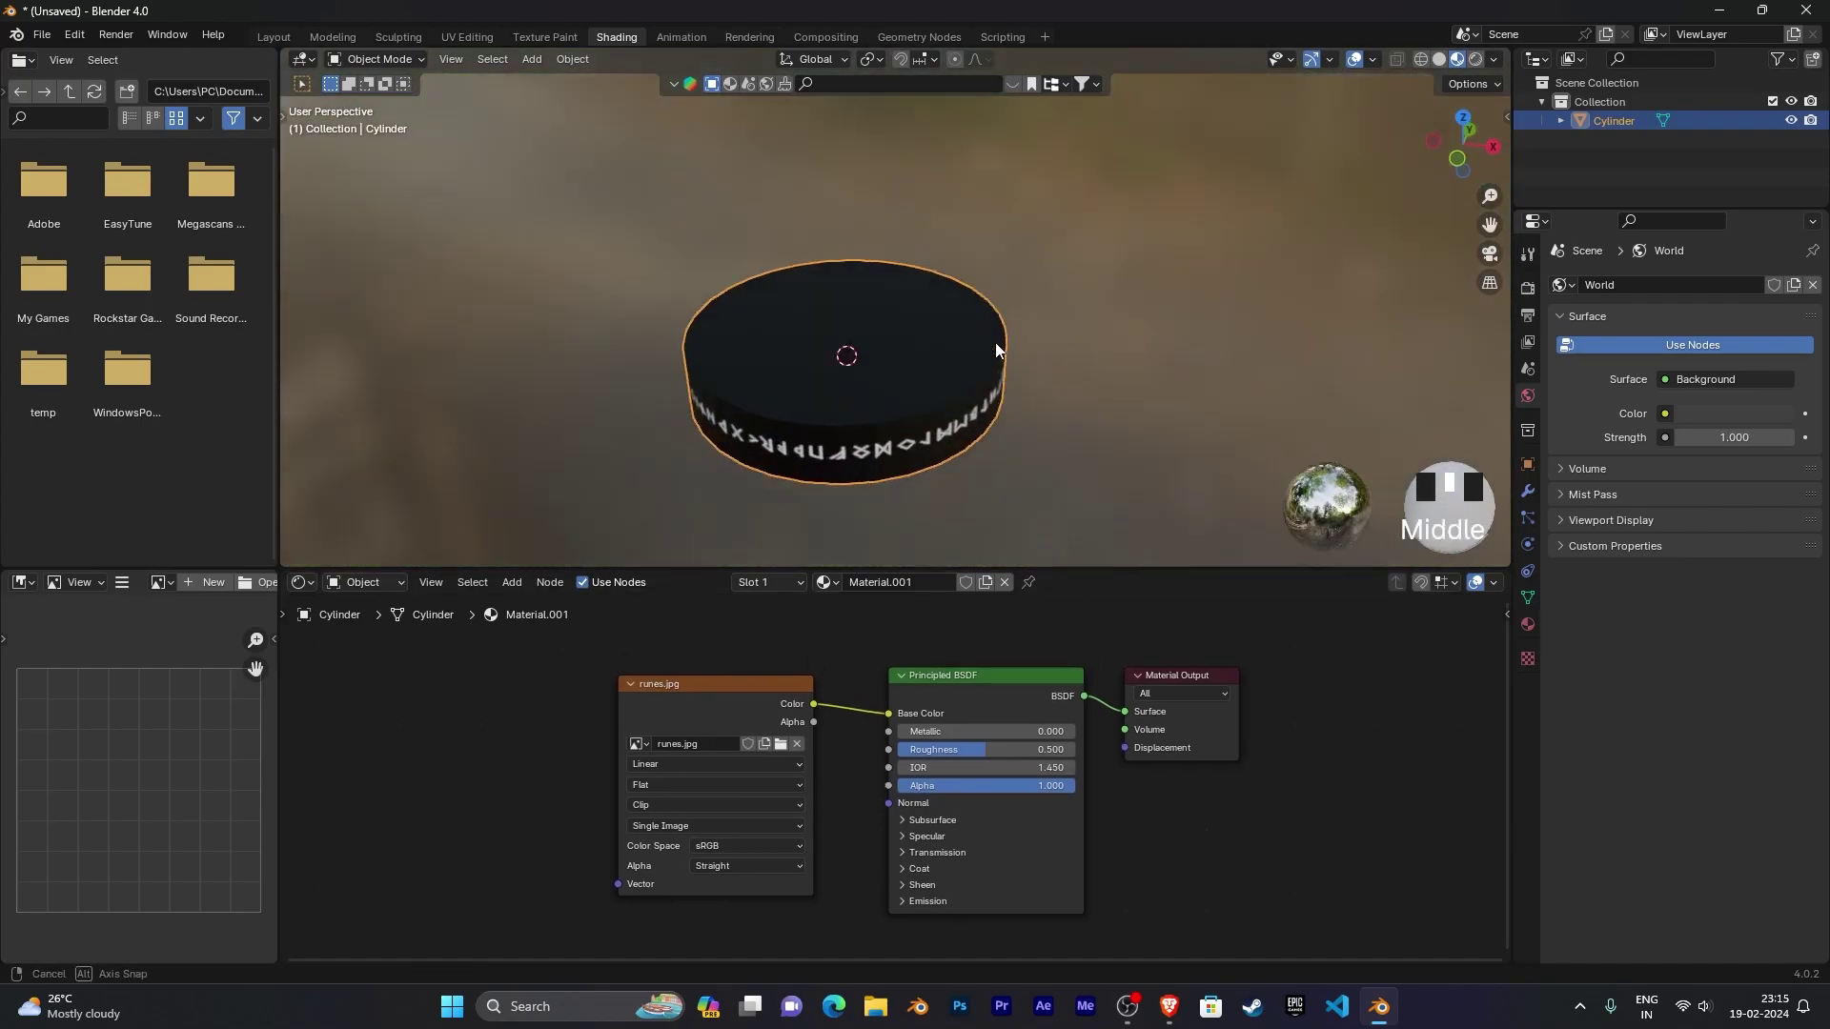
{"action": "scroll", "coordinate": [996, 339], "scroll_direction": "up", "scroll_amount": 2}
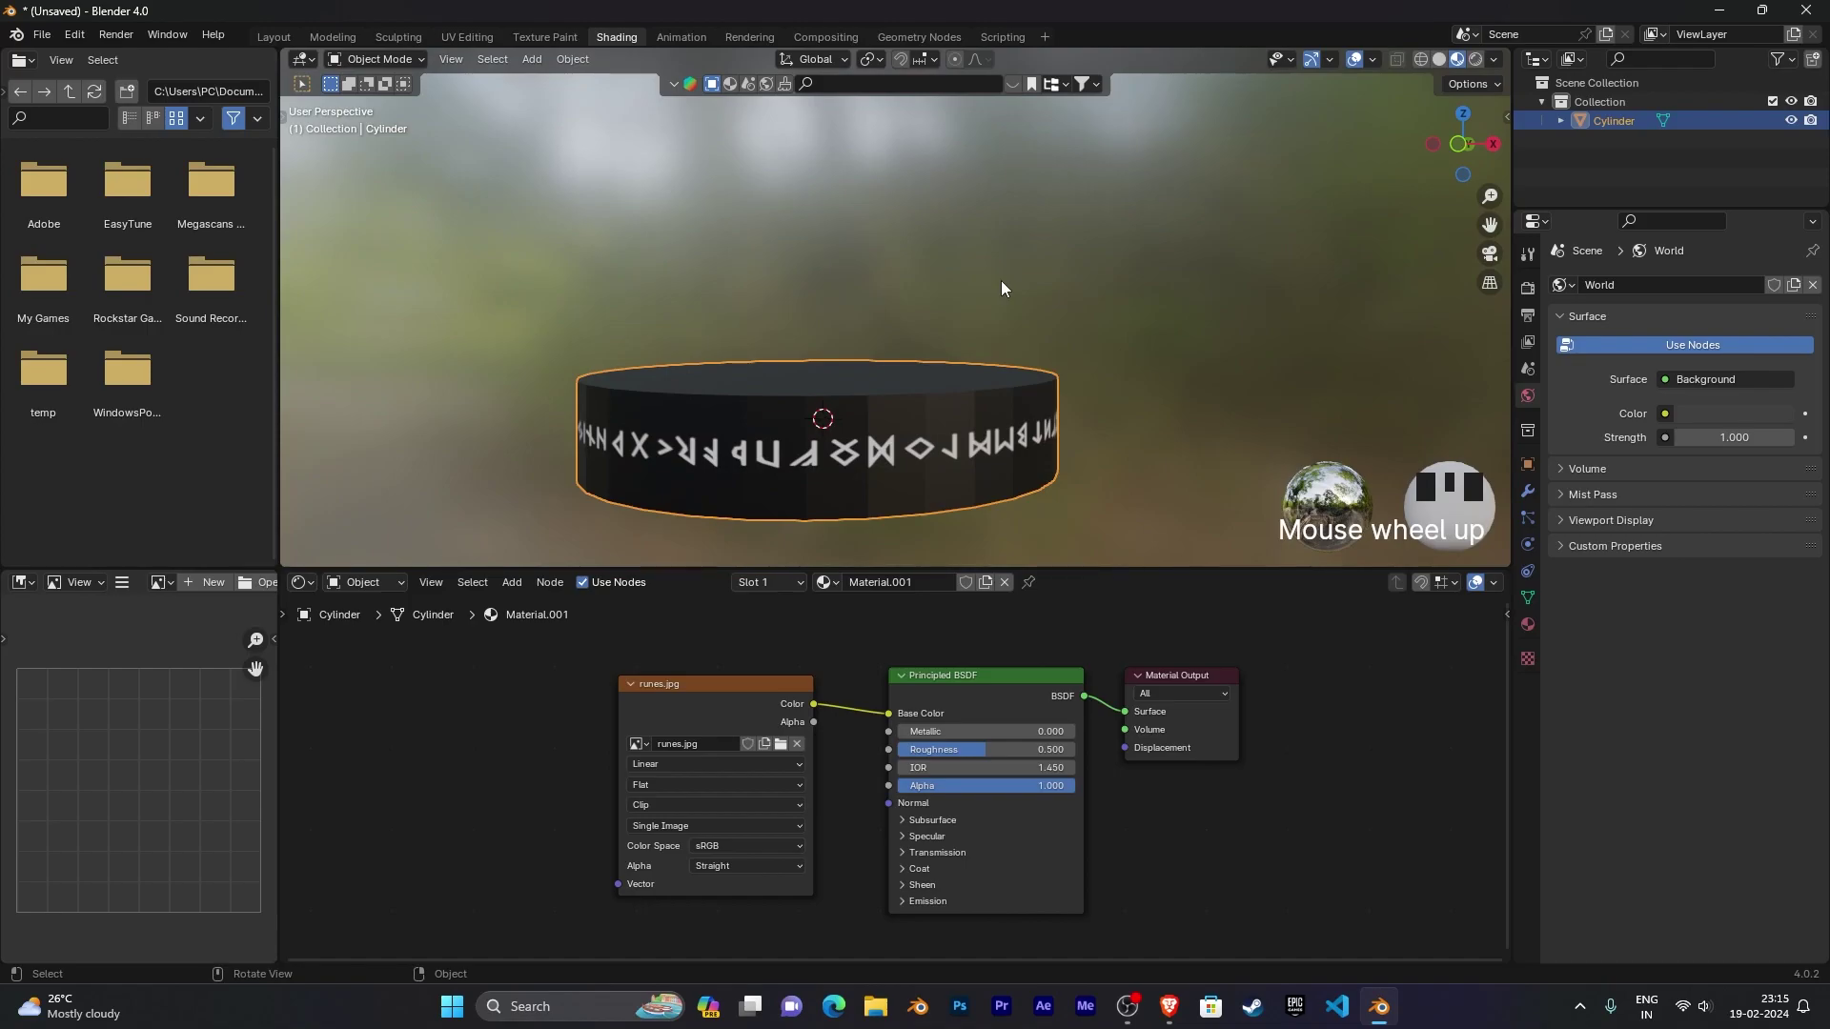
{"action": "middle_click_drag", "start_coordinate": [1095, 372], "coordinate": [1095, 264], "text": "shift"}
{"action": "scroll", "coordinate": [1102, 309], "scroll_direction": "up", "scroll_amount": 2}
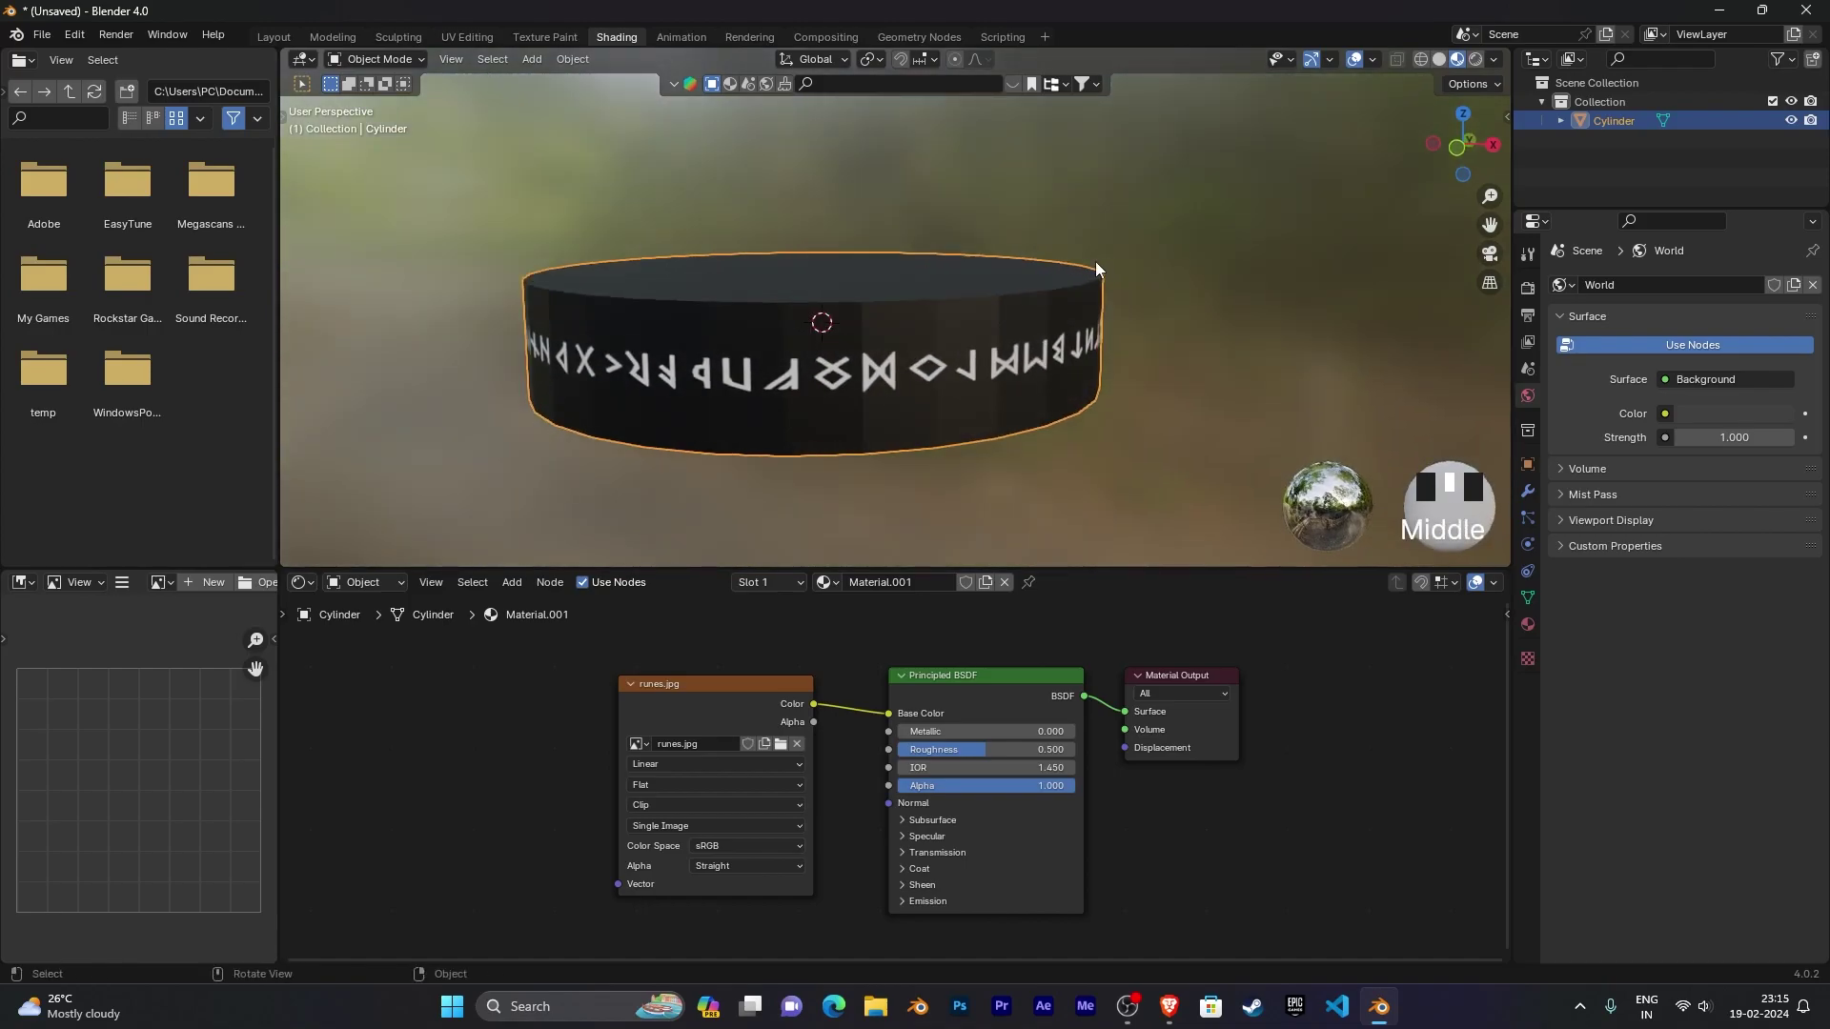
Step: Split the Layout workspace's 3D viewport into two side-by-side areas and turn one into an Image Editor
{"action": "left_click", "coordinate": [280, 36]}
{"action": "scroll", "coordinate": [919, 465], "scroll_direction": "down", "scroll_amount": 3}
{"action": "middle_click_drag", "start_coordinate": [919, 466], "coordinate": [894, 478]}
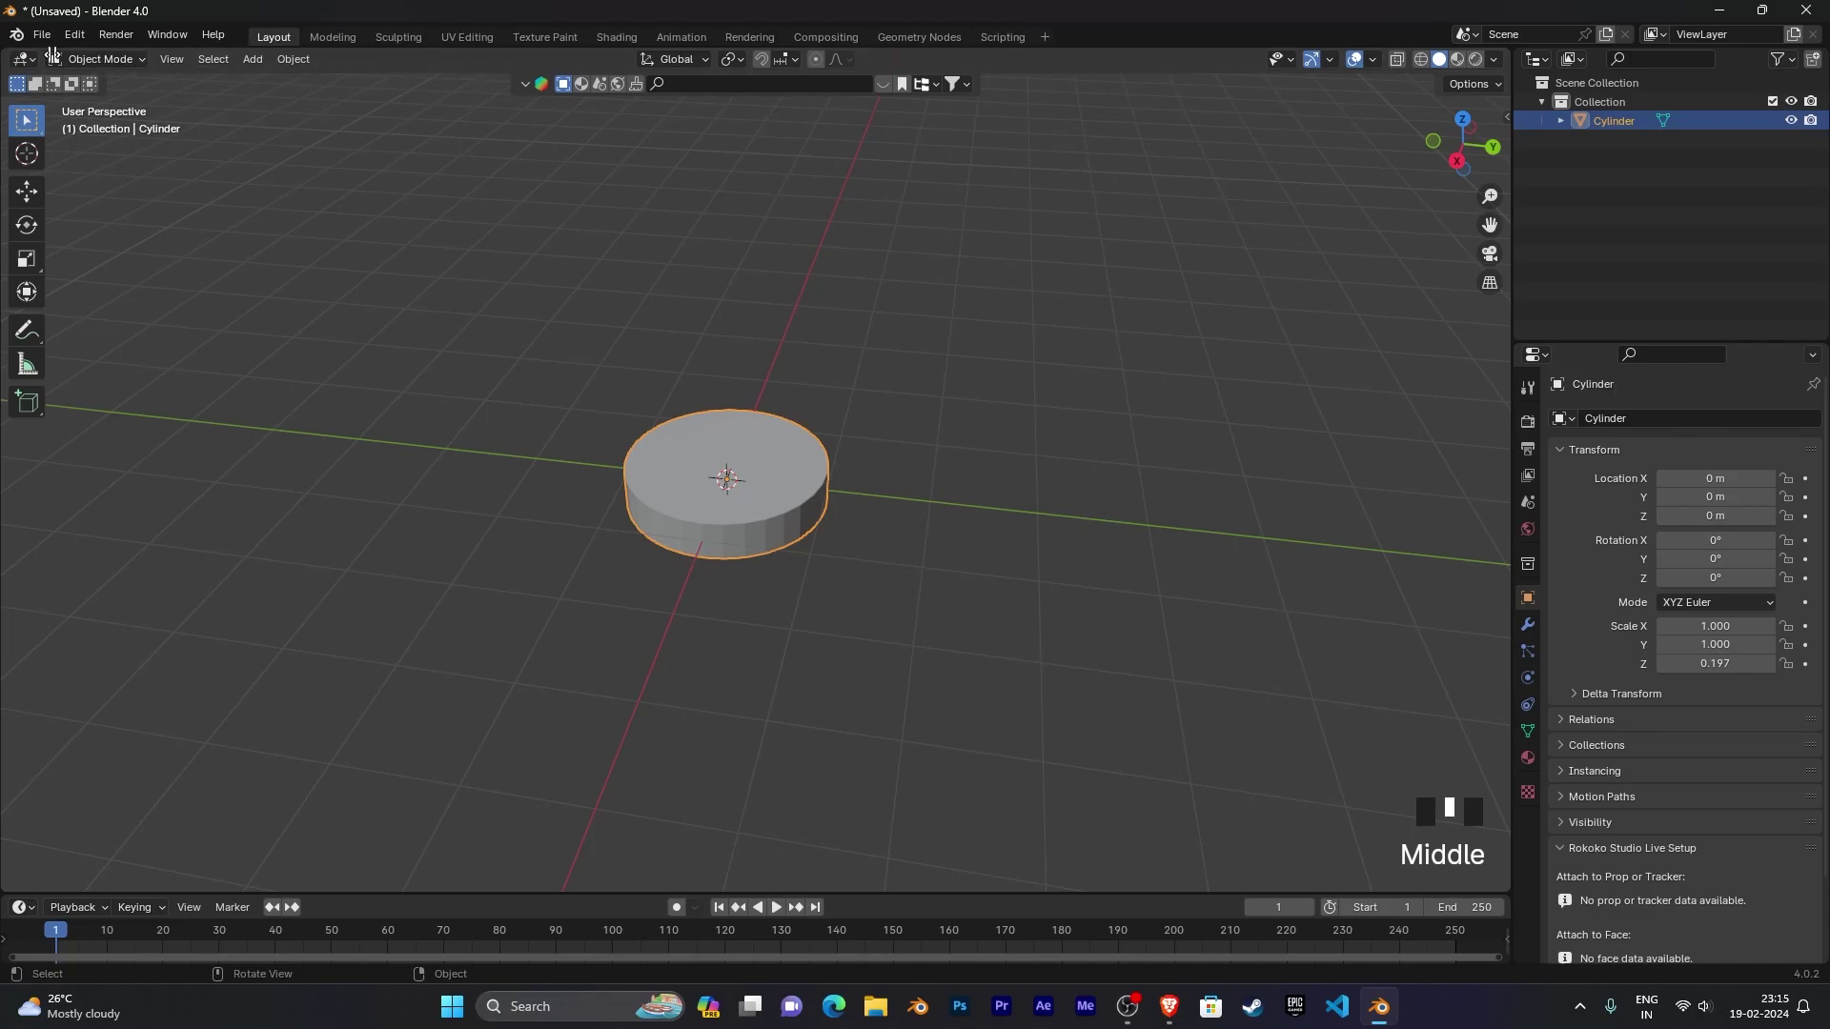
{"action": "left_click_drag", "start_coordinate": [10, 51], "coordinate": [766, 25]}
{"action": "left_click", "coordinate": [23, 59]}
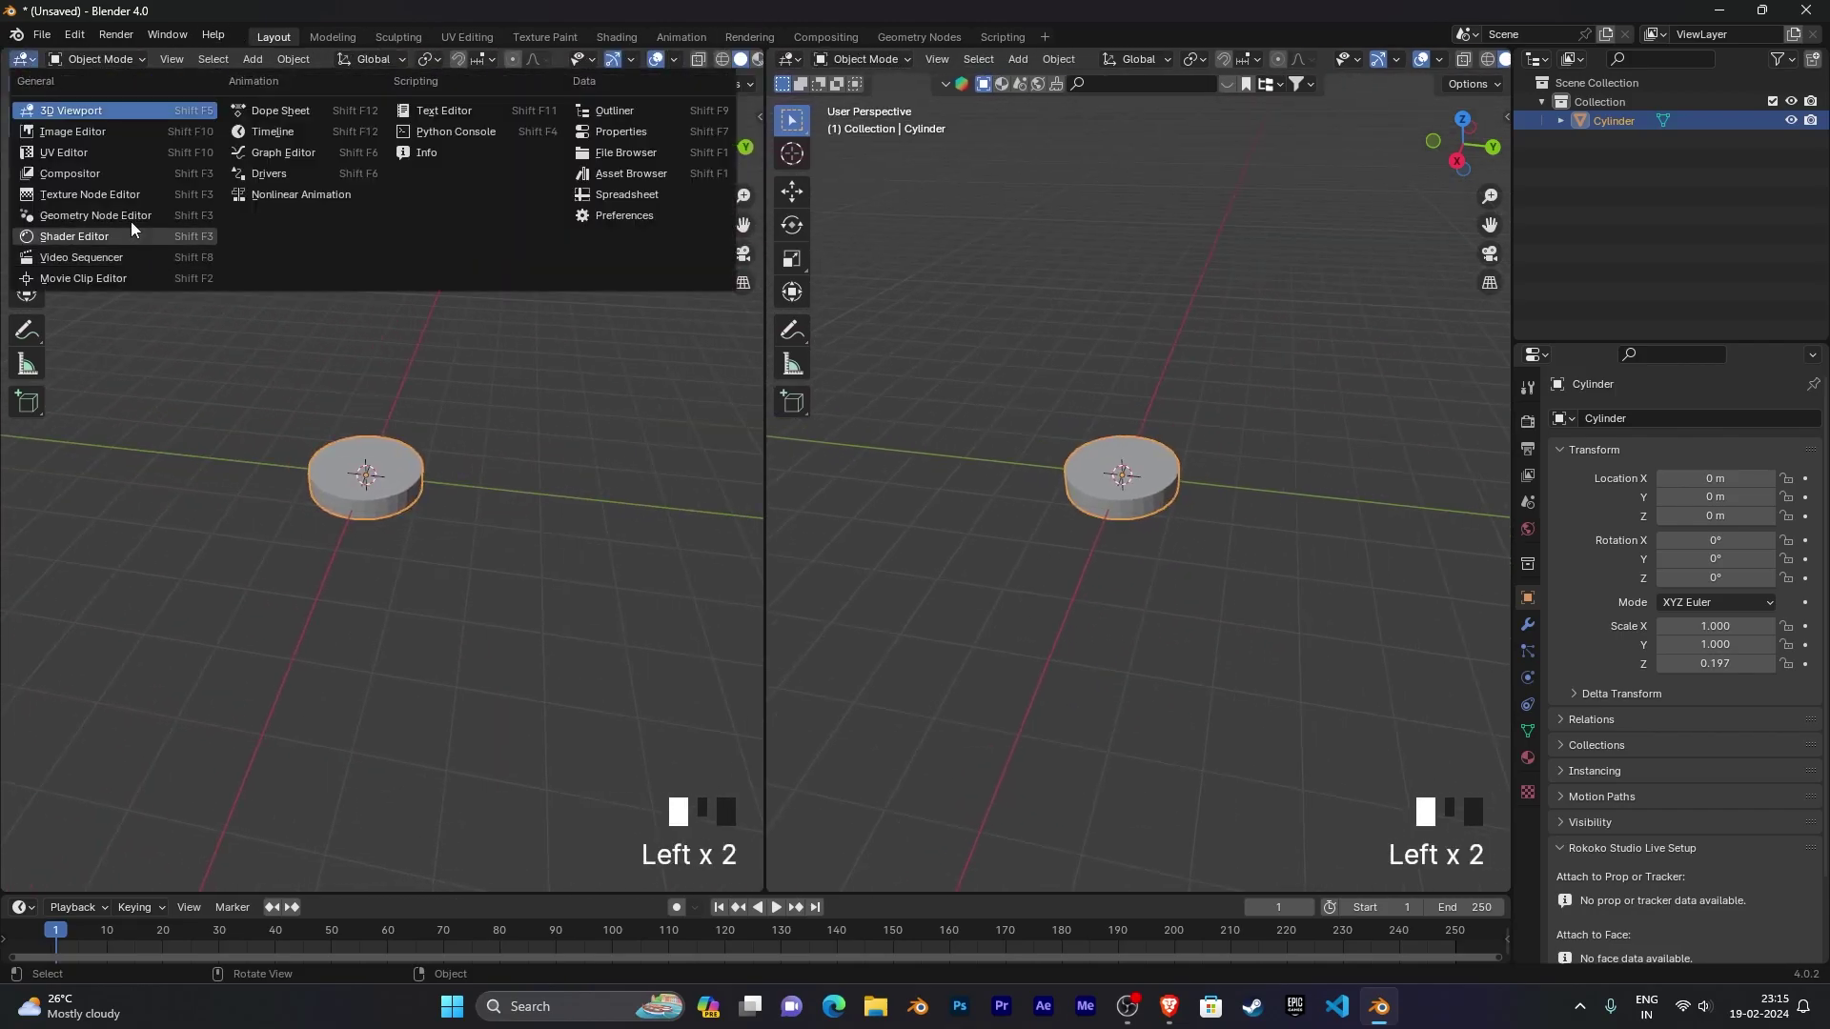
{"action": "left_click", "coordinate": [86, 131]}
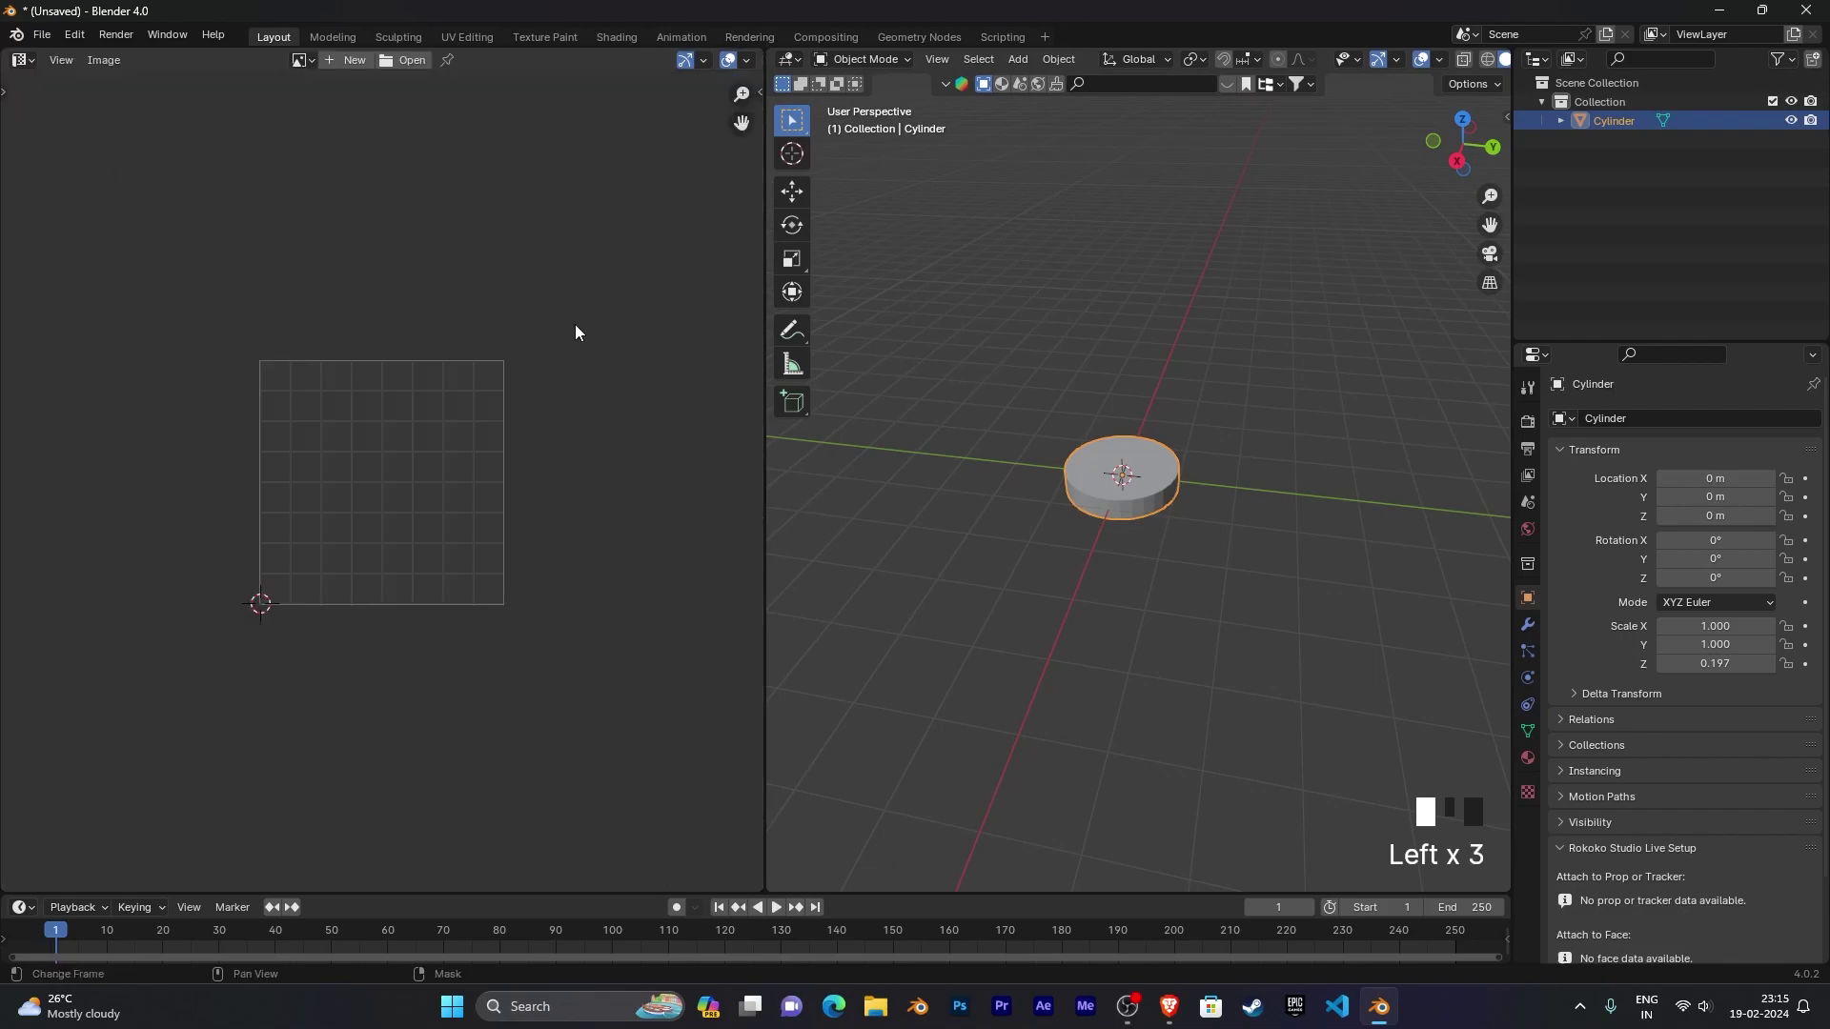
Step: Create a new blank black image named Untitled, 7680 px wide and 4320 px high, with alpha
{"action": "left_click", "coordinate": [339, 62]}
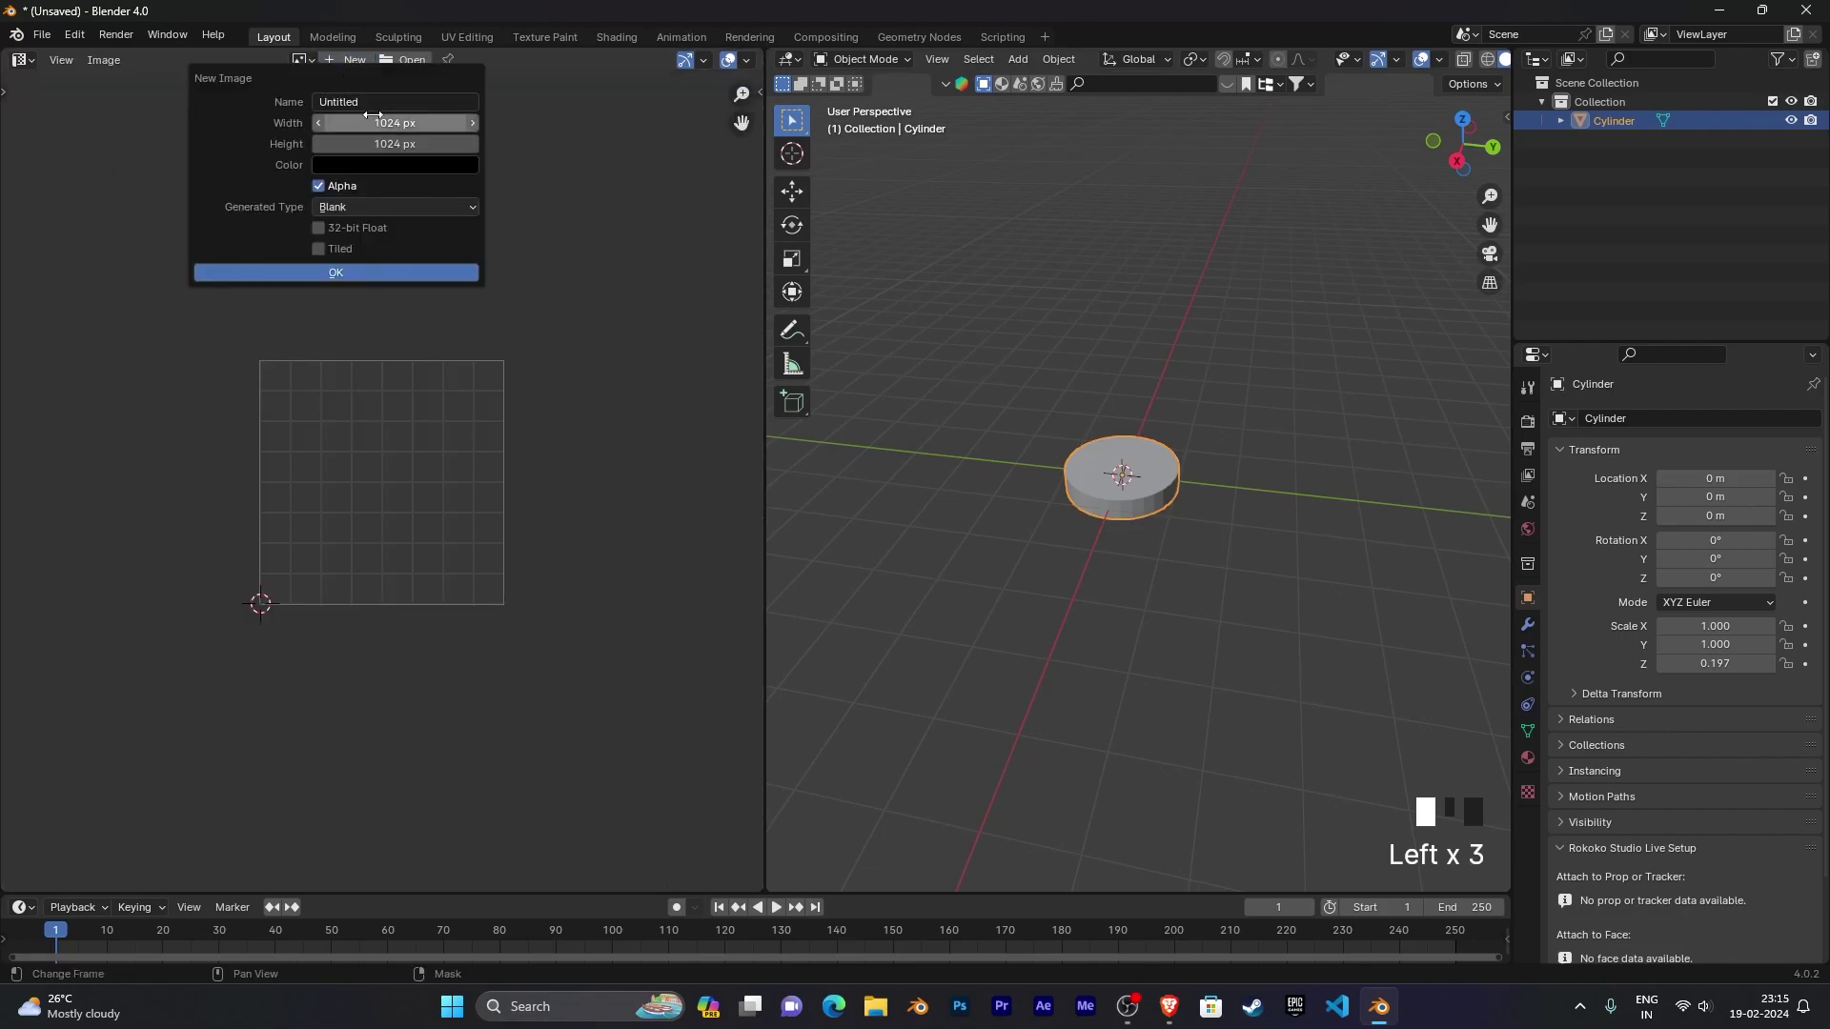
{"action": "left_click", "coordinate": [384, 124]}
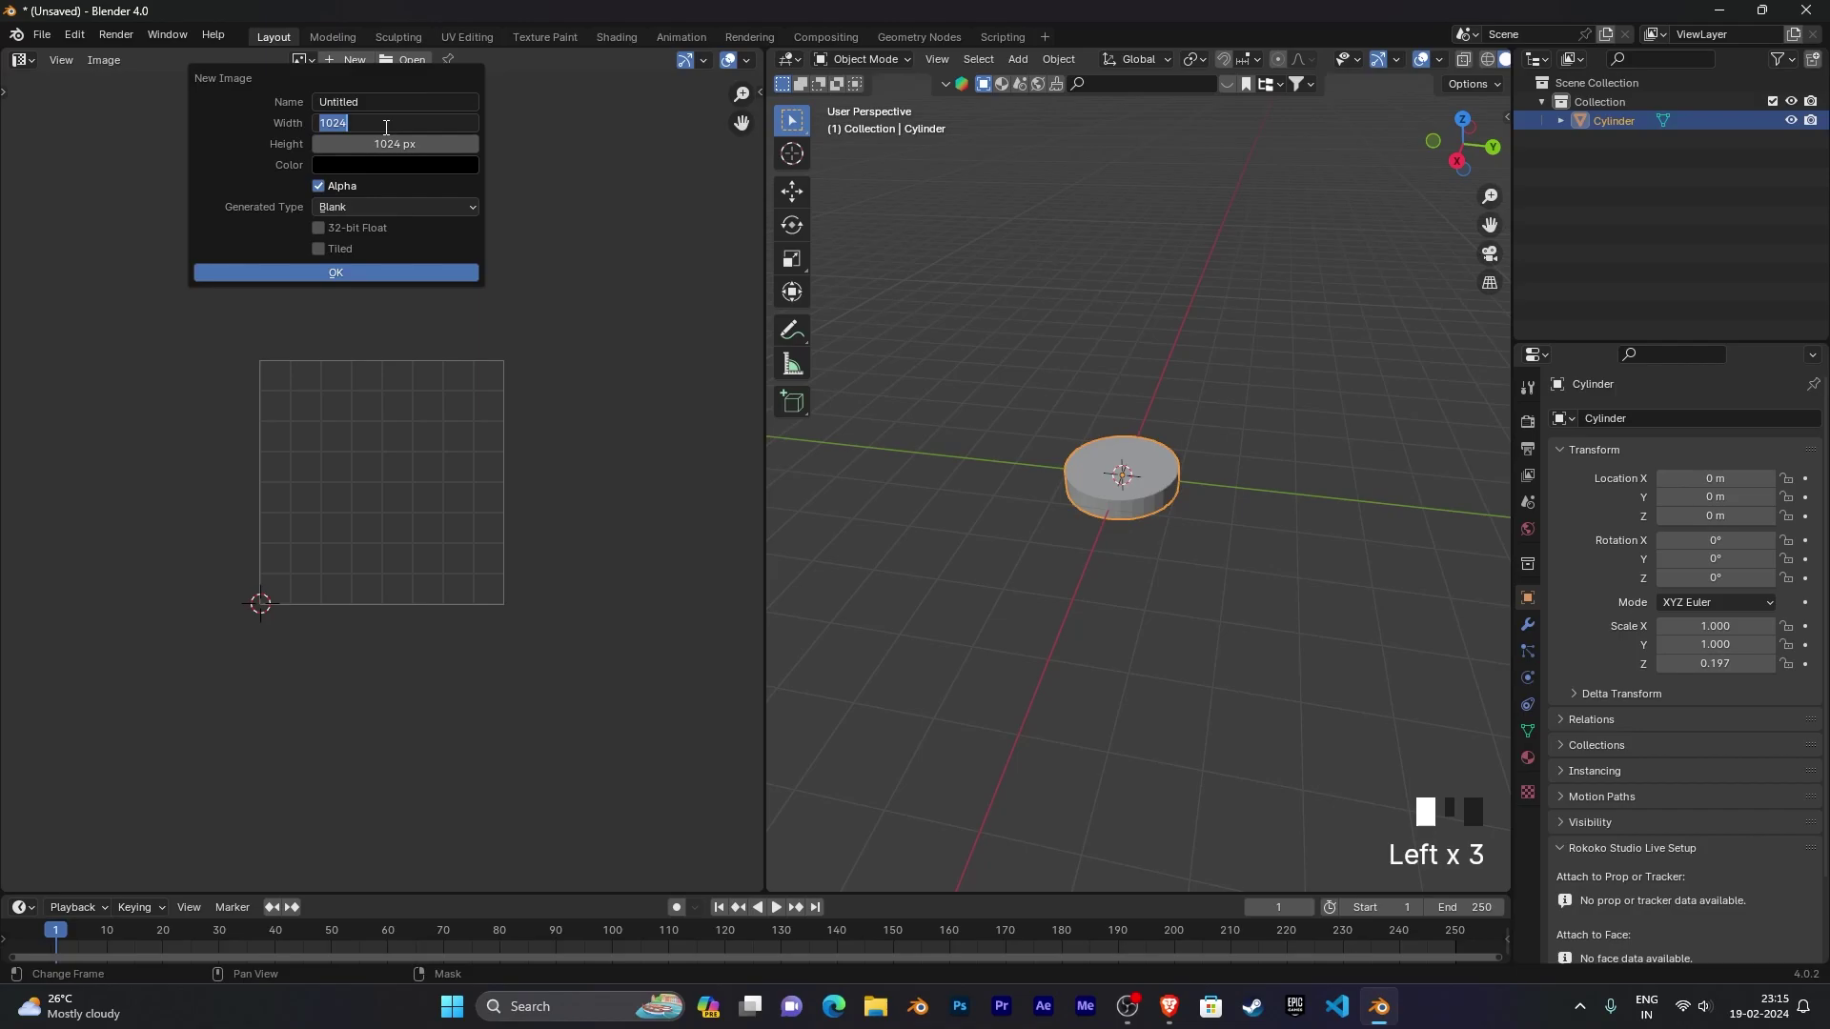
{"action": "type", "text": "7680"}
{"action": "left_click", "coordinate": [403, 145]}
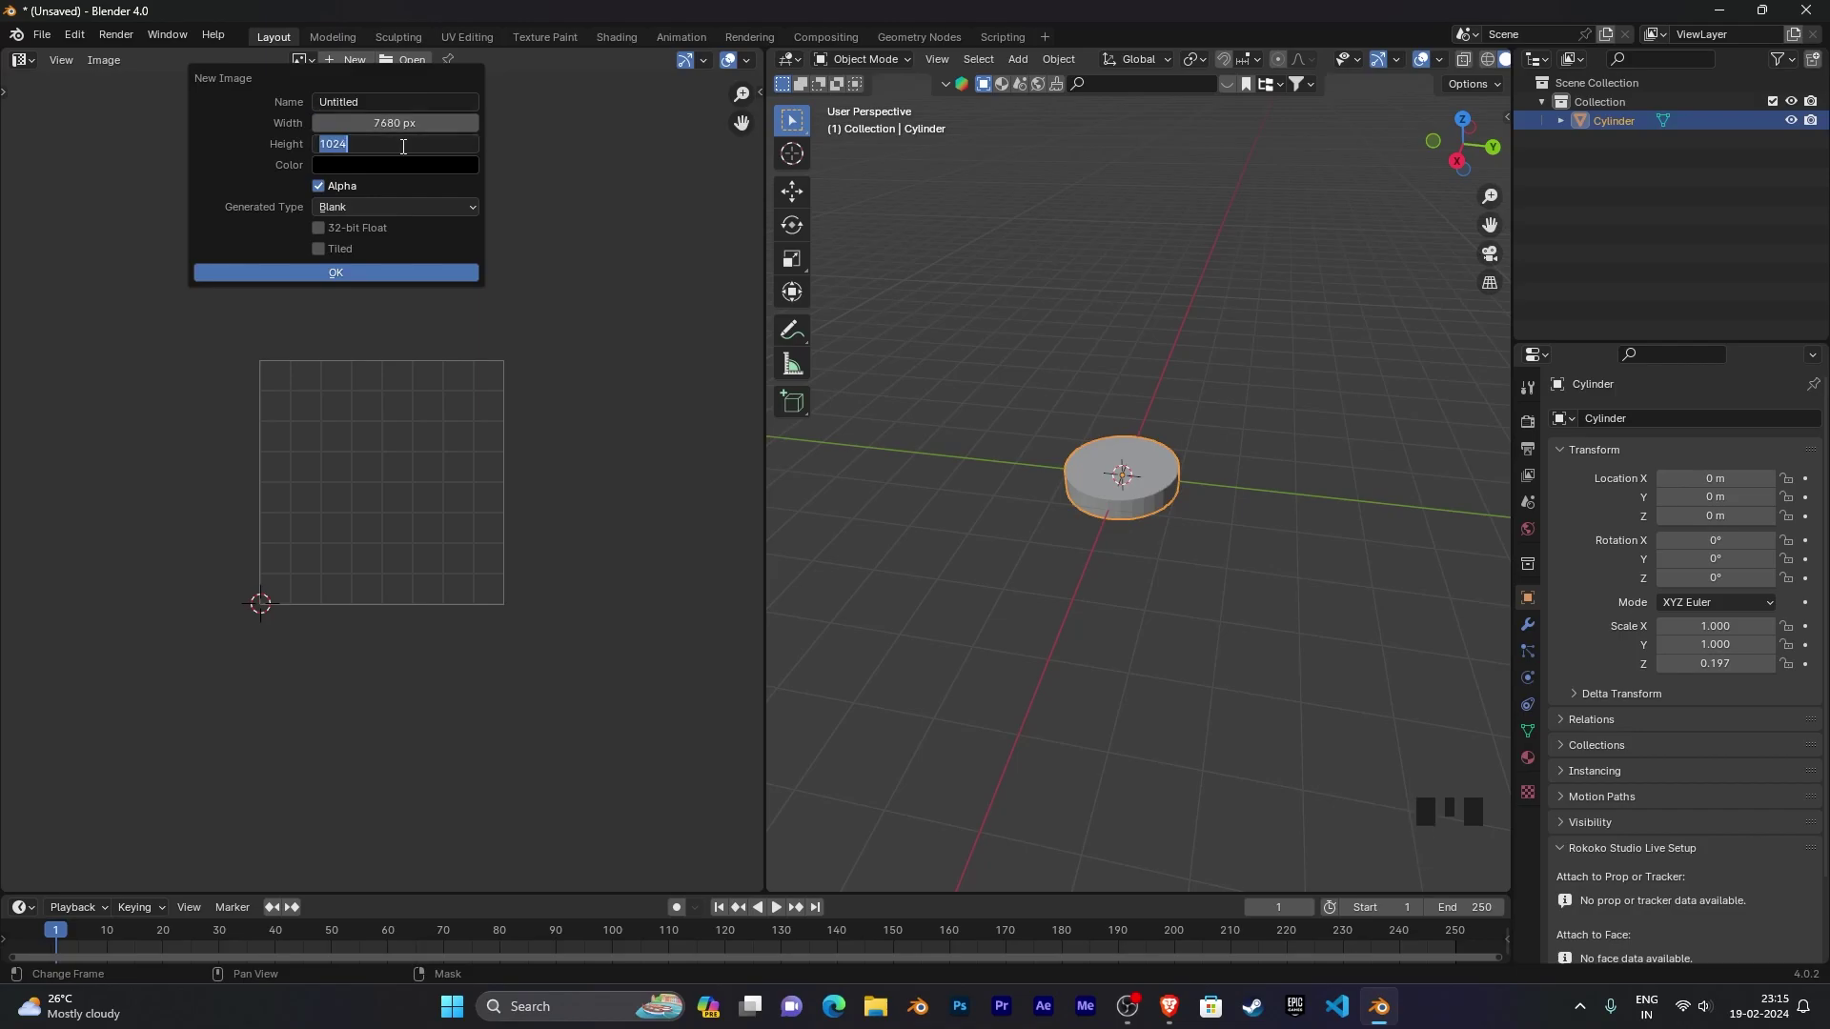
{"action": "type", "text": "4320"}
{"action": "key", "text": "Return"}
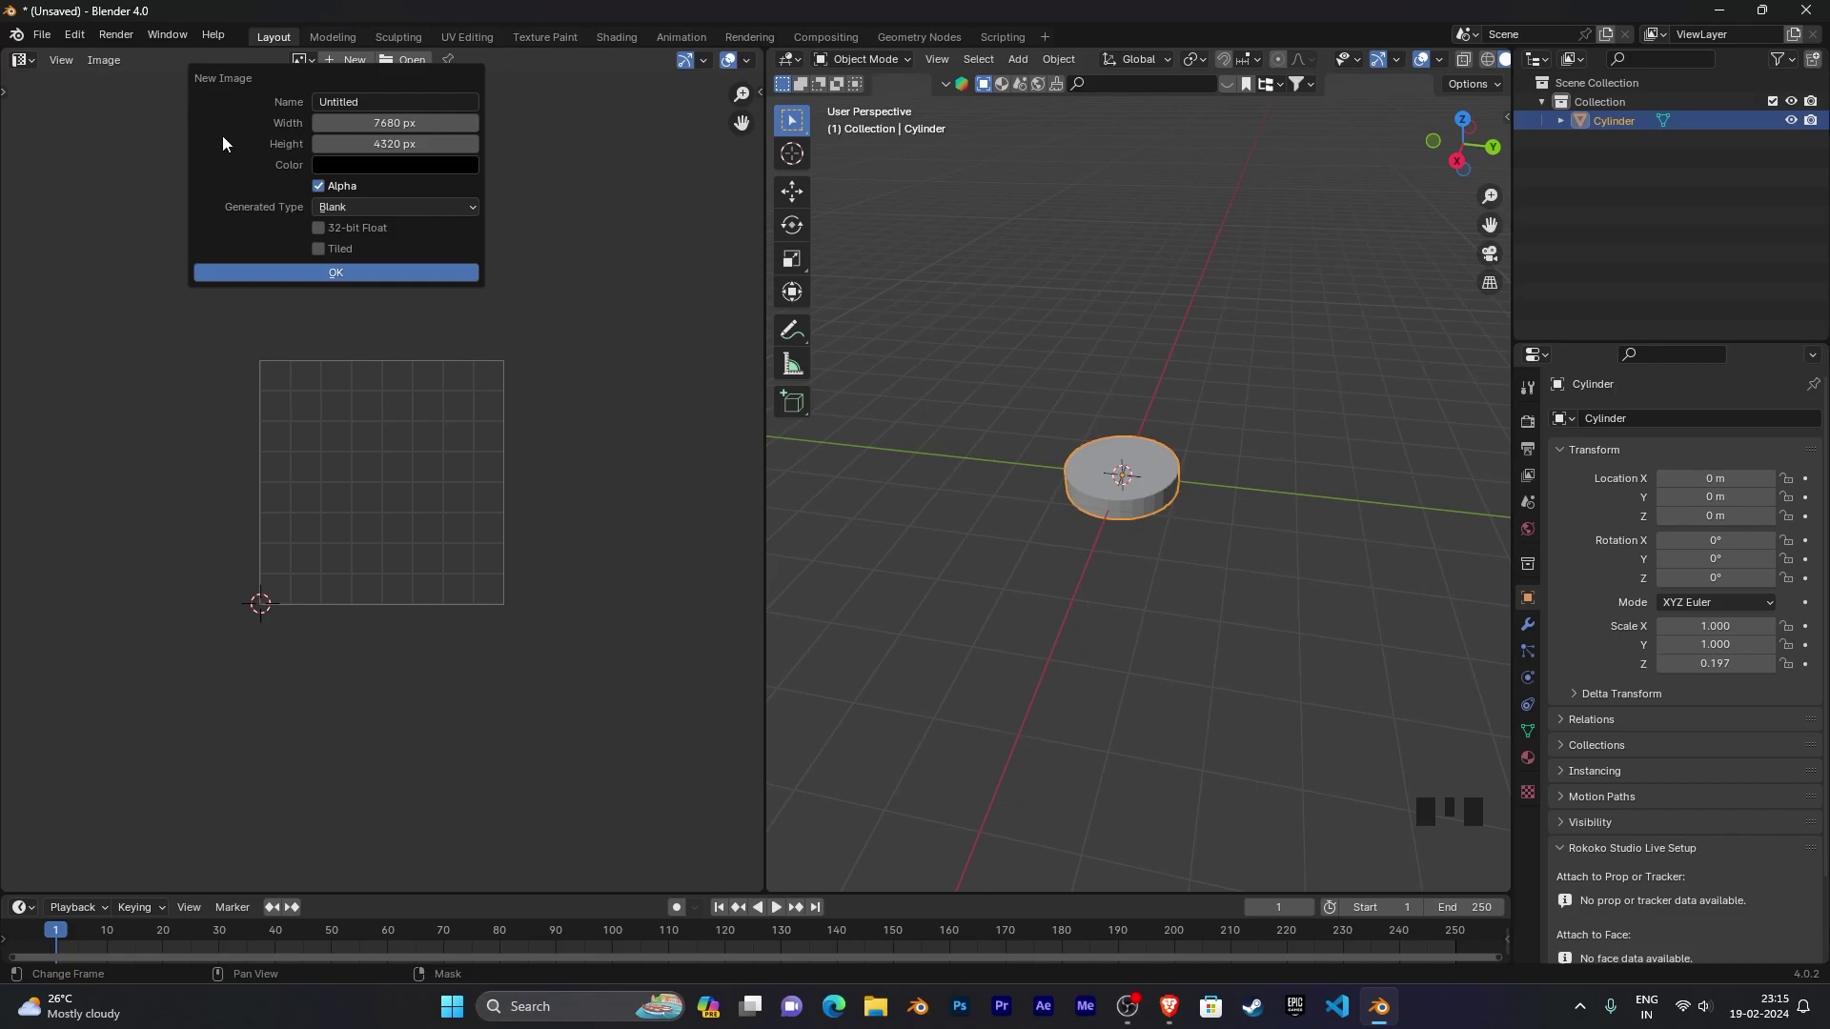
{"action": "left_click", "coordinate": [252, 275]}
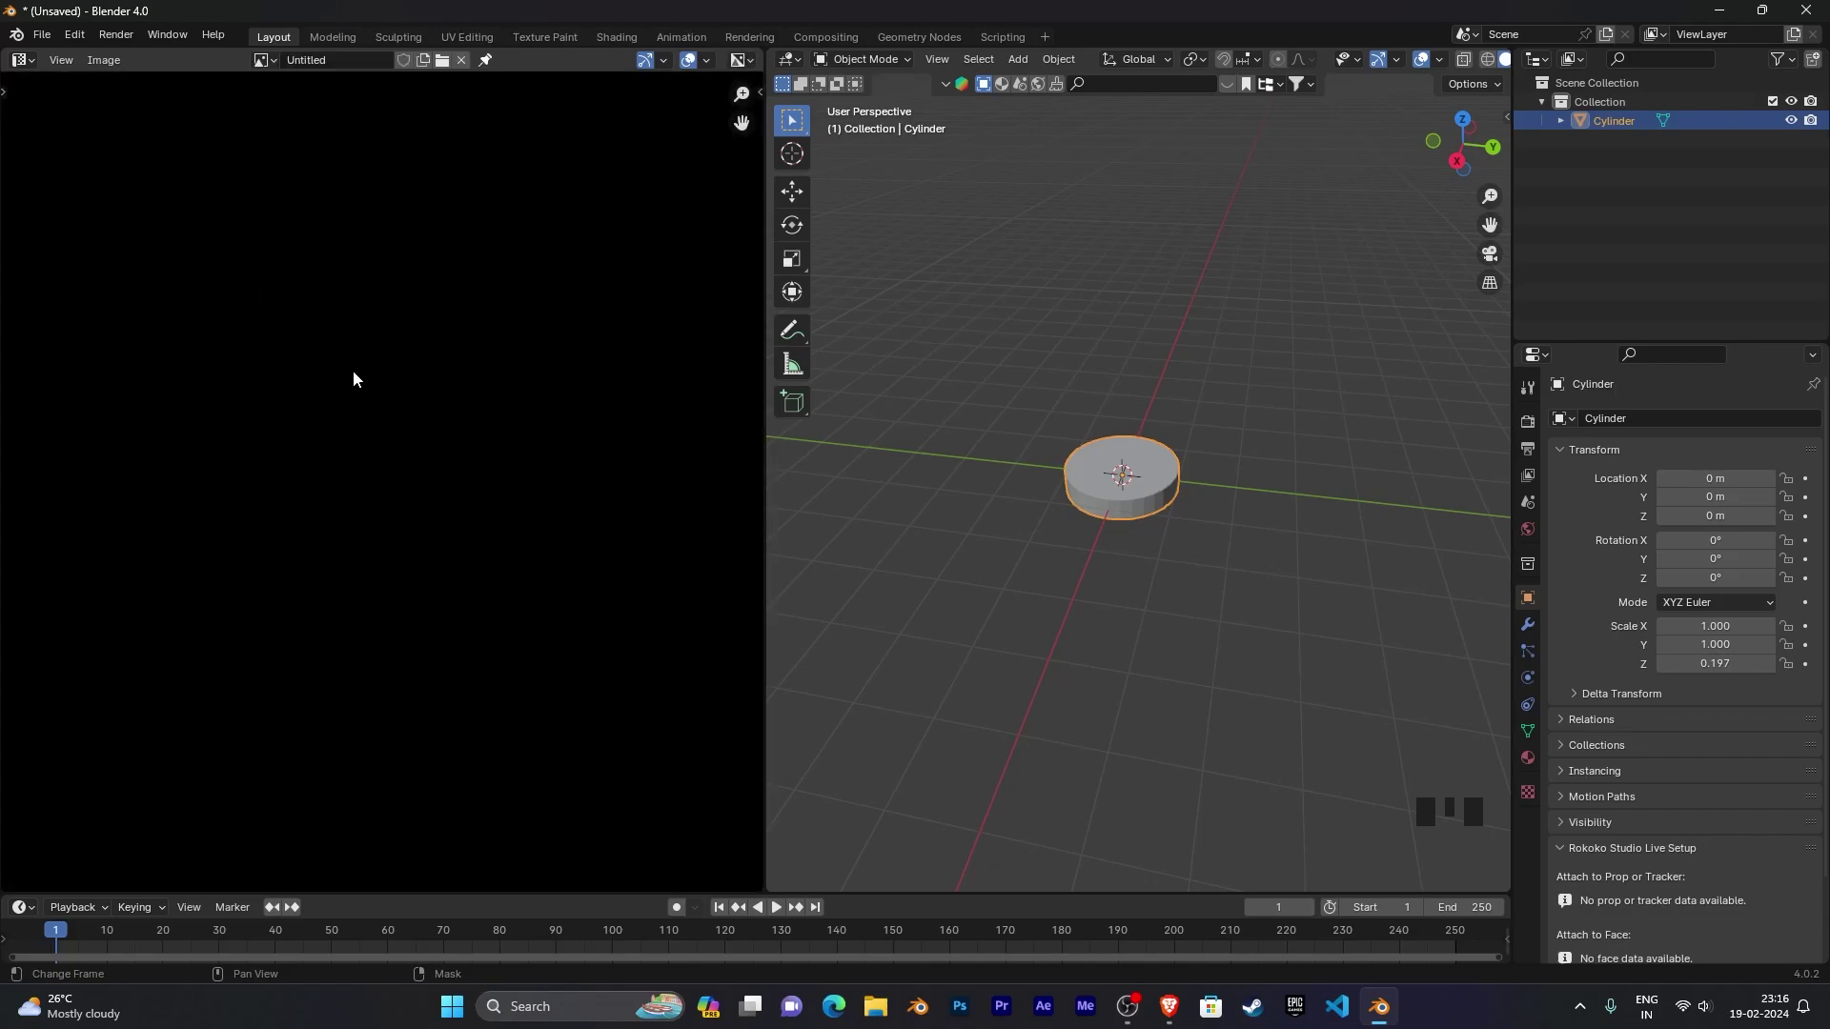
{"action": "scroll", "coordinate": [353, 369], "scroll_direction": "down", "scroll_amount": 6}
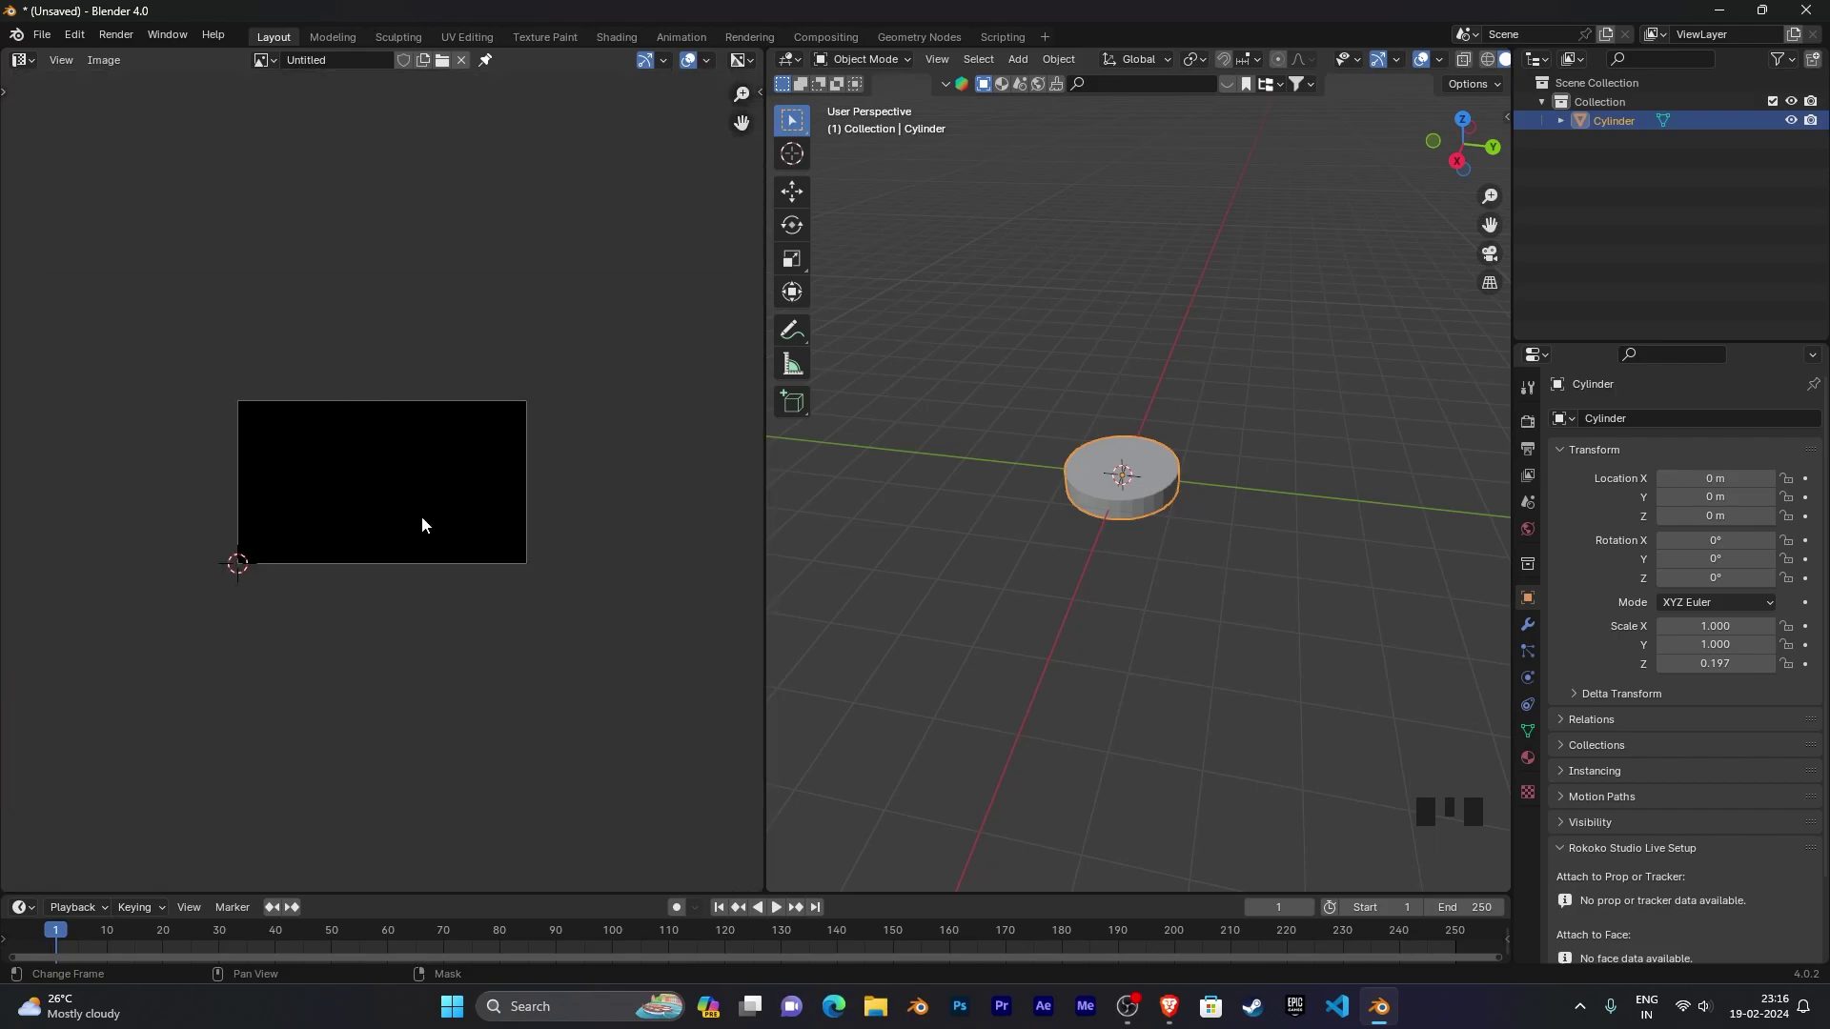
{"action": "scroll", "coordinate": [423, 524], "scroll_direction": "up", "scroll_amount": 3}
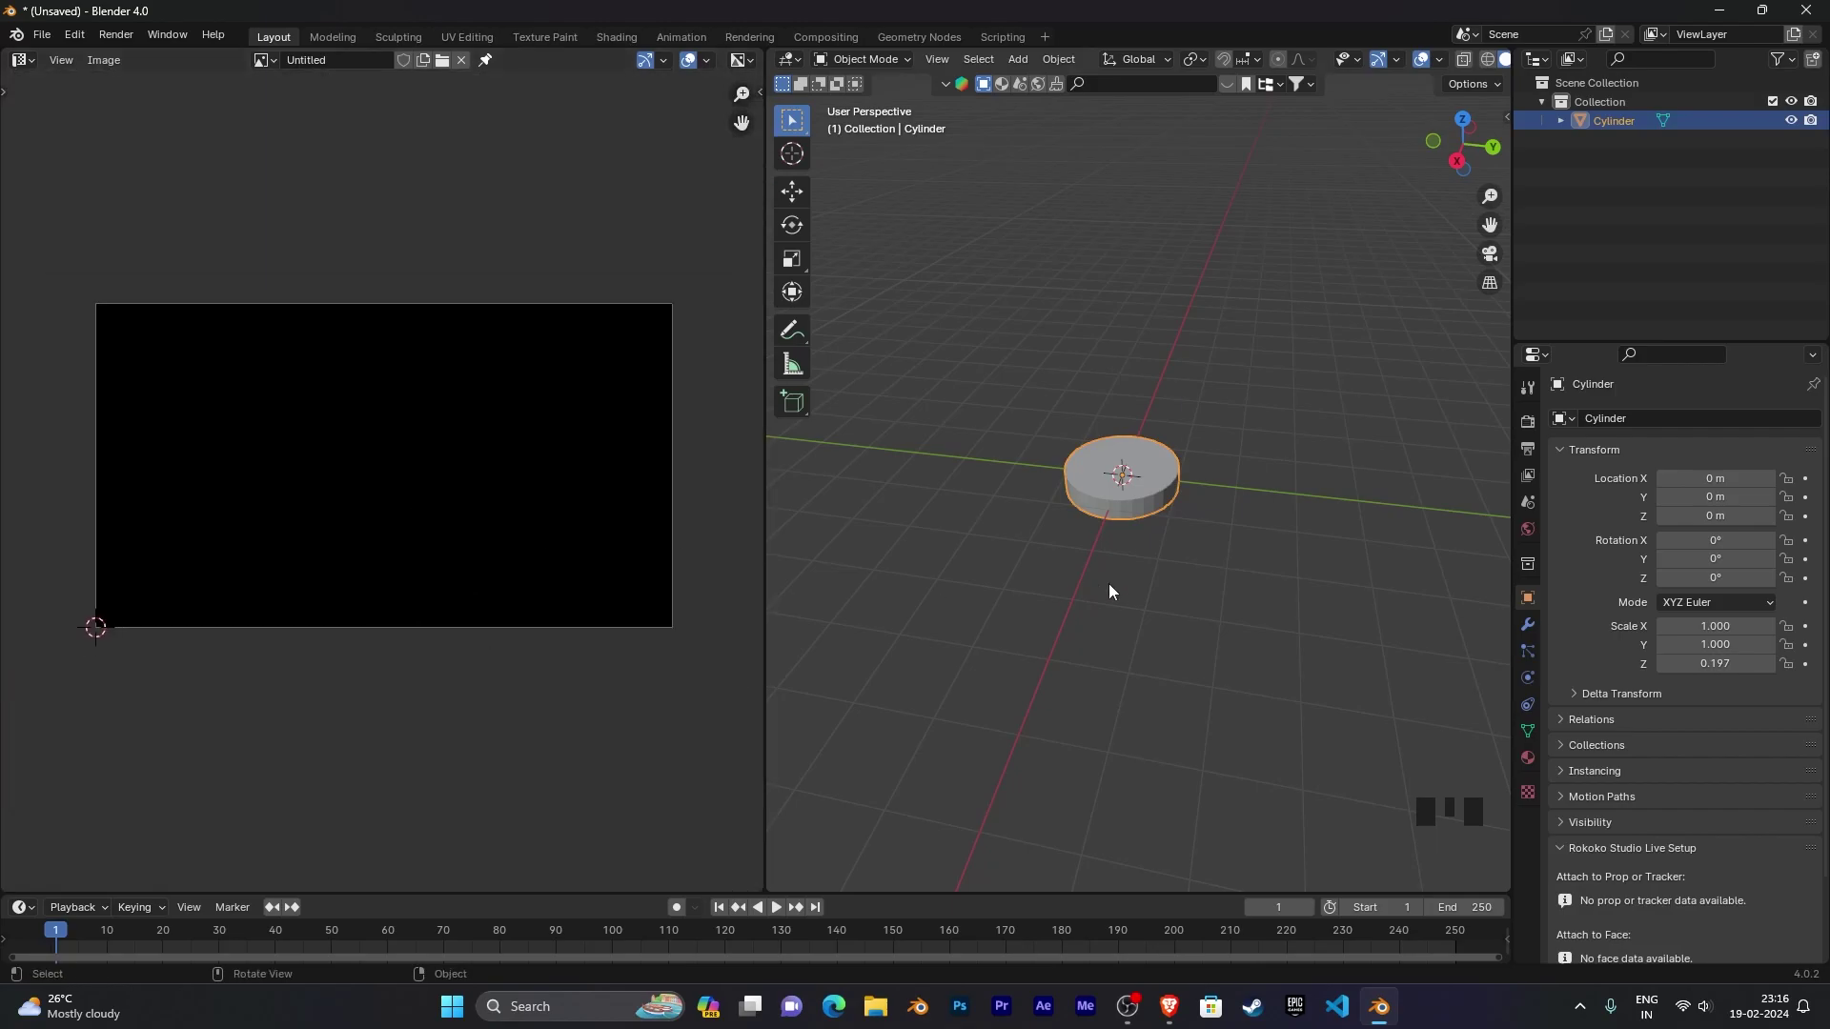
Step: Replace runes.jpg with the Untitled image in the cylinder material's image texture node and return to the Layout workspace
{"action": "scroll", "coordinate": [1108, 583], "scroll_direction": "down", "scroll_amount": 2}
{"action": "scroll", "coordinate": [1108, 583], "scroll_direction": "up", "scroll_amount": 6}
{"action": "middle_click_drag", "start_coordinate": [1235, 614], "coordinate": [1227, 561]}
{"action": "scroll", "coordinate": [1227, 560], "scroll_direction": "up", "scroll_amount": 2}
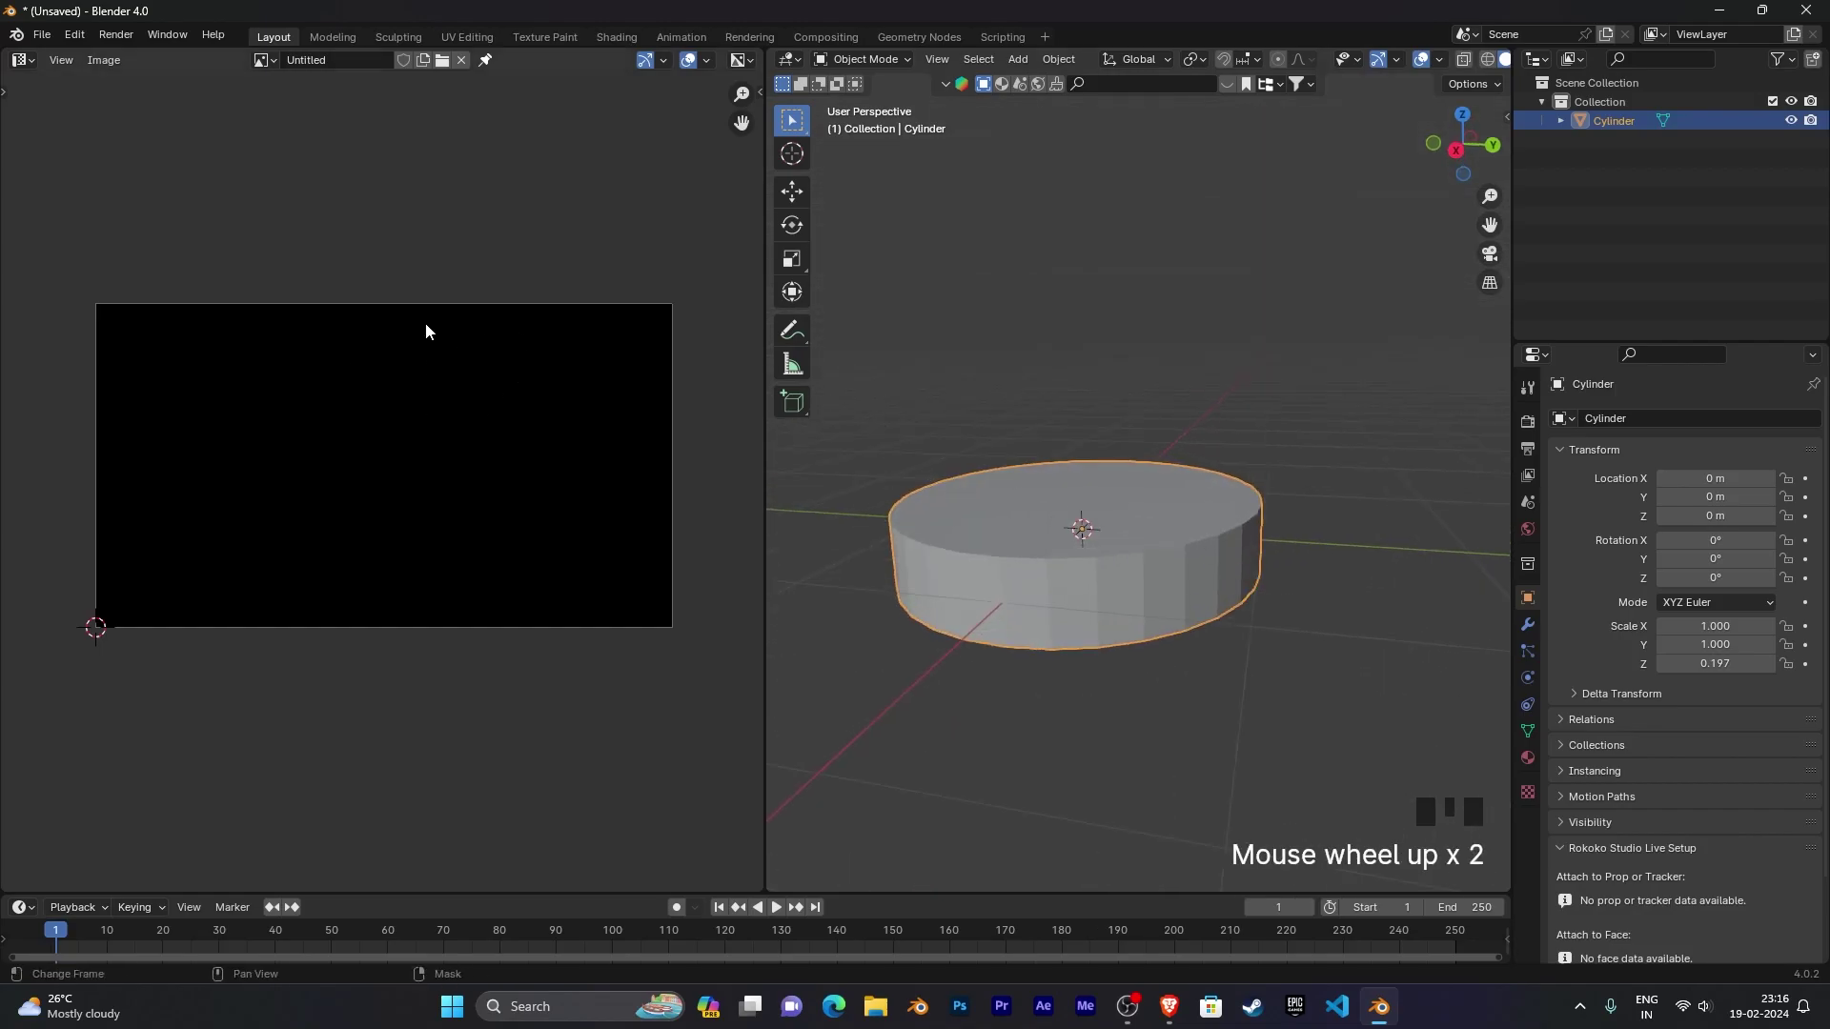
{"action": "left_click", "coordinate": [615, 38]}
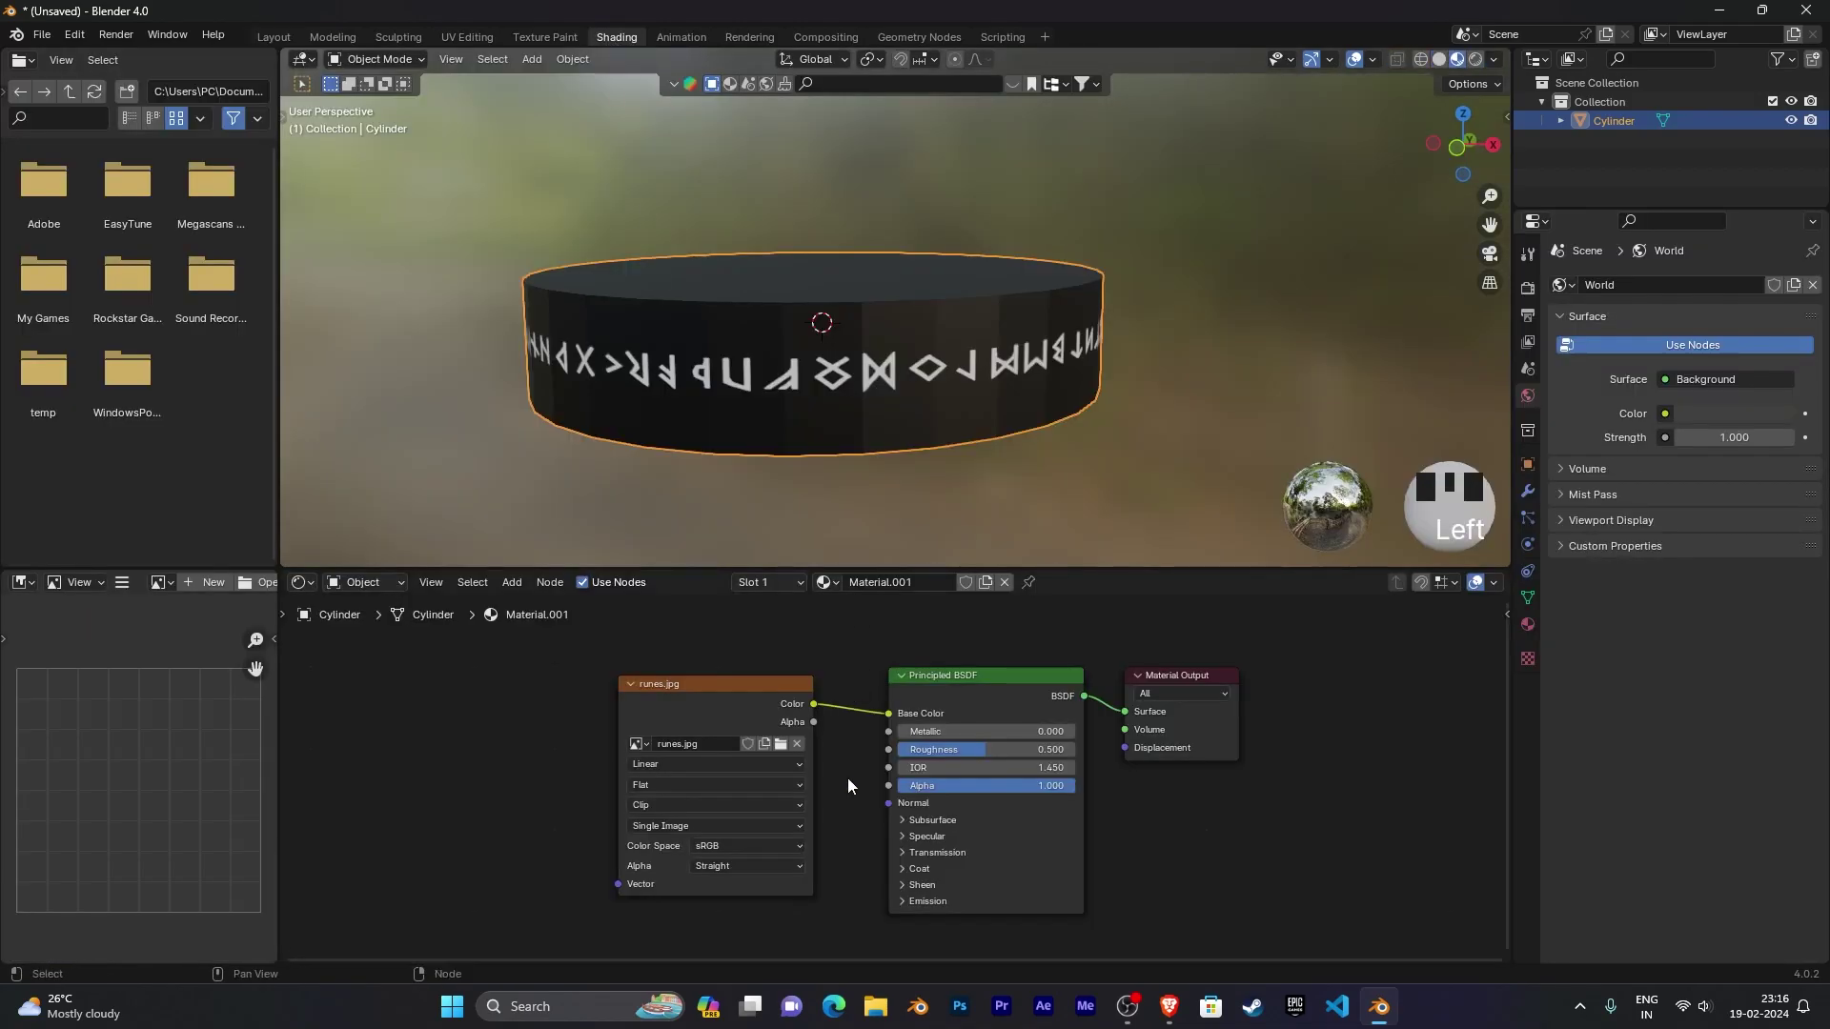
{"action": "middle_click_drag", "start_coordinate": [849, 770], "coordinate": [859, 741]}
{"action": "scroll", "coordinate": [965, 871], "scroll_direction": "up", "scroll_amount": 2}
{"action": "middle_click_drag", "start_coordinate": [965, 872], "coordinate": [968, 873]}
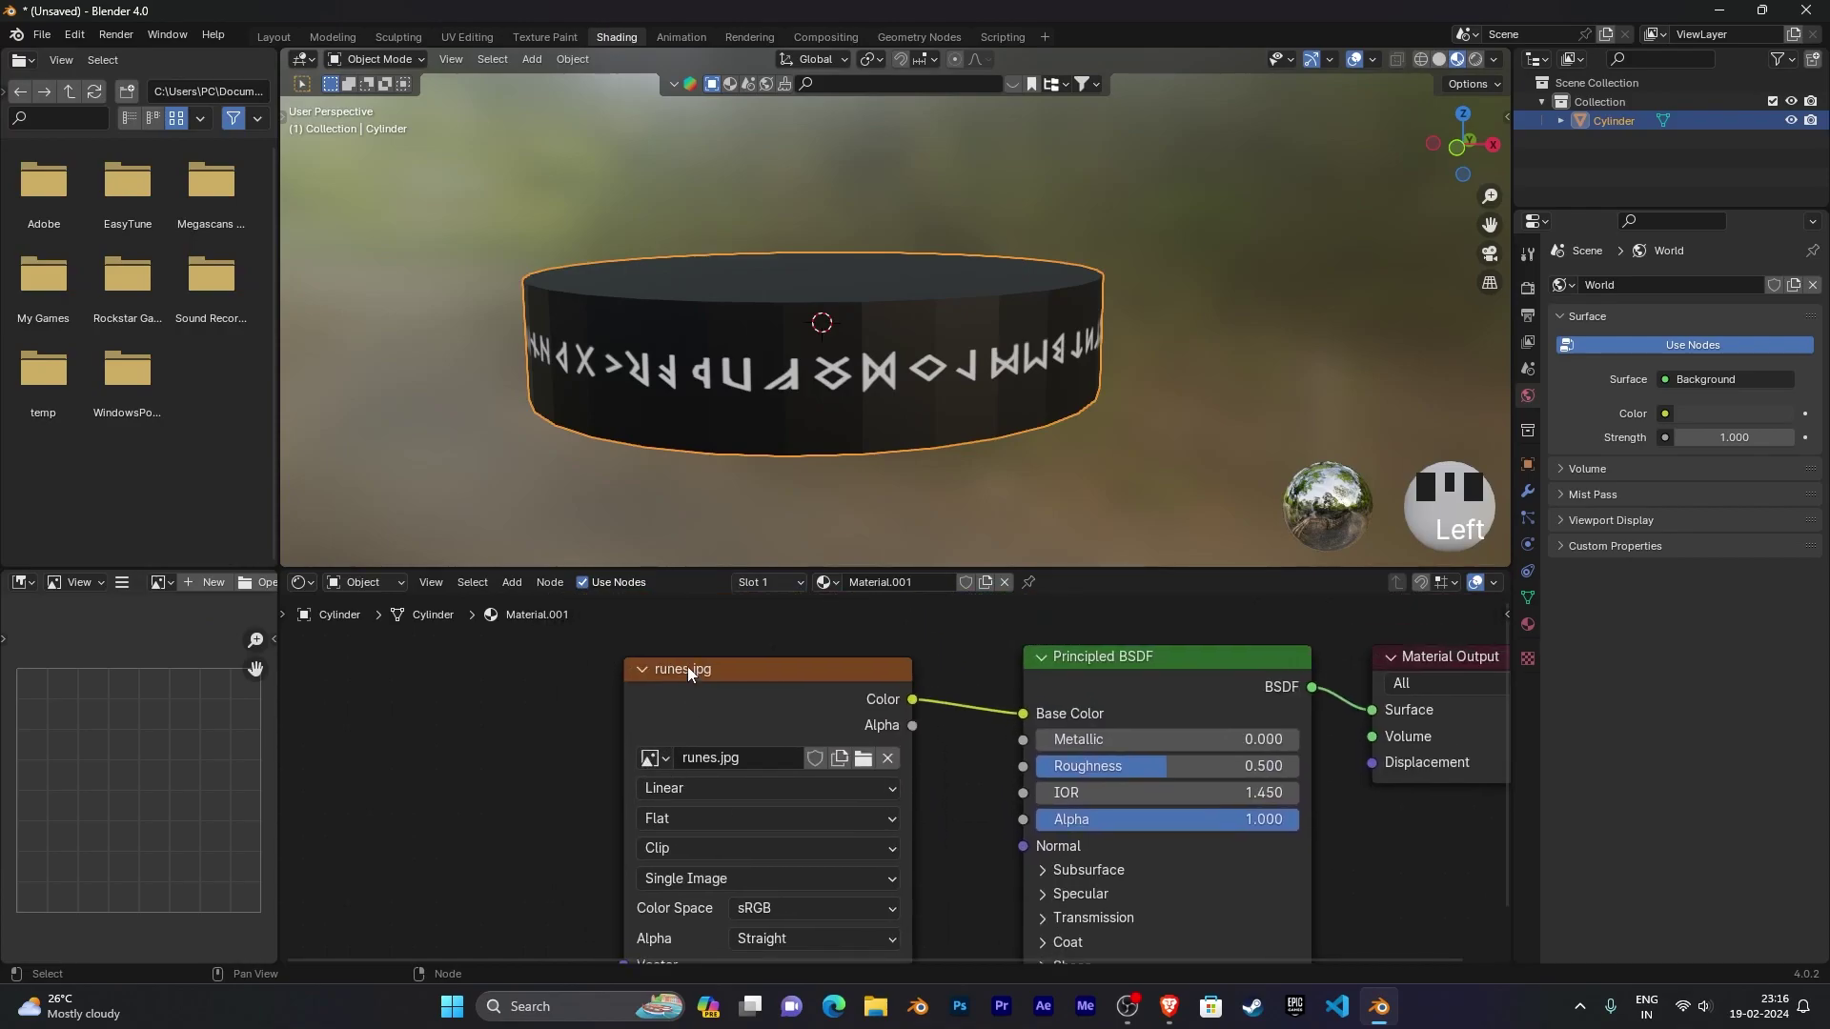
{"action": "left_click", "coordinate": [888, 765]}
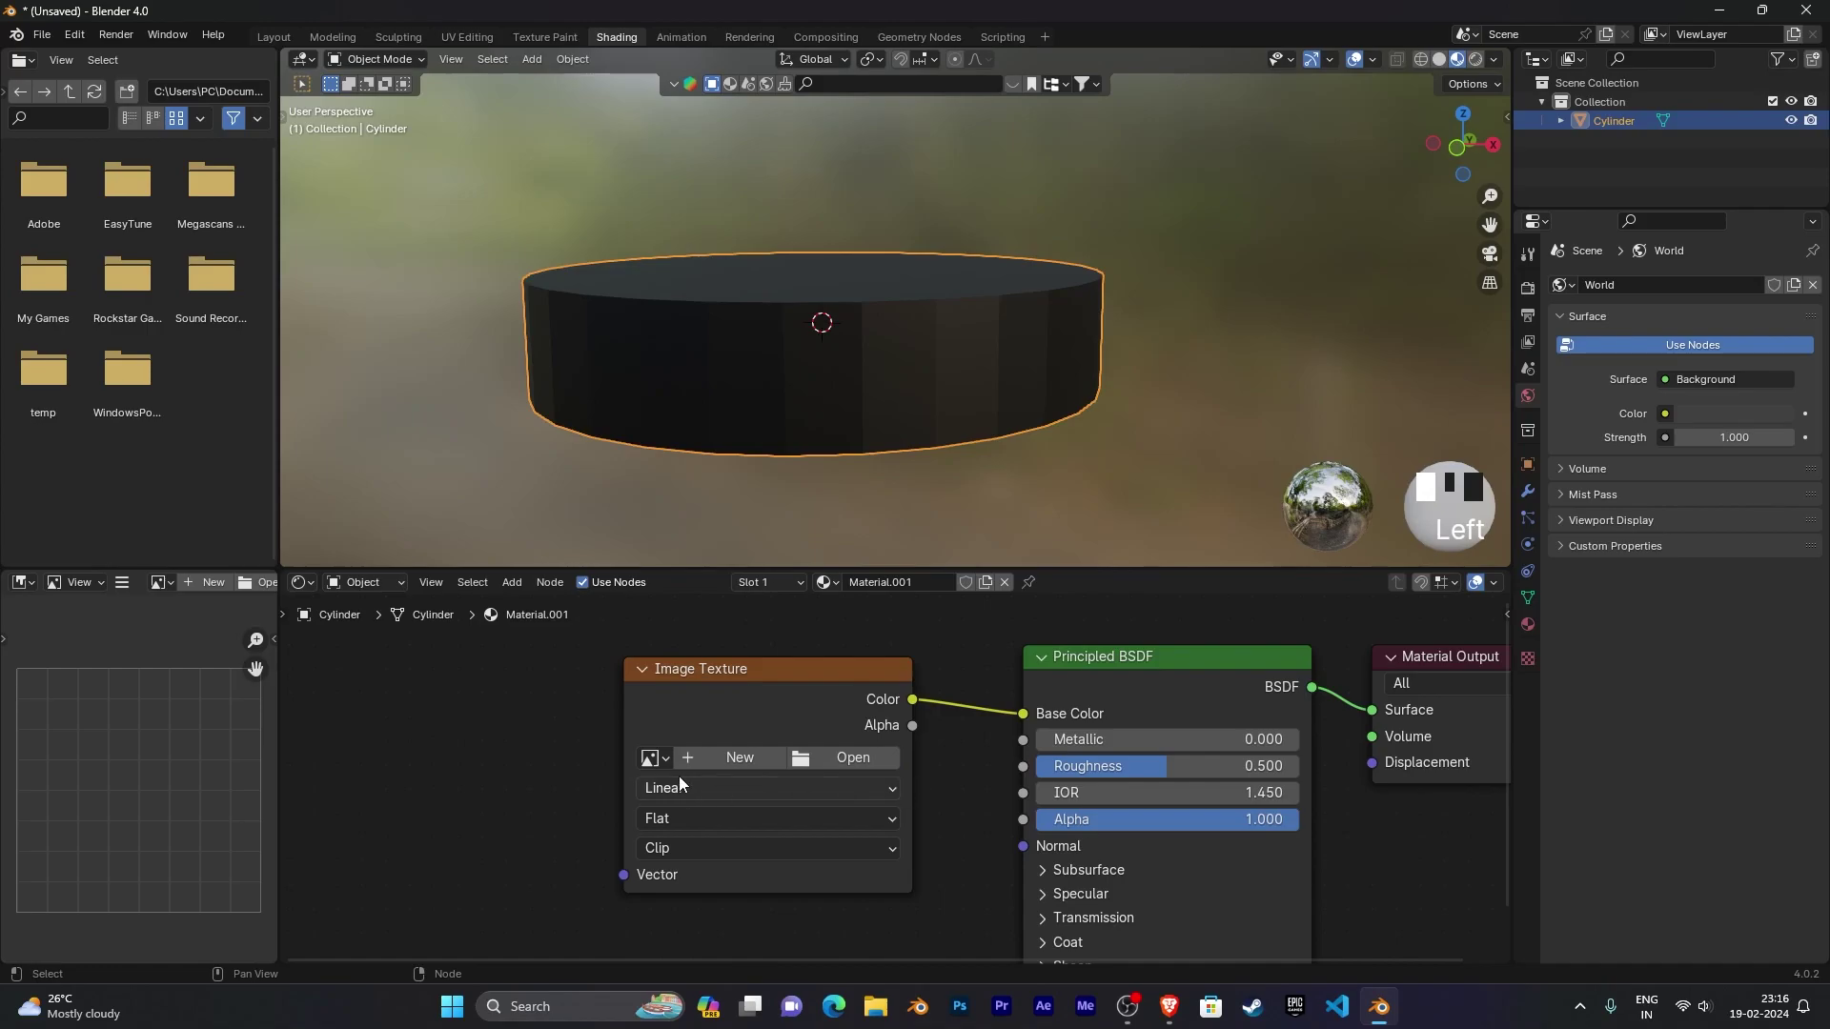
{"action": "left_click", "coordinate": [654, 758]}
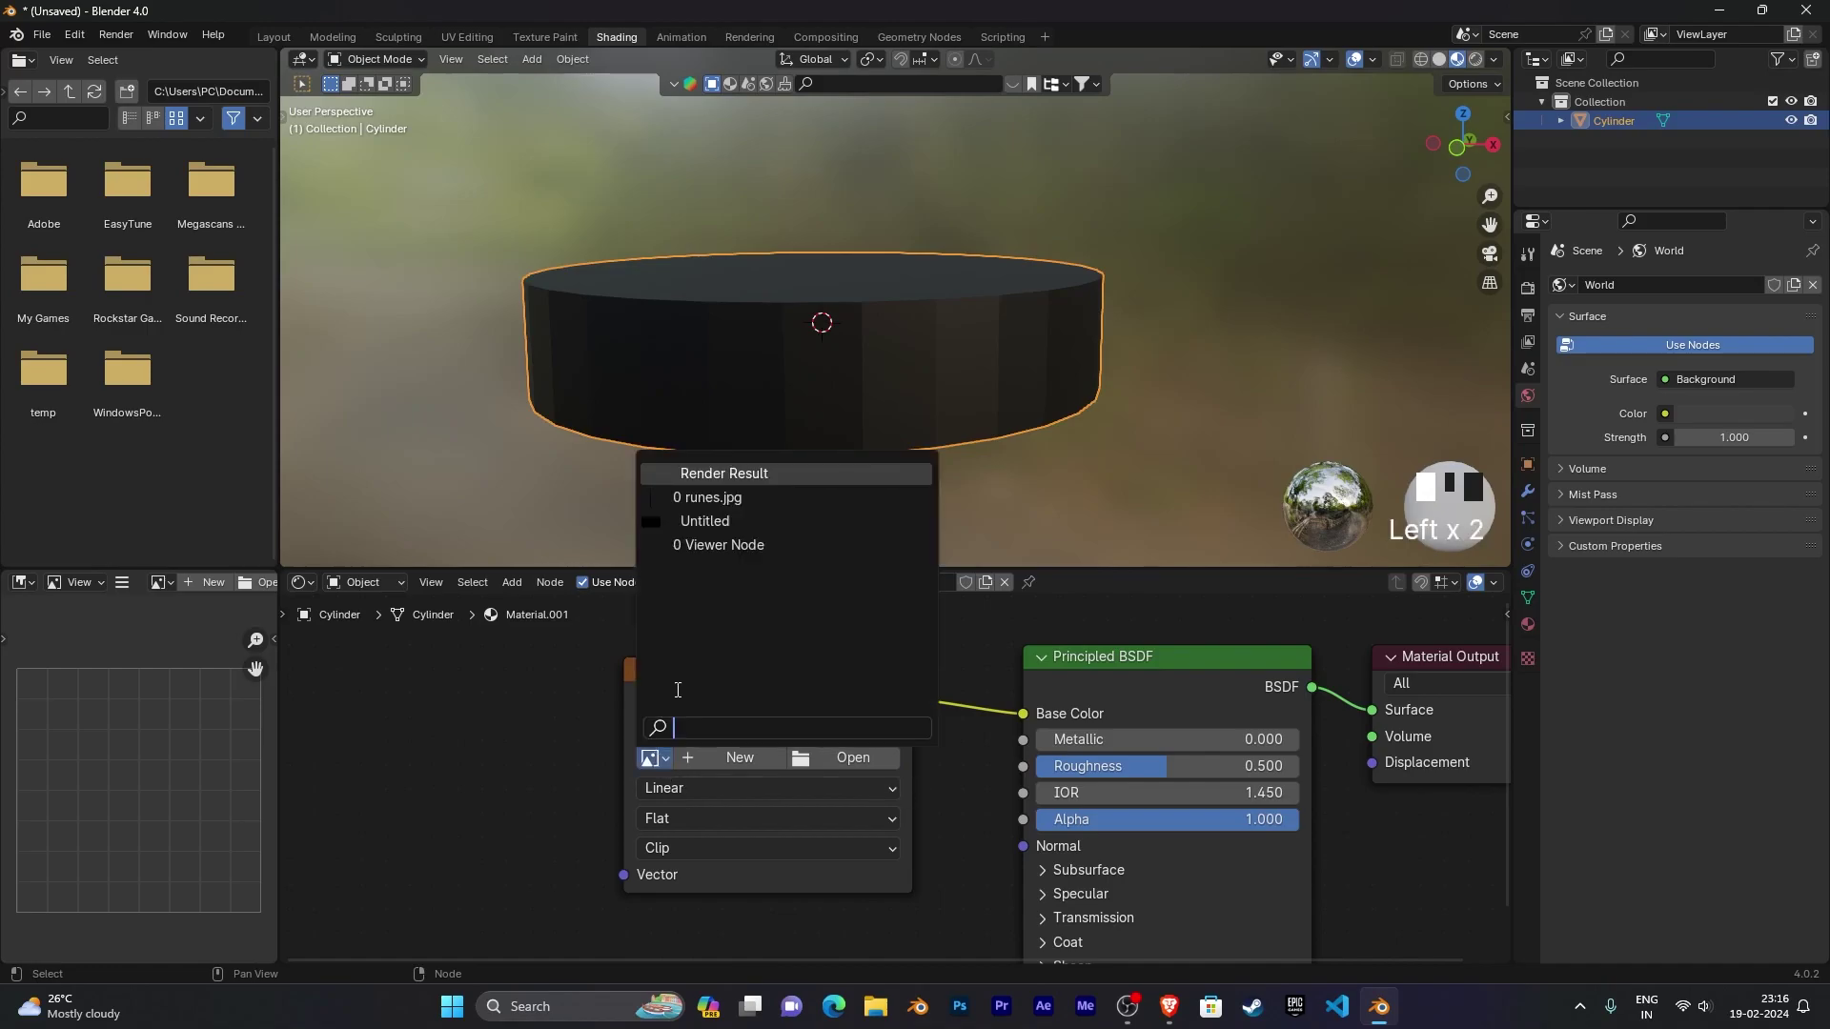
{"action": "left_click", "coordinate": [718, 521]}
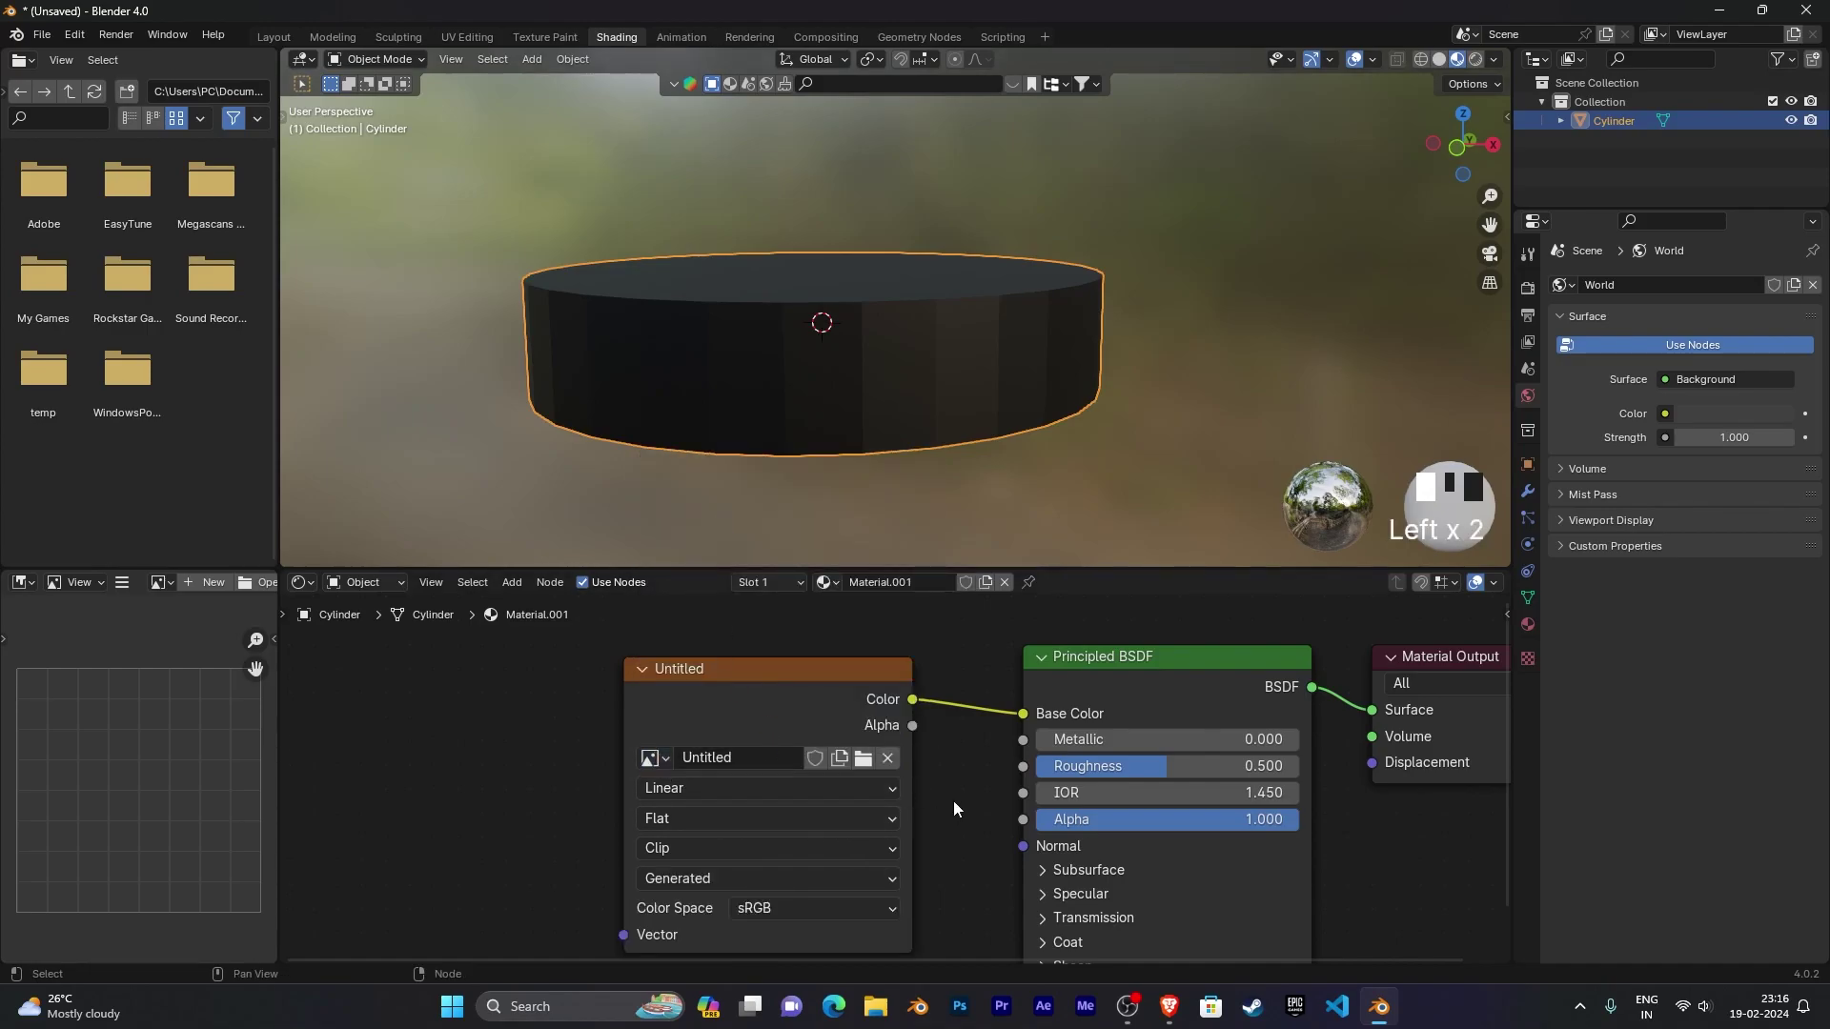
{"action": "middle_click_drag", "start_coordinate": [958, 813], "coordinate": [839, 820]}
{"action": "scroll", "coordinate": [838, 820], "scroll_direction": "down", "scroll_amount": 1}
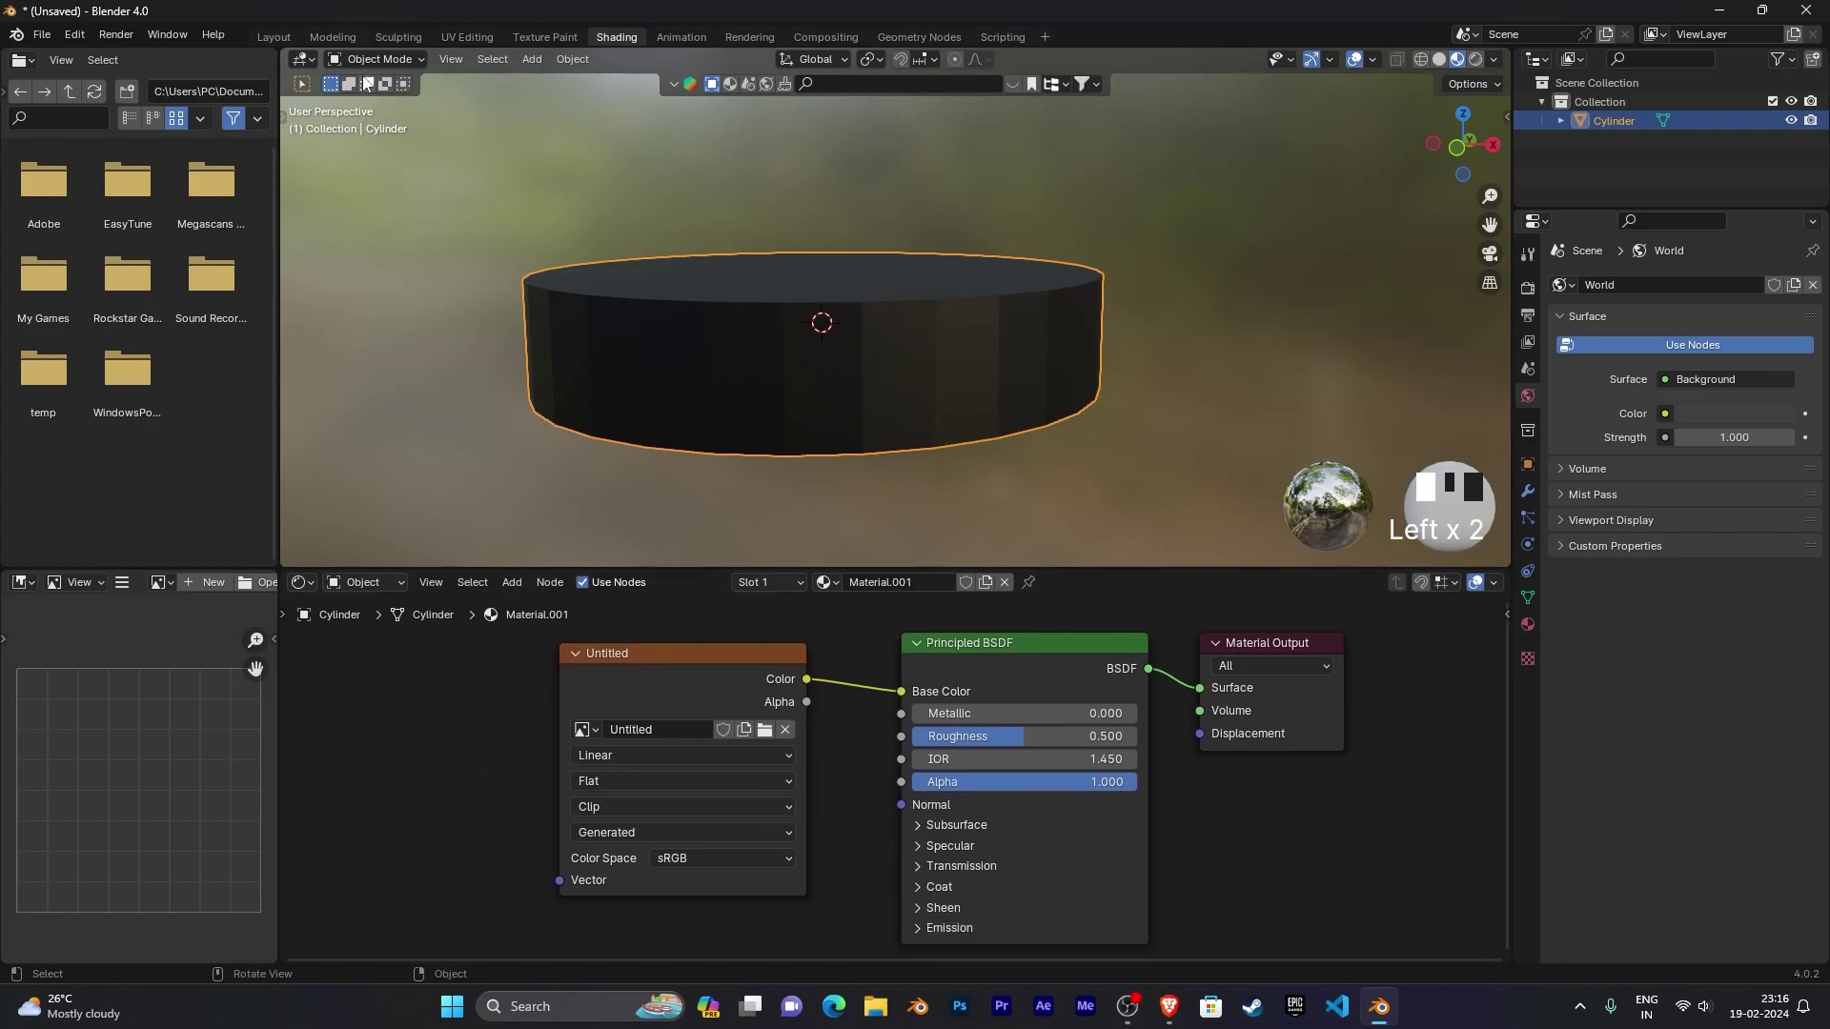
{"action": "left_click", "coordinate": [275, 38]}
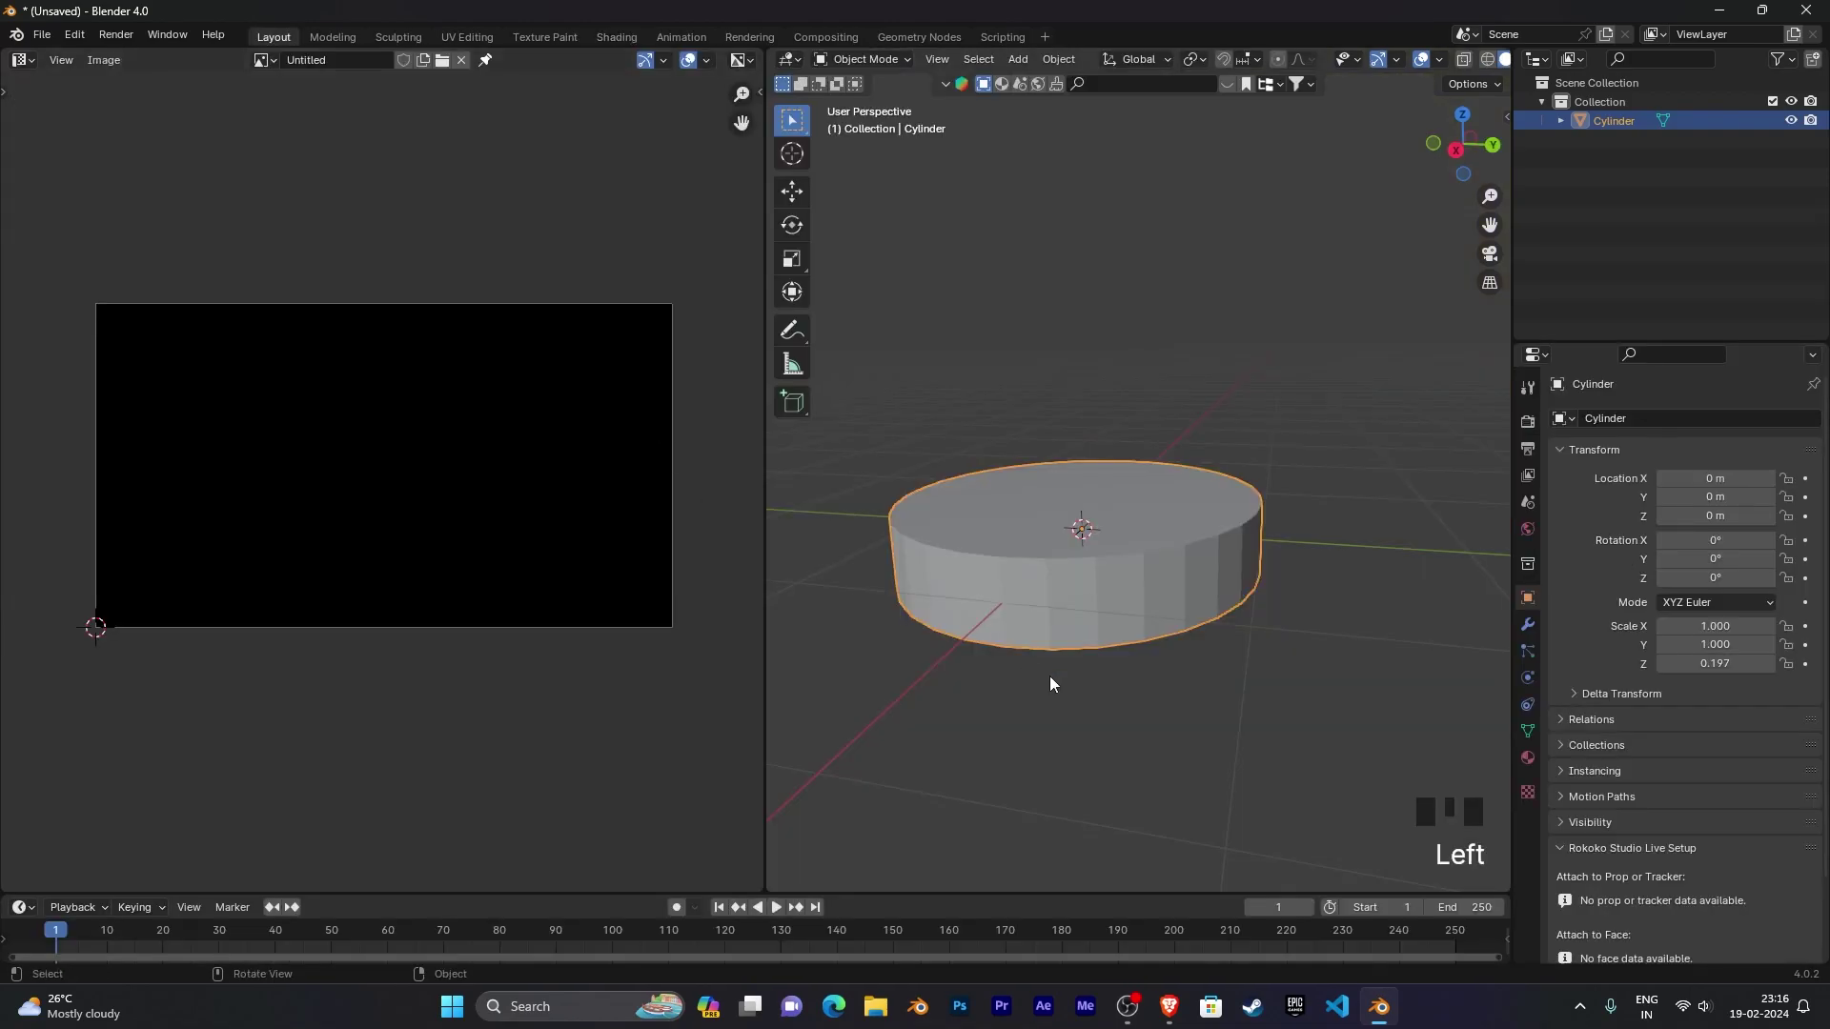
Step: Widen the 3D viewport by narrowing the Image Editor and switch the cylinder to Texture Paint mode
{"action": "left_click_drag", "start_coordinate": [770, 632], "coordinate": [572, 631]}
{"action": "middle_click_drag", "start_coordinate": [919, 706], "coordinate": [934, 712]}
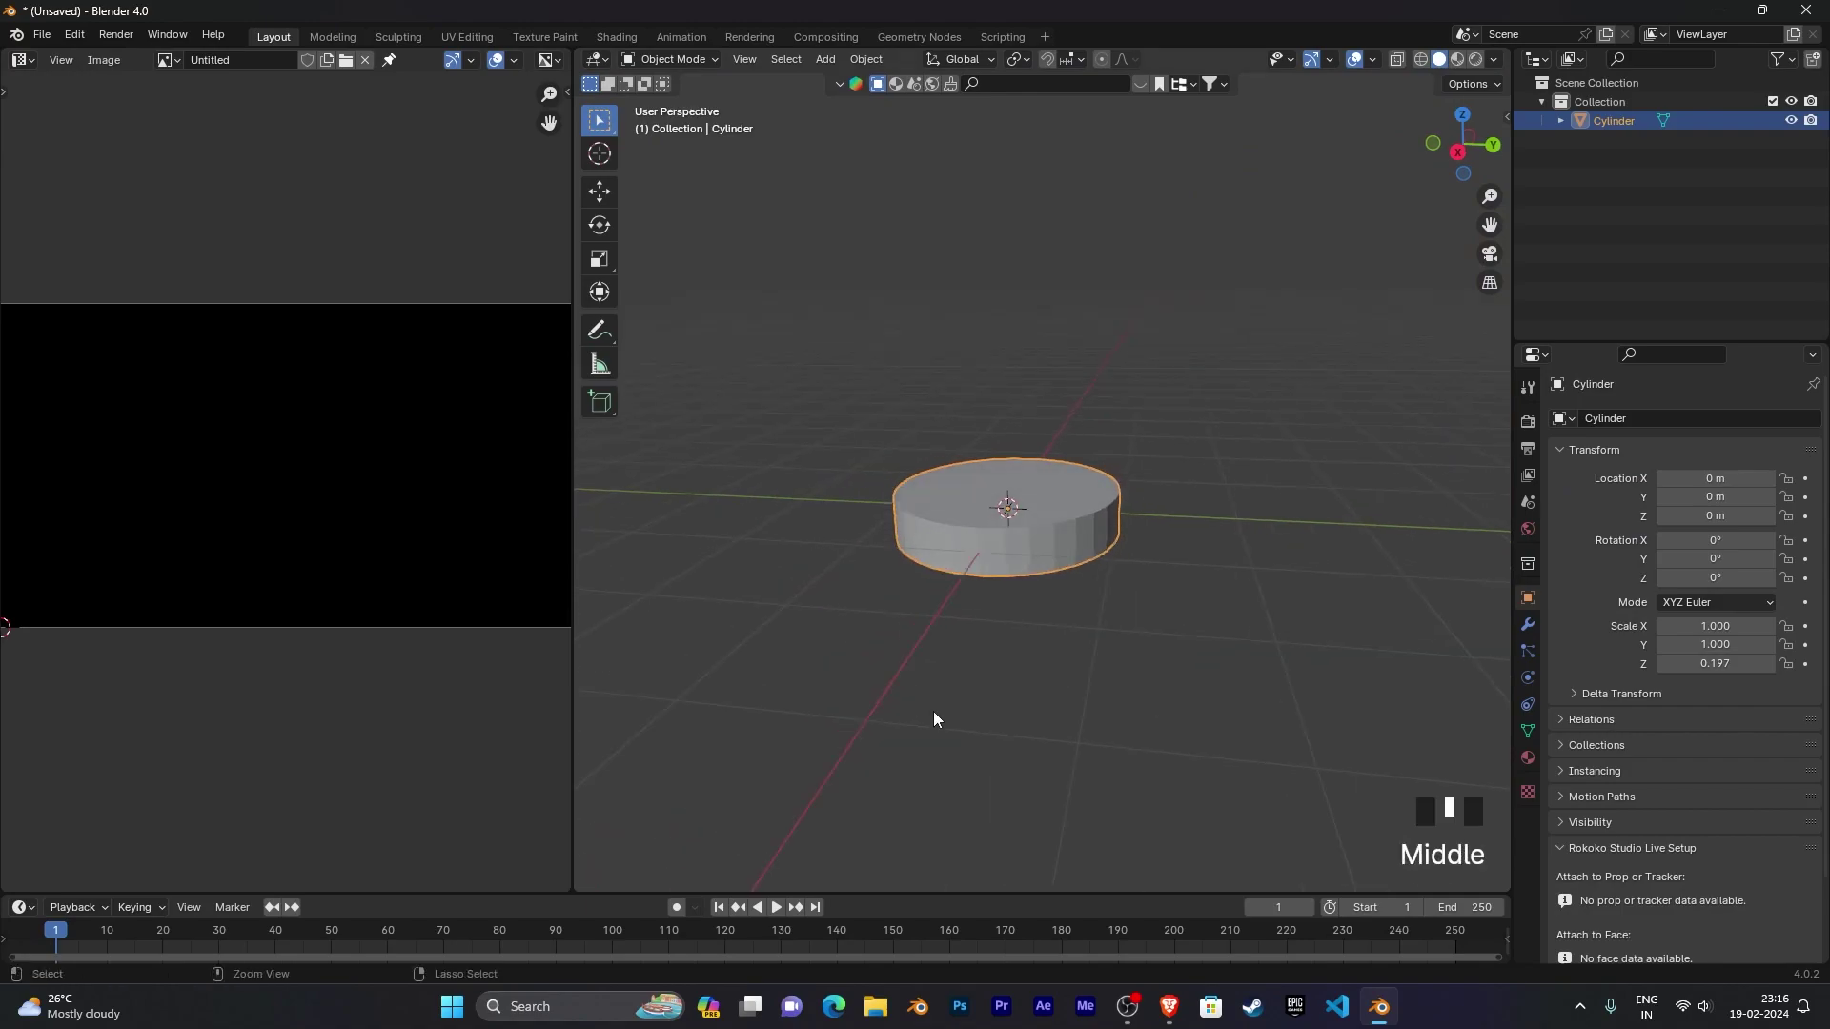
{"action": "key", "text": "ctrl+Tab"}
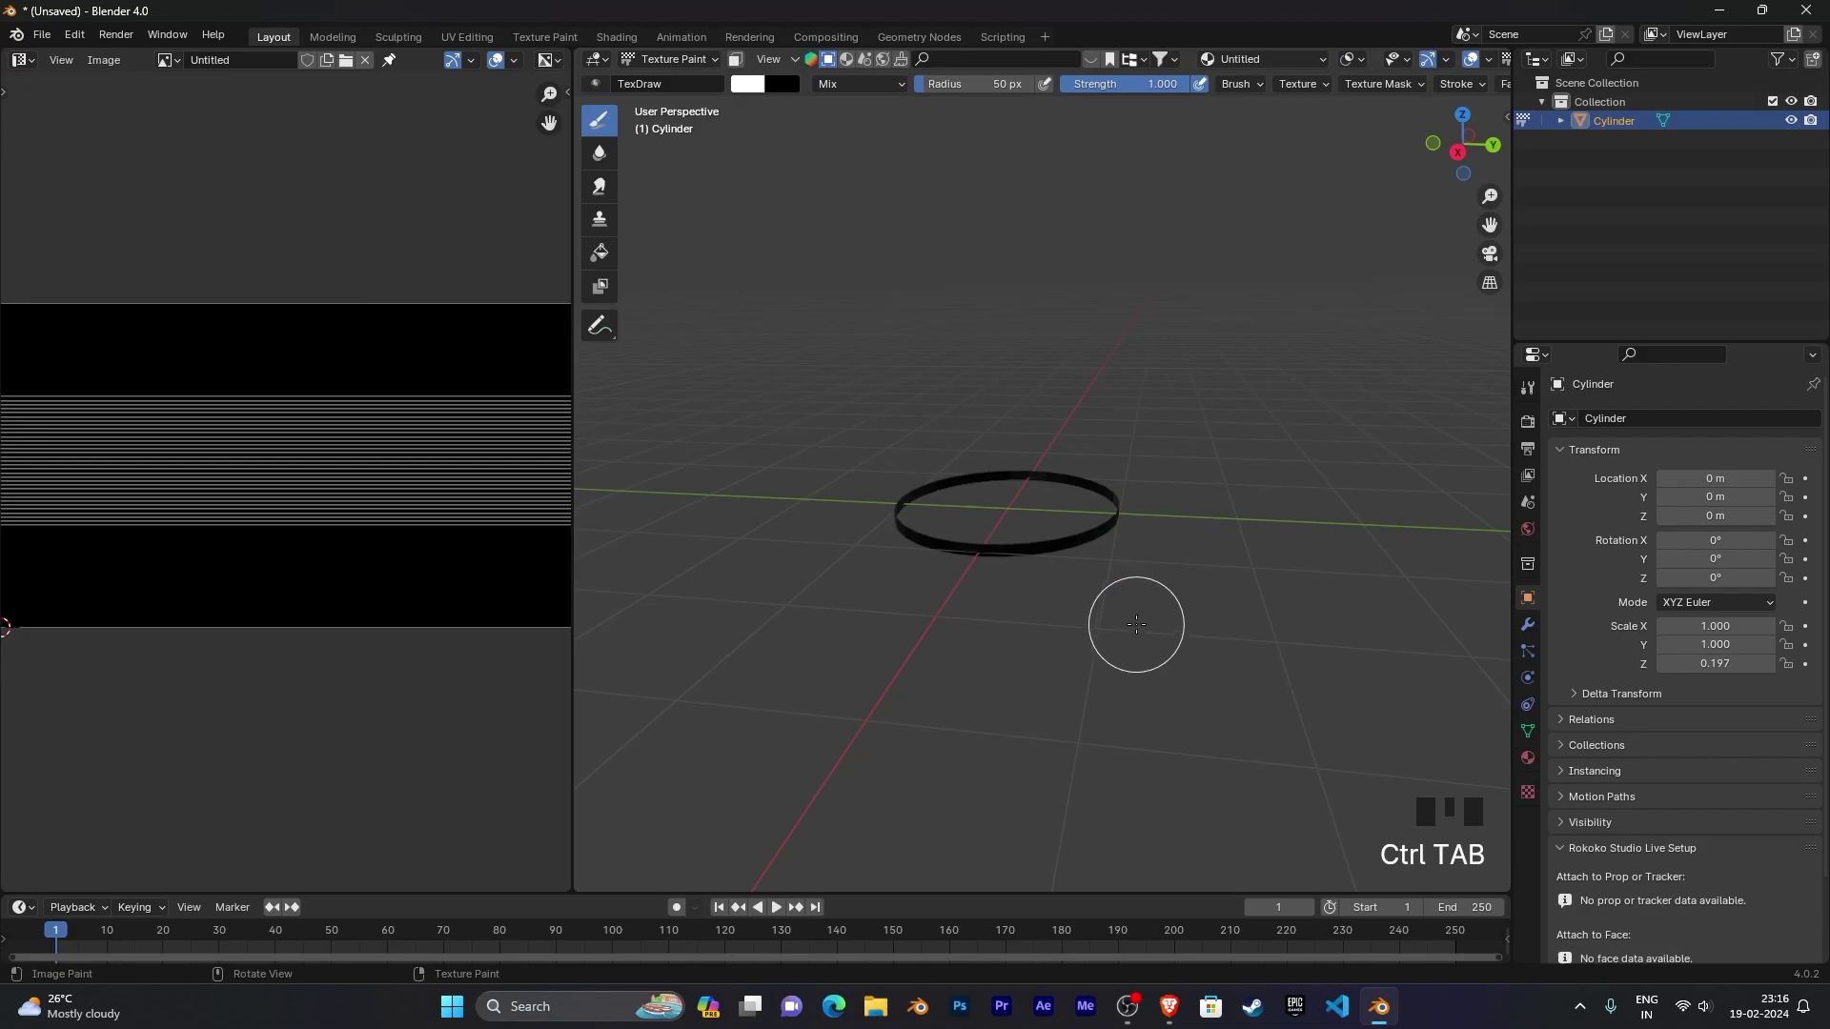
Step: Examine the black texture on the cylinder's side and how its UV layout extends beyond the Untitled image
{"action": "middle_click_drag", "start_coordinate": [1136, 624], "coordinate": [1135, 575]}
{"action": "scroll", "coordinate": [1135, 576], "scroll_direction": "up", "scroll_amount": 6}
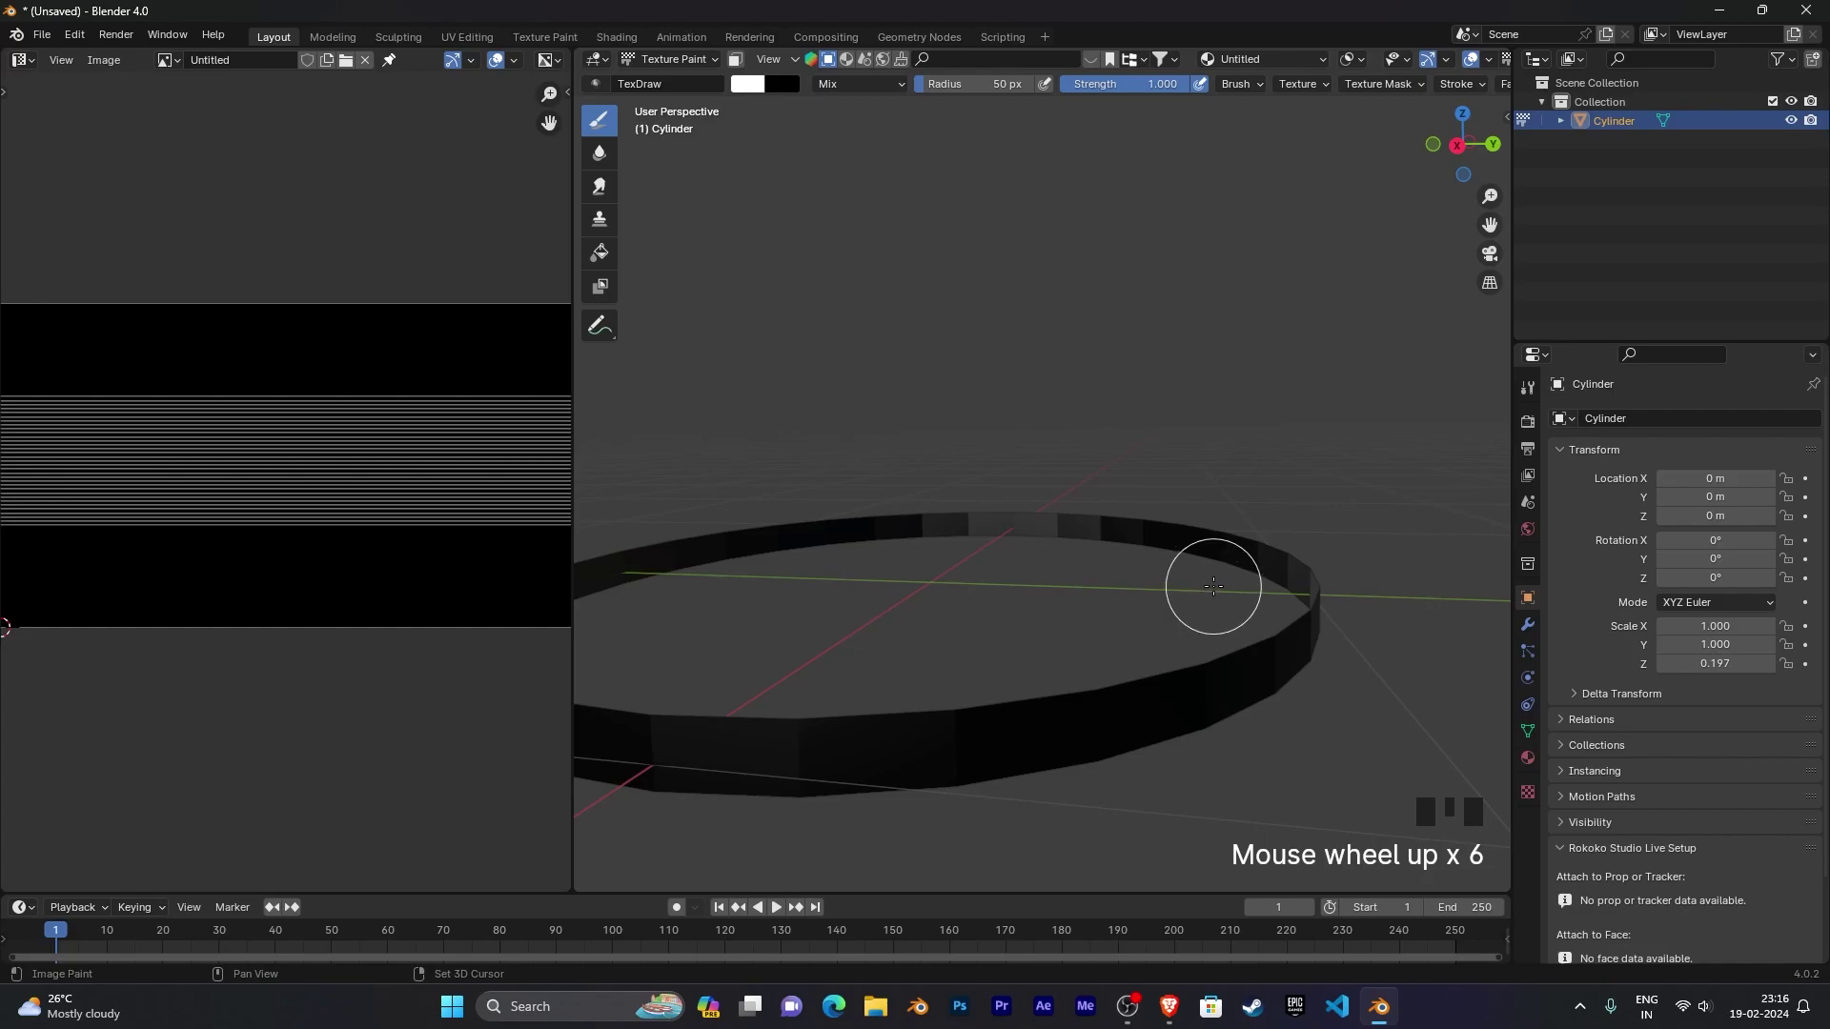
{"action": "scroll", "coordinate": [1299, 625], "scroll_direction": "down", "scroll_amount": 2}
{"action": "mouse_move", "coordinate": [1299, 625]}
{"action": "middle_mouse_down"}
{"action": "mouse_move", "coordinate": [1290, 568]}
{"action": "mouse_move", "coordinate": [1291, 625]}
{"action": "middle_mouse_up"}
{"action": "scroll", "coordinate": [1295, 597], "scroll_direction": "down", "scroll_amount": 1}
{"action": "scroll", "coordinate": [1037, 576], "scroll_direction": "up", "scroll_amount": 1}
{"action": "middle_click_drag", "start_coordinate": [1185, 605], "coordinate": [1226, 576]}
{"action": "scroll", "coordinate": [1224, 541], "scroll_direction": "down", "scroll_amount": 1}
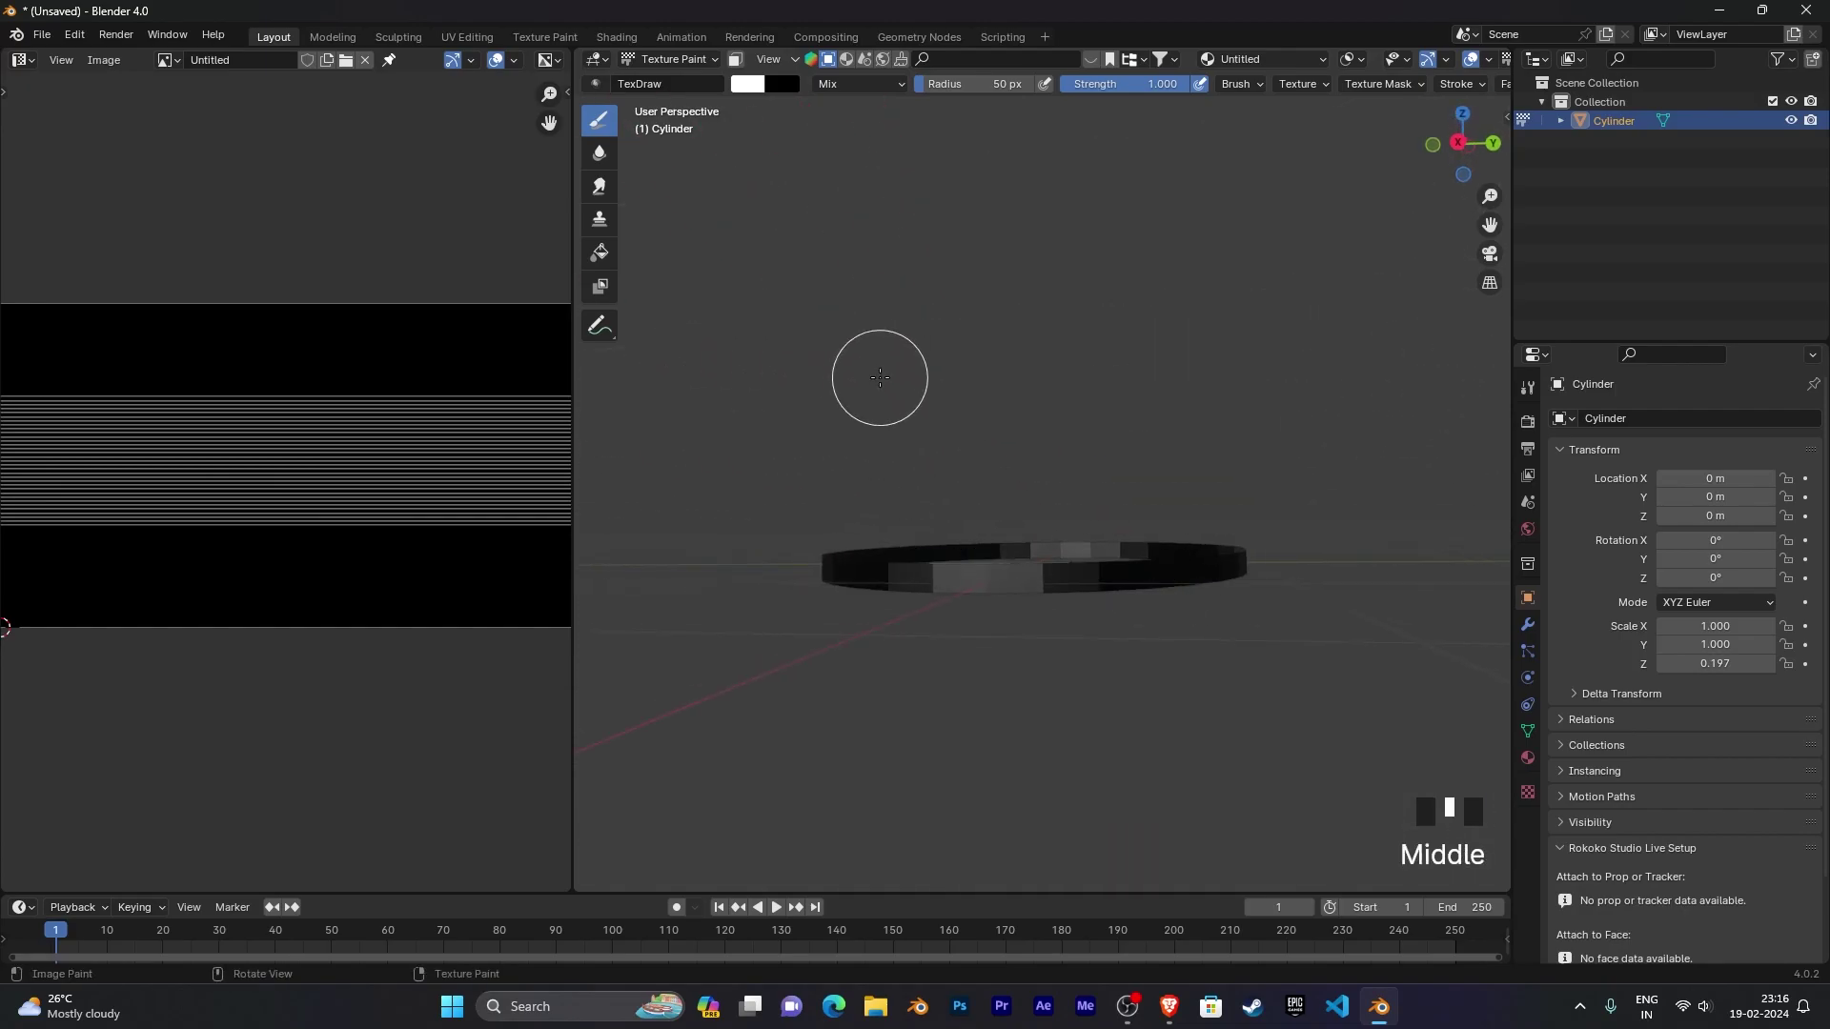
{"action": "scroll", "coordinate": [469, 563], "scroll_direction": "down", "scroll_amount": 3}
{"action": "scroll", "coordinate": [467, 586], "scroll_direction": "down", "scroll_amount": 4}
{"action": "scroll", "coordinate": [458, 584], "scroll_direction": "up", "scroll_amount": 4}
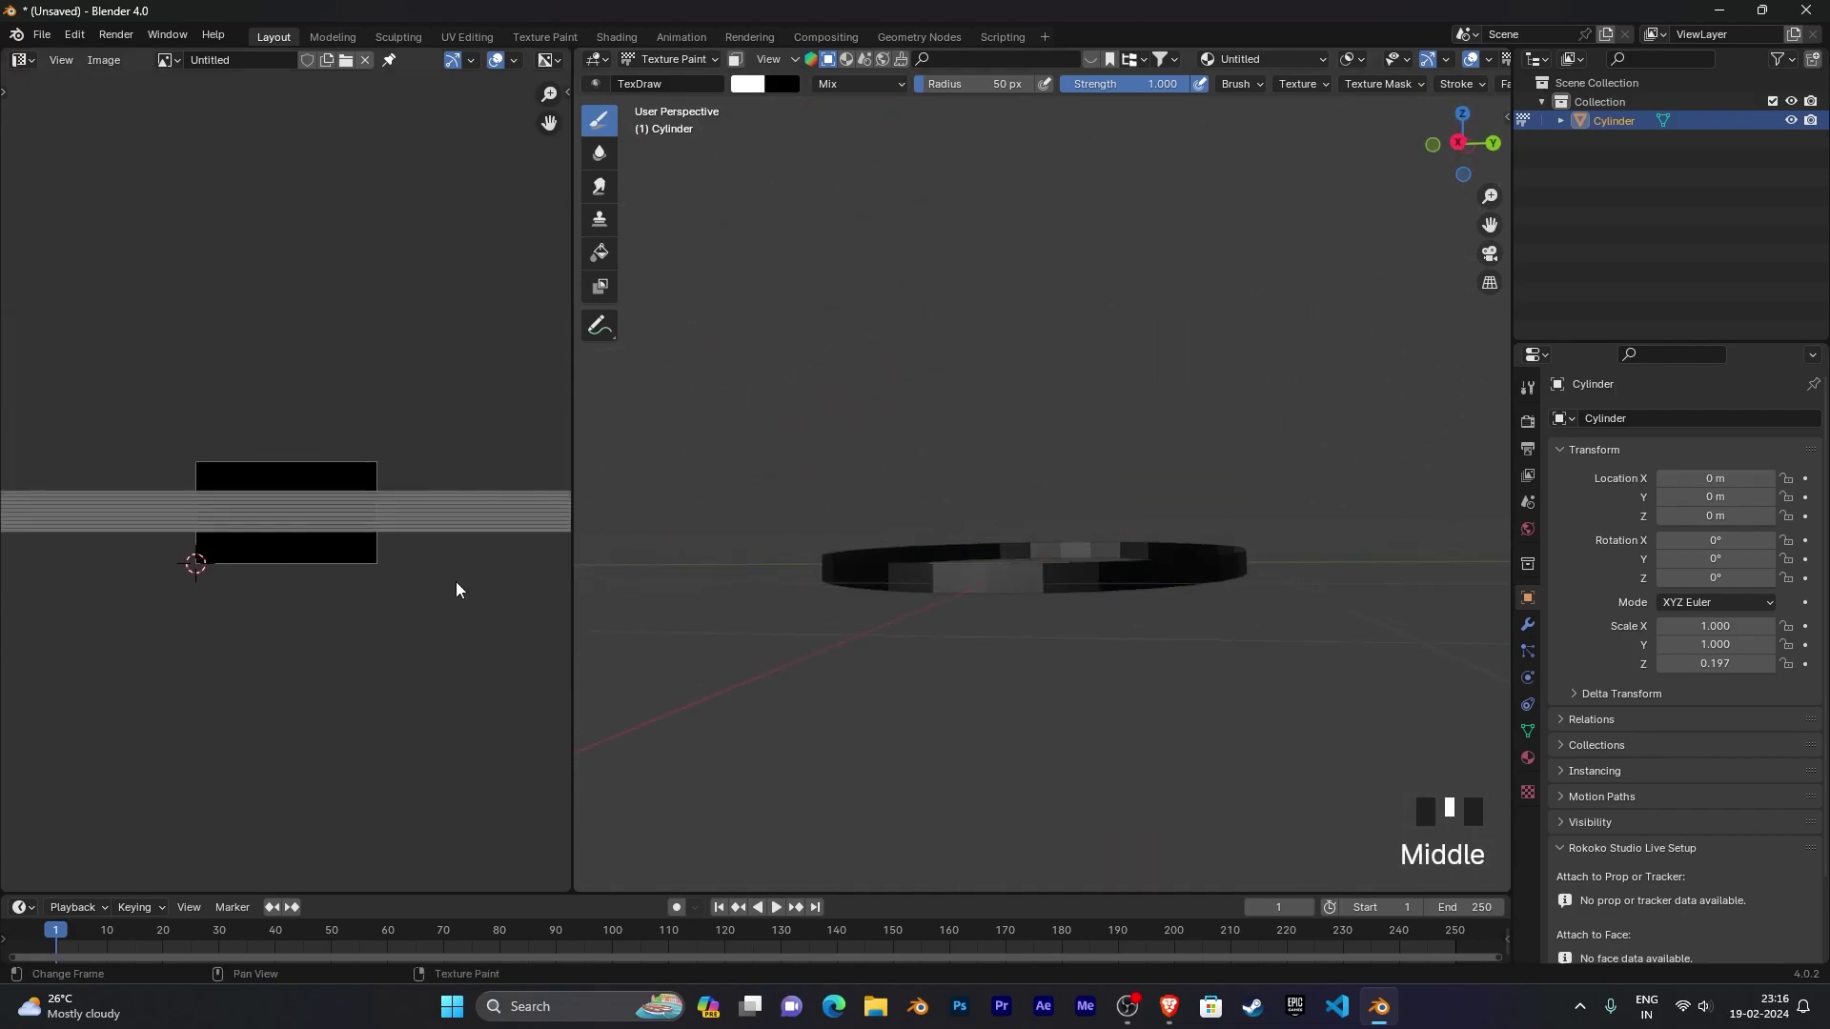
{"action": "scroll", "coordinate": [458, 596], "scroll_direction": "down", "scroll_amount": 3}
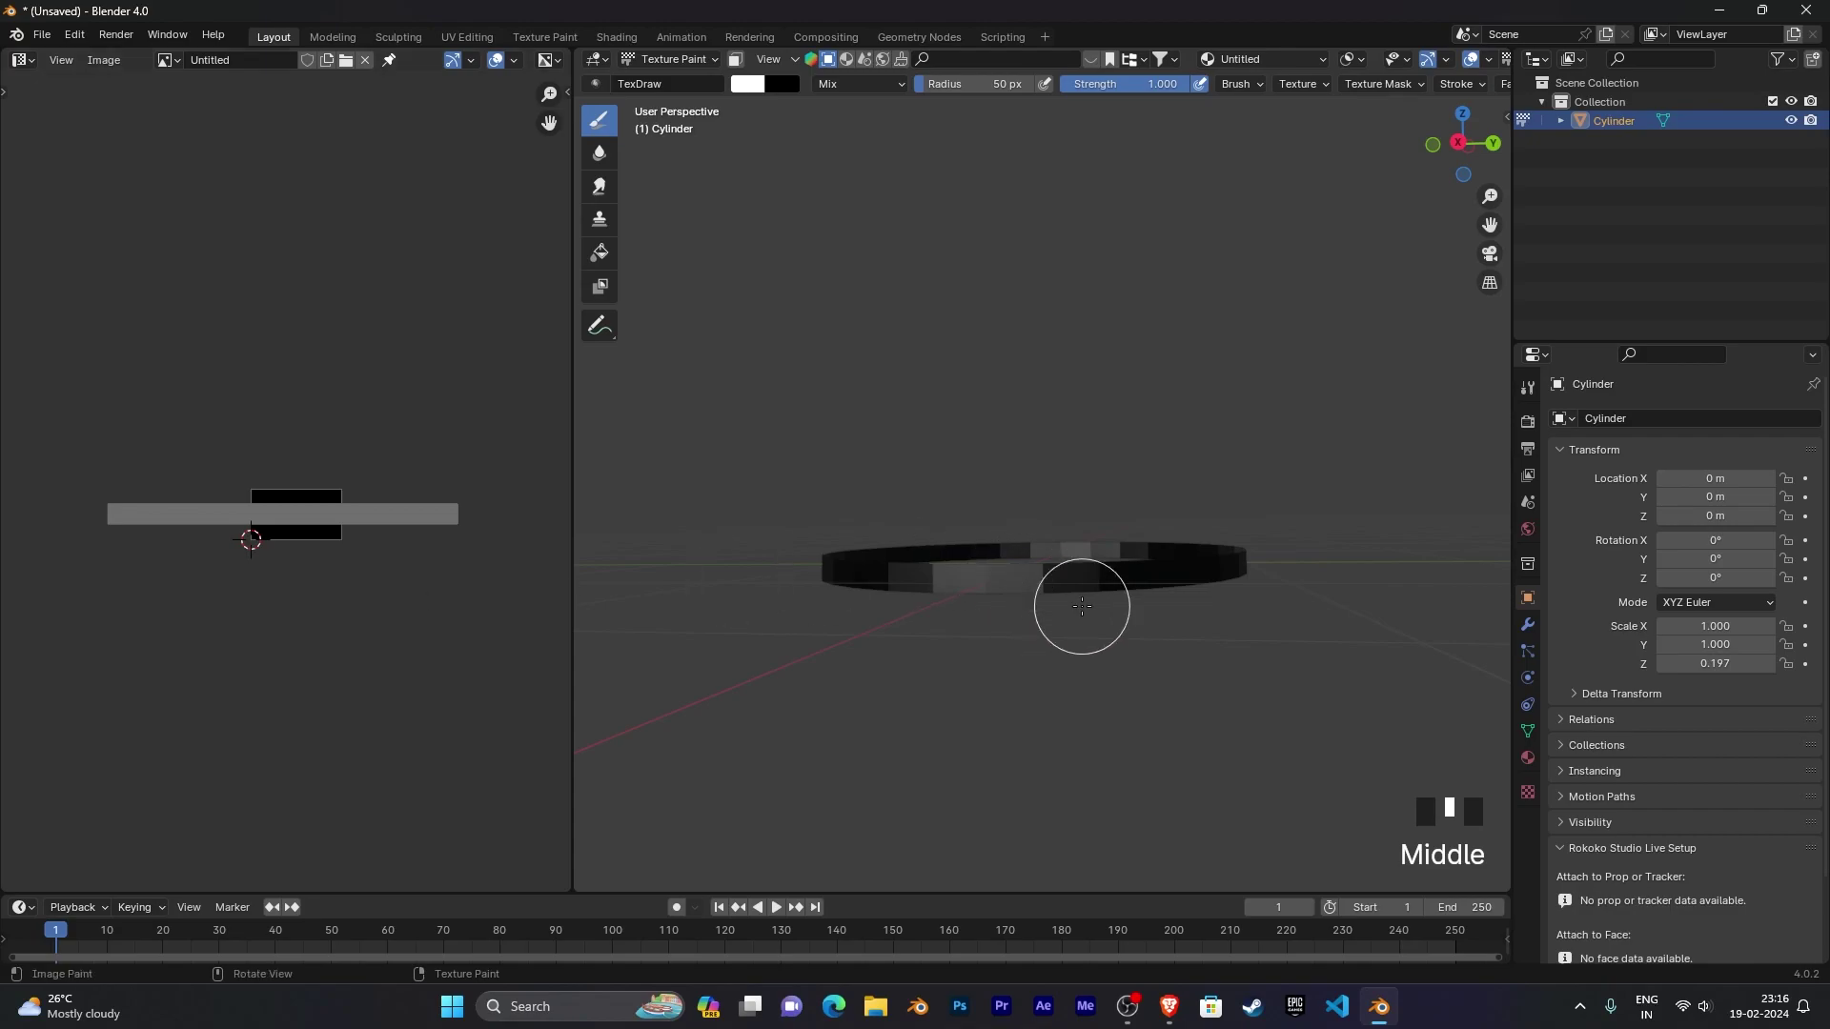
Step: Enter Edit Mode and scale the side UVs down to about half size, then stretch them along Y past the image's height
{"action": "key", "text": "ctrl+Tab"}
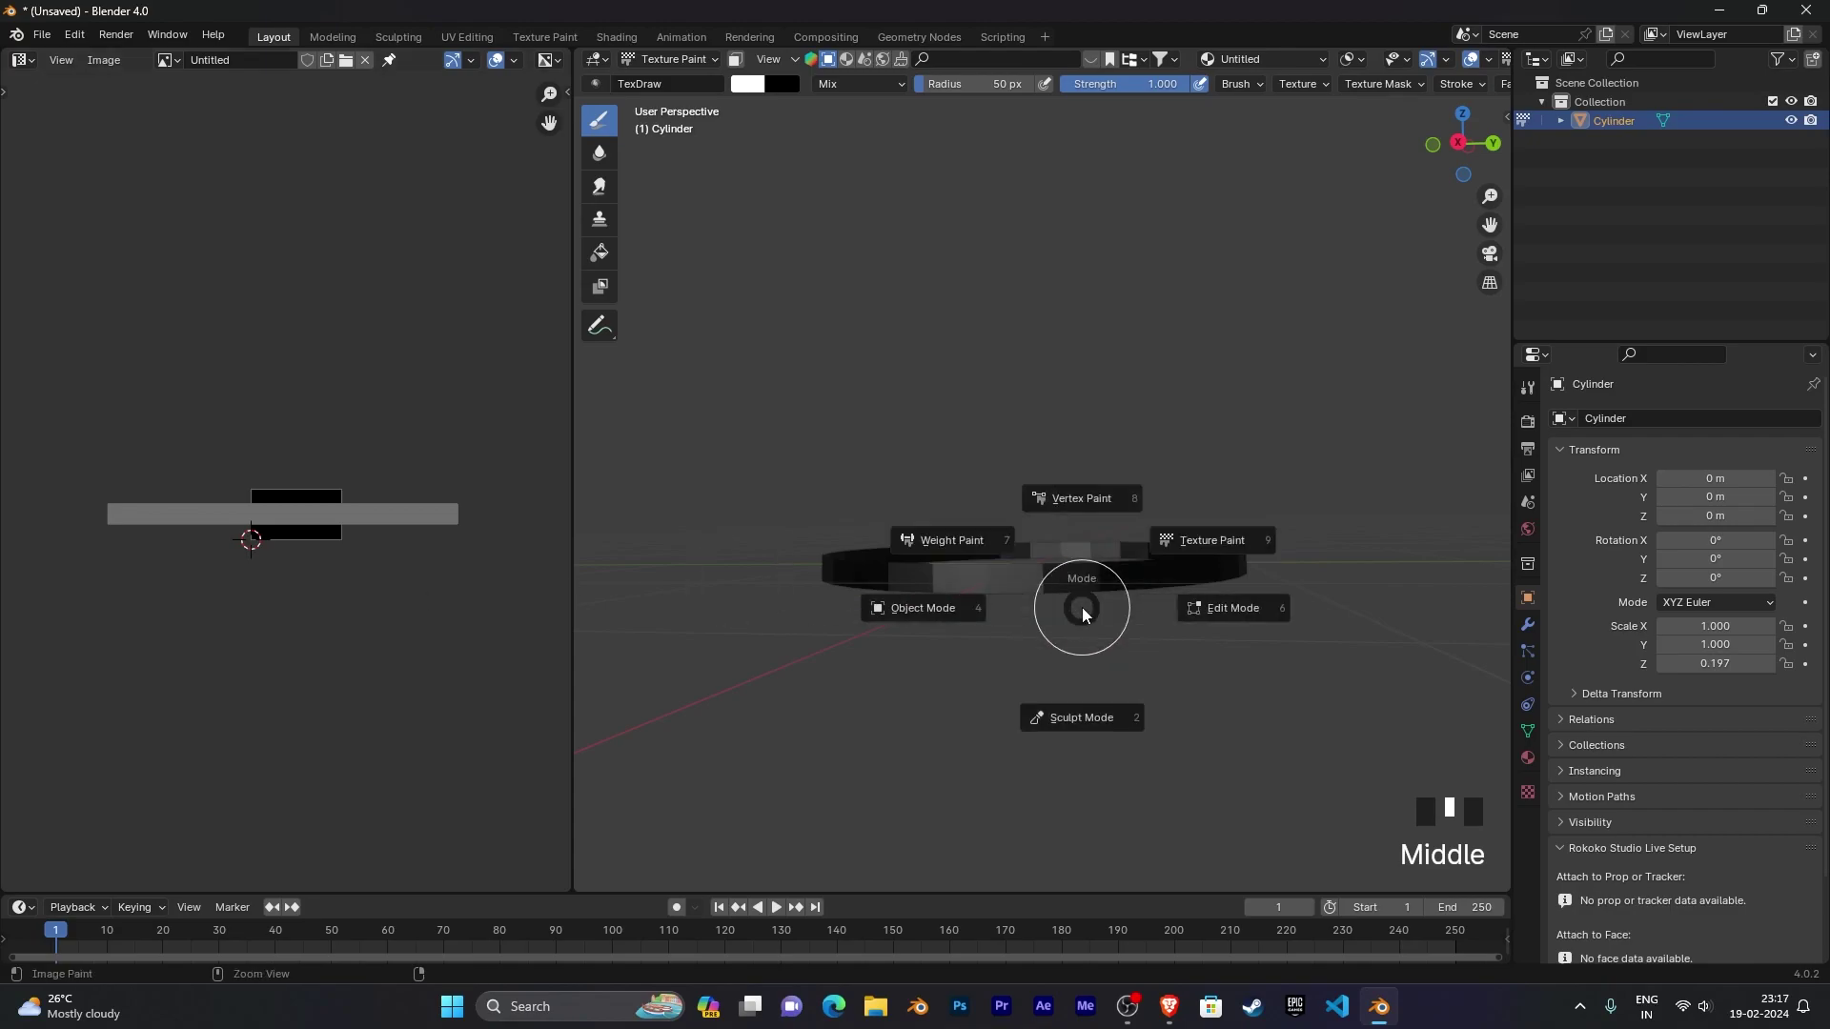
{"action": "key", "text": "ctrl+Tab"}
{"action": "key", "text": "Tab"}
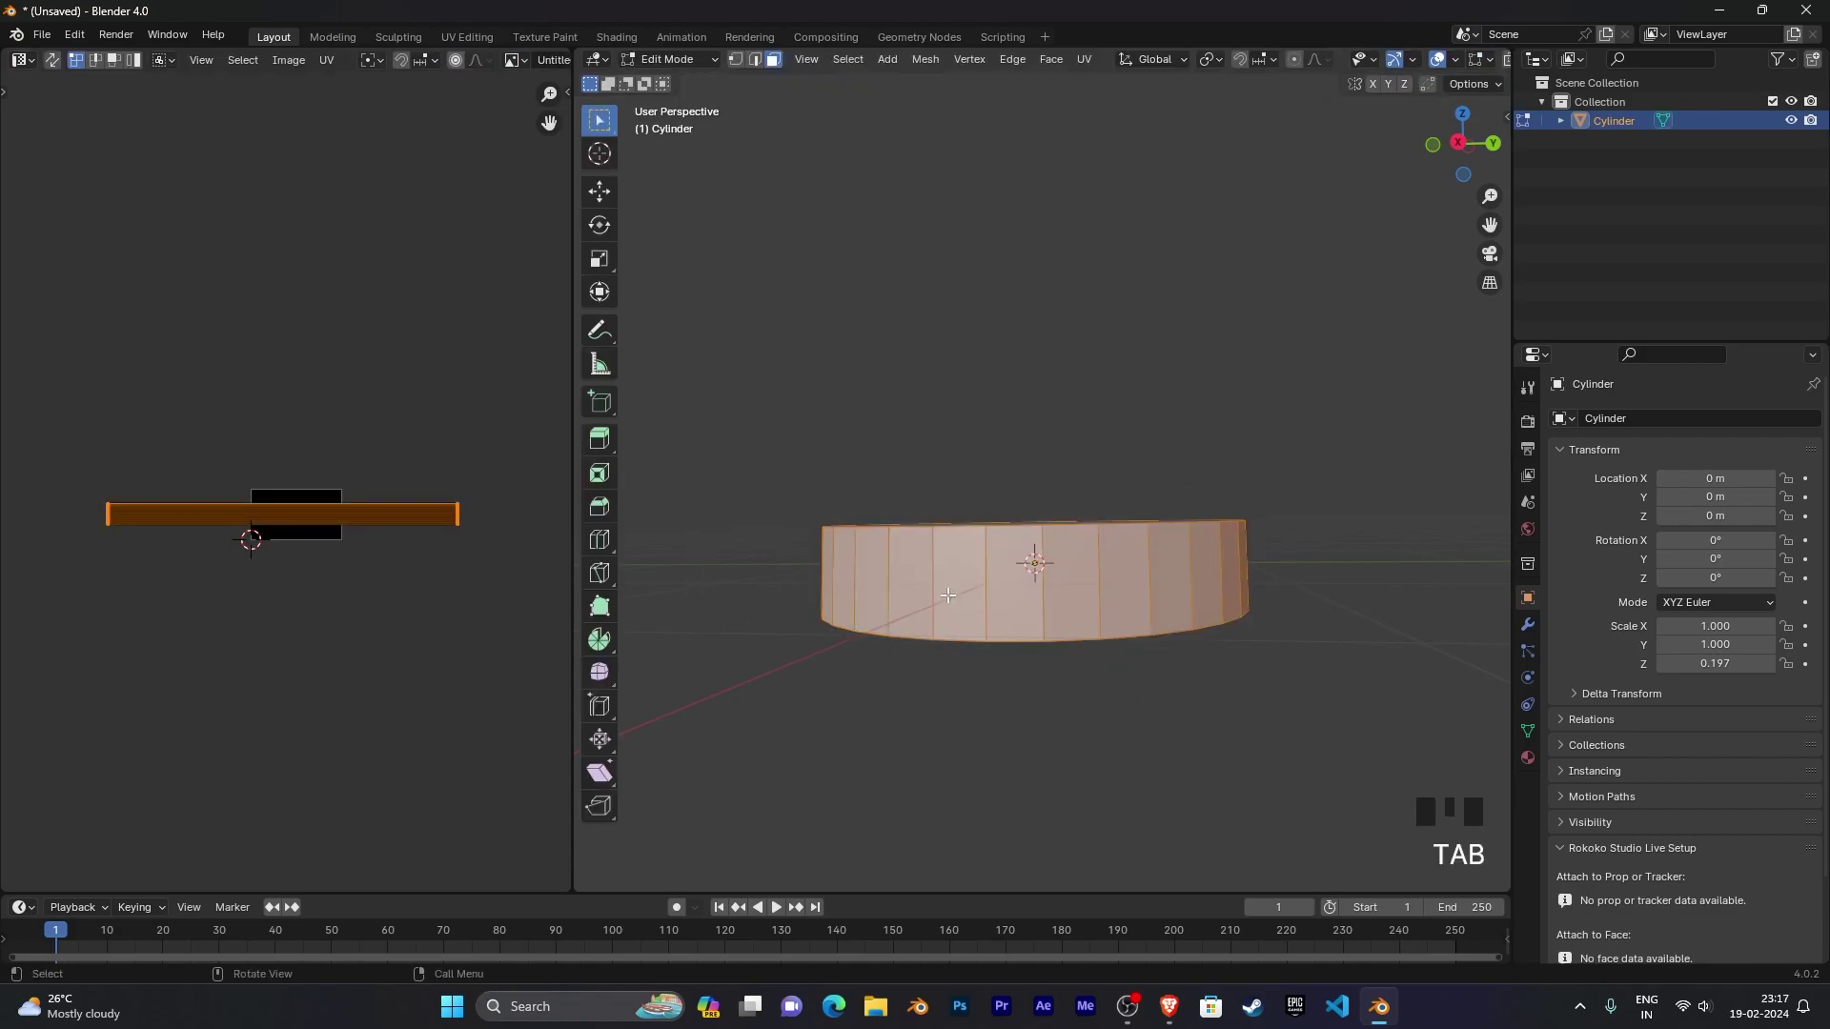
{"action": "key", "text": "s"}
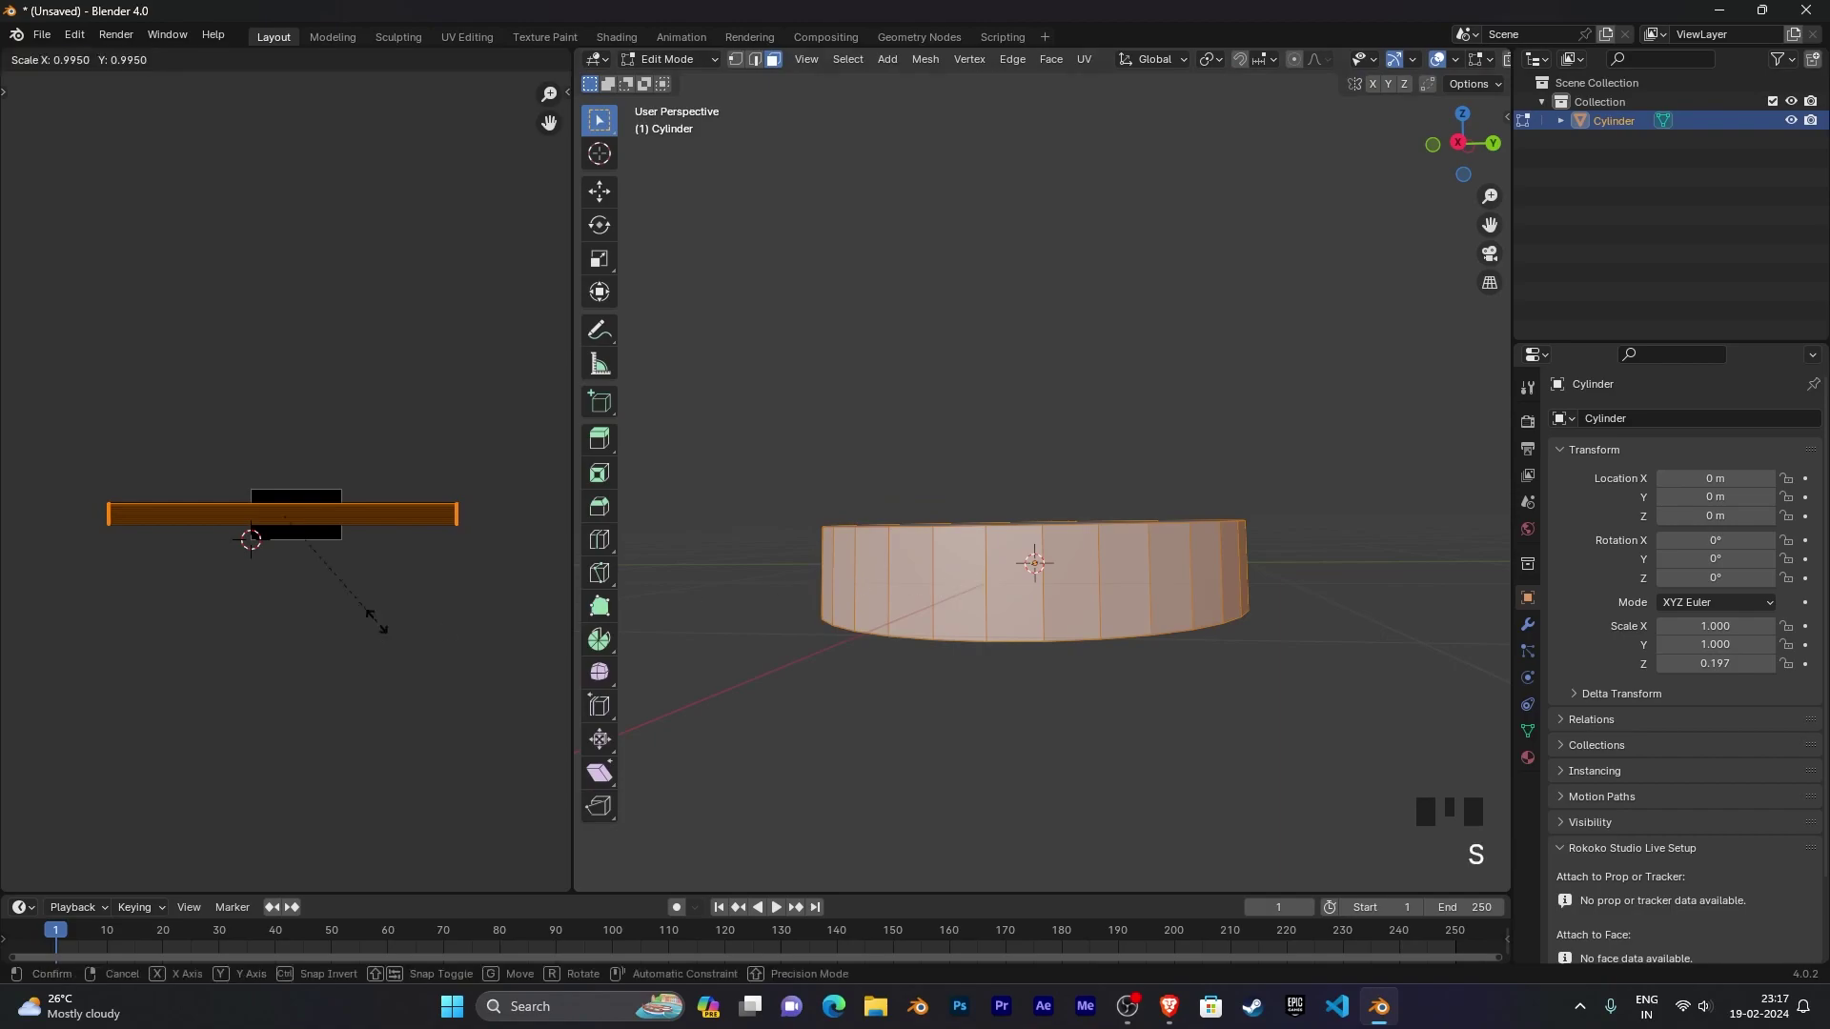
{"action": "left_click", "coordinate": [230, 563]}
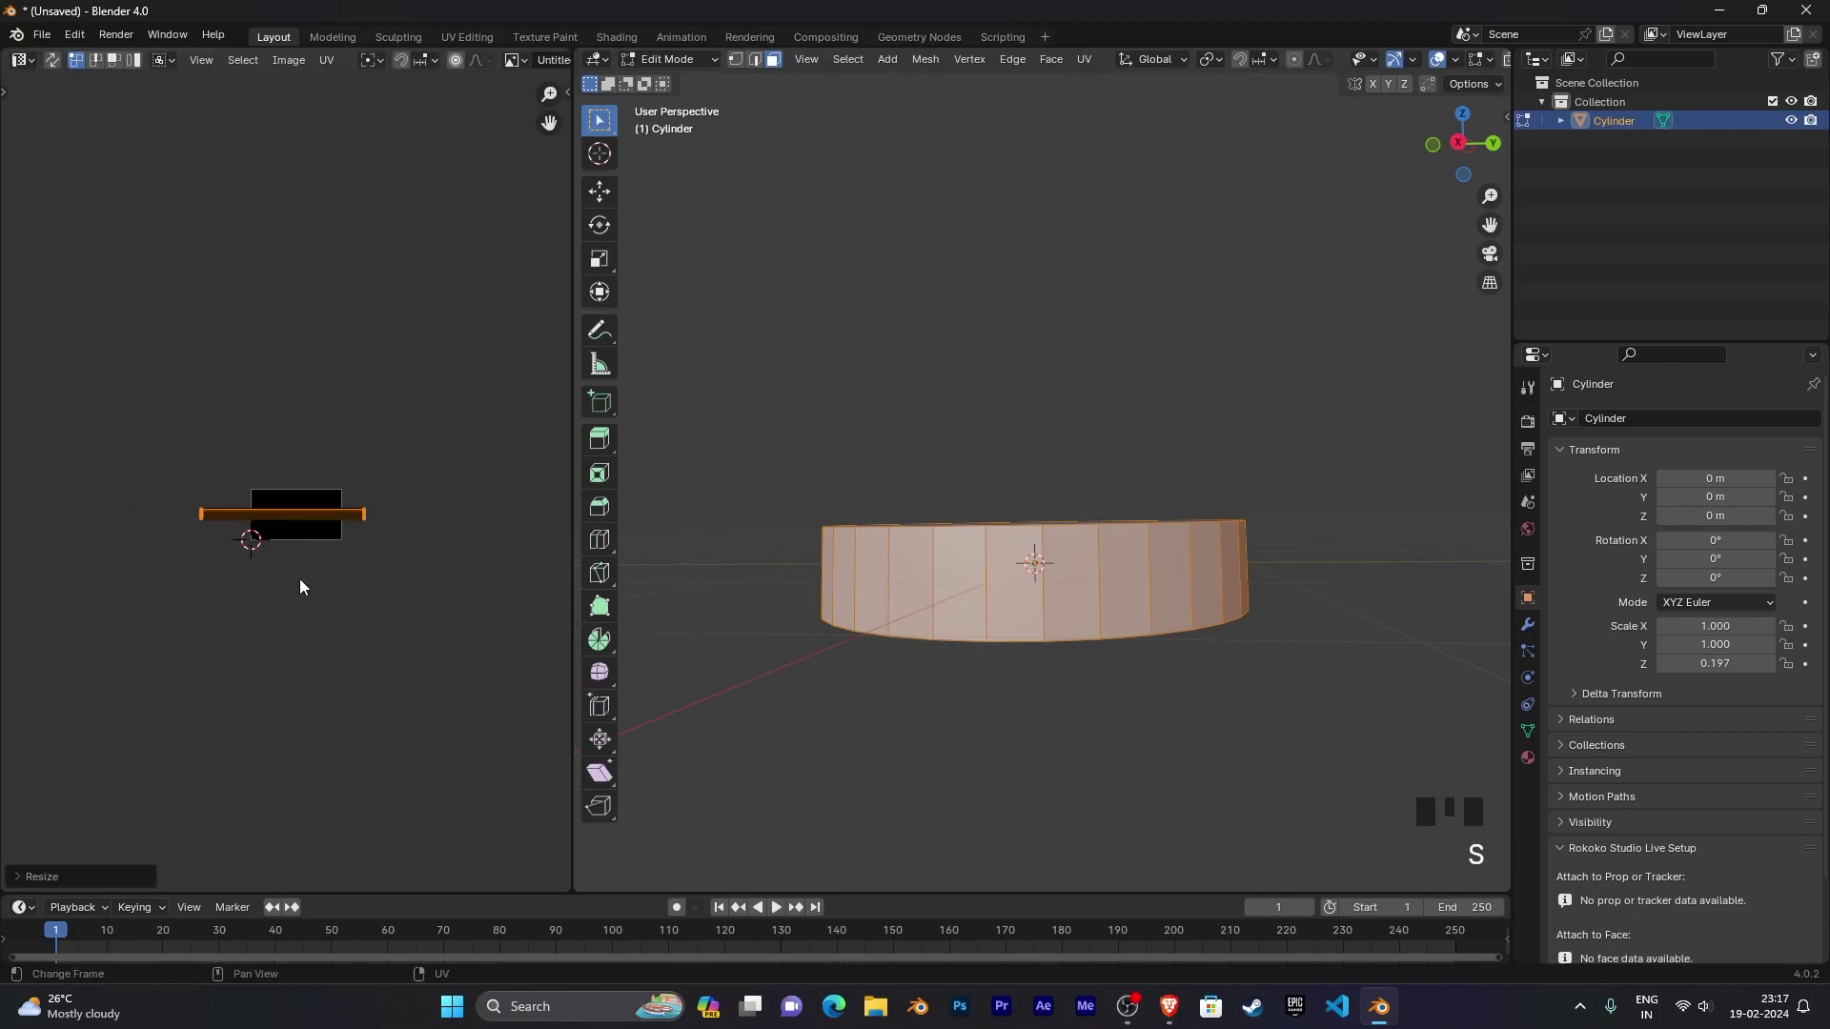
{"action": "key", "text": "s"}
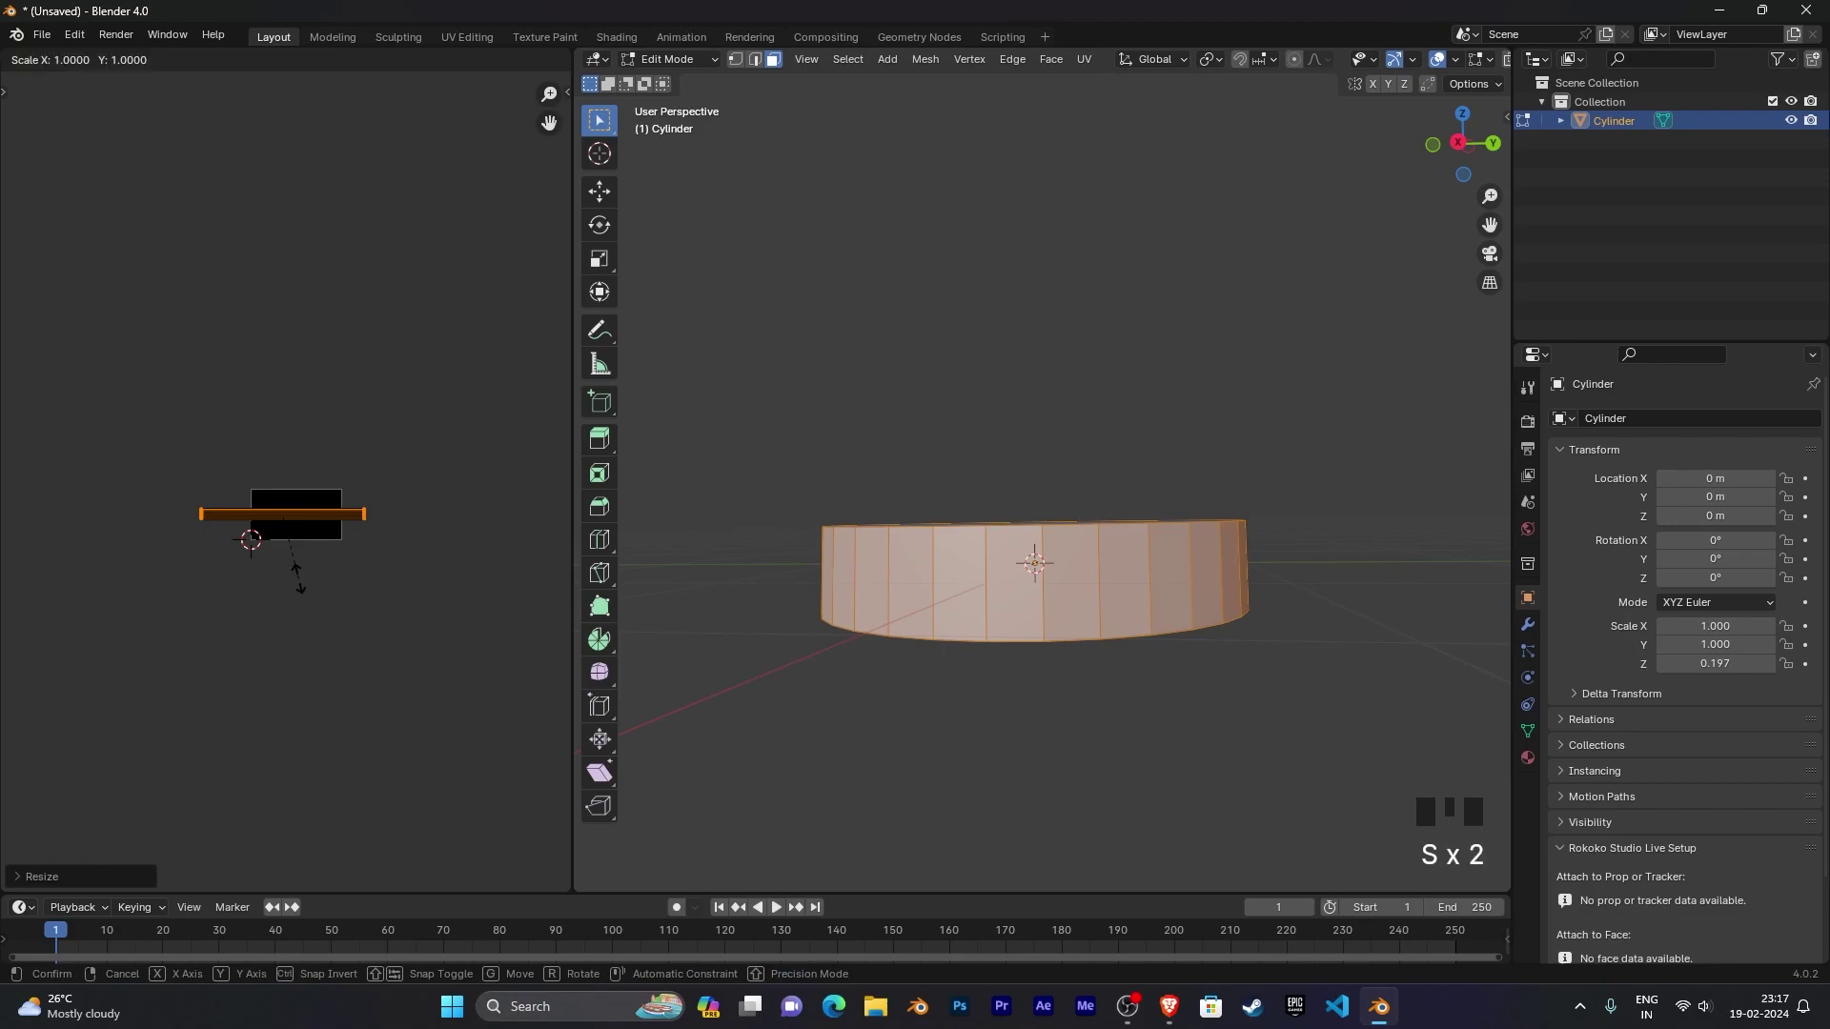
{"action": "key", "text": "y"}
{"action": "left_click", "coordinate": [95, 729]}
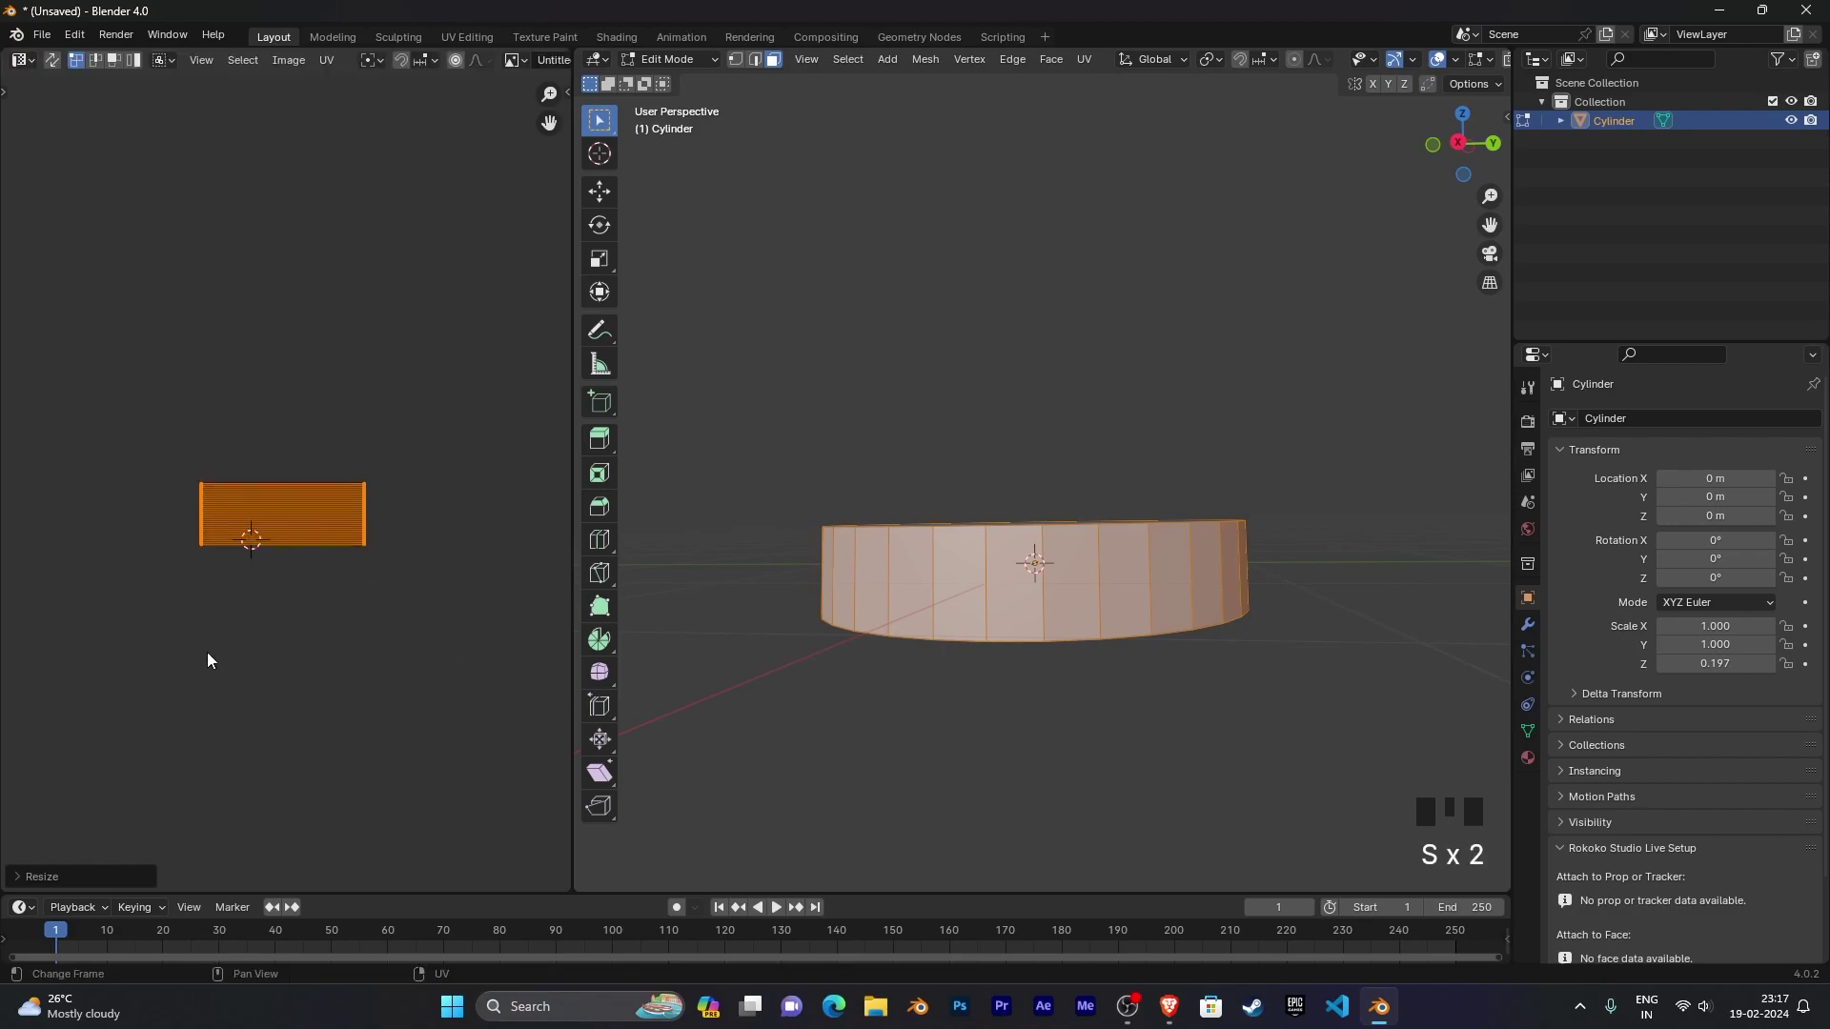
Step: Scale the side UVs along X to slightly wider than the image and move them so they are centred over it
{"action": "scroll", "coordinate": [455, 599], "scroll_direction": "up", "scroll_amount": 2}
{"action": "scroll", "coordinate": [456, 598], "scroll_direction": "up", "scroll_amount": 2}
{"action": "scroll", "coordinate": [448, 606], "scroll_direction": "down", "scroll_amount": 1}
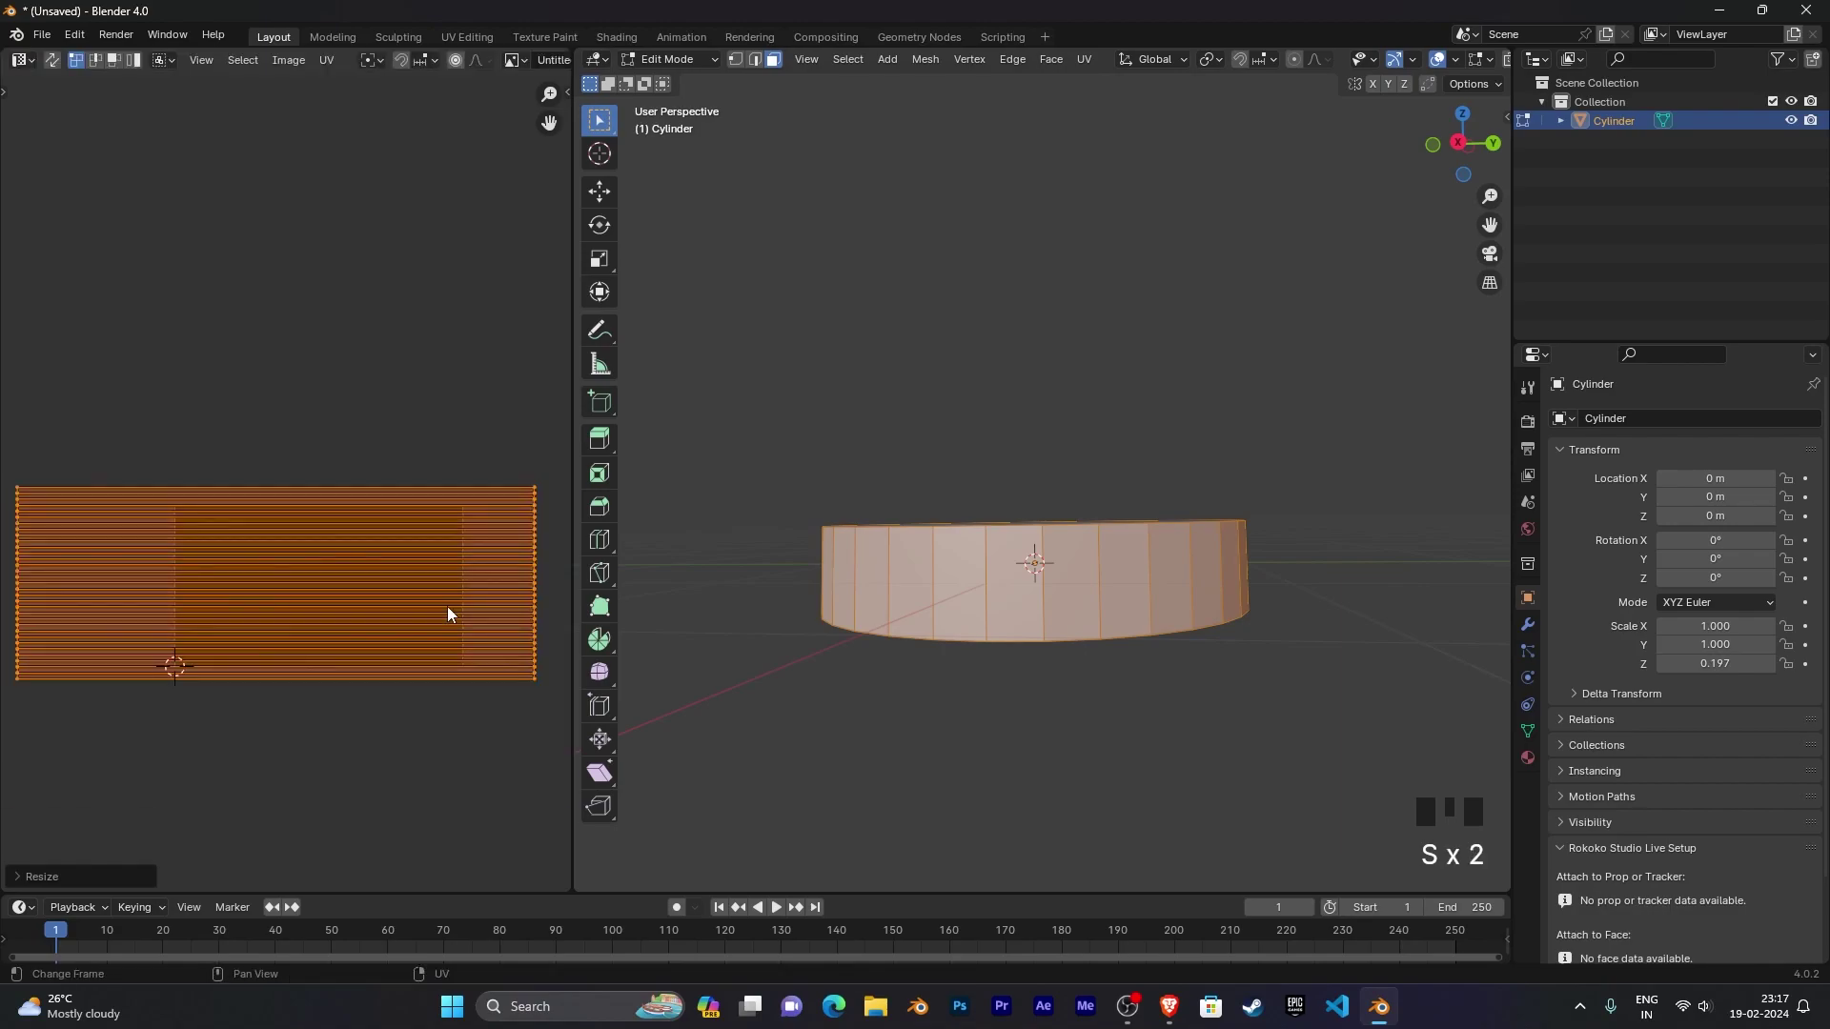
{"action": "middle_click_drag", "start_coordinate": [448, 606], "coordinate": [427, 585]}
{"action": "key", "text": "s"}
{"action": "key", "text": "x"}
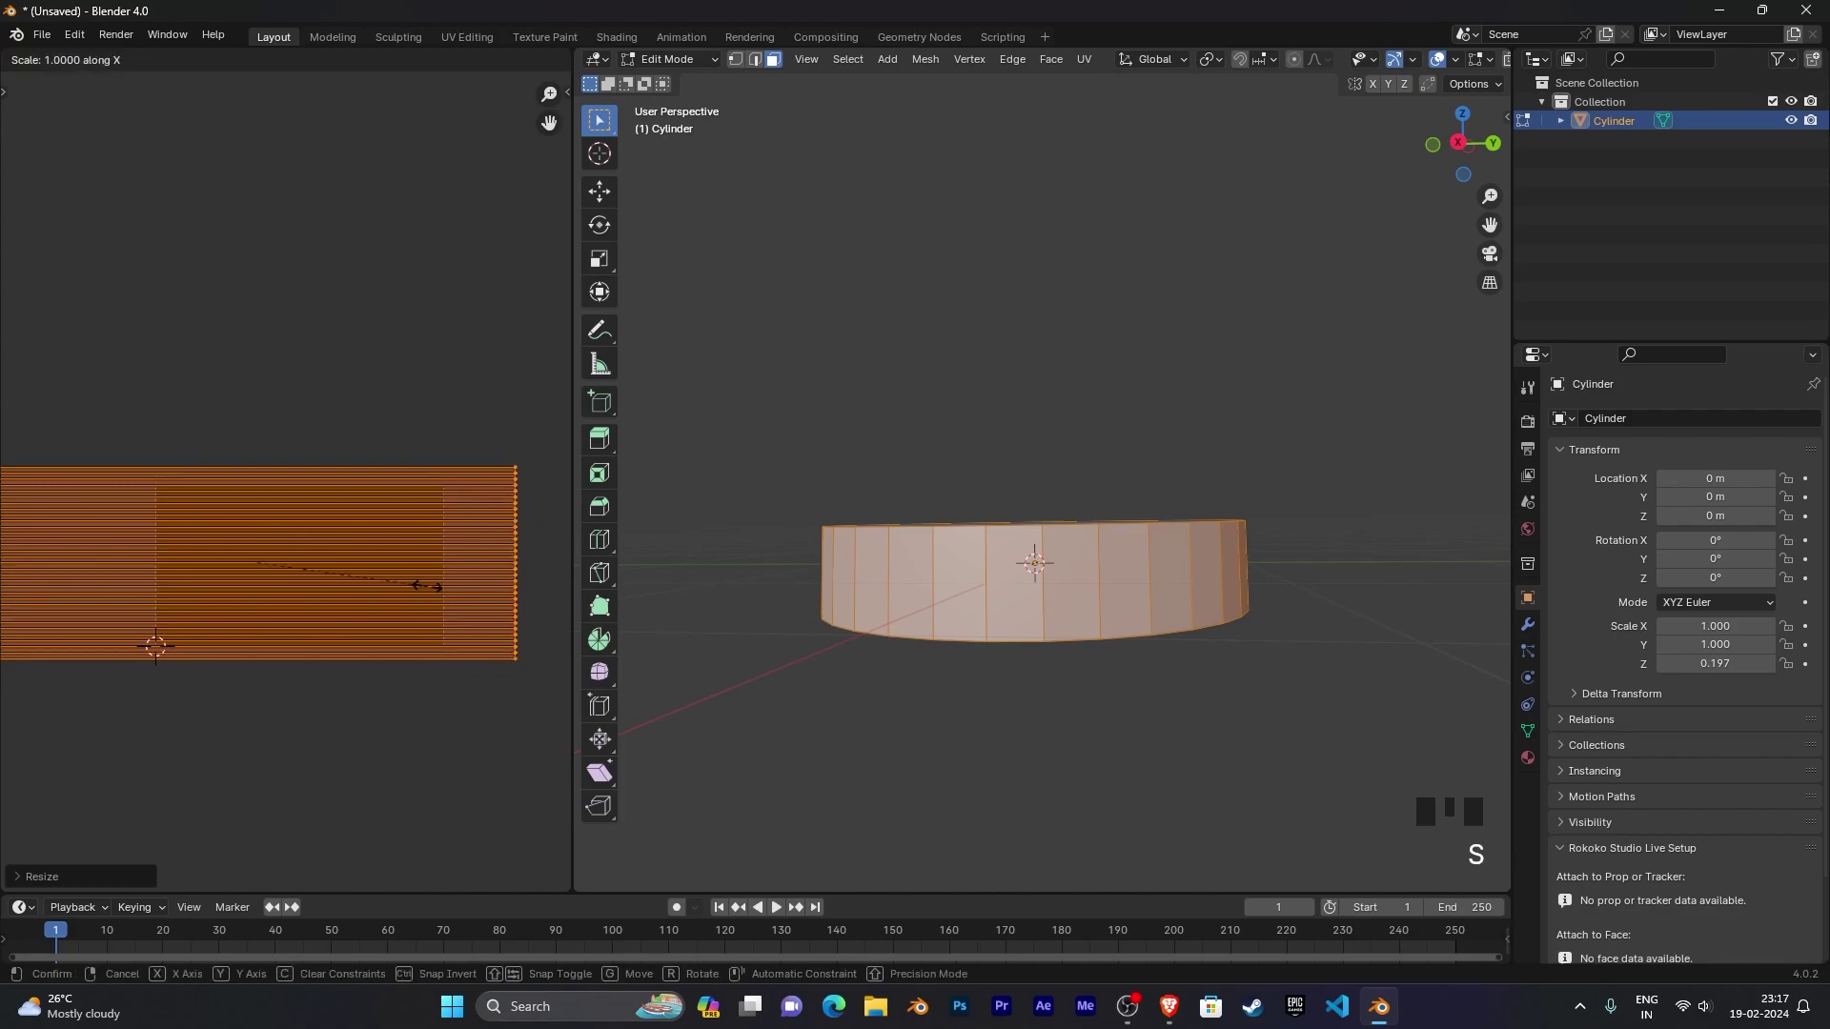
{"action": "left_click", "coordinate": [365, 562]}
{"action": "key", "text": "g"}
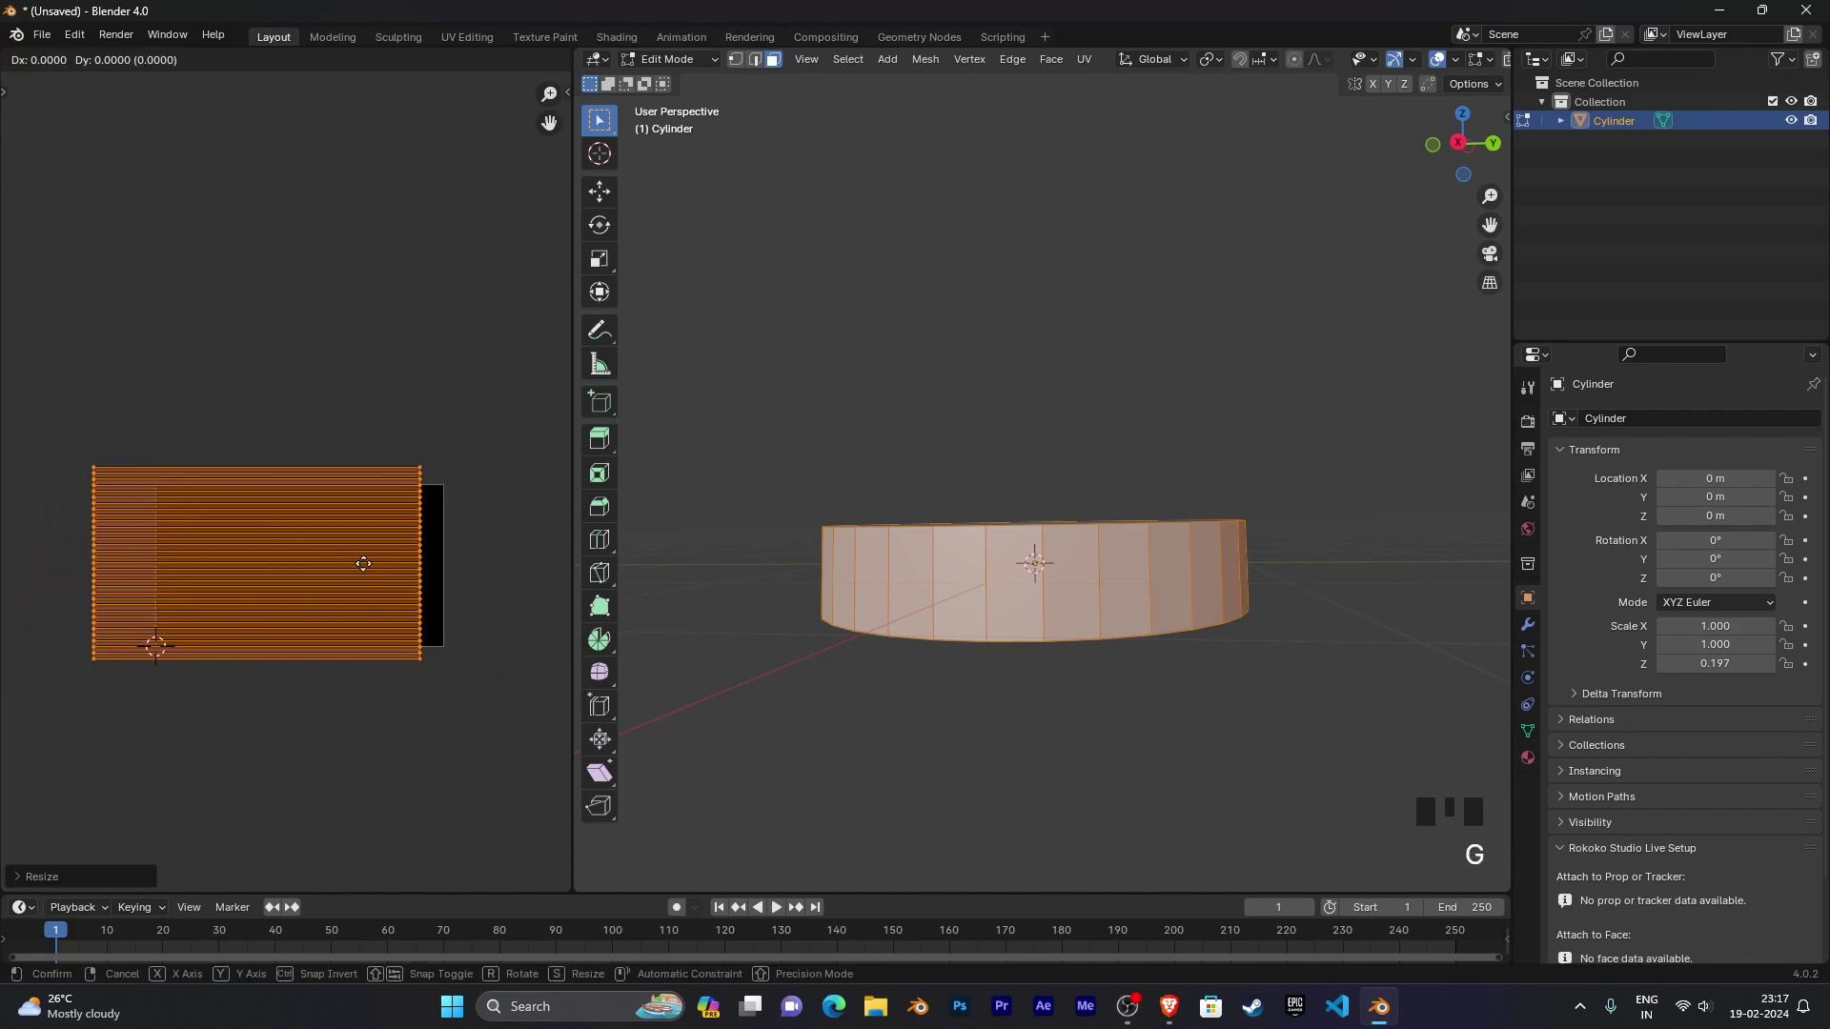
{"action": "left_click", "coordinate": [403, 568]}
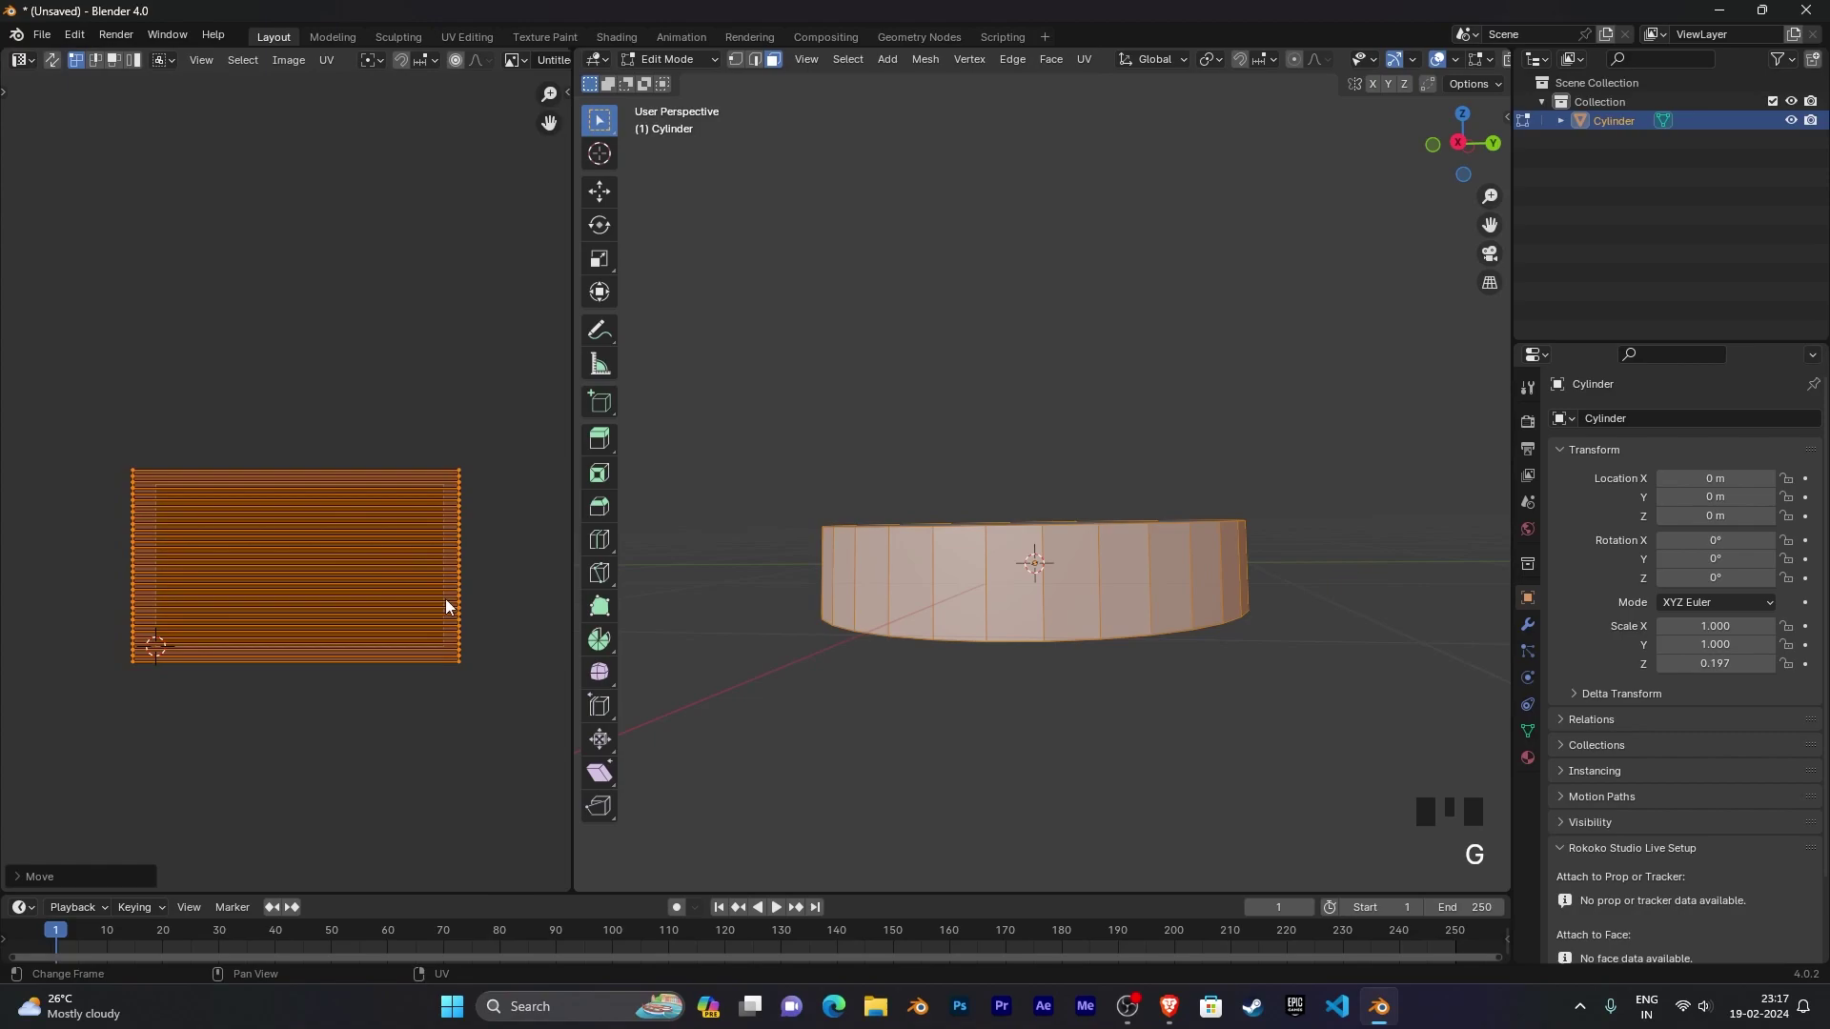
Step: Scale the side UVs along X by about 0.88 and shift them to line up with the image's side edges
{"action": "key", "text": "s"}
{"action": "key", "text": "x"}
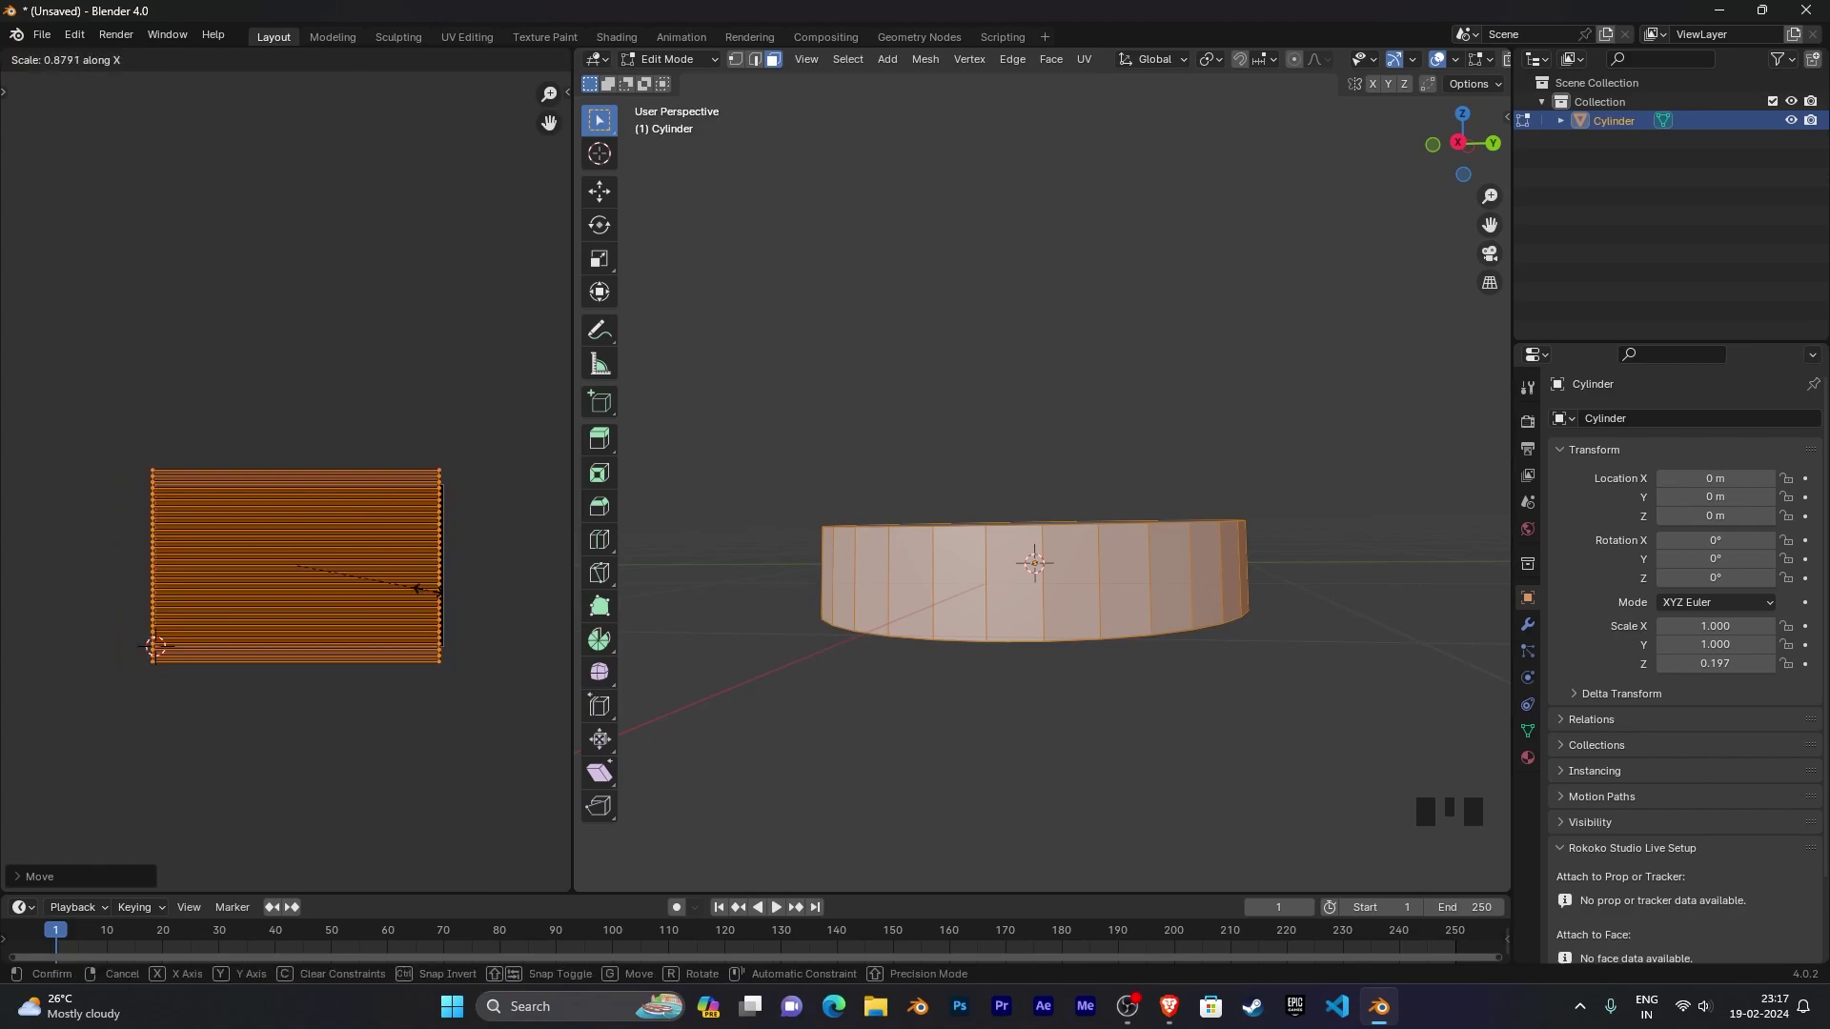
{"action": "left_click", "coordinate": [428, 599]}
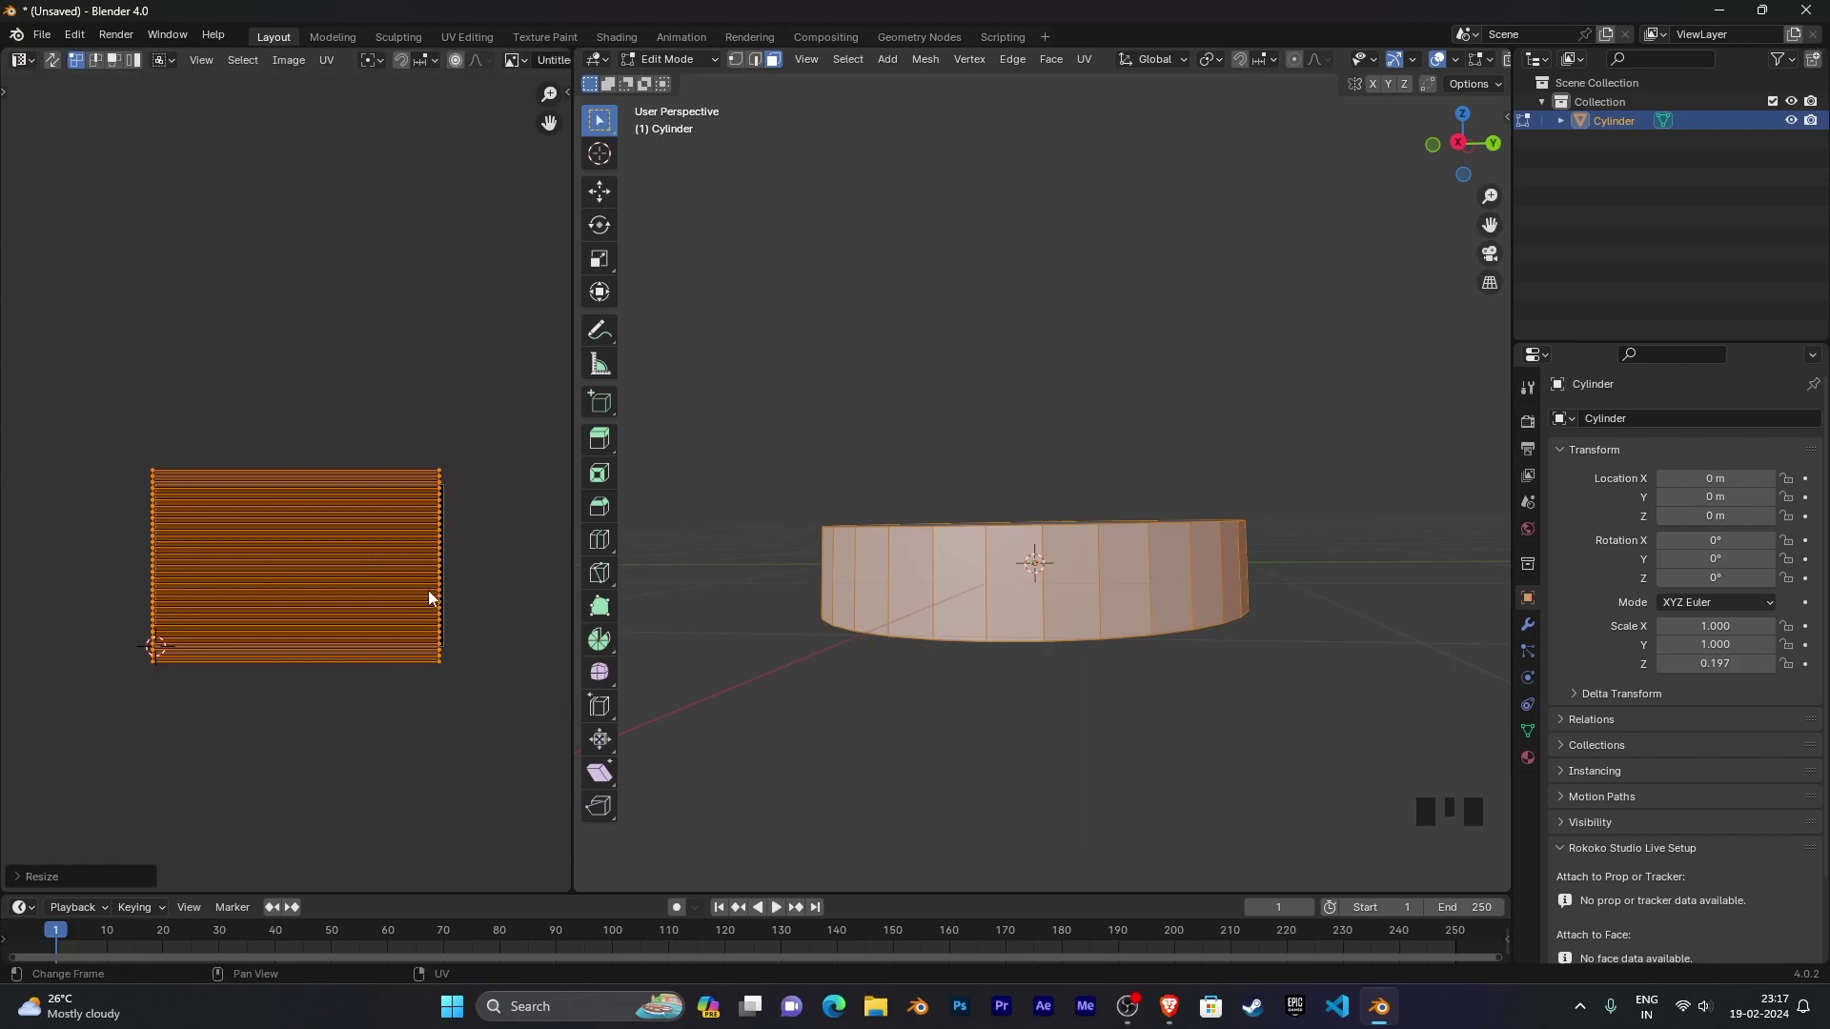
{"action": "key", "text": "g"}
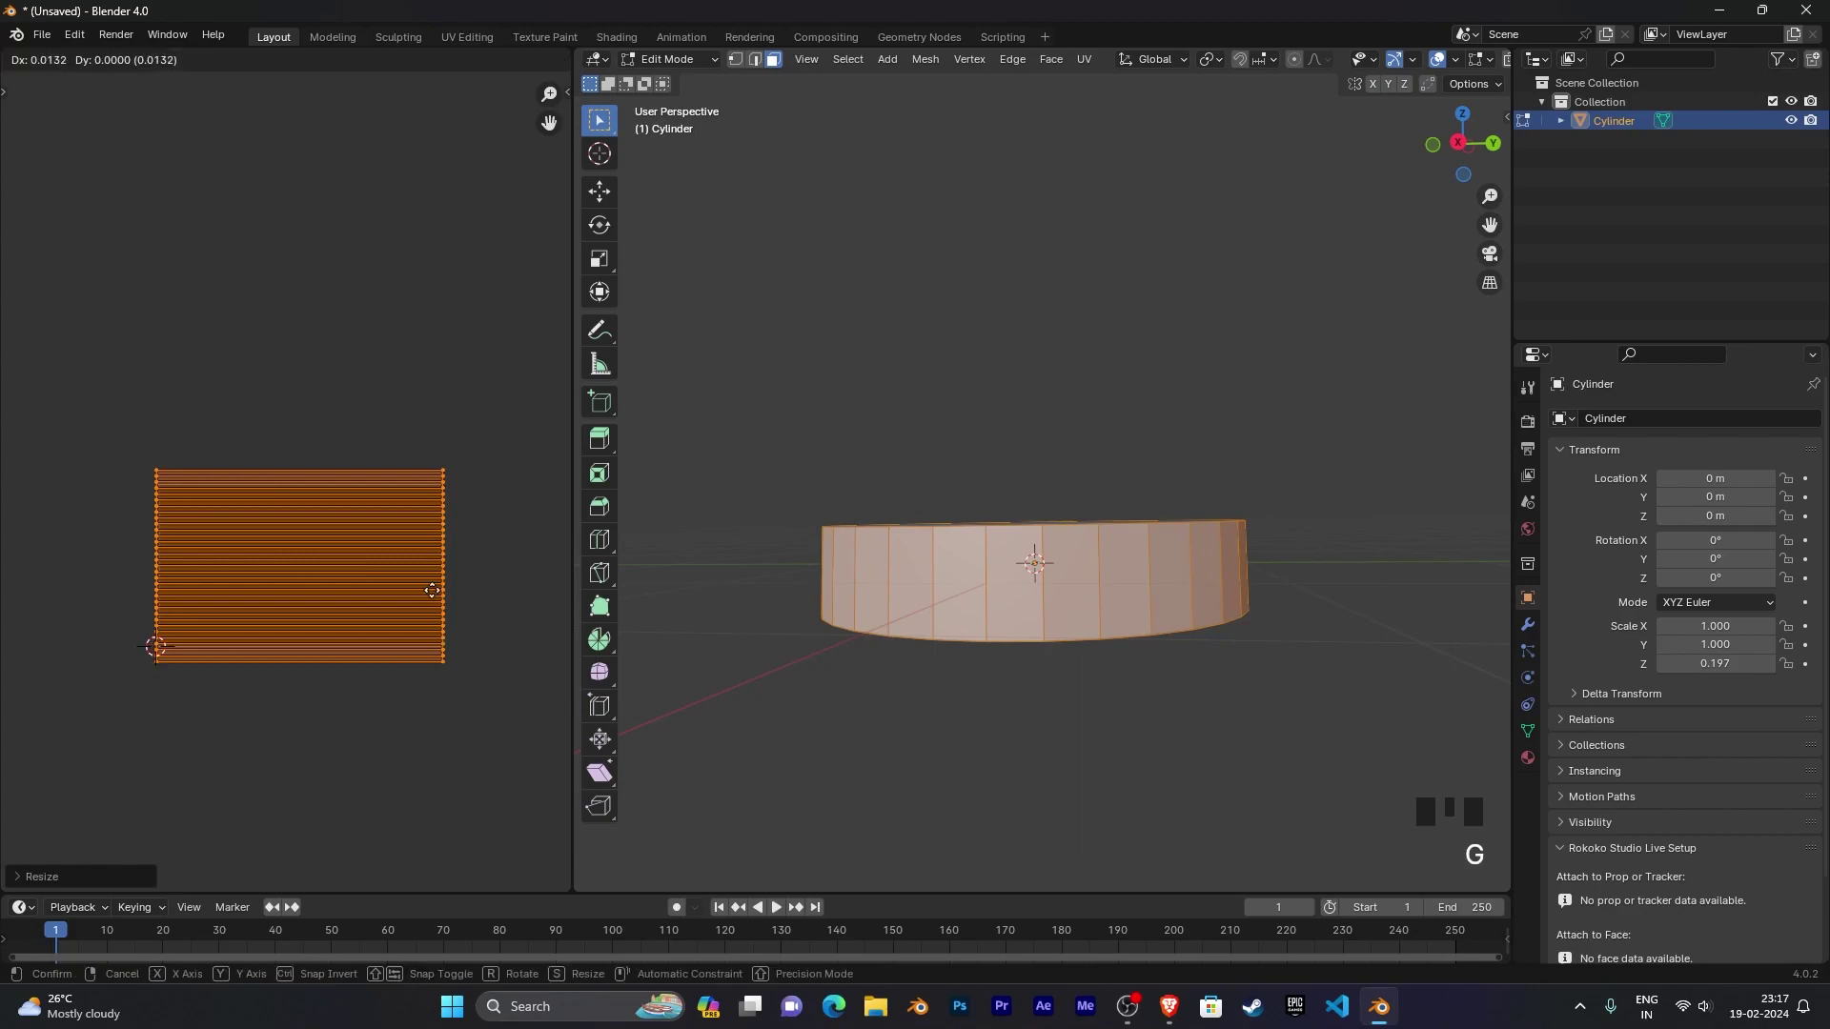
{"action": "left_click", "coordinate": [434, 593]}
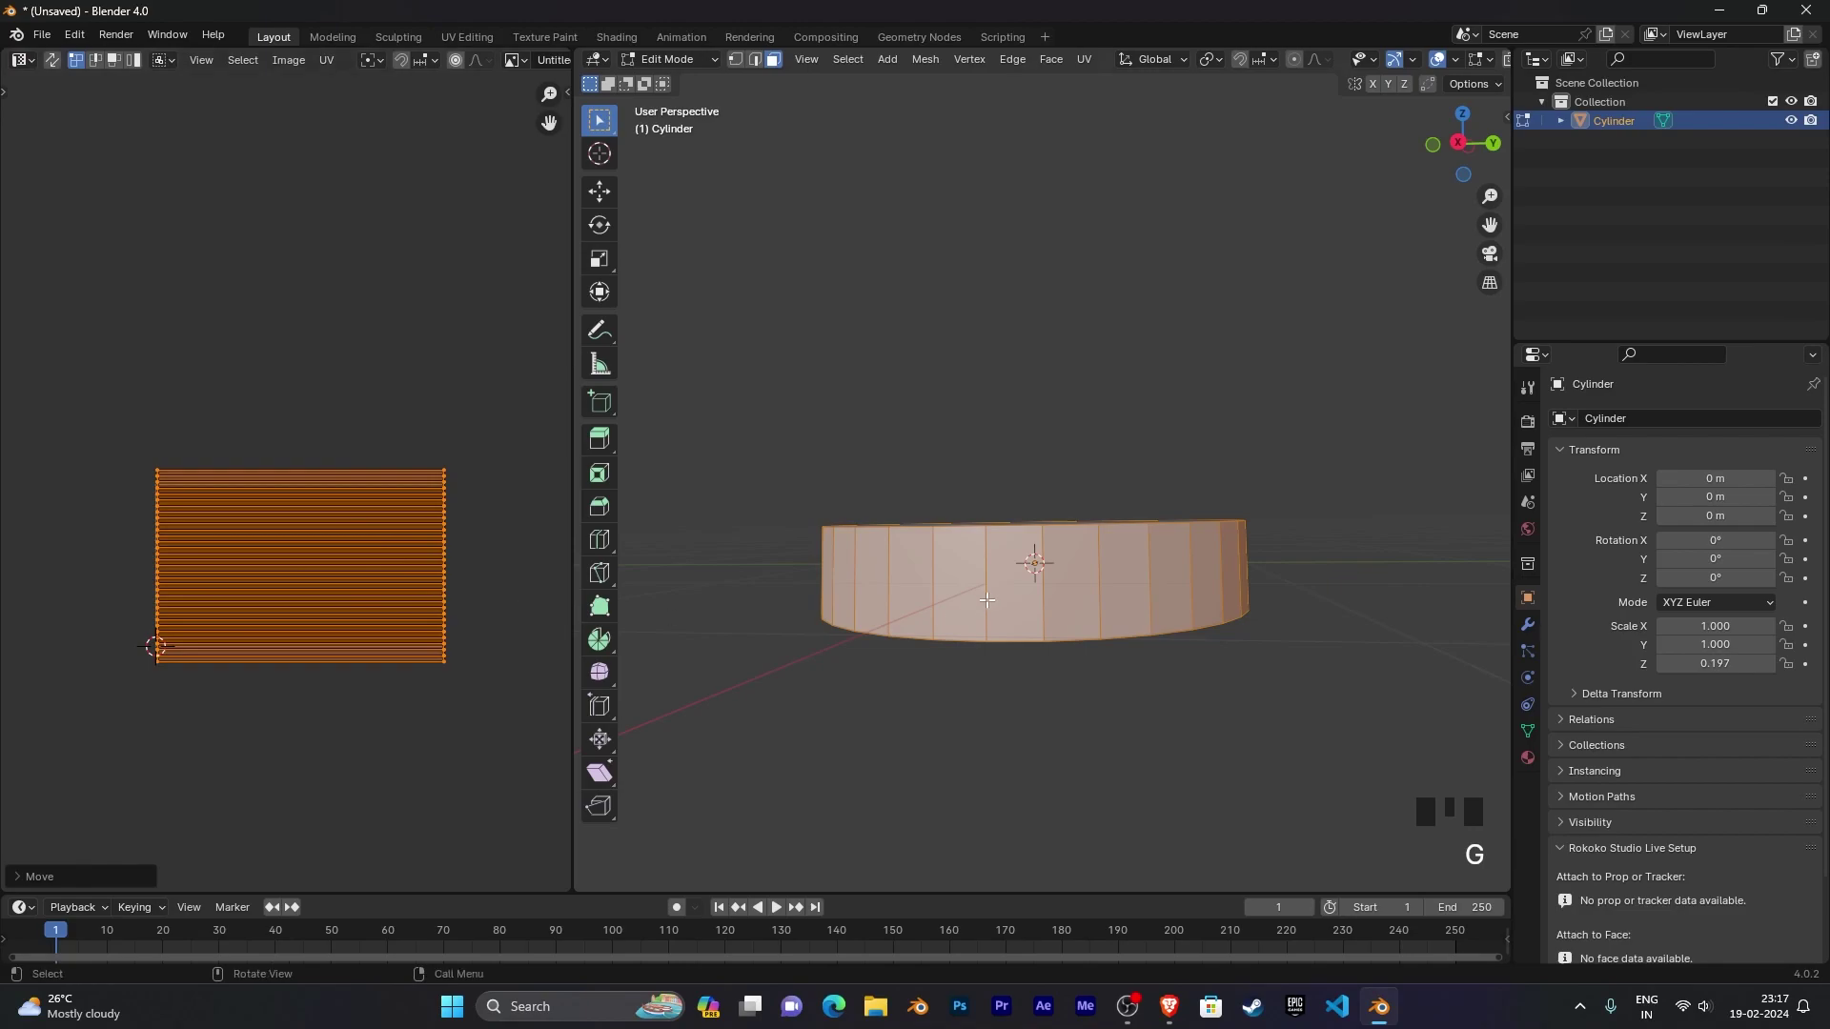
Step: Scale the side UVs down along Y to roughly match the image's height and leave Edit Mode
{"action": "middle_click_drag", "start_coordinate": [858, 648], "coordinate": [989, 672]}
{"action": "mouse_move", "coordinate": [917, 597]}
{"action": "middle_mouse_down"}
{"action": "mouse_move", "coordinate": [900, 535]}
{"action": "mouse_move", "coordinate": [907, 586]}
{"action": "middle_mouse_up"}
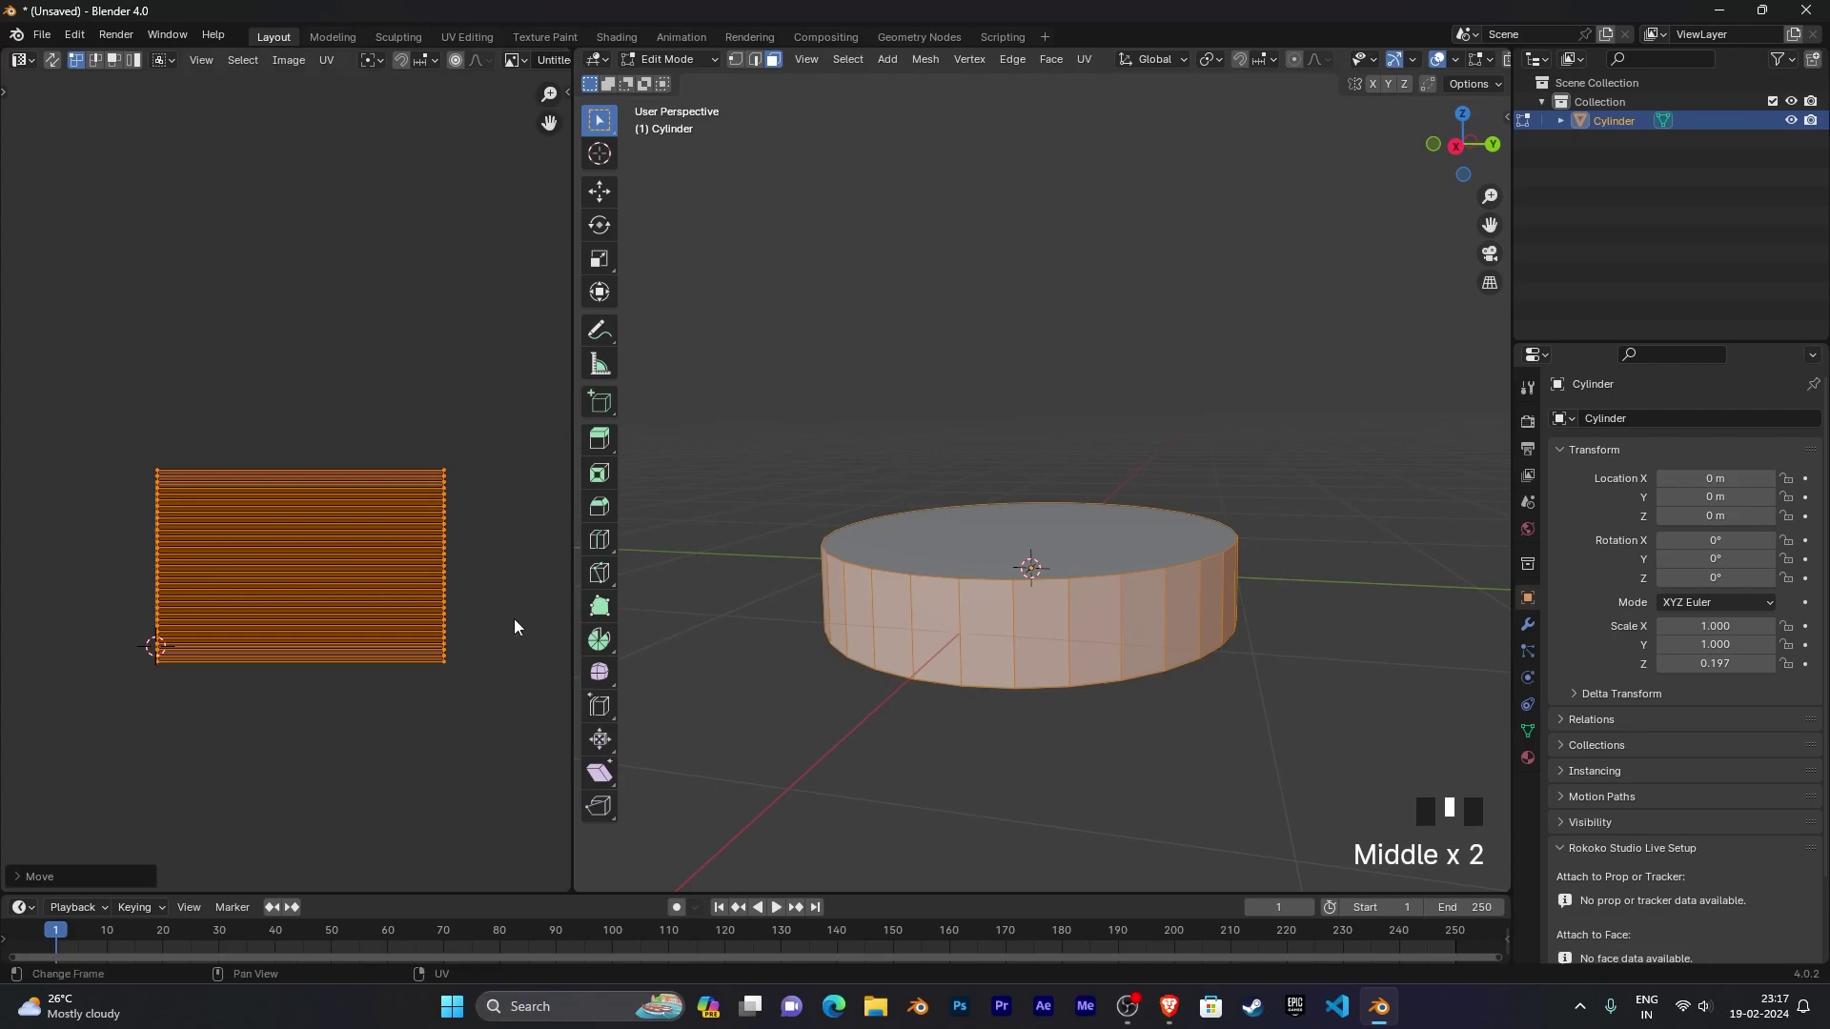
{"action": "key", "text": "s"}
{"action": "key", "text": "y"}
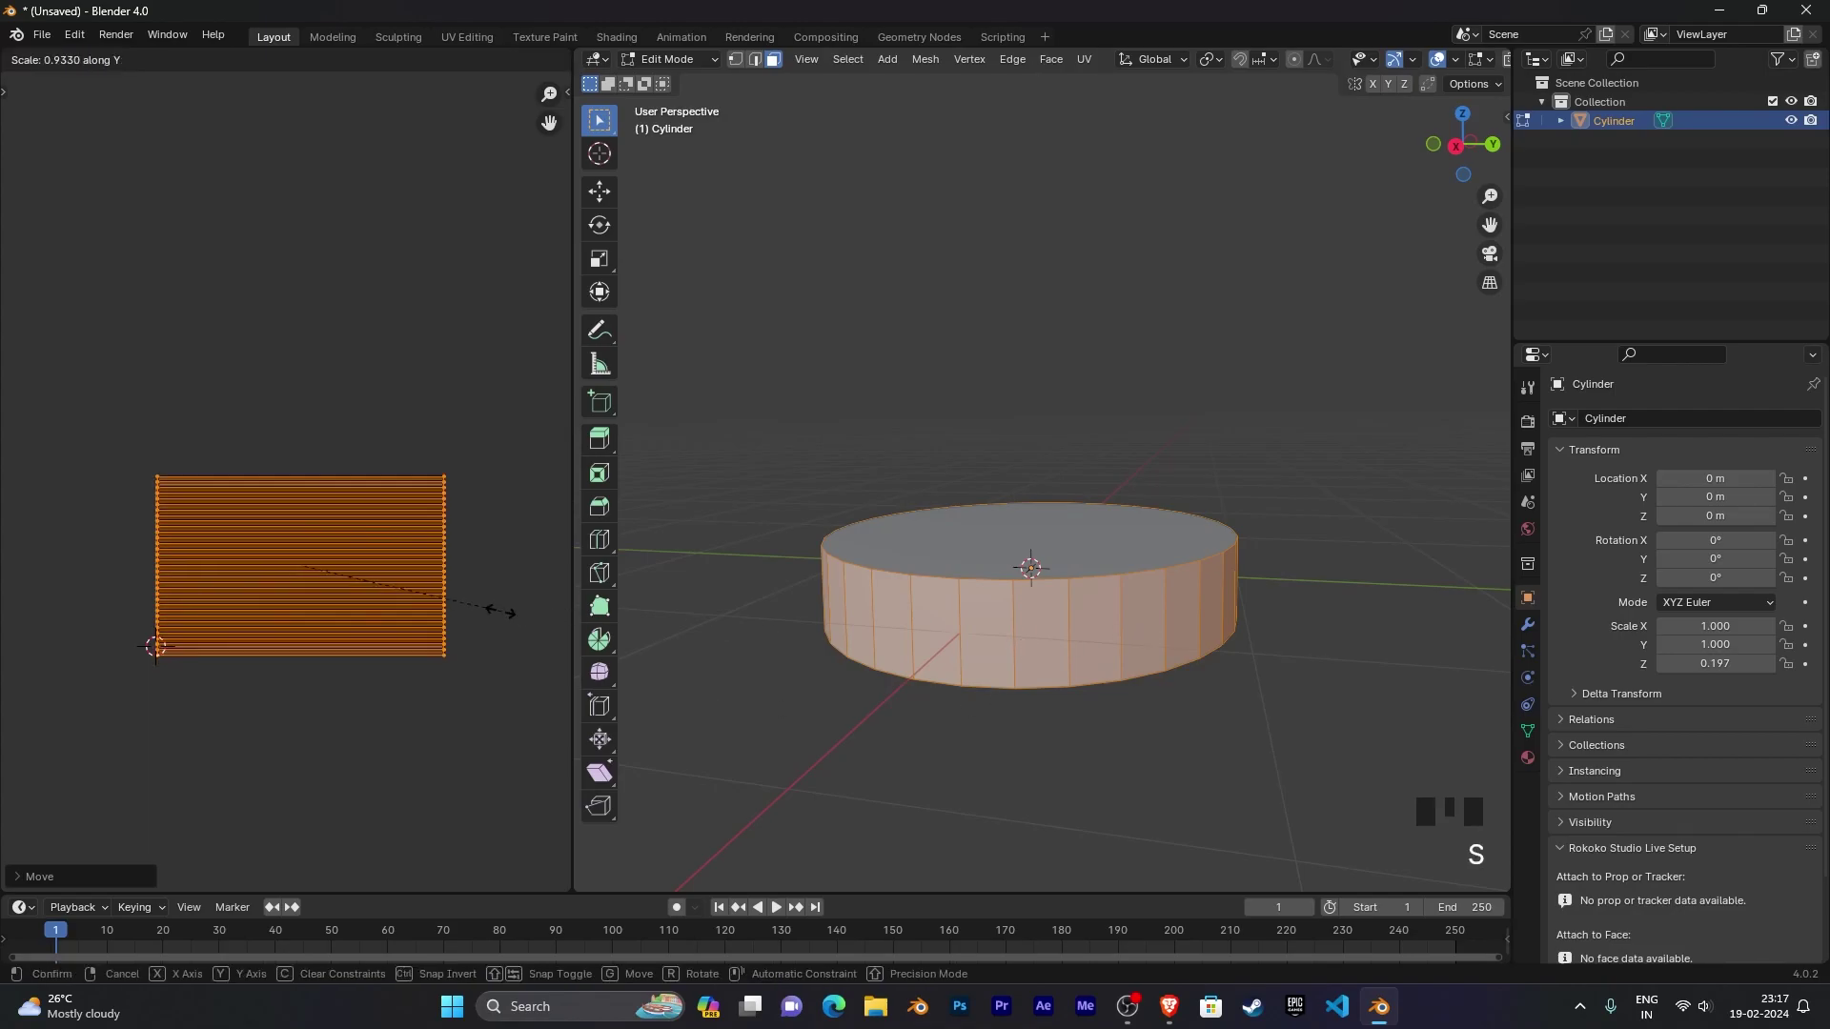
{"action": "left_click", "coordinate": [489, 606]}
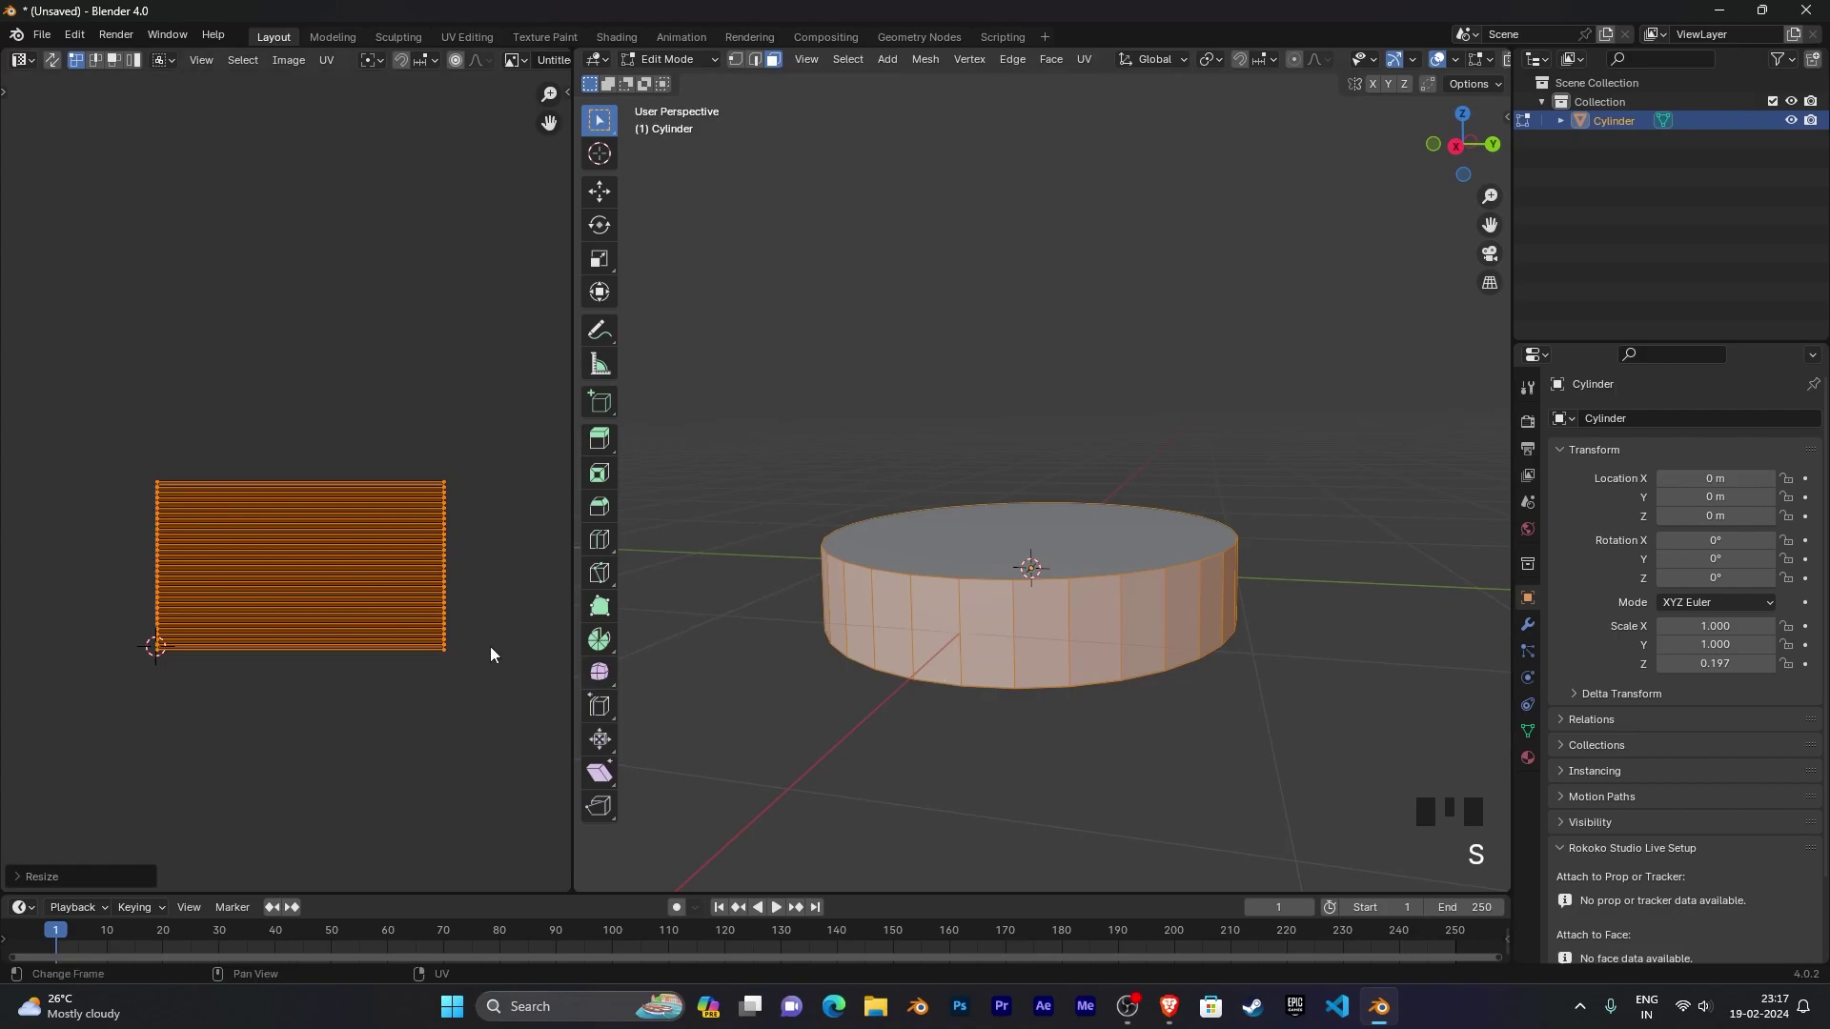
{"action": "key", "text": "Tab"}
Step: Switch the cylinder to Texture Paint mode and show the TexDraw brush's settings in the Properties editor
{"action": "scroll", "coordinate": [907, 655], "scroll_direction": "down", "scroll_amount": 2}
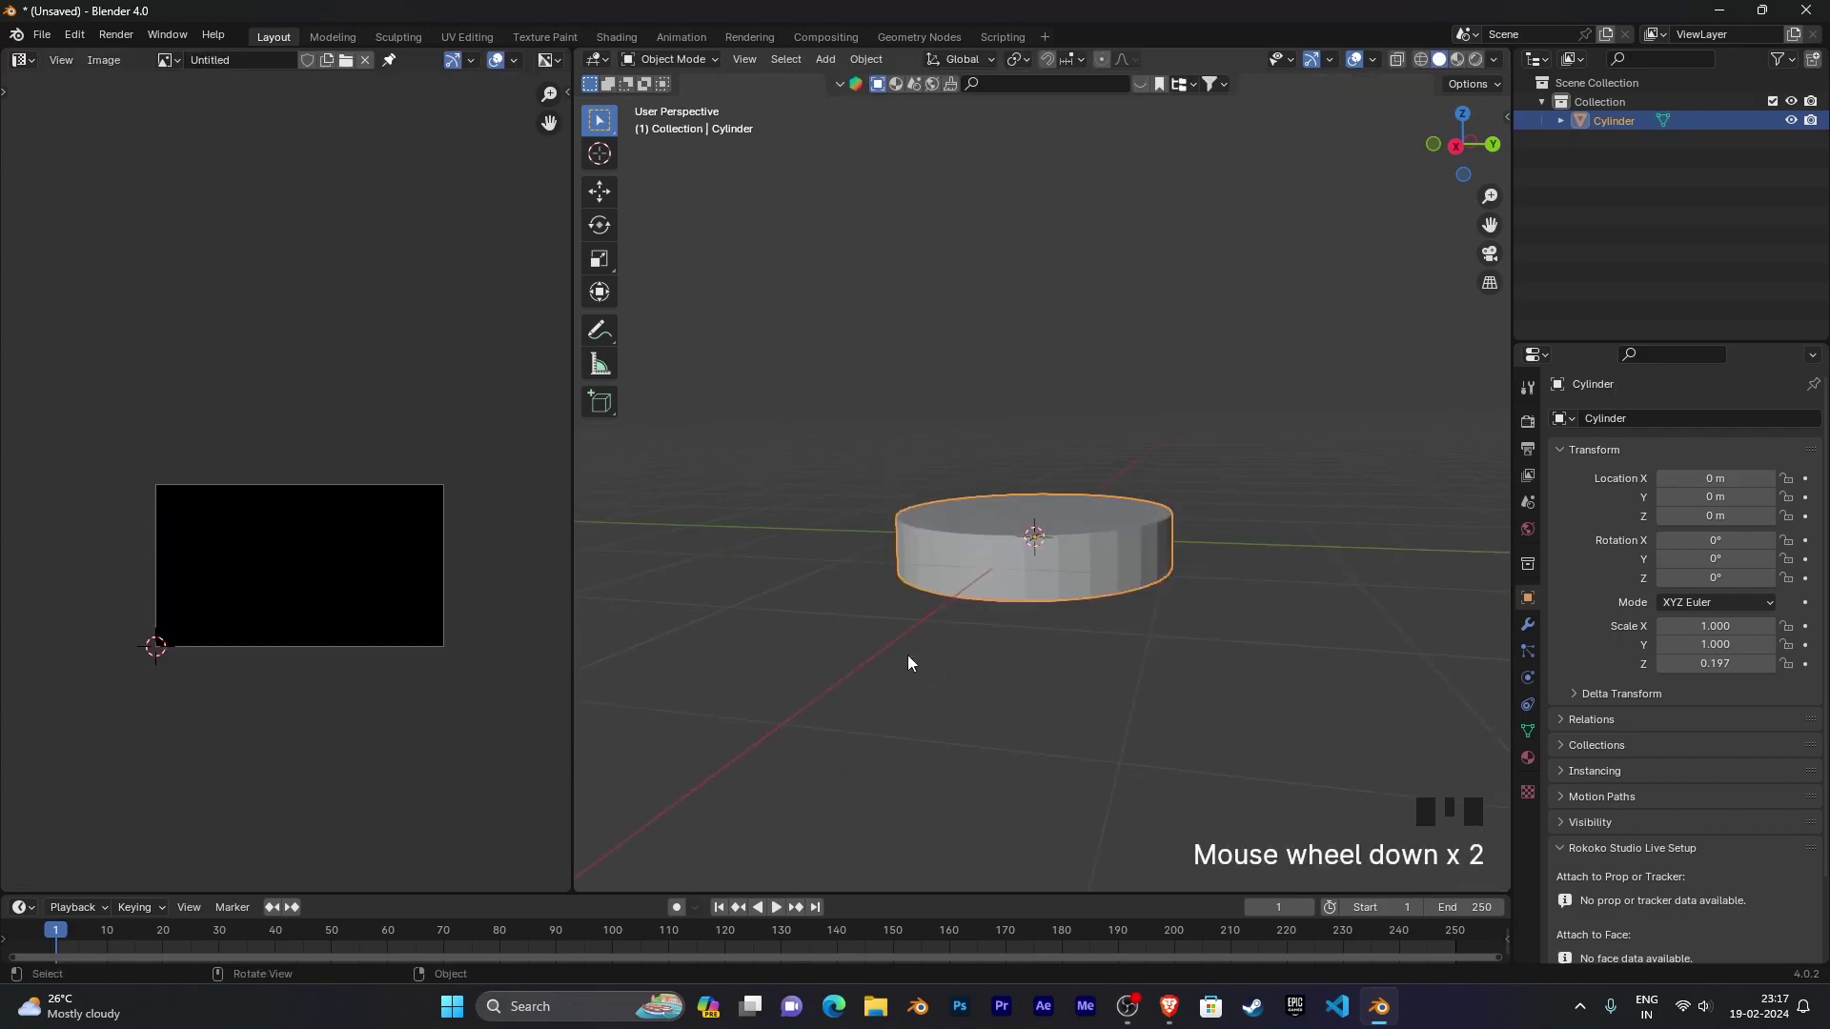
{"action": "middle_click_drag", "start_coordinate": [907, 655], "coordinate": [906, 699]}
{"action": "key", "text": "ctrl+Tab"}
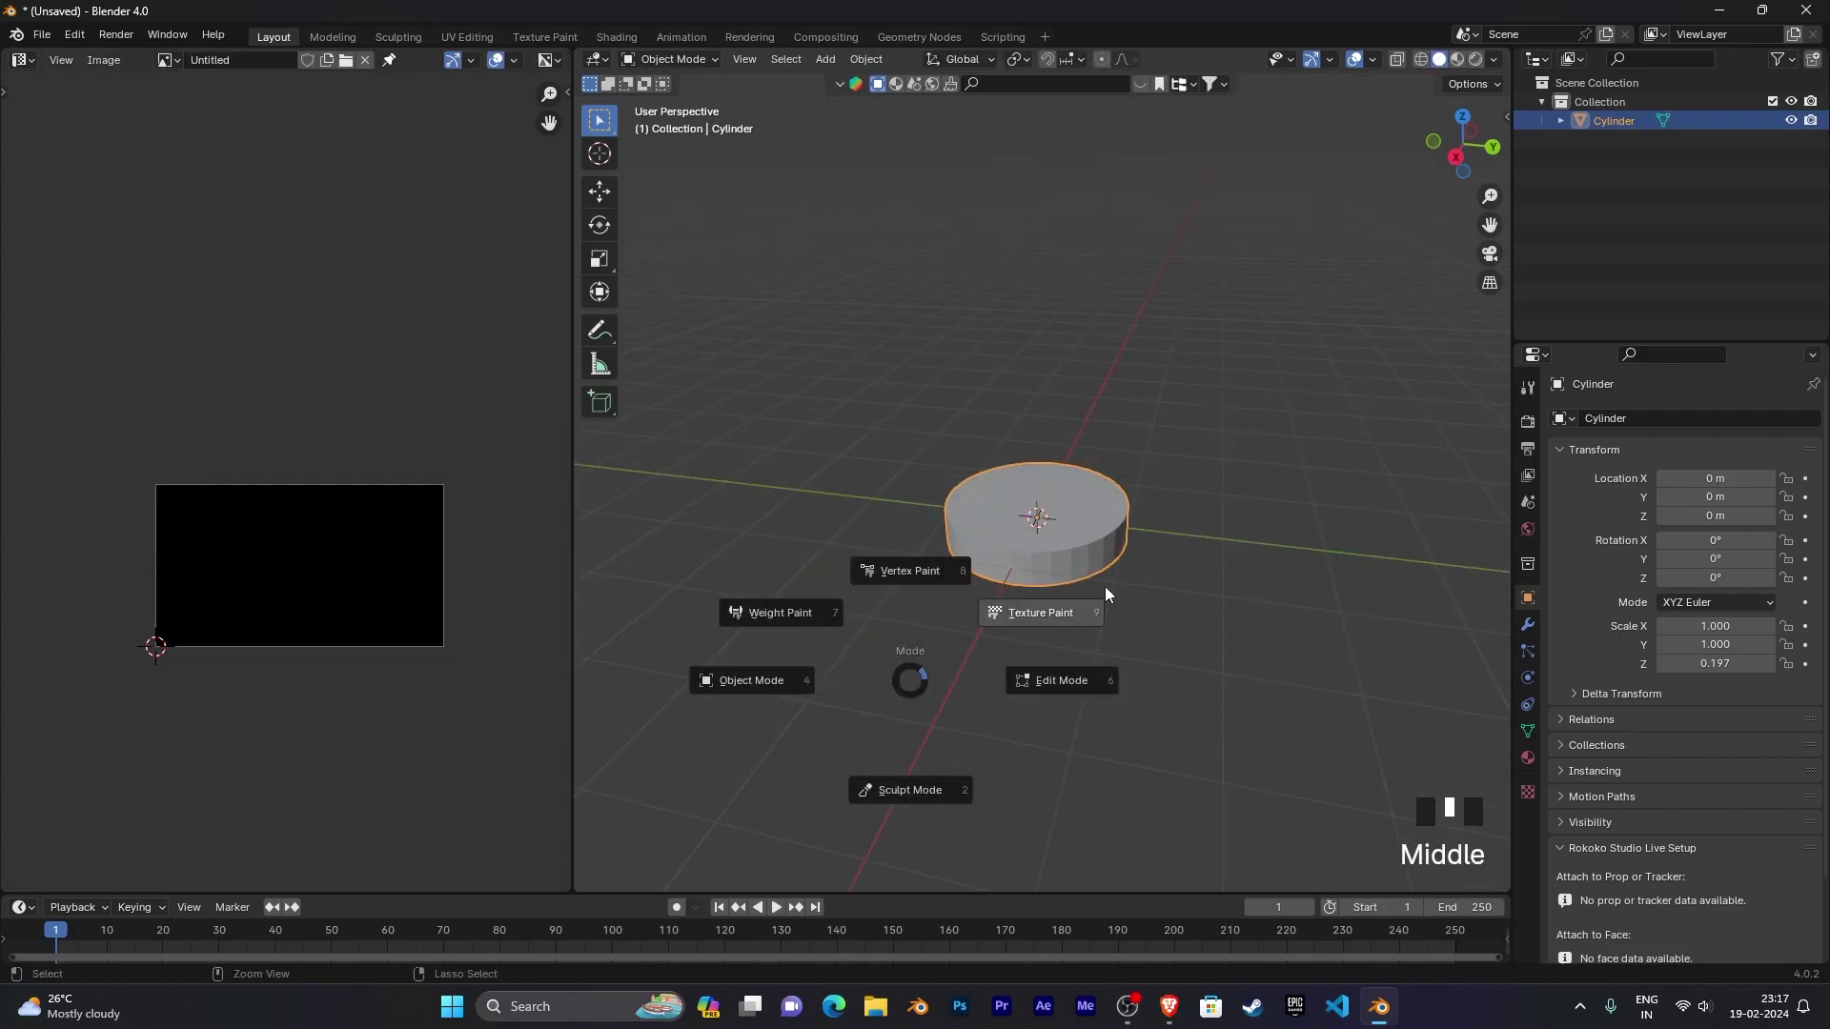
{"action": "scroll", "coordinate": [1226, 572], "scroll_direction": "up", "scroll_amount": 4}
{"action": "mouse_move", "coordinate": [1225, 572]}
{"action": "middle_mouse_down"}
{"action": "mouse_move", "coordinate": [1098, 531]}
{"action": "mouse_move", "coordinate": [837, 515]}
{"action": "mouse_move", "coordinate": [839, 545]}
{"action": "middle_mouse_up"}
{"action": "mouse_move", "coordinate": [1128, 600]}
{"action": "middle_mouse_down", "text": "shift"}
{"action": "mouse_move", "coordinate": [1014, 595]}
{"action": "mouse_move", "coordinate": [1013, 626]}
{"action": "middle_mouse_up", "text": "shift"}
{"action": "scroll", "coordinate": [1014, 595], "scroll_direction": "down", "scroll_amount": 2}
{"action": "middle_click_drag", "start_coordinate": [1193, 608], "coordinate": [883, 482], "text": "shift"}
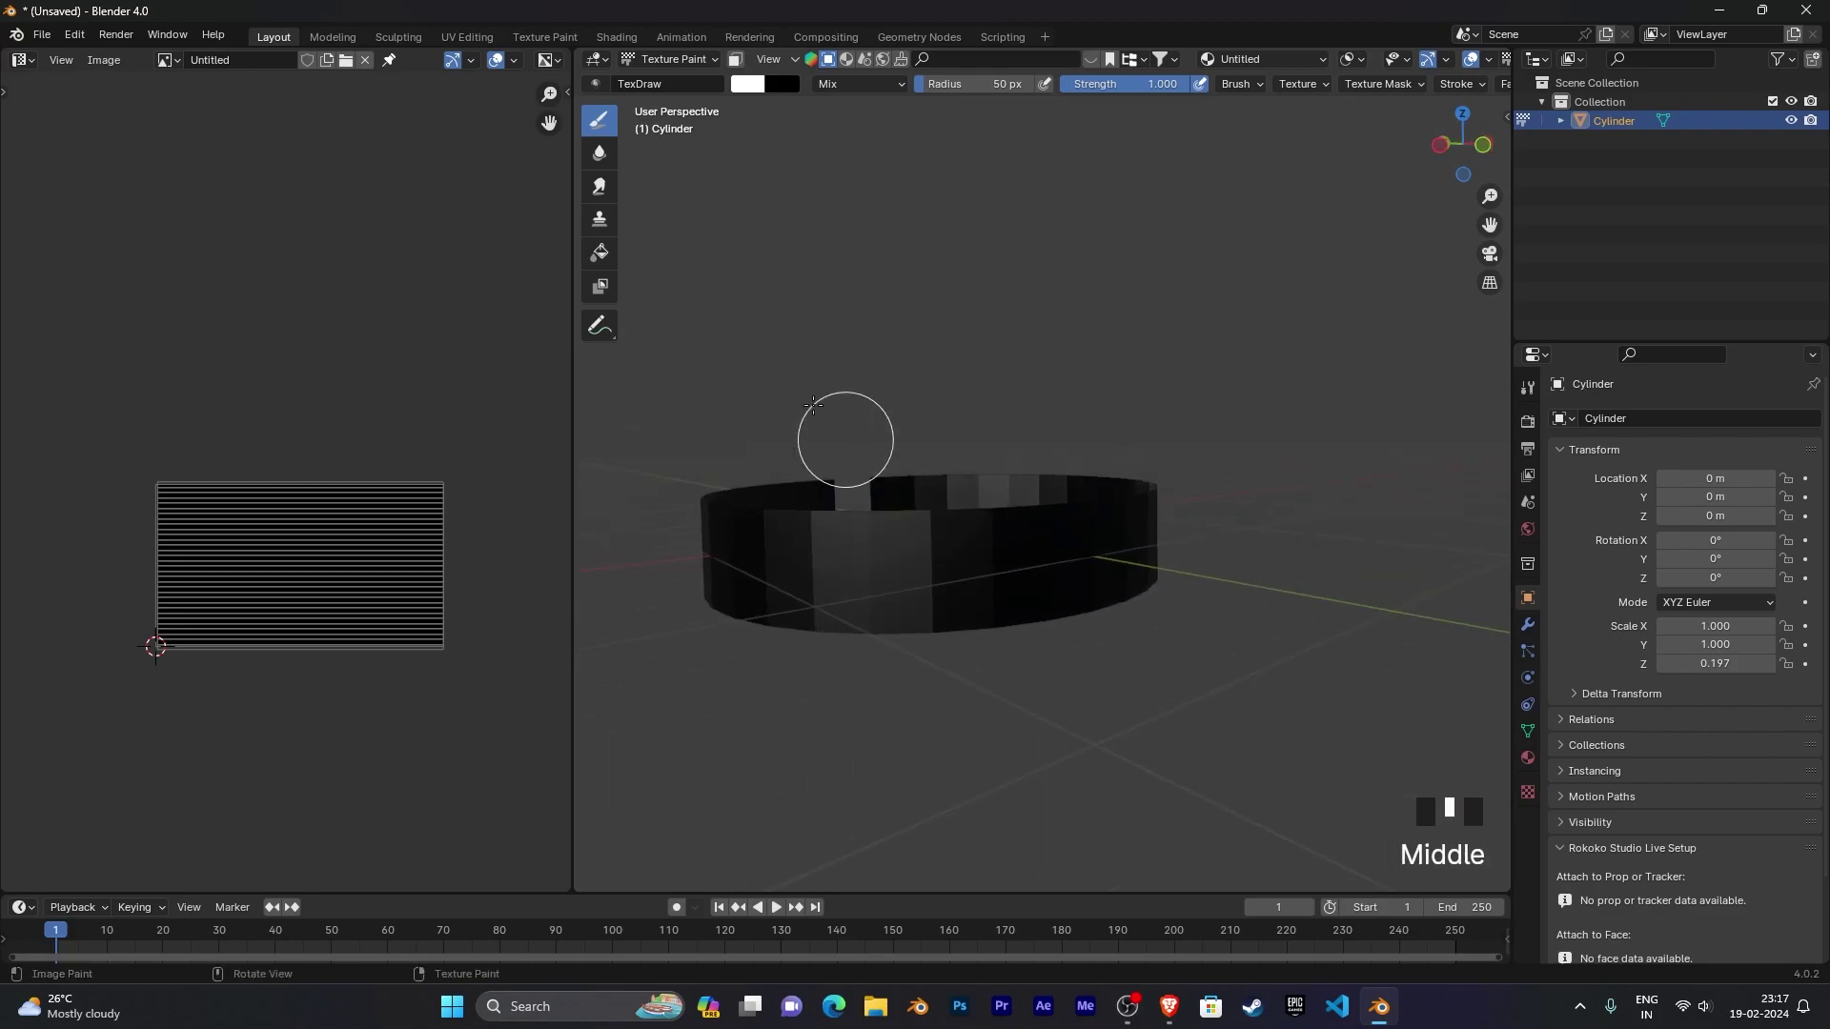
{"action": "left_click", "coordinate": [1528, 388]}
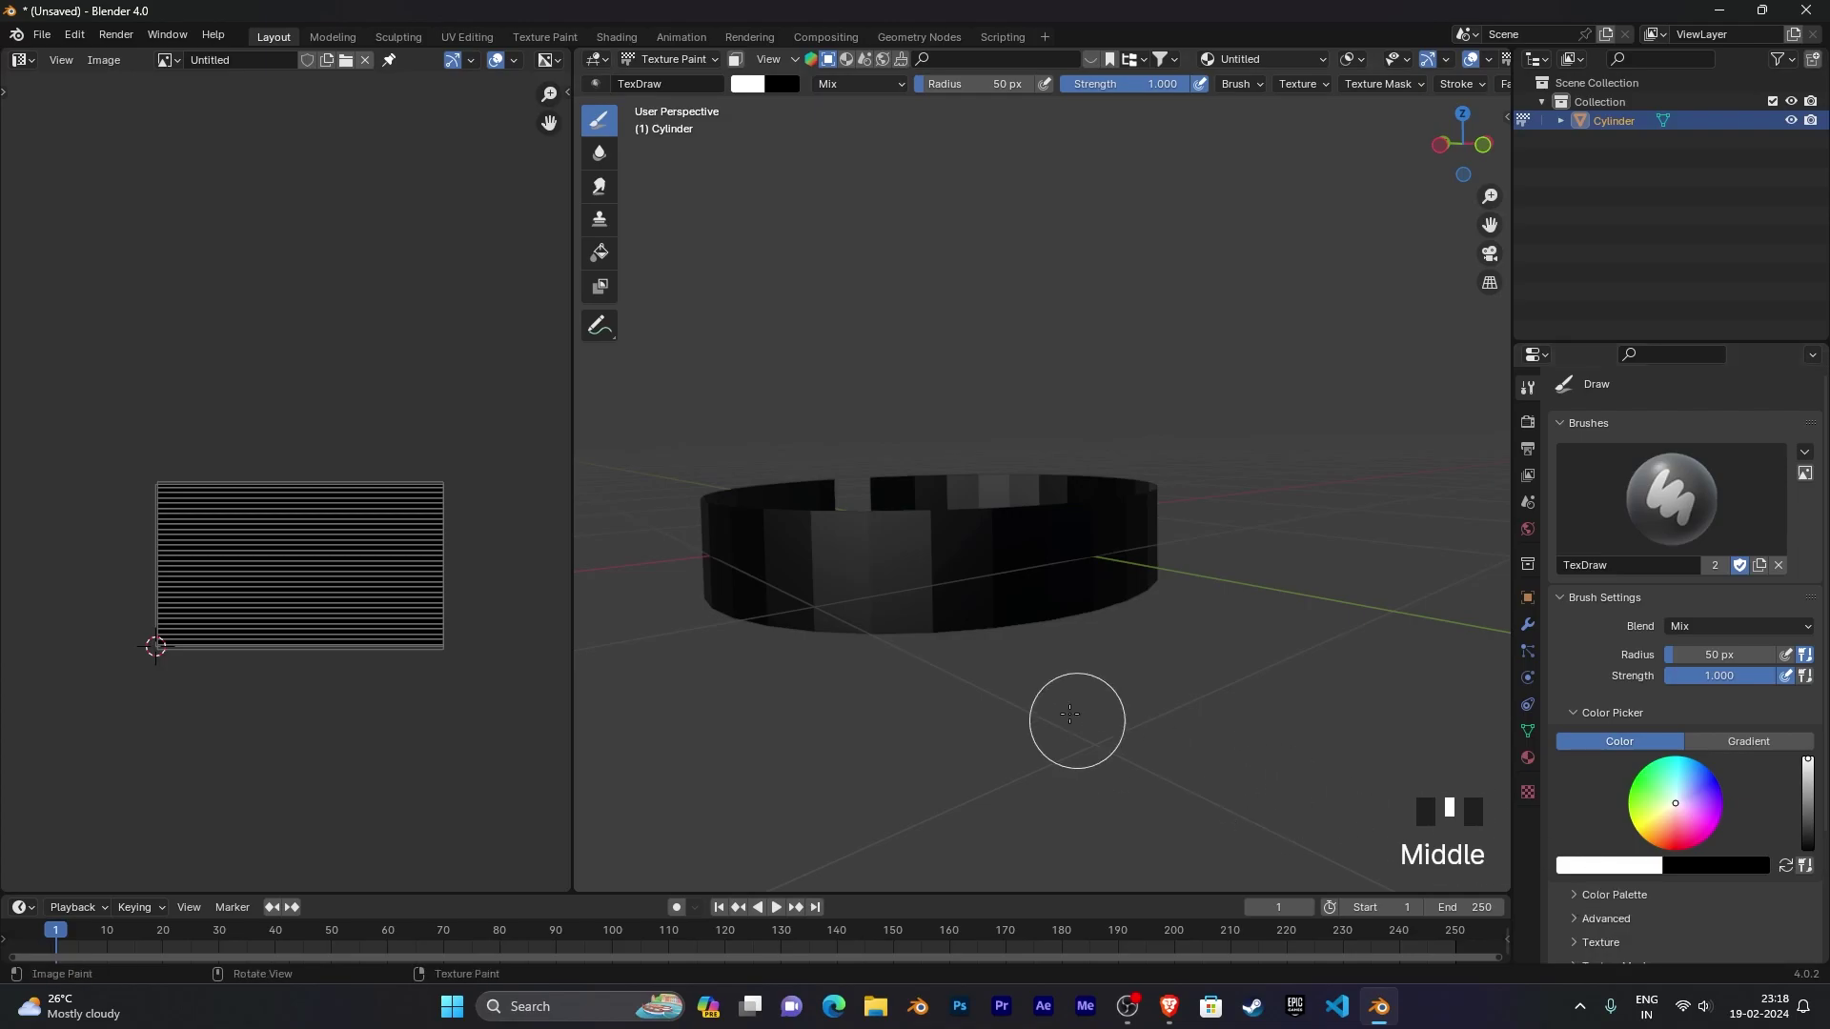
Step: Reduce the TexDraw brush radius to 5 px for painting on the cylinder's side
{"action": "scroll", "coordinate": [1034, 654], "scroll_direction": "up", "scroll_amount": 2}
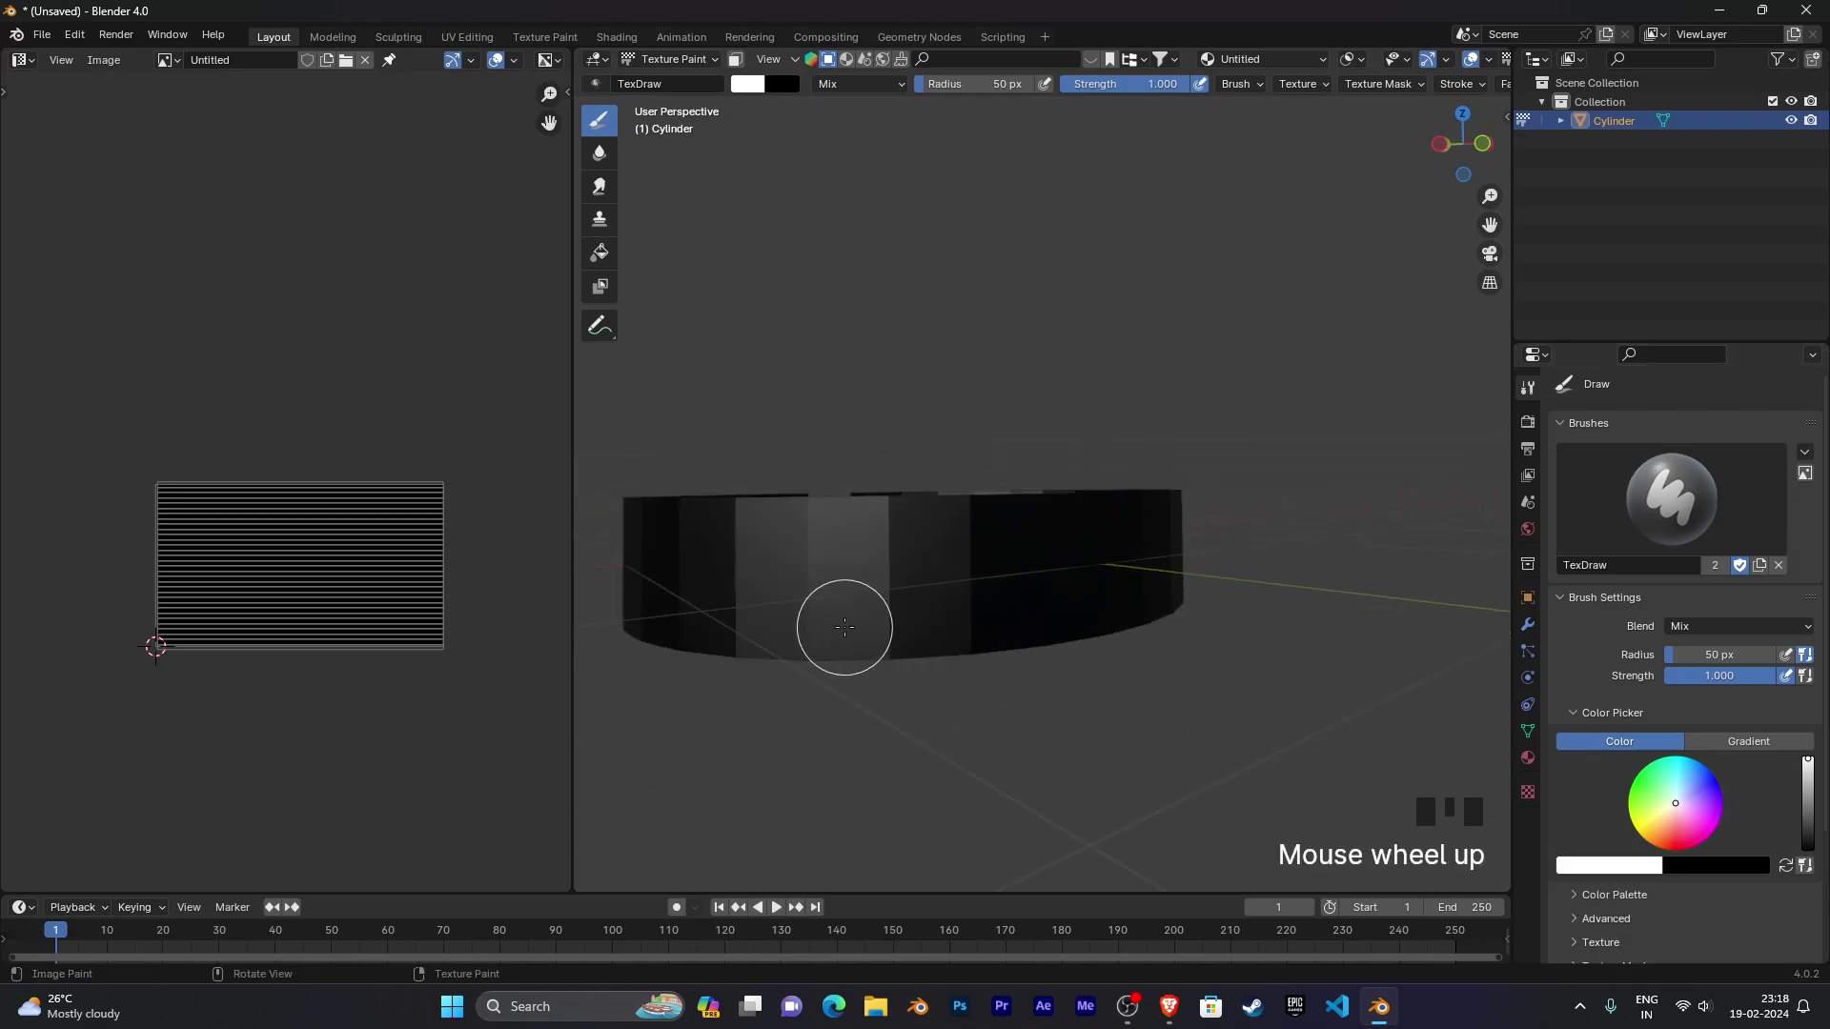
{"action": "key", "text": "f"}
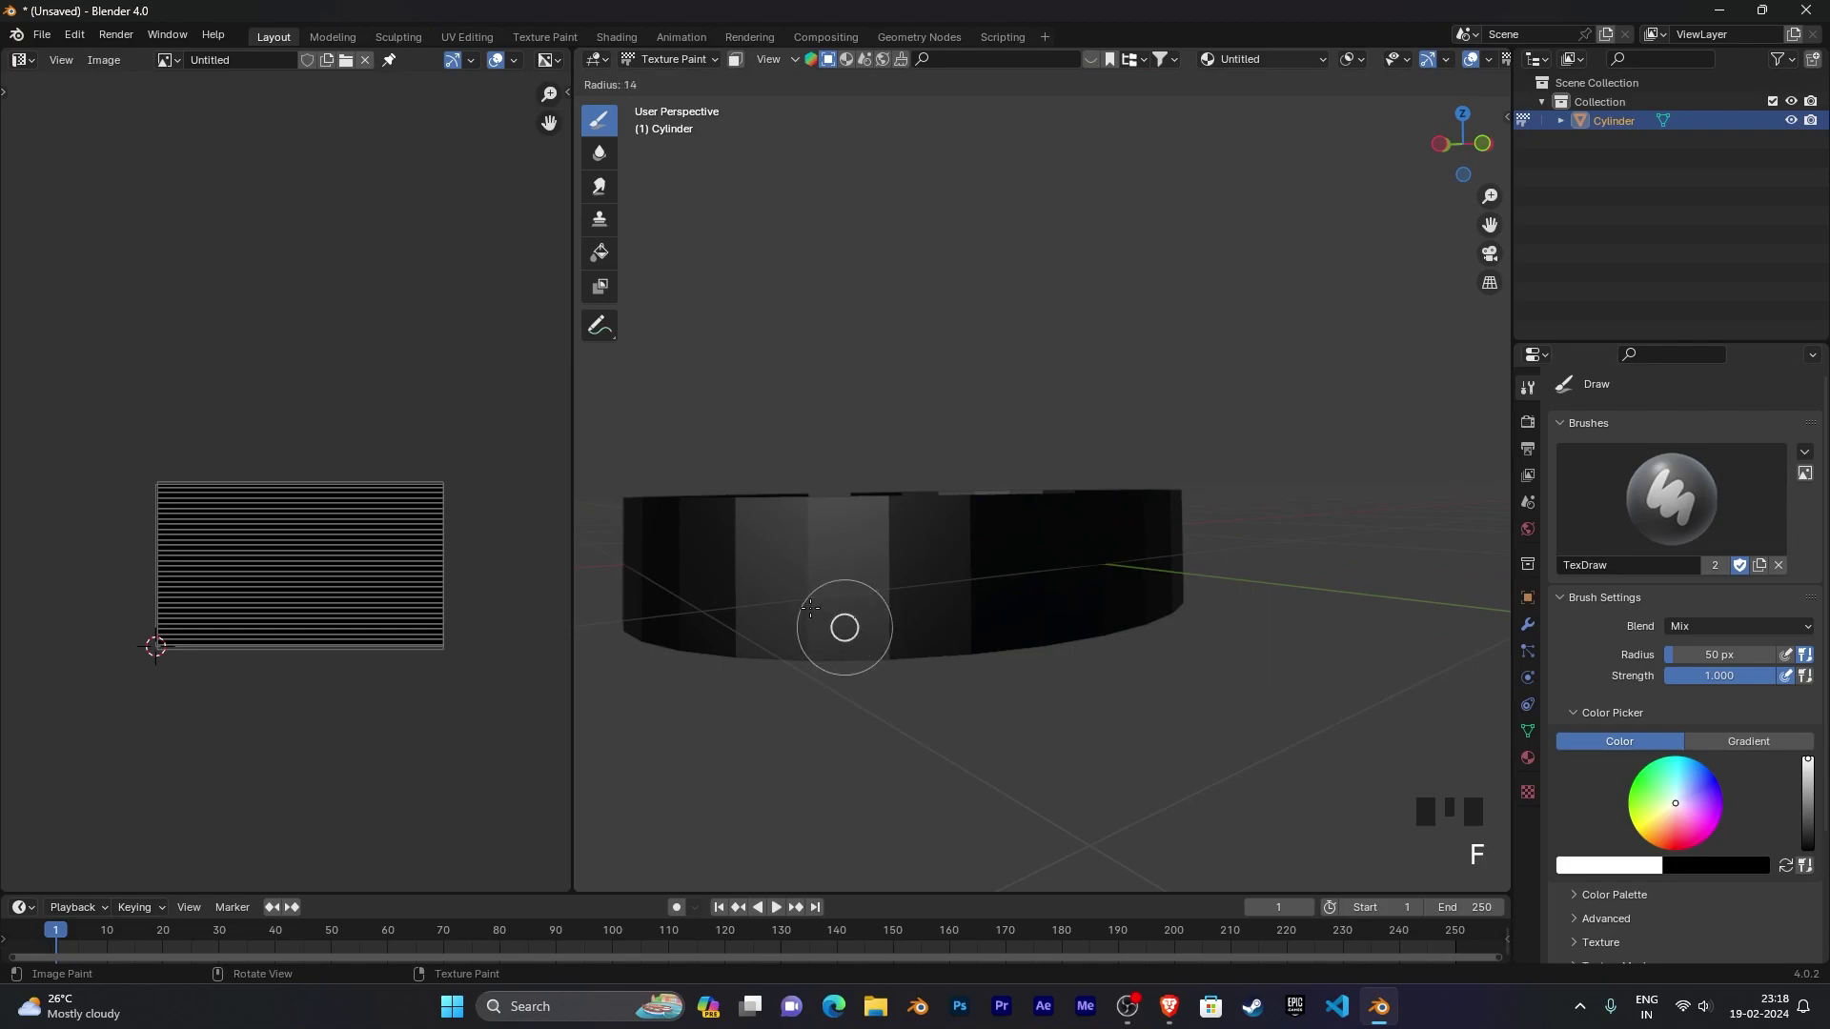
{"action": "left_click", "coordinate": [804, 602]}
{"action": "scroll", "coordinate": [1058, 639], "scroll_direction": "up", "scroll_amount": 2}
{"action": "middle_click_drag", "start_coordinate": [1075, 642], "coordinate": [1184, 604], "text": "shift"}
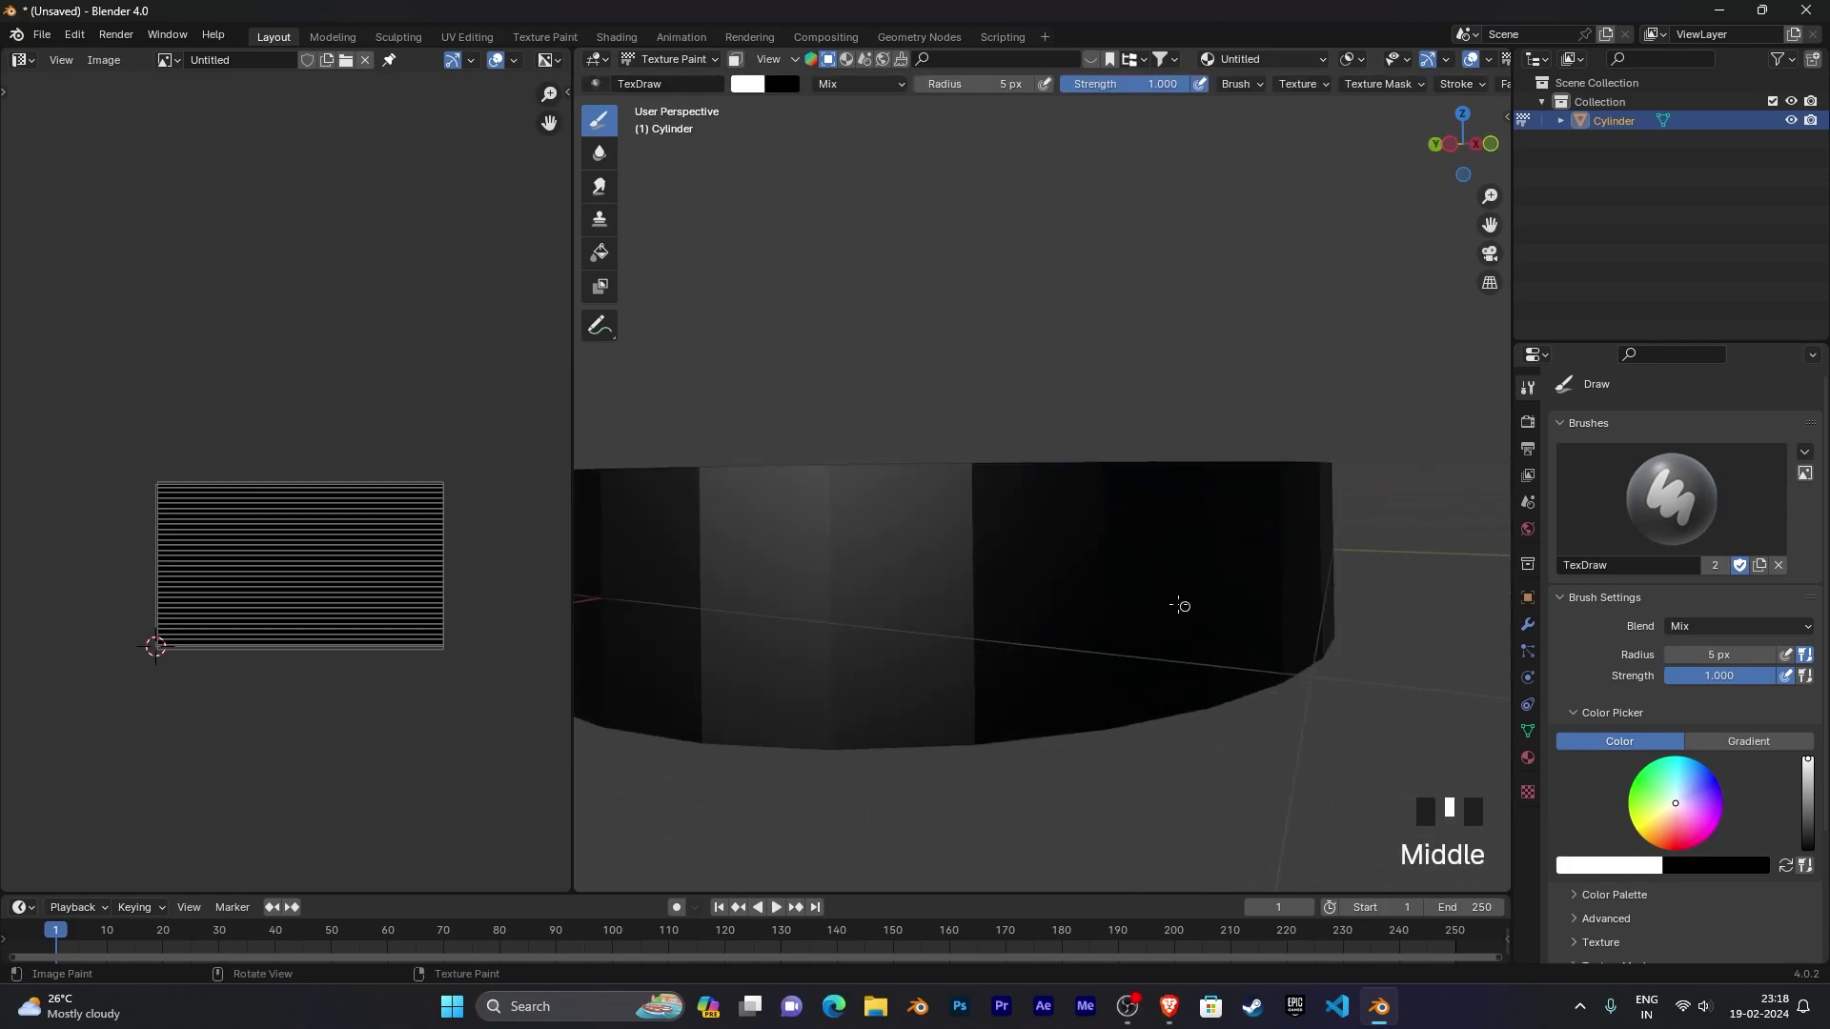
Step: Paint a row of five white rune-like symbols across the cylinder's side
{"action": "mouse_move", "coordinate": [874, 554]}
{"action": "left_mouse_down"}
{"action": "mouse_move", "coordinate": [861, 616]}
{"action": "mouse_move", "coordinate": [904, 571]}
{"action": "mouse_move", "coordinate": [871, 553]}
{"action": "mouse_move", "coordinate": [940, 543]}
{"action": "mouse_move", "coordinate": [963, 616]}
{"action": "mouse_move", "coordinate": [974, 574]}
{"action": "mouse_move", "coordinate": [1014, 566]}
{"action": "mouse_move", "coordinate": [1012, 600]}
{"action": "left_mouse_up"}
{"action": "middle_click_drag", "start_coordinate": [1012, 601], "coordinate": [1033, 621]}
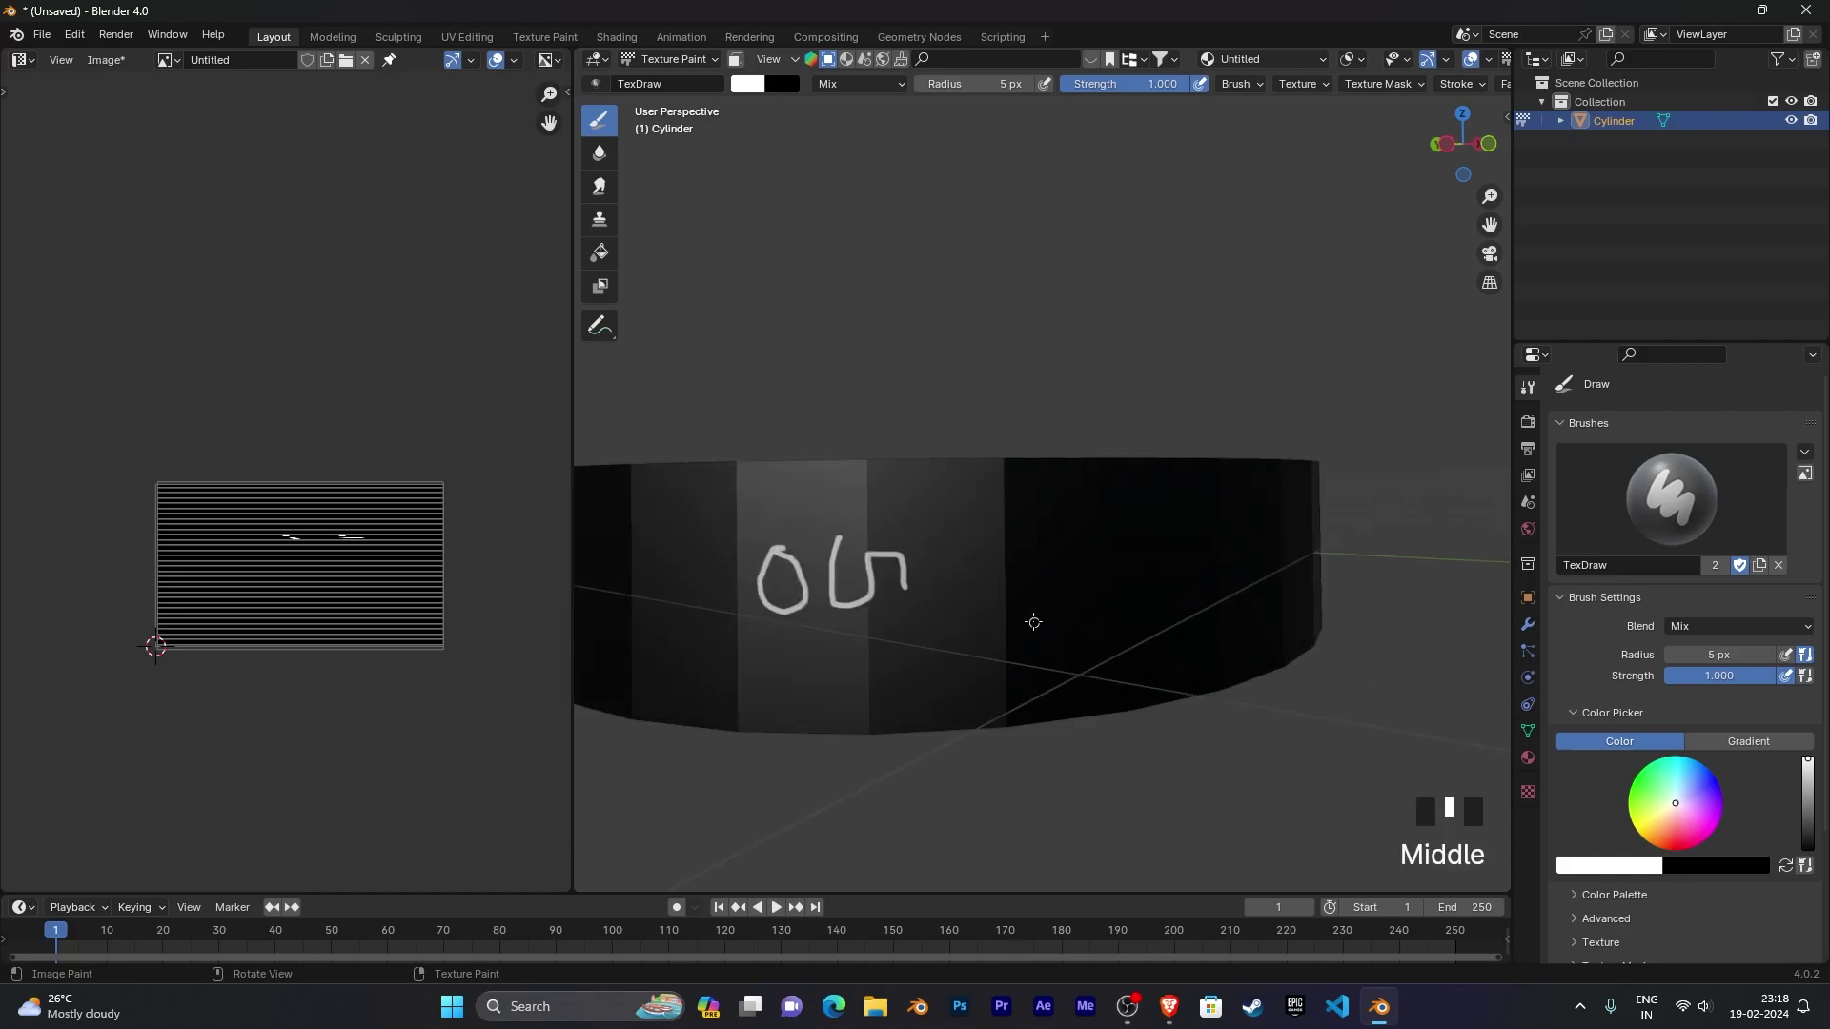
{"action": "mouse_move", "coordinate": [928, 542]}
{"action": "left_mouse_down"}
{"action": "mouse_move", "coordinate": [949, 634]}
{"action": "mouse_move", "coordinate": [961, 548]}
{"action": "mouse_move", "coordinate": [1042, 612]}
{"action": "mouse_move", "coordinate": [984, 648]}
{"action": "left_mouse_up"}
{"action": "left_click", "coordinate": [1005, 546]}
{"action": "mouse_move", "coordinate": [1055, 529]}
{"action": "left_mouse_down"}
{"action": "mouse_move", "coordinate": [1058, 605]}
{"action": "mouse_move", "coordinate": [1098, 565]}
{"action": "left_mouse_up"}
{"action": "scroll", "coordinate": [1084, 692], "scroll_direction": "down", "scroll_amount": 3}
{"action": "mouse_move", "coordinate": [1083, 692]}
{"action": "middle_mouse_down"}
{"action": "mouse_move", "coordinate": [1146, 713]}
{"action": "mouse_move", "coordinate": [1055, 701]}
{"action": "mouse_move", "coordinate": [1095, 690]}
{"action": "mouse_move", "coordinate": [1090, 713]}
{"action": "middle_mouse_up"}
{"action": "scroll", "coordinate": [1055, 701], "scroll_direction": "up", "scroll_amount": 3}
{"action": "middle_click_drag", "start_coordinate": [1084, 674], "coordinate": [1075, 690]}
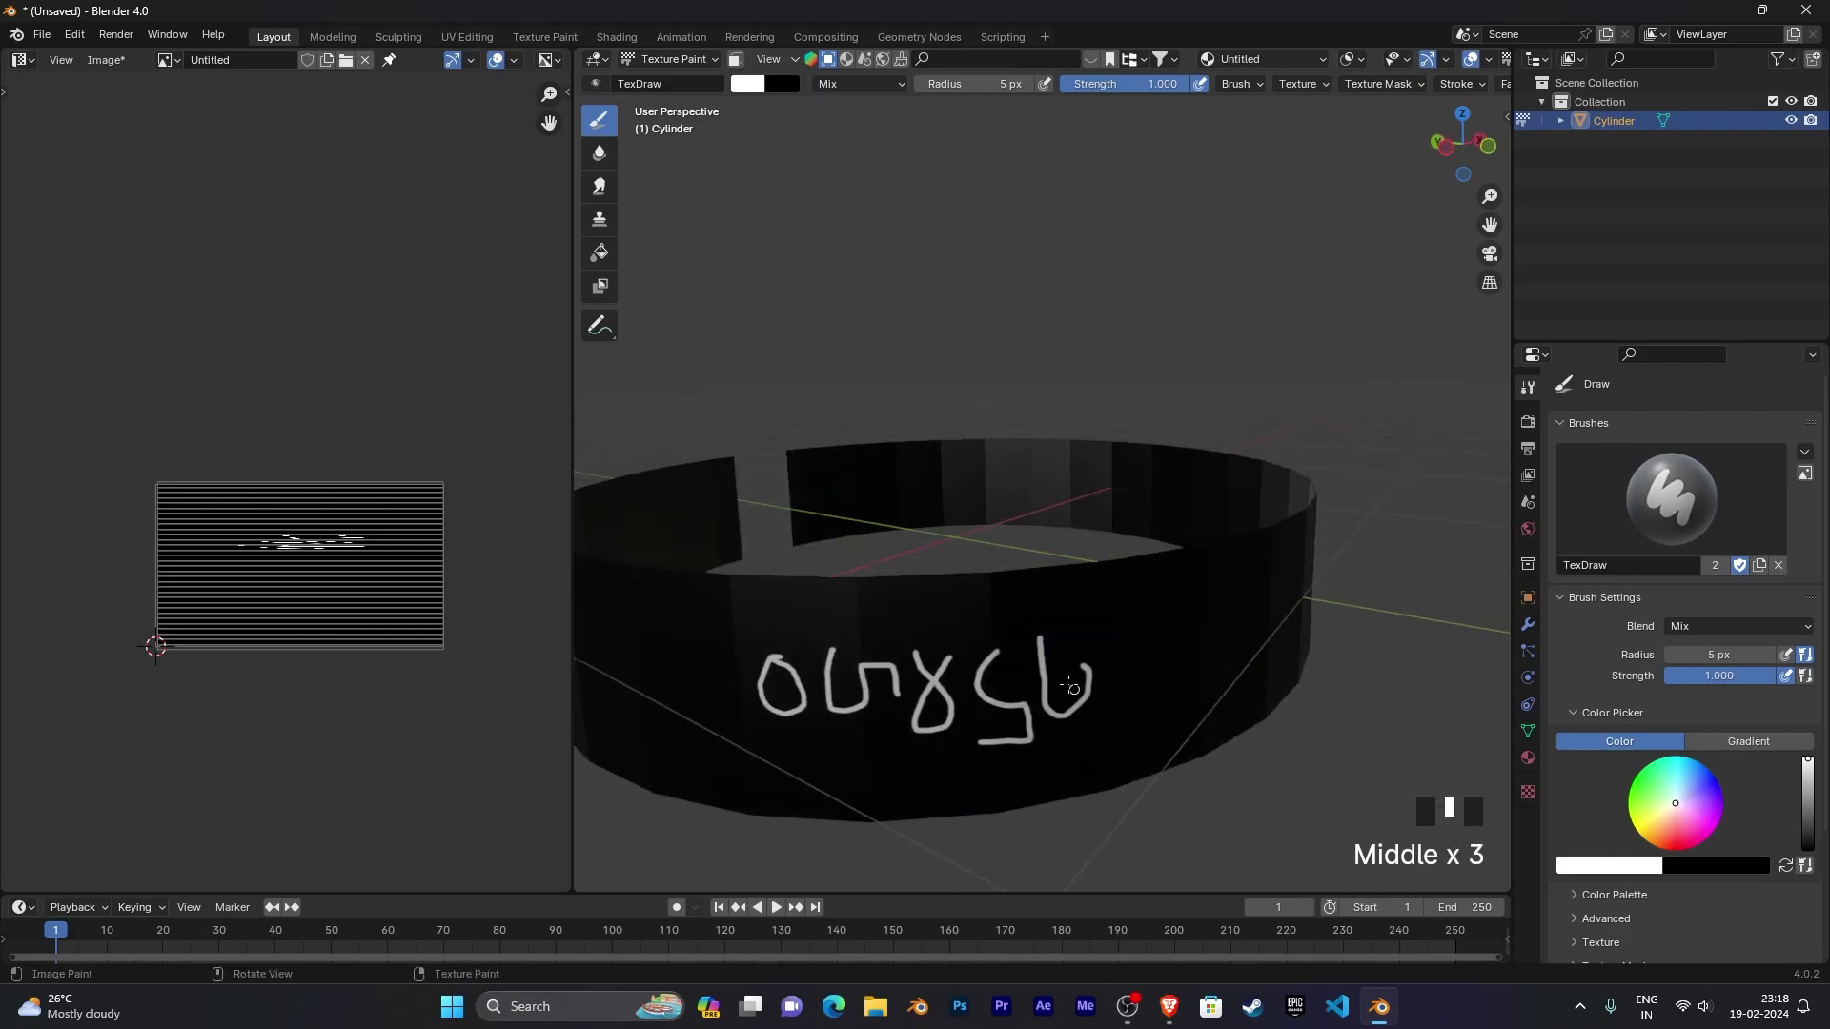
{"action": "middle_click_drag", "start_coordinate": [880, 566], "coordinate": [915, 561]}
{"action": "scroll", "coordinate": [890, 547], "scroll_direction": "up", "scroll_amount": 3}
{"action": "scroll", "coordinate": [893, 553], "scroll_direction": "down", "scroll_amount": 1}
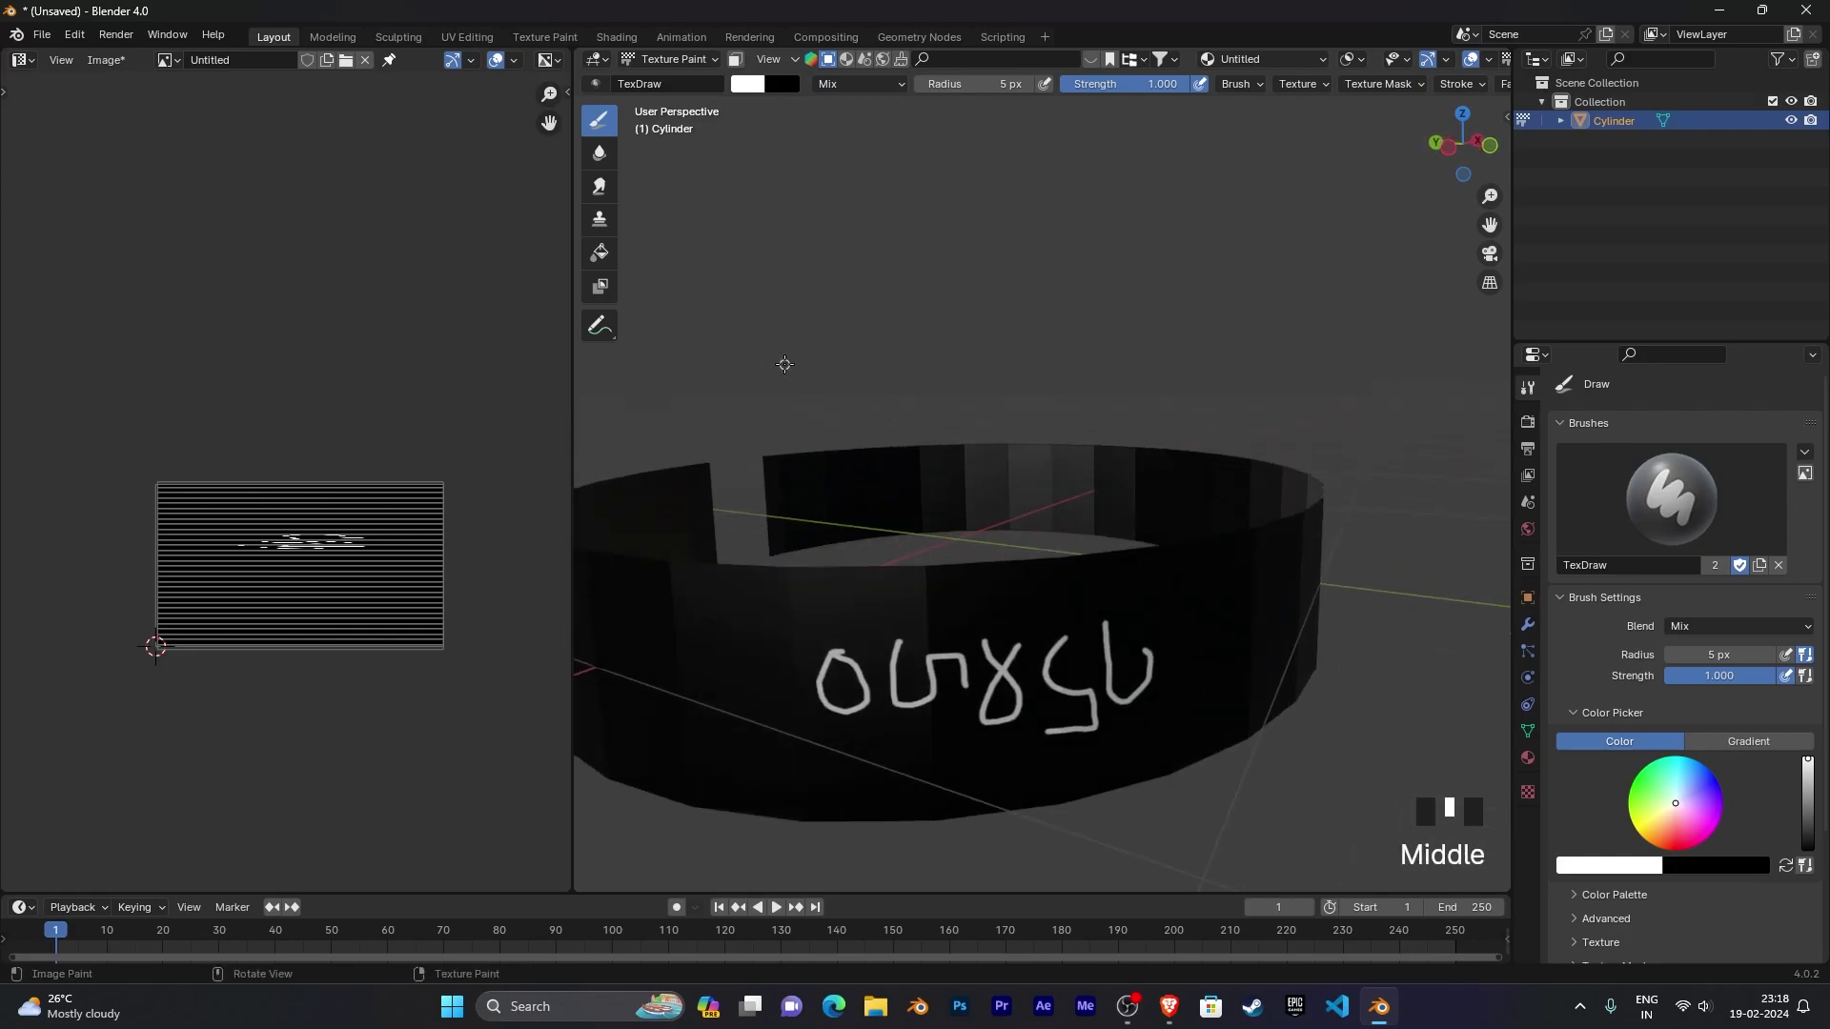
Step: Return the cylinder to Object Mode and examine the painted symbols in the Shading workspace's material preview
{"action": "key", "text": "ctrl+Tab"}
{"action": "left_click", "coordinate": [625, 359]}
{"action": "scroll", "coordinate": [806, 414], "scroll_direction": "down", "scroll_amount": 3}
{"action": "middle_click_drag", "start_coordinate": [806, 421], "coordinate": [774, 374]}
{"action": "left_click", "coordinate": [617, 36]}
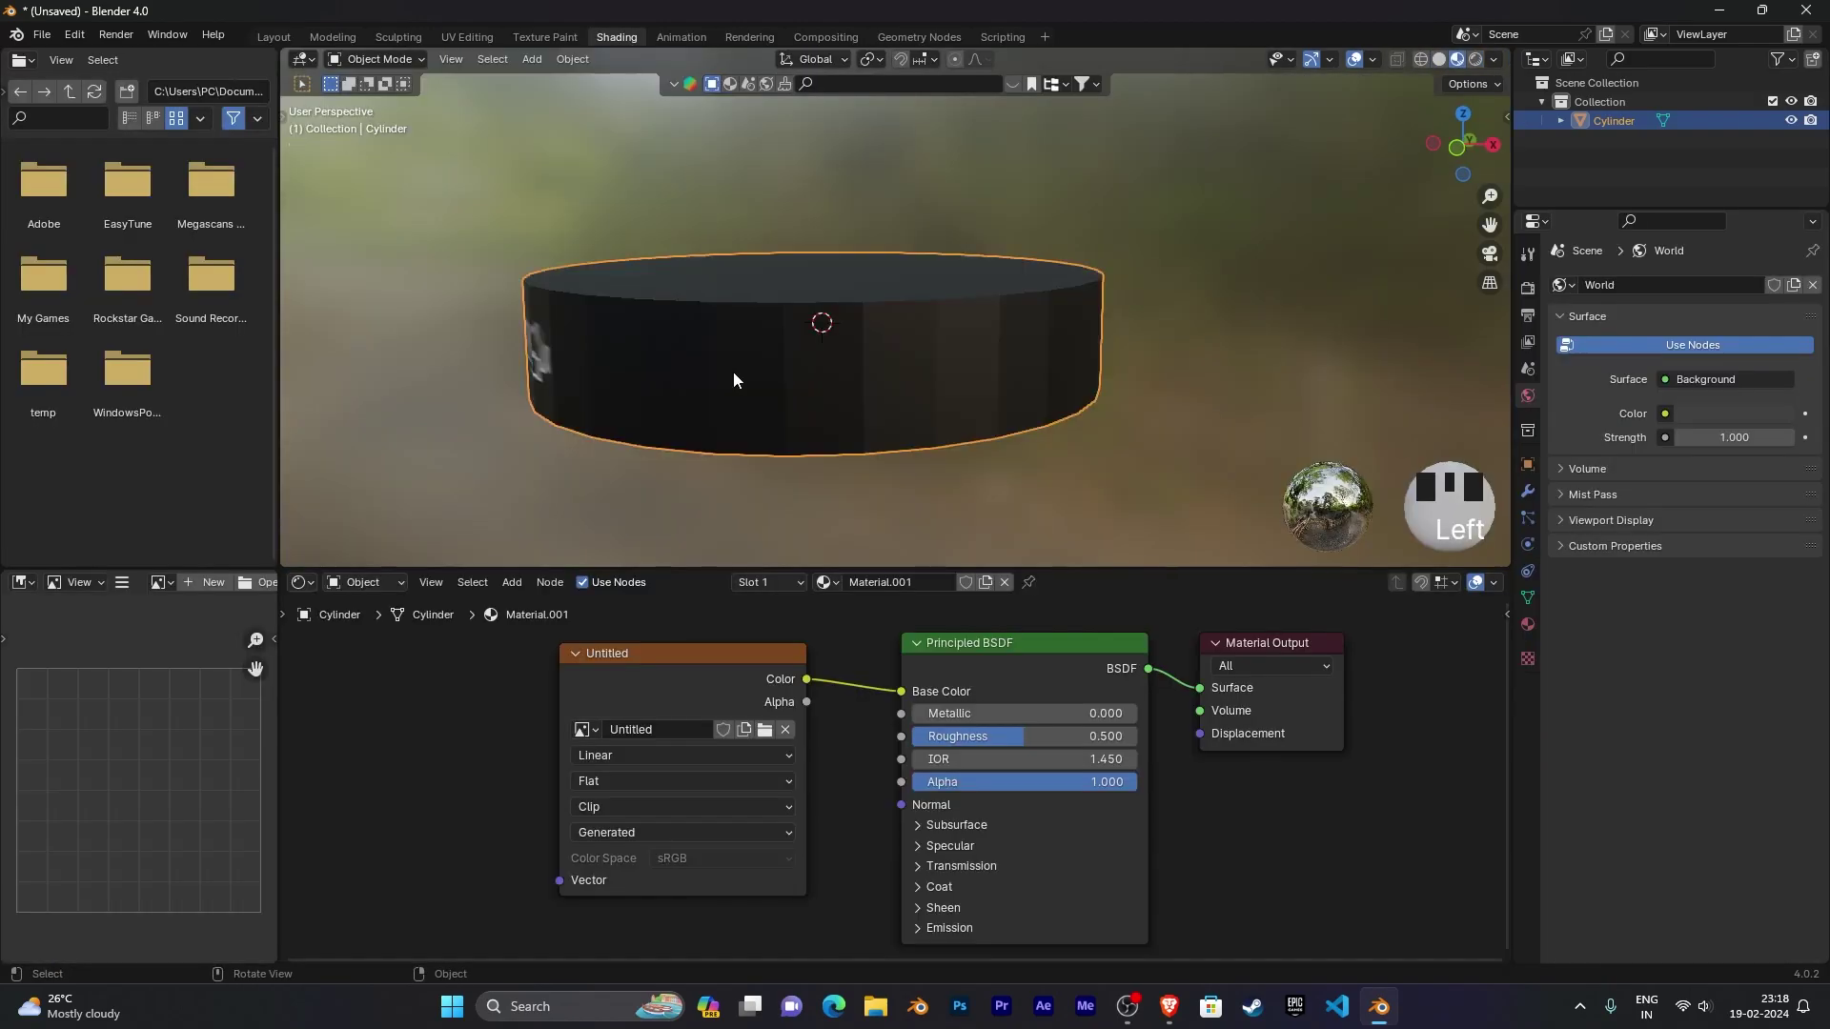
{"action": "mouse_move", "coordinate": [810, 456]}
{"action": "middle_mouse_down"}
{"action": "mouse_move", "coordinate": [966, 458]}
{"action": "mouse_move", "coordinate": [987, 428]}
{"action": "middle_mouse_up"}
{"action": "scroll", "coordinate": [974, 448], "scroll_direction": "up", "scroll_amount": 2}
{"action": "scroll", "coordinate": [987, 442], "scroll_direction": "down", "scroll_amount": 2}
{"action": "scroll", "coordinate": [988, 421], "scroll_direction": "up", "scroll_amount": 2}
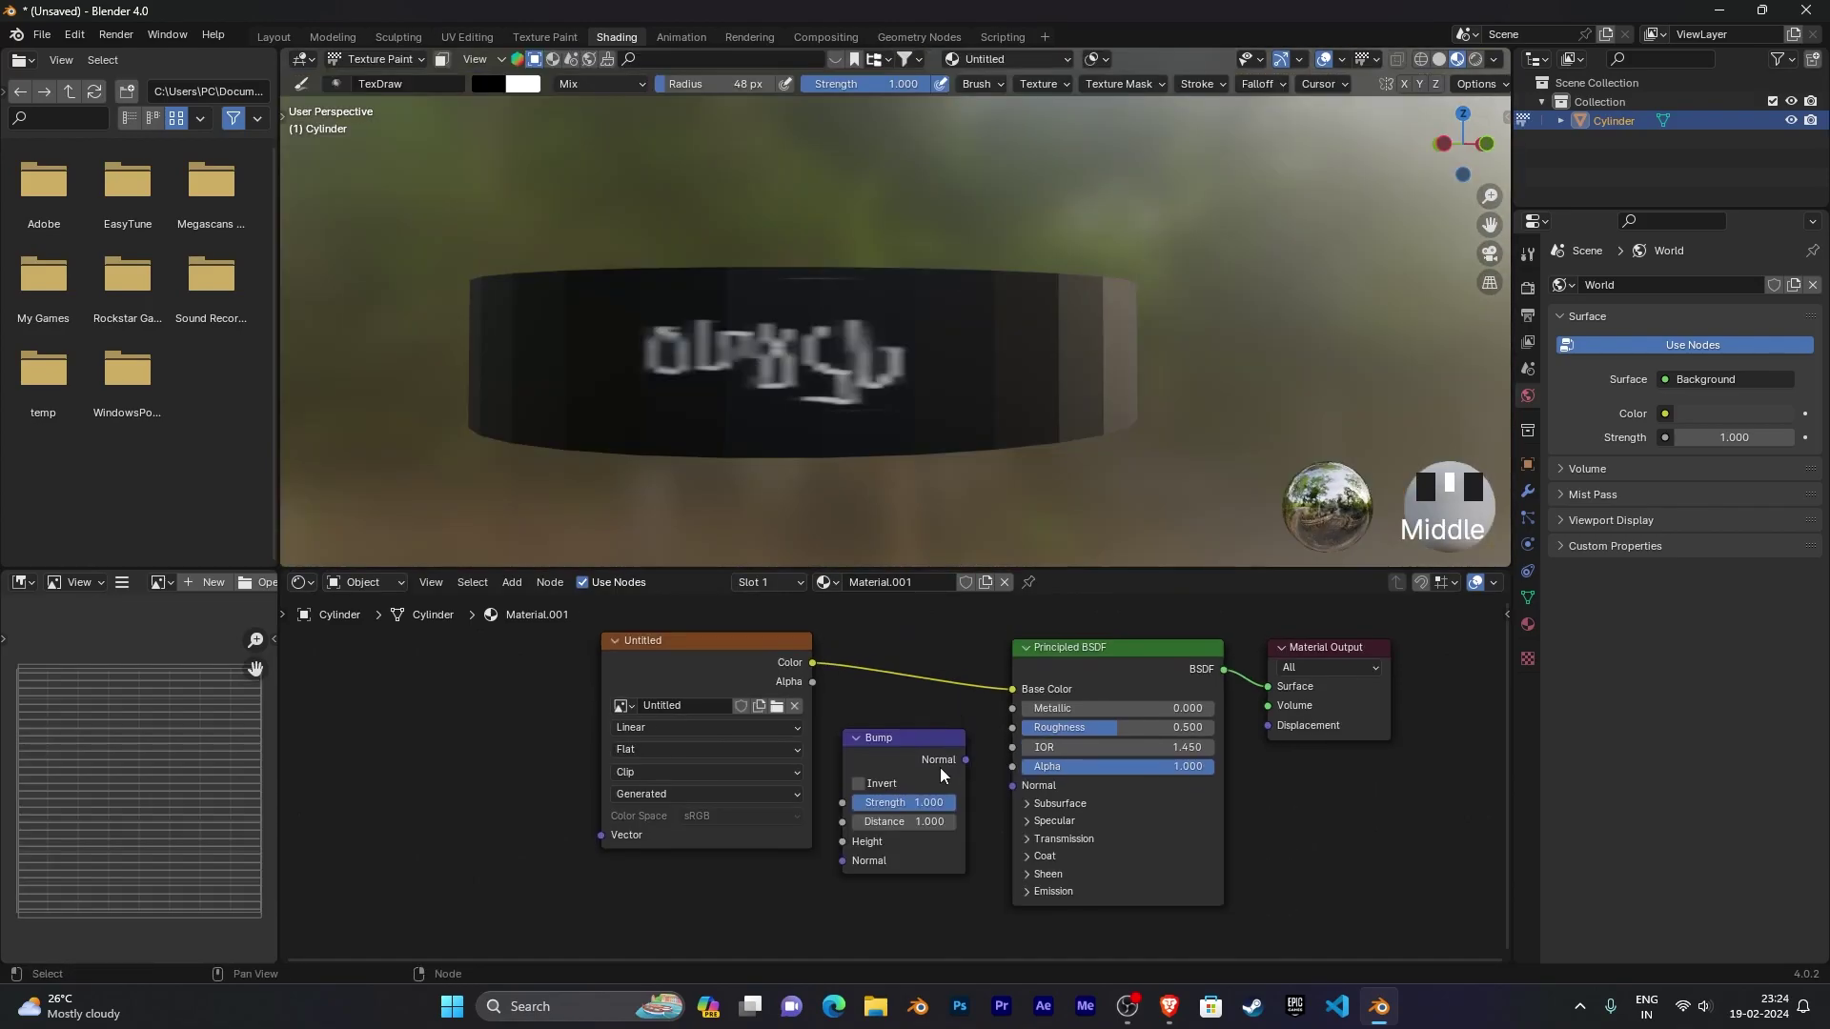
Step: Examine the painted symbols on the cylinder's side from several angles in the material preview
{"action": "middle_click_drag", "start_coordinate": [976, 768], "coordinate": [959, 725]}
{"action": "scroll", "coordinate": [836, 437], "scroll_direction": "up", "scroll_amount": 4}
{"action": "middle_click_drag", "start_coordinate": [853, 415], "coordinate": [919, 359]}
{"action": "mouse_move", "coordinate": [1049, 269]}
{"action": "middle_mouse_down"}
{"action": "mouse_move", "coordinate": [1067, 324]}
{"action": "mouse_move", "coordinate": [1094, 318]}
{"action": "mouse_move", "coordinate": [1084, 347]}
{"action": "middle_mouse_up"}
{"action": "scroll", "coordinate": [1094, 319], "scroll_direction": "down", "scroll_amount": 3}
{"action": "scroll", "coordinate": [1082, 332], "scroll_direction": "down", "scroll_amount": 2}
{"action": "scroll", "coordinate": [1082, 335], "scroll_direction": "up", "scroll_amount": 2}
{"action": "scroll", "coordinate": [1082, 327], "scroll_direction": "down", "scroll_amount": 3}
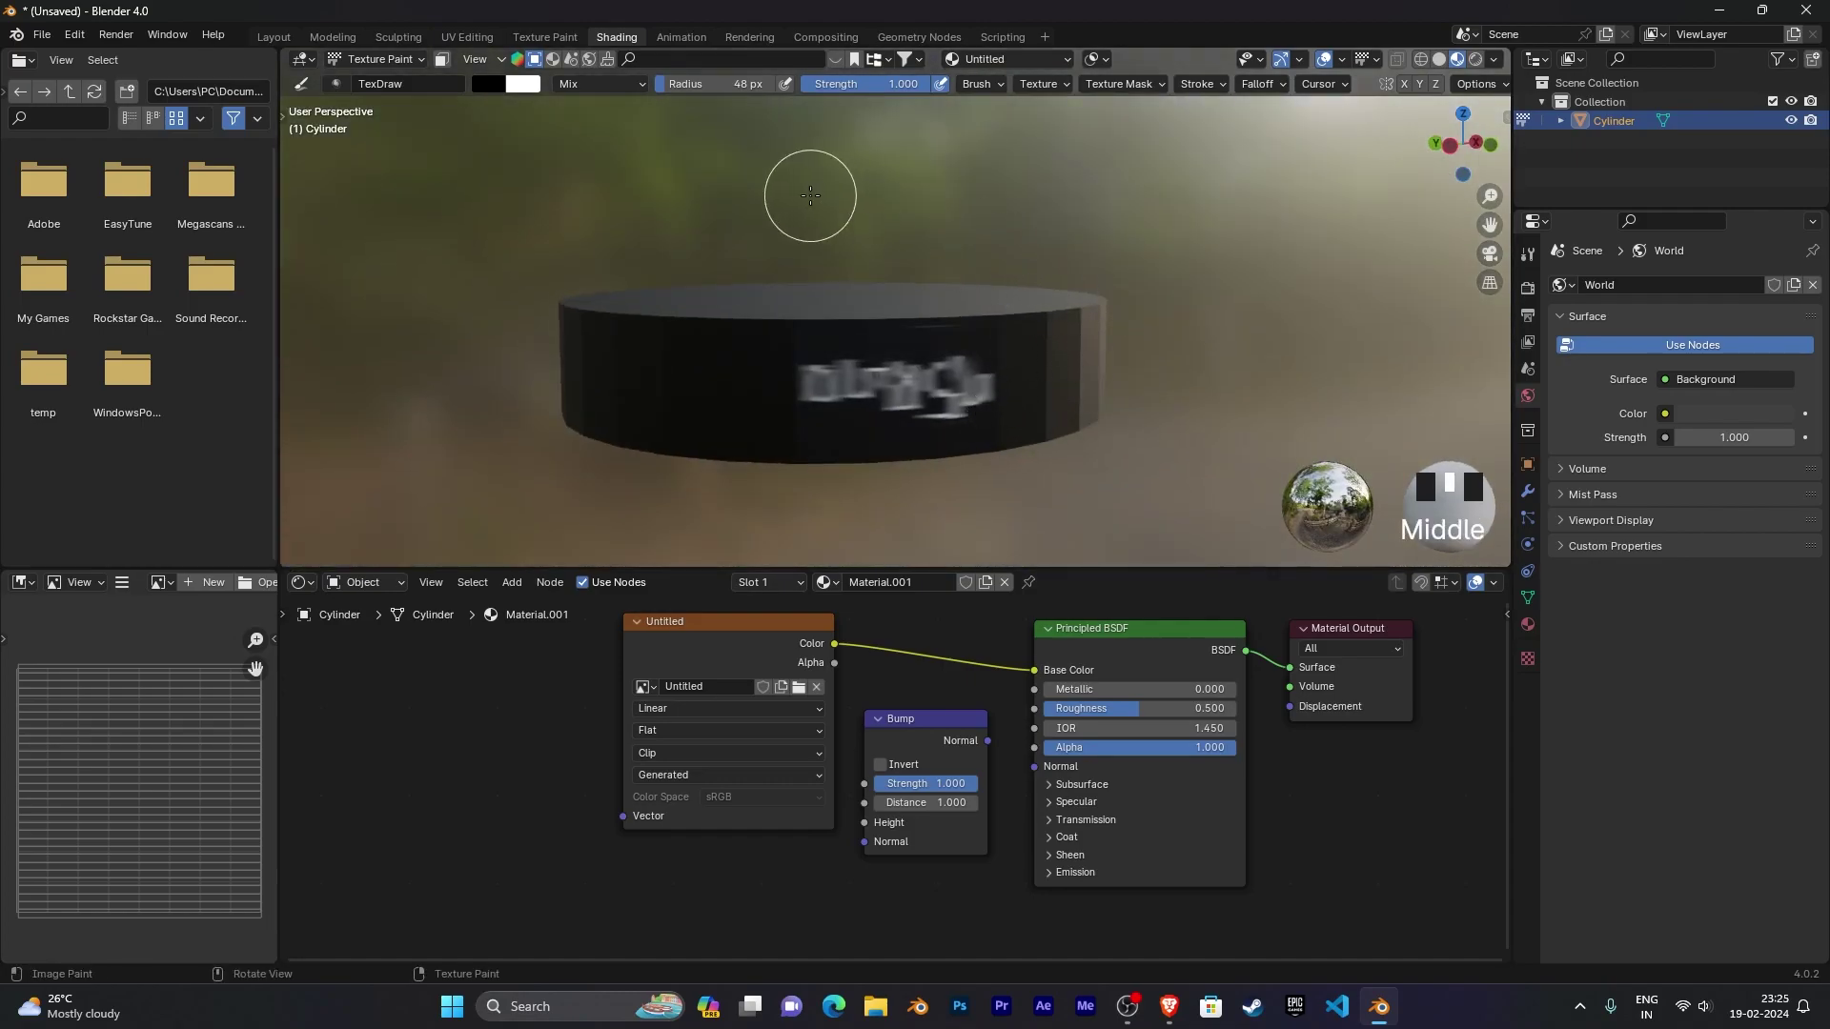
Step: Switch to the UV Editing workspace and examine the cylinder's UV layout with the whole mesh selected
{"action": "left_click", "coordinate": [460, 29]}
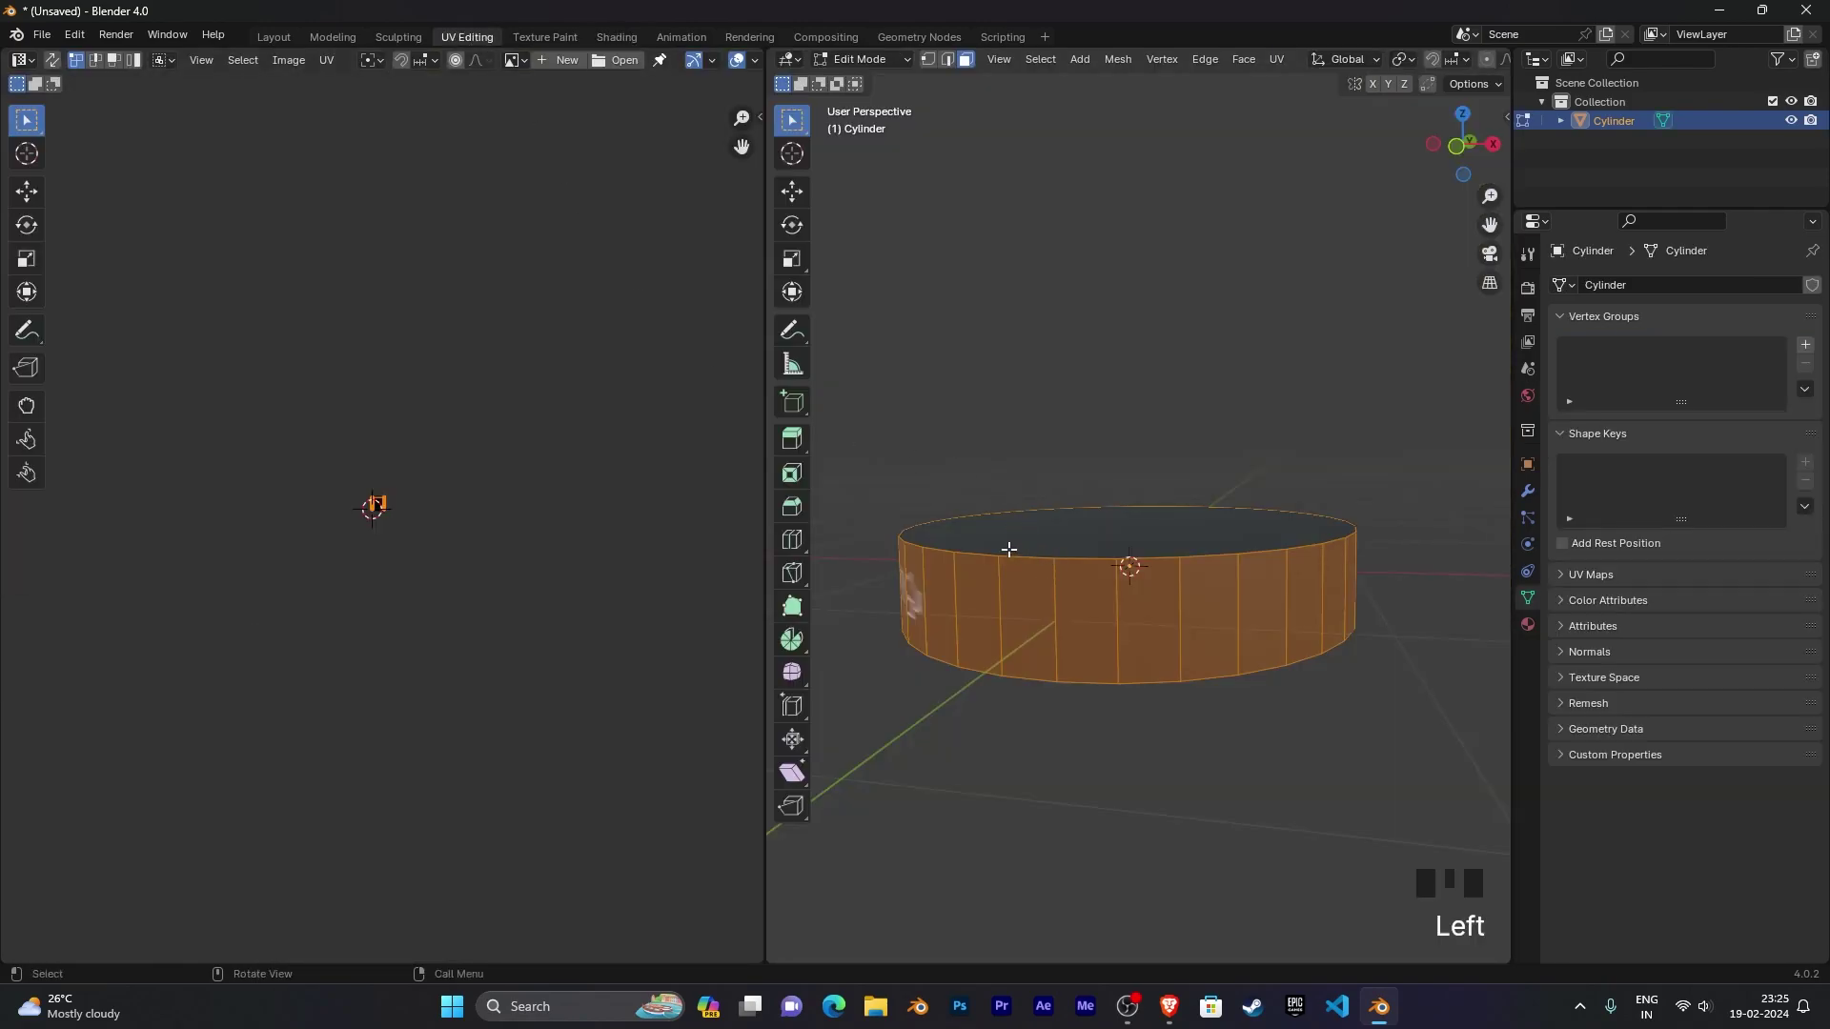
{"action": "scroll", "coordinate": [547, 465], "scroll_direction": "up", "scroll_amount": 6}
{"action": "middle_click_drag", "start_coordinate": [510, 534], "coordinate": [490, 694]}
{"action": "scroll", "coordinate": [490, 695], "scroll_direction": "up", "scroll_amount": 5}
{"action": "middle_click_drag", "start_coordinate": [575, 461], "coordinate": [604, 420]}
{"action": "scroll", "coordinate": [482, 588], "scroll_direction": "down", "scroll_amount": 2}
{"action": "scroll", "coordinate": [481, 588], "scroll_direction": "down", "scroll_amount": 2}
{"action": "scroll", "coordinate": [604, 420], "scroll_direction": "up", "scroll_amount": 5}
{"action": "middle_click_drag", "start_coordinate": [652, 343], "coordinate": [598, 468]}
{"action": "scroll", "coordinate": [599, 469], "scroll_direction": "up", "scroll_amount": 2}
{"action": "middle_click_drag", "start_coordinate": [1131, 703], "coordinate": [1124, 763]}
{"action": "middle_click_drag", "start_coordinate": [1122, 587], "coordinate": [1127, 554]}
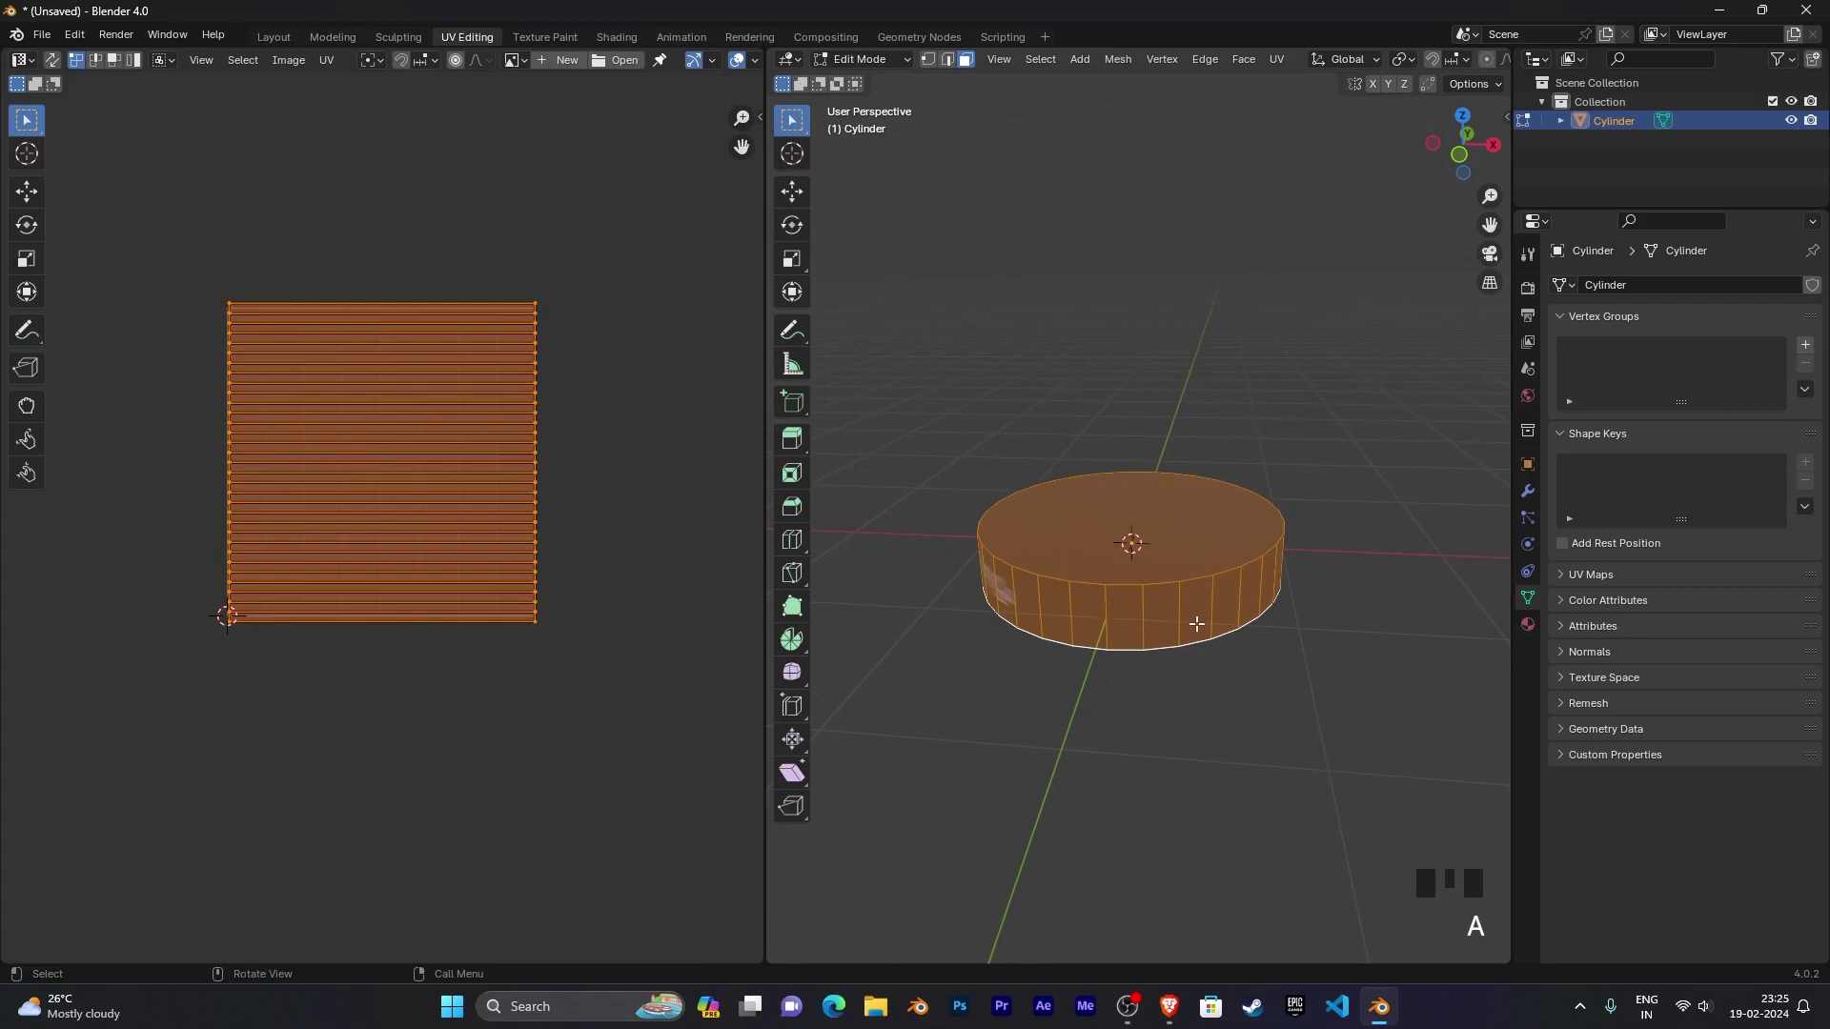
{"action": "middle_click_drag", "start_coordinate": [1198, 624], "coordinate": [1134, 612]}
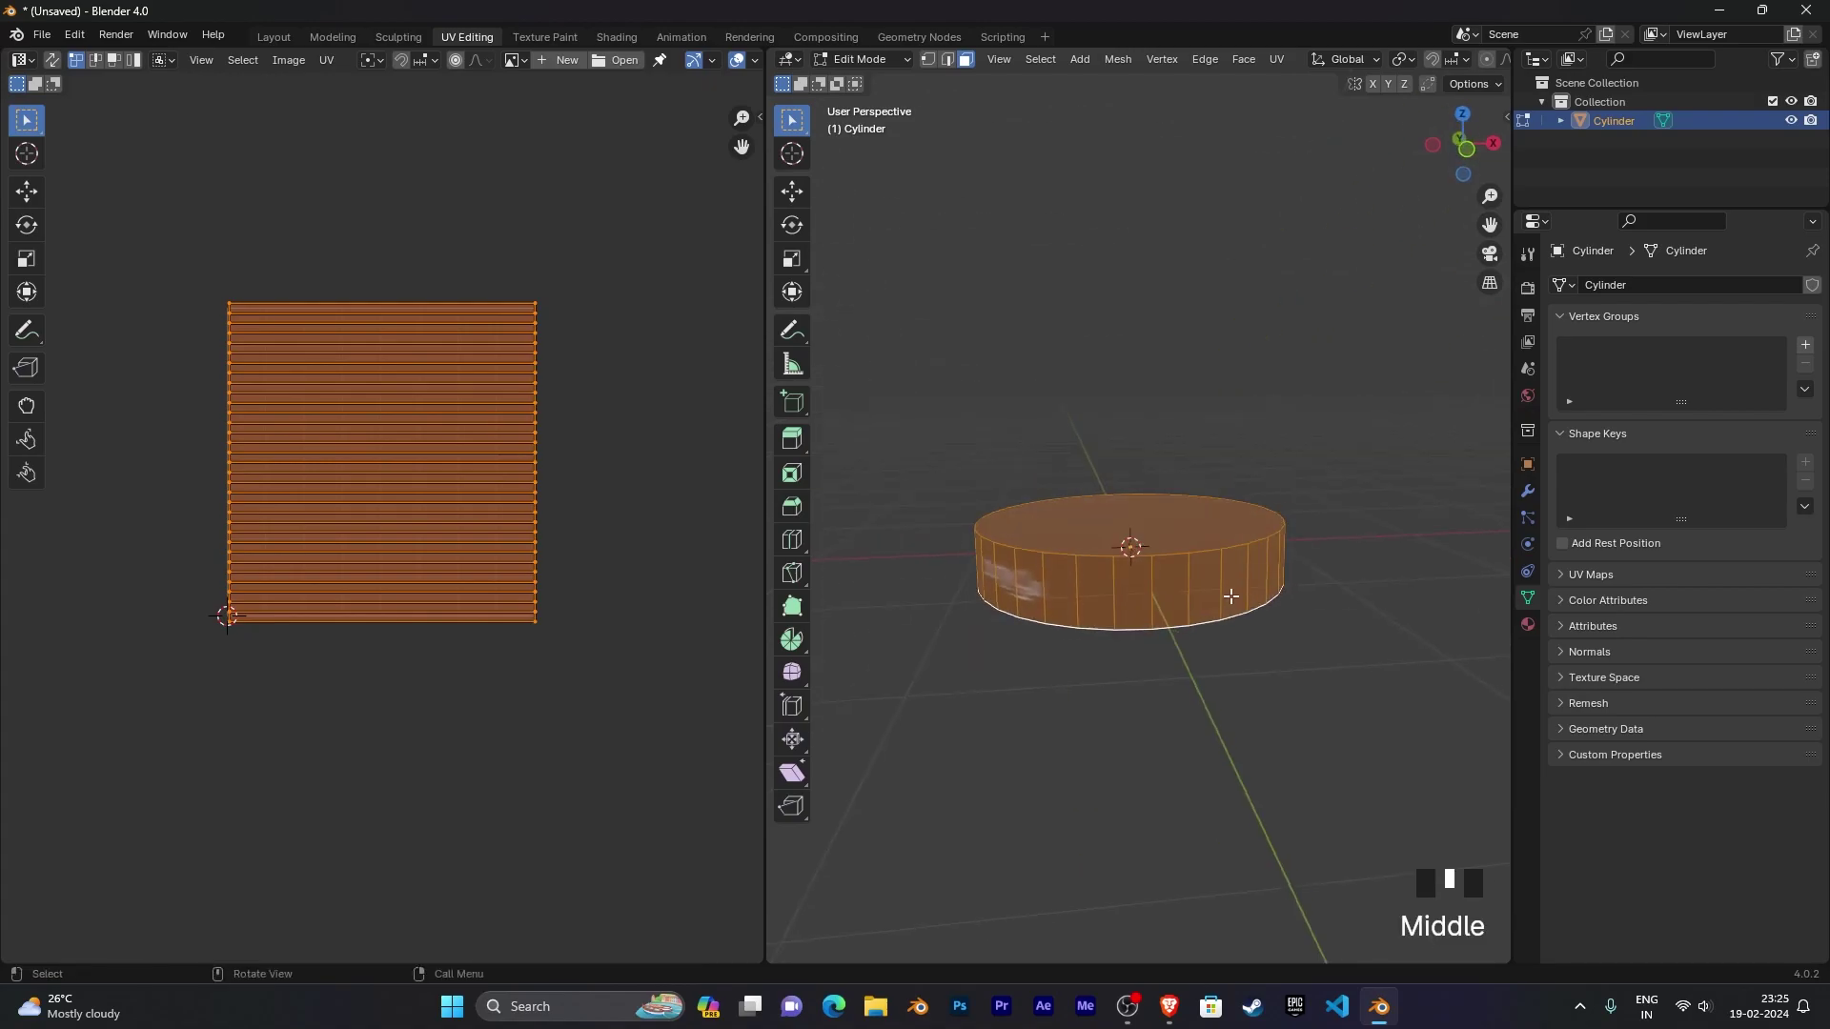
{"action": "key", "text": "x"}
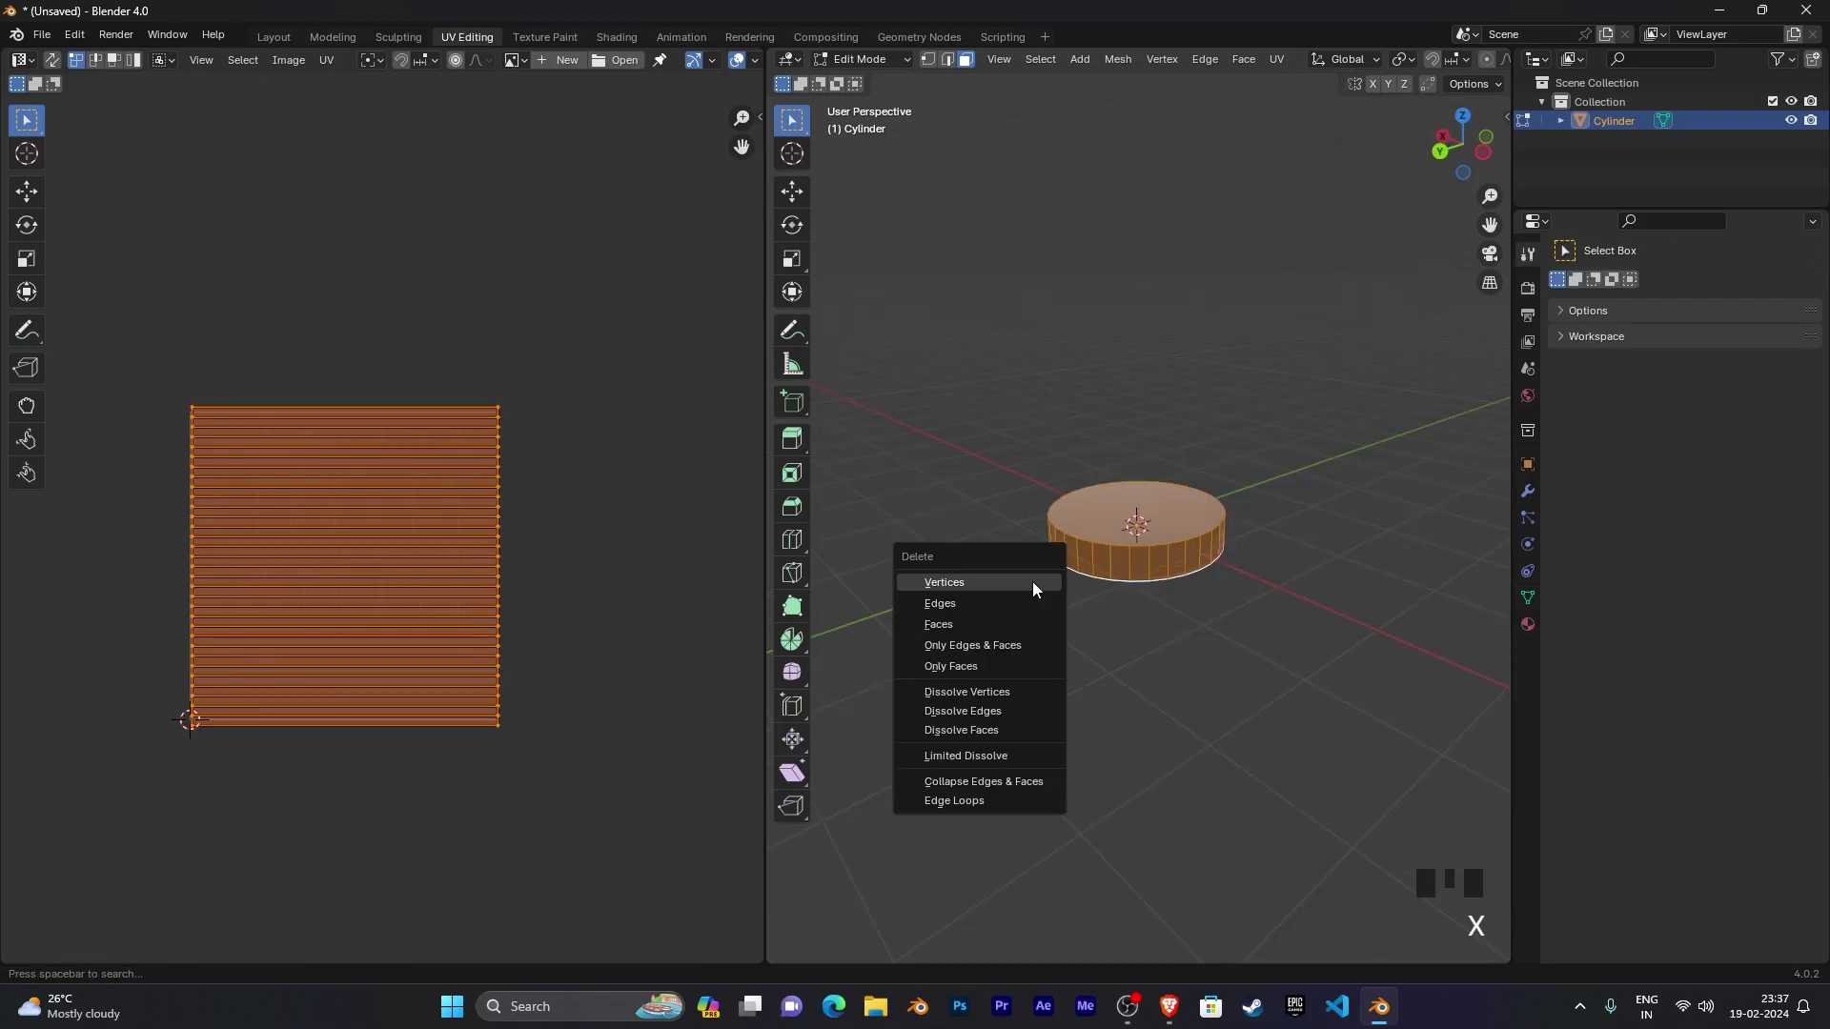
{"action": "key", "text": "Escape"}
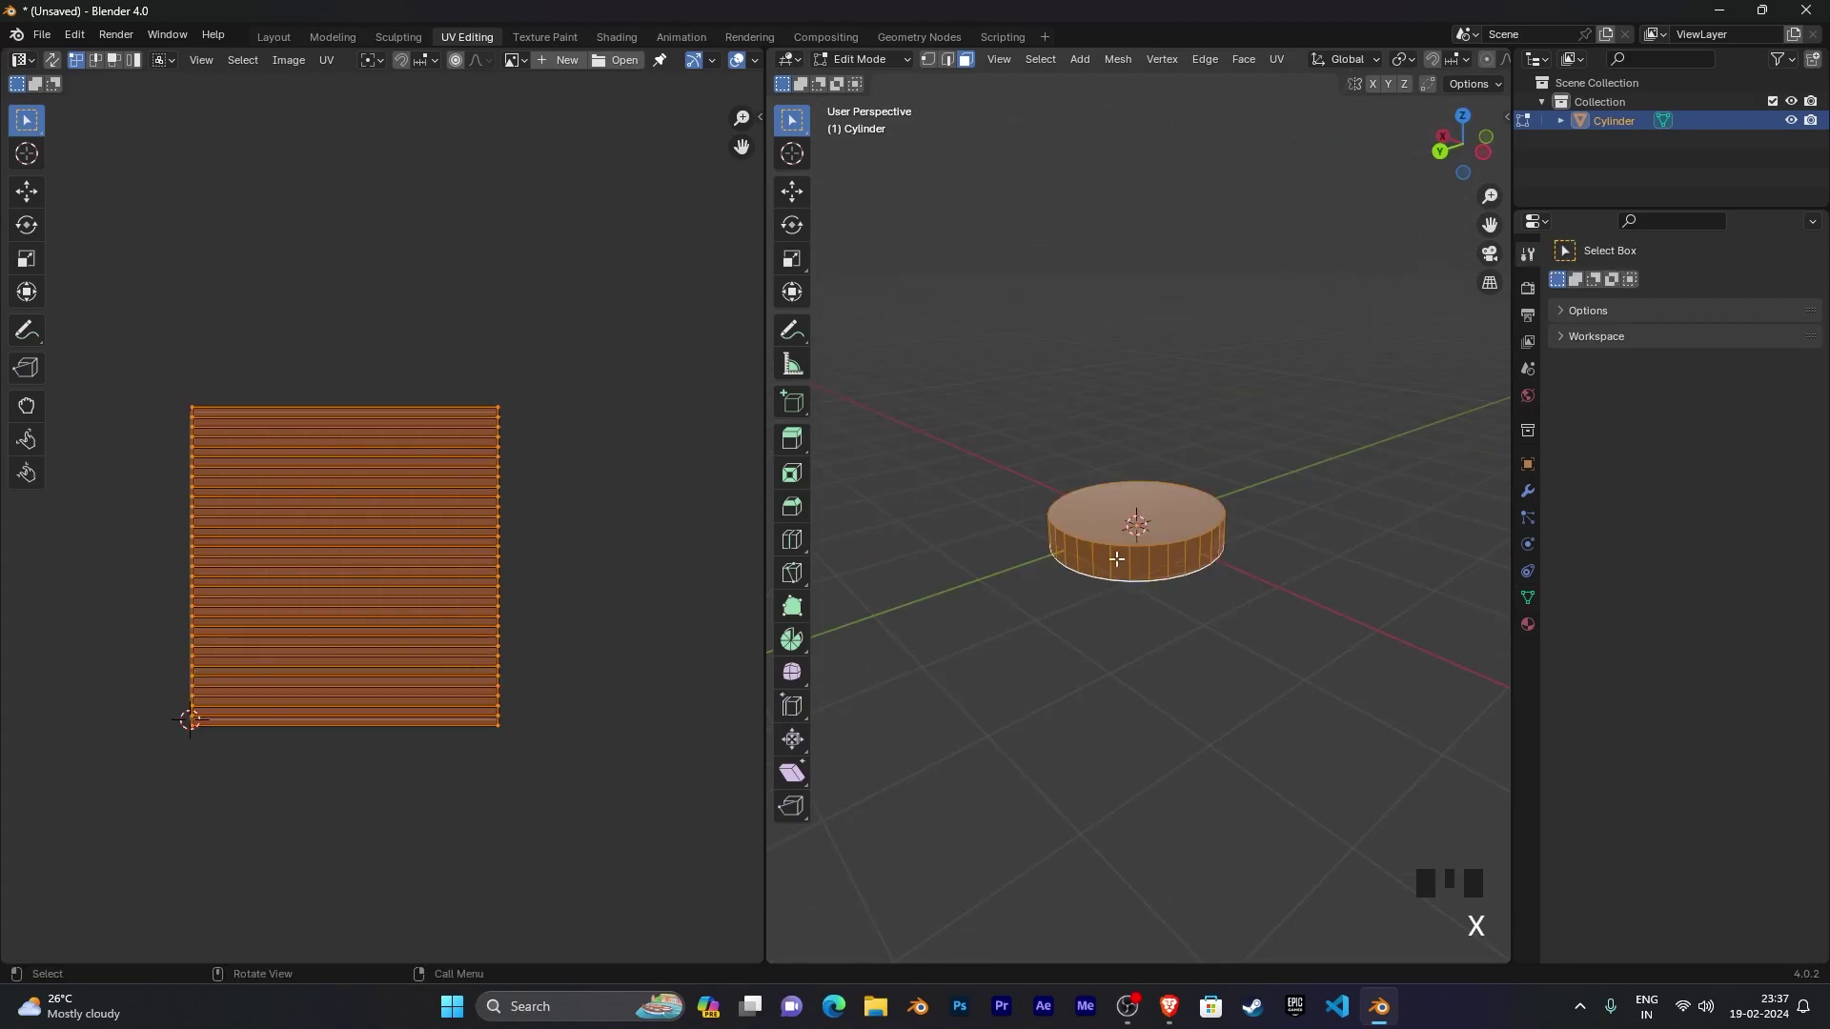
{"action": "middle_click_drag", "start_coordinate": [1216, 569], "coordinate": [1191, 557]}
{"action": "key", "text": "u"}
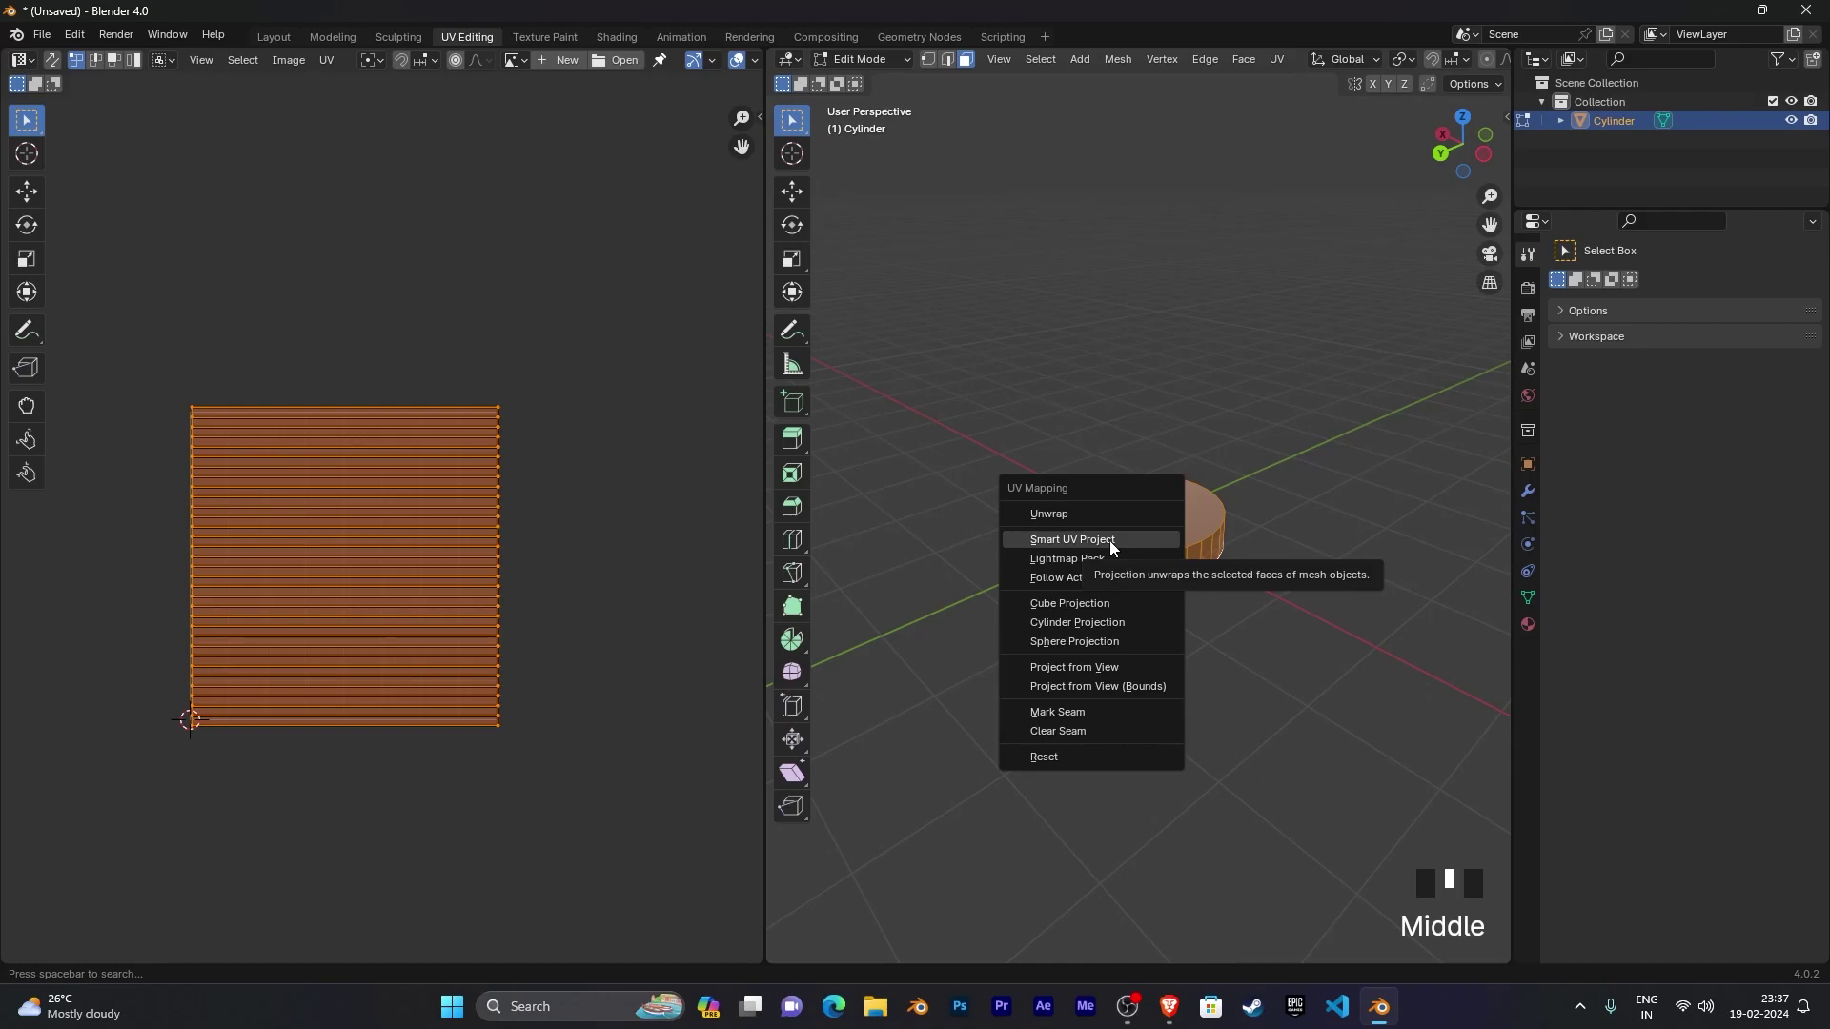
{"action": "left_click", "coordinate": [897, 433]}
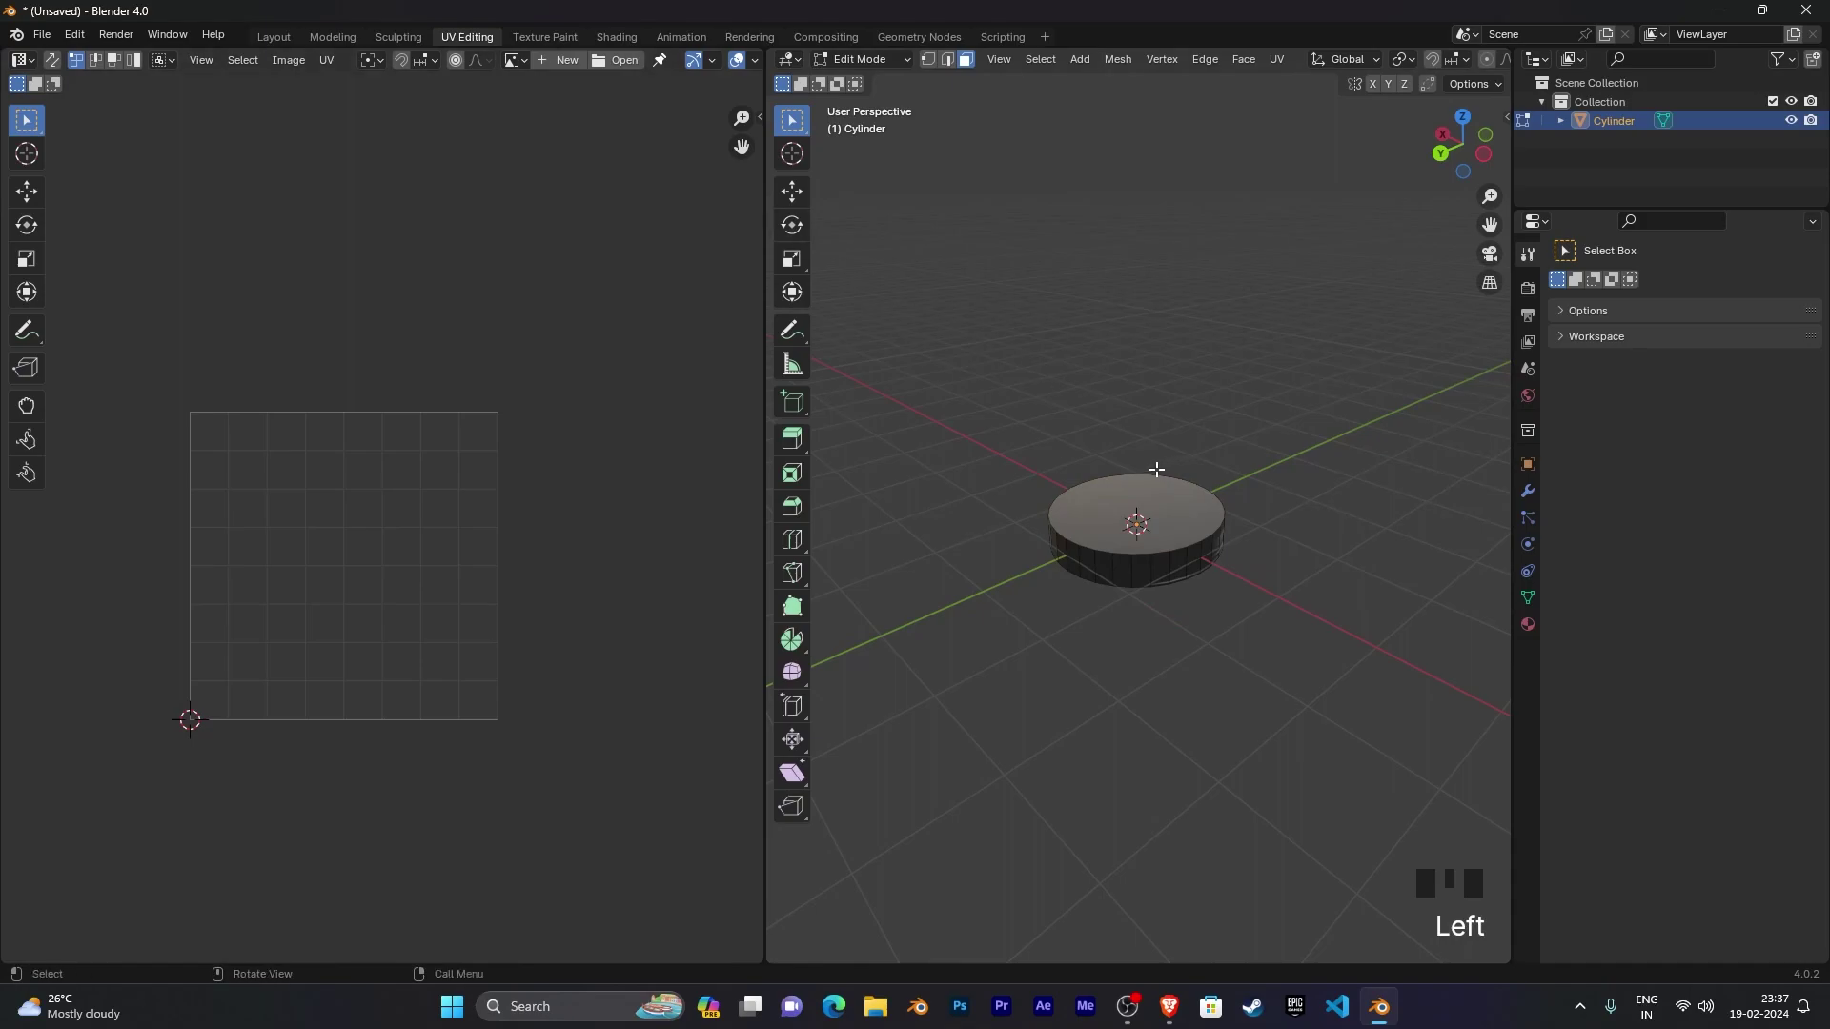
{"action": "key", "text": "u"}
Step: Create a blank black 7680 × 7680 px image with alpha, named 2, for the UV layout
{"action": "left_click", "coordinate": [558, 65]}
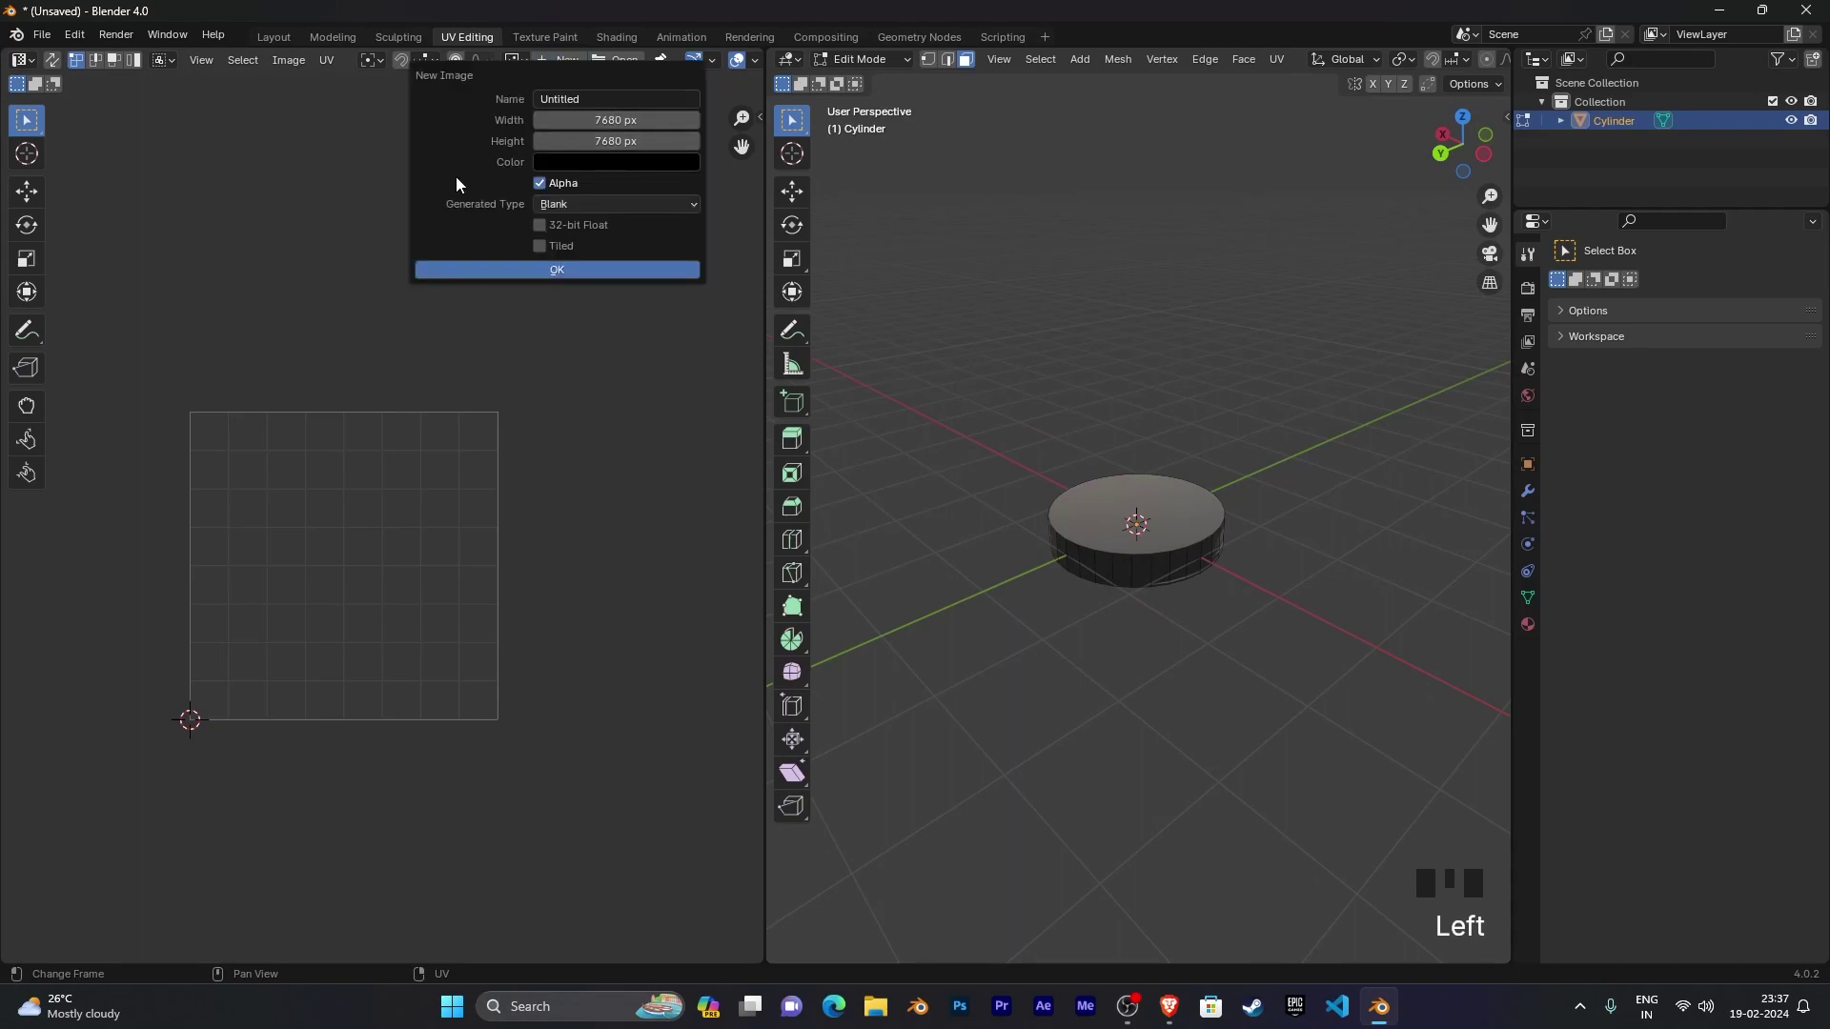
{"action": "left_click", "coordinate": [578, 99]}
{"action": "type", "text": "2"}
{"action": "left_click", "coordinate": [580, 270]}
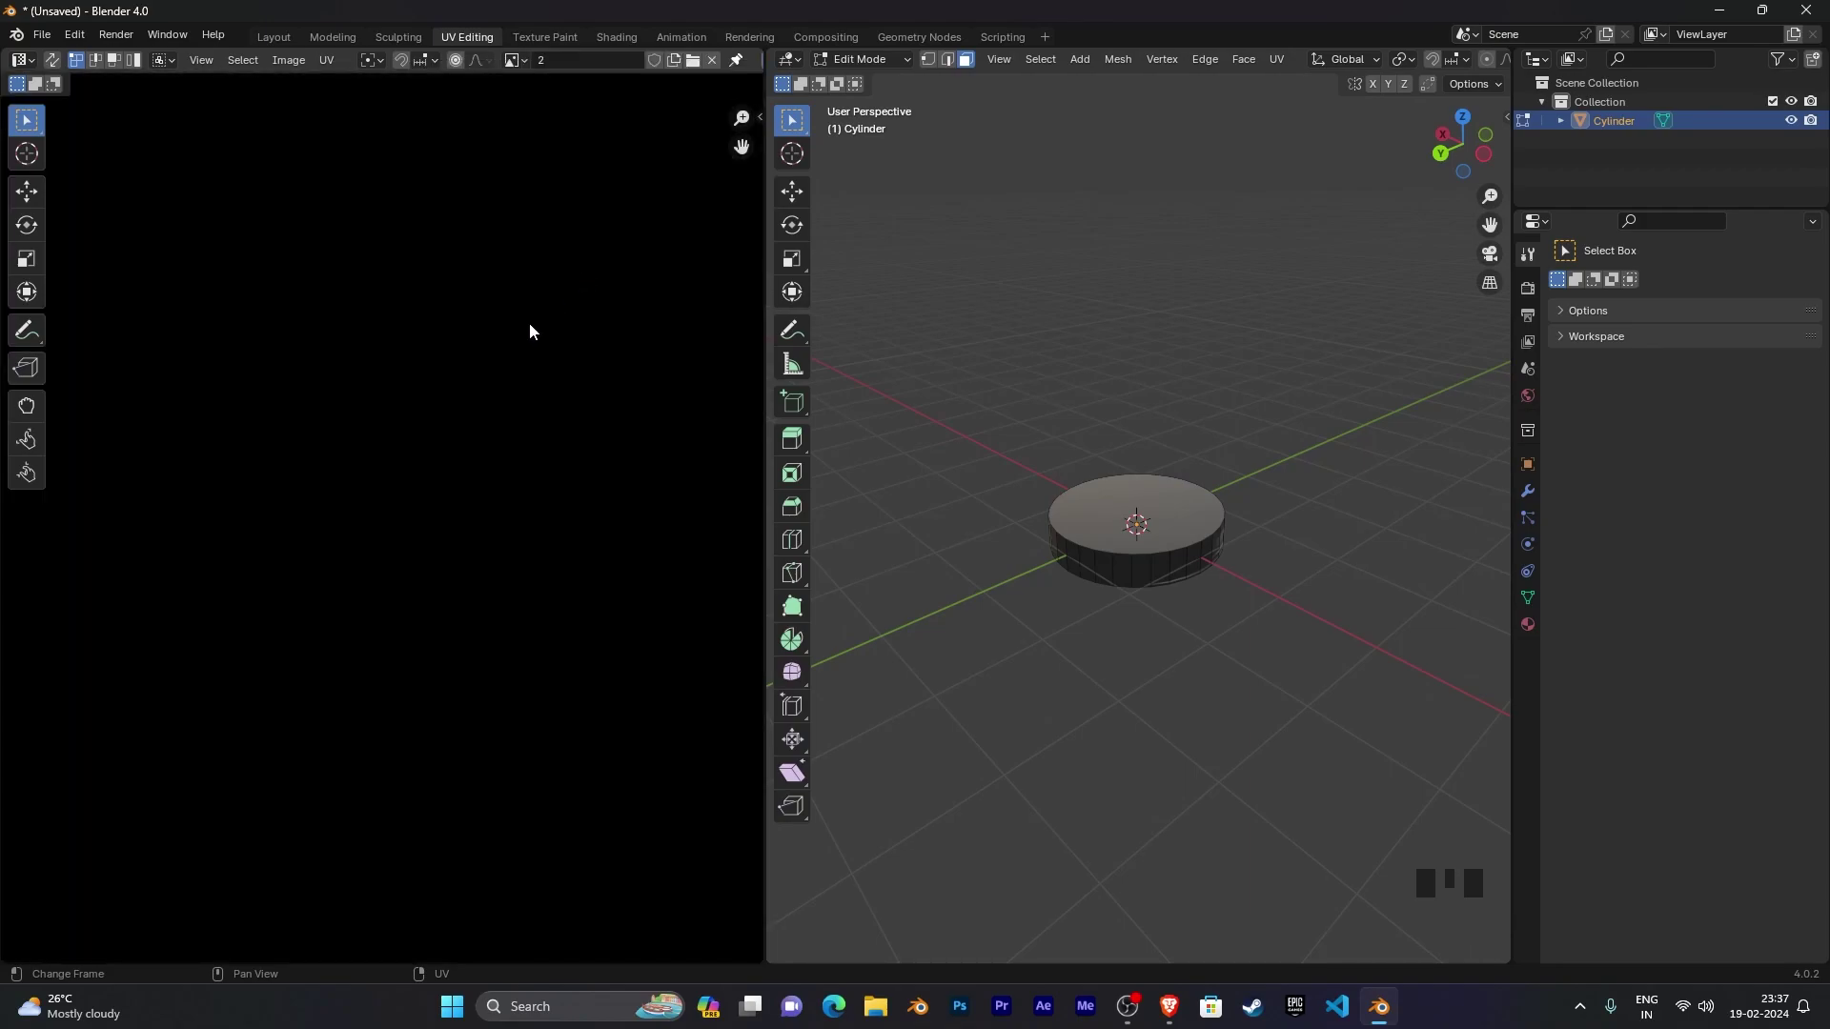
Step: Unwrap the entire cylinder with Smart UV Project using a 66° angle limit, Scaled margin method and Correct Aspect
{"action": "scroll", "coordinate": [529, 323], "scroll_direction": "down", "scroll_amount": 4}
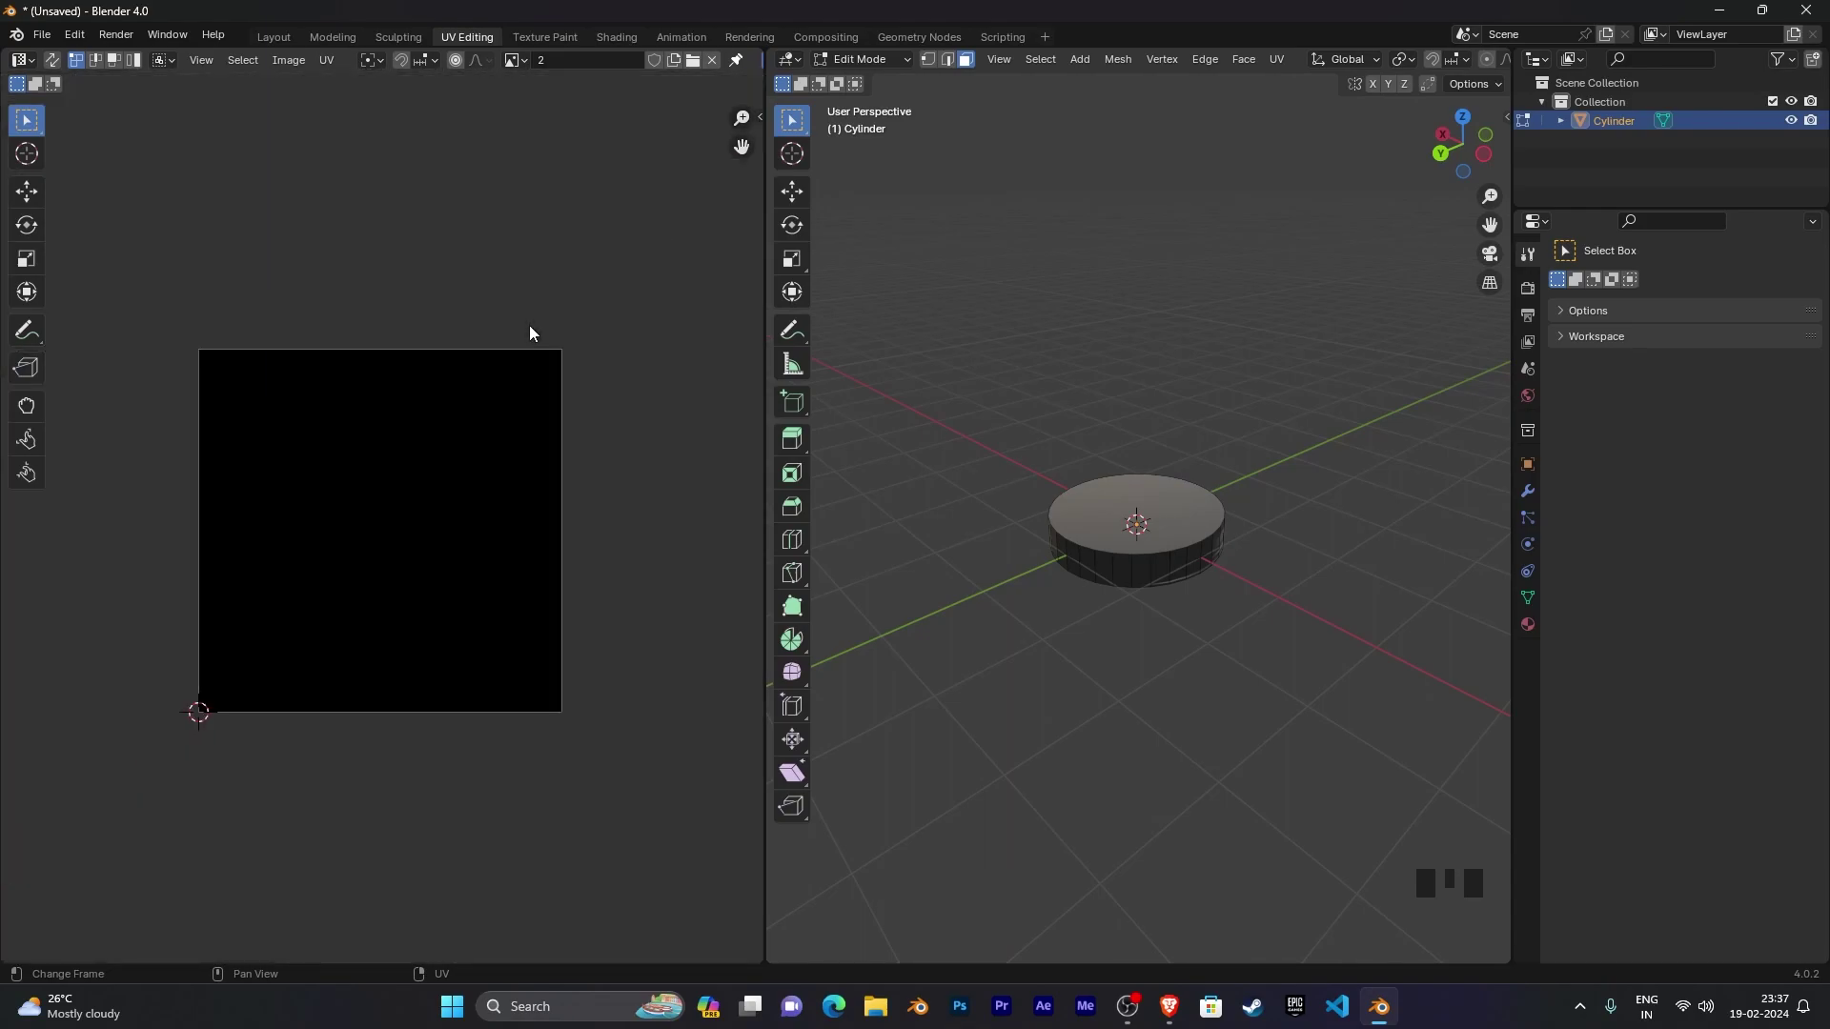
{"action": "scroll", "coordinate": [558, 278], "scroll_direction": "down", "scroll_amount": 2}
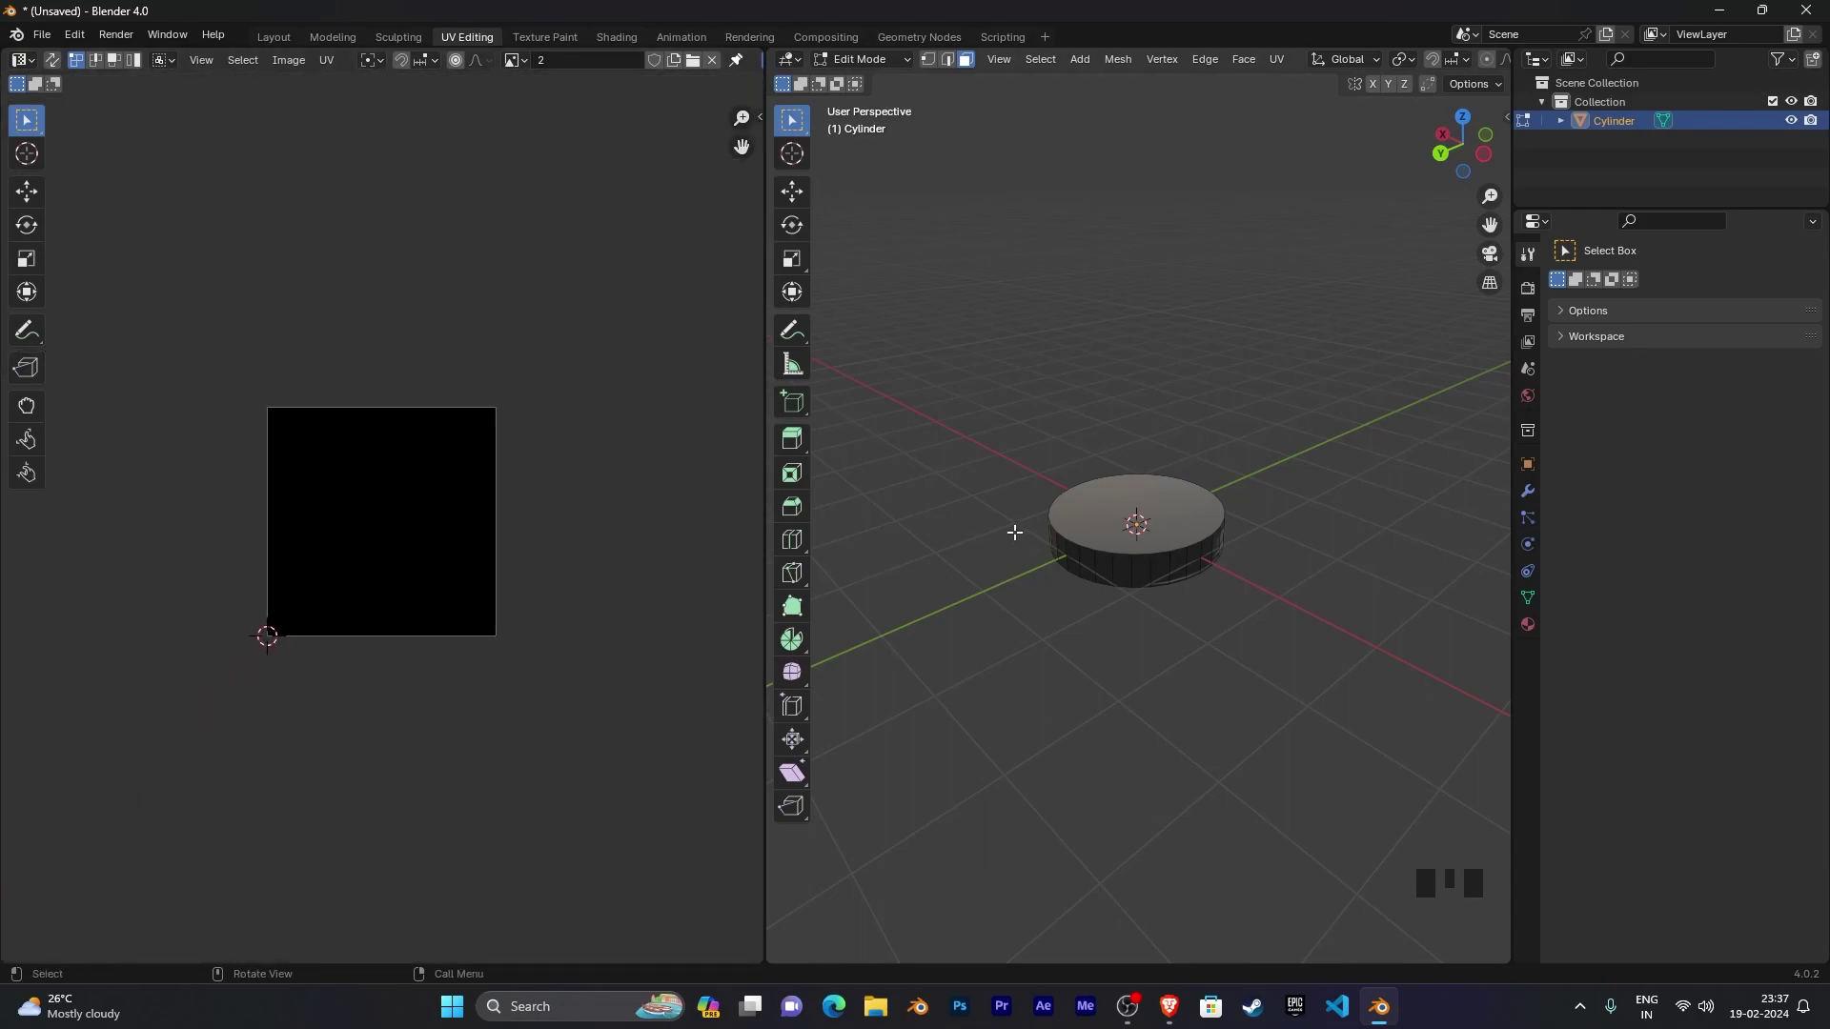
{"action": "key", "text": "a"}
{"action": "key", "text": "u"}
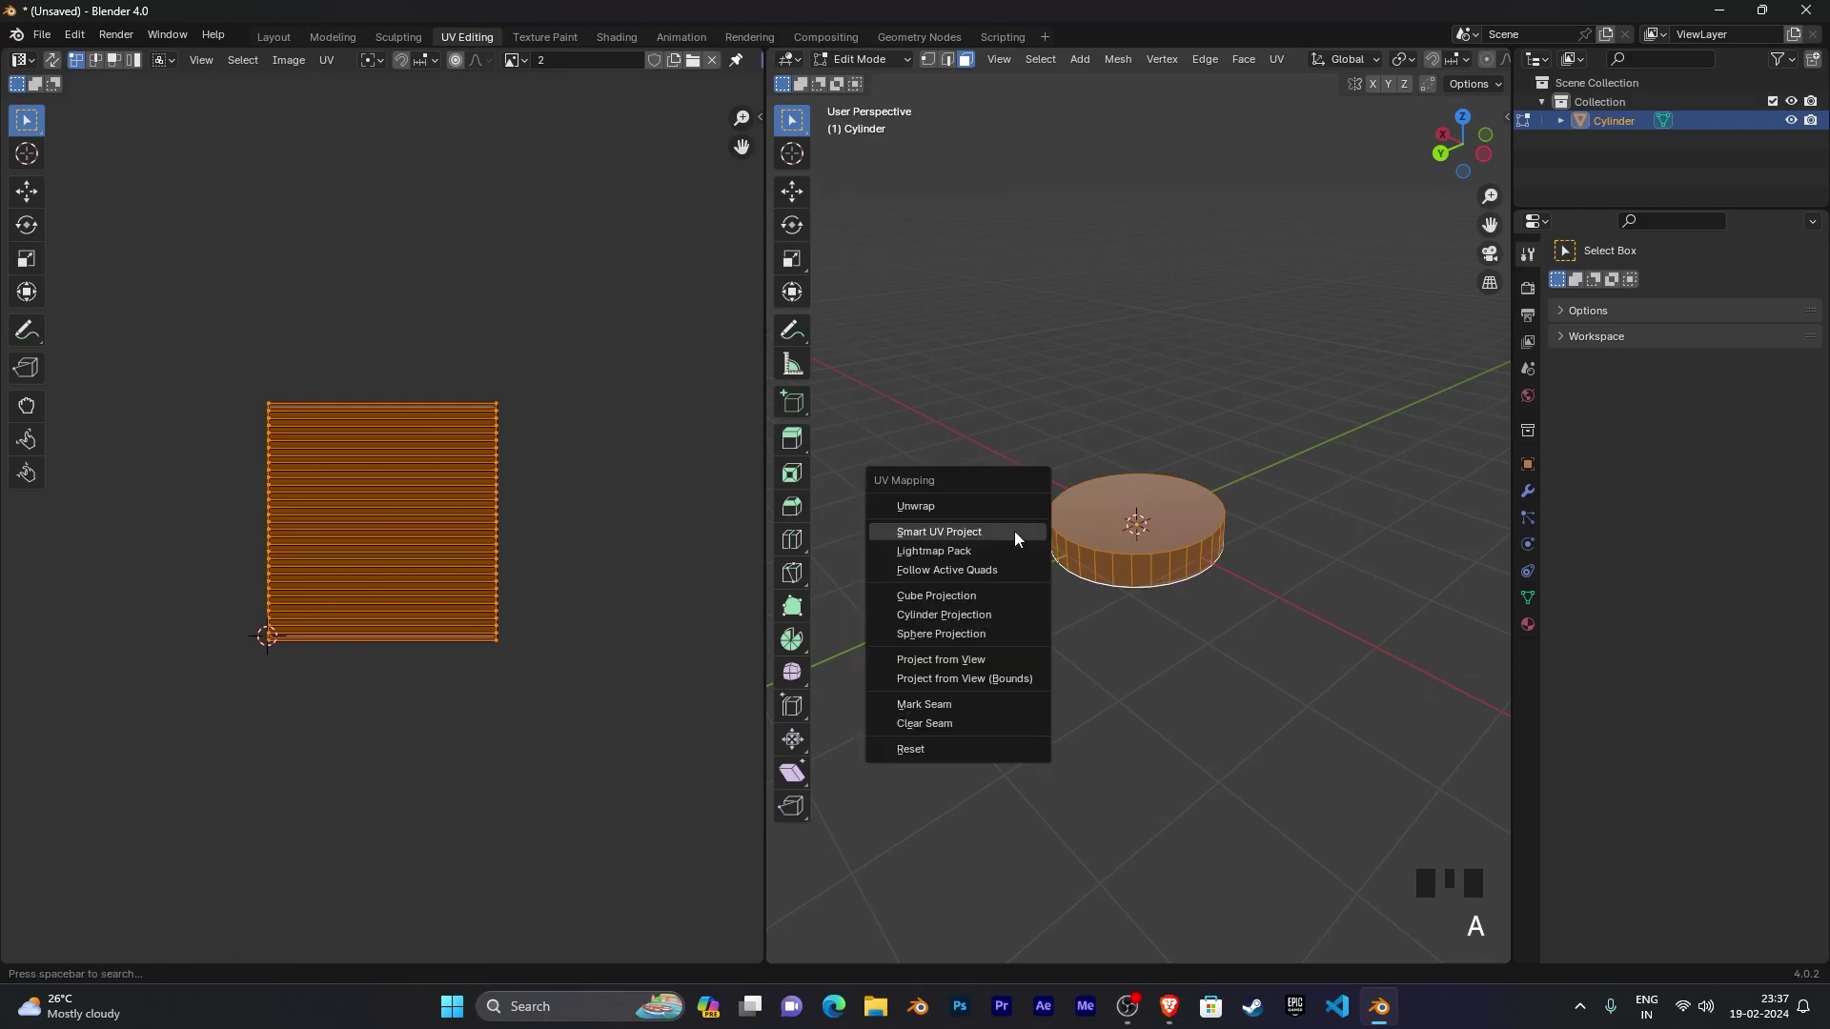
{"action": "left_click", "coordinate": [945, 535]}
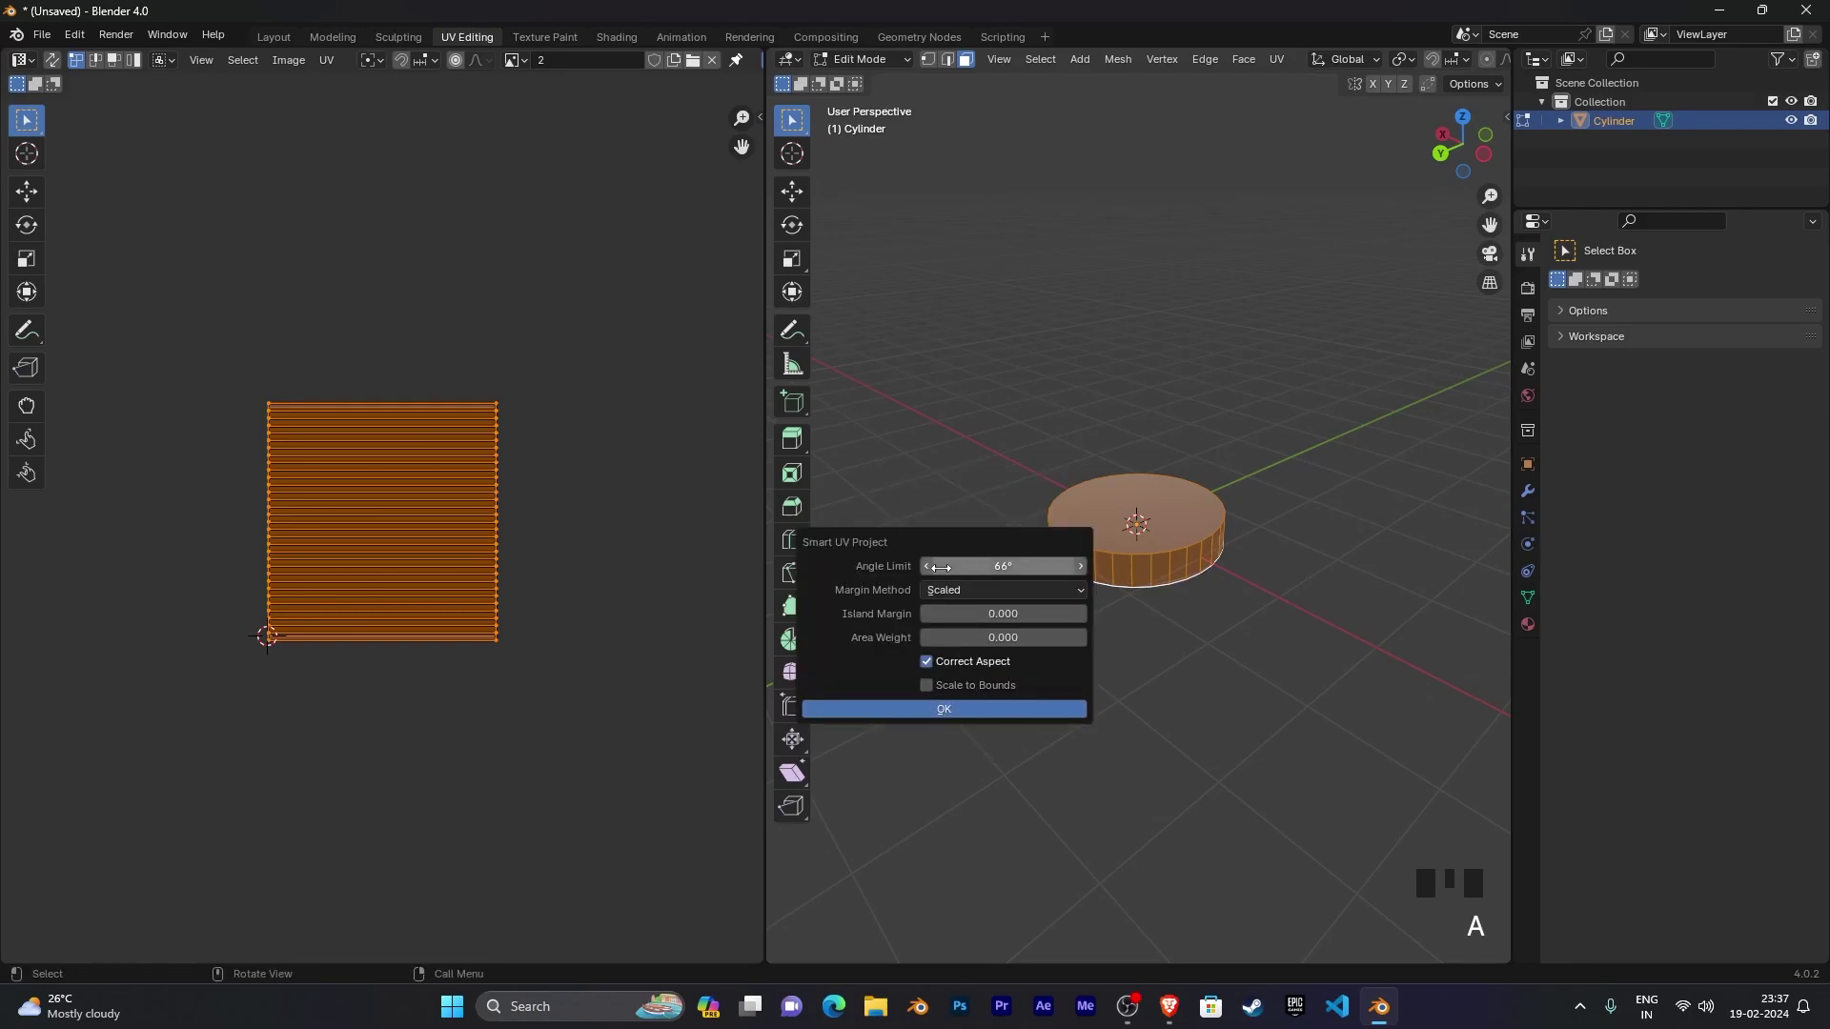
{"action": "left_click", "coordinate": [865, 710]}
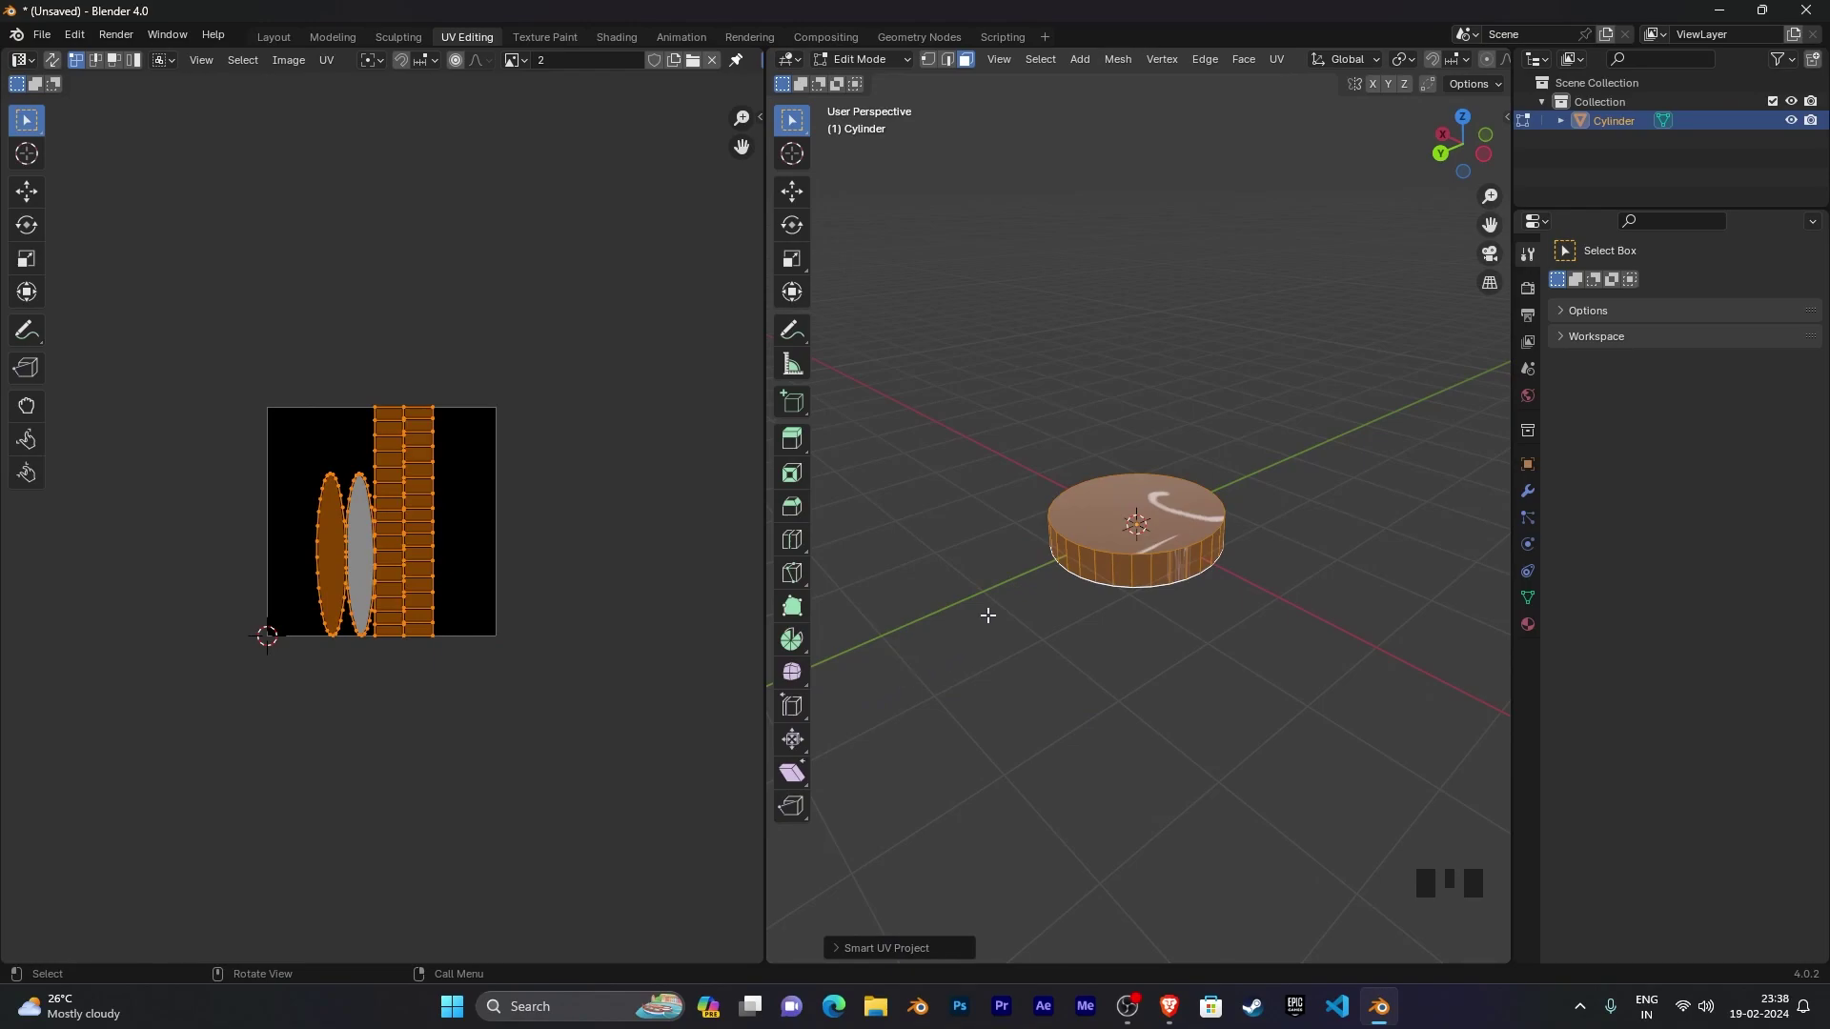
Step: Examine the projected UV islands and view the cylinder's existing paint in Texture Paint mode
{"action": "scroll", "coordinate": [637, 660], "scroll_direction": "up", "scroll_amount": 7}
{"action": "scroll", "coordinate": [637, 648], "scroll_direction": "down", "scroll_amount": 4}
{"action": "scroll", "coordinate": [635, 644], "scroll_direction": "up", "scroll_amount": 1}
{"action": "scroll", "coordinate": [633, 645], "scroll_direction": "down", "scroll_amount": 2}
{"action": "middle_click_drag", "start_coordinate": [1215, 654], "coordinate": [1148, 462]}
{"action": "scroll", "coordinate": [1218, 597], "scroll_direction": "up", "scroll_amount": 1}
{"action": "scroll", "coordinate": [1218, 596], "scroll_direction": "up", "scroll_amount": 2}
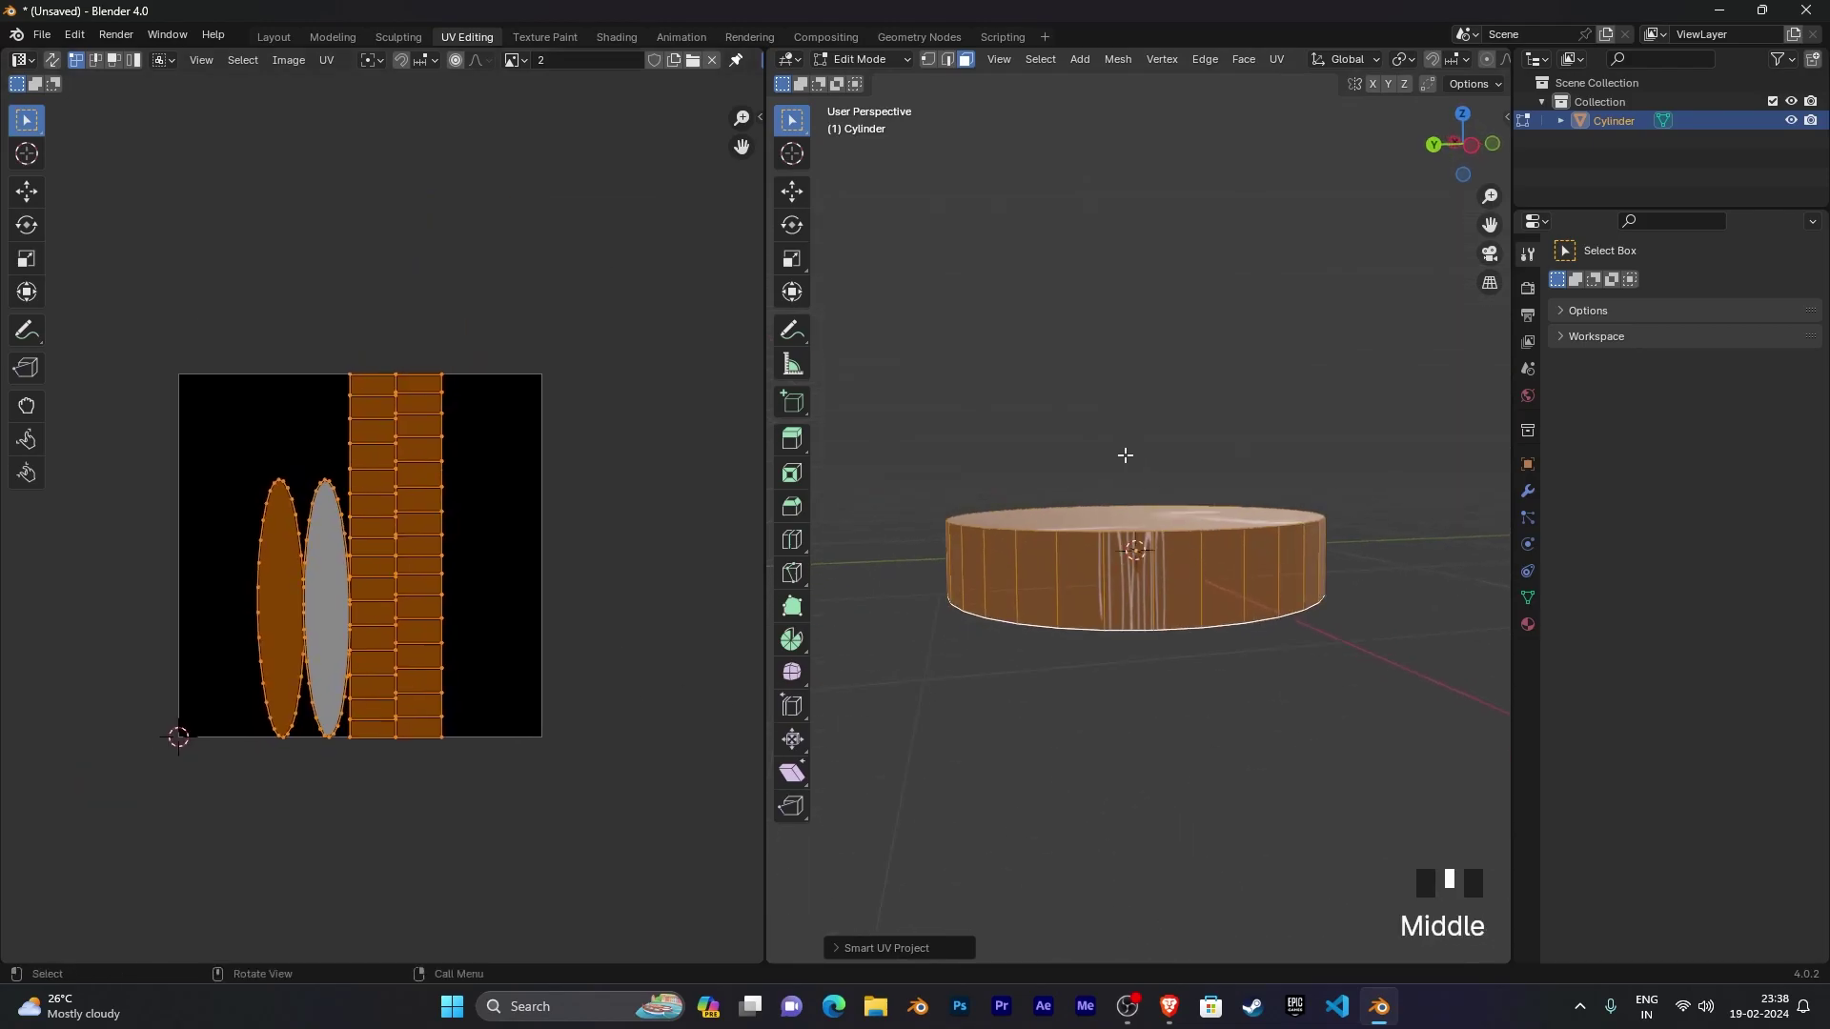
{"action": "key", "text": "ctrl+Tab"}
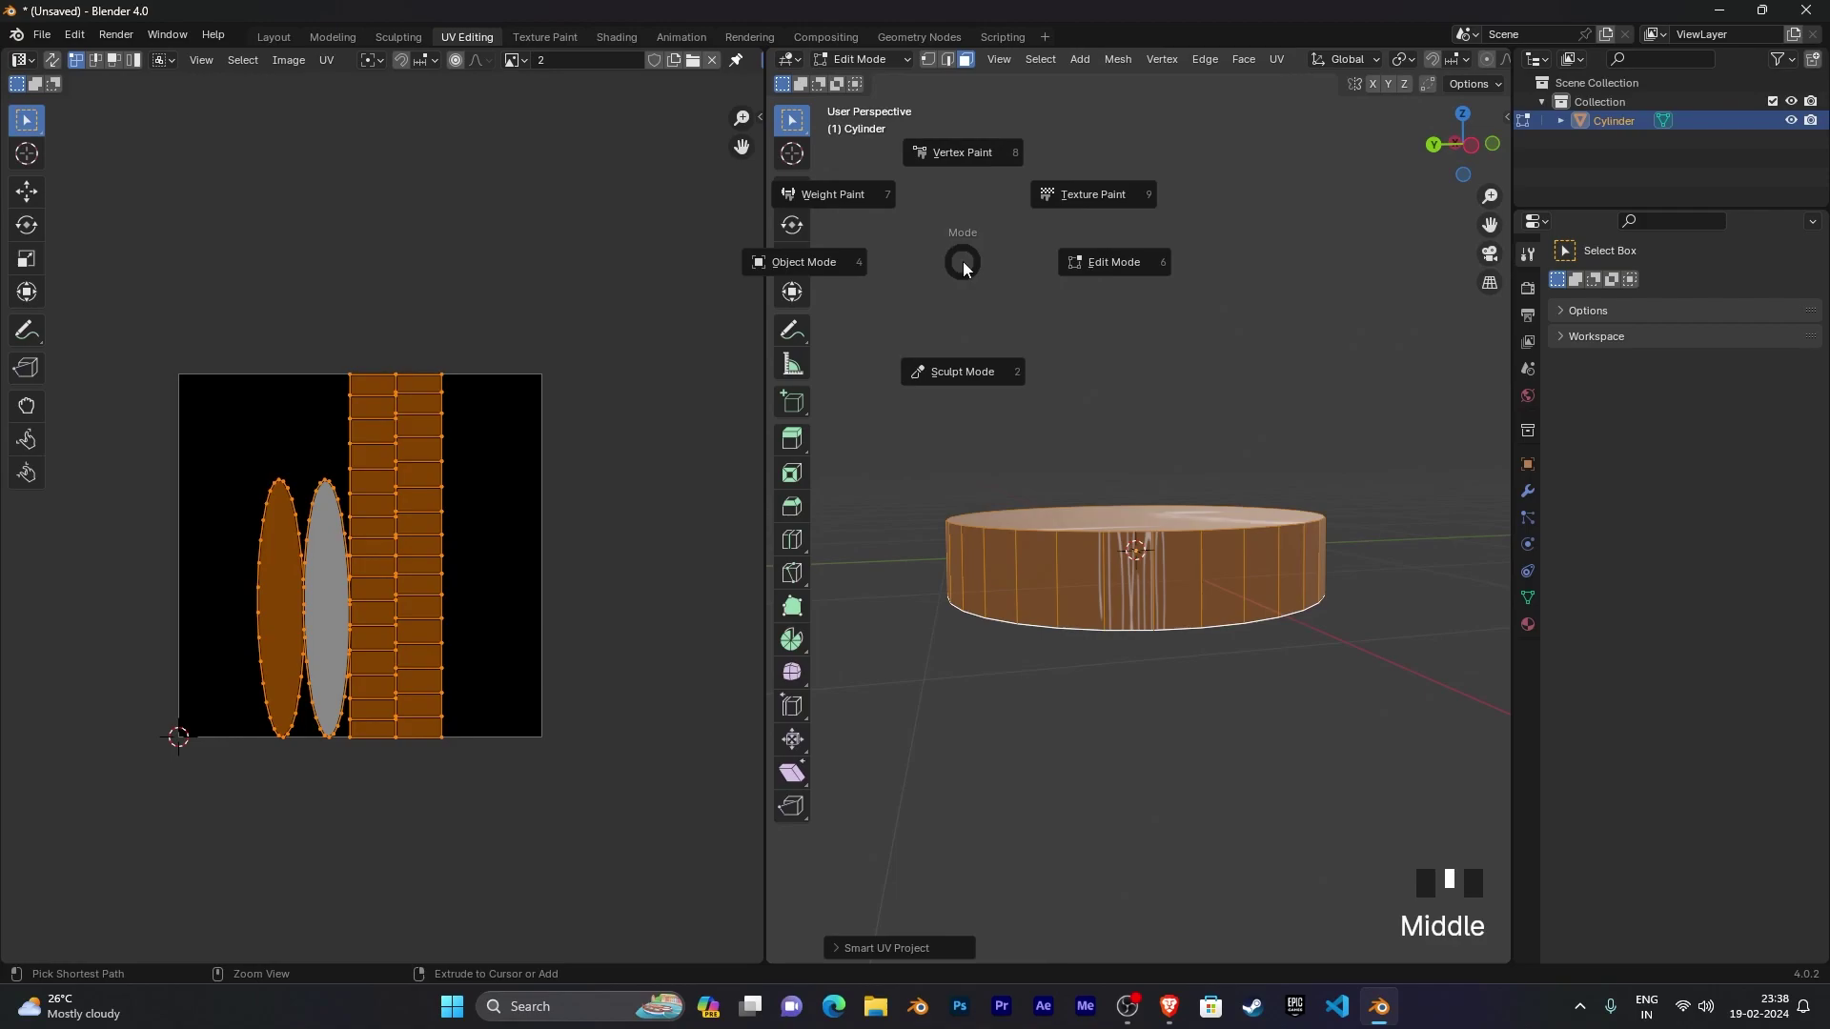
{"action": "middle_click_drag", "start_coordinate": [1261, 514], "coordinate": [1124, 562]}
{"action": "scroll", "coordinate": [1140, 494], "scroll_direction": "up", "scroll_amount": 2}
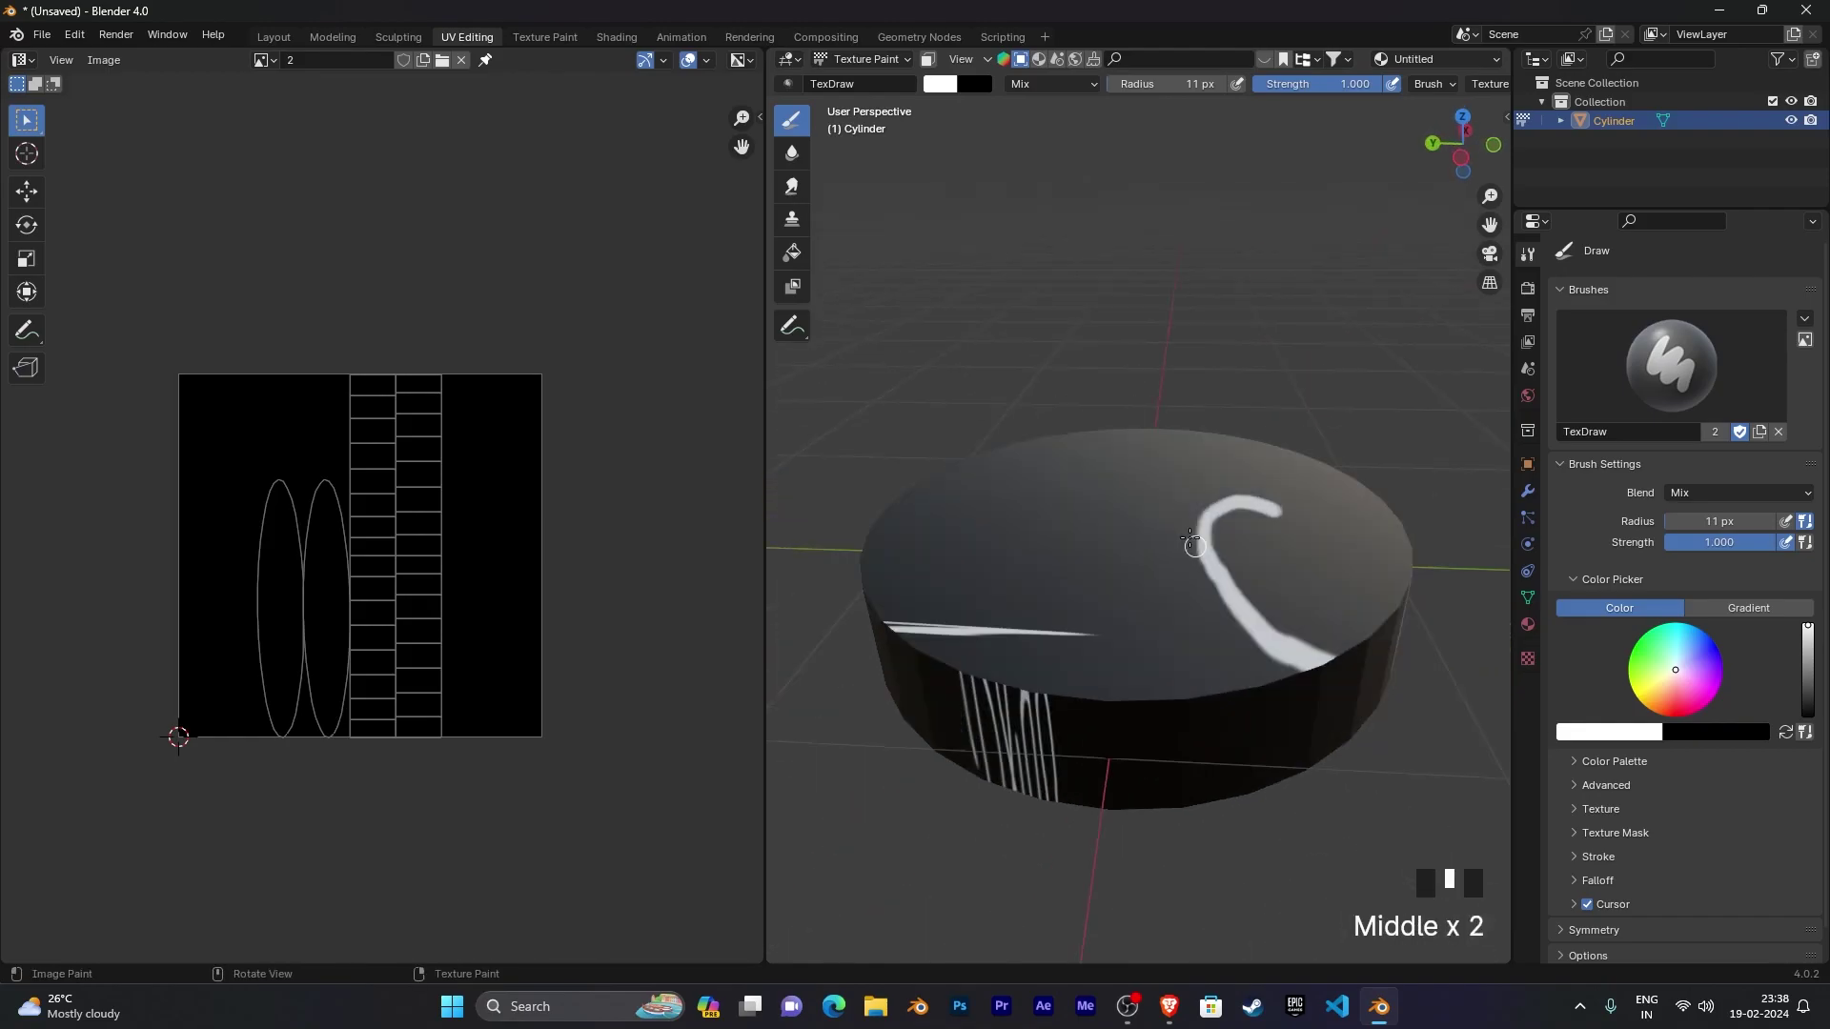
Step: Assign image 2 to the Image Texture node of Material.001 in the Shading workspace
{"action": "left_click", "coordinate": [617, 37]}
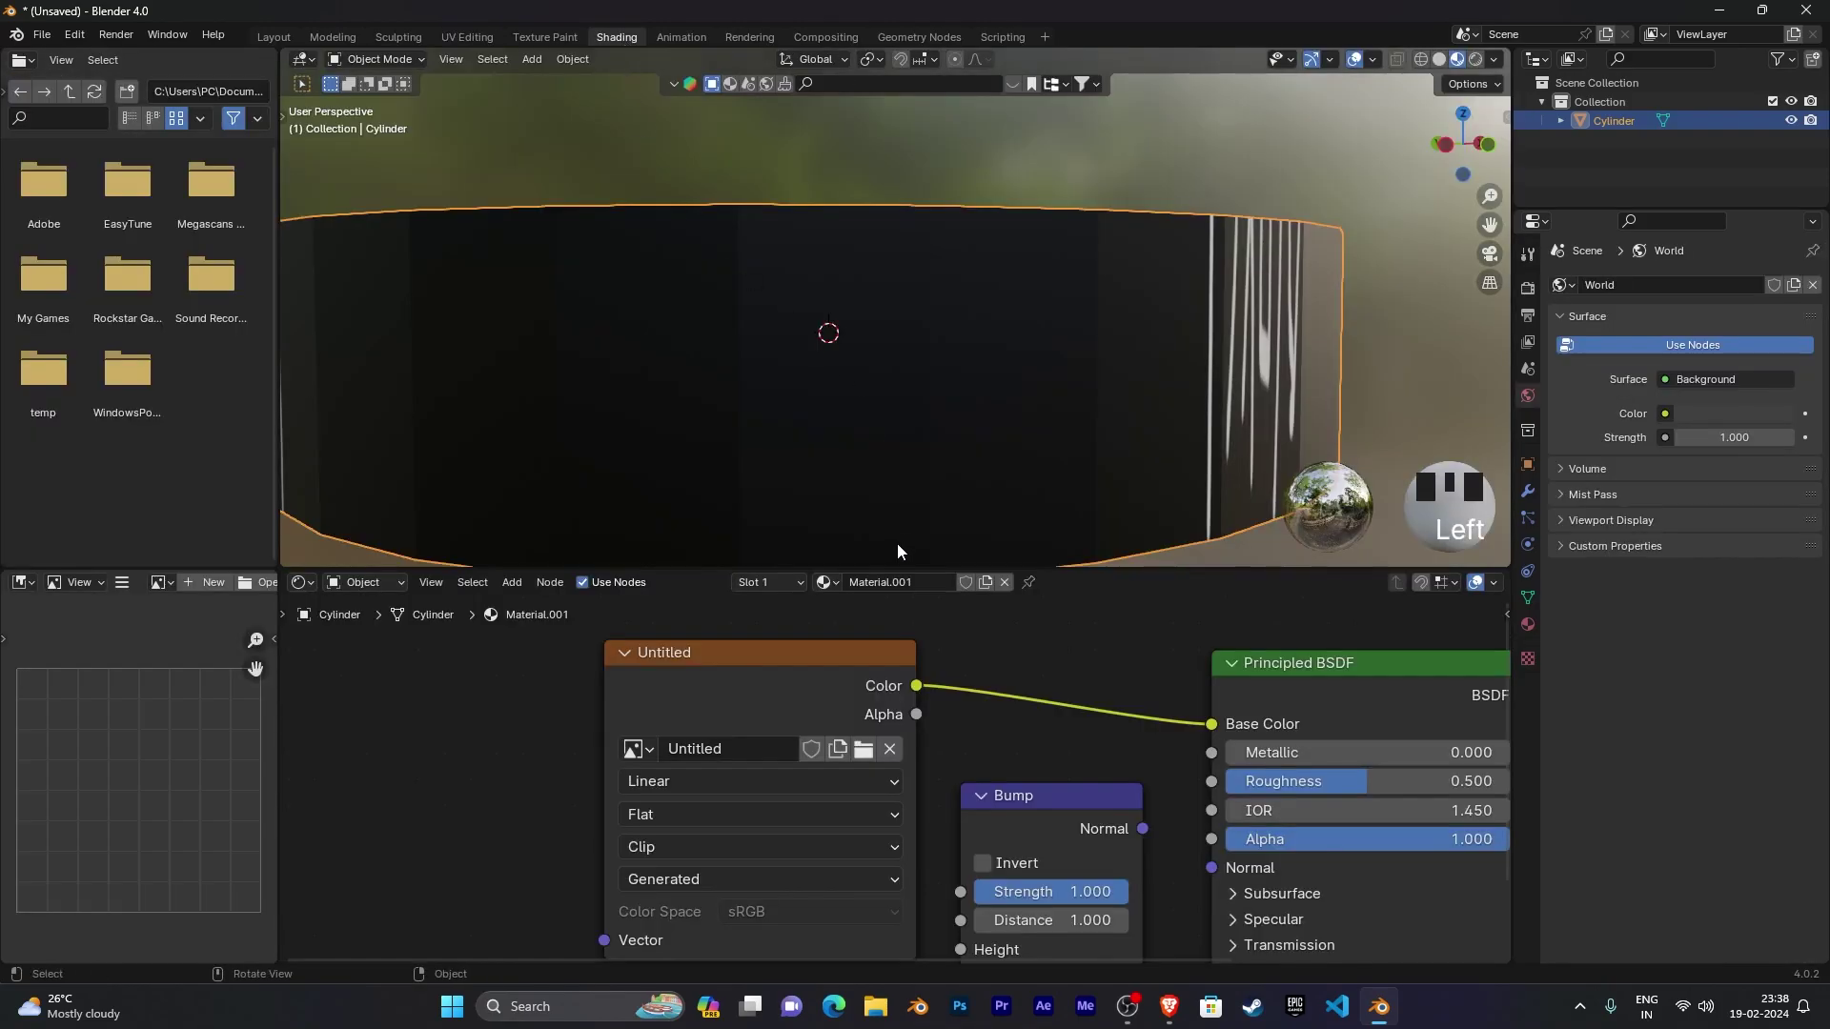
{"action": "scroll", "coordinate": [1007, 693], "scroll_direction": "down", "scroll_amount": 3}
{"action": "scroll", "coordinate": [1043, 622], "scroll_direction": "up", "scroll_amount": 3}
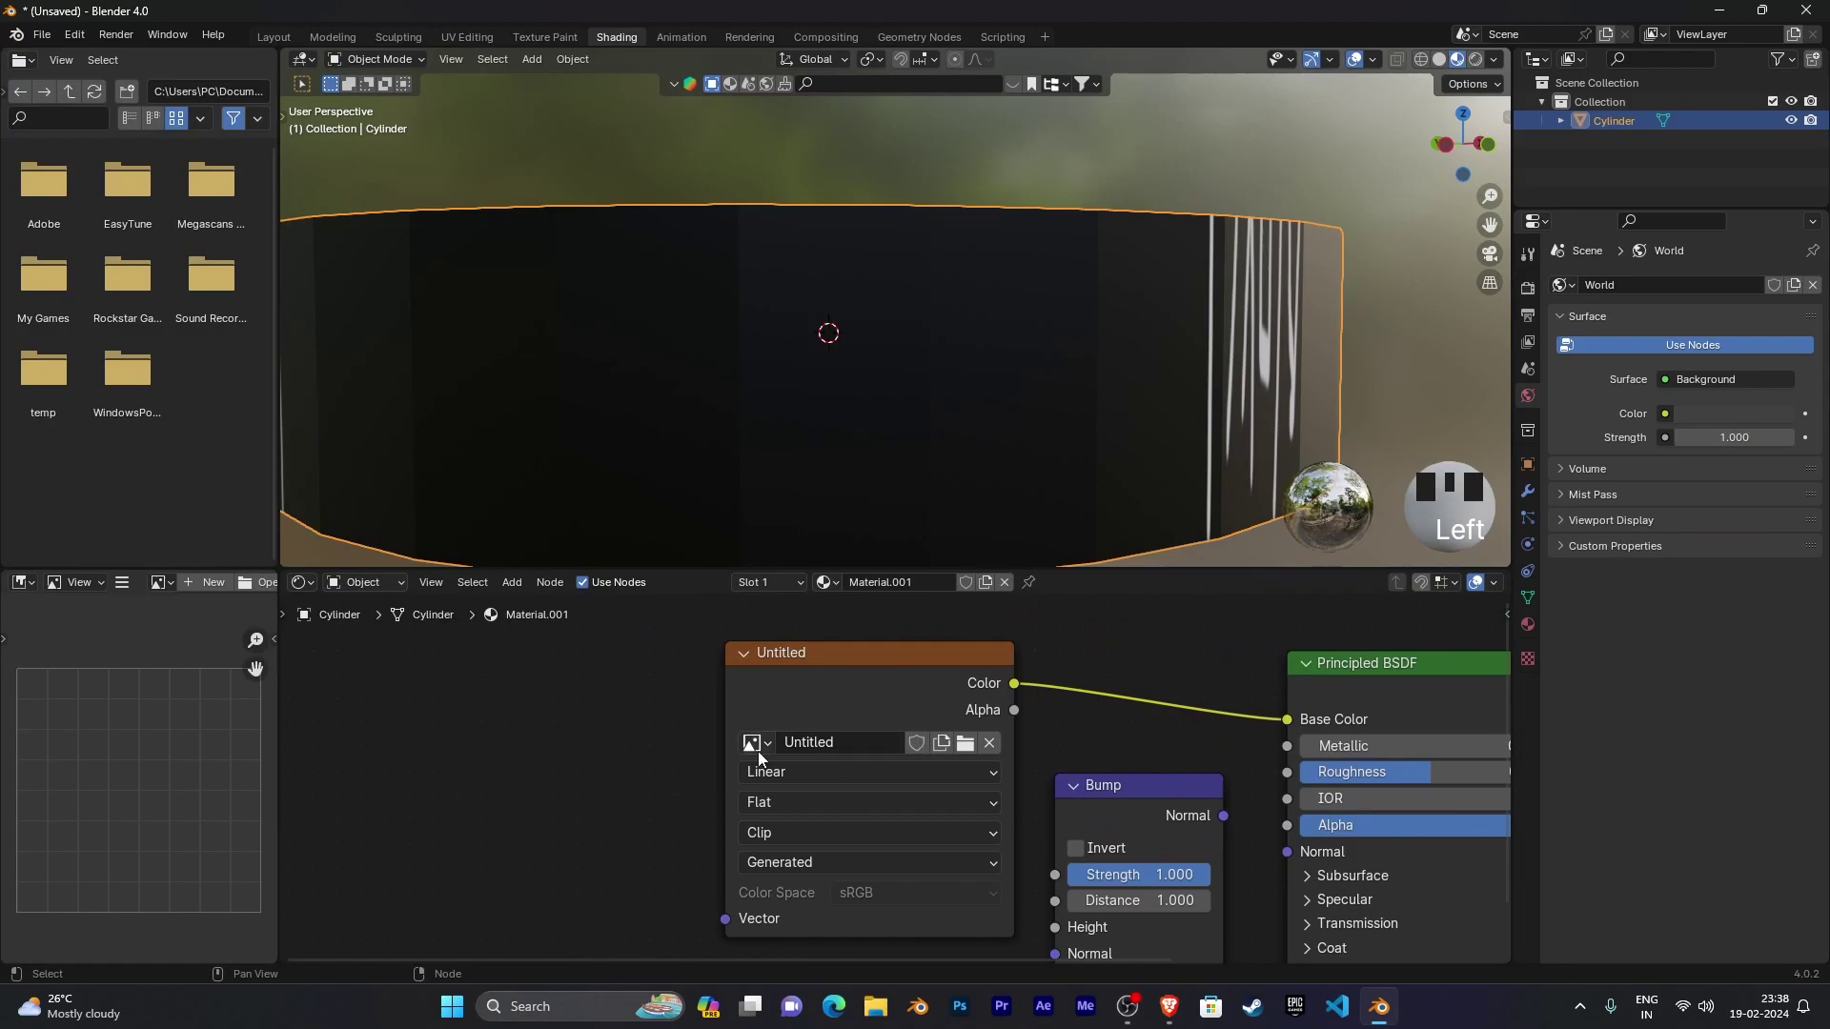
{"action": "left_click", "coordinate": [763, 753]}
{"action": "left_click", "coordinate": [803, 459]}
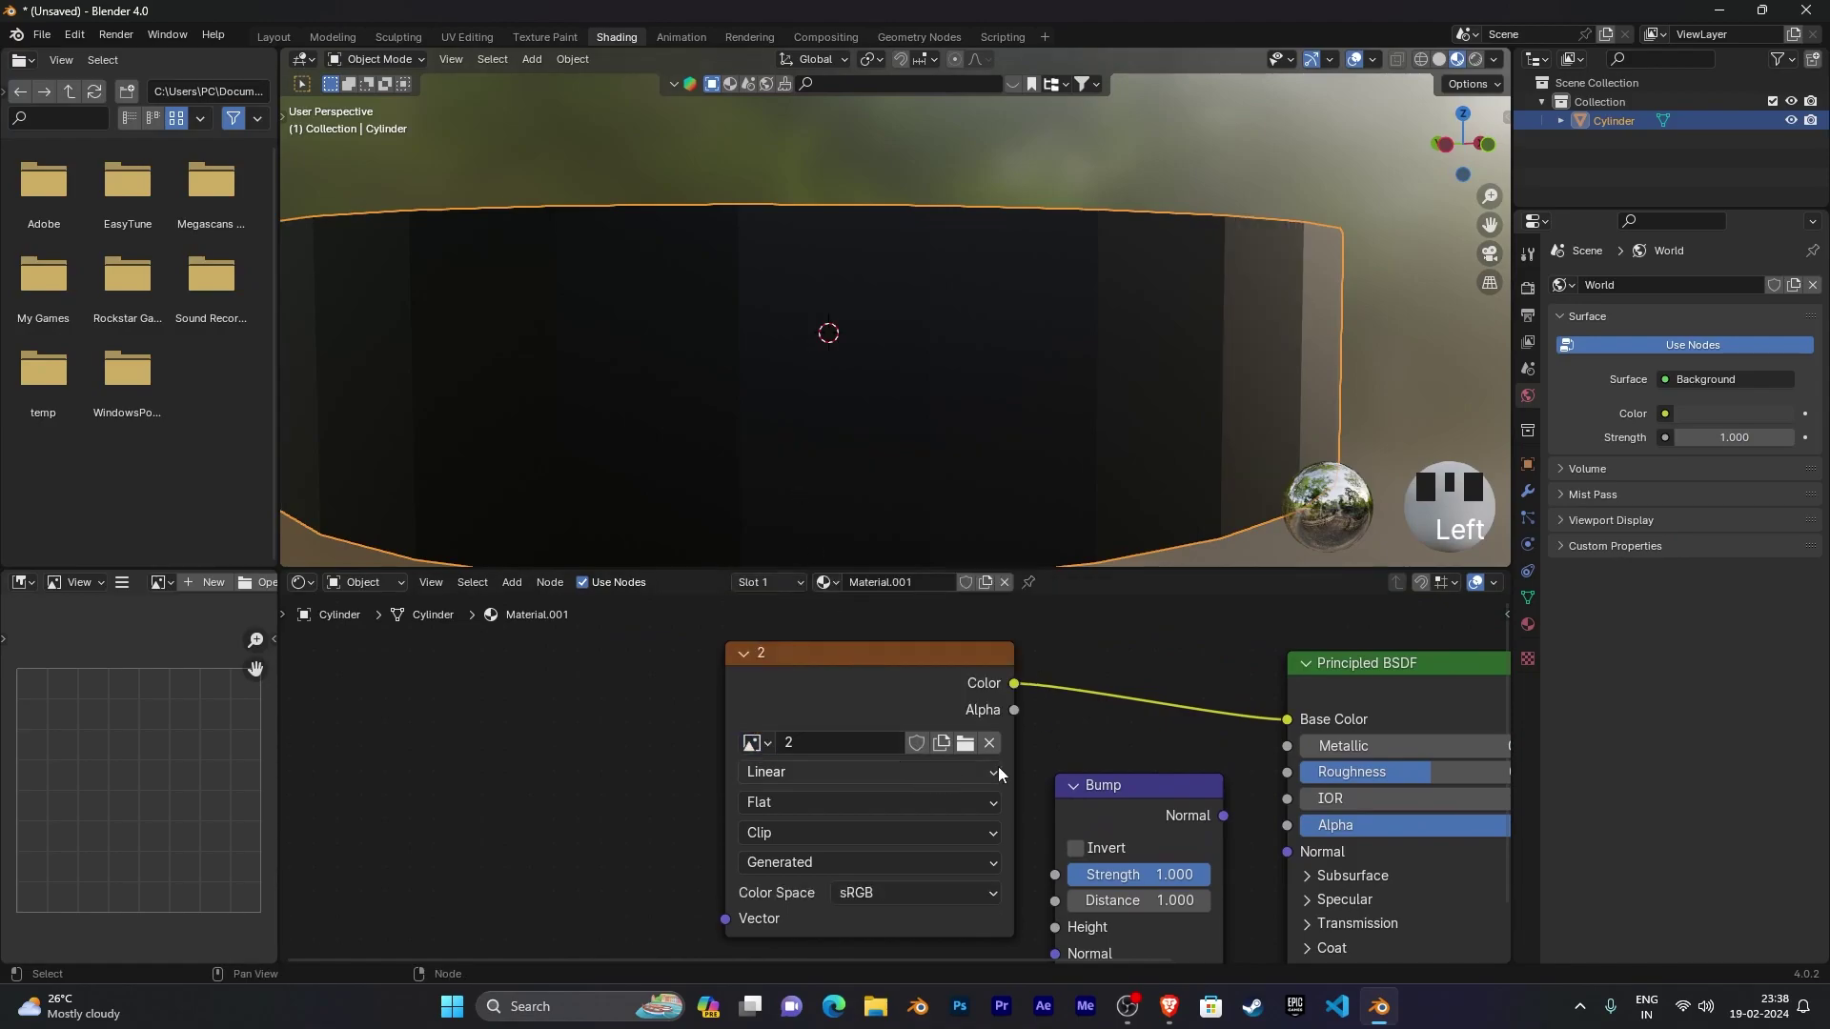
Step: Return to the UV Editing workspace and unwrap the cylinder again with Smart UV Project at 66°, keeping Correct Aspect on
{"action": "left_click", "coordinate": [467, 37]}
{"action": "scroll", "coordinate": [1005, 491], "scroll_direction": "down", "scroll_amount": 5}
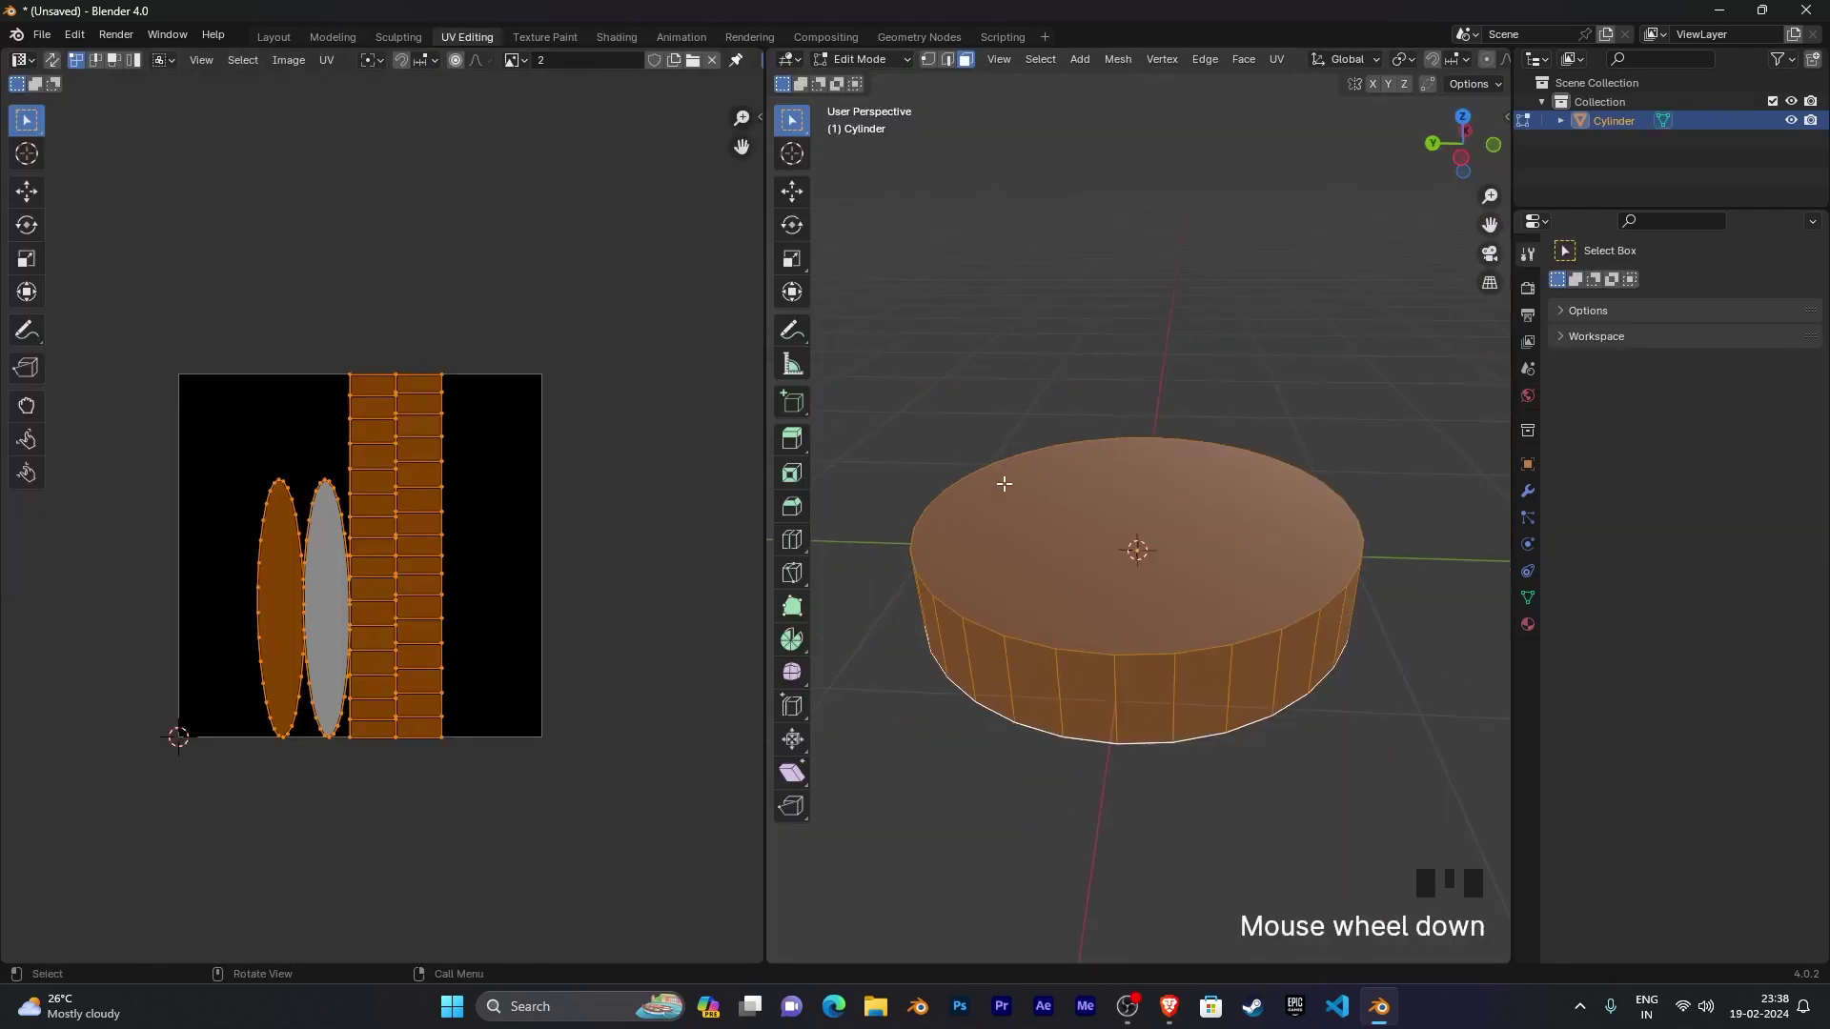
{"action": "mouse_move", "coordinate": [1005, 491]}
{"action": "middle_mouse_down"}
{"action": "mouse_move", "coordinate": [1016, 341]}
{"action": "mouse_move", "coordinate": [1018, 442]}
{"action": "middle_mouse_up"}
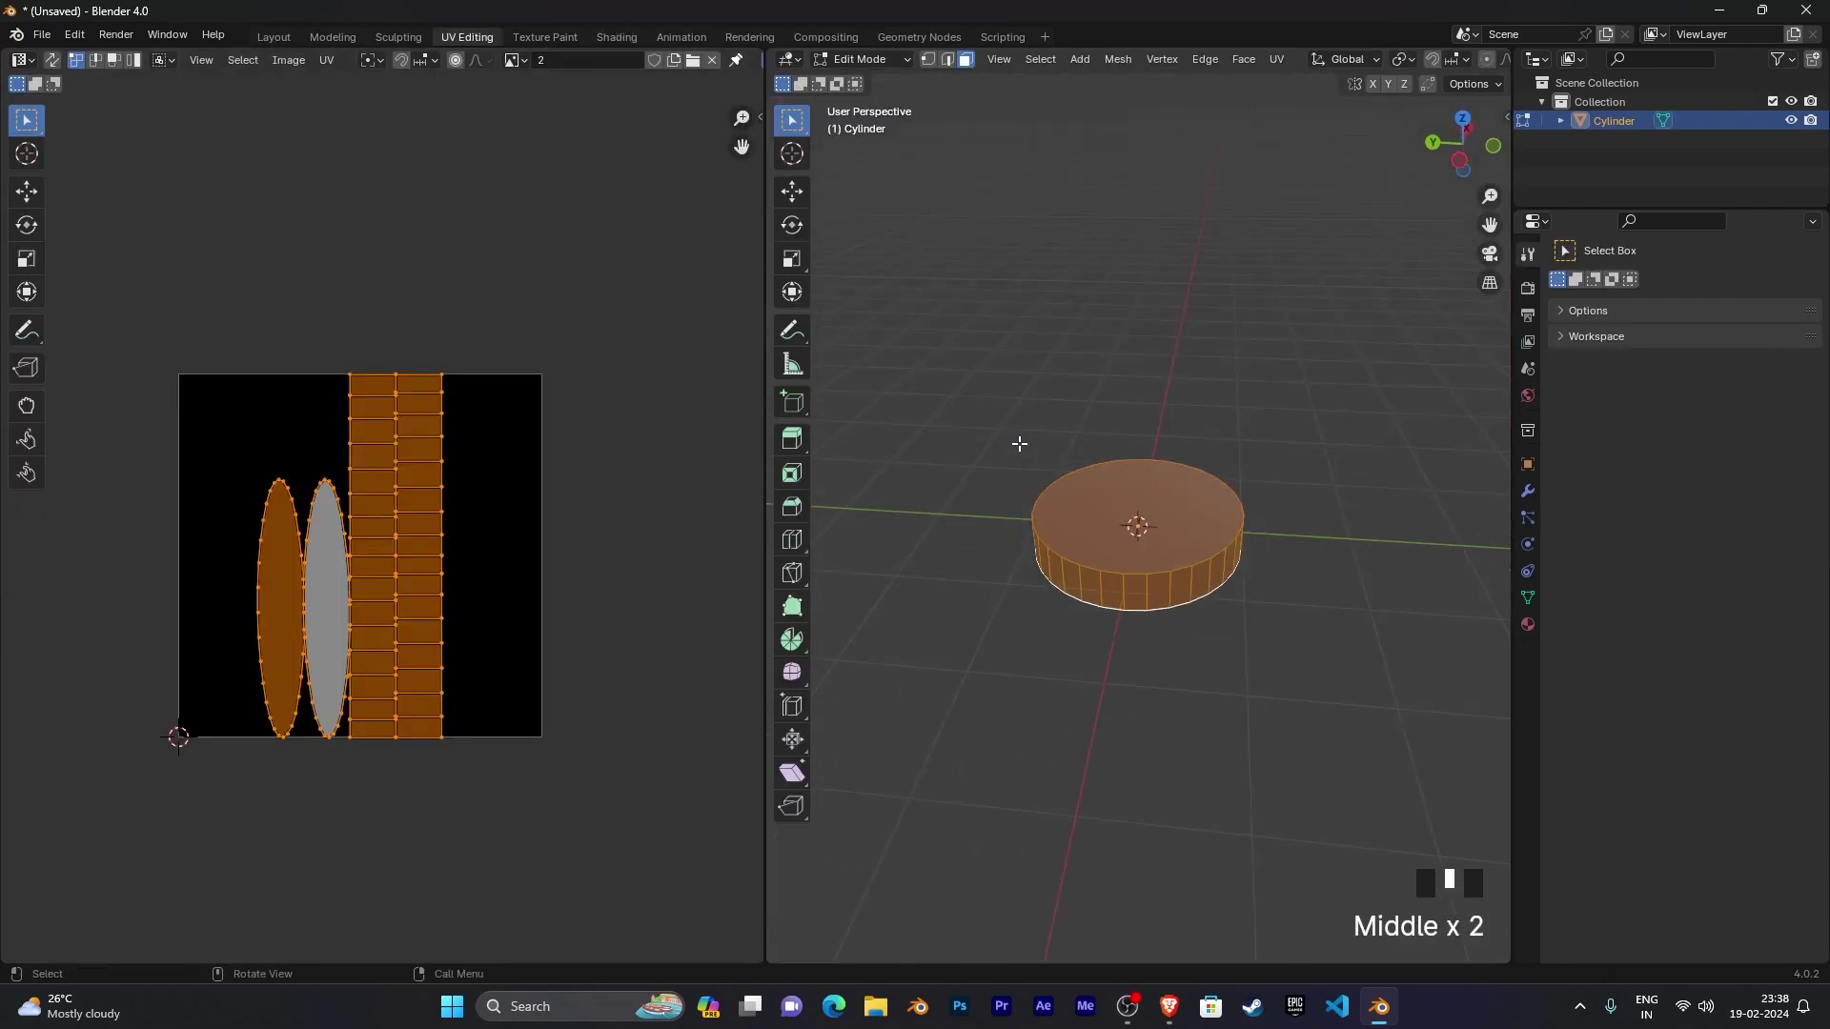
{"action": "key", "text": "u"}
{"action": "left_click", "coordinate": [1020, 444]}
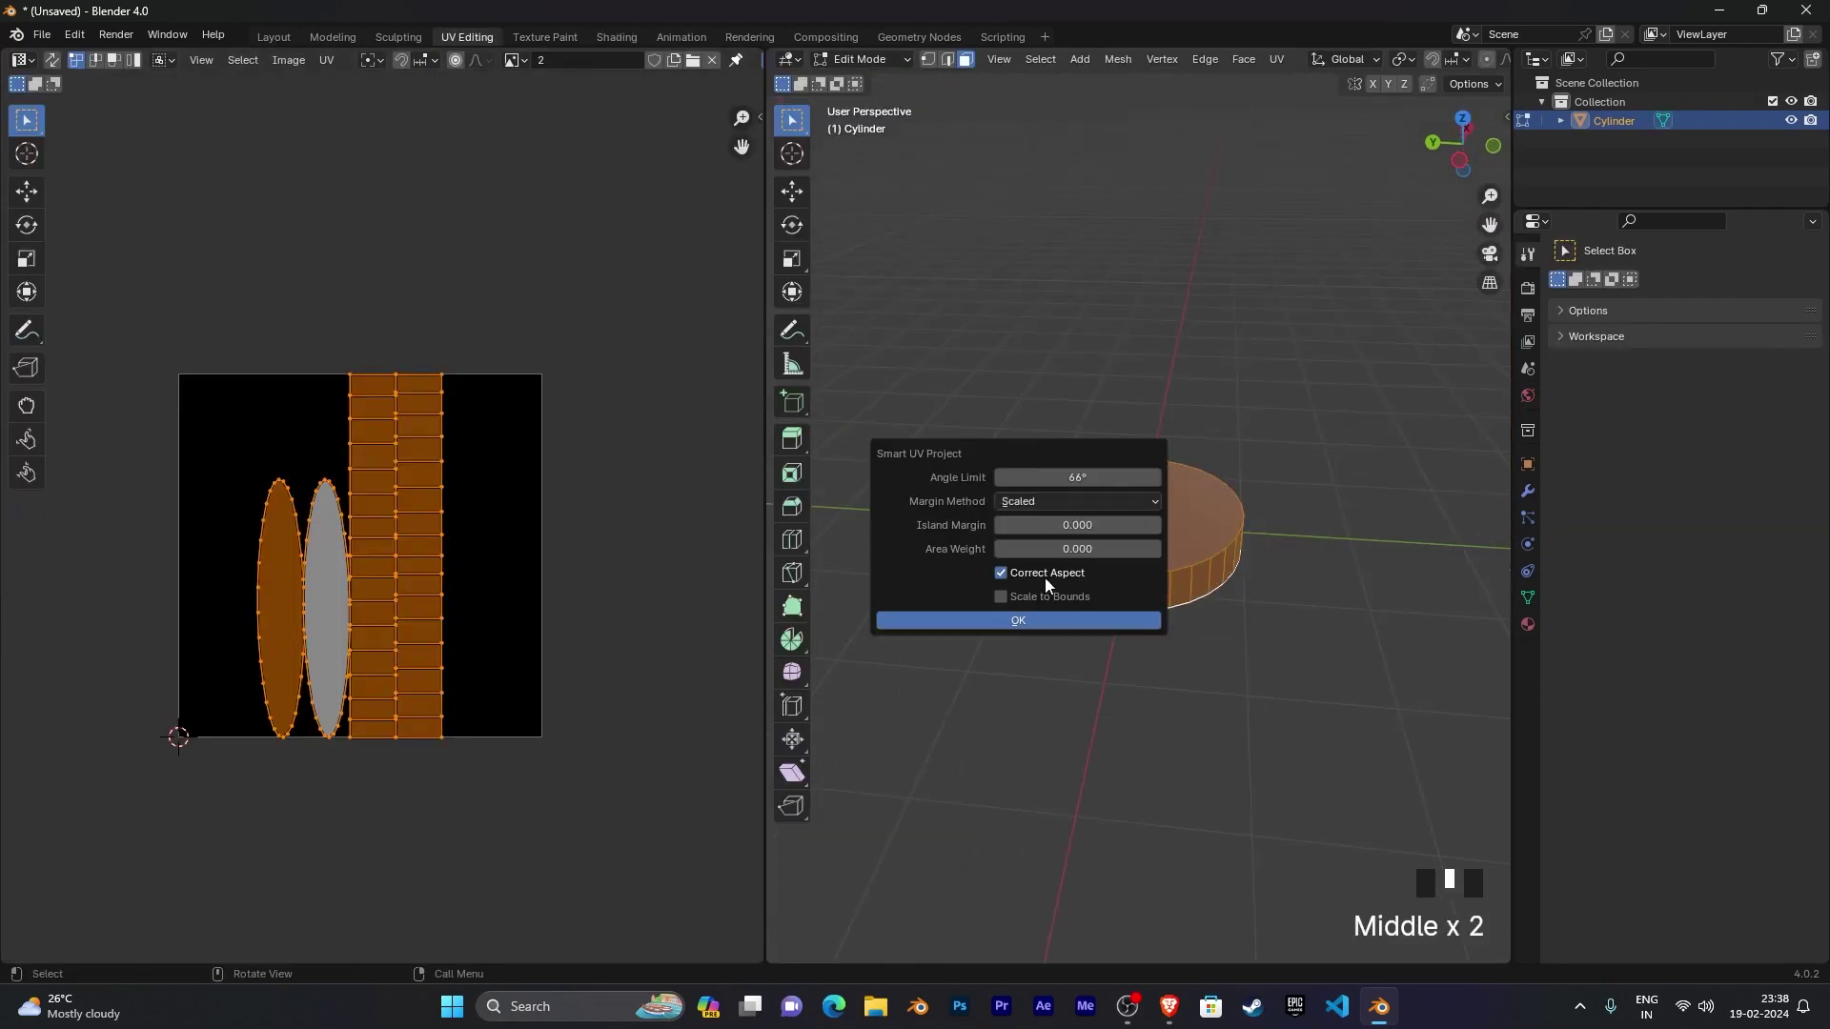
{"action": "left_click", "coordinate": [1018, 621]}
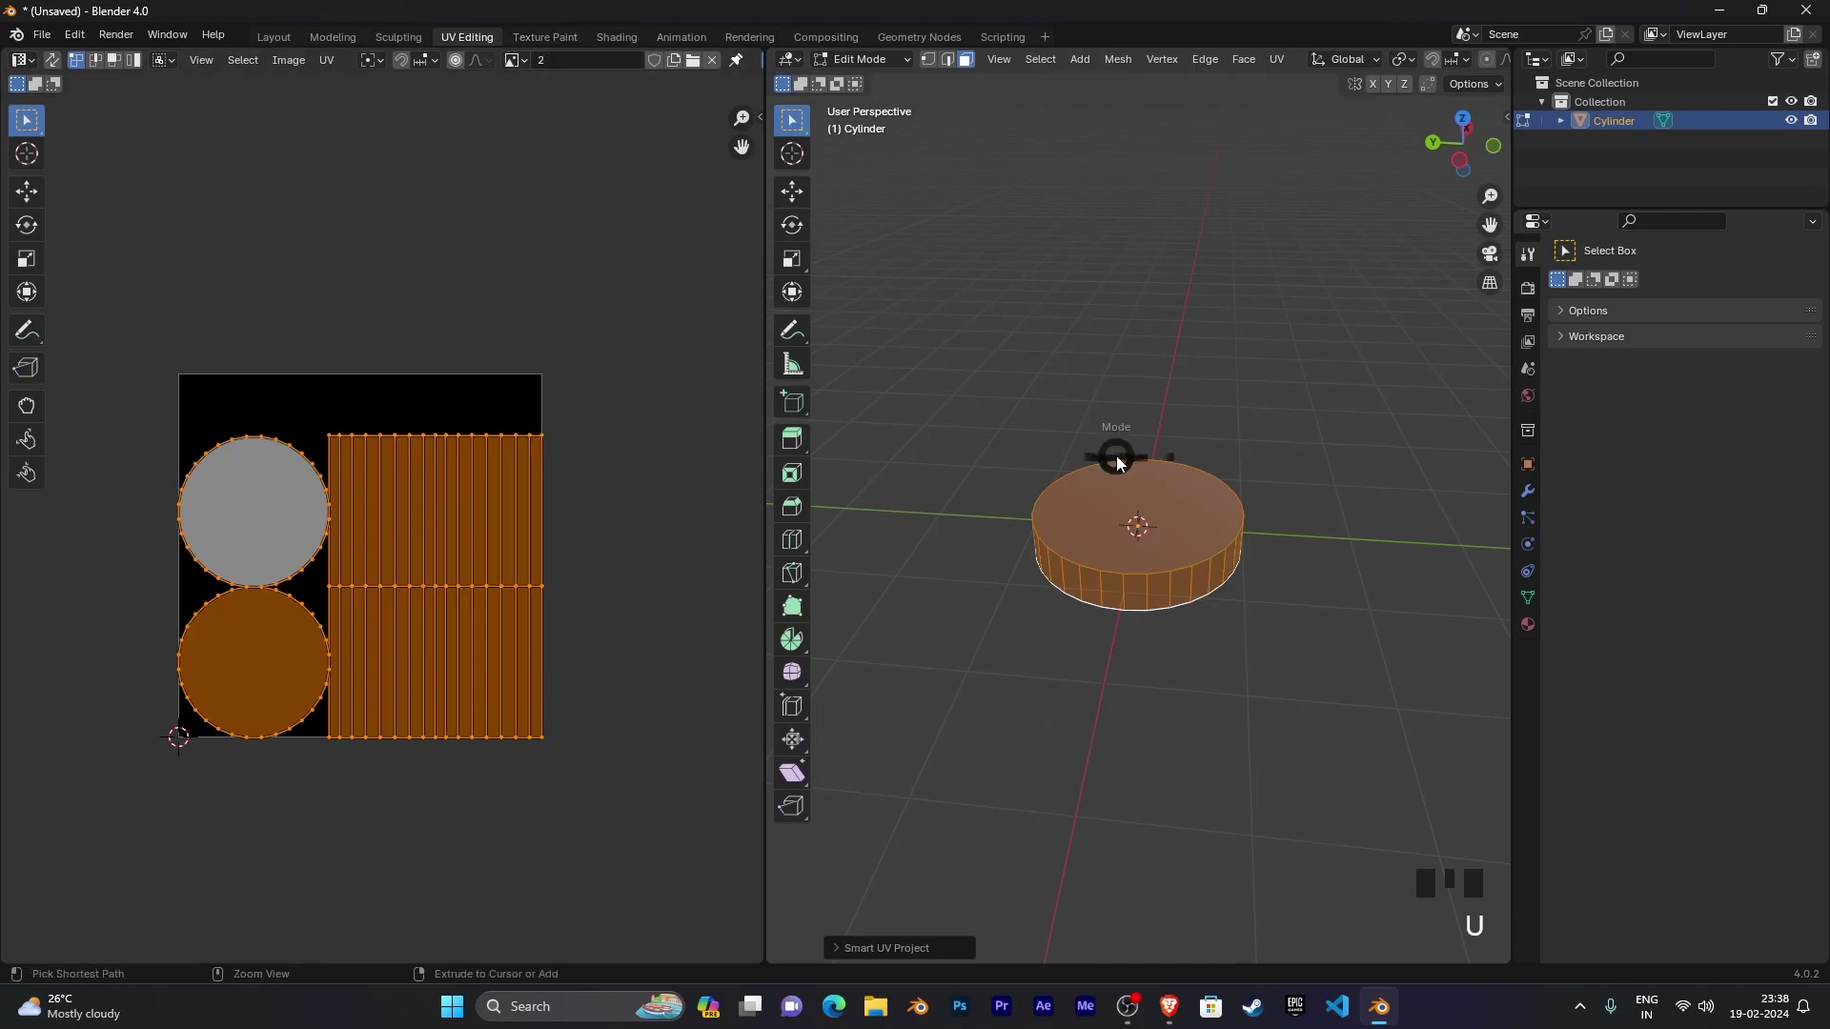
Step: Switch the cylinder to Texture Paint mode and paint two white rings side by side on its side
{"action": "key", "text": "ctrl+Tab"}
{"action": "left_click", "coordinate": [1283, 369]}
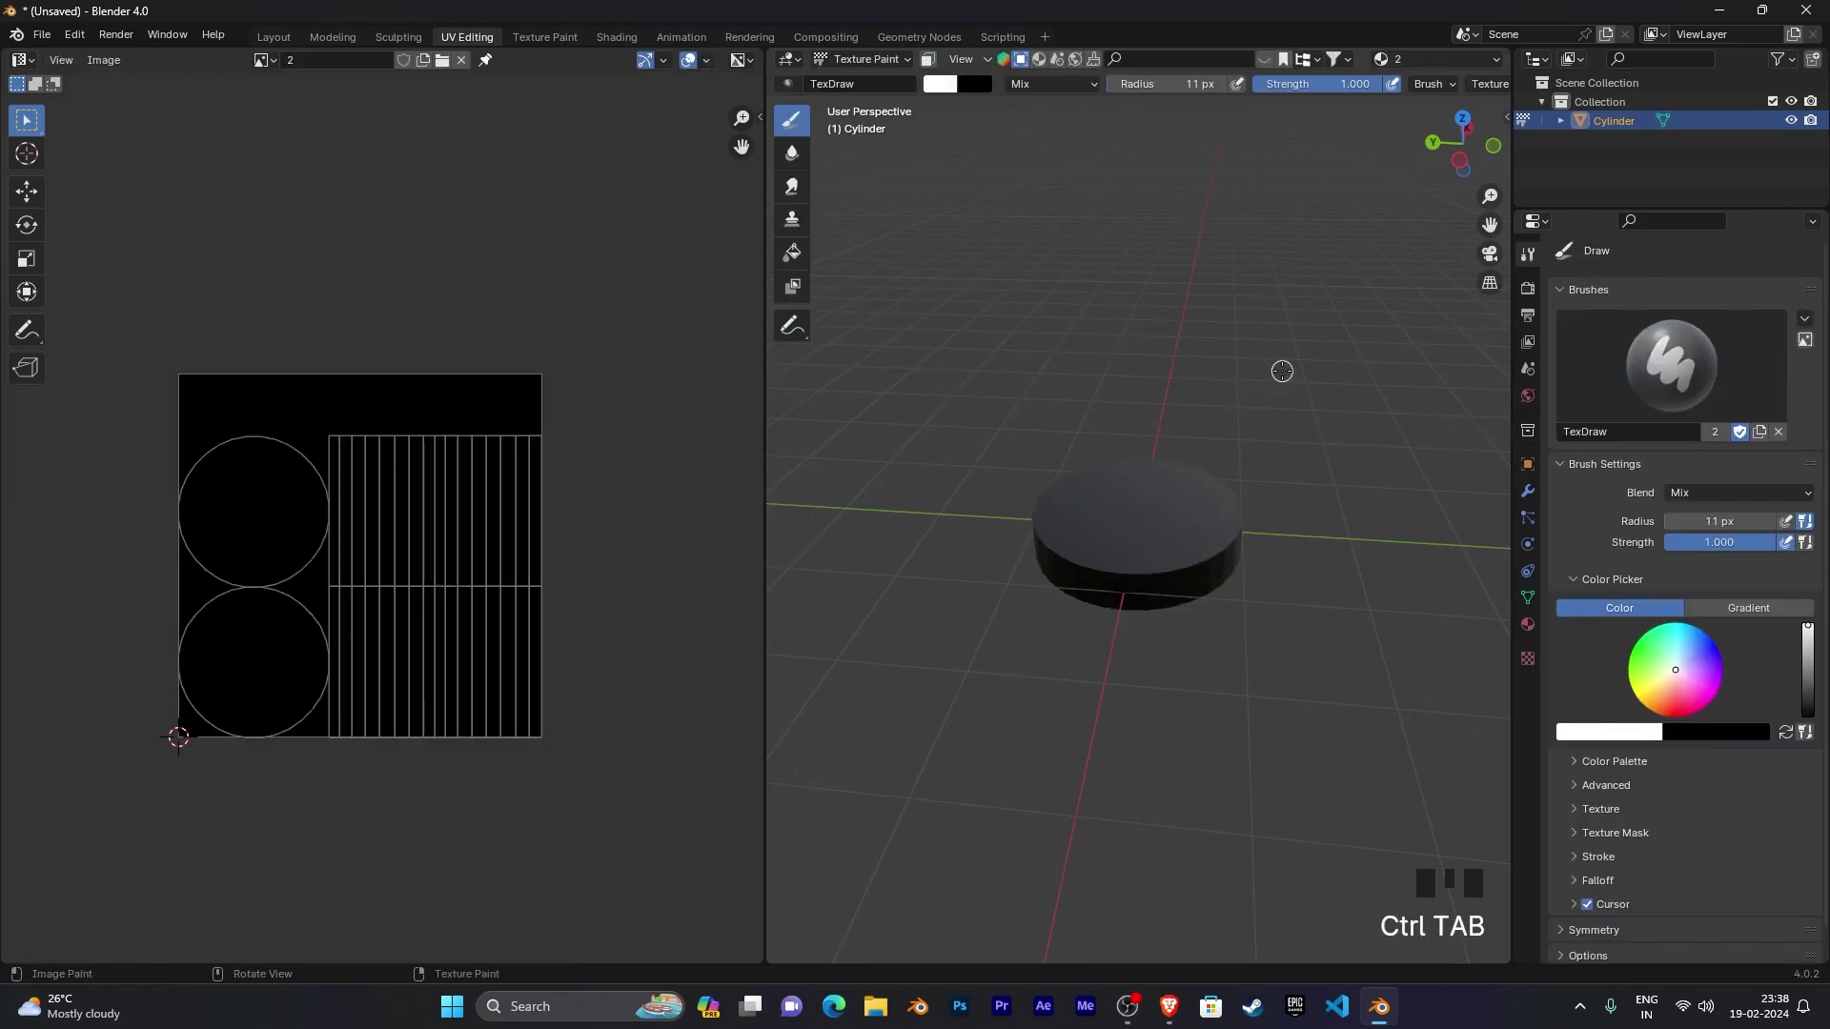
{"action": "middle_click_drag", "start_coordinate": [1325, 610], "coordinate": [1306, 571]}
{"action": "scroll", "coordinate": [1291, 503], "scroll_direction": "up", "scroll_amount": 4}
{"action": "mouse_move", "coordinate": [1290, 503]}
{"action": "middle_mouse_down", "text": "shift"}
{"action": "mouse_move", "coordinate": [1197, 496]}
{"action": "mouse_move", "coordinate": [1324, 466]}
{"action": "mouse_move", "coordinate": [1277, 515]}
{"action": "mouse_move", "coordinate": [1197, 482]}
{"action": "middle_mouse_up", "text": "shift"}
{"action": "mouse_move", "coordinate": [1086, 495]}
{"action": "left_mouse_down"}
{"action": "mouse_move", "coordinate": [1049, 527]}
{"action": "mouse_move", "coordinate": [1074, 495]}
{"action": "left_mouse_up"}
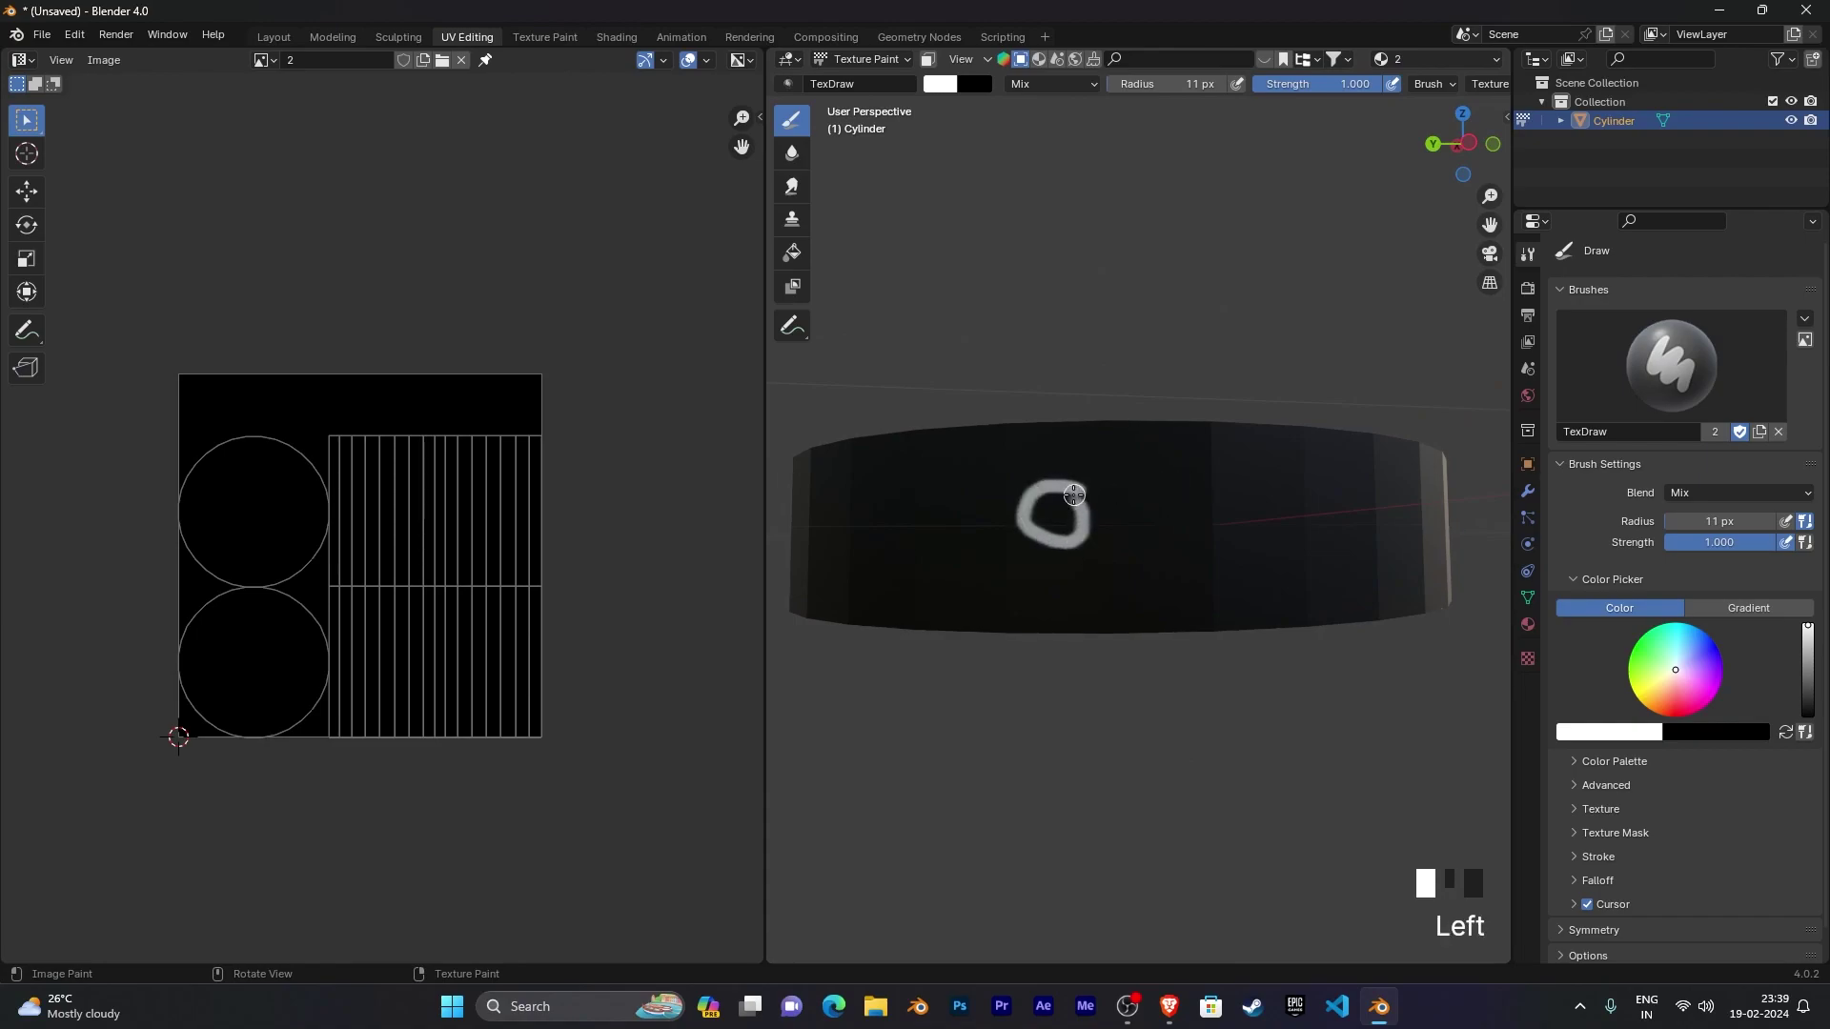
{"action": "mouse_move", "coordinate": [1228, 483]}
{"action": "left_mouse_down"}
{"action": "mouse_move", "coordinate": [1237, 547]}
{"action": "mouse_move", "coordinate": [1239, 482]}
{"action": "mouse_move", "coordinate": [1222, 490]}
{"action": "left_mouse_up"}
Step: Paint a vertical bar between the rings, short bars above and below them, and a curved stroke and hook at the outer ends
{"action": "middle_click_drag", "start_coordinate": [1221, 490], "coordinate": [1227, 539]}
{"action": "middle_click_drag", "start_coordinate": [1083, 530], "coordinate": [1060, 491]}
{"action": "left_click_drag", "start_coordinate": [1061, 486], "coordinate": [1068, 604]}
{"action": "left_click_drag", "start_coordinate": [1112, 487], "coordinate": [1235, 491]}
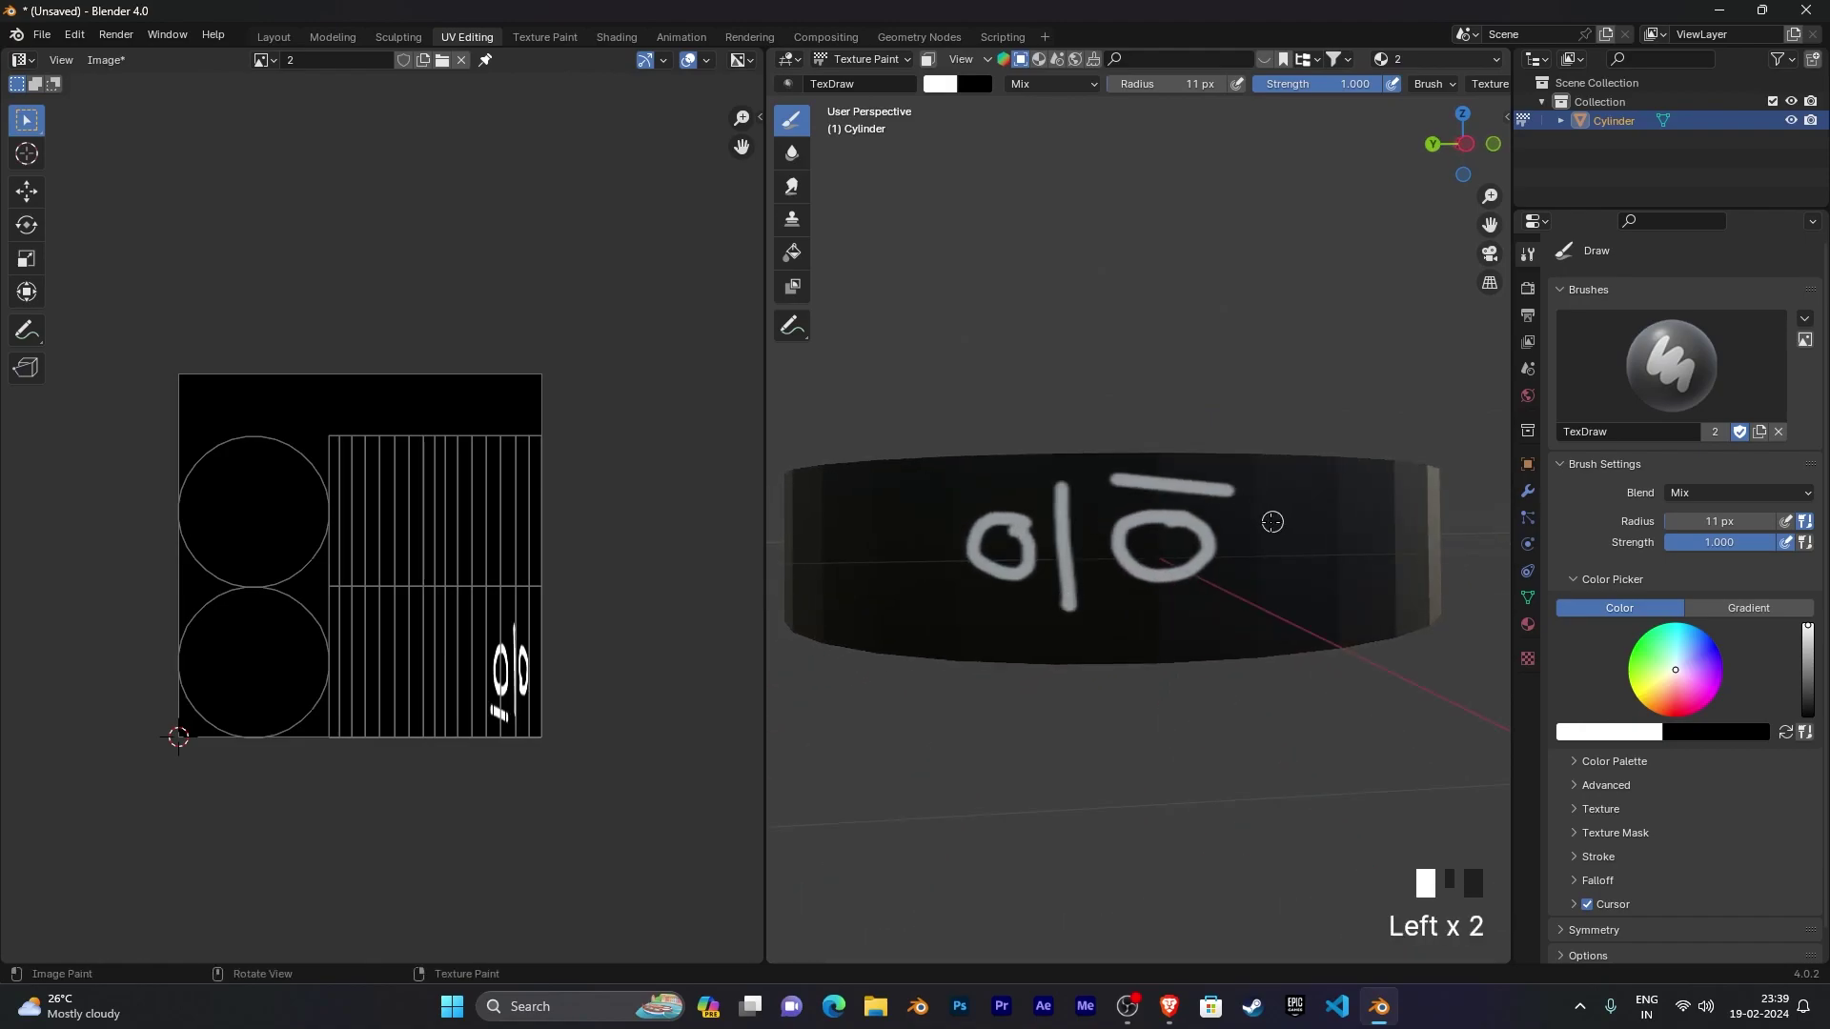
{"action": "left_click_drag", "start_coordinate": [961, 607], "coordinate": [1036, 606]}
{"action": "mouse_move", "coordinate": [1267, 487]}
{"action": "left_mouse_down"}
{"action": "mouse_move", "coordinate": [1241, 621]}
{"action": "mouse_move", "coordinate": [1207, 648]}
{"action": "left_mouse_up"}
{"action": "left_click_drag", "start_coordinate": [899, 493], "coordinate": [950, 642]}
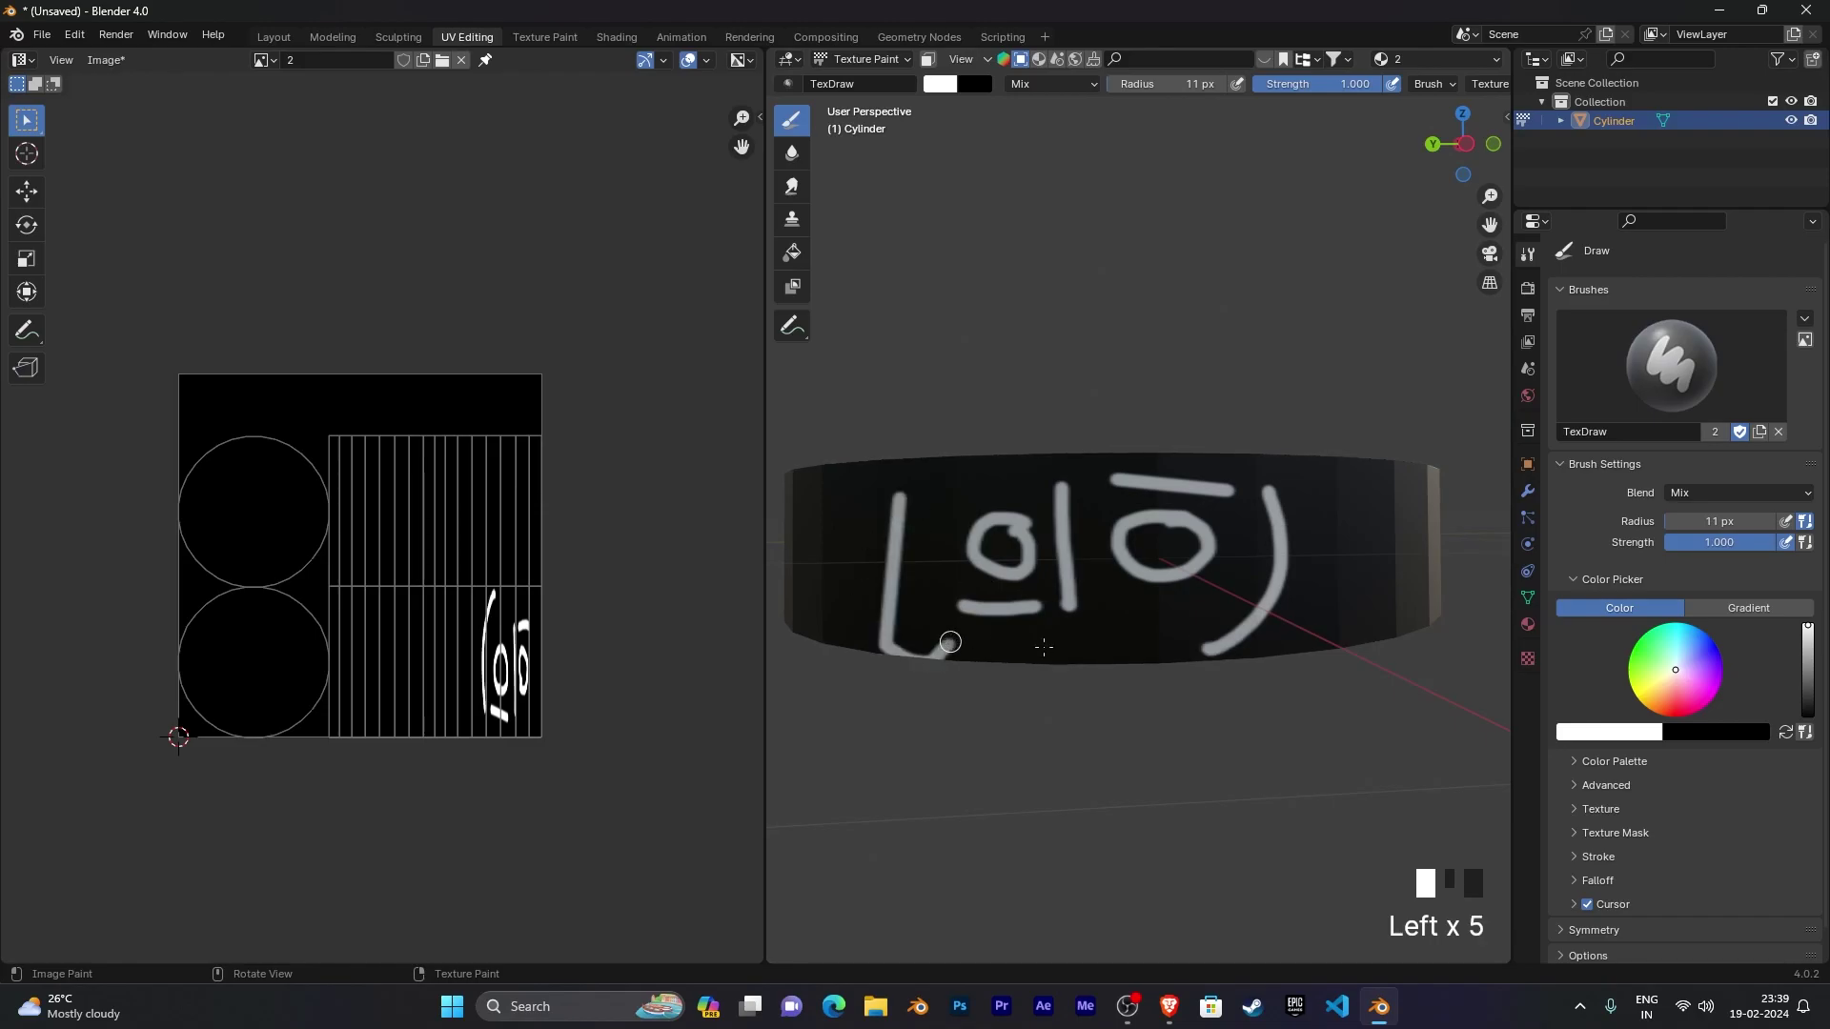
{"action": "mouse_move", "coordinate": [950, 643]}
{"action": "middle_mouse_down"}
{"action": "mouse_move", "coordinate": [1061, 640]}
{"action": "mouse_move", "coordinate": [952, 641]}
{"action": "middle_mouse_up"}
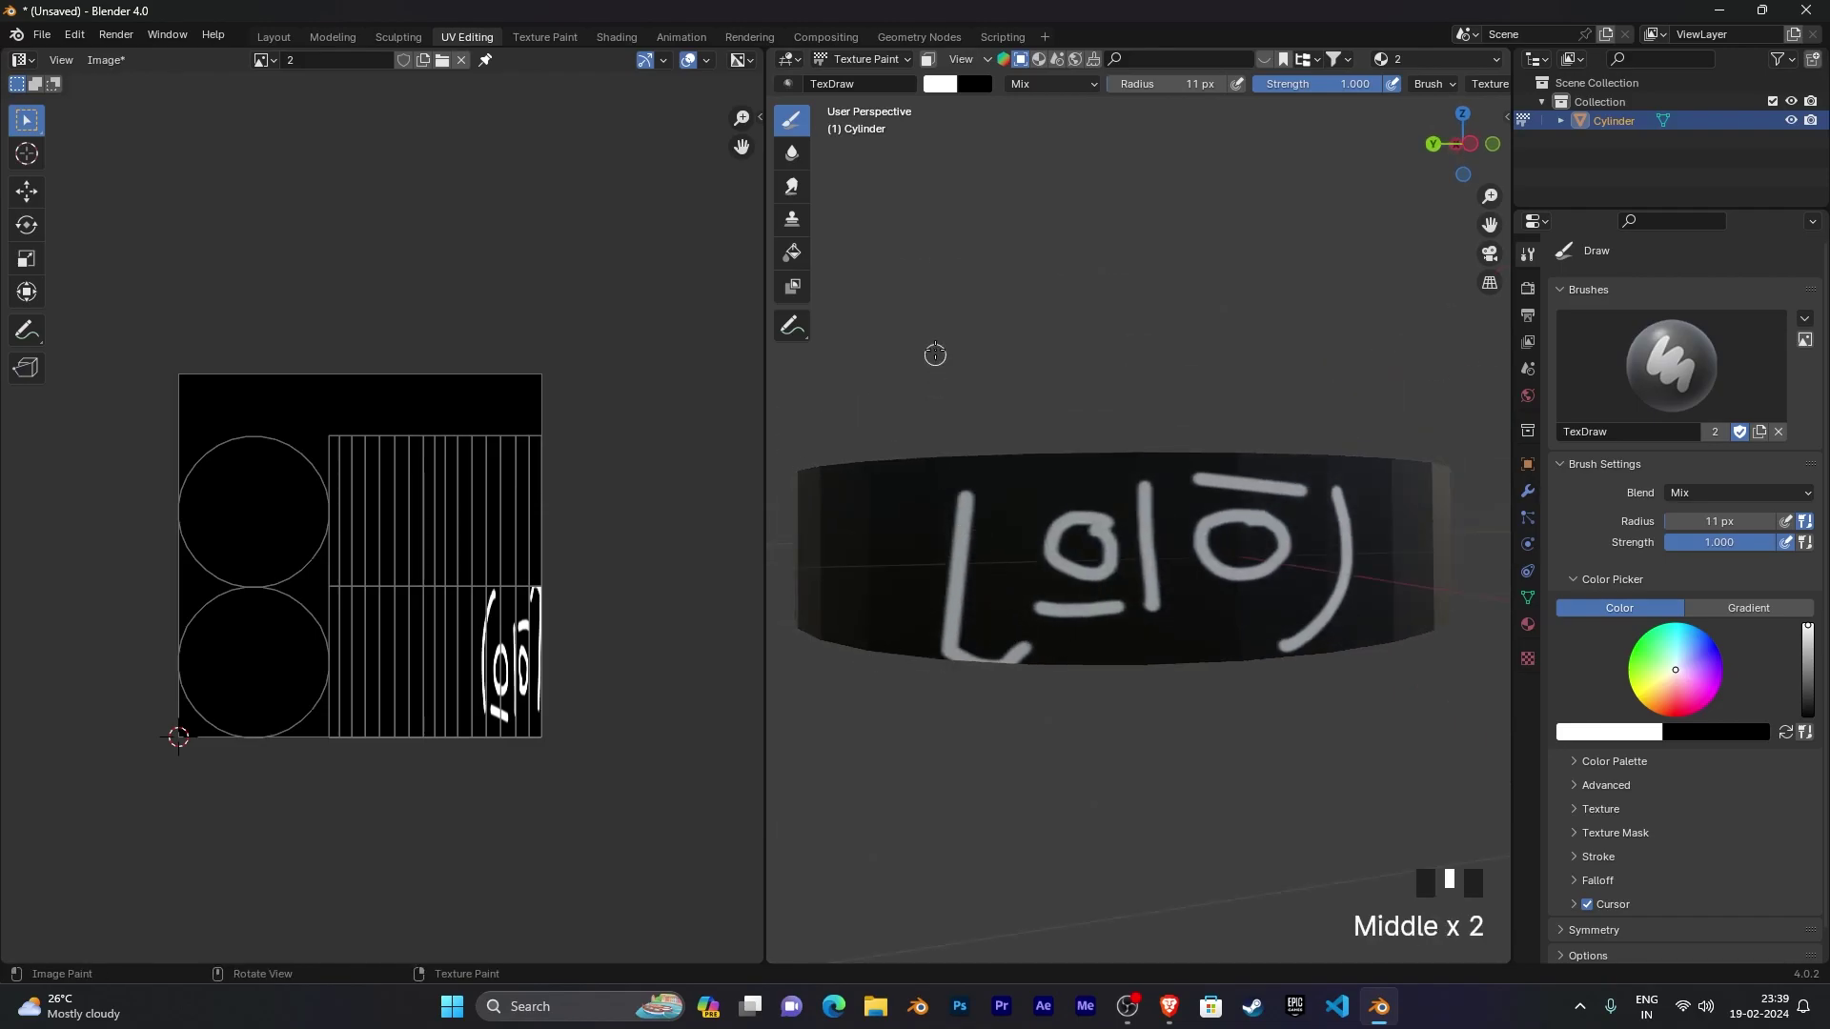
Step: Examine the new painted symbols on the cylinder in the Shading workspace's material preview
{"action": "left_click", "coordinate": [617, 36]}
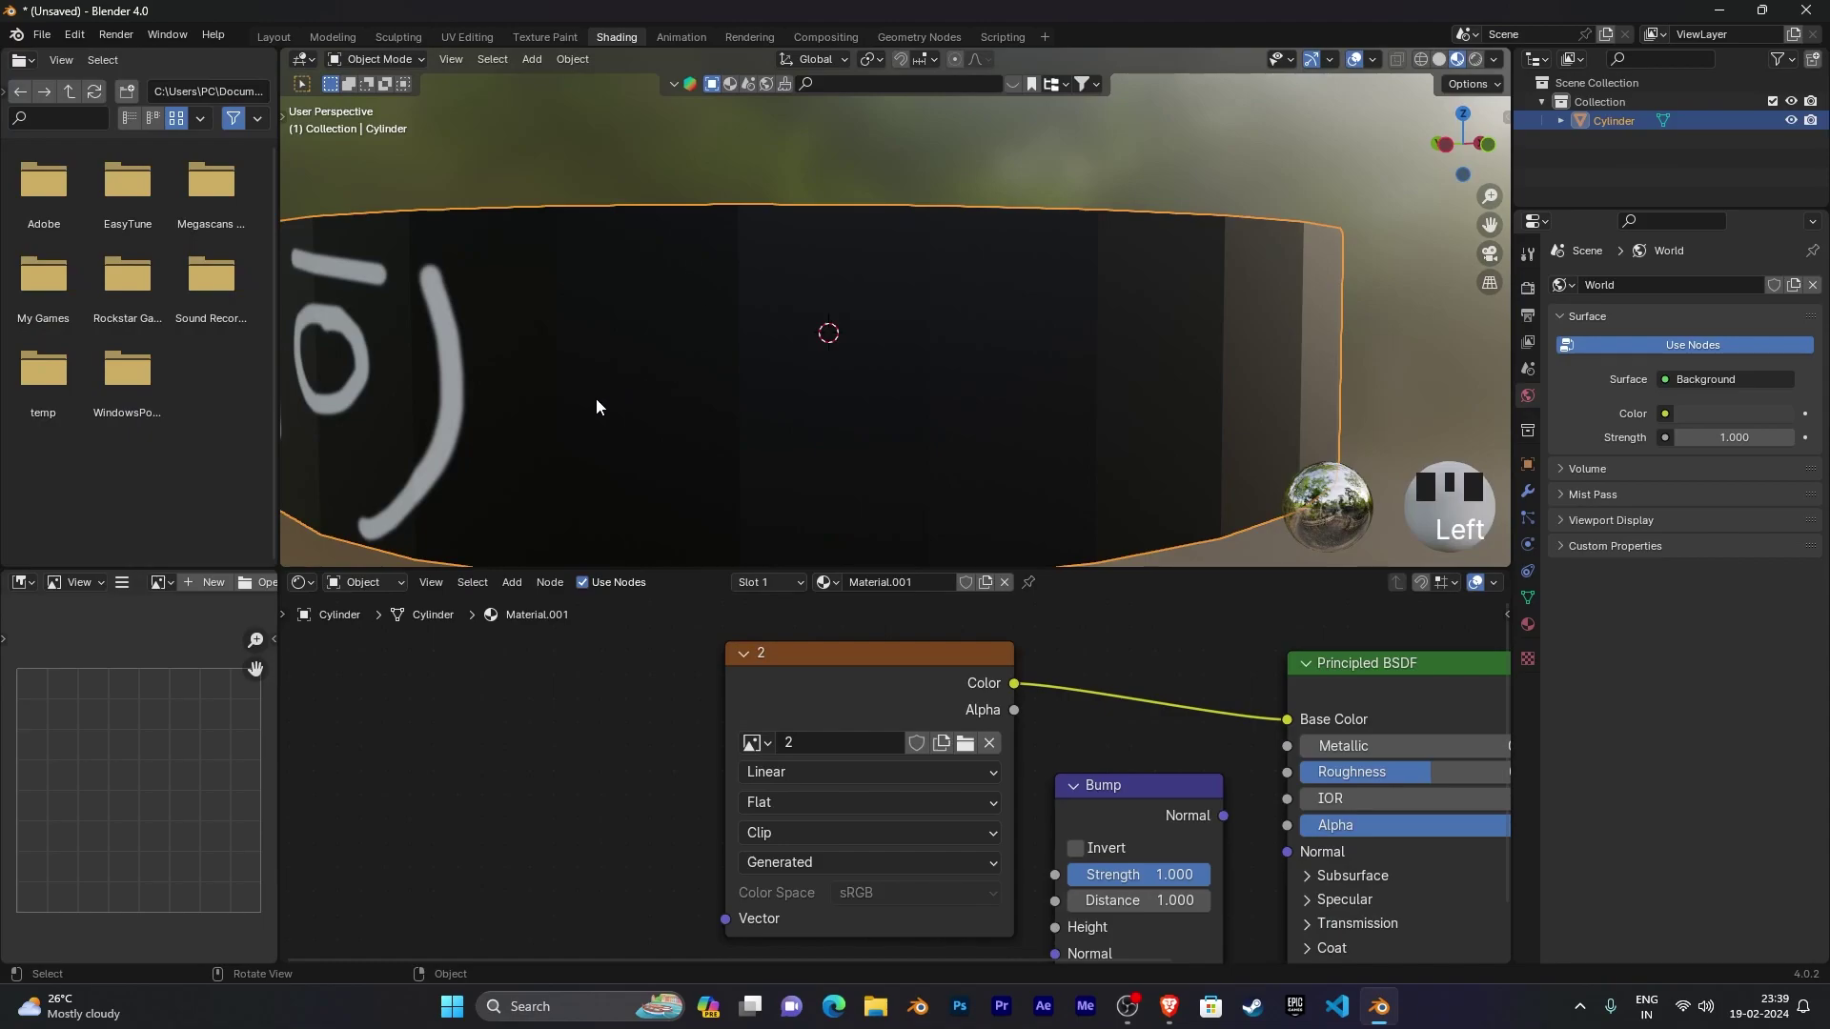
{"action": "scroll", "coordinate": [707, 409], "scroll_direction": "down", "scroll_amount": 3}
{"action": "middle_click_drag", "start_coordinate": [708, 412], "coordinate": [957, 471]}
{"action": "scroll", "coordinate": [843, 418], "scroll_direction": "up", "scroll_amount": 4}
{"action": "scroll", "coordinate": [843, 419], "scroll_direction": "down", "scroll_amount": 5}
{"action": "scroll", "coordinate": [921, 449], "scroll_direction": "up", "scroll_amount": 2}
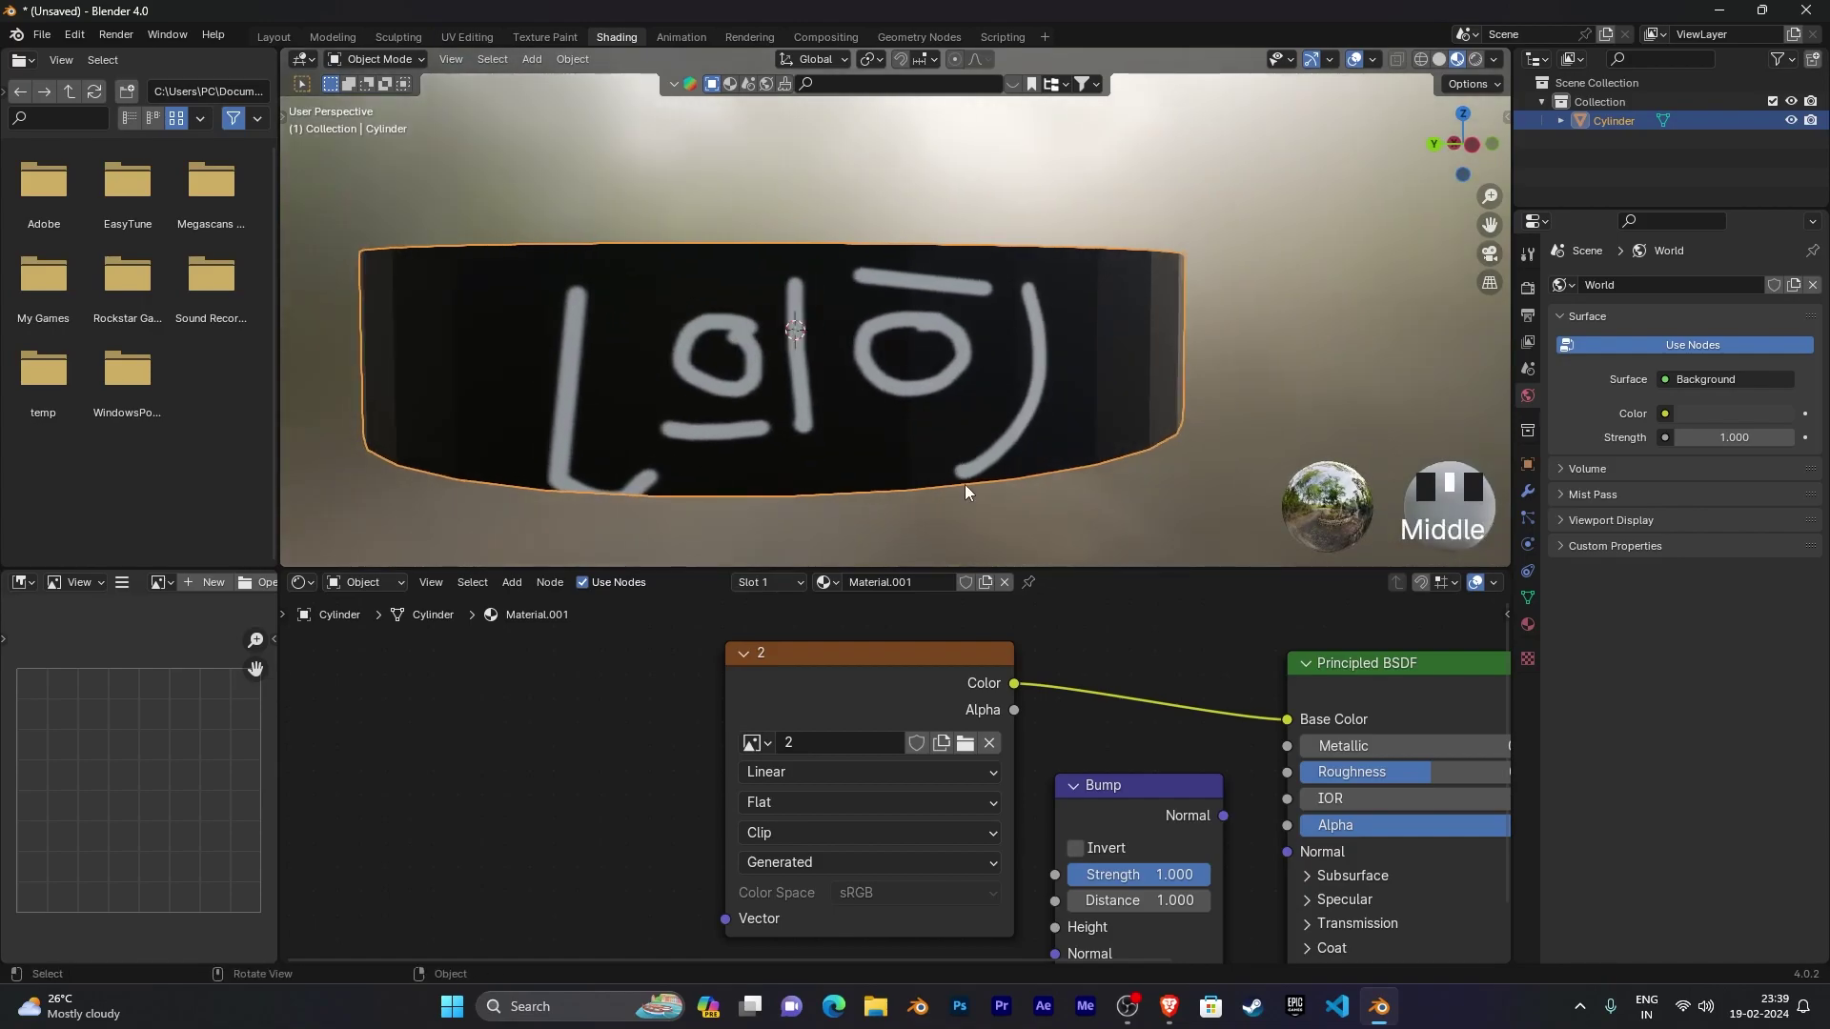
Step: Connect the Bump node's Normal to the Principled BSDF's Normal and the image texture's Color to the Bump's Height
{"action": "middle_click_drag", "start_coordinate": [1148, 644], "coordinate": [892, 606]}
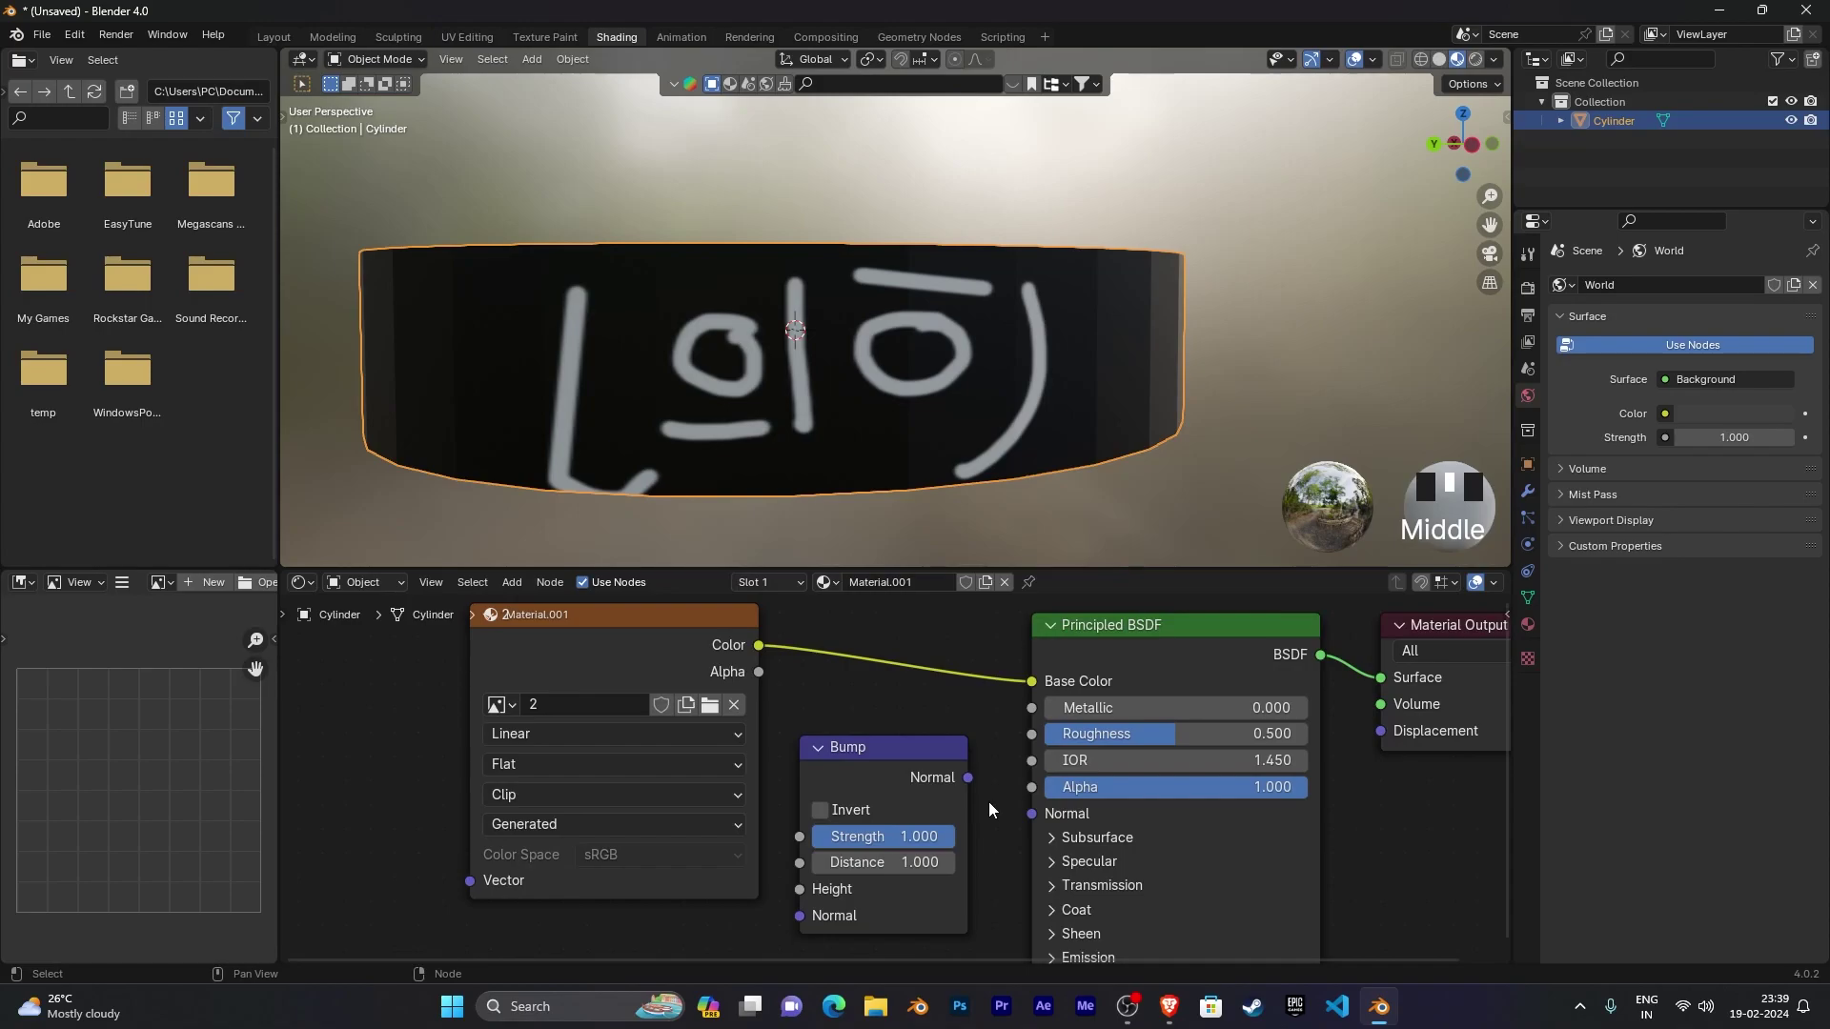
{"action": "left_click_drag", "start_coordinate": [967, 779], "coordinate": [1029, 815]}
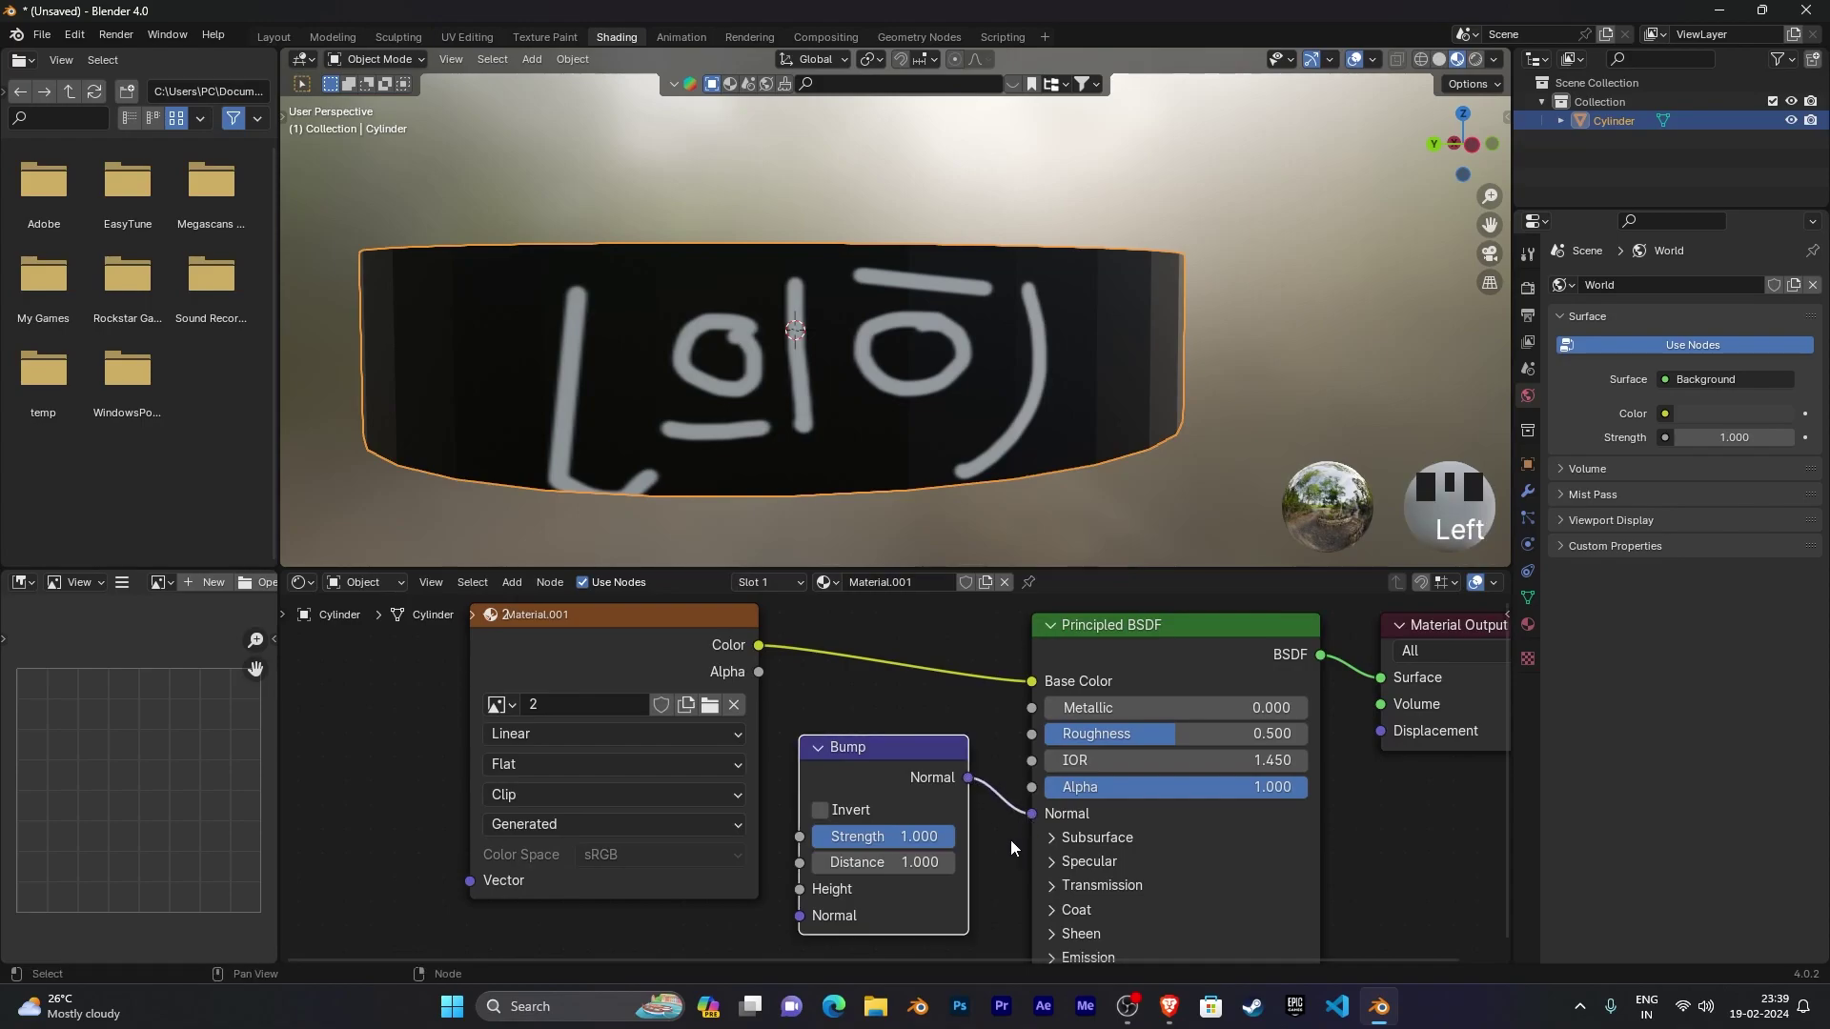
{"action": "mouse_move", "coordinate": [759, 646]}
{"action": "left_mouse_down"}
{"action": "mouse_move", "coordinate": [780, 876]}
{"action": "mouse_move", "coordinate": [799, 888]}
{"action": "left_mouse_up"}
{"action": "scroll", "coordinate": [998, 865], "scroll_direction": "down", "scroll_amount": 1}
{"action": "middle_click_drag", "start_coordinate": [998, 866], "coordinate": [863, 799]}
{"action": "scroll", "coordinate": [837, 379], "scroll_direction": "up", "scroll_amount": 3}
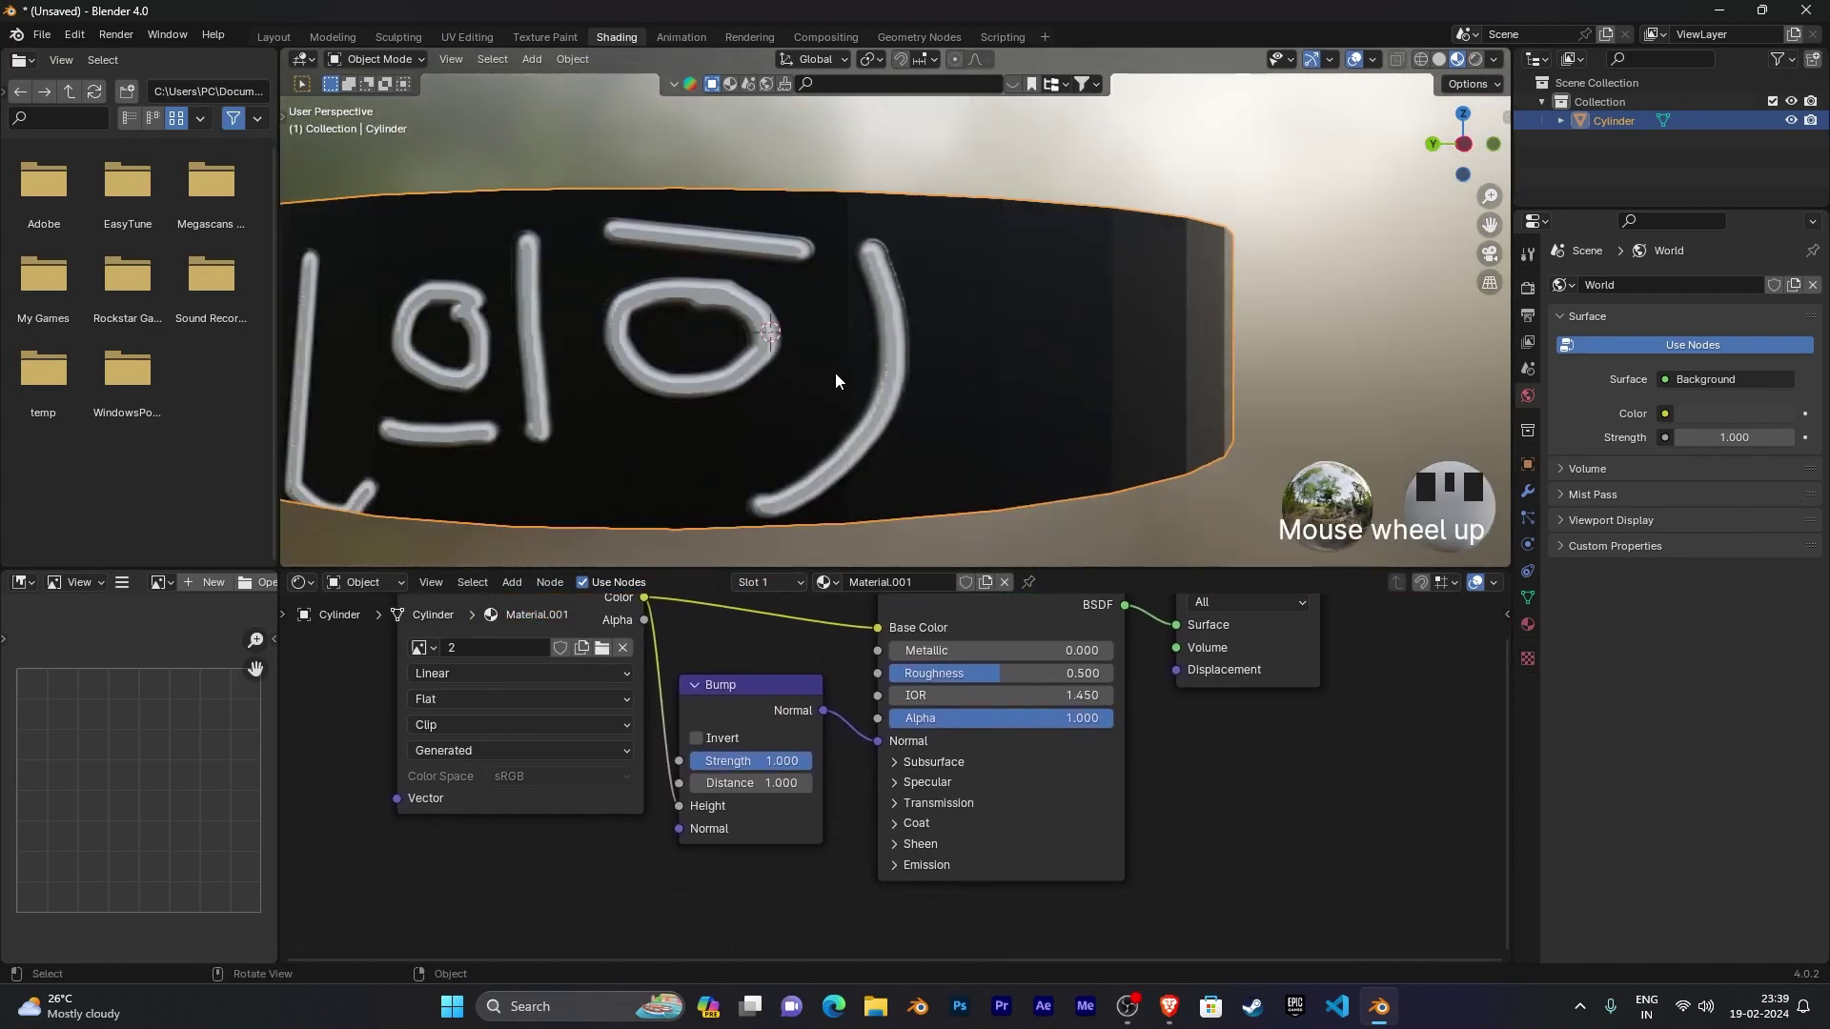
Step: Enable Invert on the Bump node so the painted symbols' relief is reversed on the cylinder
{"action": "scroll", "coordinate": [841, 384], "scroll_direction": "down", "scroll_amount": 2}
{"action": "middle_click_drag", "start_coordinate": [841, 384], "coordinate": [911, 360]}
{"action": "left_click", "coordinate": [695, 738]}
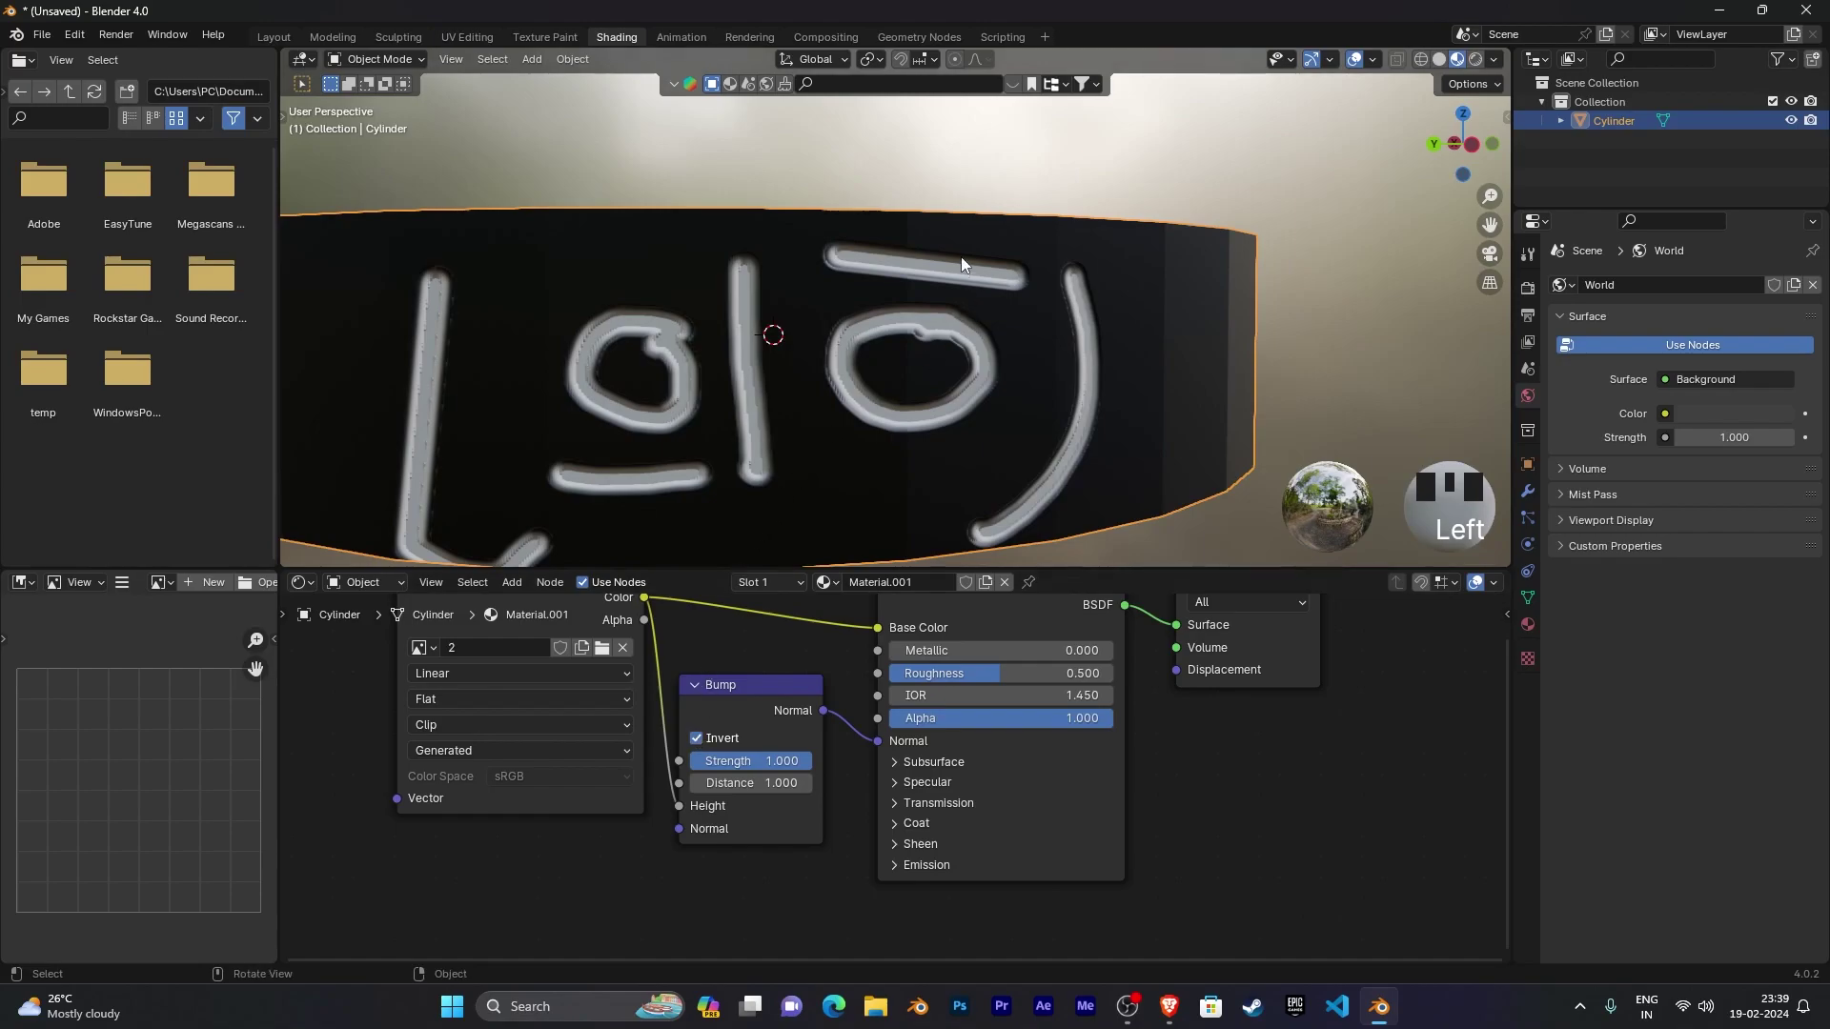
{"action": "middle_click_drag", "start_coordinate": [848, 434], "coordinate": [779, 431]}
{"action": "middle_click_drag", "start_coordinate": [779, 425], "coordinate": [842, 543]}
{"action": "scroll", "coordinate": [919, 423], "scroll_direction": "down", "scroll_amount": 2}
{"action": "scroll", "coordinate": [853, 435], "scroll_direction": "down", "scroll_amount": 2}
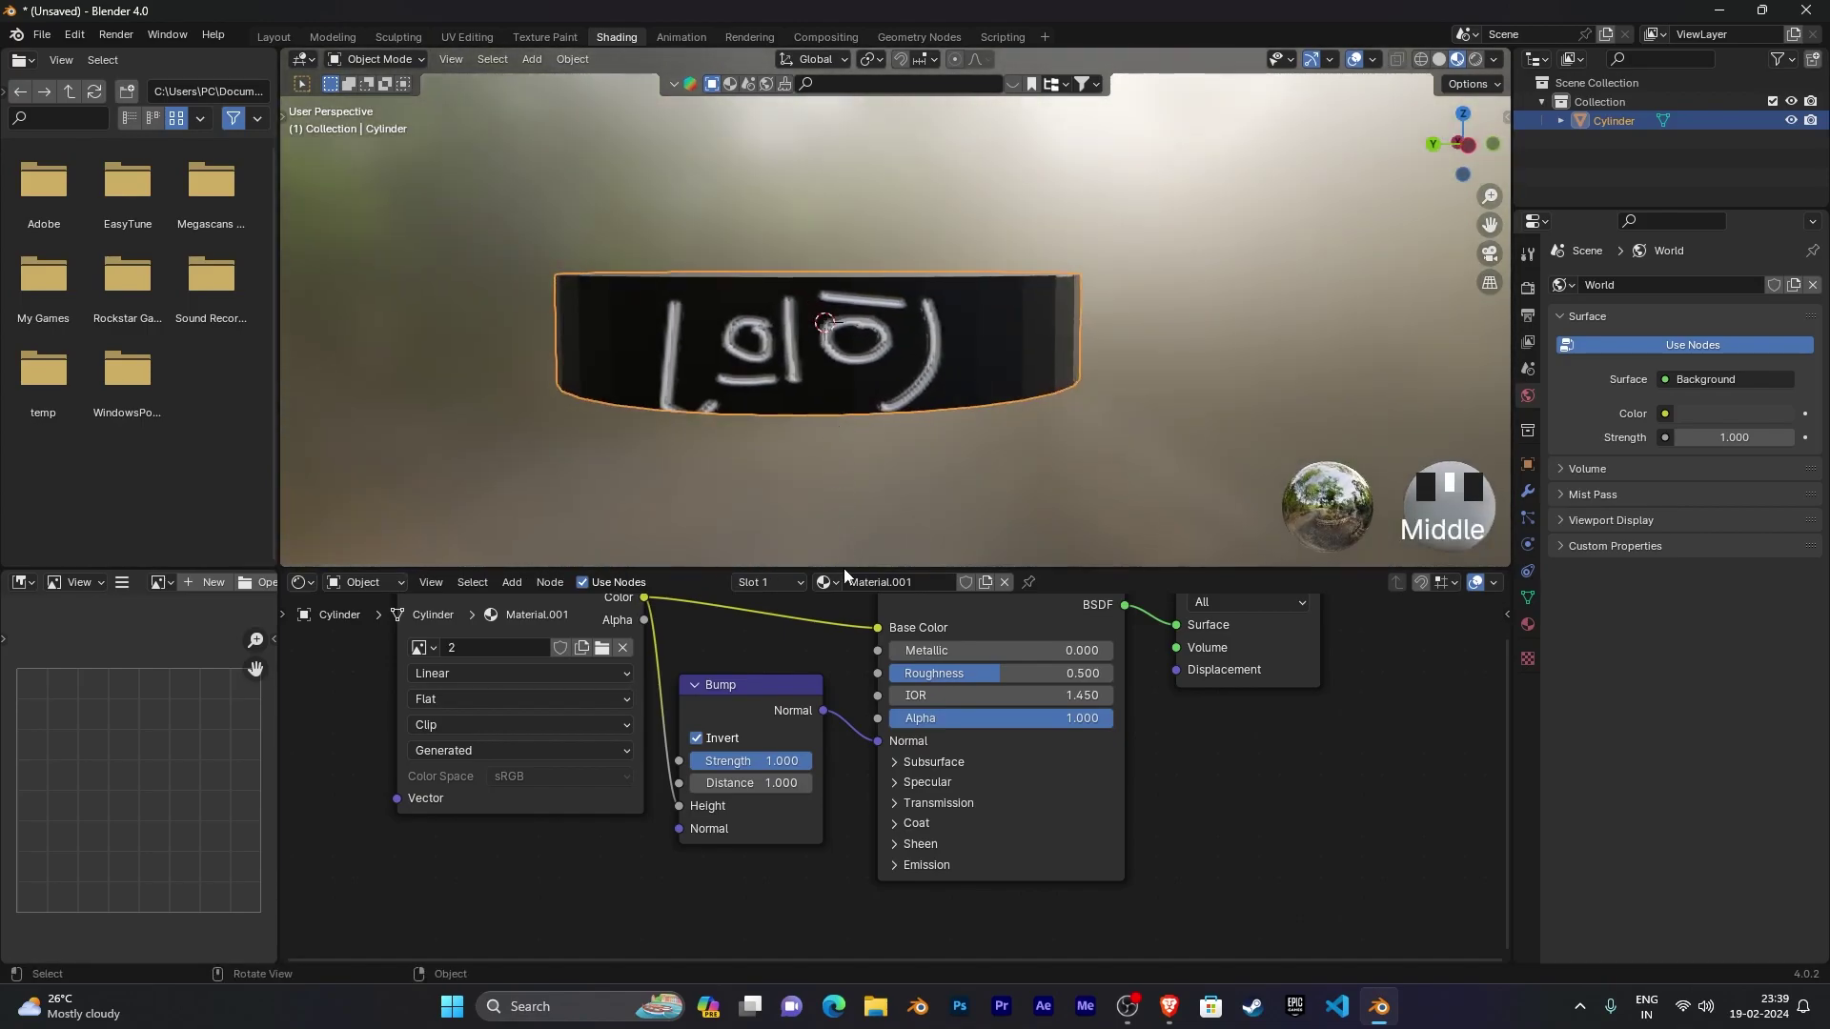
Step: Add a Mix Color node between the image texture's Color and the Principled BSDF's Base Color
{"action": "middle_click_drag", "start_coordinate": [826, 723], "coordinate": [852, 697]}
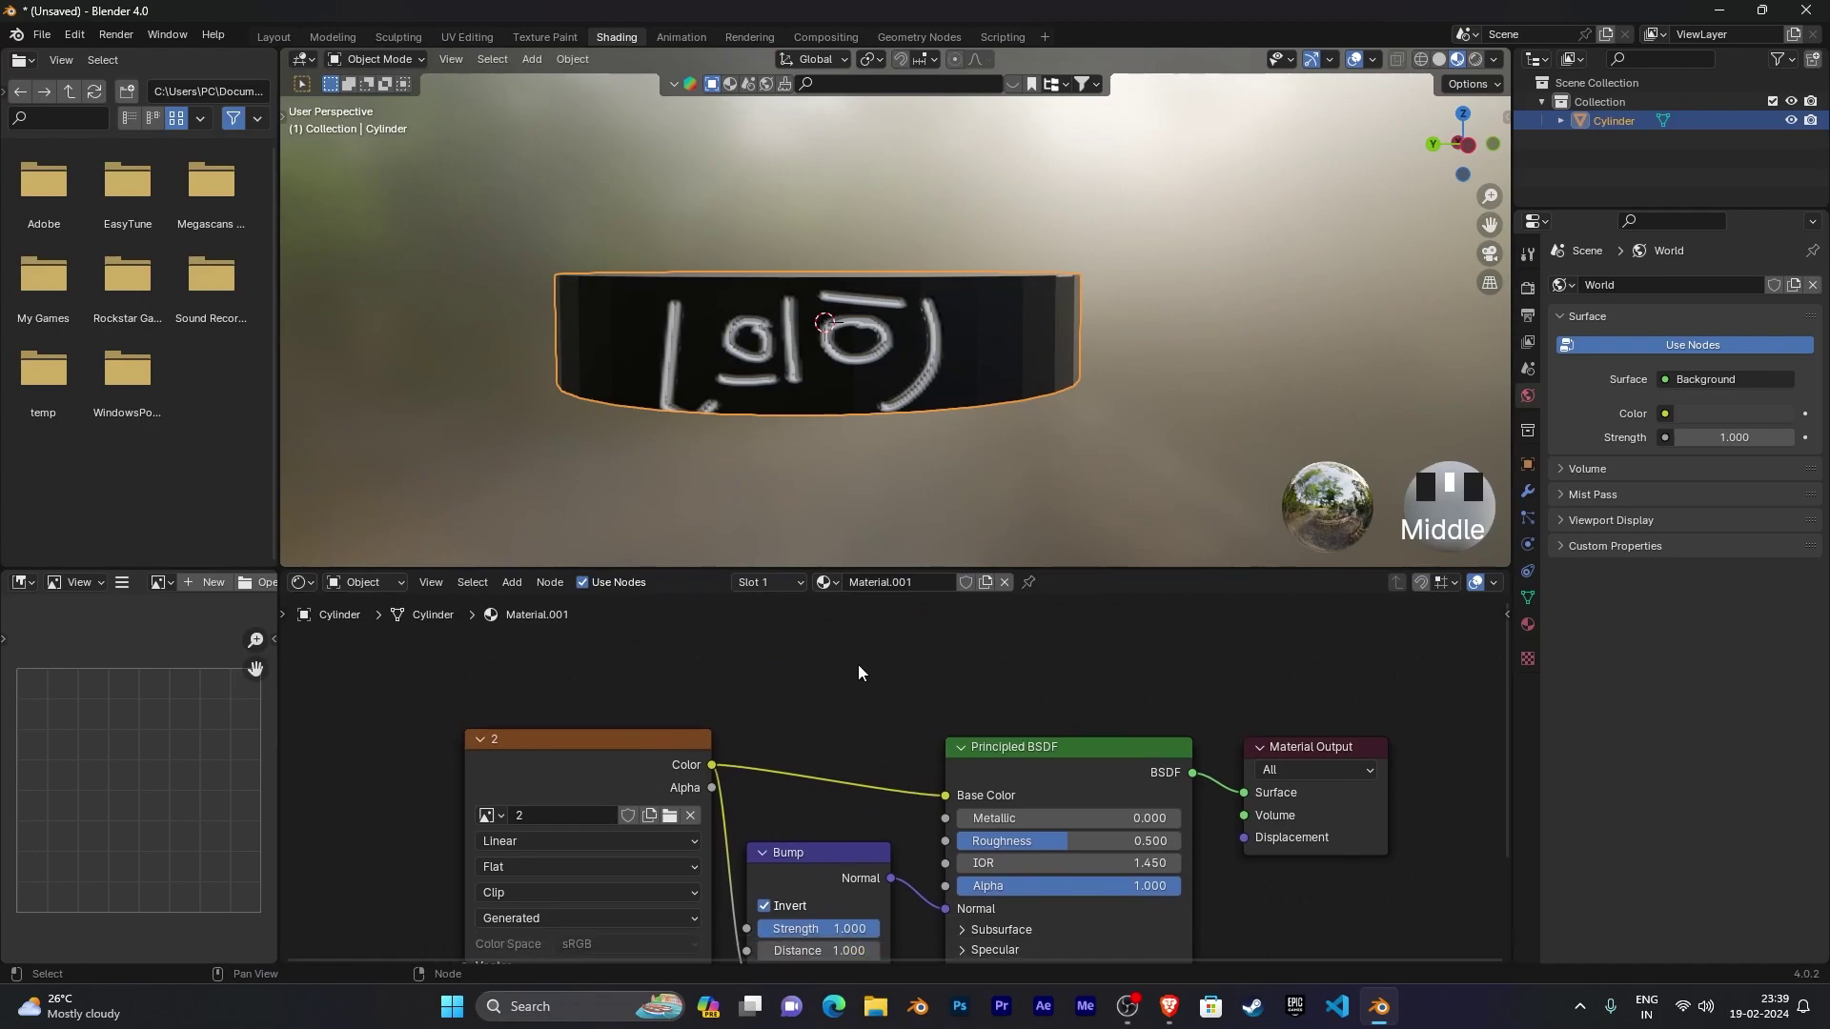
{"action": "key", "text": "shift+a"}
{"action": "left_click", "coordinate": [858, 665]}
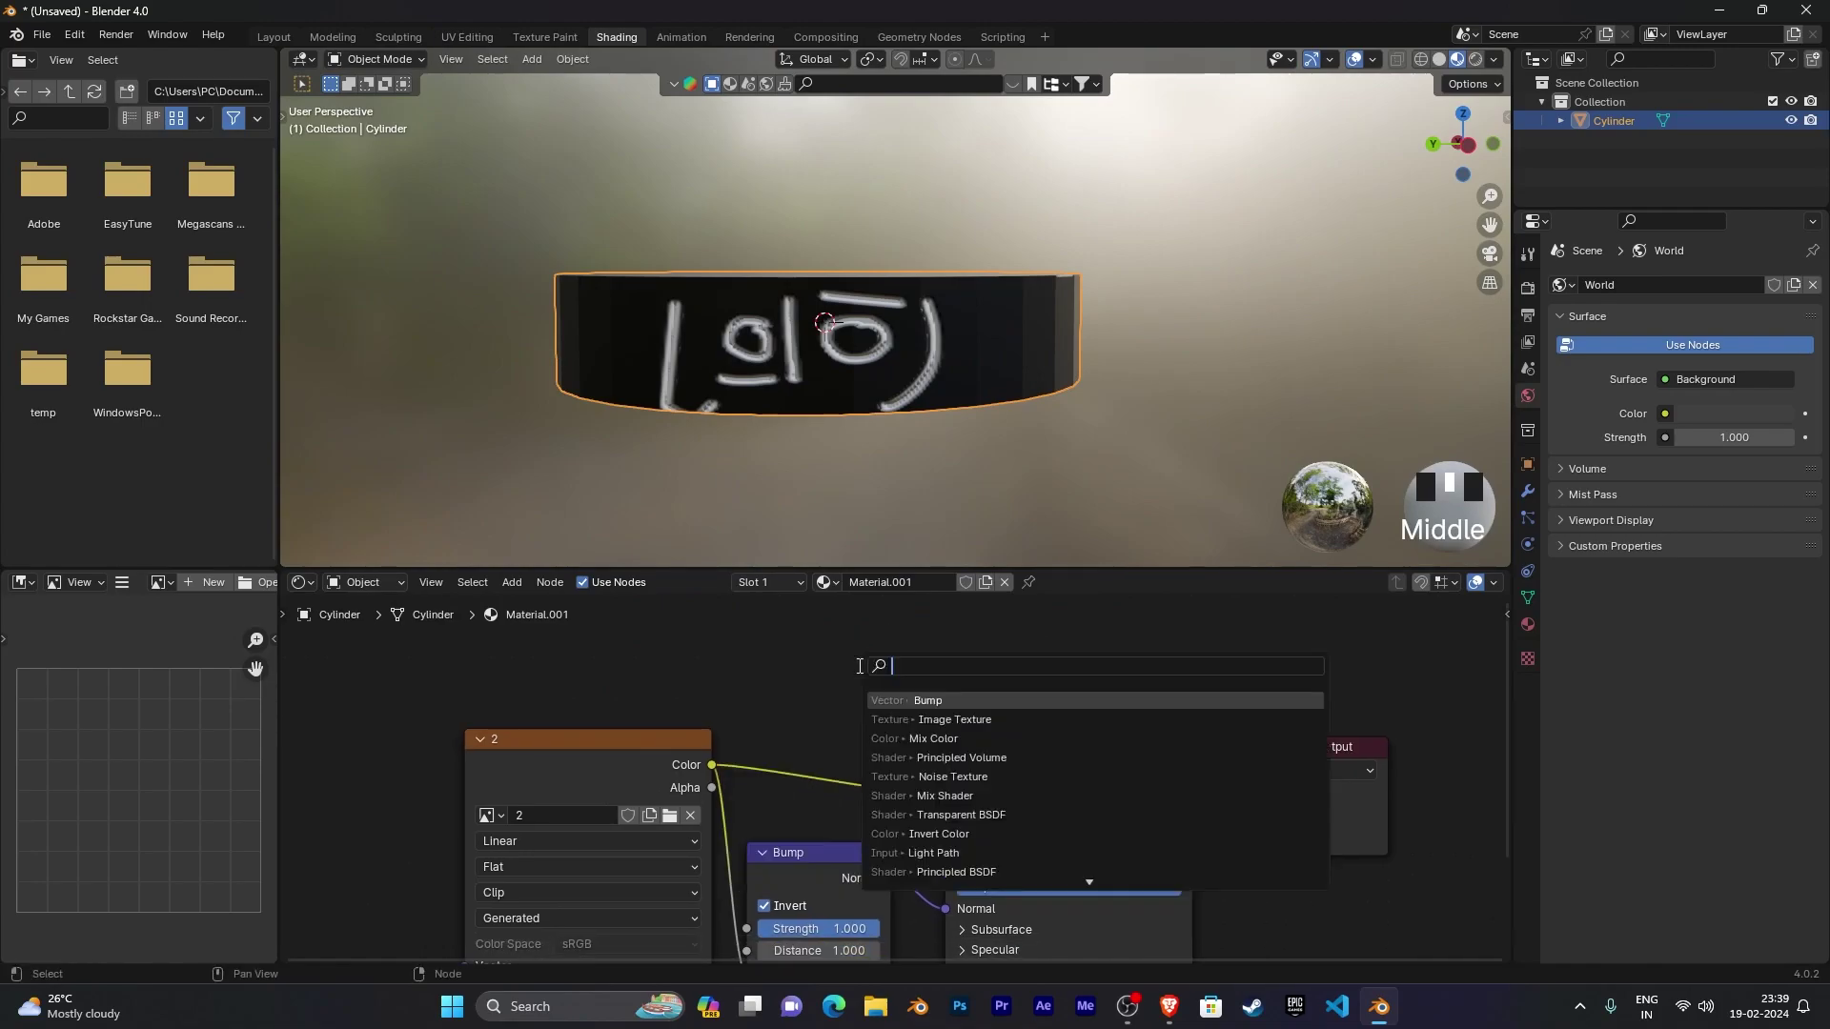
{"action": "type", "text": "mix col"}
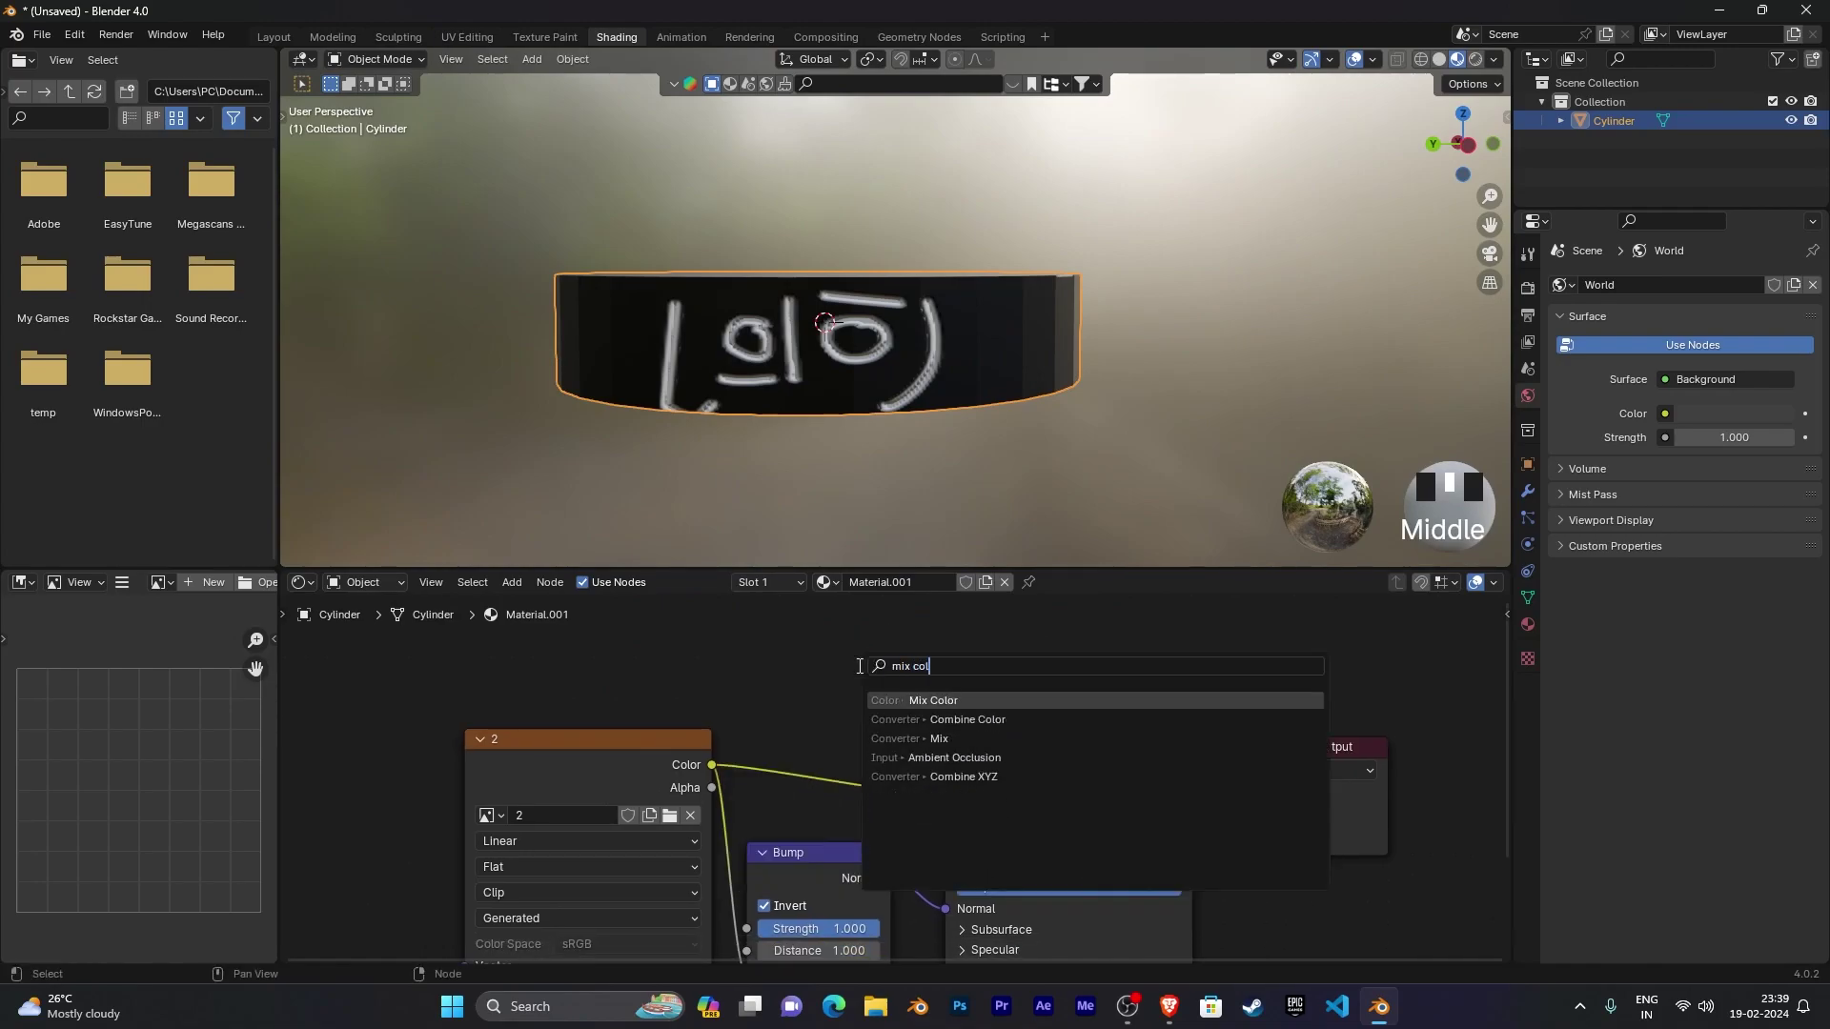
{"action": "key", "text": "Return"}
{"action": "left_click", "coordinate": [789, 651]}
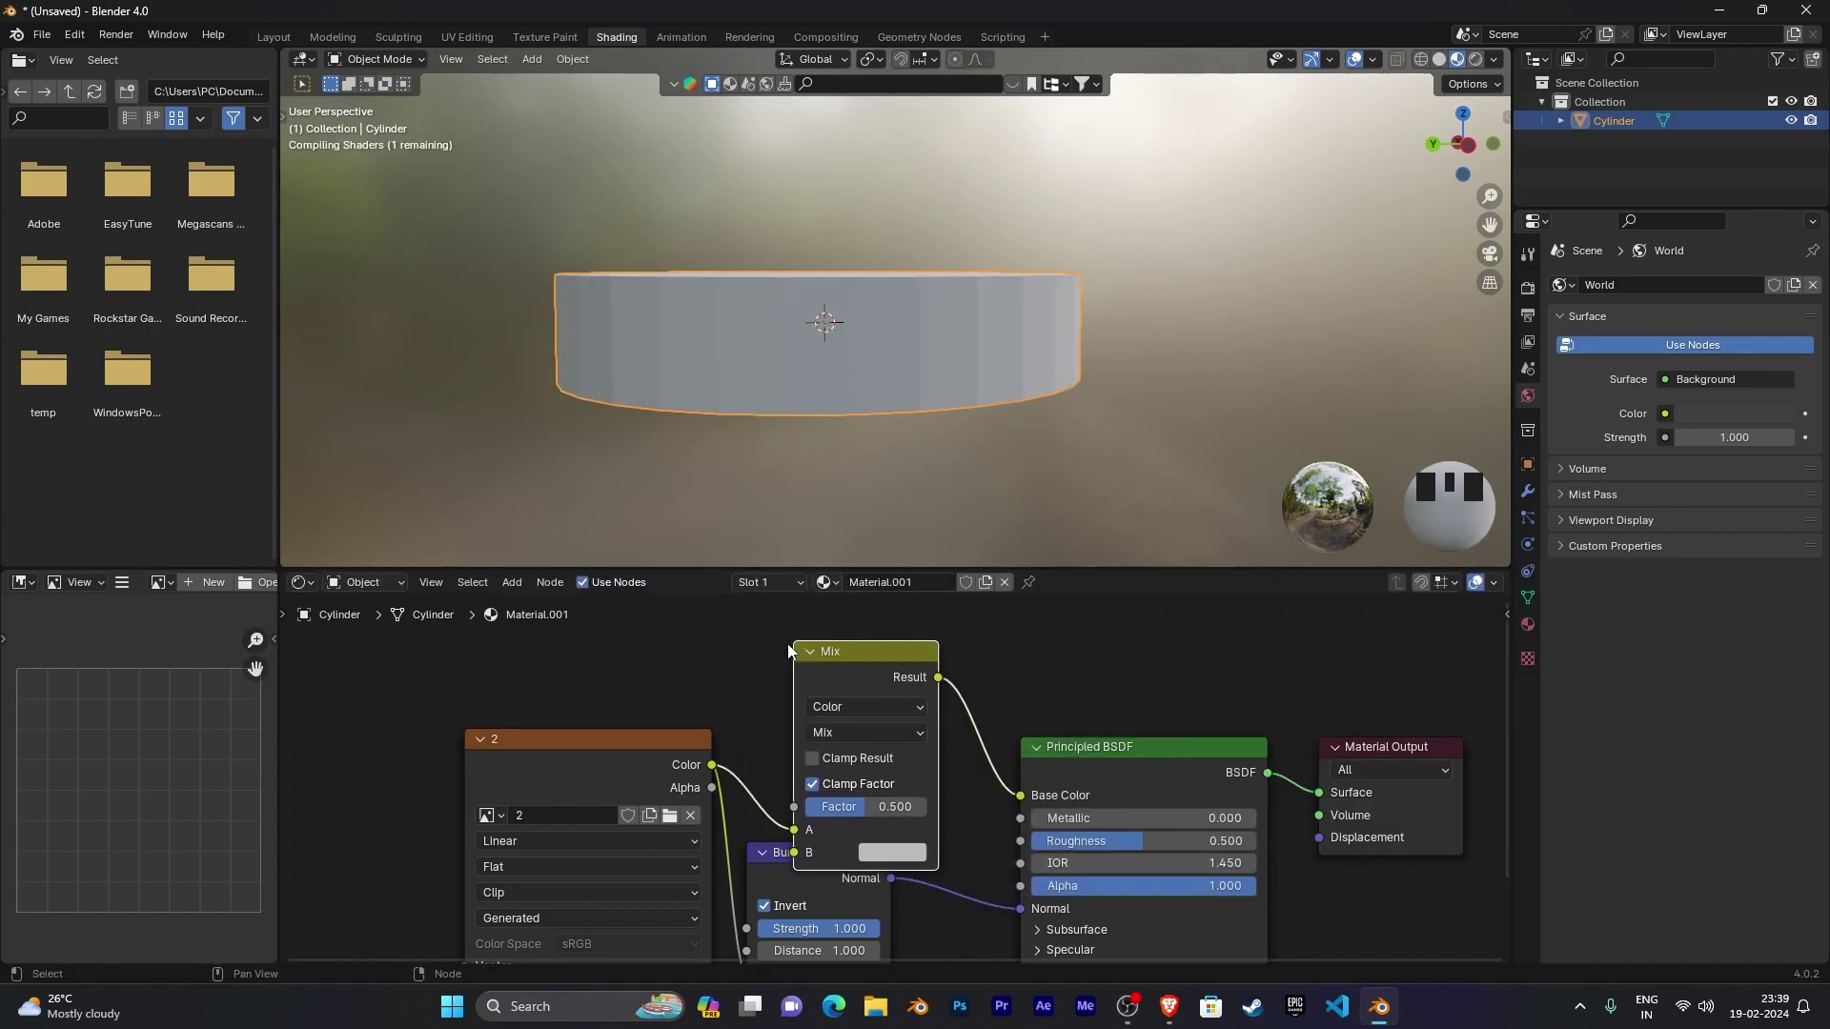
Step: Set the Mix node's B color to orange-red and move the node up, clear of the Bump node
{"action": "mouse_move", "coordinate": [1027, 710]}
{"action": "middle_mouse_down"}
{"action": "mouse_move", "coordinate": [1037, 598]}
{"action": "mouse_move", "coordinate": [1032, 684]}
{"action": "middle_mouse_up"}
{"action": "scroll", "coordinate": [1044, 619], "scroll_direction": "up", "scroll_amount": 2}
{"action": "left_click", "coordinate": [901, 788]}
{"action": "mouse_move", "coordinate": [957, 572]}
{"action": "left_mouse_down"}
{"action": "mouse_move", "coordinate": [918, 579]}
{"action": "mouse_move", "coordinate": [932, 583]}
{"action": "left_mouse_up"}
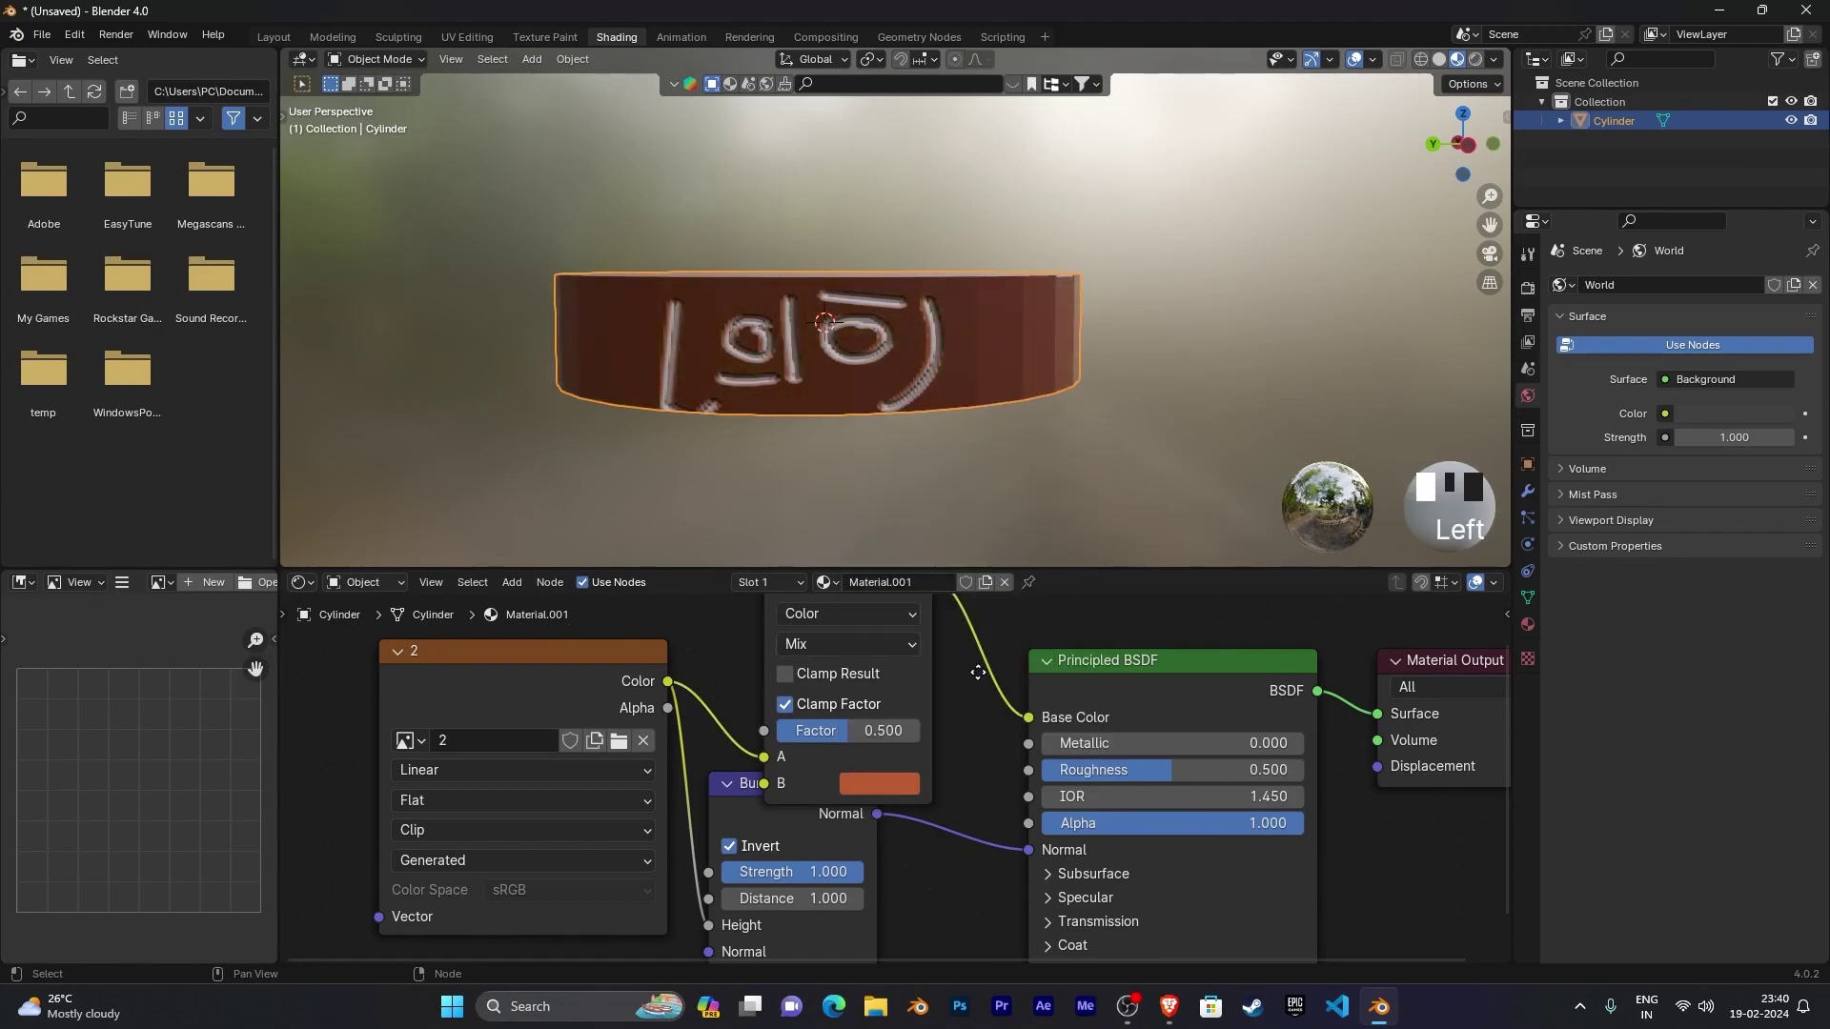
{"action": "middle_click_drag", "start_coordinate": [976, 671], "coordinate": [991, 902]}
{"action": "left_click", "coordinate": [894, 789]}
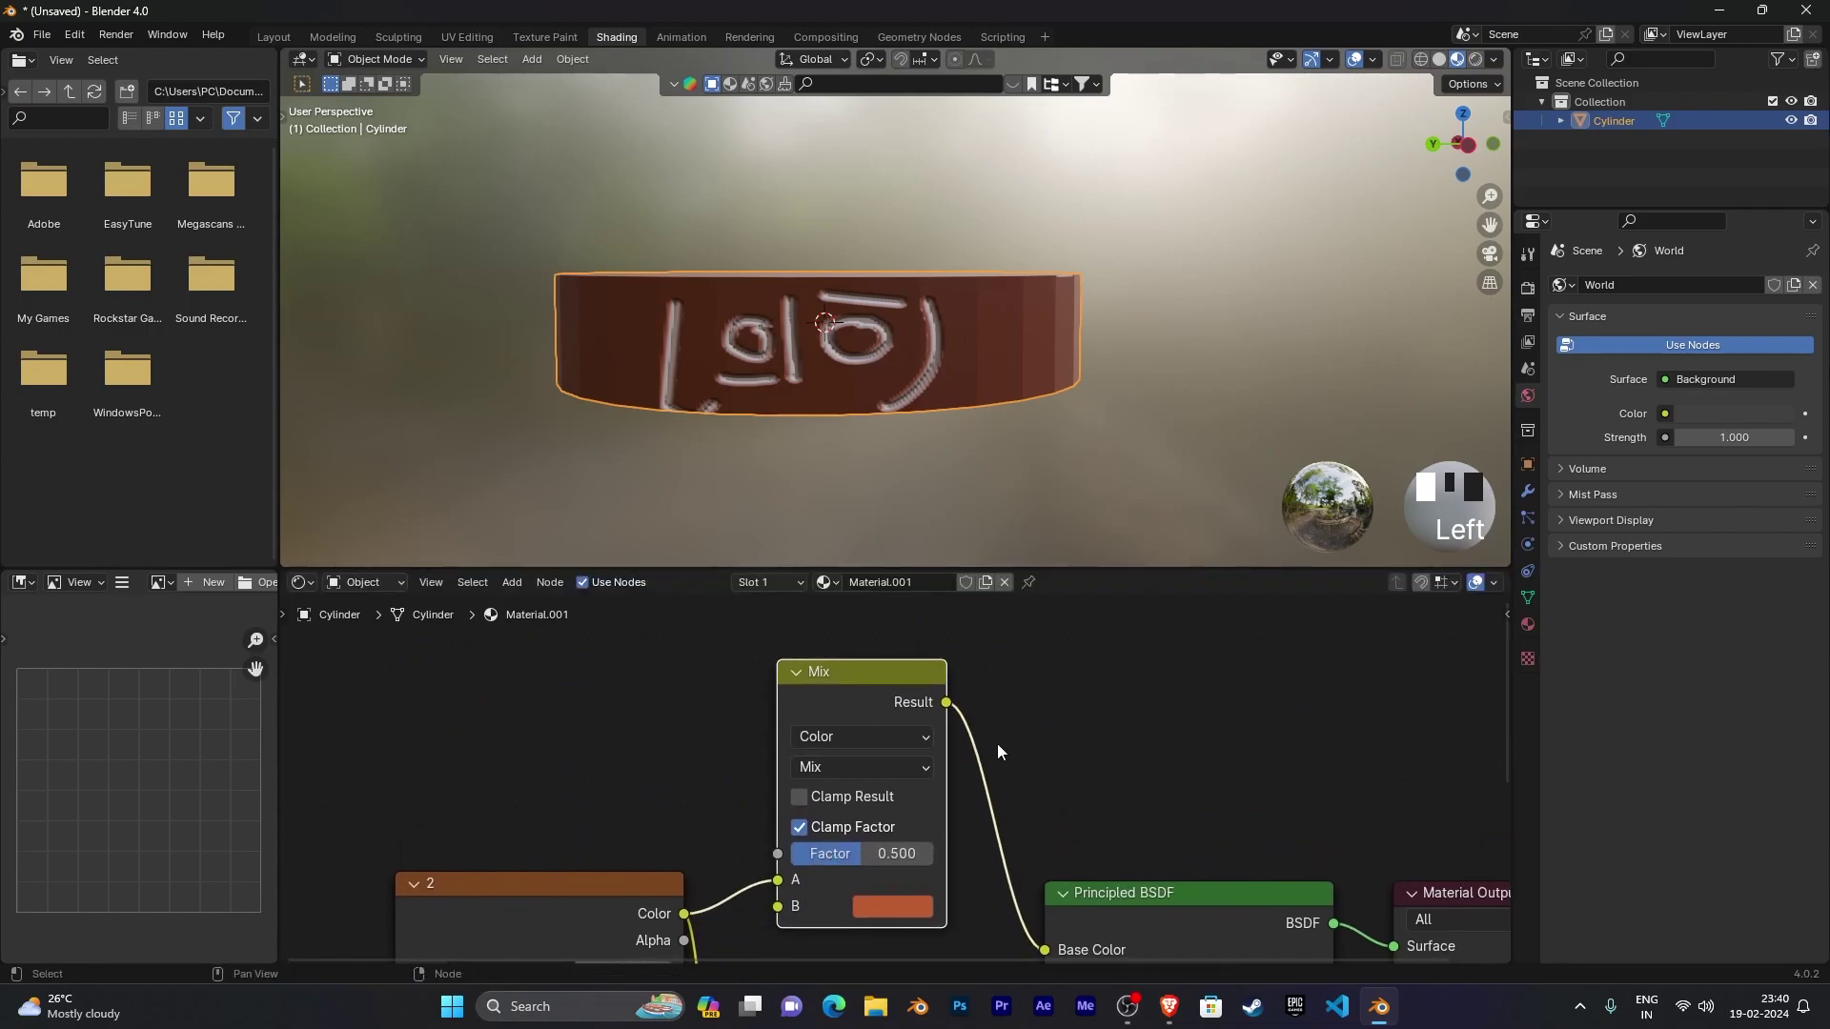
Step: Try the Multiply blending mode on the Base Color's Mix node with a factor of about 0.22
{"action": "left_click", "coordinate": [914, 771]}
{"action": "left_click", "coordinate": [866, 273]}
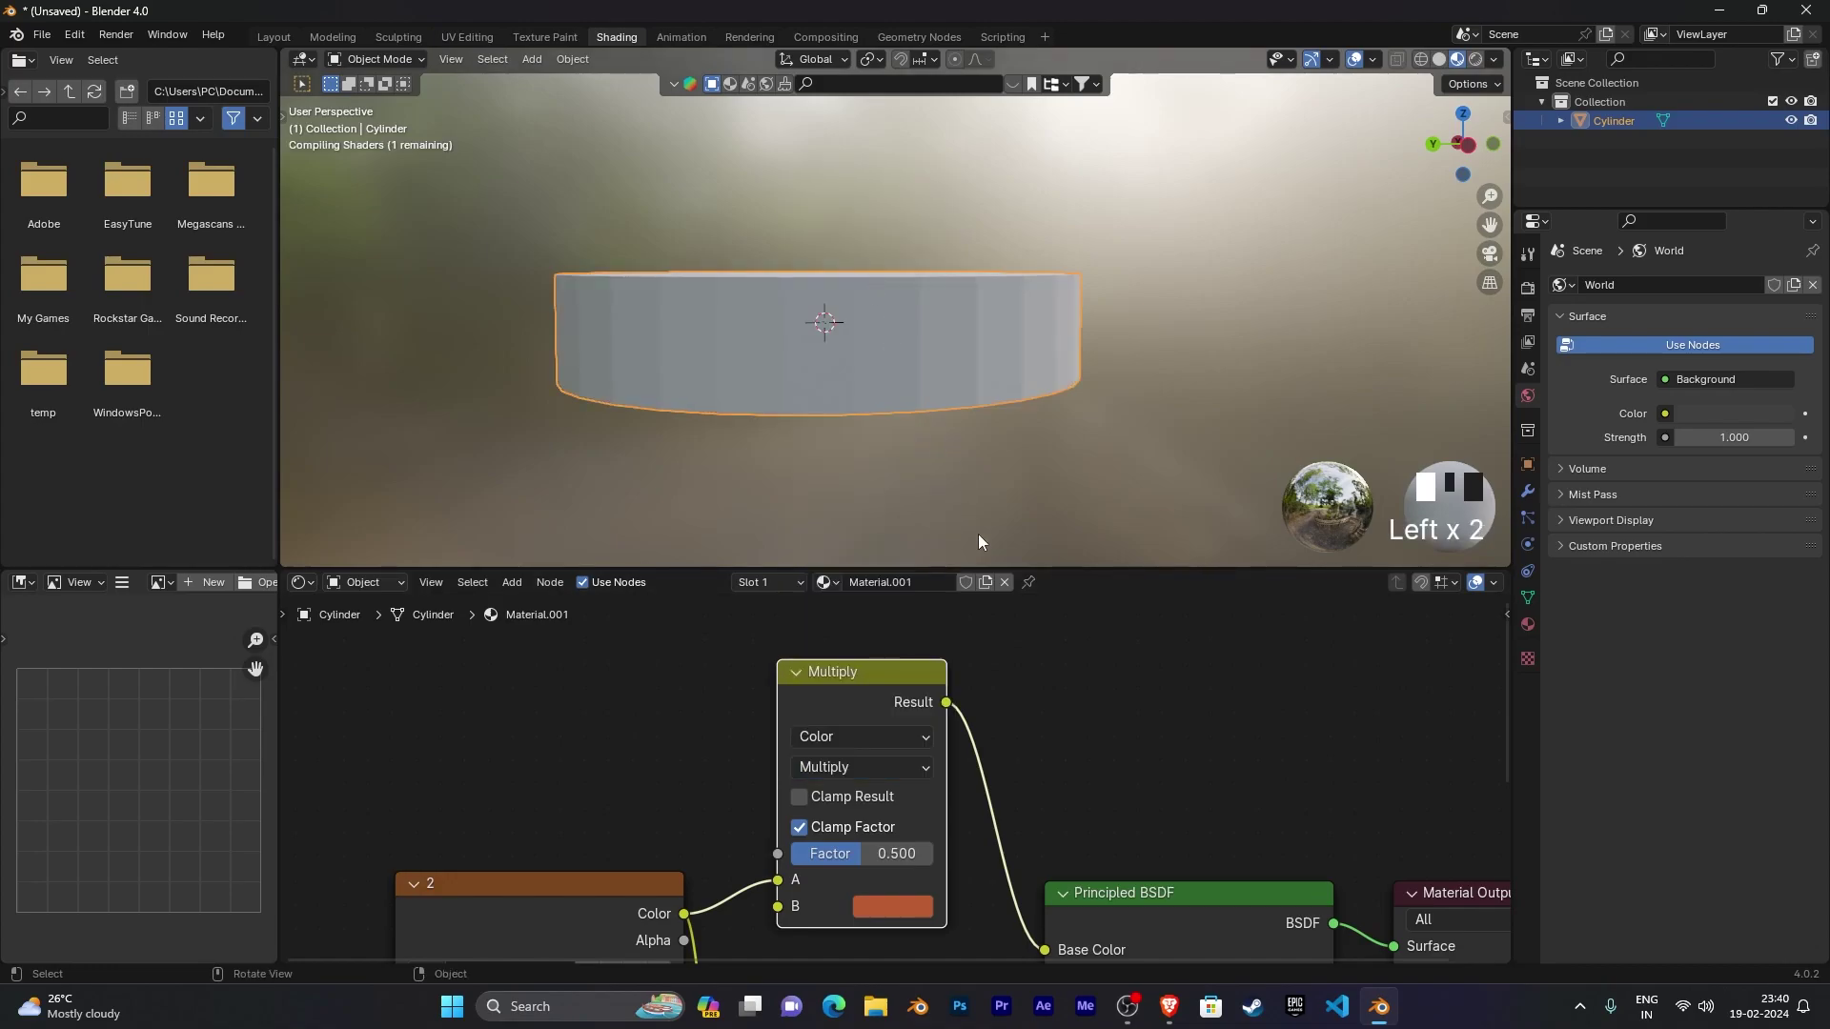
{"action": "left_click_drag", "start_coordinate": [895, 853], "coordinate": [850, 853]}
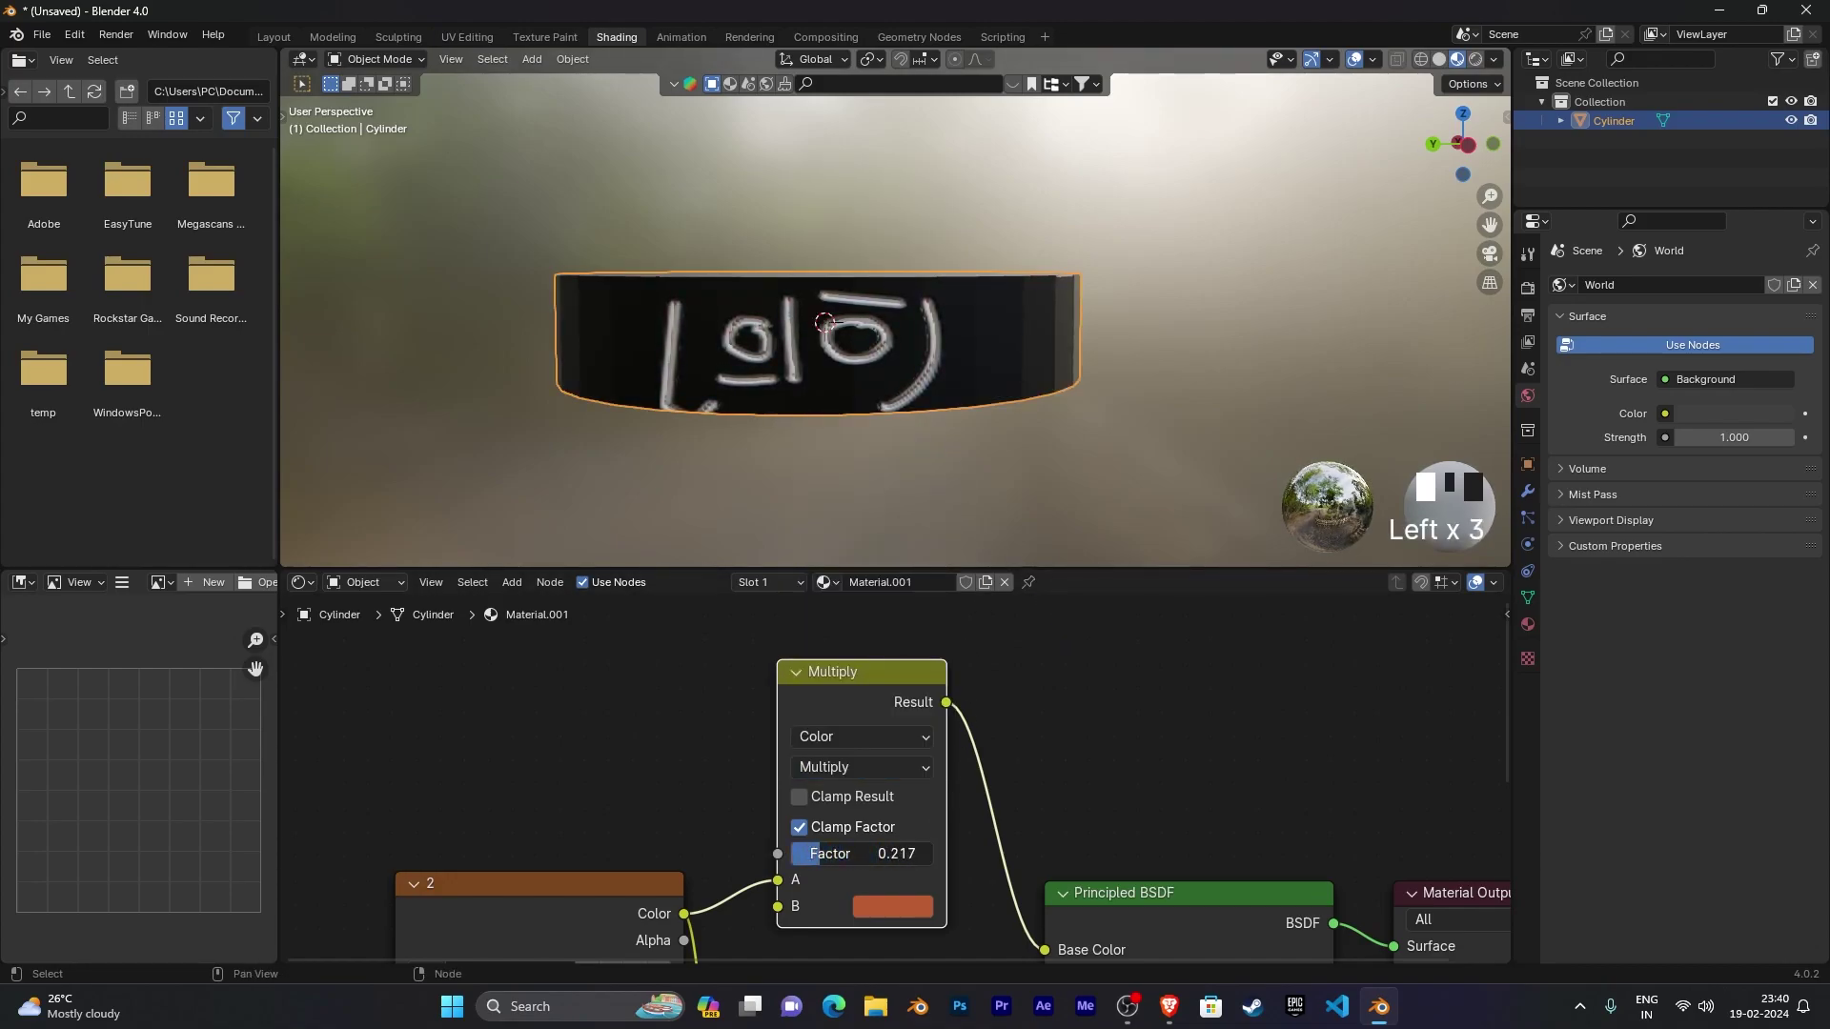
Step: Switch the Base Color's mixing node back to the Mix blending mode and set its factor to 0.5
{"action": "left_click", "coordinate": [863, 767]}
{"action": "left_click", "coordinate": [825, 196]}
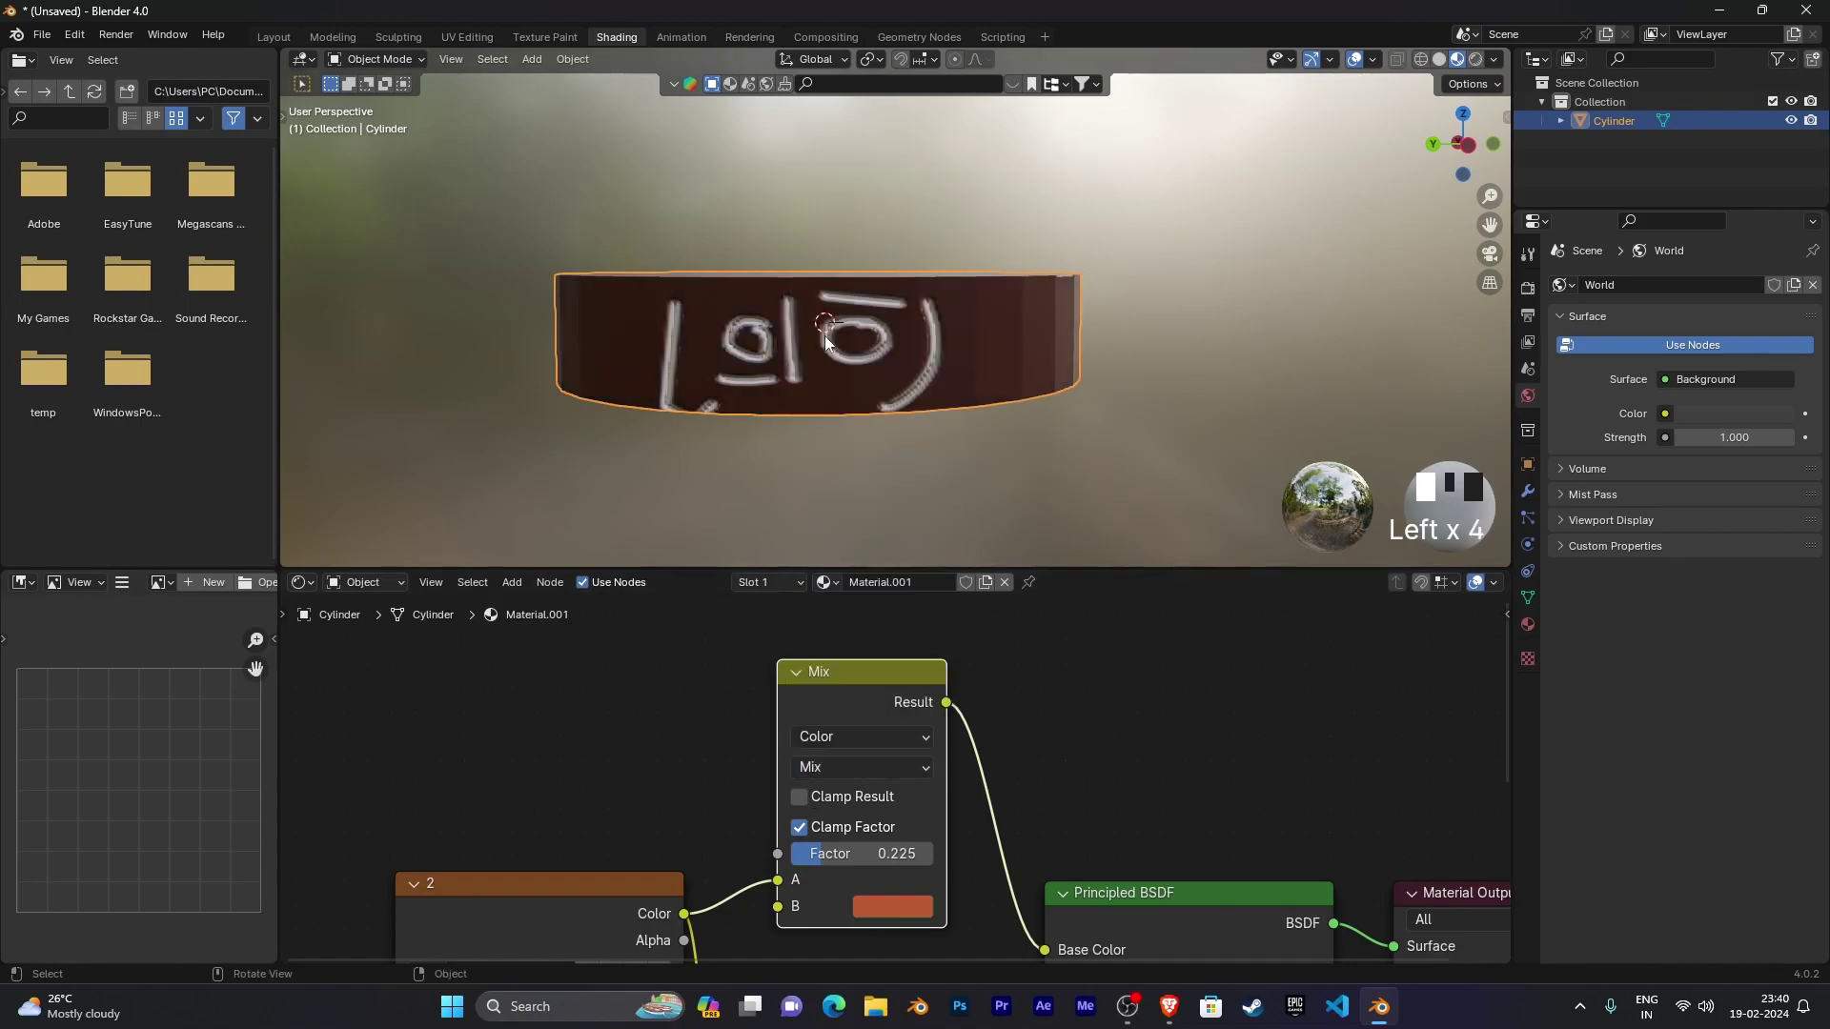
{"action": "left_click_drag", "start_coordinate": [858, 855], "coordinate": [871, 854]}
{"action": "left_click", "coordinate": [857, 855]}
{"action": "key", "text": "BackSpace"}
{"action": "type", "text": ".5"}
{"action": "key", "text": "Return"}
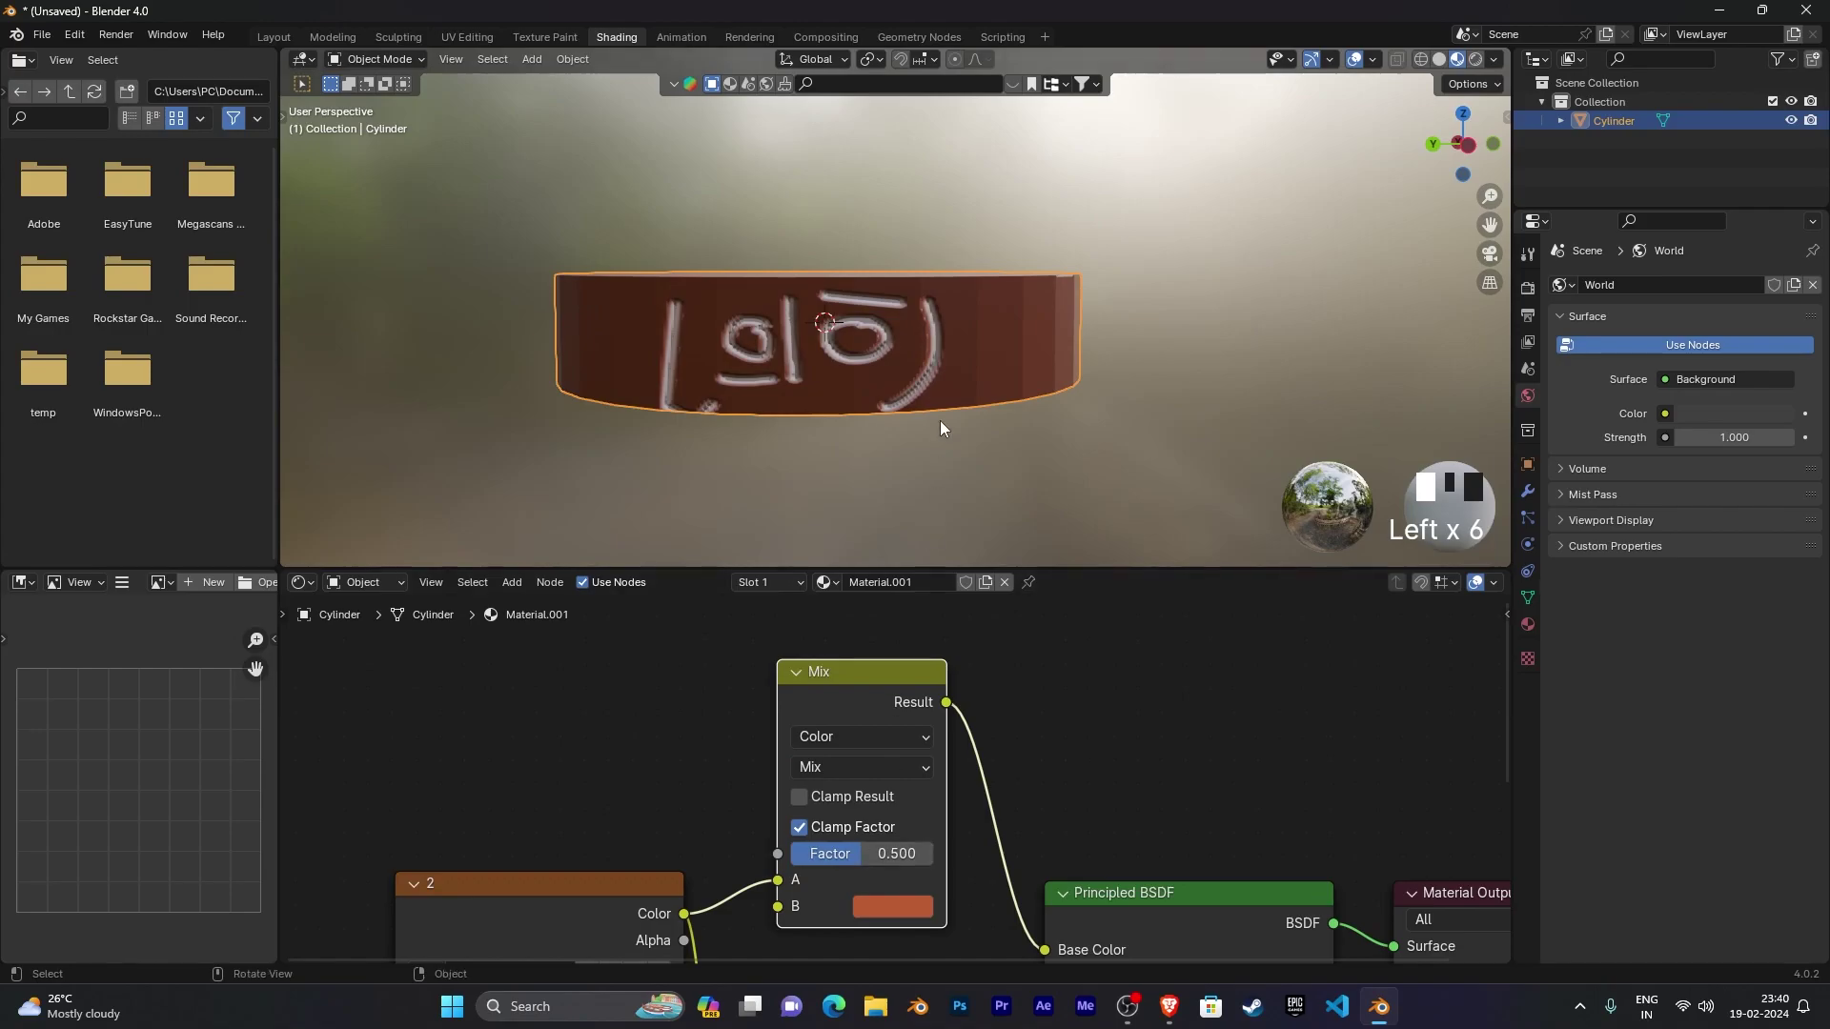
Step: Try a Bump node Distance of 0.02 on the painted symbols
{"action": "scroll", "coordinate": [883, 386], "scroll_direction": "up", "scroll_amount": 4}
{"action": "mouse_move", "coordinate": [883, 387]}
{"action": "middle_mouse_down"}
{"action": "mouse_move", "coordinate": [967, 377]}
{"action": "mouse_move", "coordinate": [906, 377]}
{"action": "middle_mouse_up"}
{"action": "scroll", "coordinate": [924, 382], "scroll_direction": "down", "scroll_amount": 1}
{"action": "scroll", "coordinate": [905, 379], "scroll_direction": "down", "scroll_amount": 2}
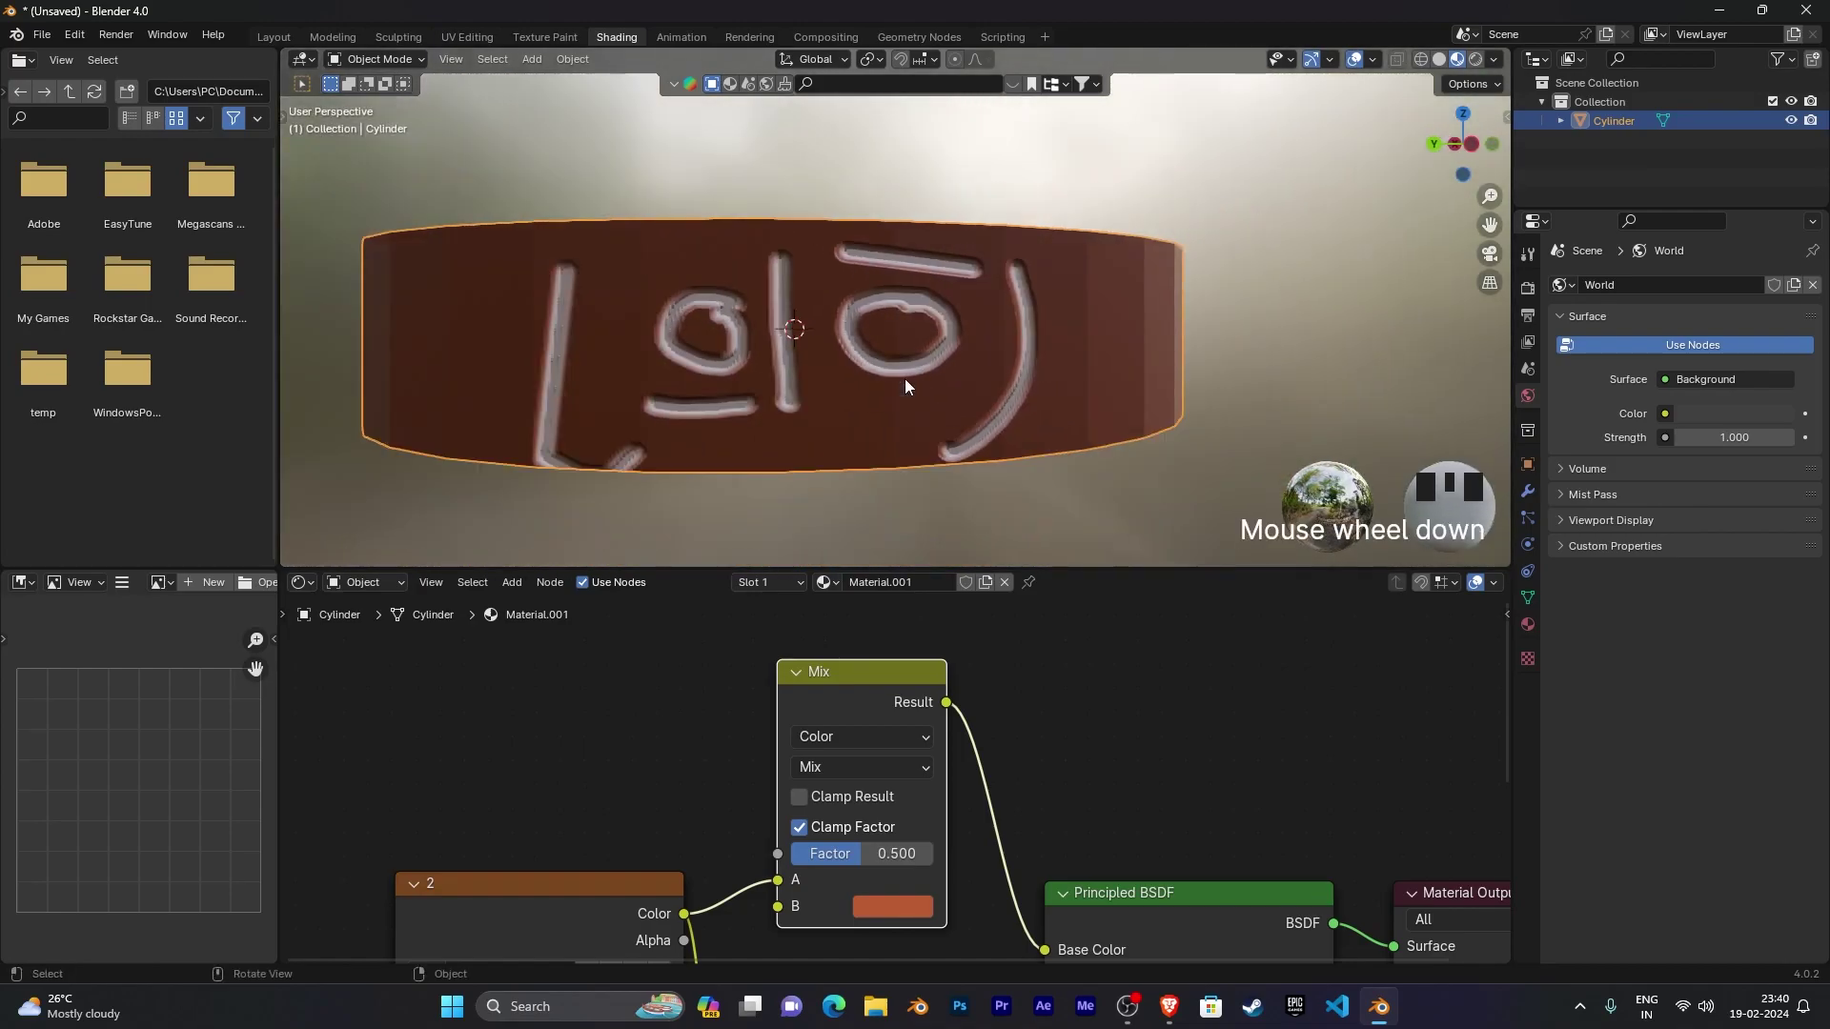
{"action": "scroll", "coordinate": [1058, 762], "scroll_direction": "down", "scroll_amount": 5}
{"action": "scroll", "coordinate": [902, 803], "scroll_direction": "up", "scroll_amount": 2}
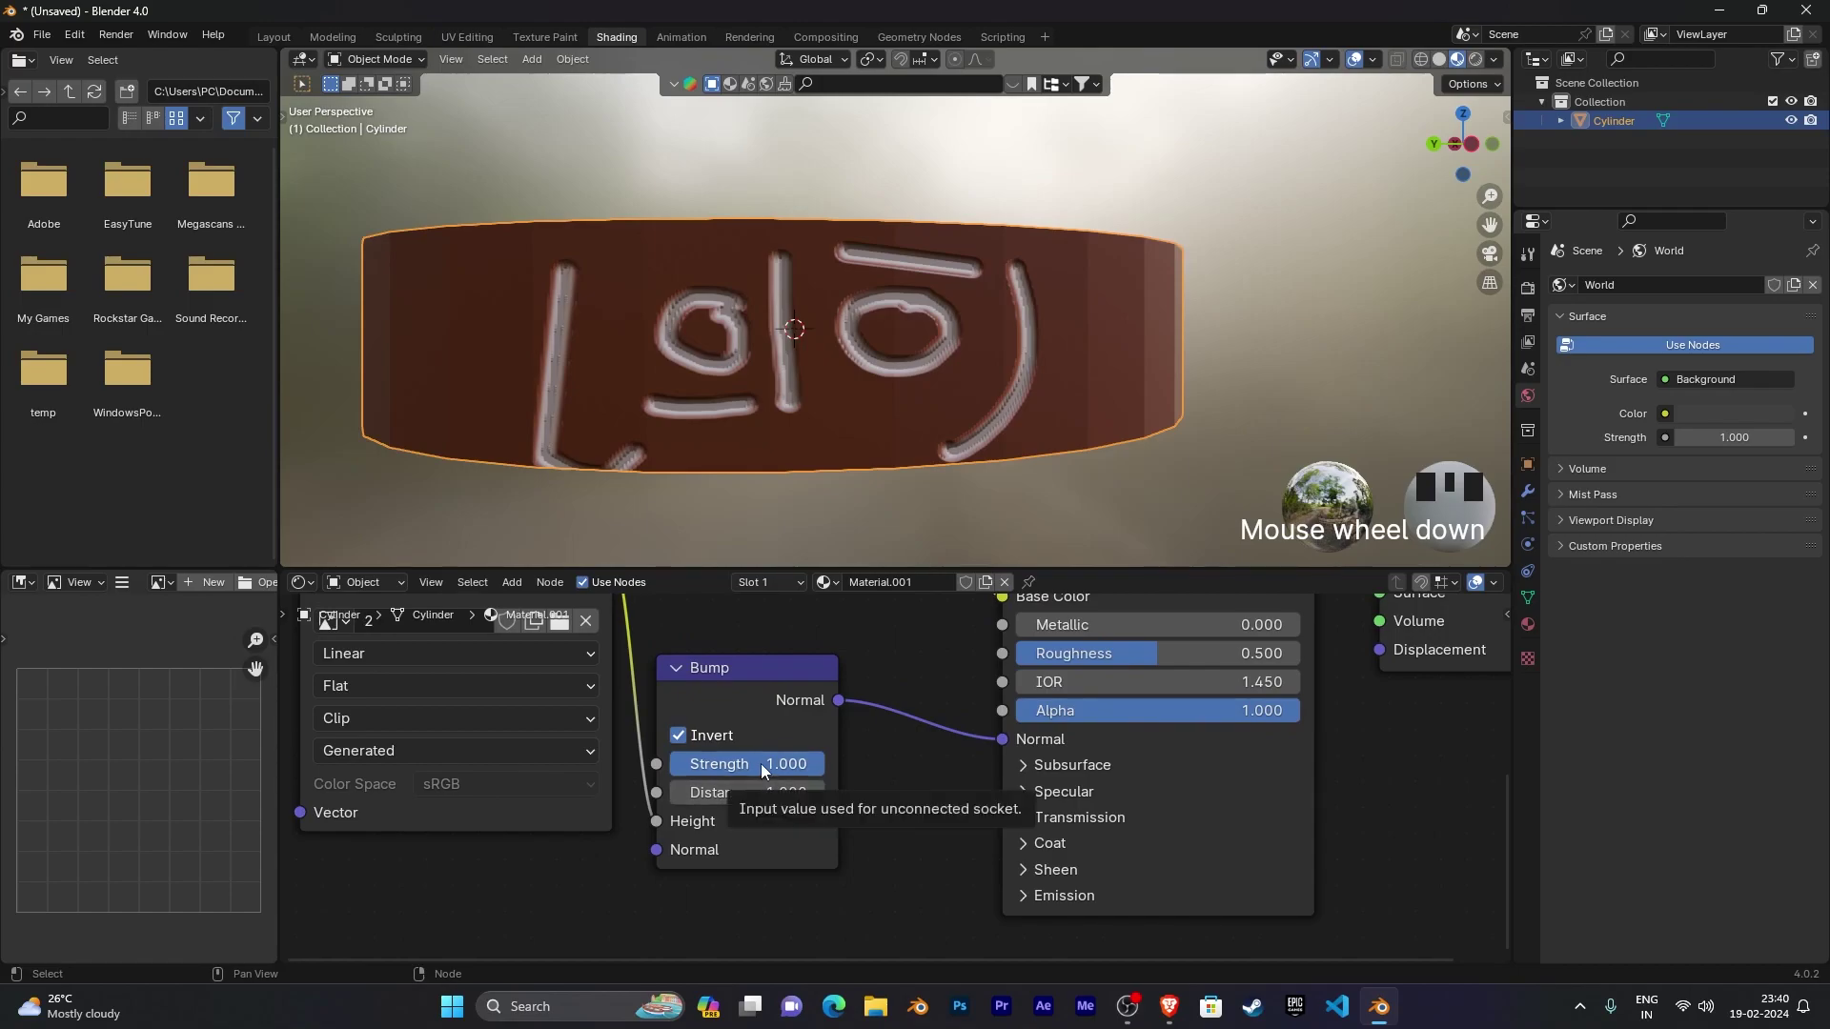
{"action": "left_click", "coordinate": [752, 792]}
{"action": "type", "text": ".02"}
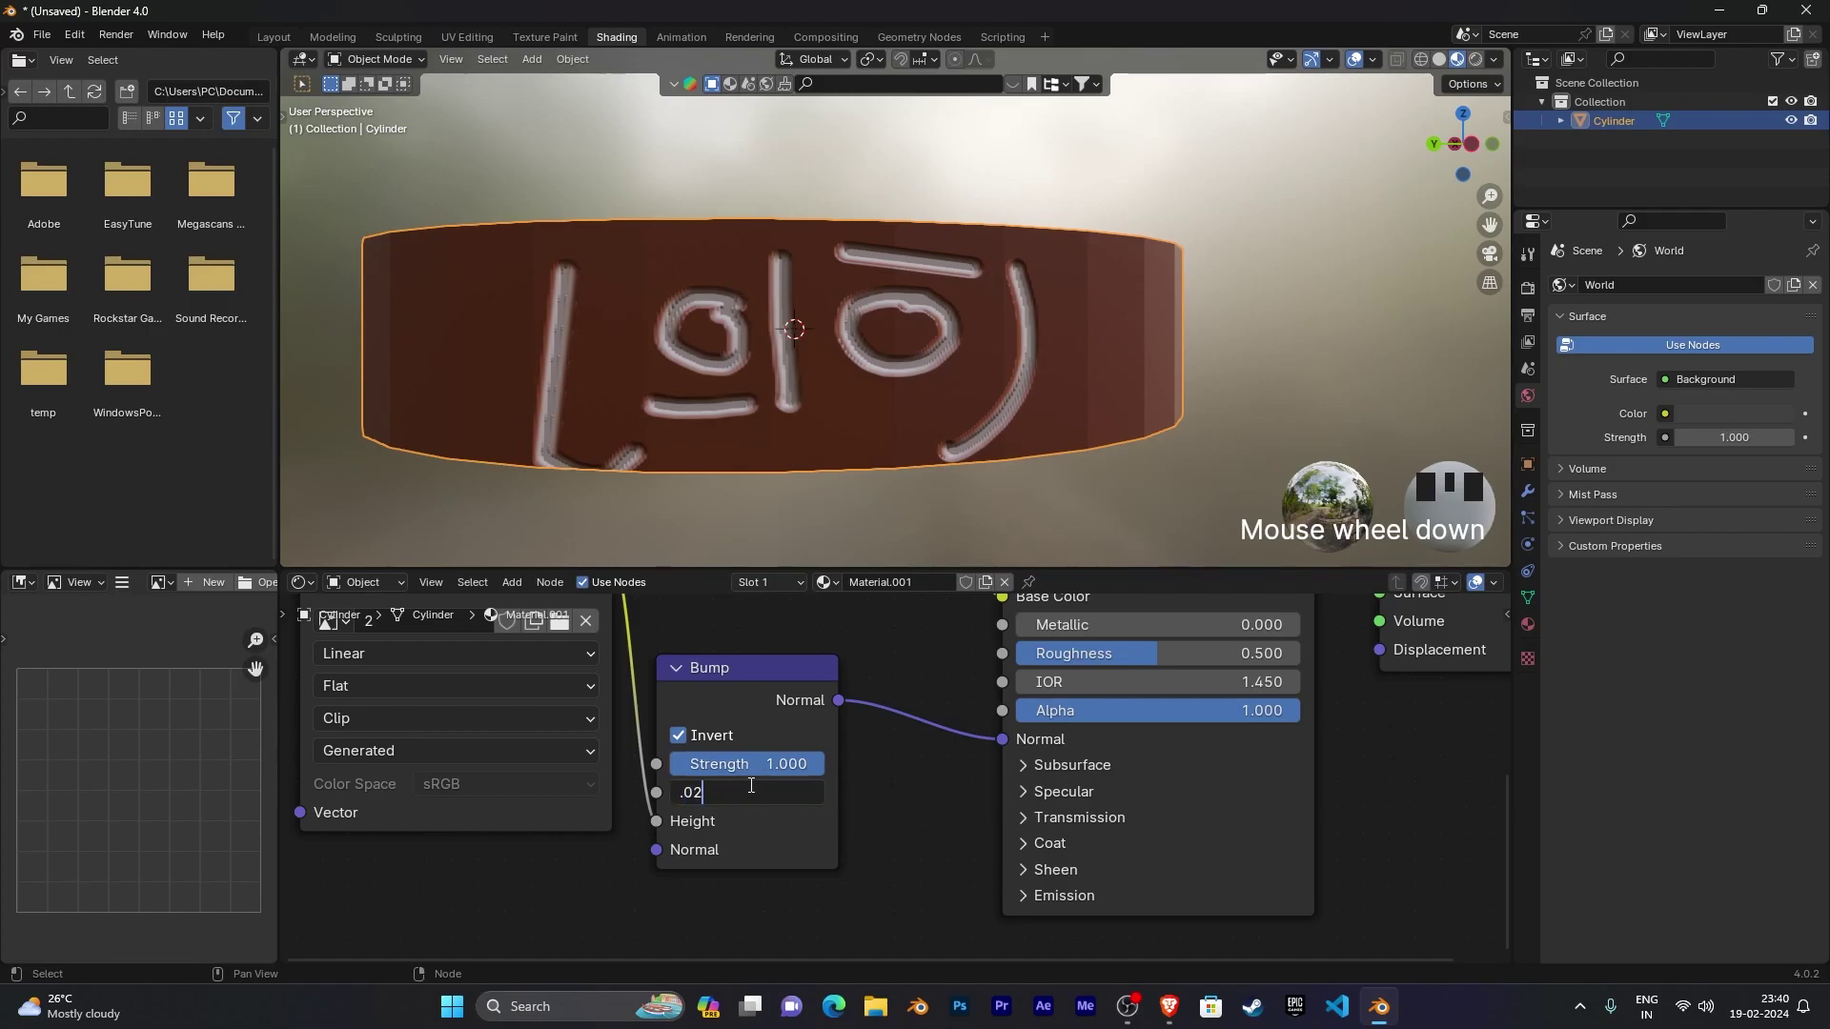
{"action": "key", "text": "Return"}
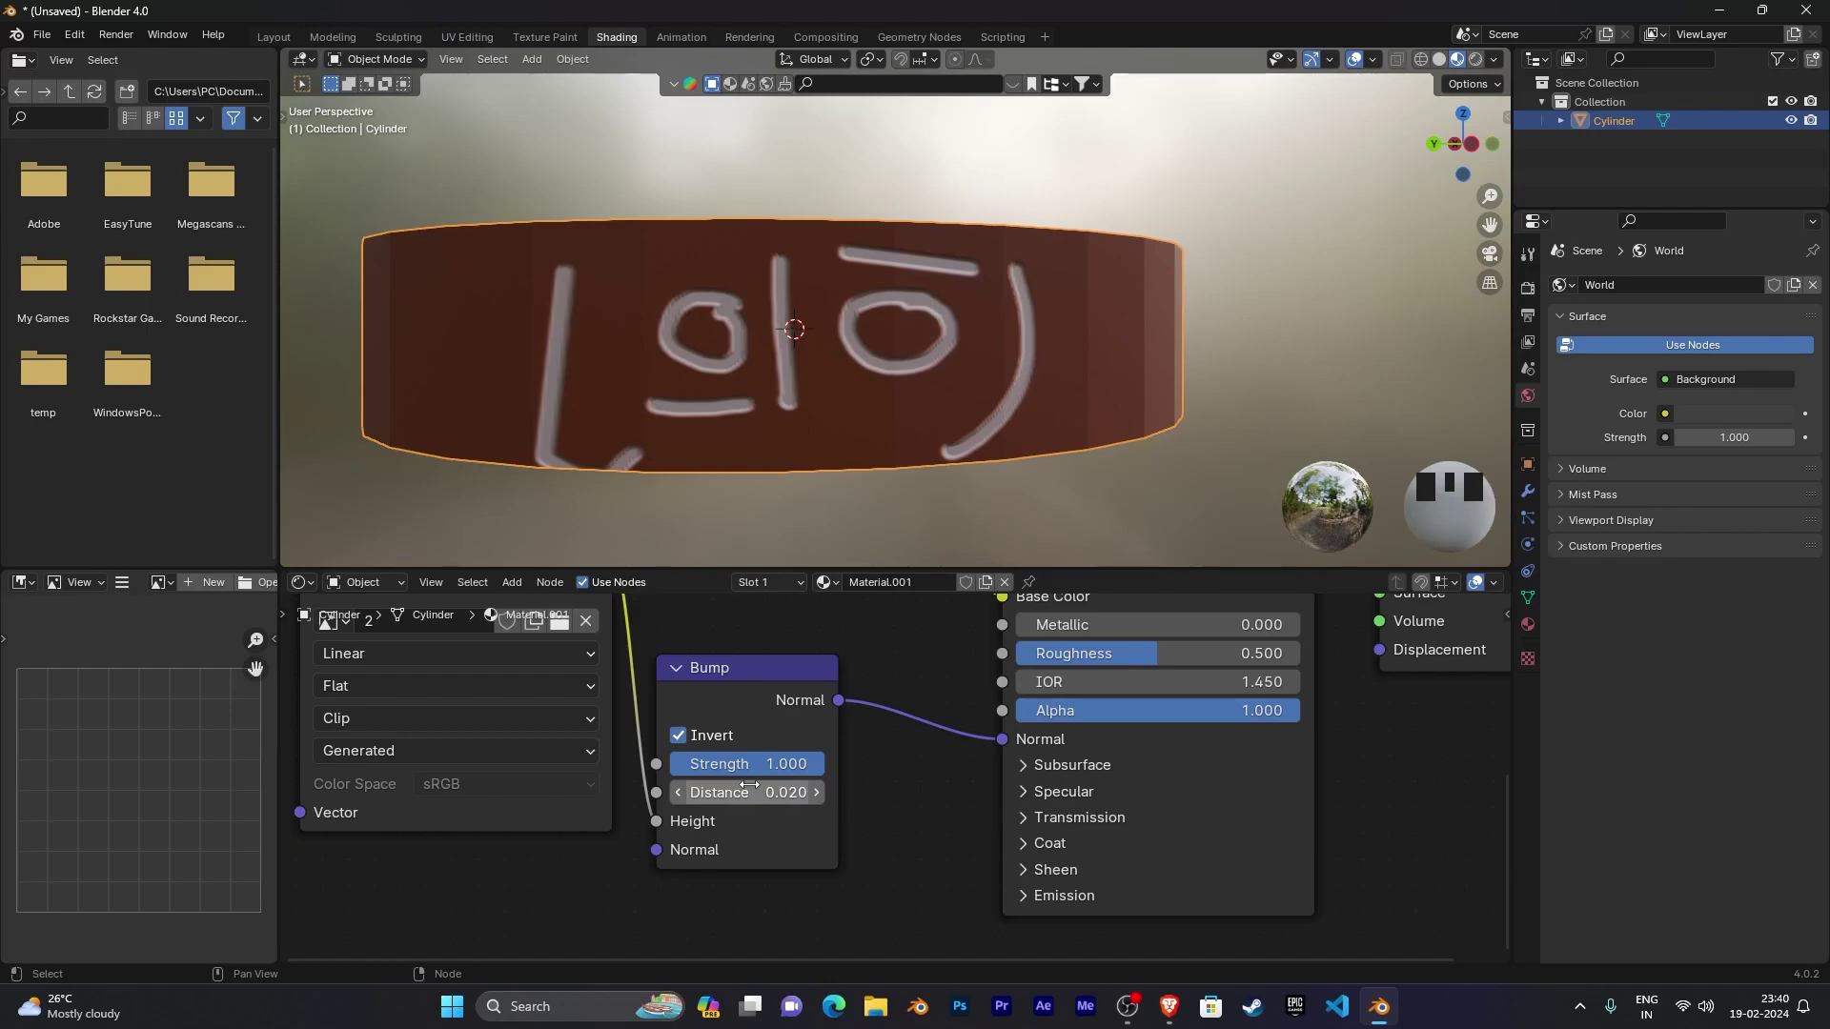
Step: Try raising the Bump node's Distance and Strength to 100 each and inspect the symbols on the cylinder
{"action": "left_click", "coordinate": [751, 792]}
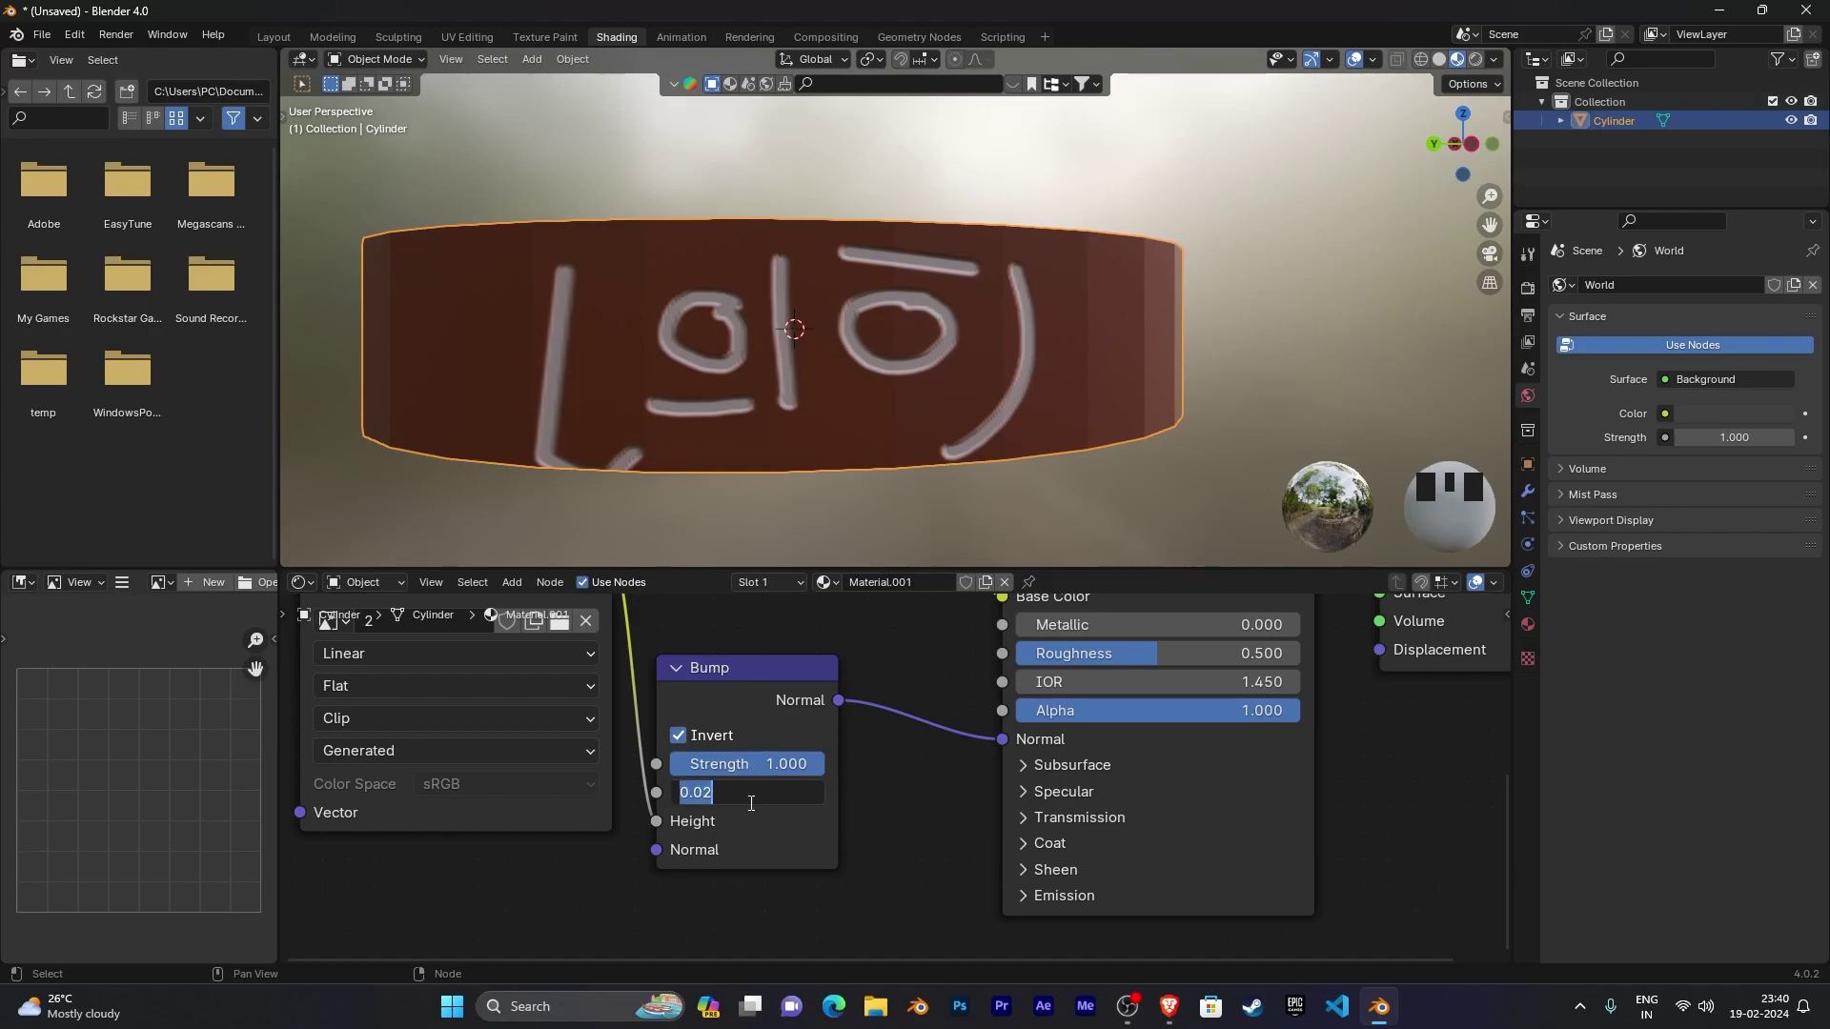
{"action": "type", "text": "10"}
{"action": "key", "text": "Return"}
{"action": "left_click", "coordinate": [752, 766]}
{"action": "type", "text": "100"}
{"action": "key", "text": "Return"}
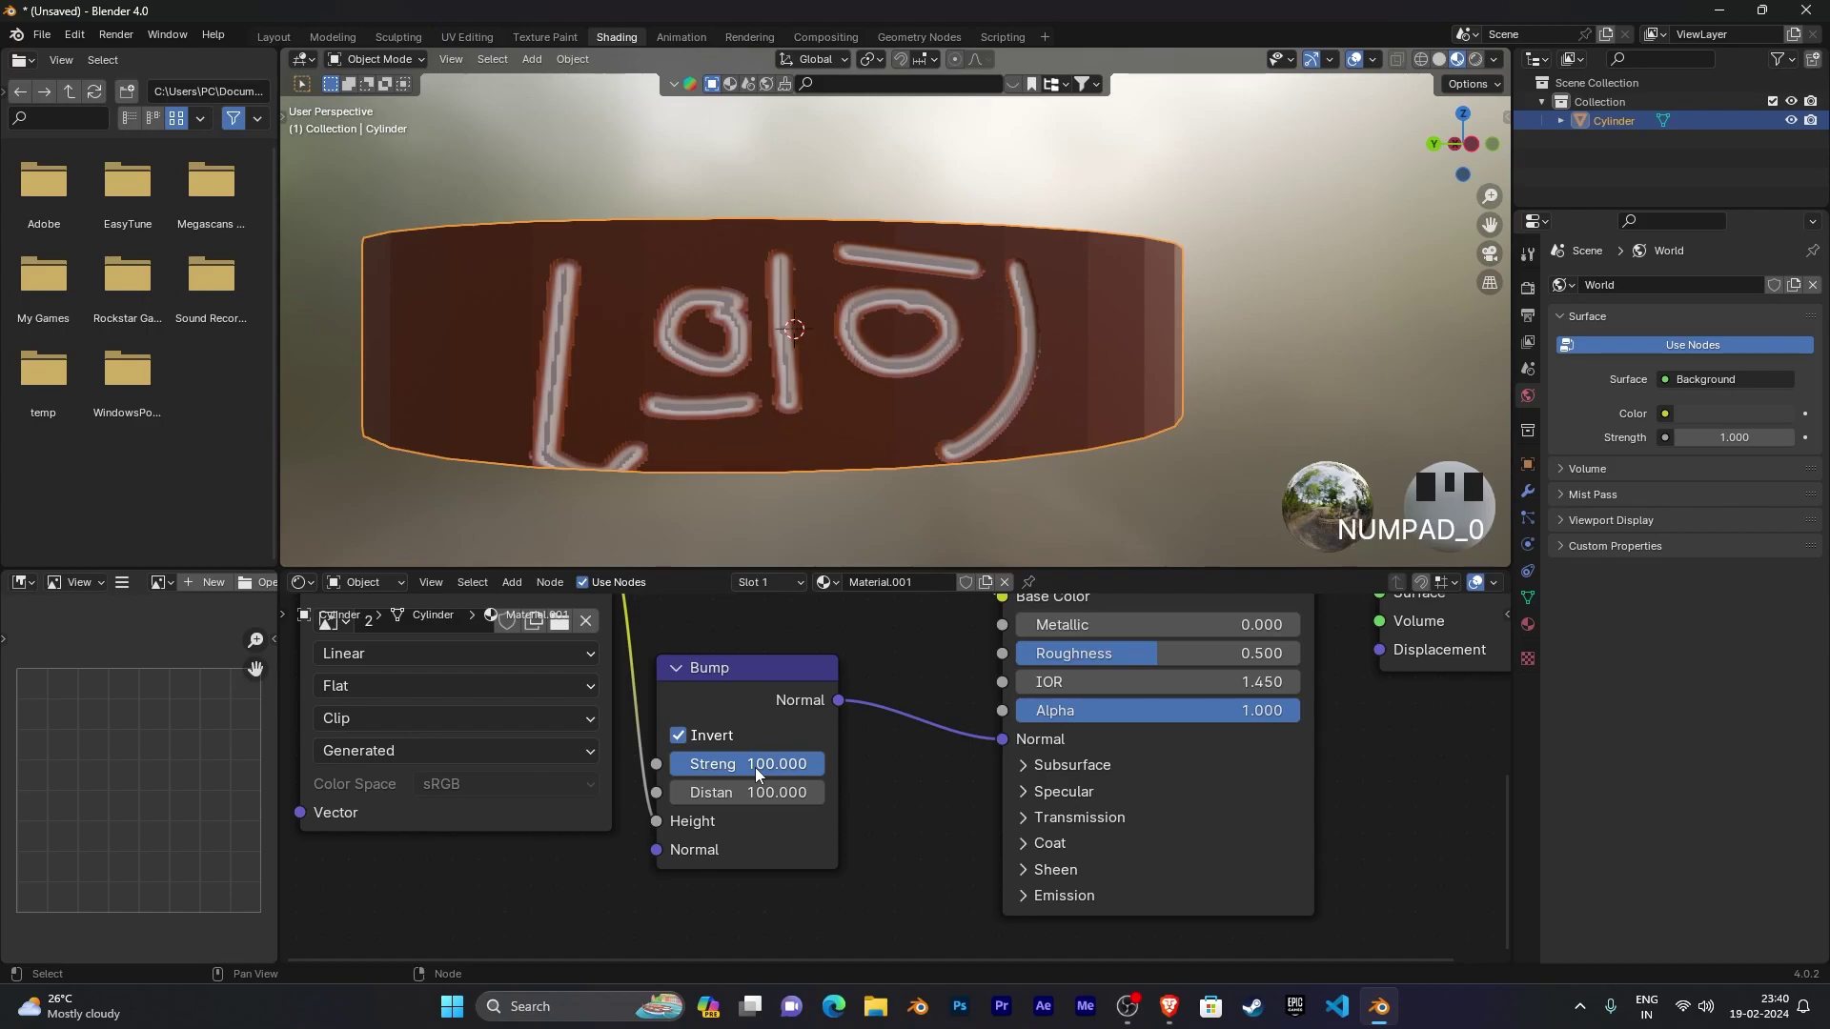
{"action": "mouse_move", "coordinate": [1004, 380]}
{"action": "middle_mouse_down"}
{"action": "mouse_move", "coordinate": [923, 377]}
{"action": "mouse_move", "coordinate": [1012, 376]}
{"action": "mouse_move", "coordinate": [1010, 396]}
{"action": "mouse_move", "coordinate": [971, 390]}
{"action": "middle_mouse_up"}
{"action": "scroll", "coordinate": [1012, 376], "scroll_direction": "down", "scroll_amount": 2}
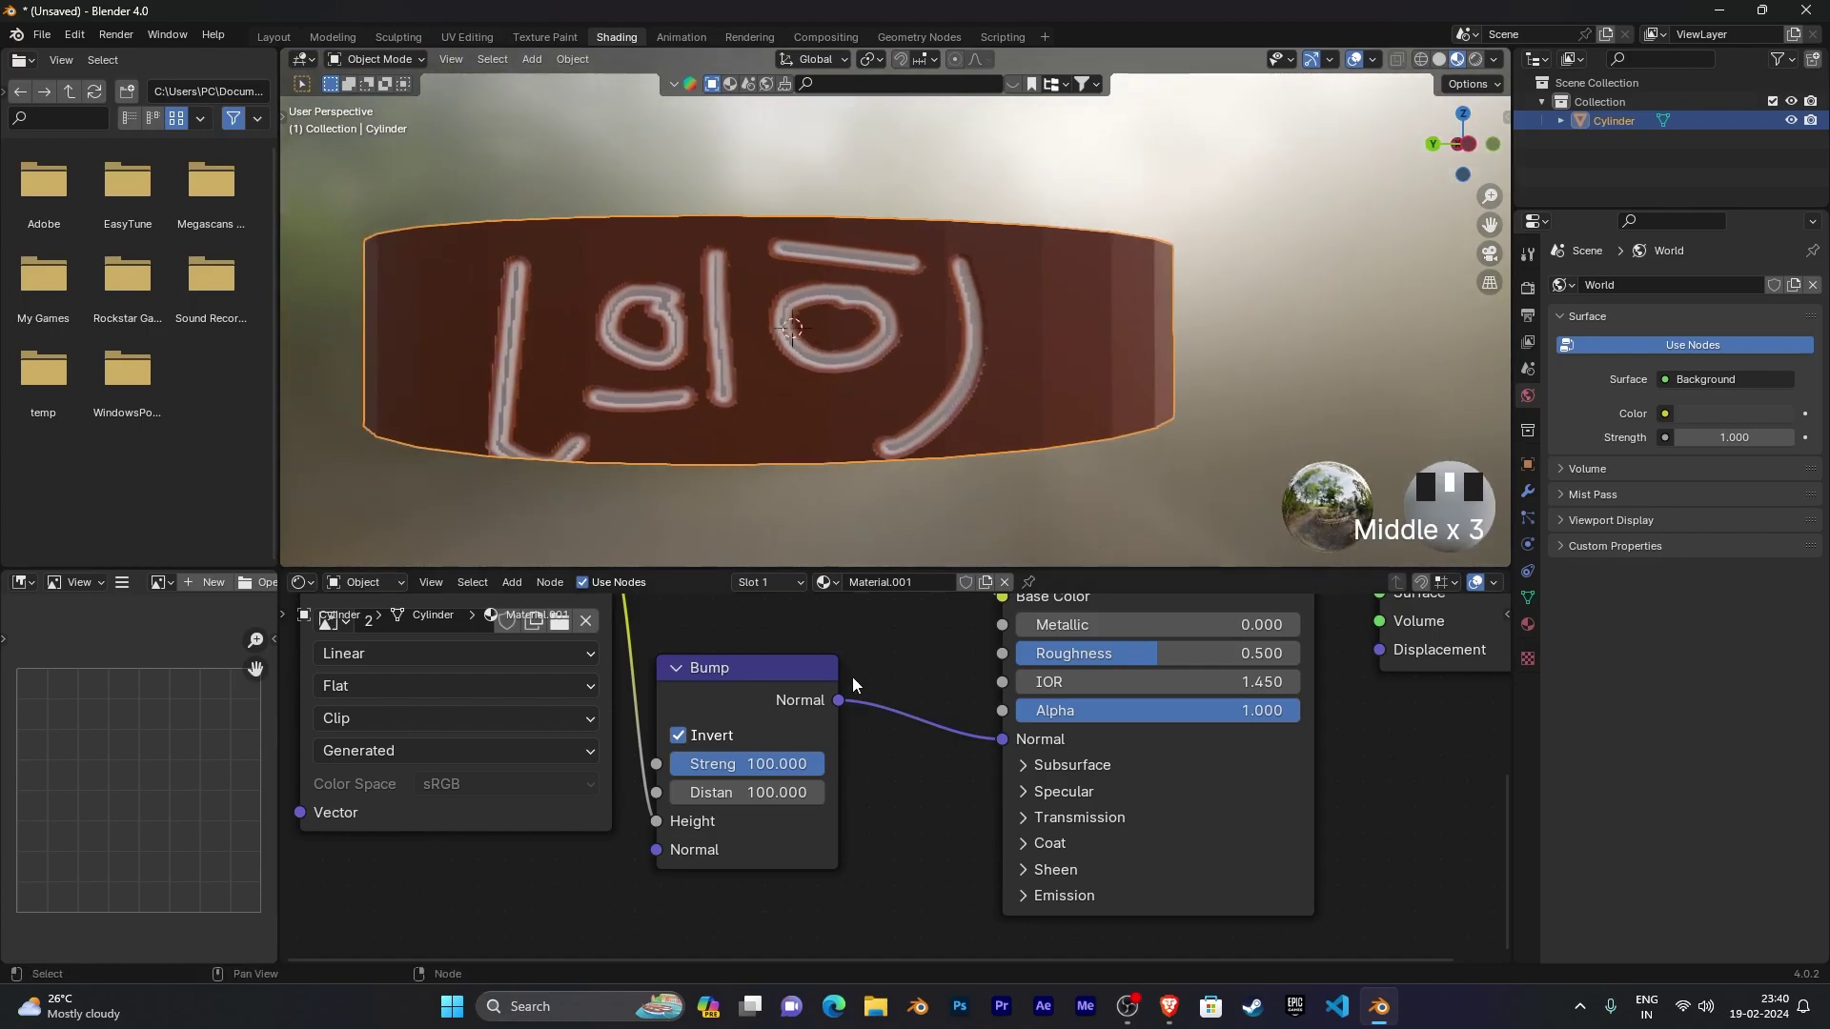
Step: Set the Bump node's Strength to 1 and its Distance to 0.01
{"action": "left_click", "coordinate": [740, 764]}
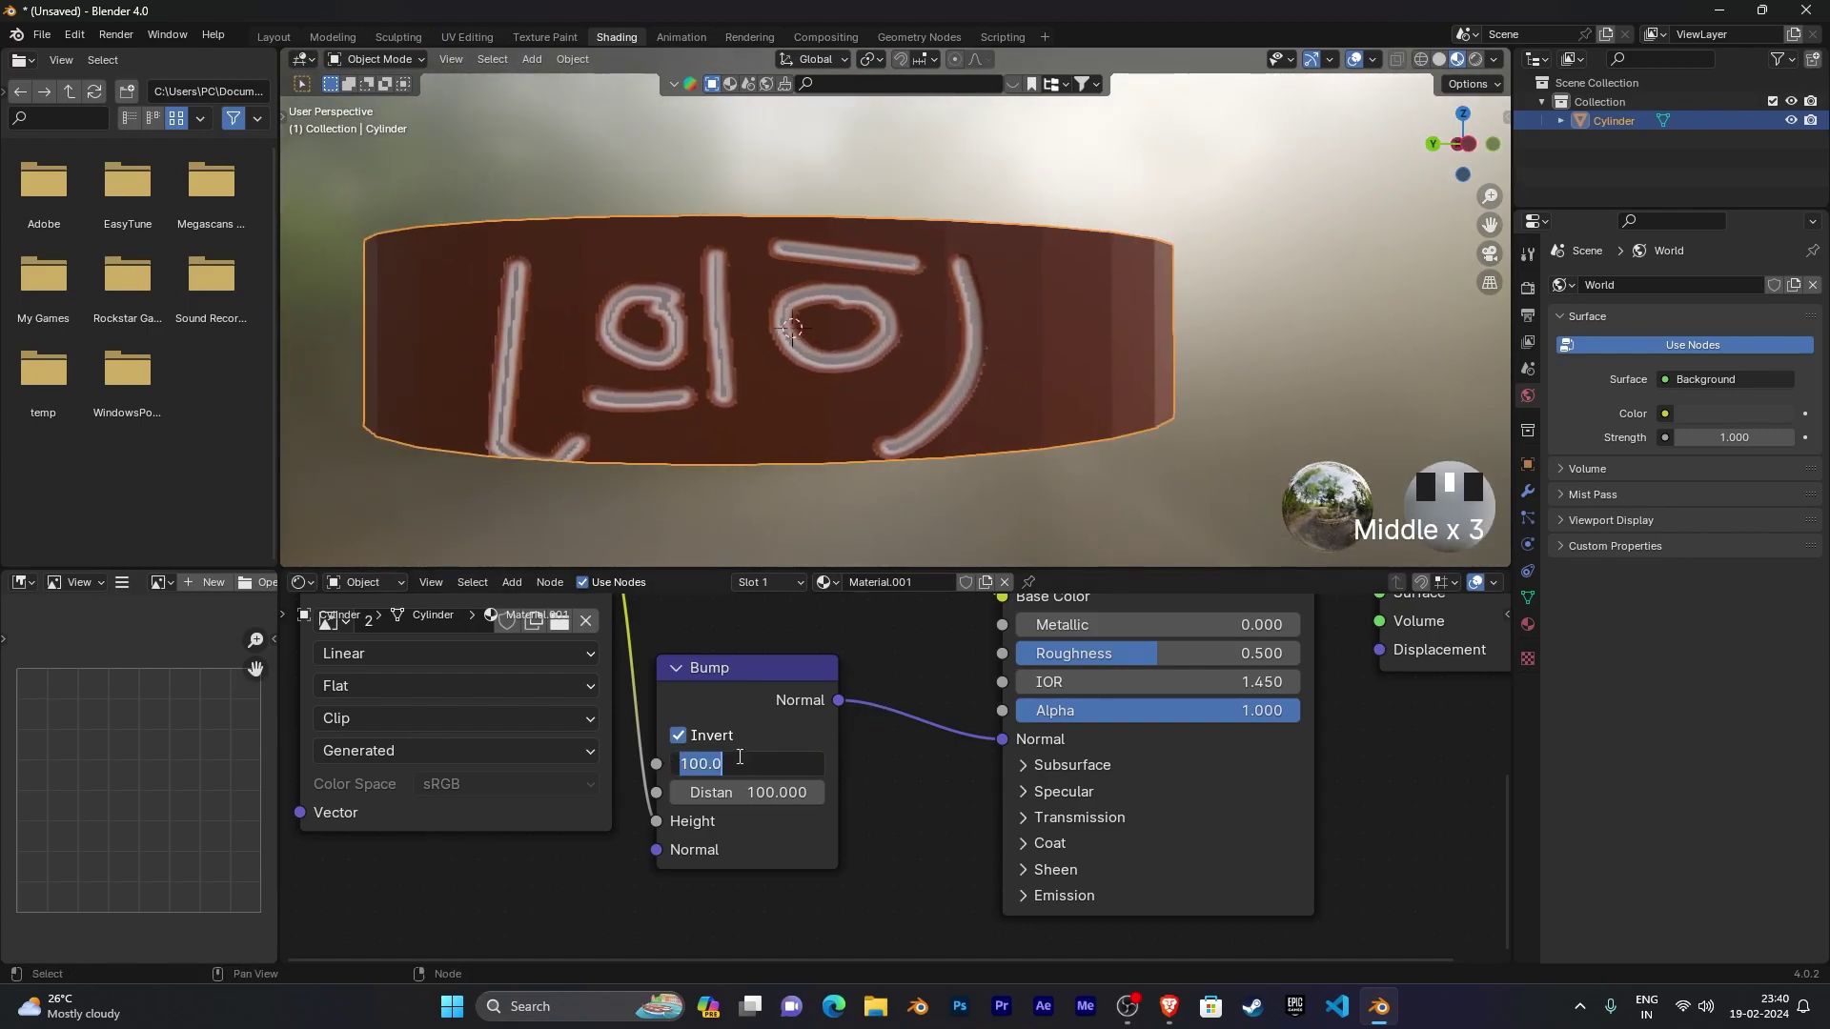
{"action": "type", "text": "1"}
{"action": "key", "text": "Return"}
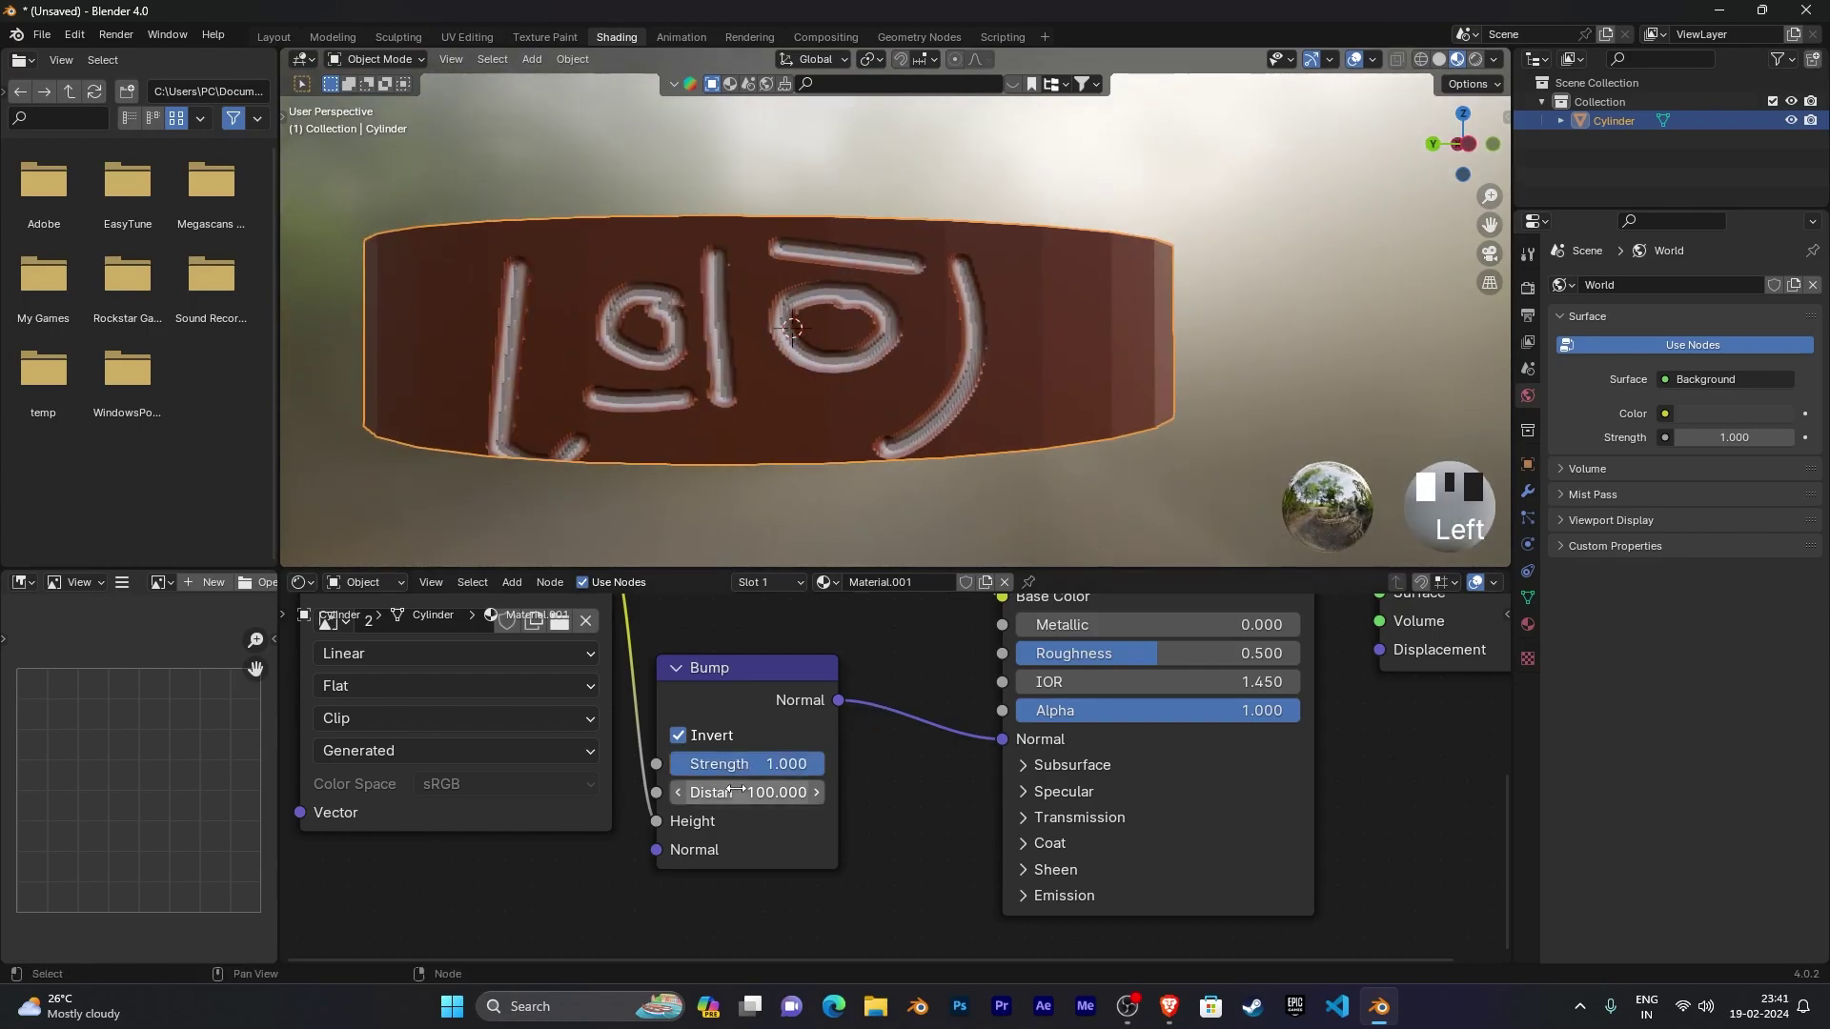
{"action": "left_click", "coordinate": [738, 791]}
{"action": "type", "text": ".01"}
{"action": "left_click", "coordinate": [734, 792]}
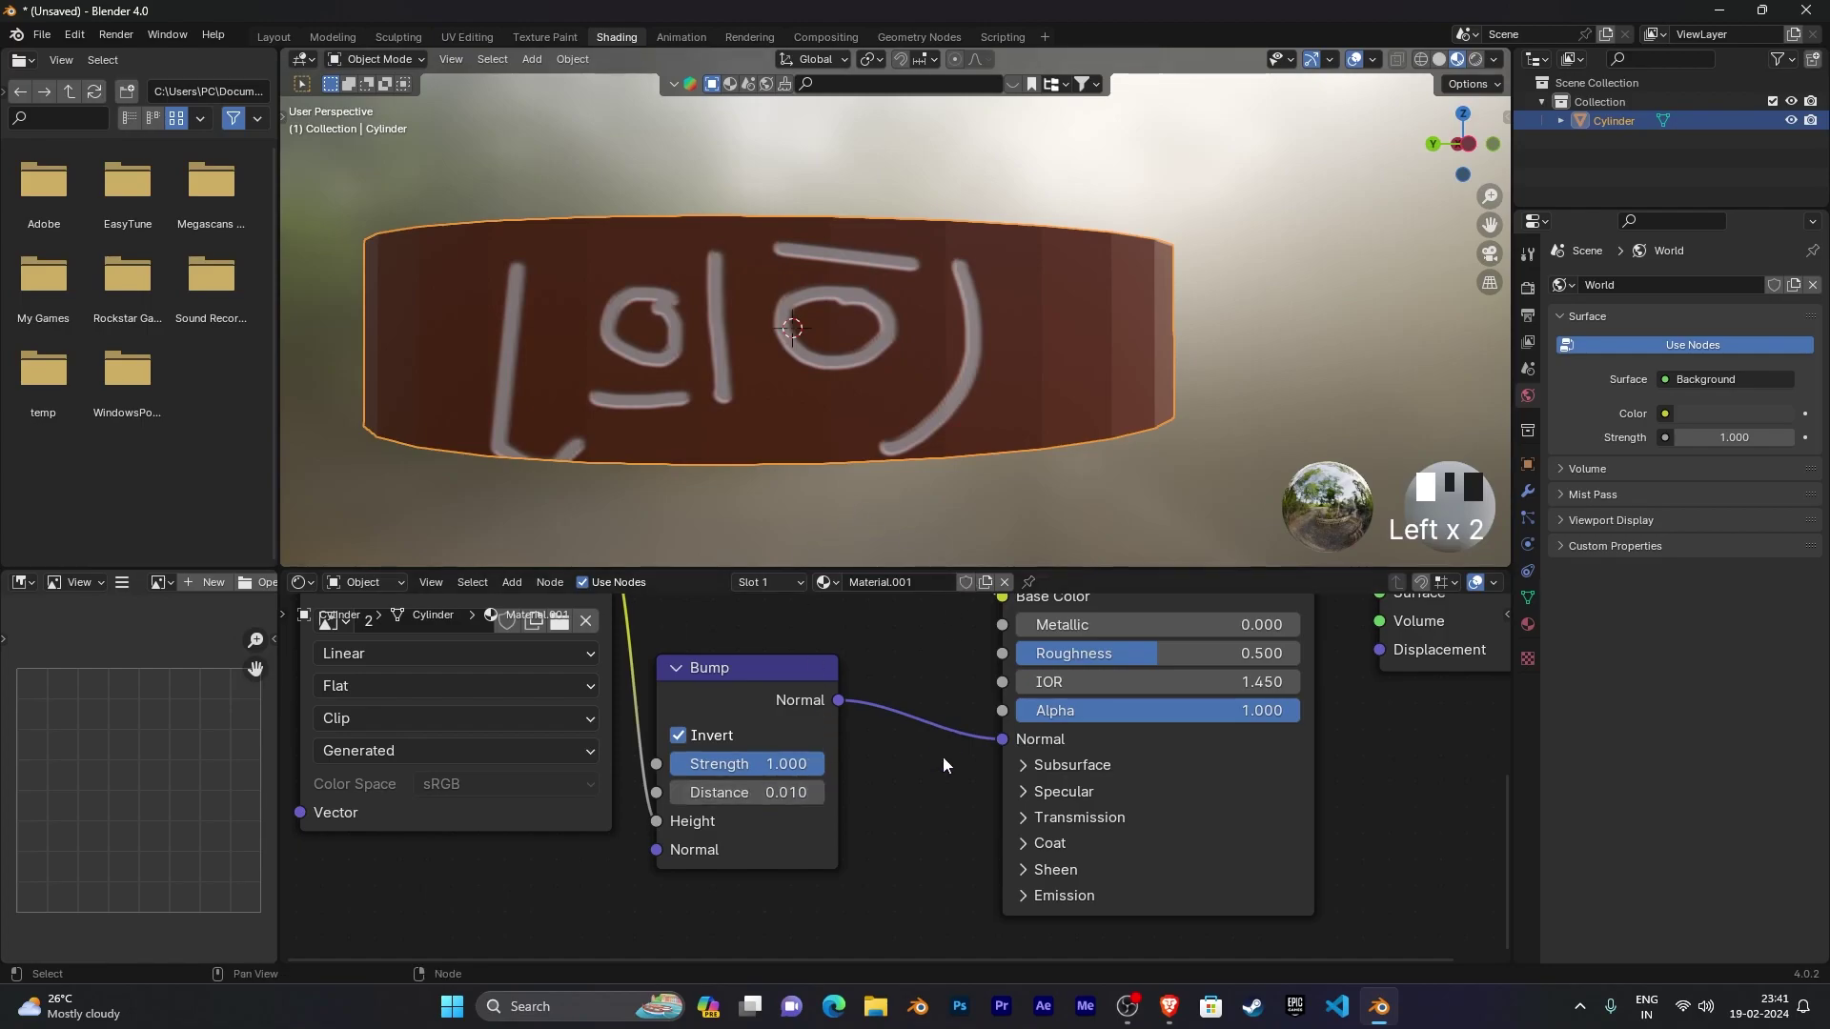
Step: Expand the Principled BSDF's Emission settings and connect the image texture's Color to the Emission Color
{"action": "scroll", "coordinate": [944, 798], "scroll_direction": "down", "scroll_amount": 3}
{"action": "middle_click_drag", "start_coordinate": [944, 797], "coordinate": [910, 768]}
{"action": "scroll", "coordinate": [907, 764], "scroll_direction": "down", "scroll_amount": 1}
{"action": "left_click", "coordinate": [657, 619]}
{"action": "scroll", "coordinate": [921, 751], "scroll_direction": "down", "scroll_amount": 1}
{"action": "middle_click_drag", "start_coordinate": [920, 751], "coordinate": [857, 721]}
{"action": "left_click", "coordinate": [901, 785]}
{"action": "left_click", "coordinate": [901, 786]}
{"action": "middle_click_drag", "start_coordinate": [999, 841], "coordinate": [1151, 857]}
{"action": "left_click", "coordinate": [842, 664]}
{"action": "left_click_drag", "start_coordinate": [845, 664], "coordinate": [1041, 849]}
{"action": "middle_click_drag", "start_coordinate": [1158, 902], "coordinate": [996, 832]}
Step: Duplicate the Mix node and insert the copy into the link between the image texture and the Emission Color
{"action": "scroll", "coordinate": [1033, 789], "scroll_direction": "up", "scroll_amount": 1}
{"action": "middle_click_drag", "start_coordinate": [910, 748], "coordinate": [858, 938]}
{"action": "left_click", "coordinate": [818, 621]}
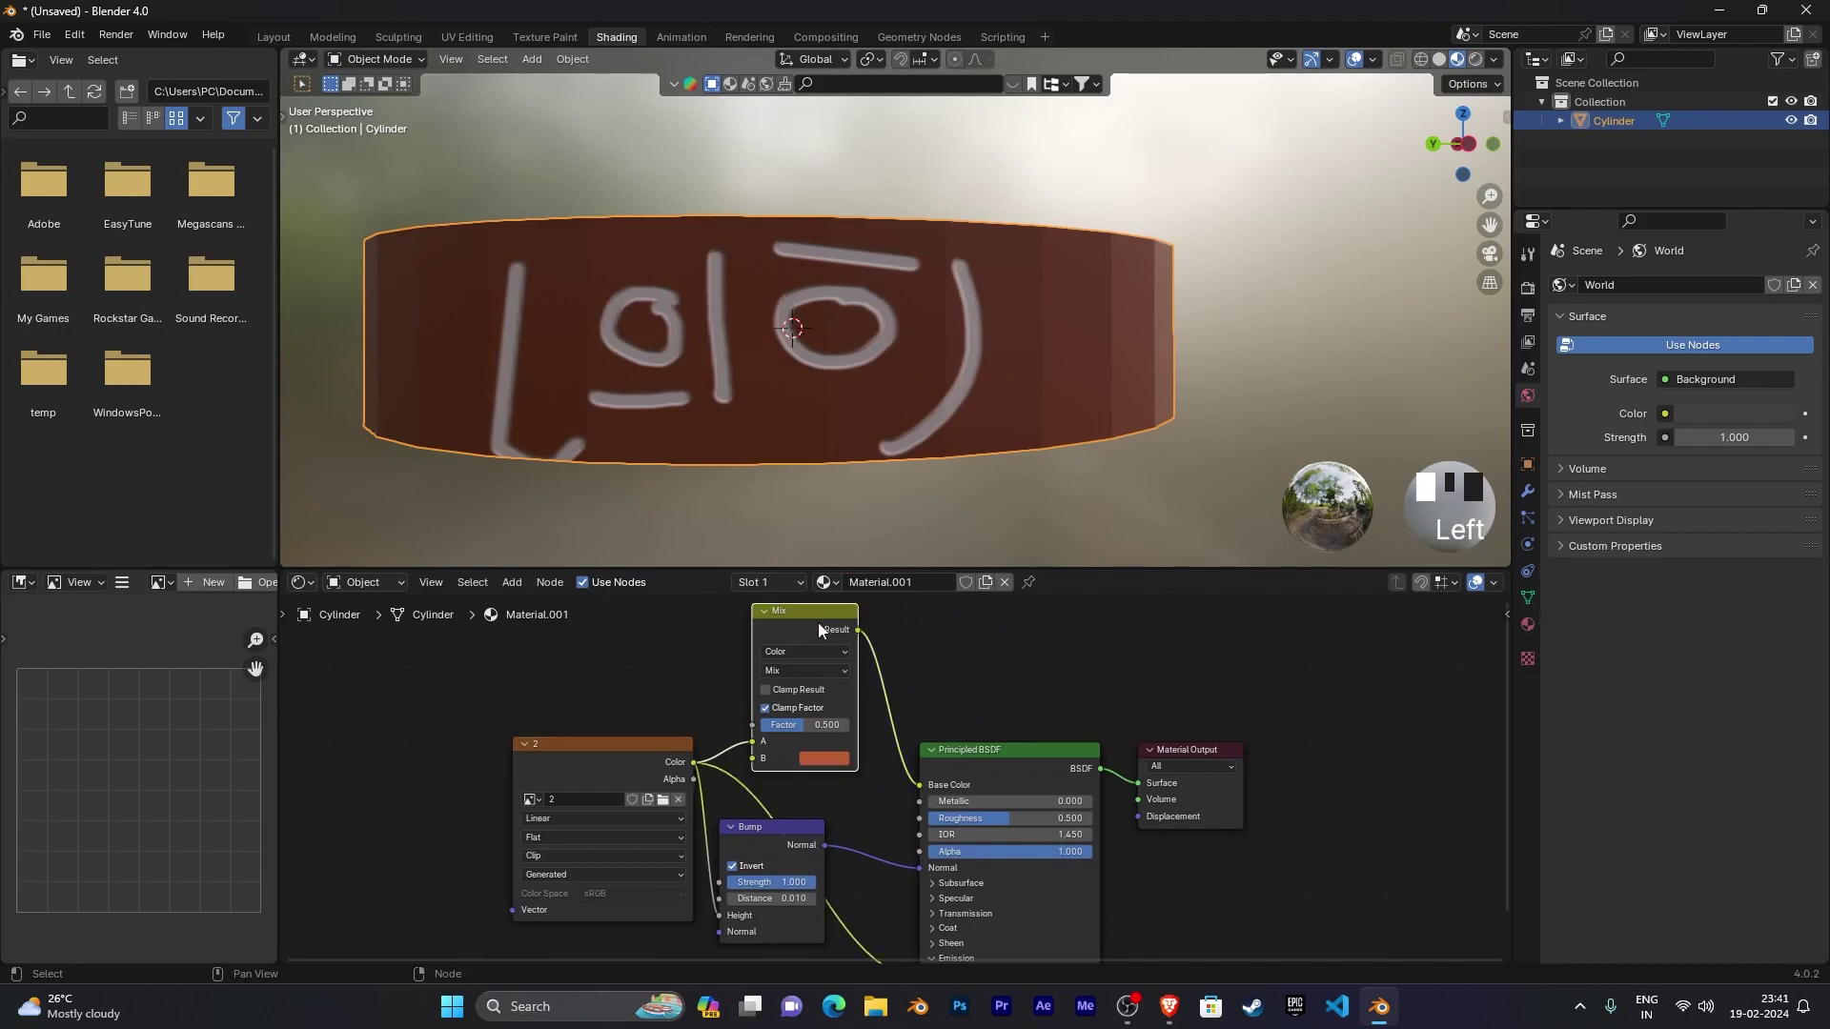
{"action": "key", "text": "shift+d"}
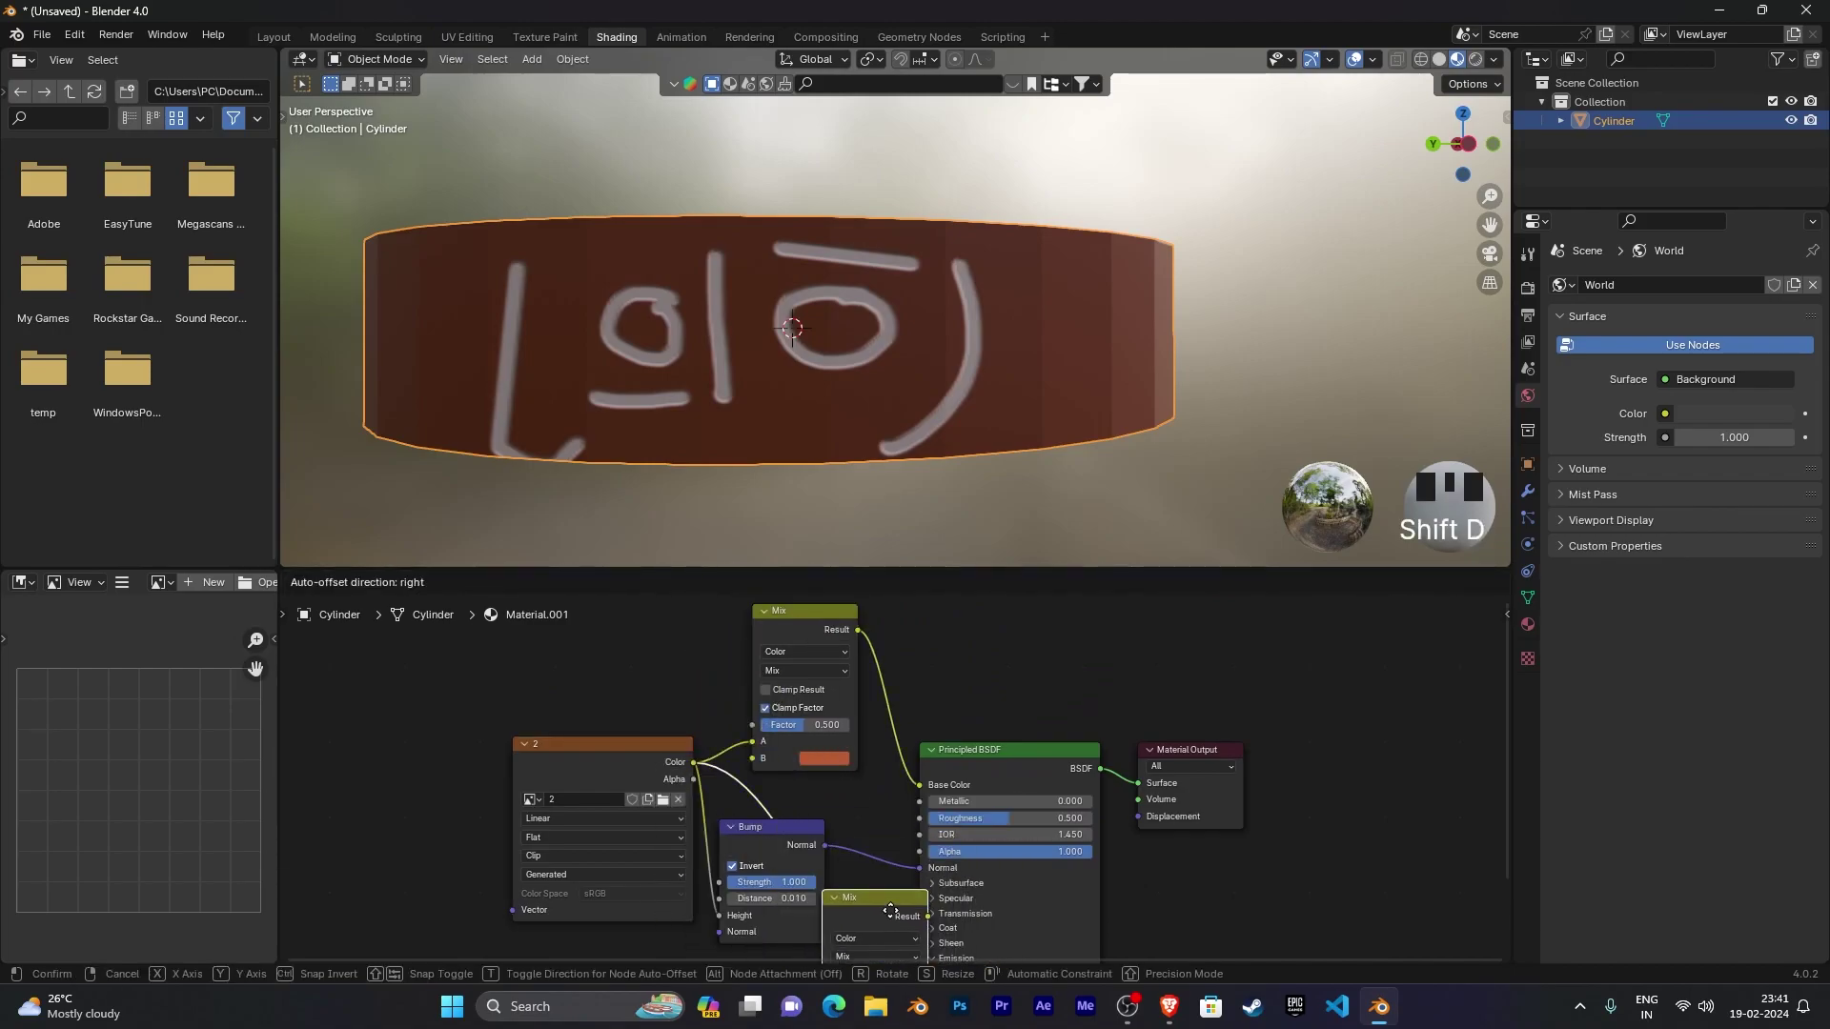
{"action": "left_click", "coordinate": [819, 876]}
{"action": "scroll", "coordinate": [1227, 635], "scroll_direction": "up", "scroll_amount": 4}
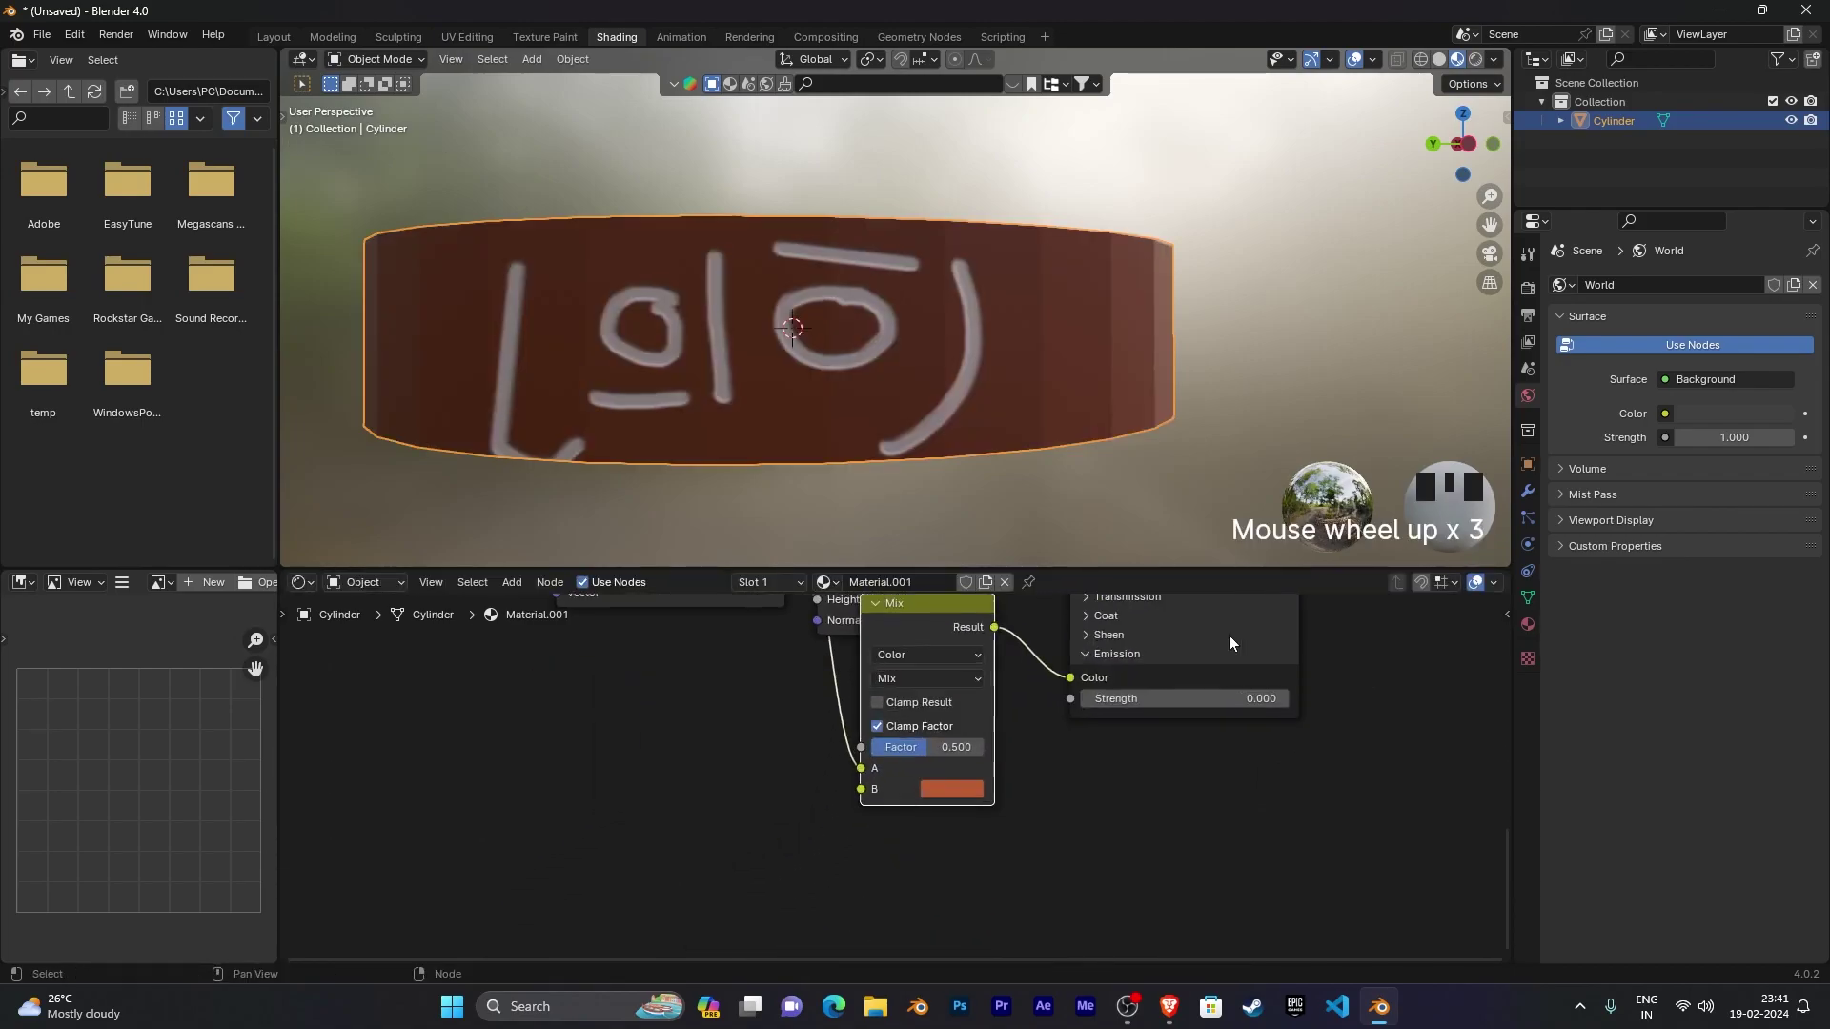
Step: Set the Principled BSDF's Emission Strength to 10
{"action": "middle_click_drag", "start_coordinate": [1066, 874], "coordinate": [1089, 839]}
{"action": "scroll", "coordinate": [1089, 839], "scroll_direction": "up", "scroll_amount": 2}
{"action": "middle_click_drag", "start_coordinate": [994, 846], "coordinate": [940, 888]}
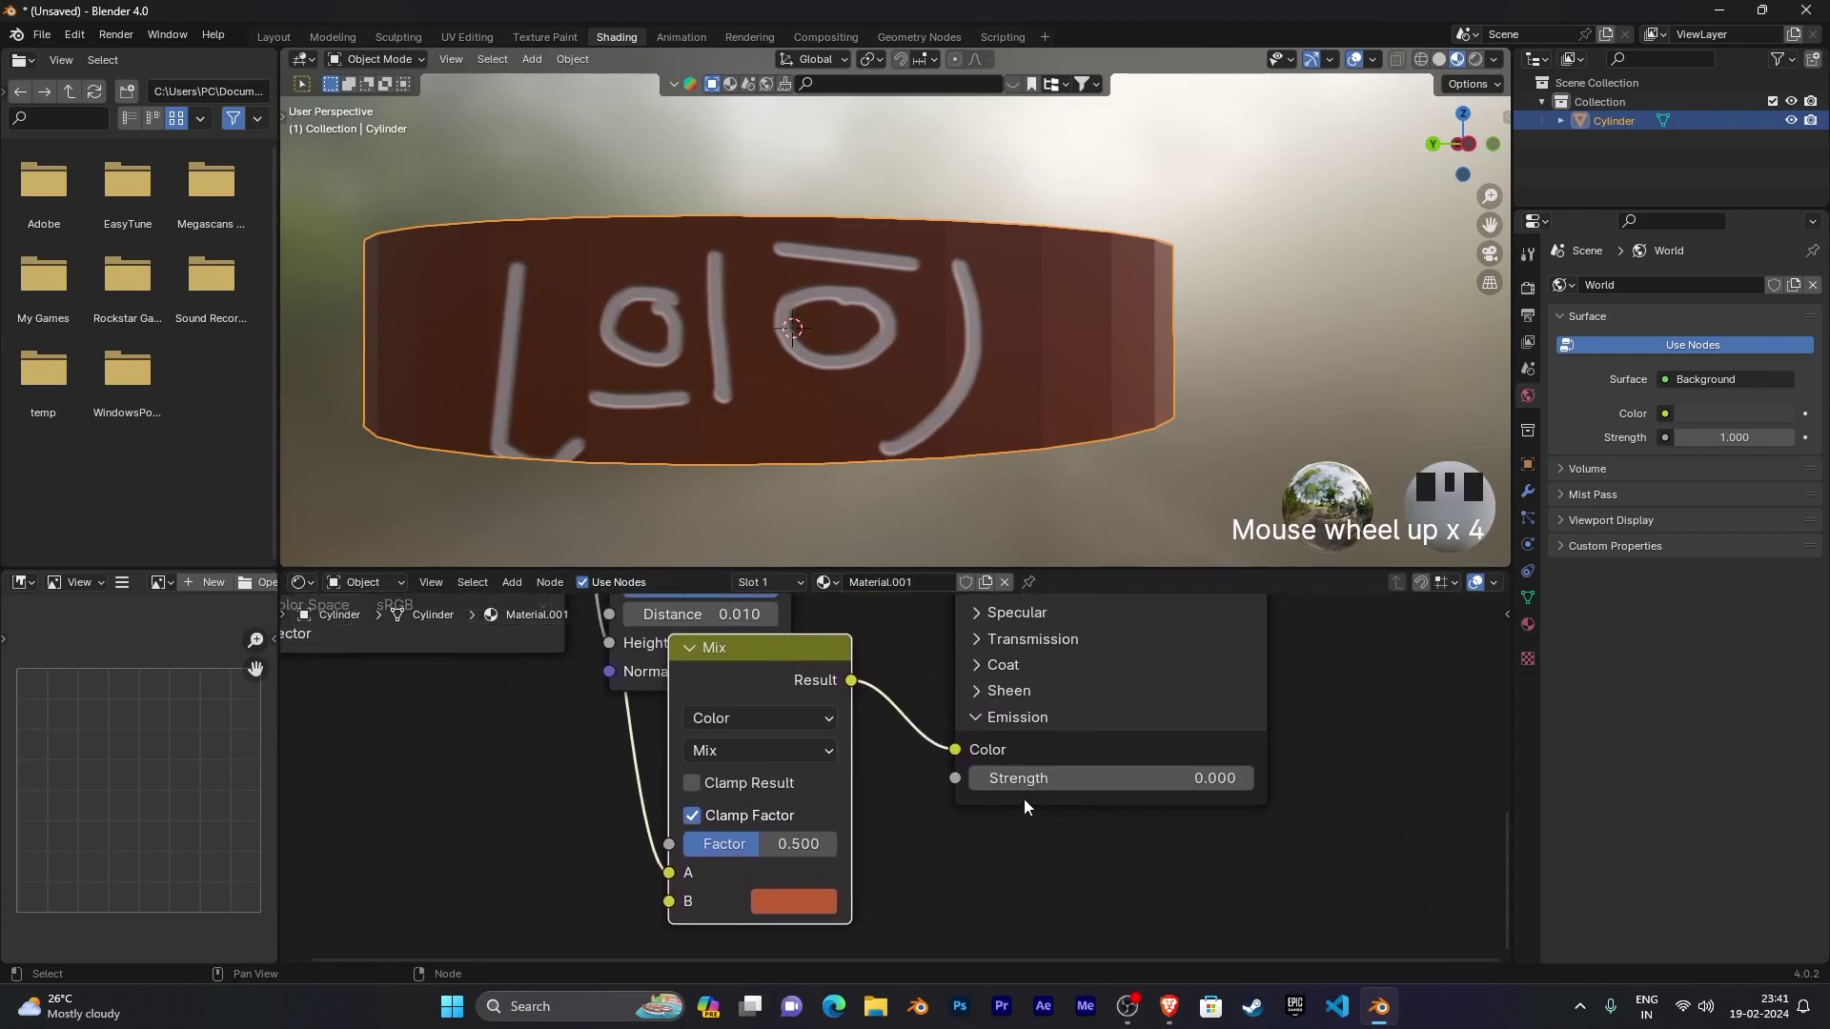
{"action": "left_click", "coordinate": [1038, 778]}
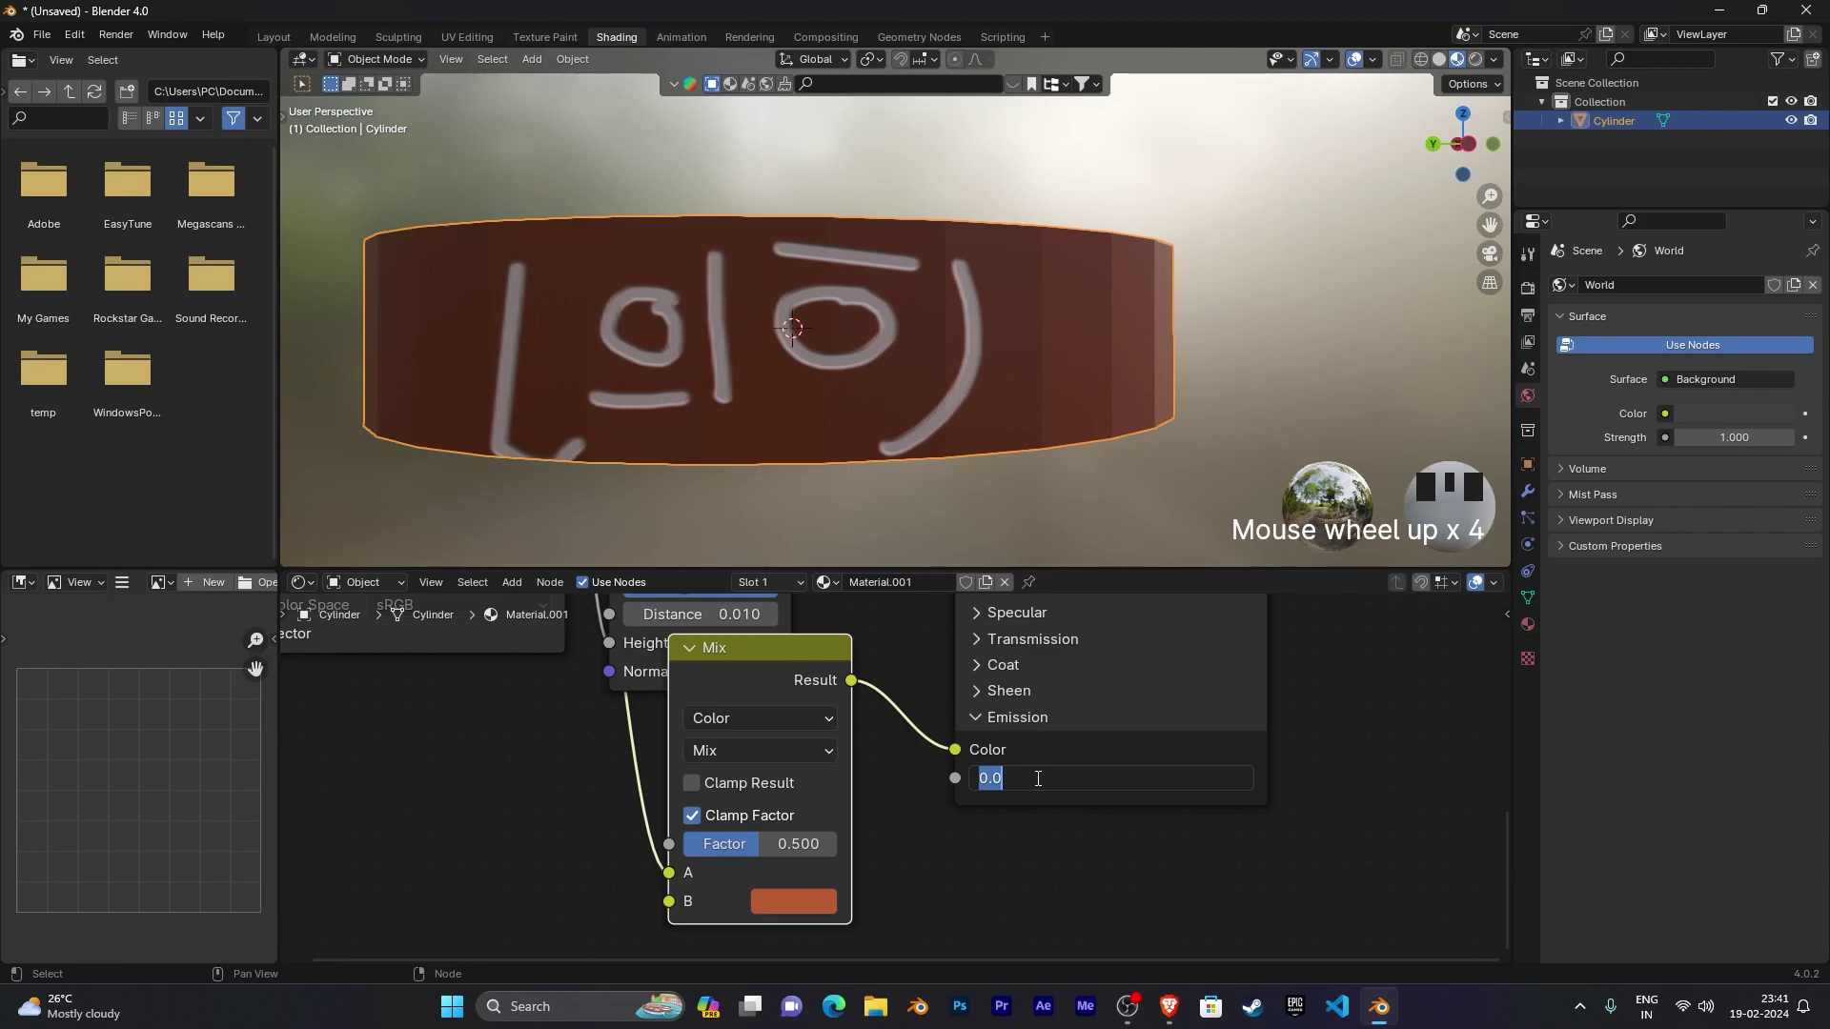
{"action": "type", "text": "10"}
{"action": "key", "text": "Return"}
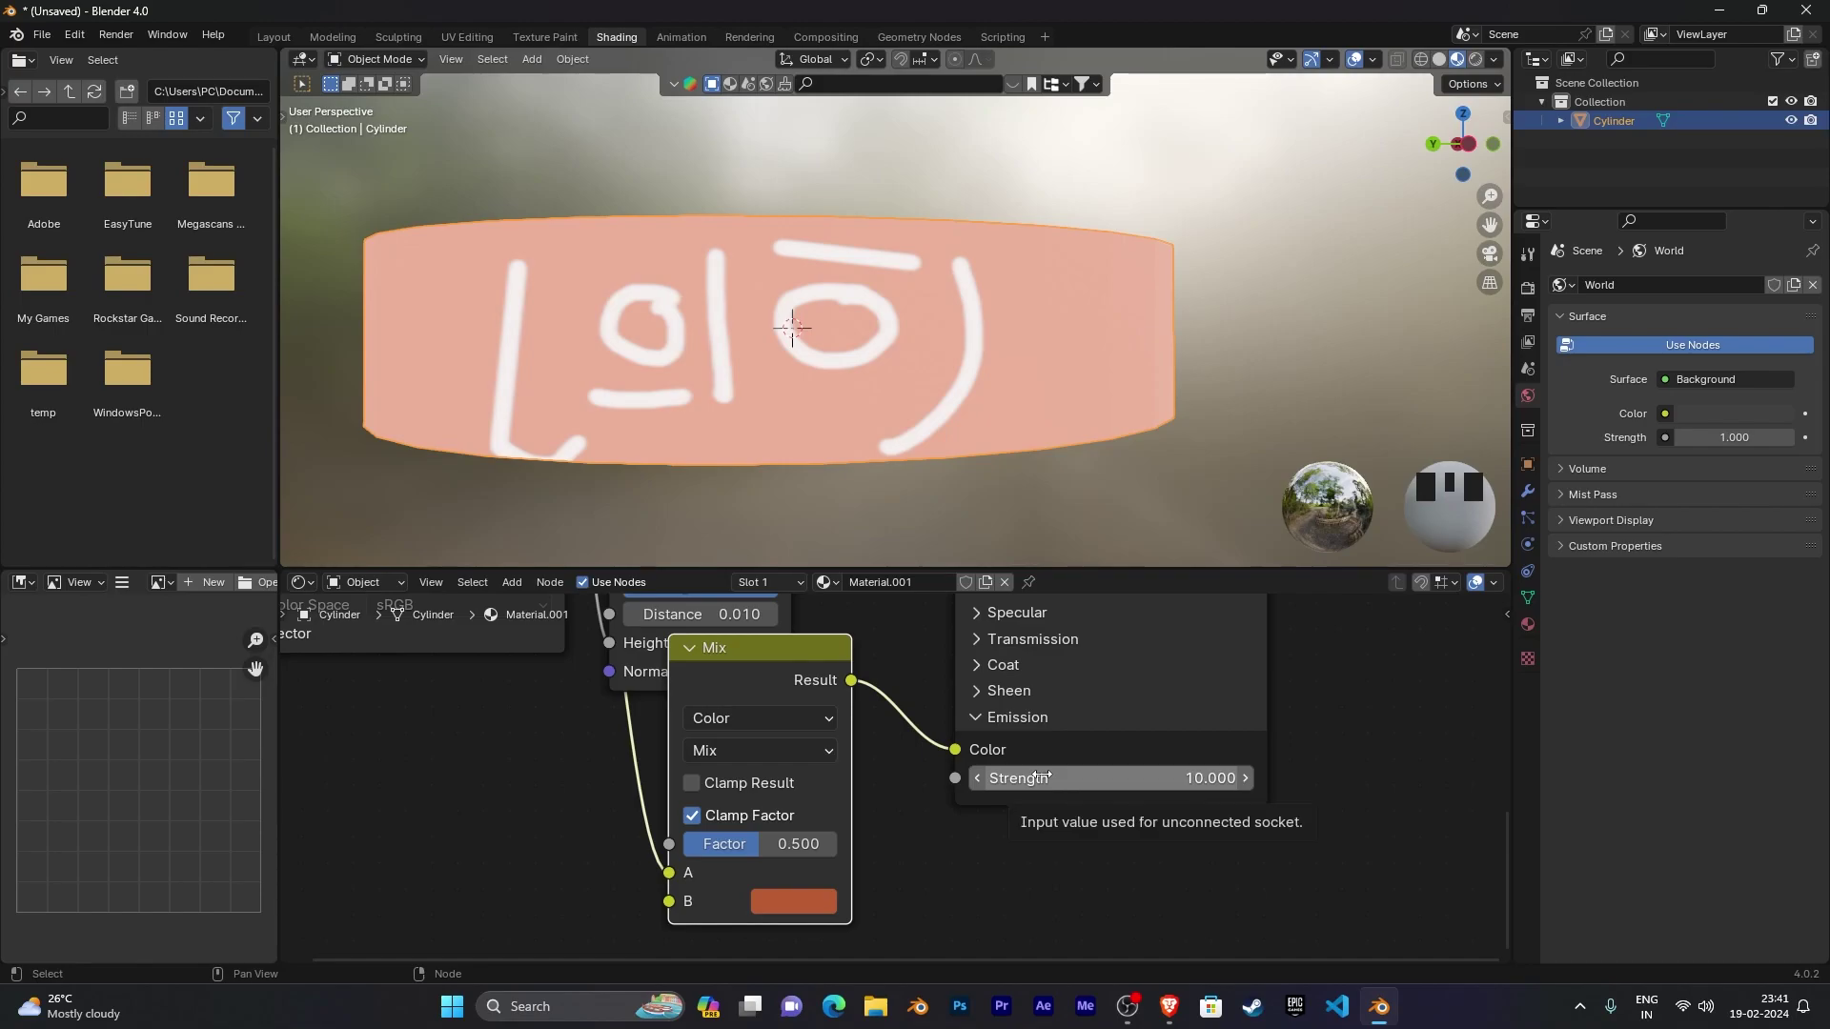
Step: Change the blending mode of the Mix node feeding the Emission Color to Multiply
{"action": "scroll", "coordinate": [906, 295], "scroll_direction": "down", "scroll_amount": 3}
{"action": "middle_click_drag", "start_coordinate": [906, 295], "coordinate": [1002, 233]}
{"action": "scroll", "coordinate": [1027, 244], "scroll_direction": "up", "scroll_amount": 3}
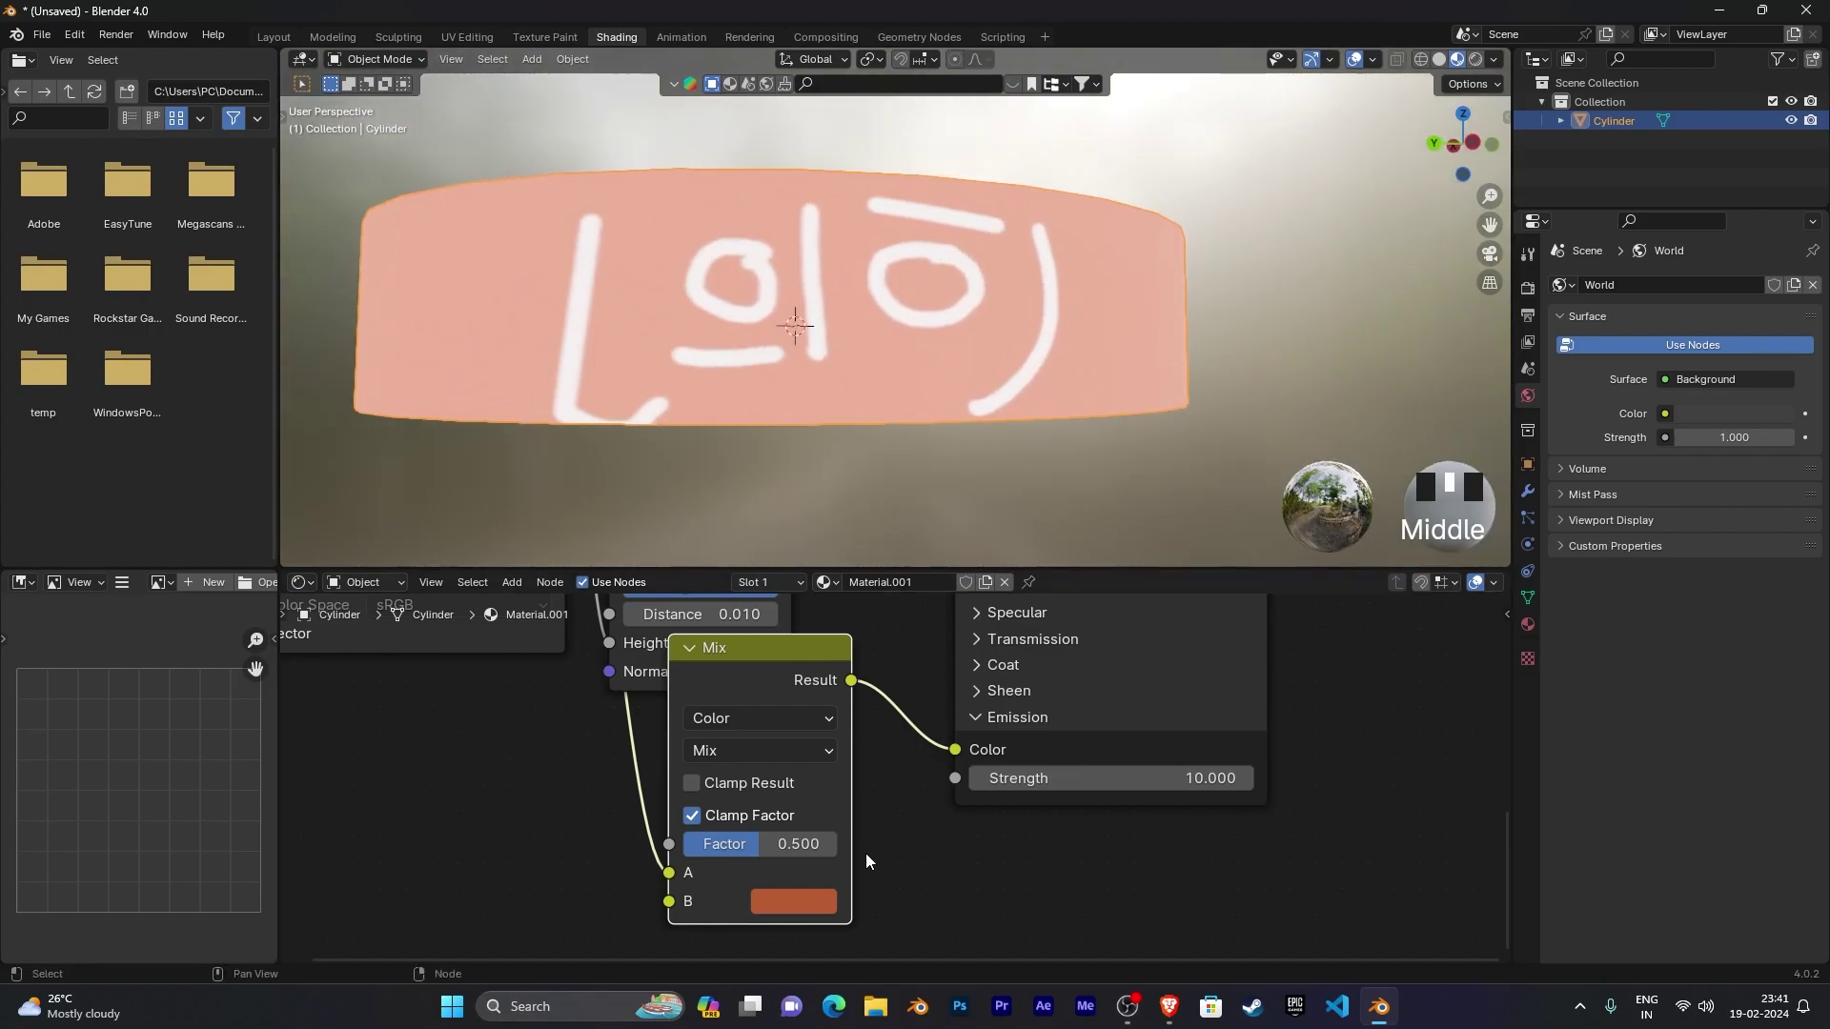
{"action": "left_click", "coordinate": [805, 750]}
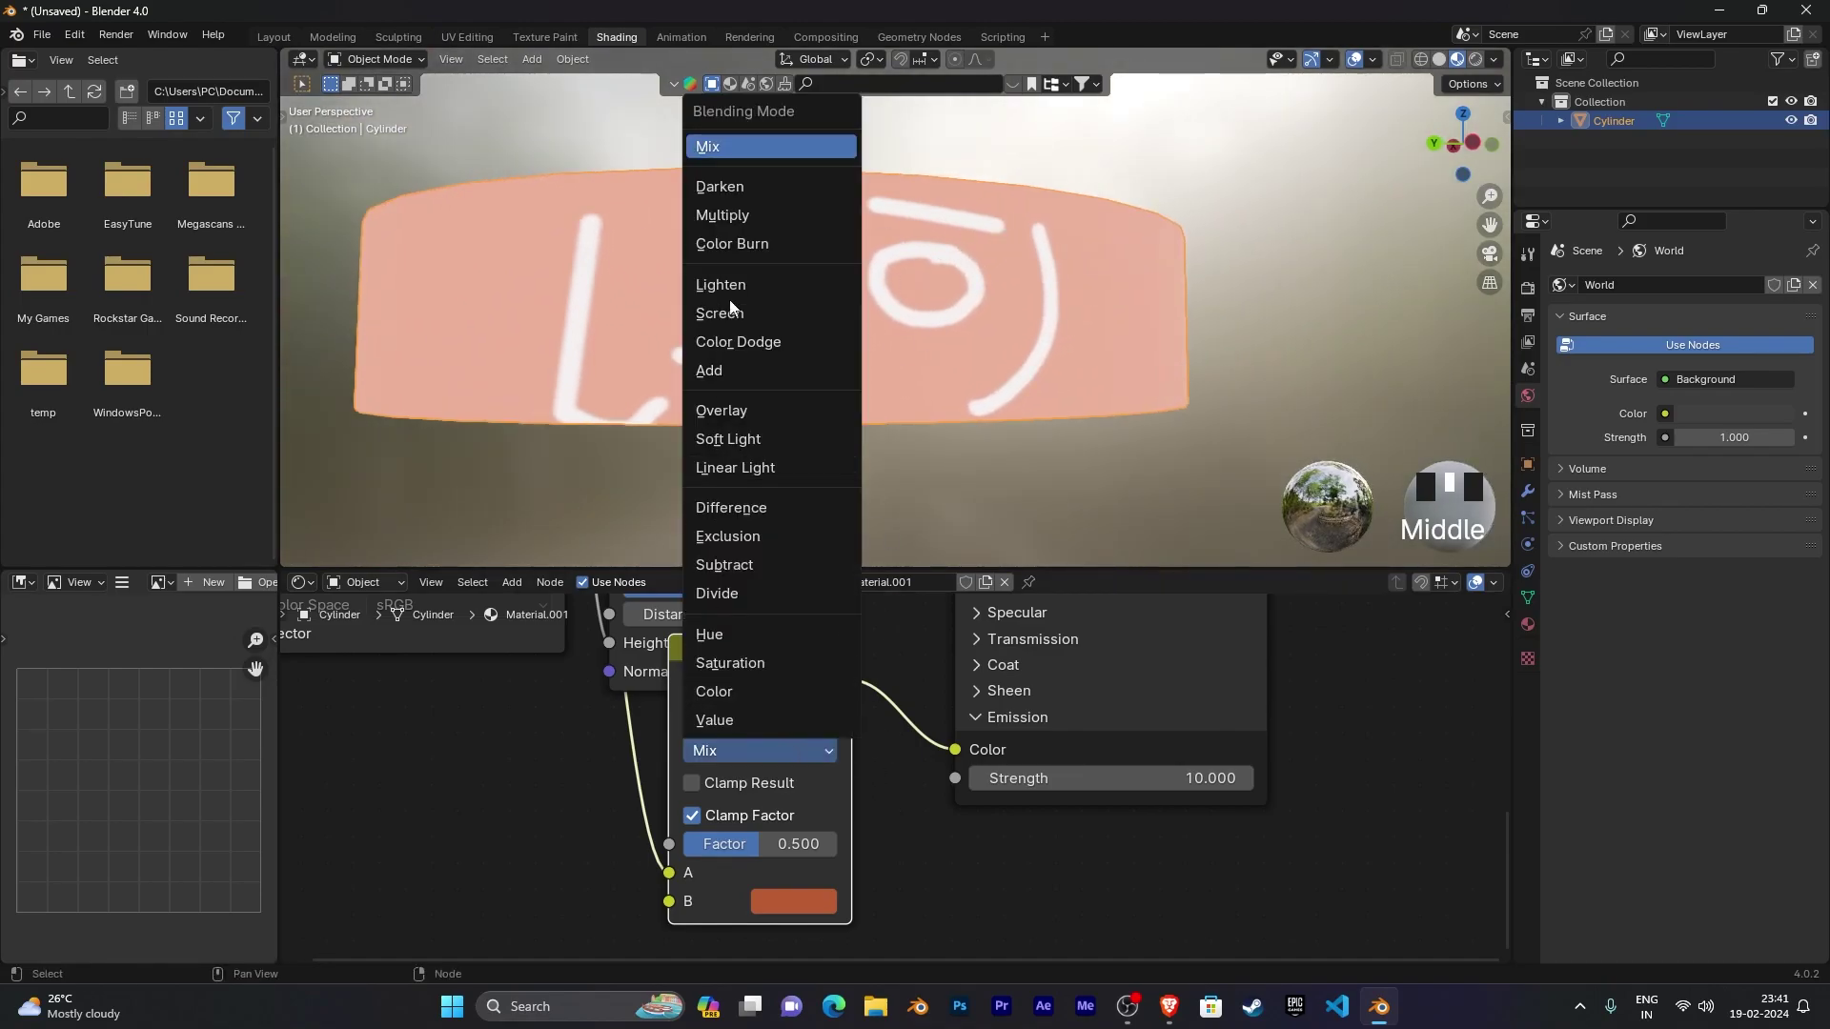
{"action": "left_click", "coordinate": [735, 215]}
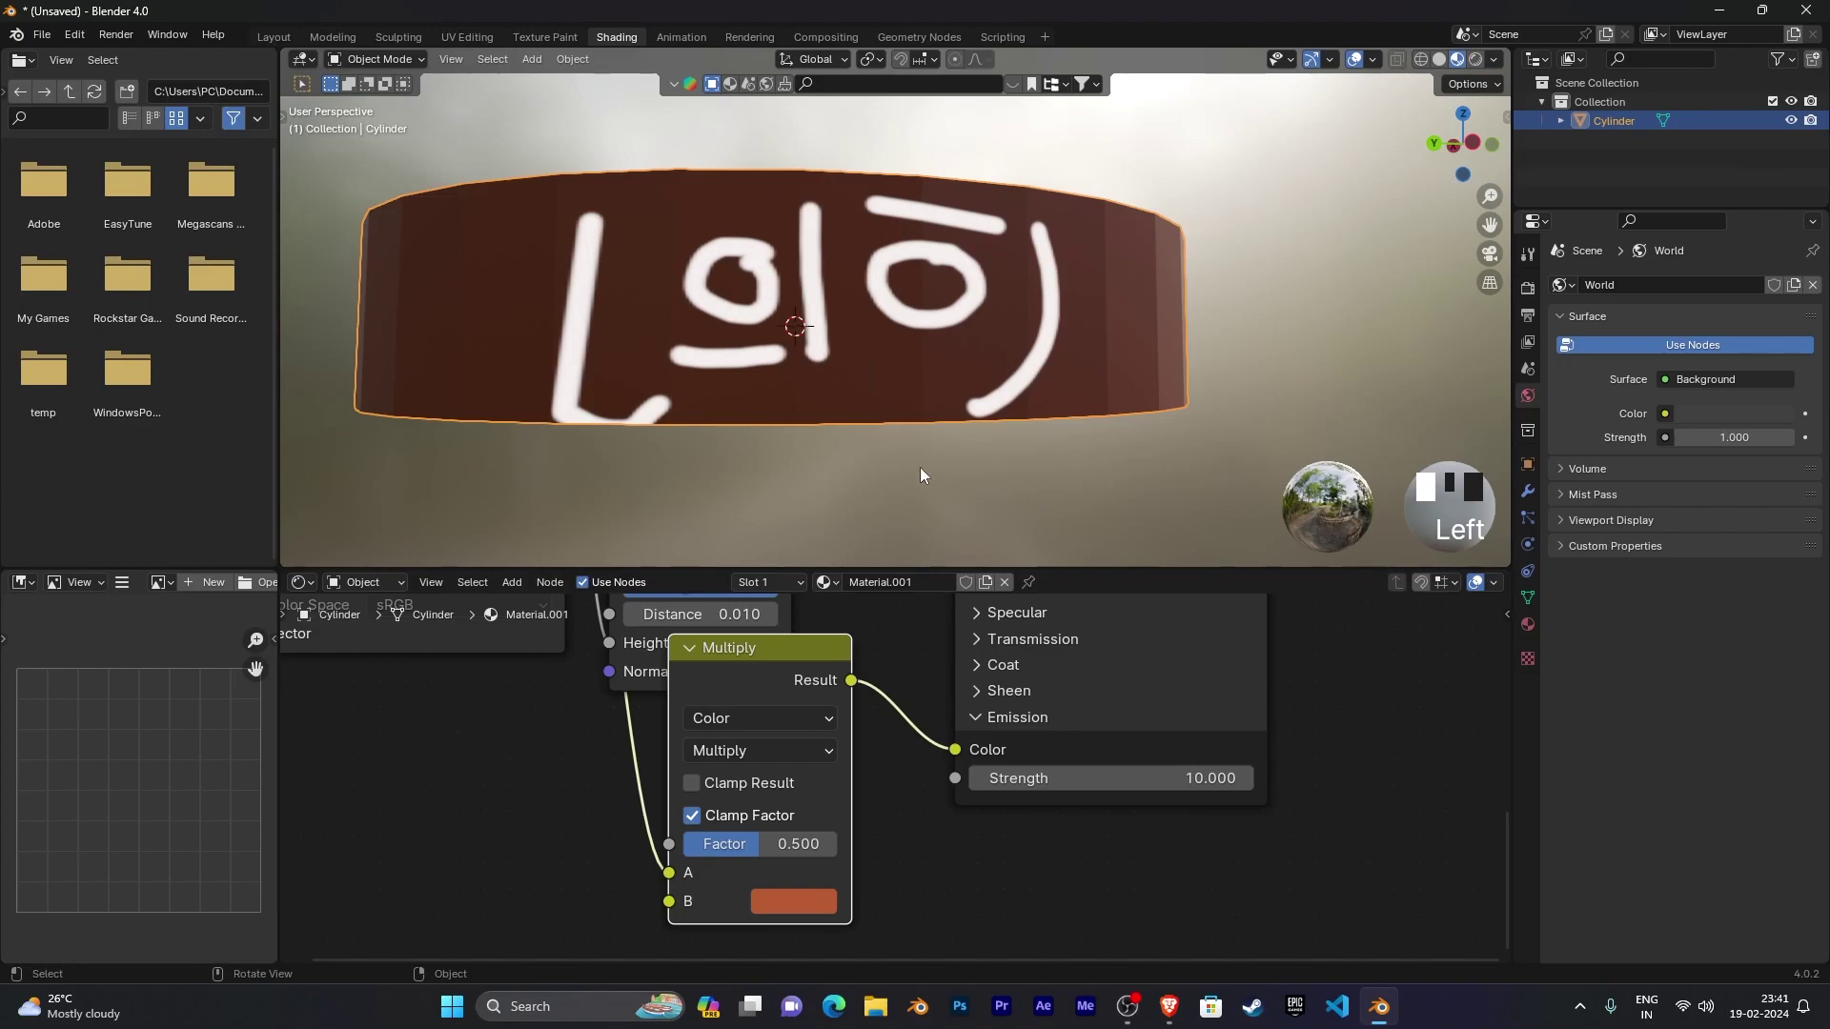
Step: Inspect the glowing symbols on the cylinder and set the Emission Strength to 10.1
{"action": "mouse_move", "coordinate": [984, 411]}
{"action": "middle_mouse_down"}
{"action": "mouse_move", "coordinate": [793, 443]}
{"action": "mouse_move", "coordinate": [953, 425]}
{"action": "middle_mouse_up"}
{"action": "scroll", "coordinate": [923, 431], "scroll_direction": "up", "scroll_amount": 5}
{"action": "scroll", "coordinate": [953, 425], "scroll_direction": "down", "scroll_amount": 5}
{"action": "middle_click_drag", "start_coordinate": [953, 425], "coordinate": [987, 429]}
{"action": "mouse_move", "coordinate": [1160, 777]}
{"action": "left_mouse_down"}
{"action": "mouse_move", "coordinate": [1066, 778]}
{"action": "mouse_move", "coordinate": [1162, 776]}
{"action": "left_mouse_up"}
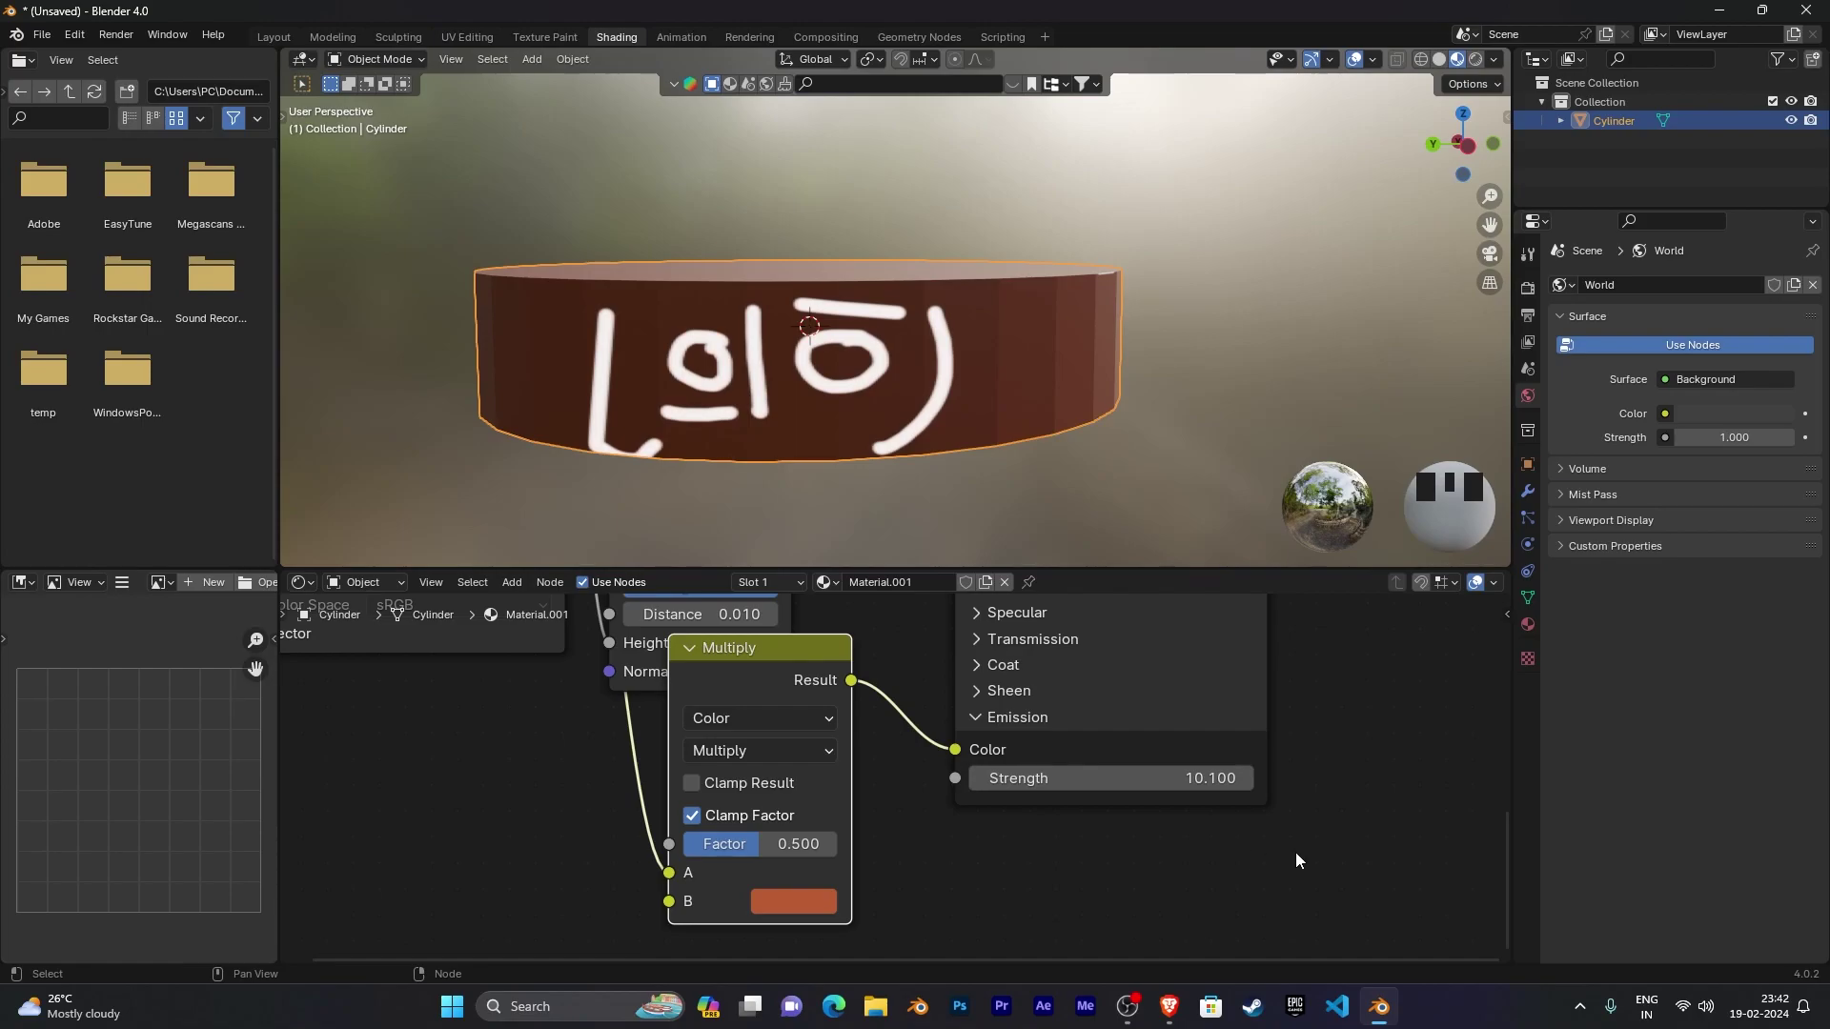
{"action": "mouse_move", "coordinate": [952, 476]}
{"action": "middle_mouse_down"}
{"action": "mouse_move", "coordinate": [968, 413]}
{"action": "mouse_move", "coordinate": [969, 465]}
{"action": "middle_mouse_up"}
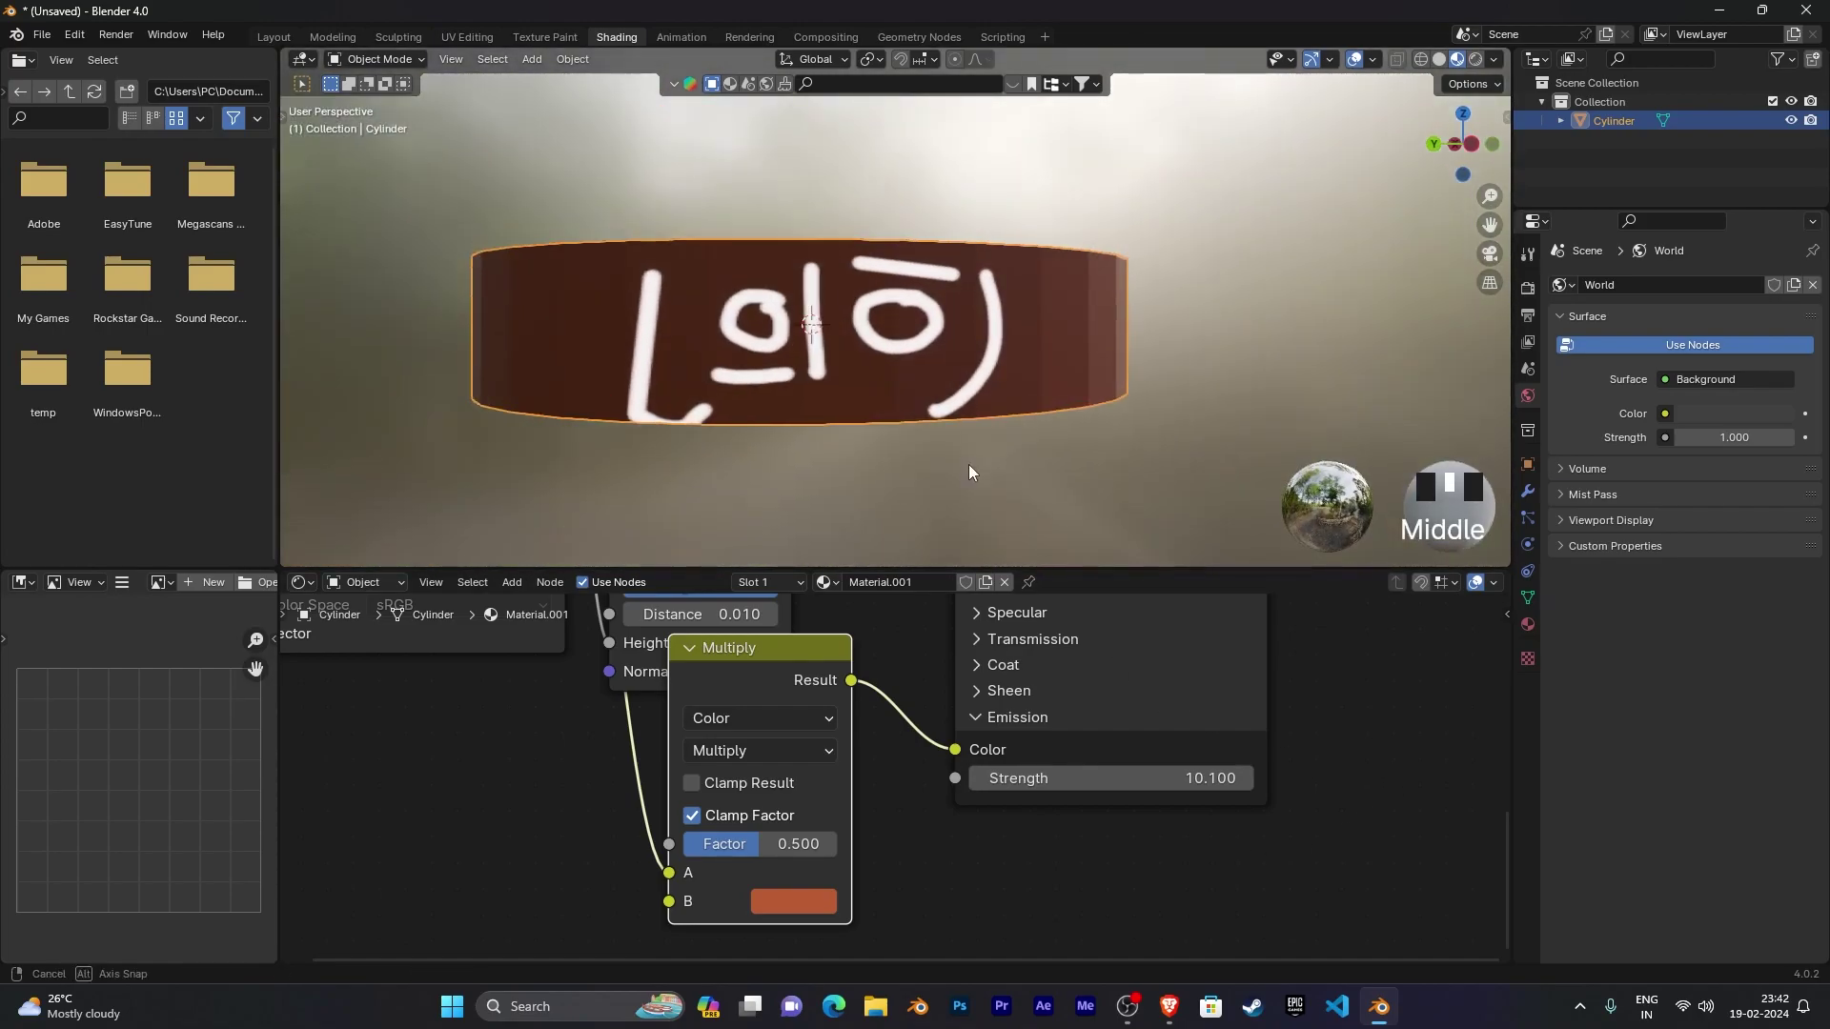
{"action": "middle_click_drag", "start_coordinate": [1096, 437], "coordinate": [1098, 419]}
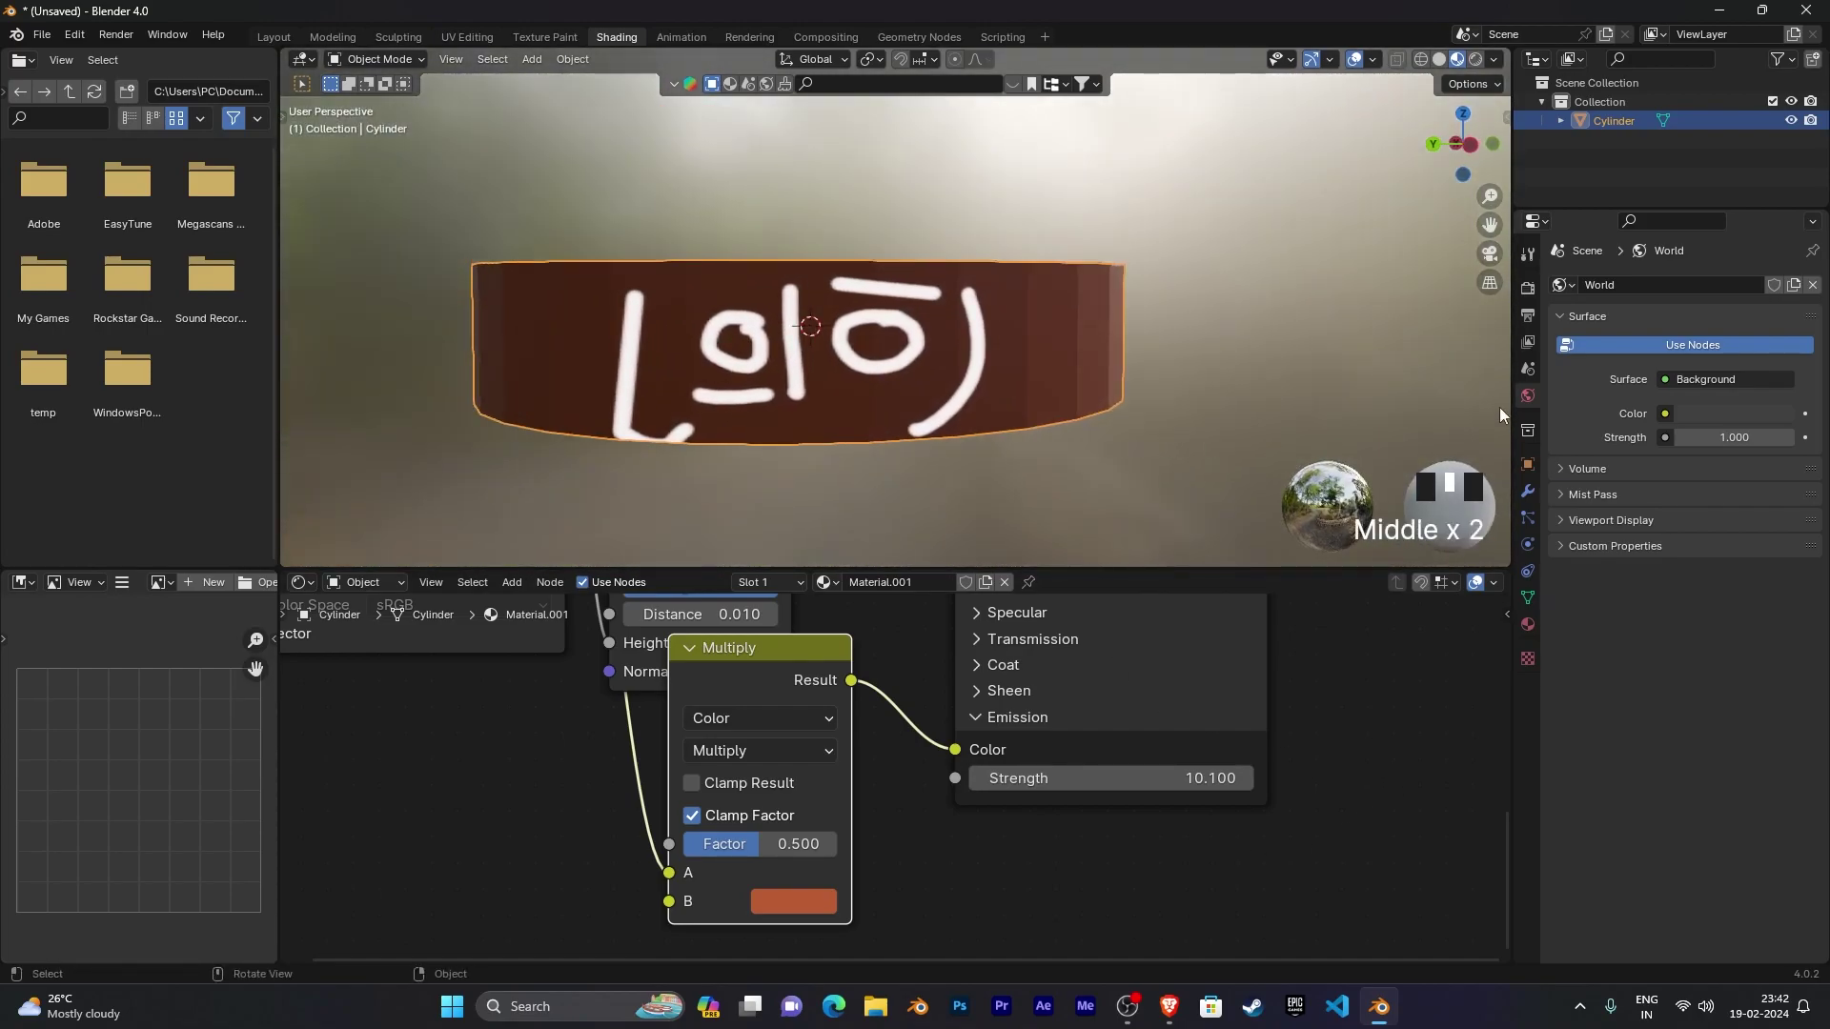
Step: Enable Ambient Occlusion, Bloom, Motion Blur and Screen Space Reflections for the EEVEE render
{"action": "left_click", "coordinate": [1527, 289]}
{"action": "left_click", "coordinate": [1527, 315]}
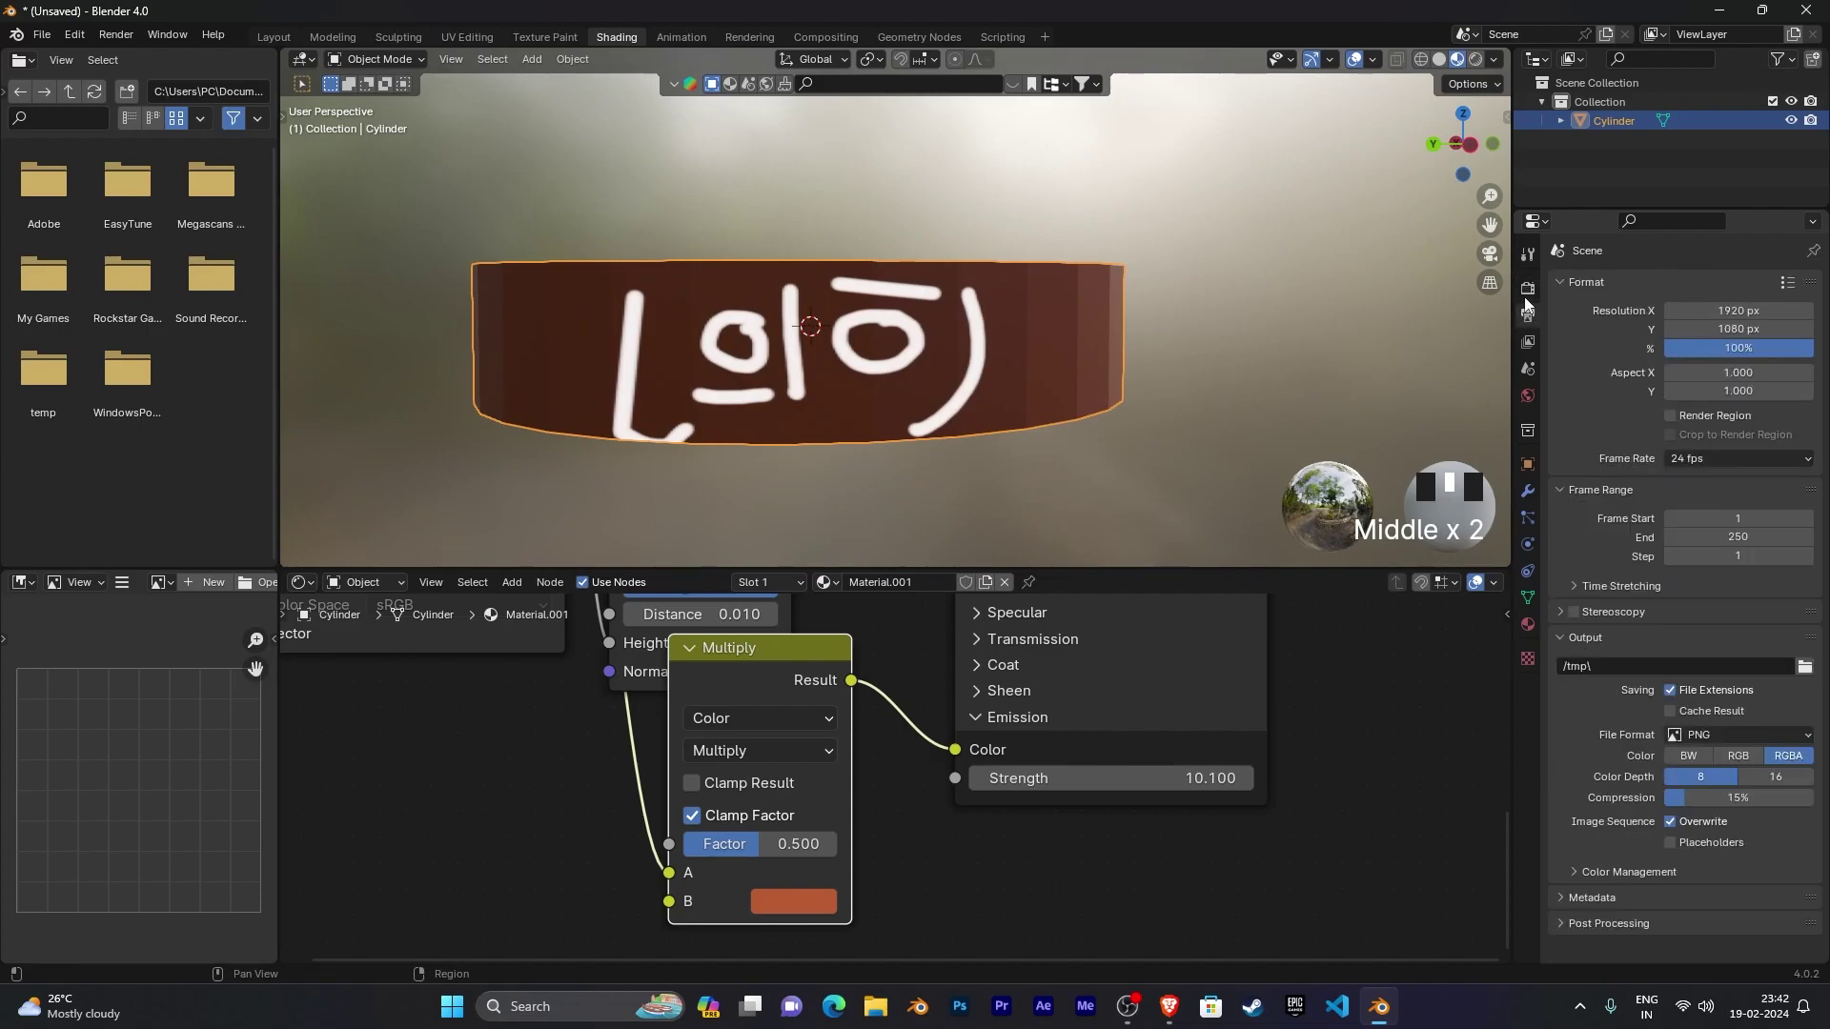
{"action": "left_click", "coordinate": [1527, 289]}
{"action": "left_click", "coordinate": [1573, 419]}
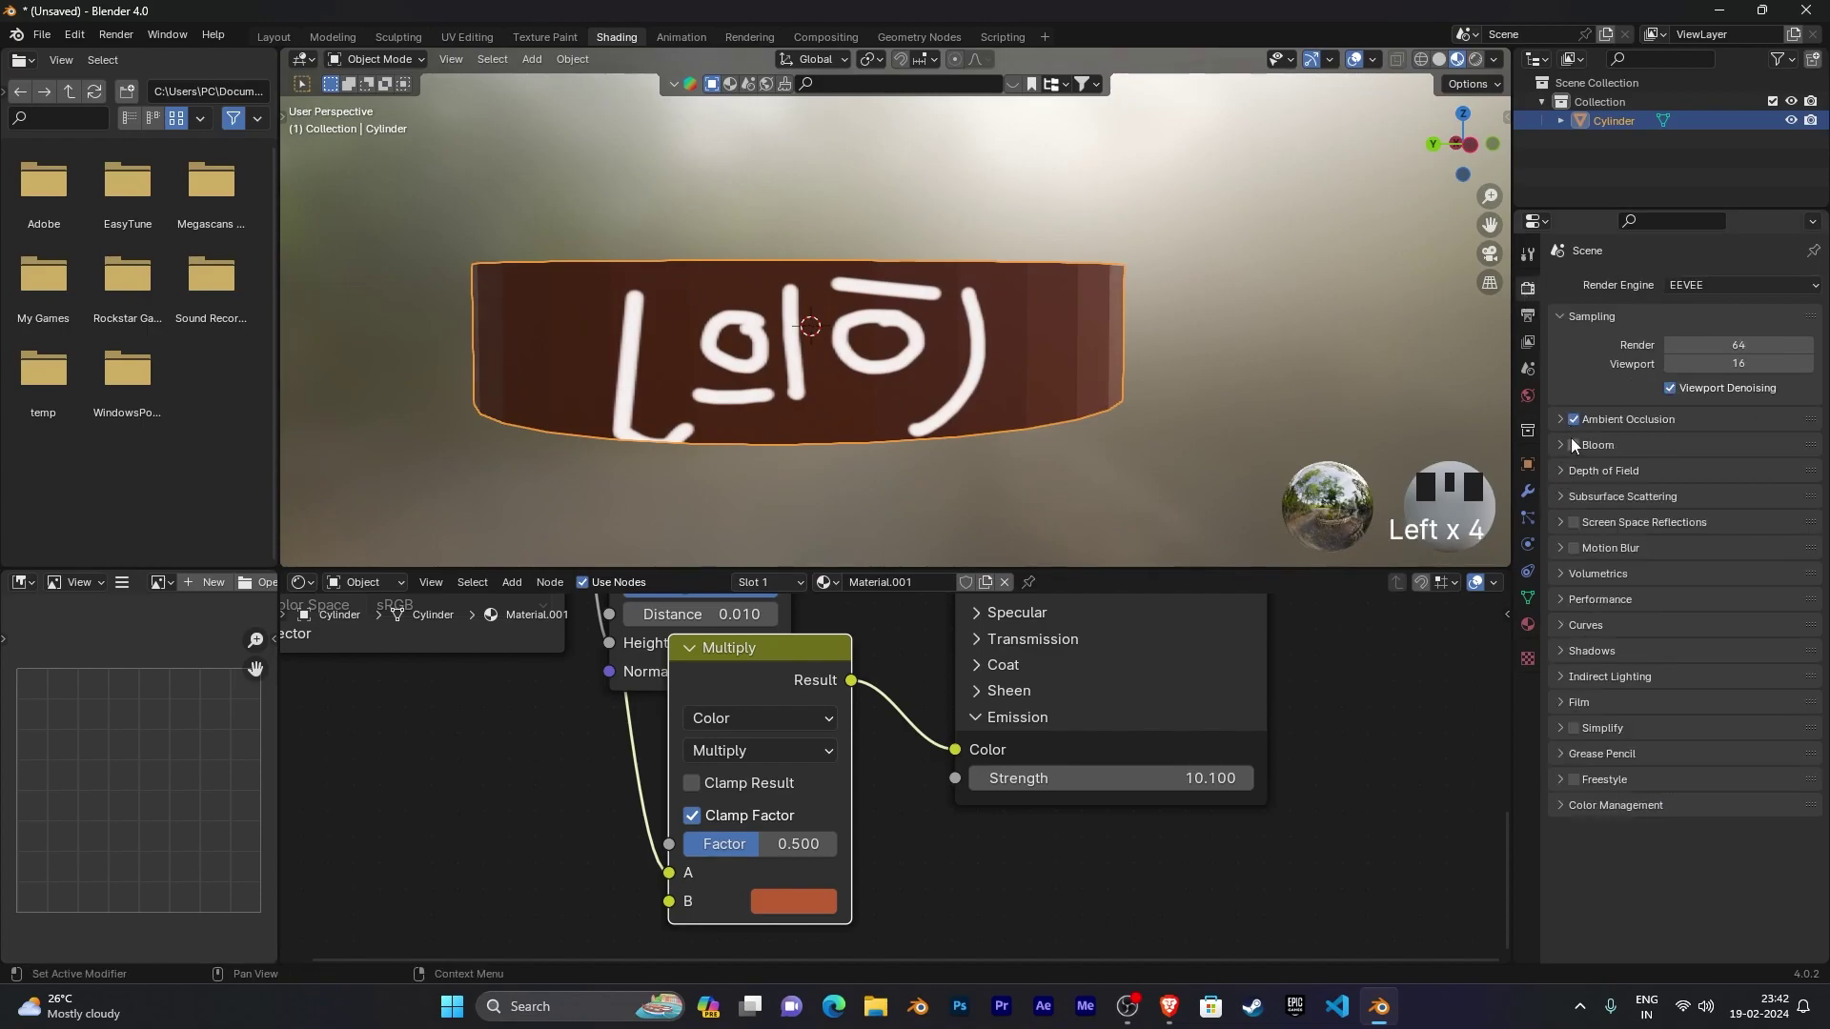
{"action": "left_click", "coordinate": [1573, 444]}
{"action": "left_click", "coordinate": [1572, 548]}
{"action": "left_click", "coordinate": [1573, 522]}
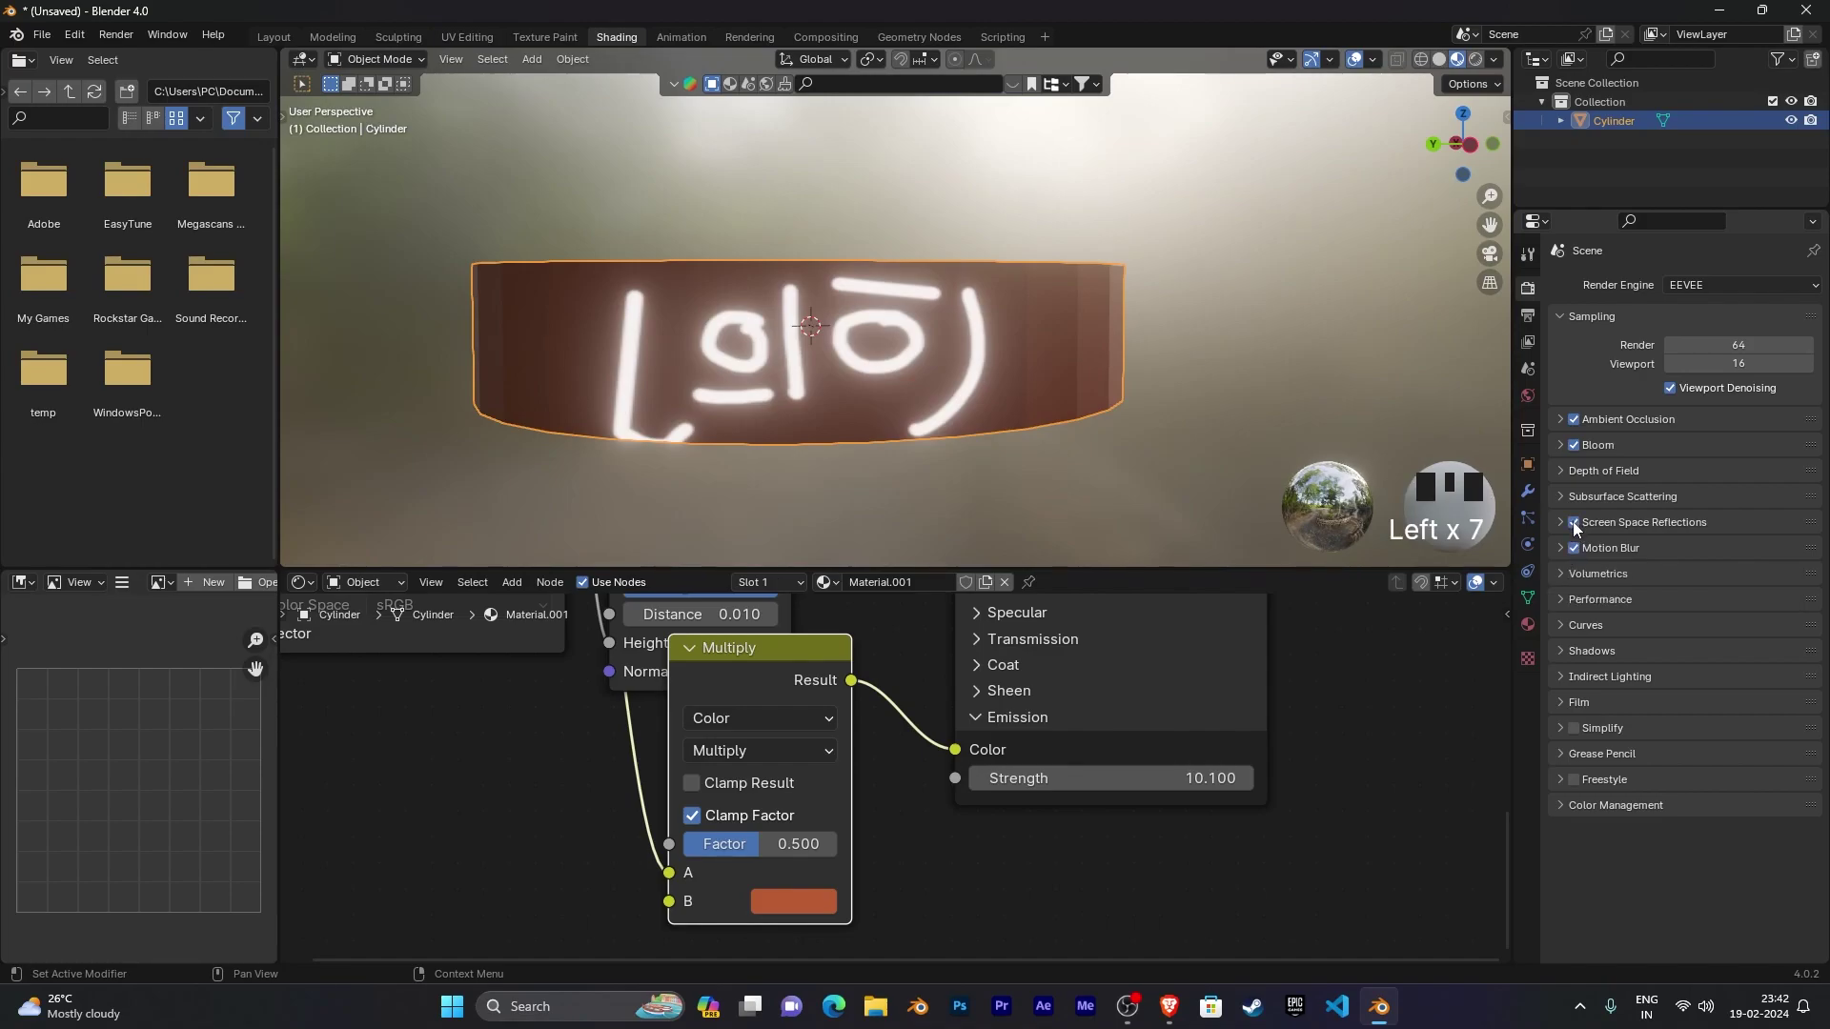
{"action": "scroll", "coordinate": [1128, 366], "scroll_direction": "down", "scroll_amount": 2}
{"action": "middle_click_drag", "start_coordinate": [1128, 357], "coordinate": [1216, 347]}
{"action": "scroll", "coordinate": [1116, 354], "scroll_direction": "up", "scroll_amount": 1}
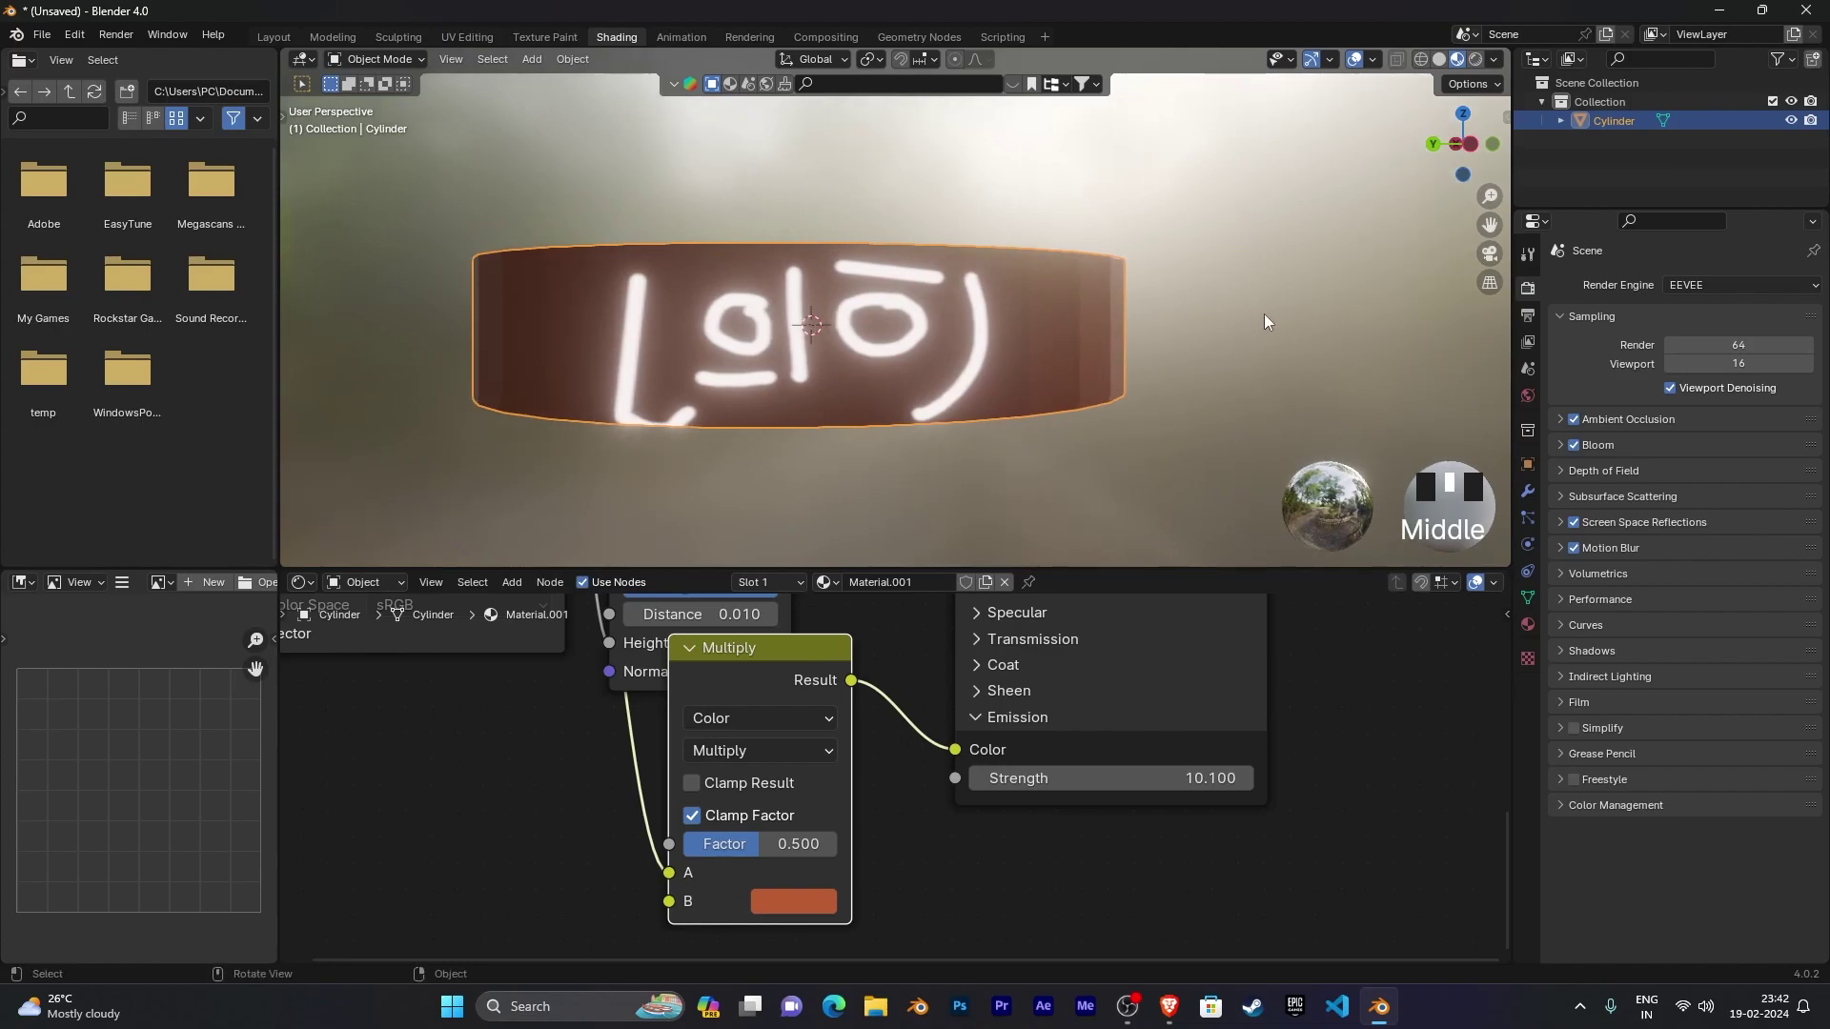
Step: Switch the render engine to Cycles and set its device to GPU Compute
{"action": "left_click", "coordinate": [1708, 284]}
{"action": "left_click", "coordinate": [1684, 351]}
{"action": "left_click", "coordinate": [1701, 332]}
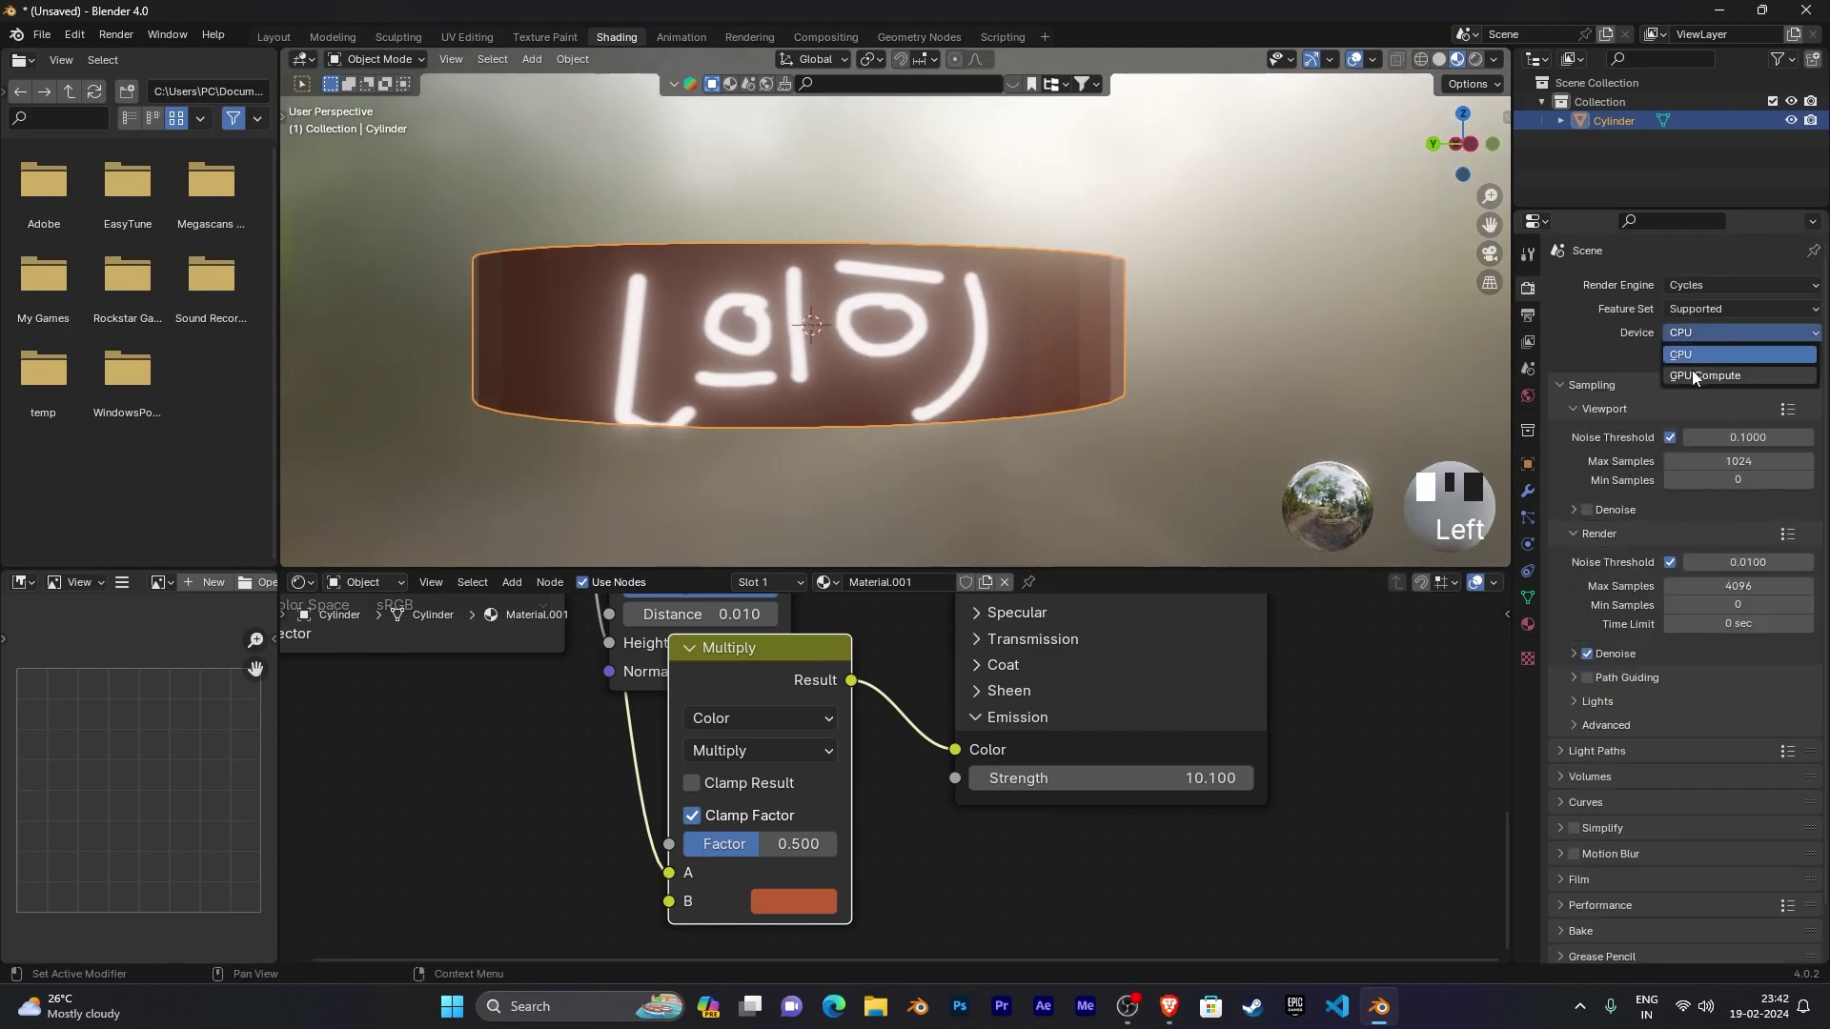
{"action": "left_click", "coordinate": [1691, 375]}
{"action": "mouse_move", "coordinate": [753, 186]}
{"action": "middle_mouse_down"}
{"action": "mouse_move", "coordinate": [879, 244]}
{"action": "mouse_move", "coordinate": [946, 203]}
{"action": "mouse_move", "coordinate": [1237, 174]}
{"action": "middle_mouse_up"}
Step: Show the cylinder with rendered viewport shading in the Layout workspace and examine its glowing symbols
{"action": "left_click", "coordinate": [273, 36]}
{"action": "scroll", "coordinate": [946, 203], "scroll_direction": "up", "scroll_amount": 2}
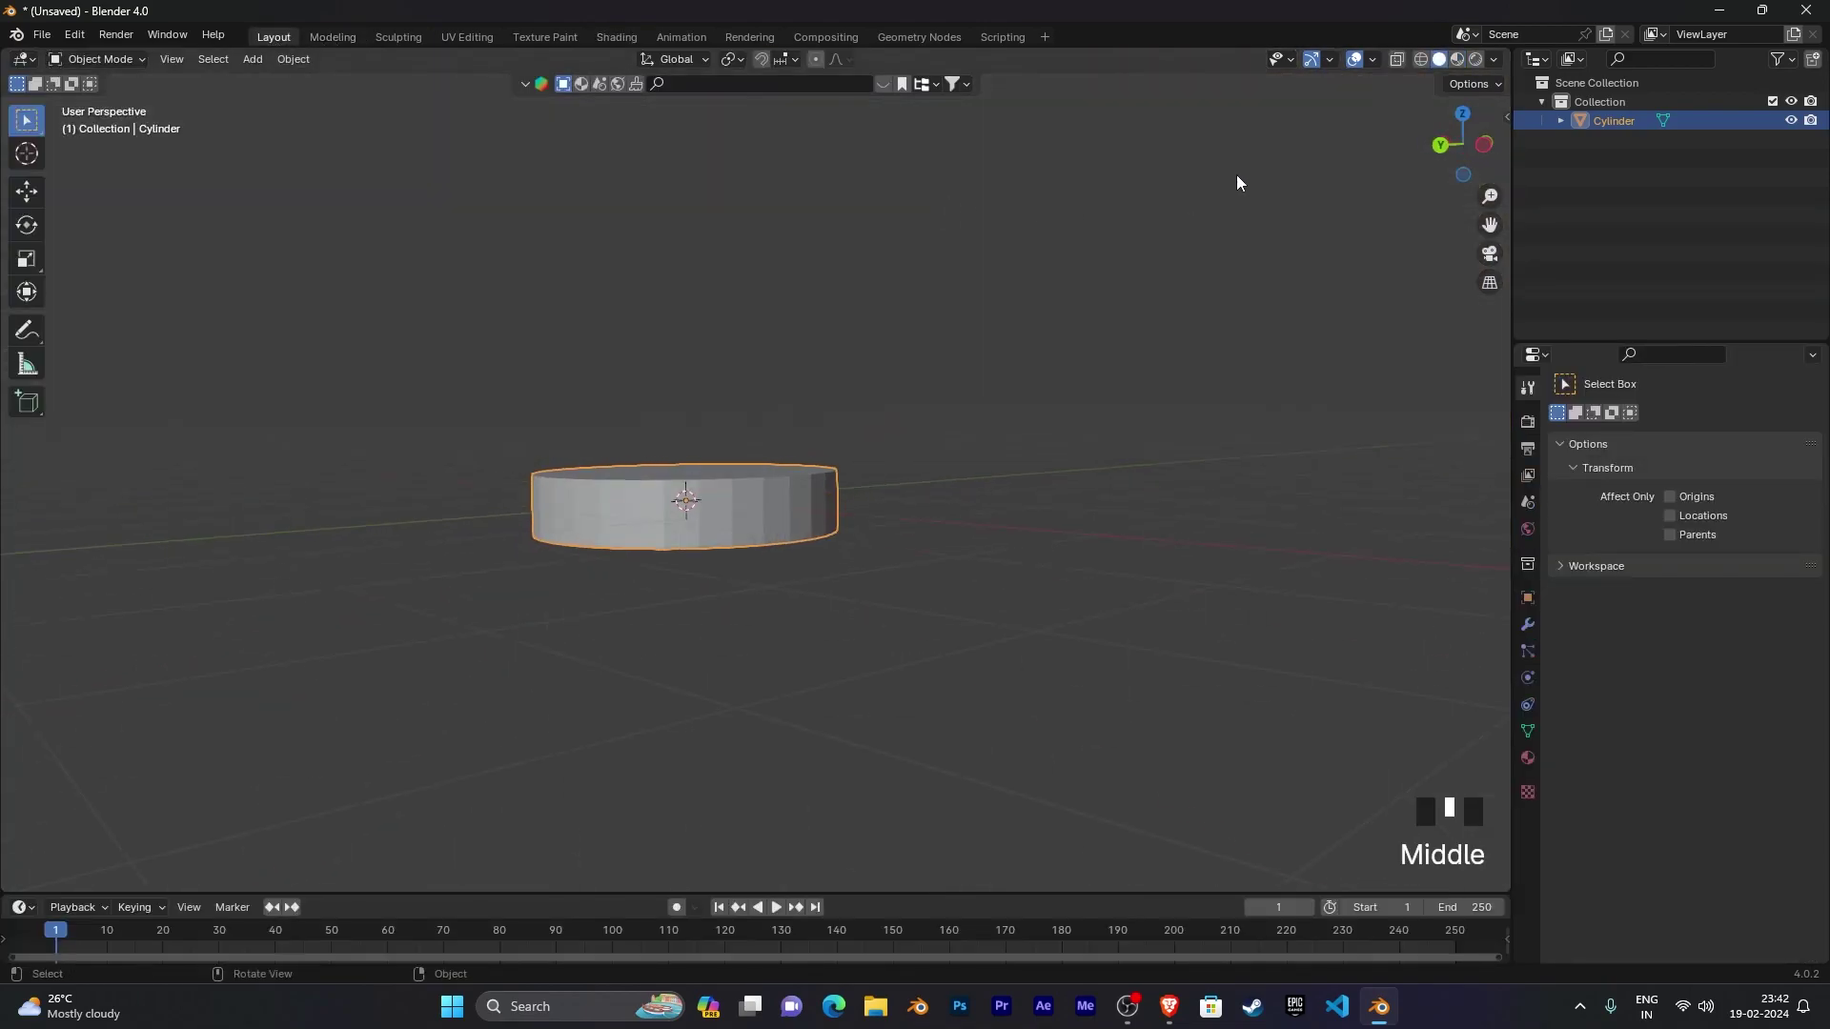
{"action": "left_click", "coordinate": [1474, 60]}
{"action": "mouse_move", "coordinate": [1014, 377]}
{"action": "middle_mouse_down"}
{"action": "mouse_move", "coordinate": [1135, 368]}
{"action": "mouse_move", "coordinate": [1091, 388]}
{"action": "mouse_move", "coordinate": [1099, 400]}
{"action": "middle_mouse_up"}
{"action": "scroll", "coordinate": [1123, 362], "scroll_direction": "up", "scroll_amount": 4}
{"action": "scroll", "coordinate": [1083, 384], "scroll_direction": "up", "scroll_amount": 1}
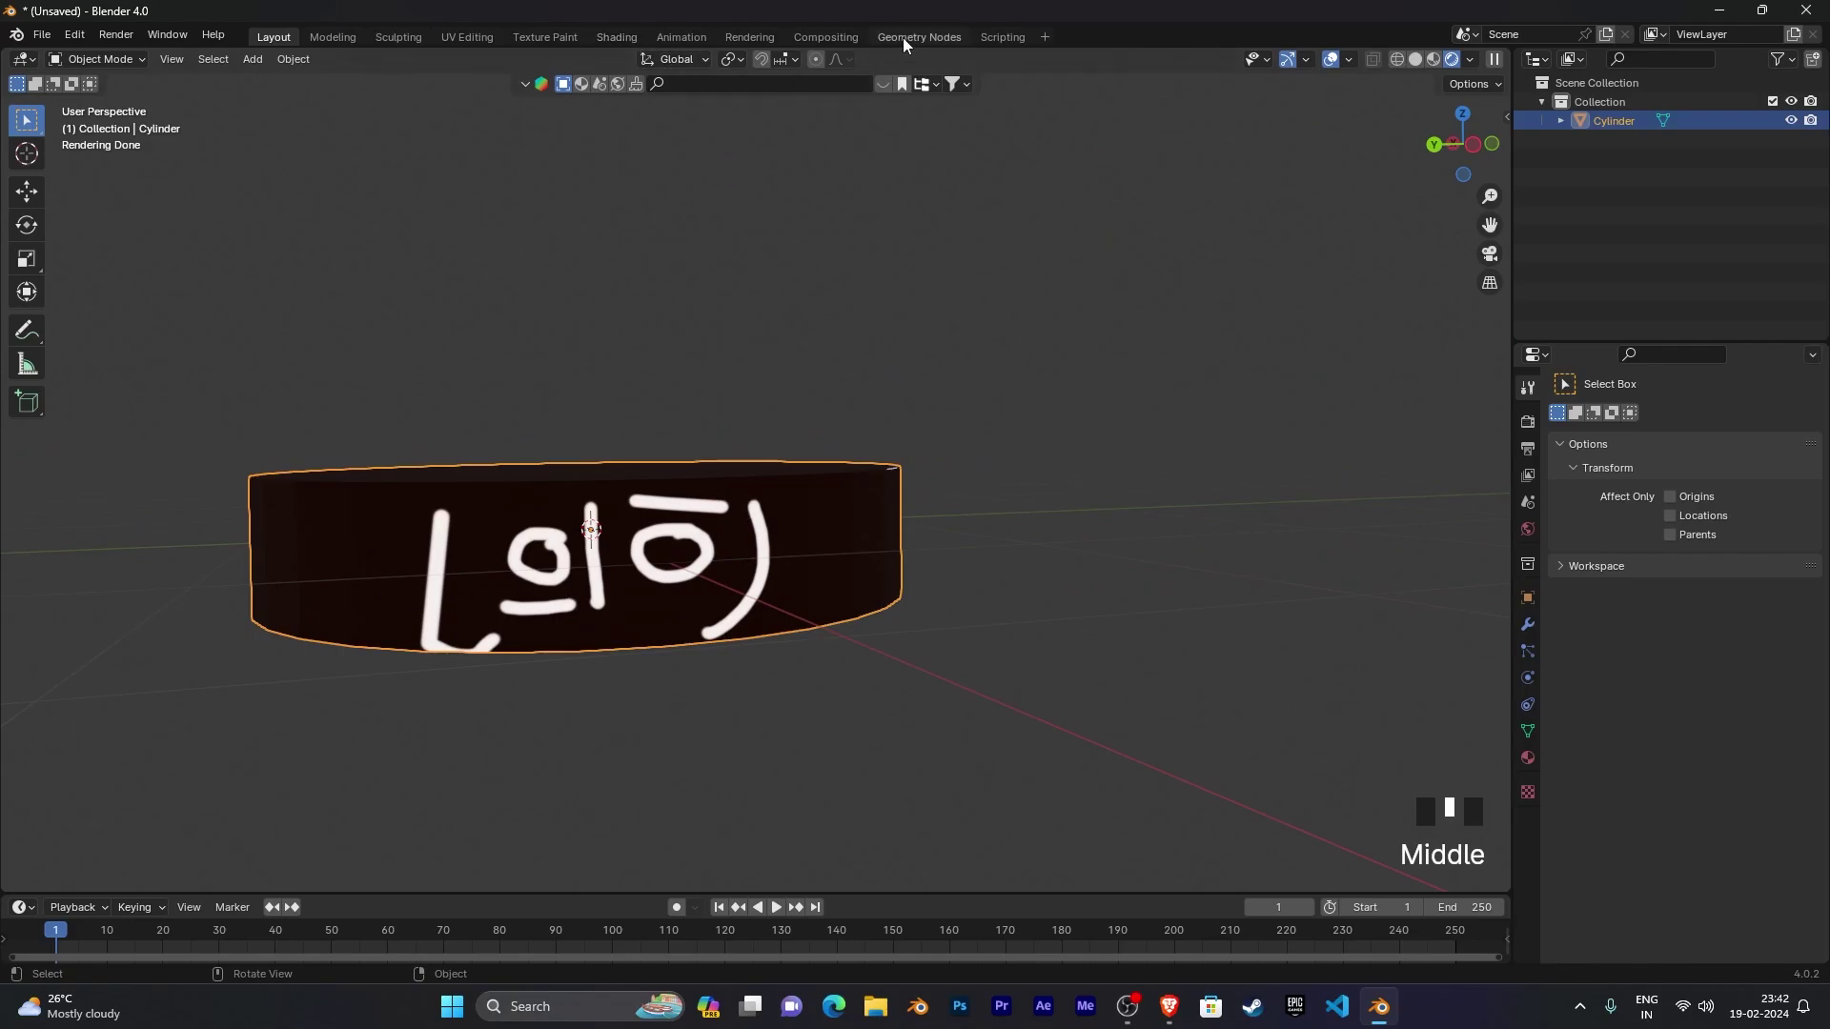
Step: Enable the use of nodes in the scene's compositor
{"action": "left_click", "coordinate": [821, 38]}
{"action": "left_click", "coordinate": [212, 60]}
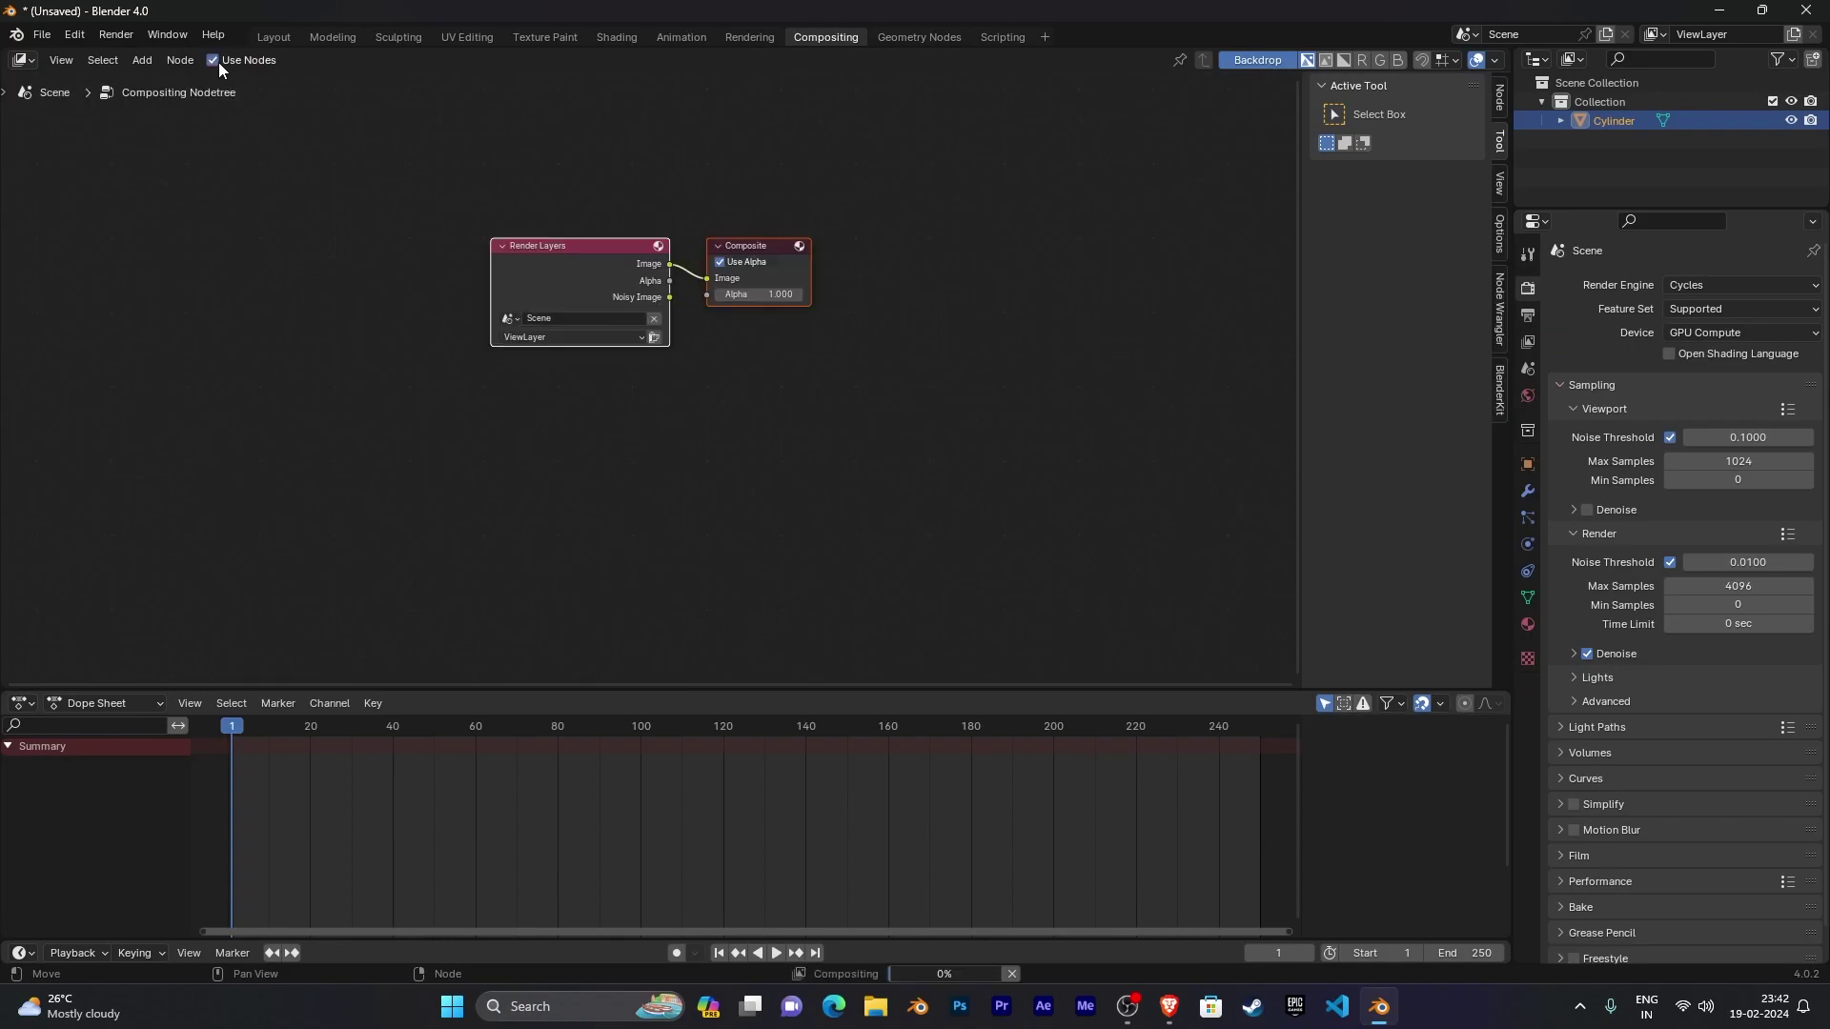
{"action": "scroll", "coordinate": [781, 364], "scroll_direction": "up", "scroll_amount": 2}
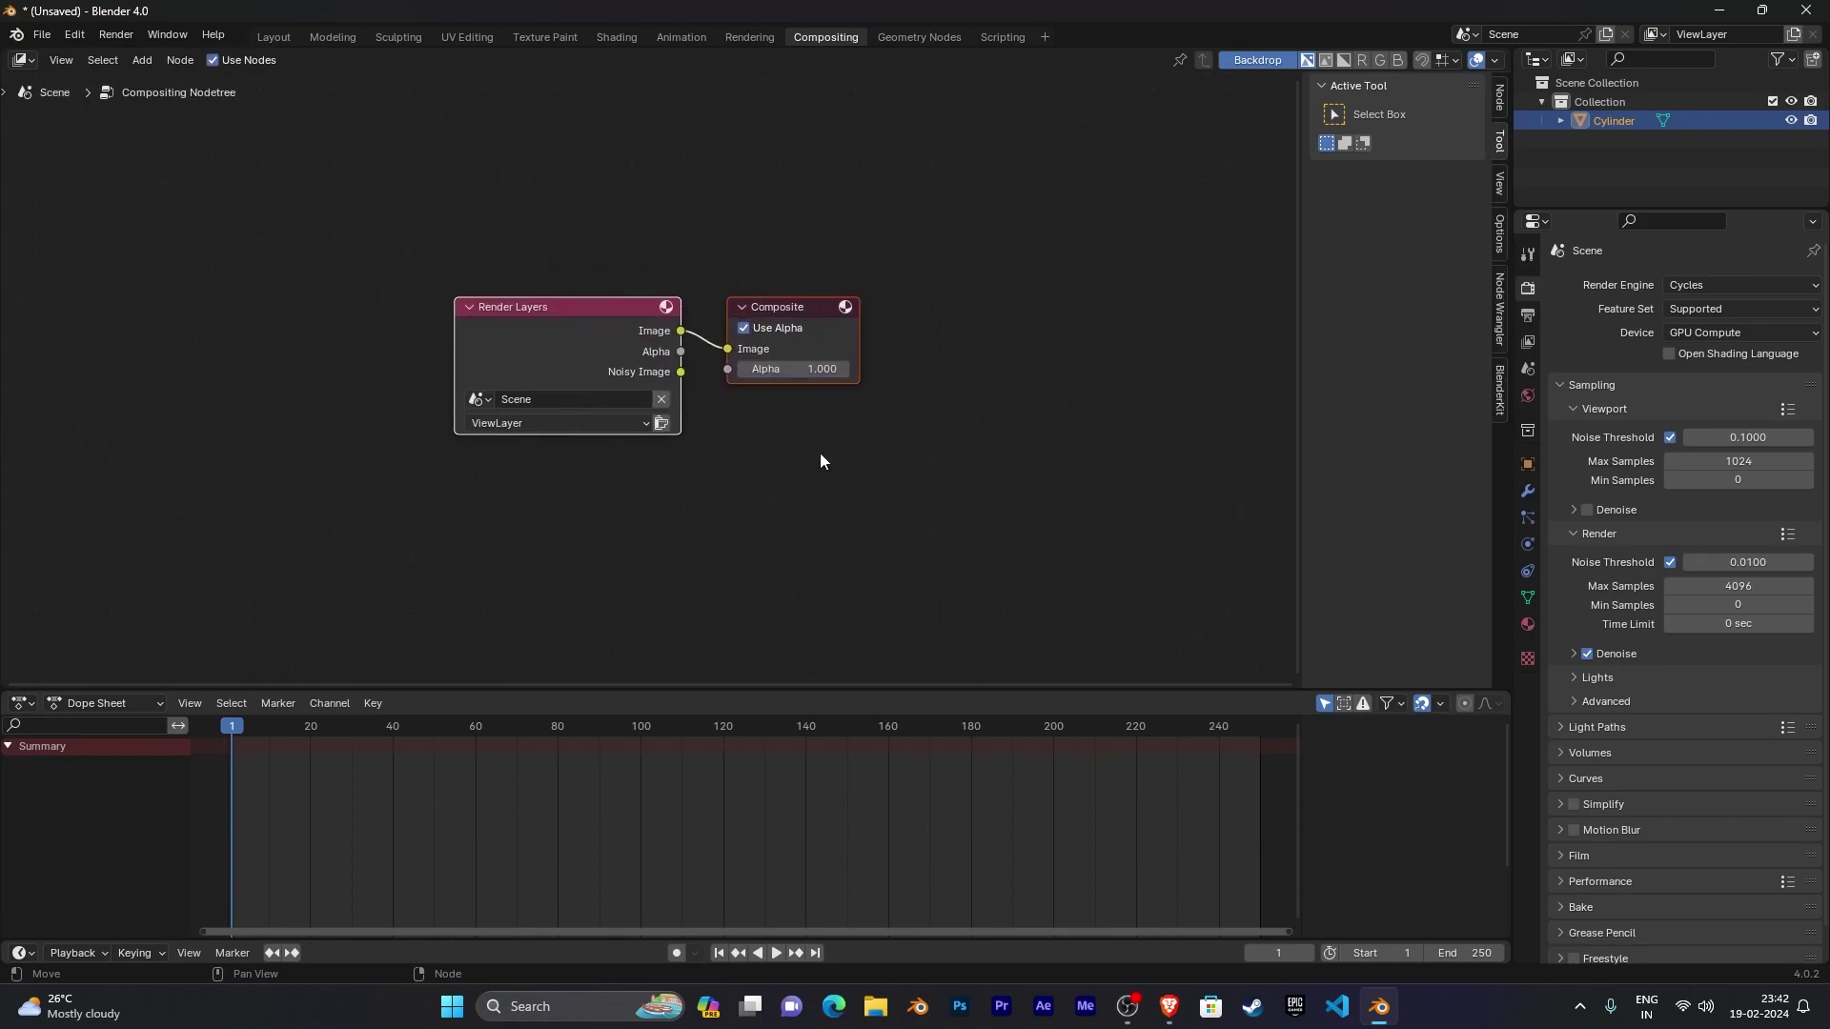
Step: Turn off Use Alpha on the Composite node and move the node farther away from Render Layers
{"action": "left_click", "coordinate": [824, 324]}
{"action": "left_click_drag", "start_coordinate": [822, 307], "coordinate": [1111, 328]}
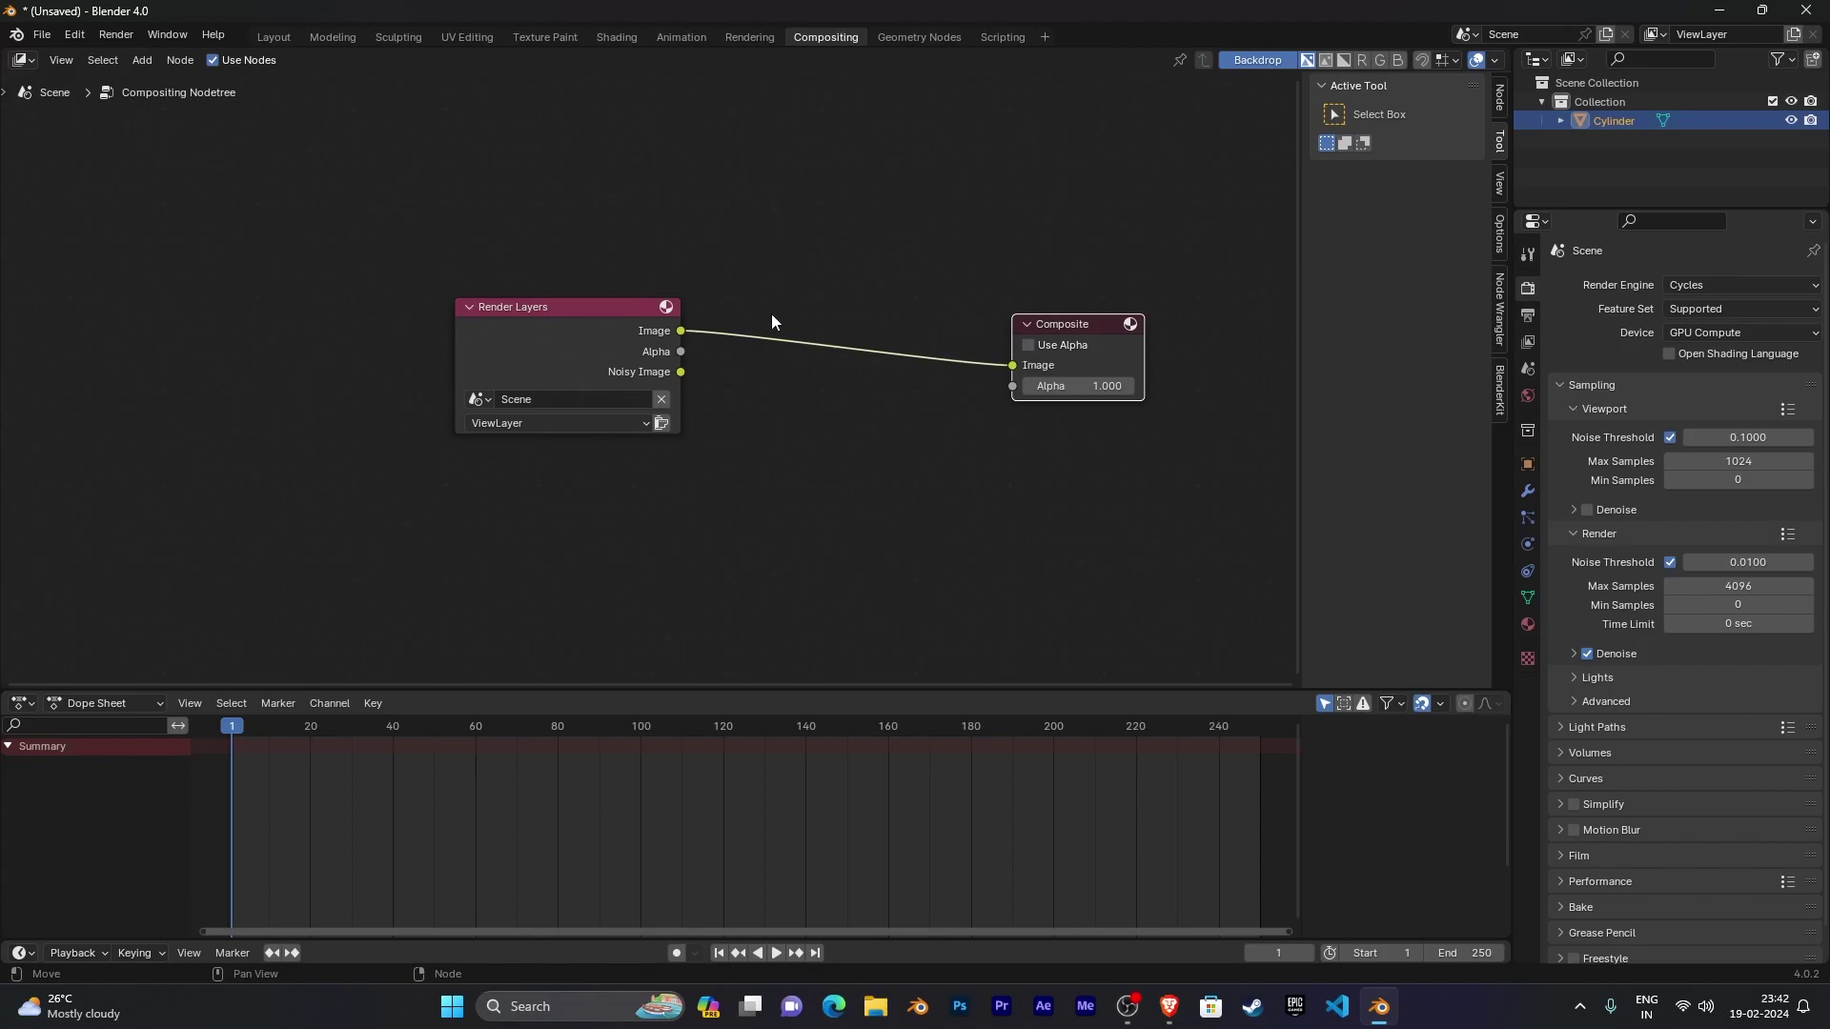
{"action": "key", "text": "ctrl+z"}
{"action": "left_click_drag", "start_coordinate": [846, 301], "coordinate": [1182, 298]}
{"action": "left_click", "coordinate": [973, 436]}
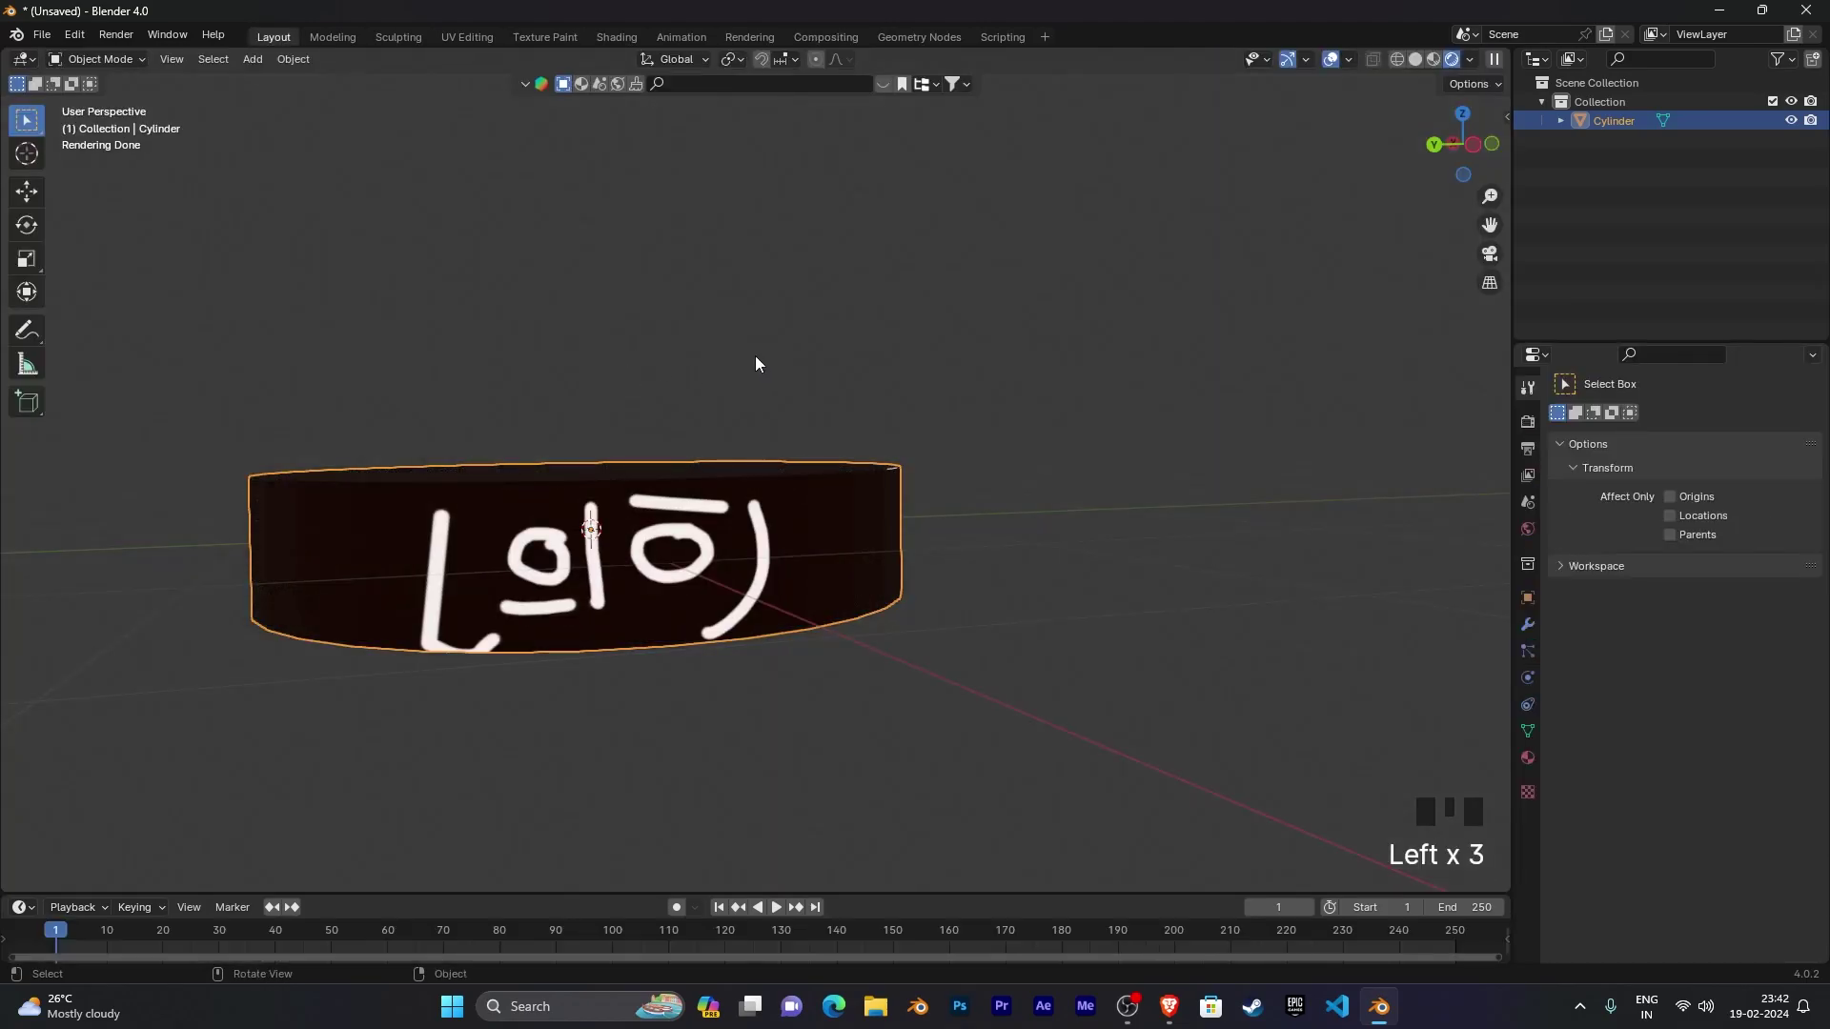
Step: Add a camera to the scene in the Layout workspace and frame the symbols on the cylinder
{"action": "scroll", "coordinate": [756, 362], "scroll_direction": "down", "scroll_amount": 6}
{"action": "mouse_move", "coordinate": [770, 422]}
{"action": "middle_mouse_down"}
{"action": "mouse_move", "coordinate": [751, 428]}
{"action": "mouse_move", "coordinate": [755, 394]}
{"action": "middle_mouse_up"}
{"action": "key", "text": "shift+a"}
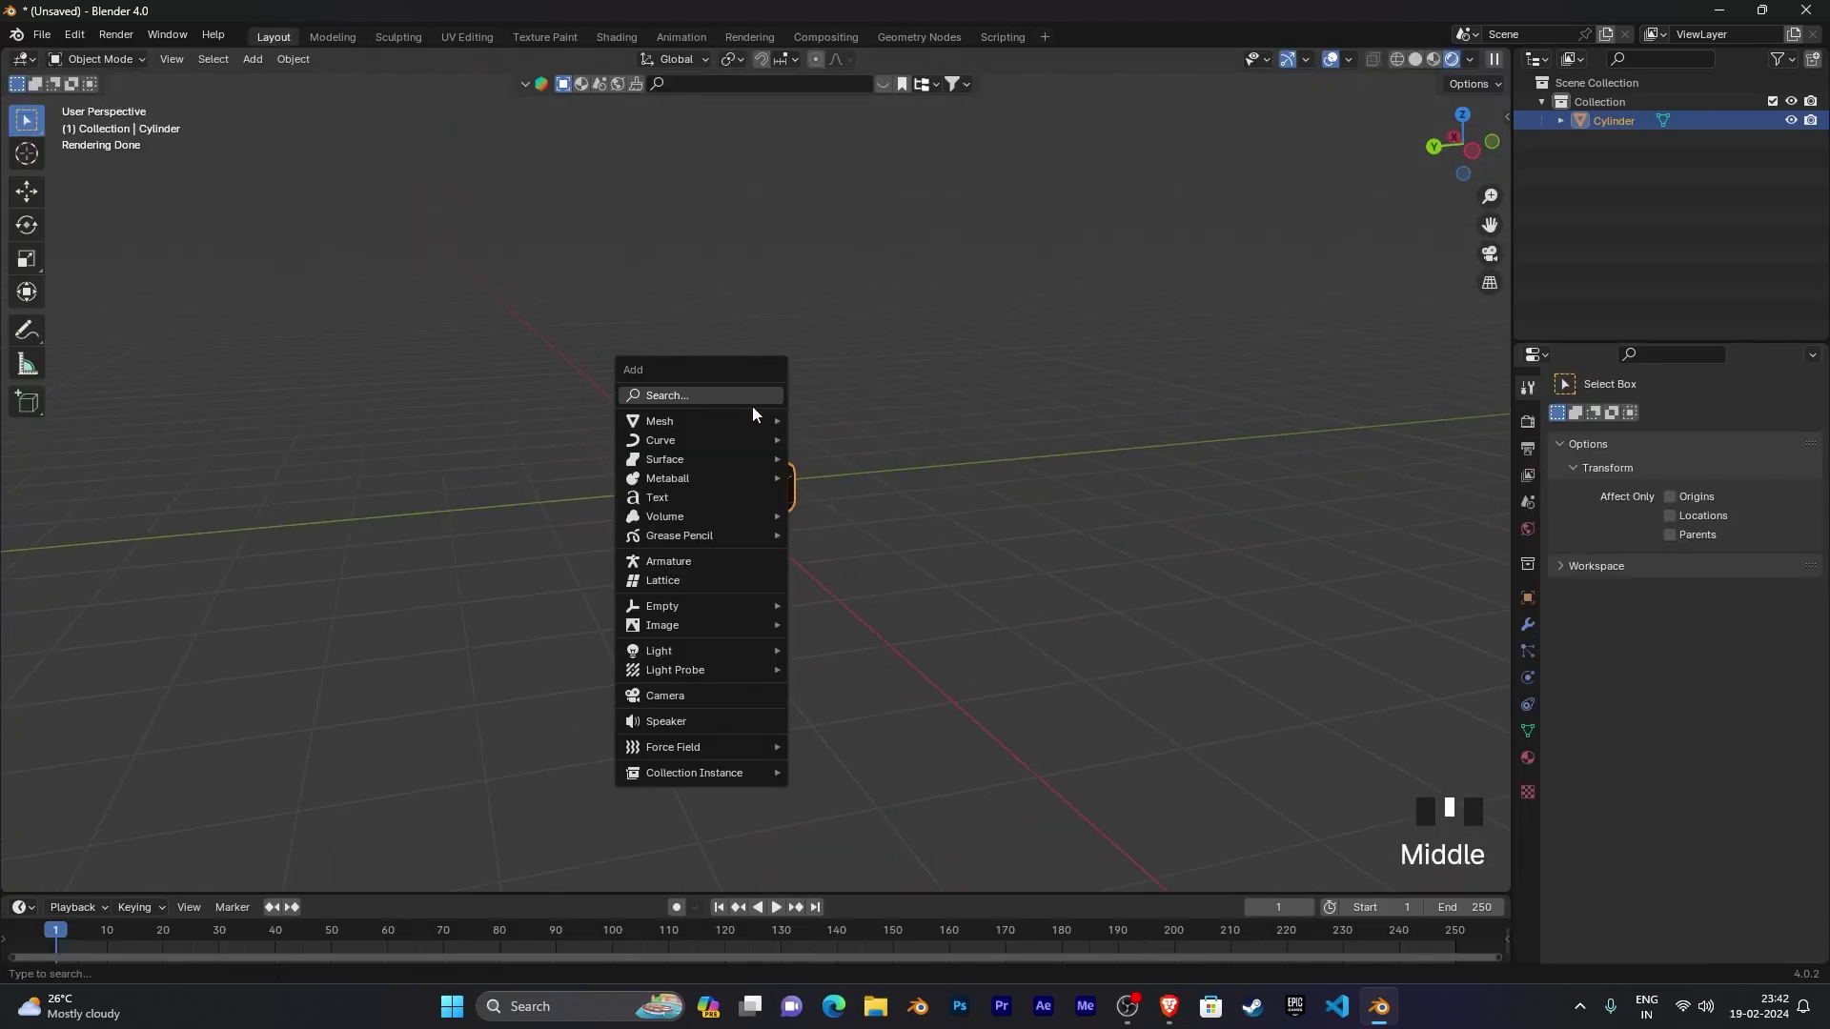
{"action": "left_click", "coordinate": [746, 695]}
{"action": "middle_click_drag", "start_coordinate": [867, 593], "coordinate": [902, 534]}
{"action": "scroll", "coordinate": [858, 572], "scroll_direction": "up", "scroll_amount": 4}
{"action": "scroll", "coordinate": [903, 532], "scroll_direction": "up", "scroll_amount": 1}
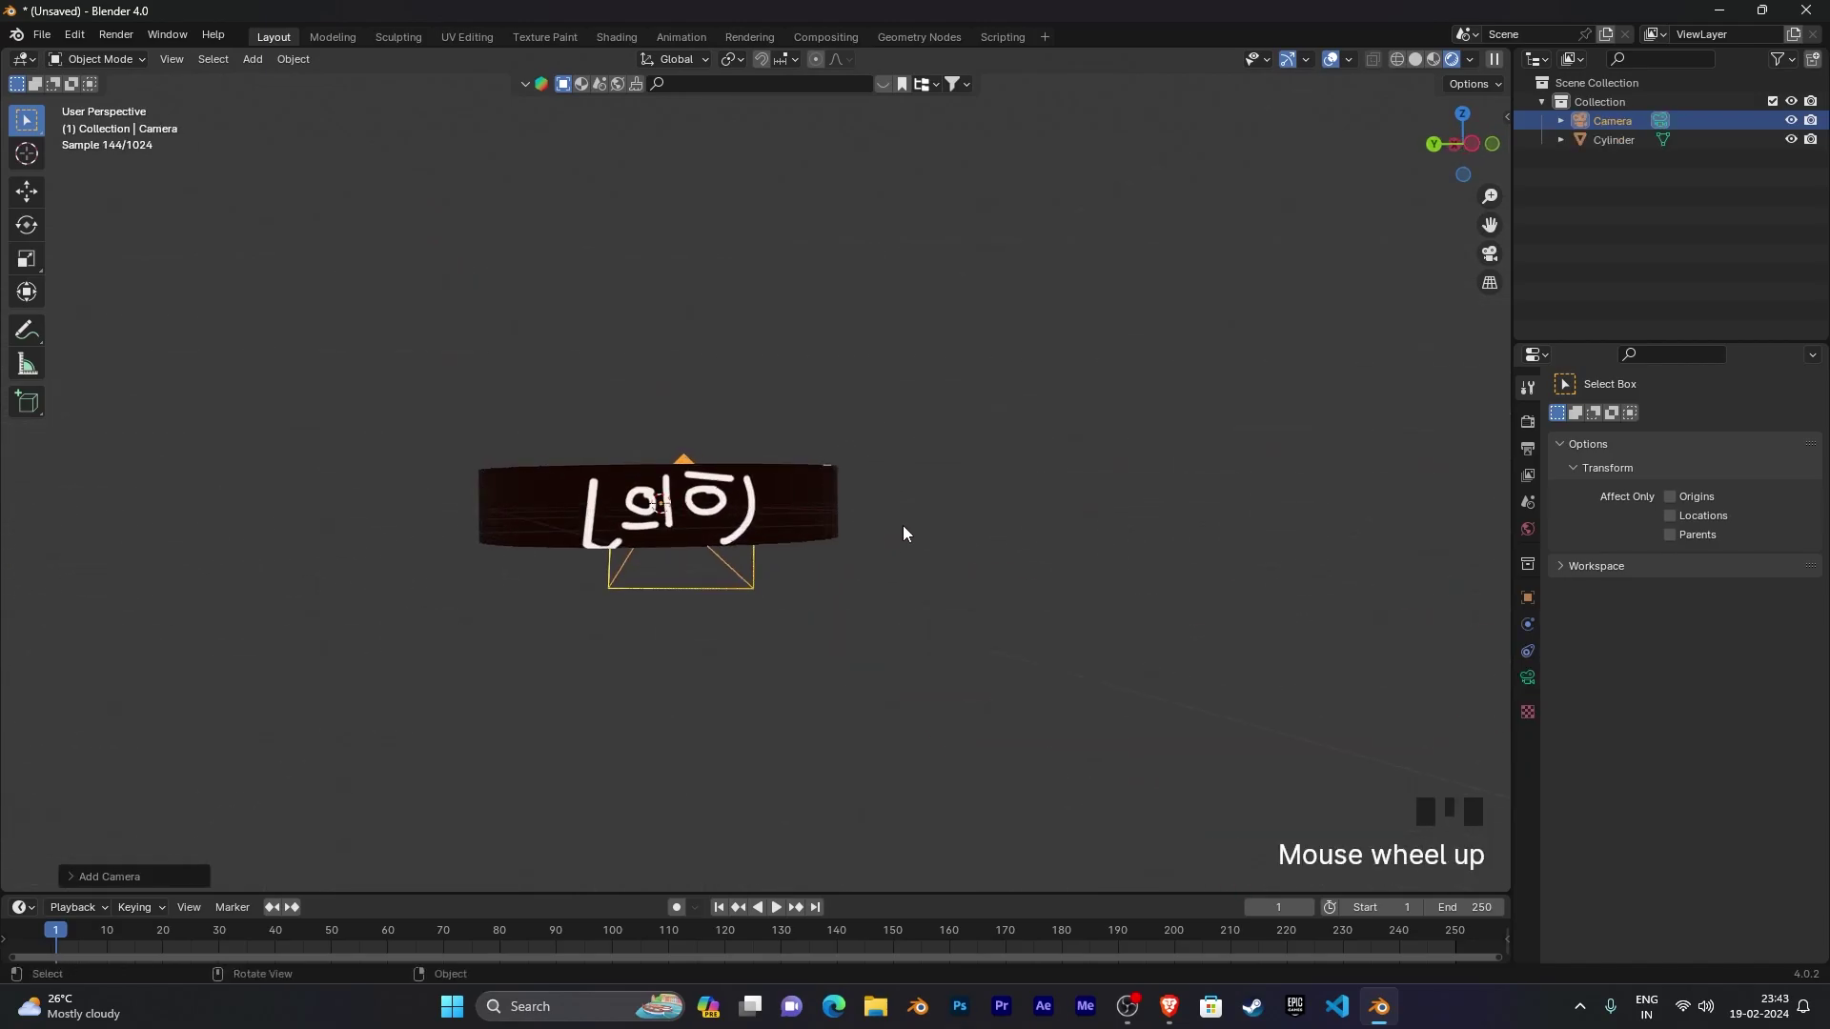
Step: Align the active camera to the current view of the cylinder and deselect it
{"action": "left_click", "coordinate": [181, 60]}
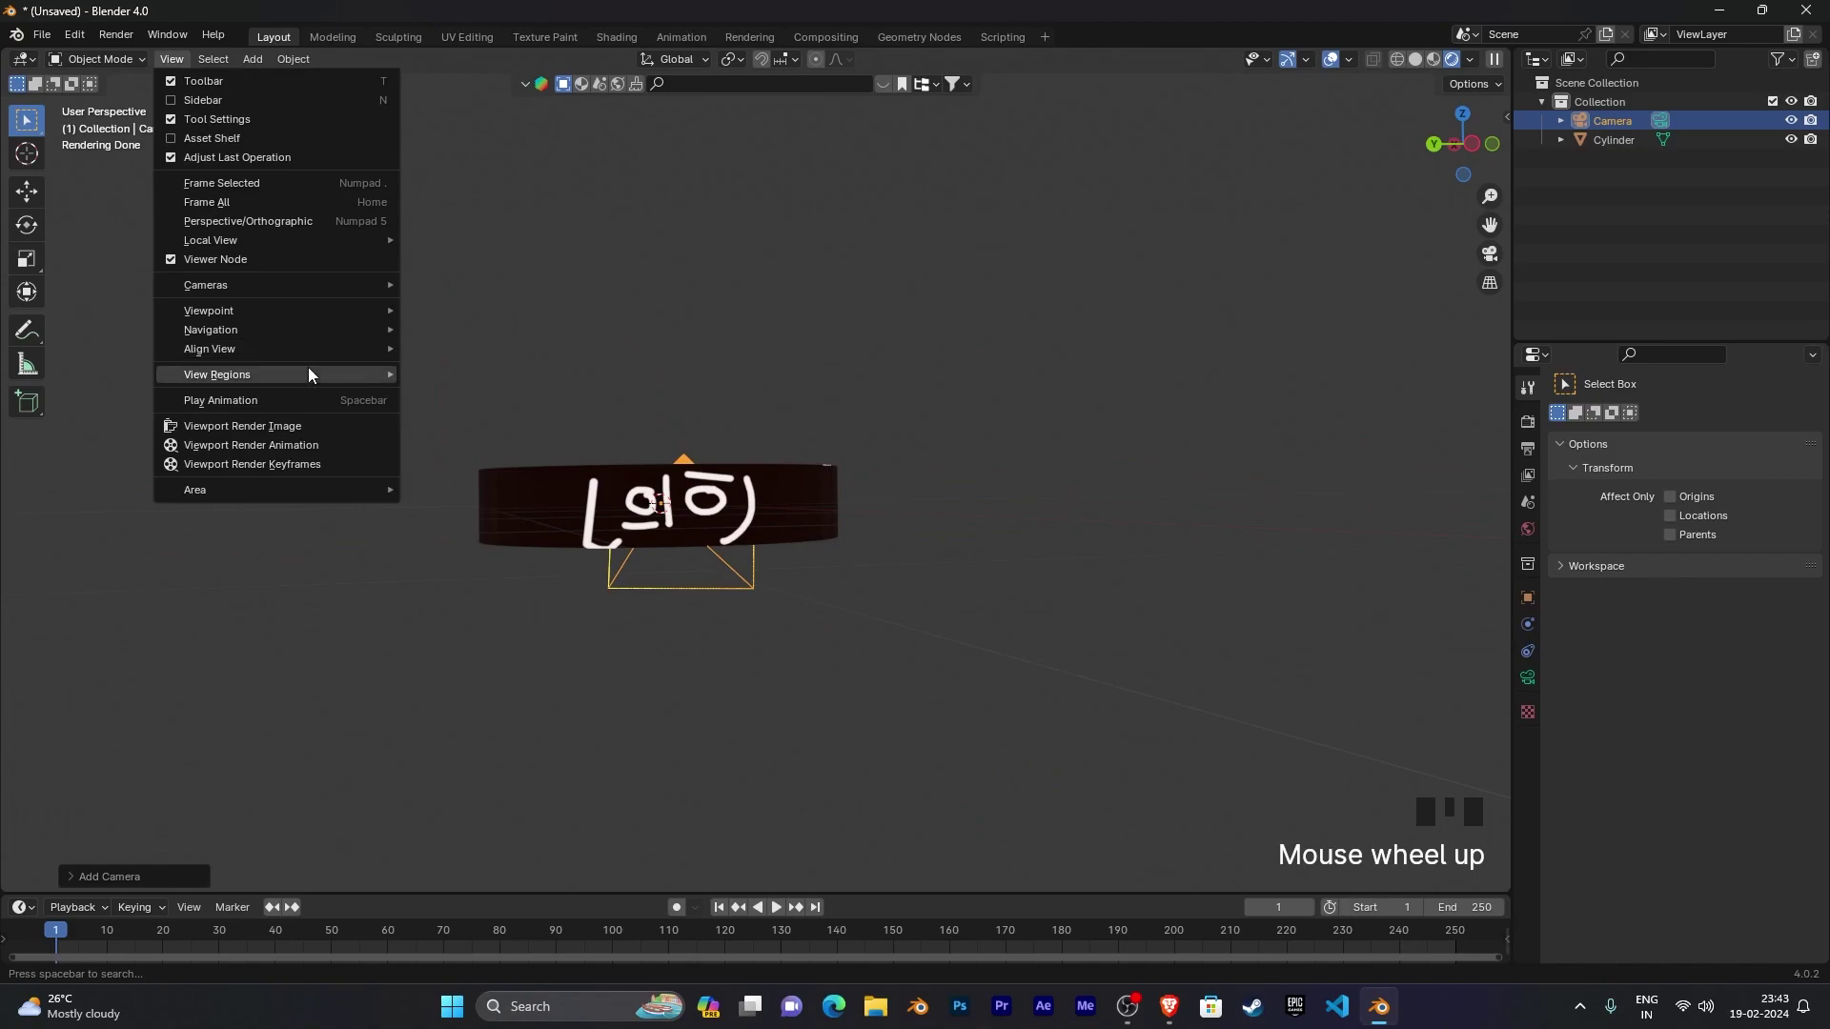
{"action": "mouse_move", "coordinate": [295, 351]}
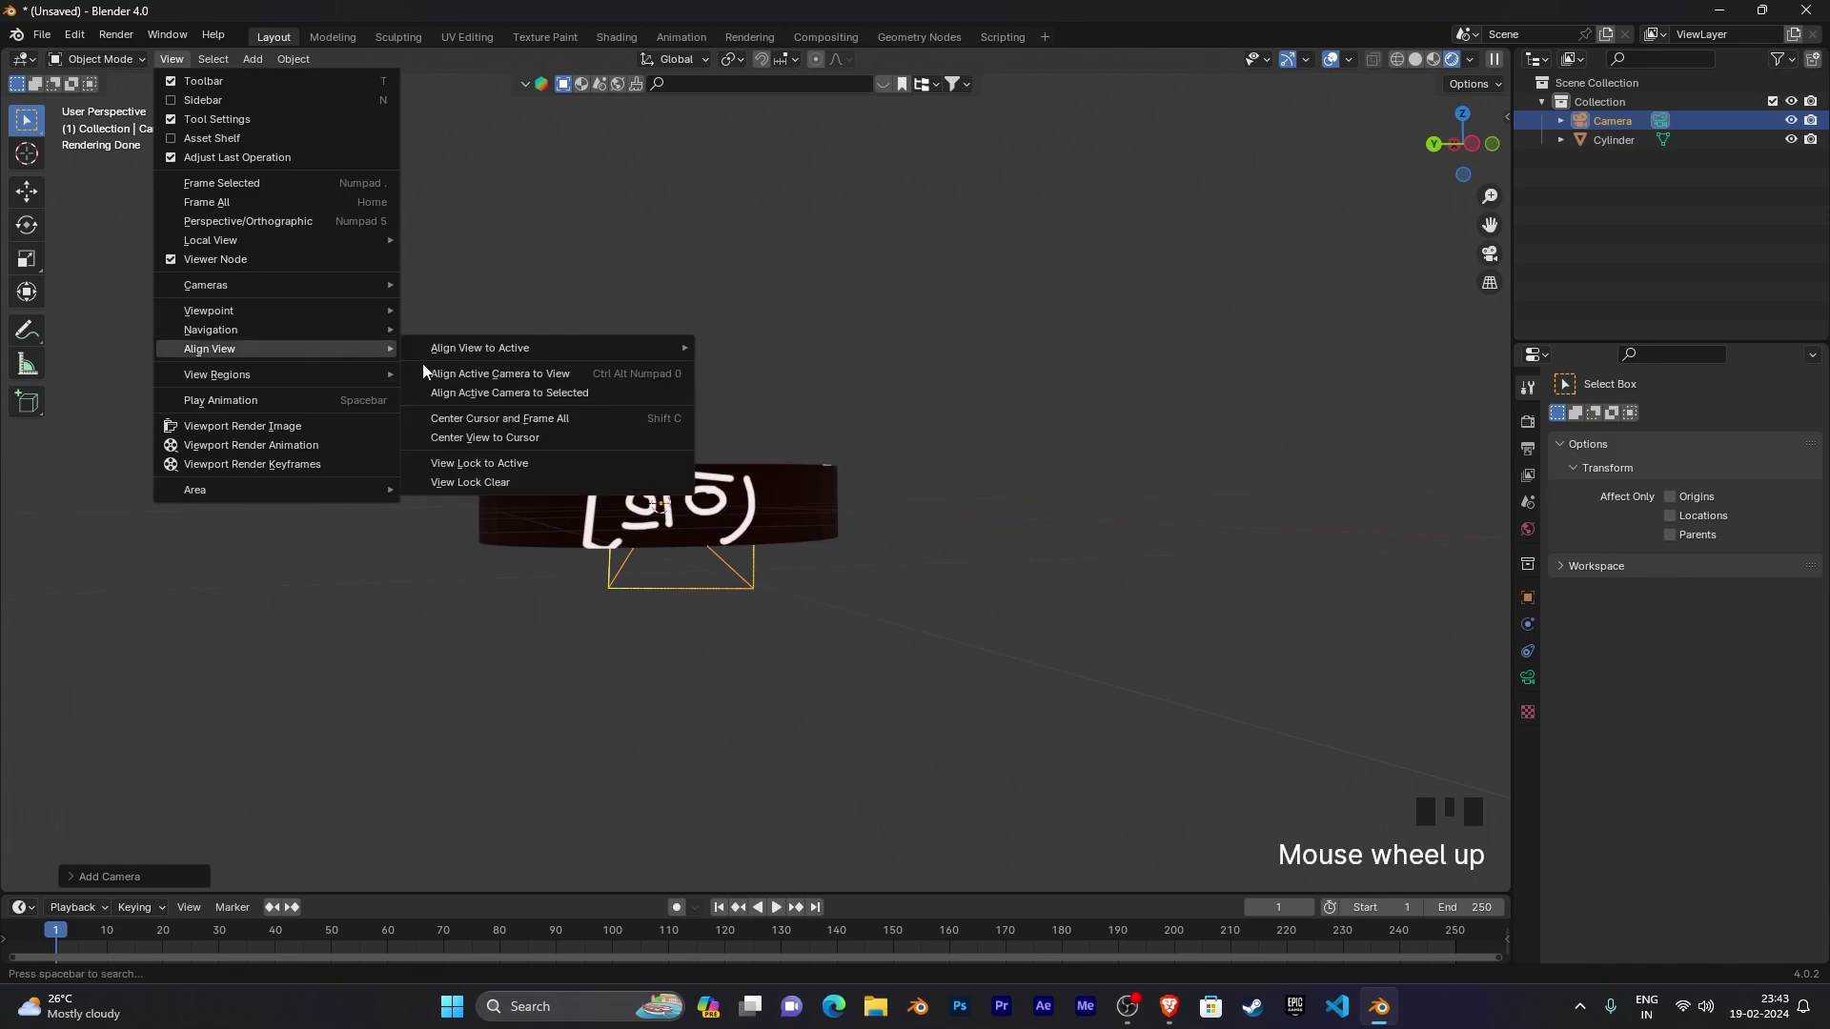
{"action": "left_click", "coordinate": [516, 380]}
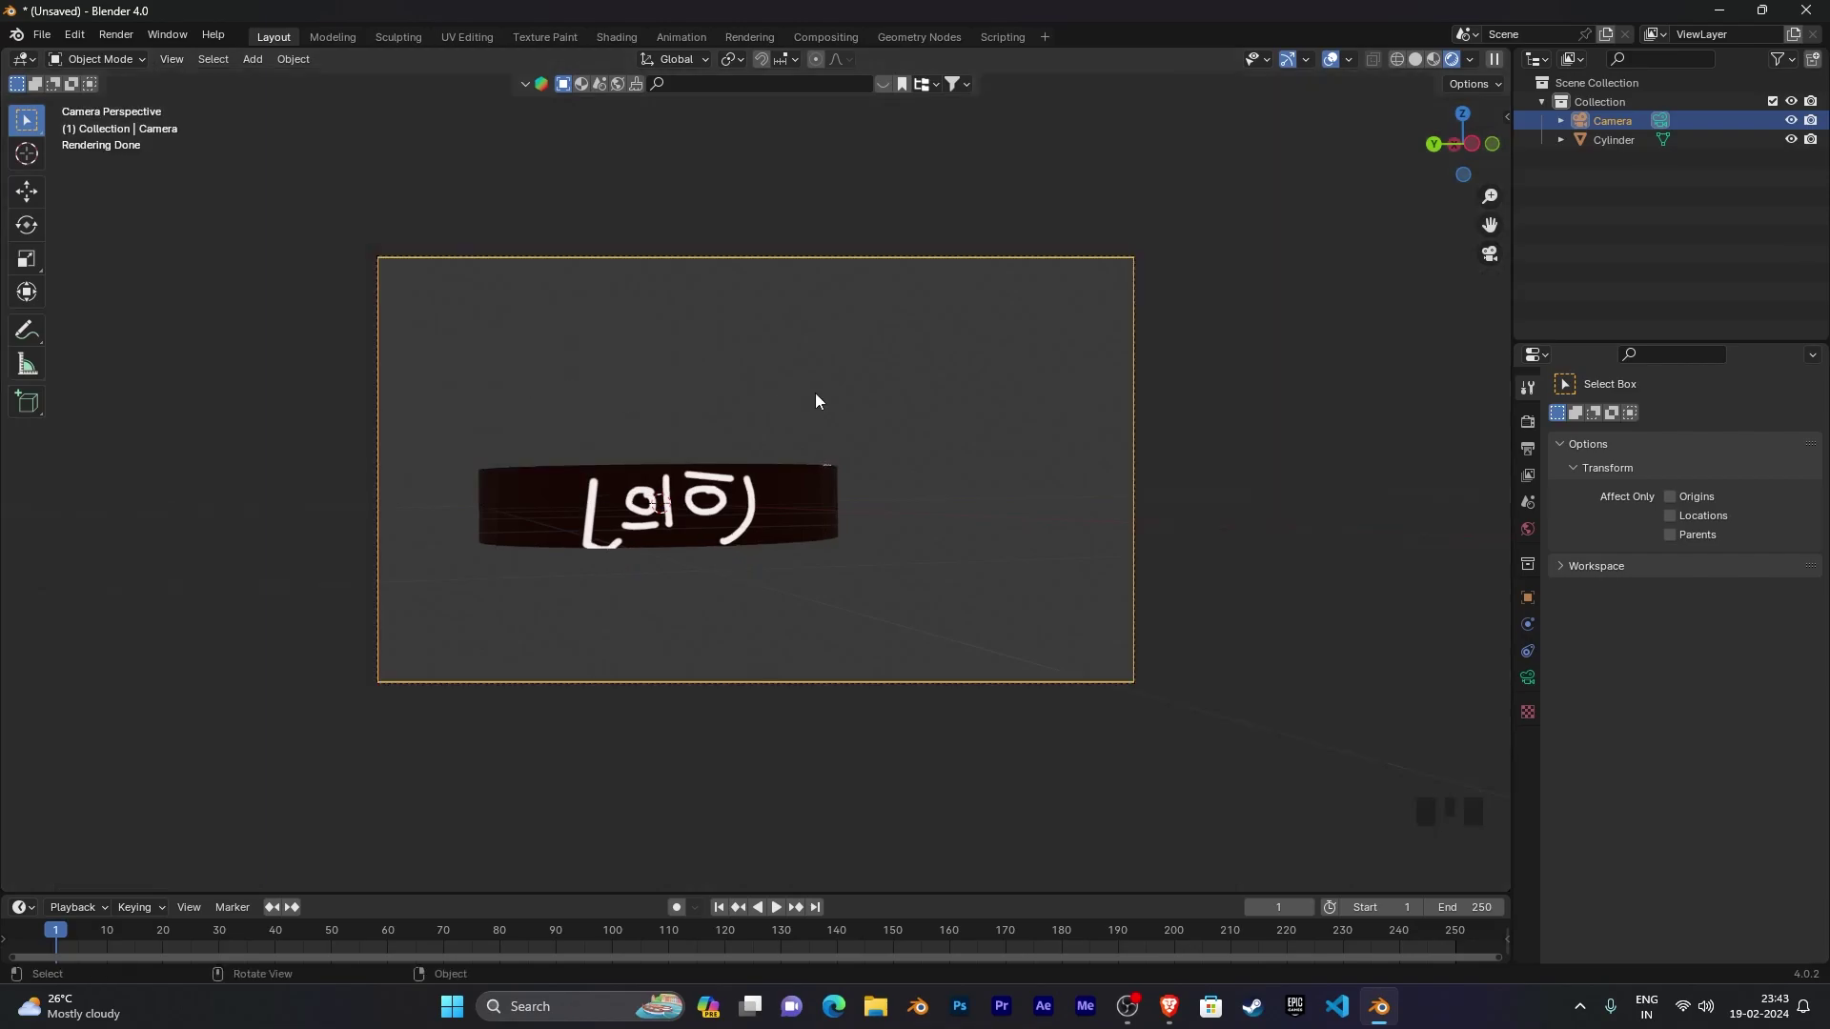
{"action": "left_click", "coordinate": [387, 185]}
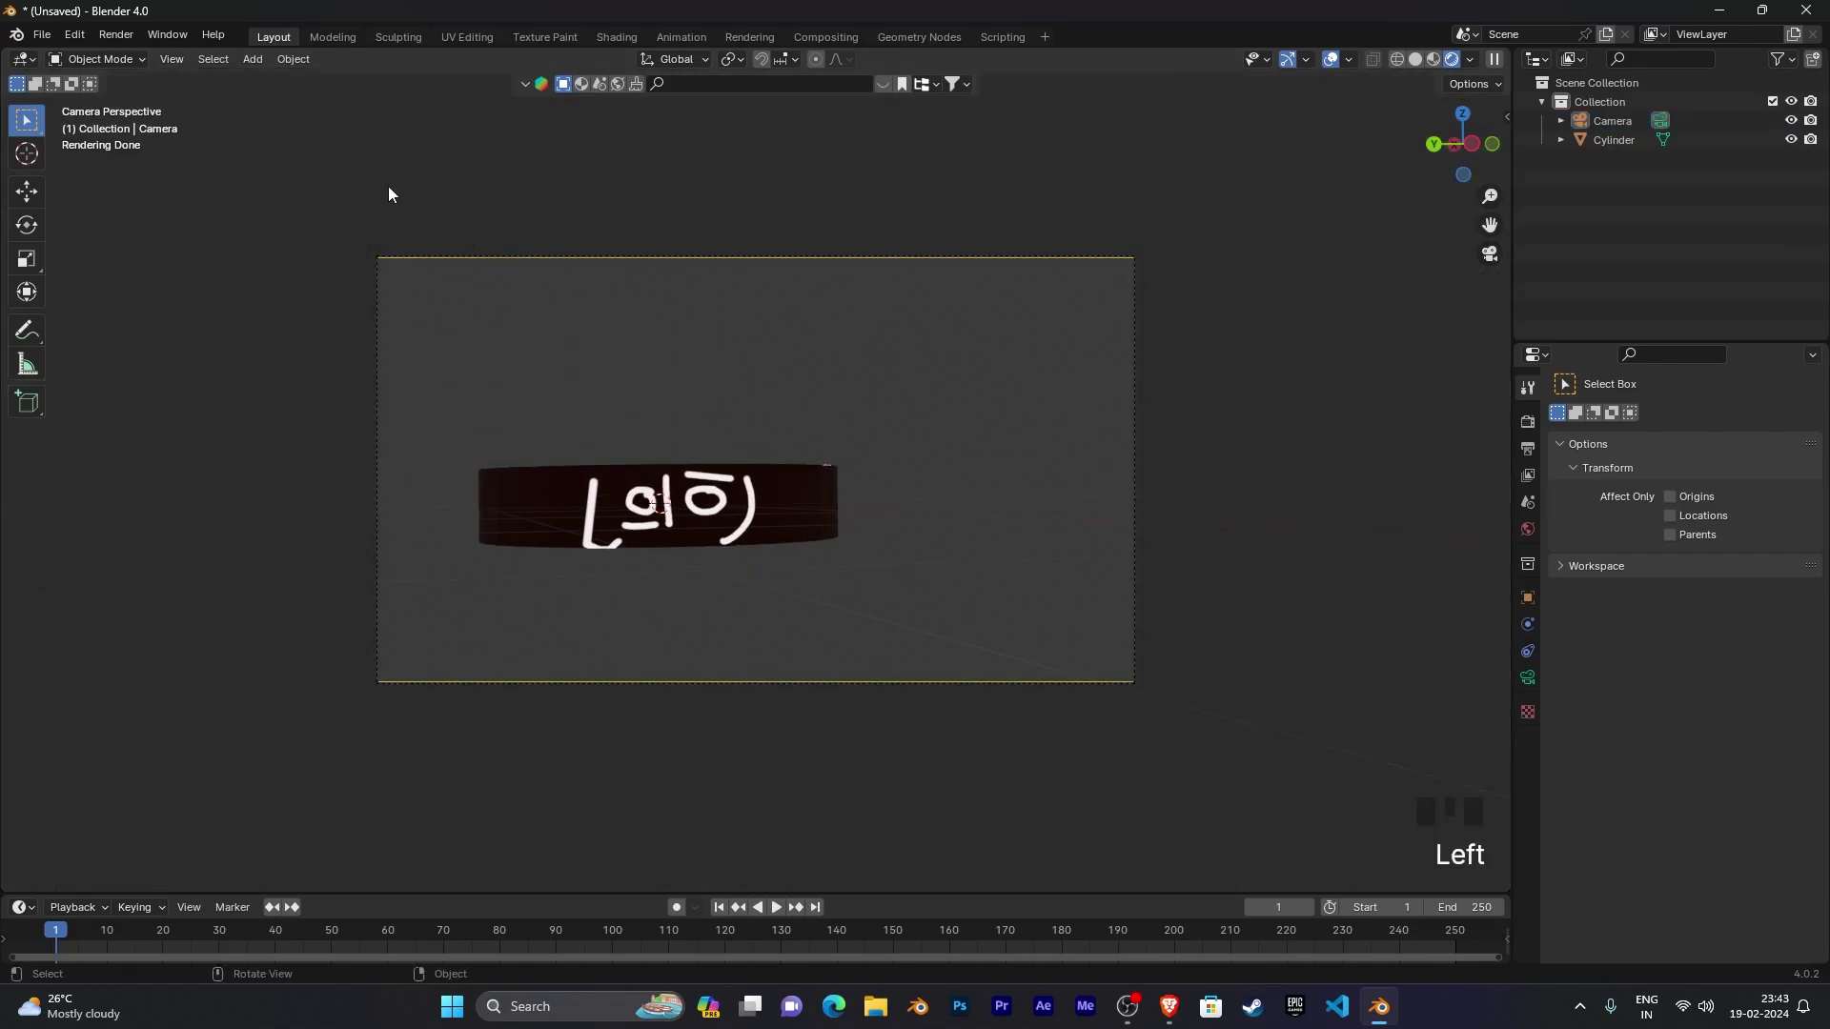
Step: Render a still image from the camera, minimise the render window and return to the compositor
{"action": "left_click", "coordinate": [117, 35]}
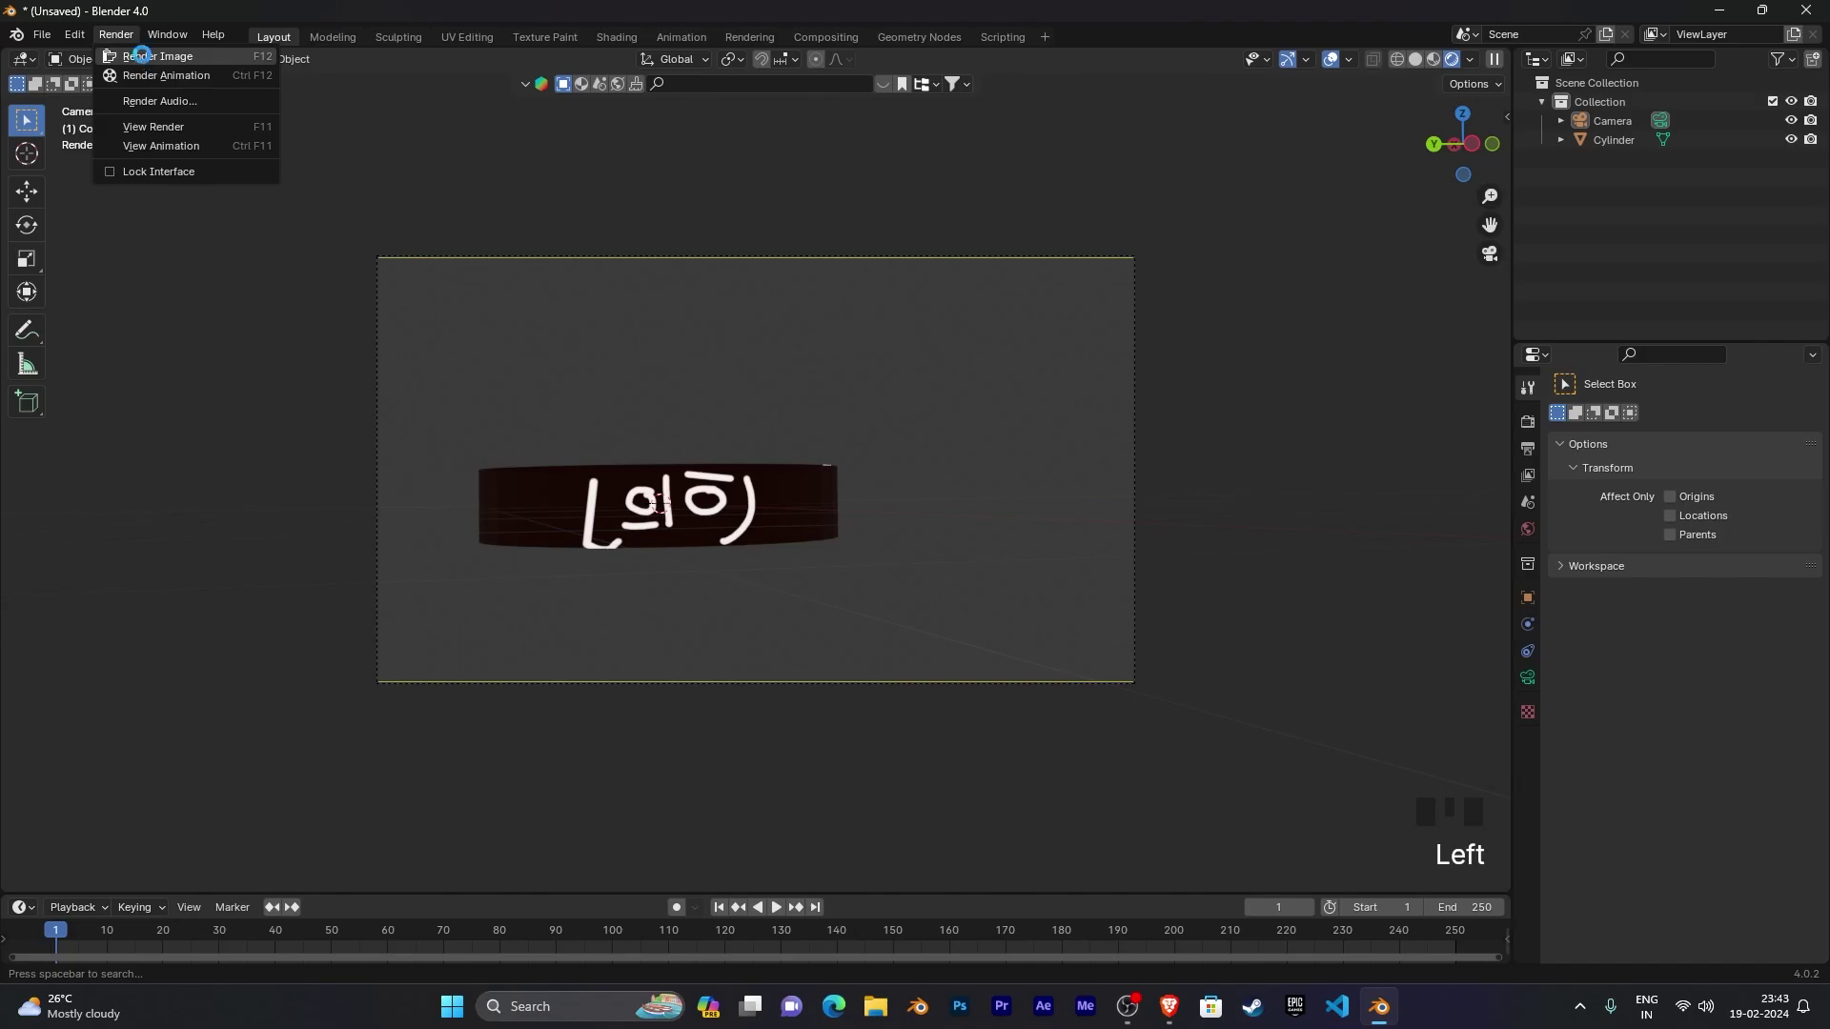
{"action": "left_click", "coordinate": [141, 56]}
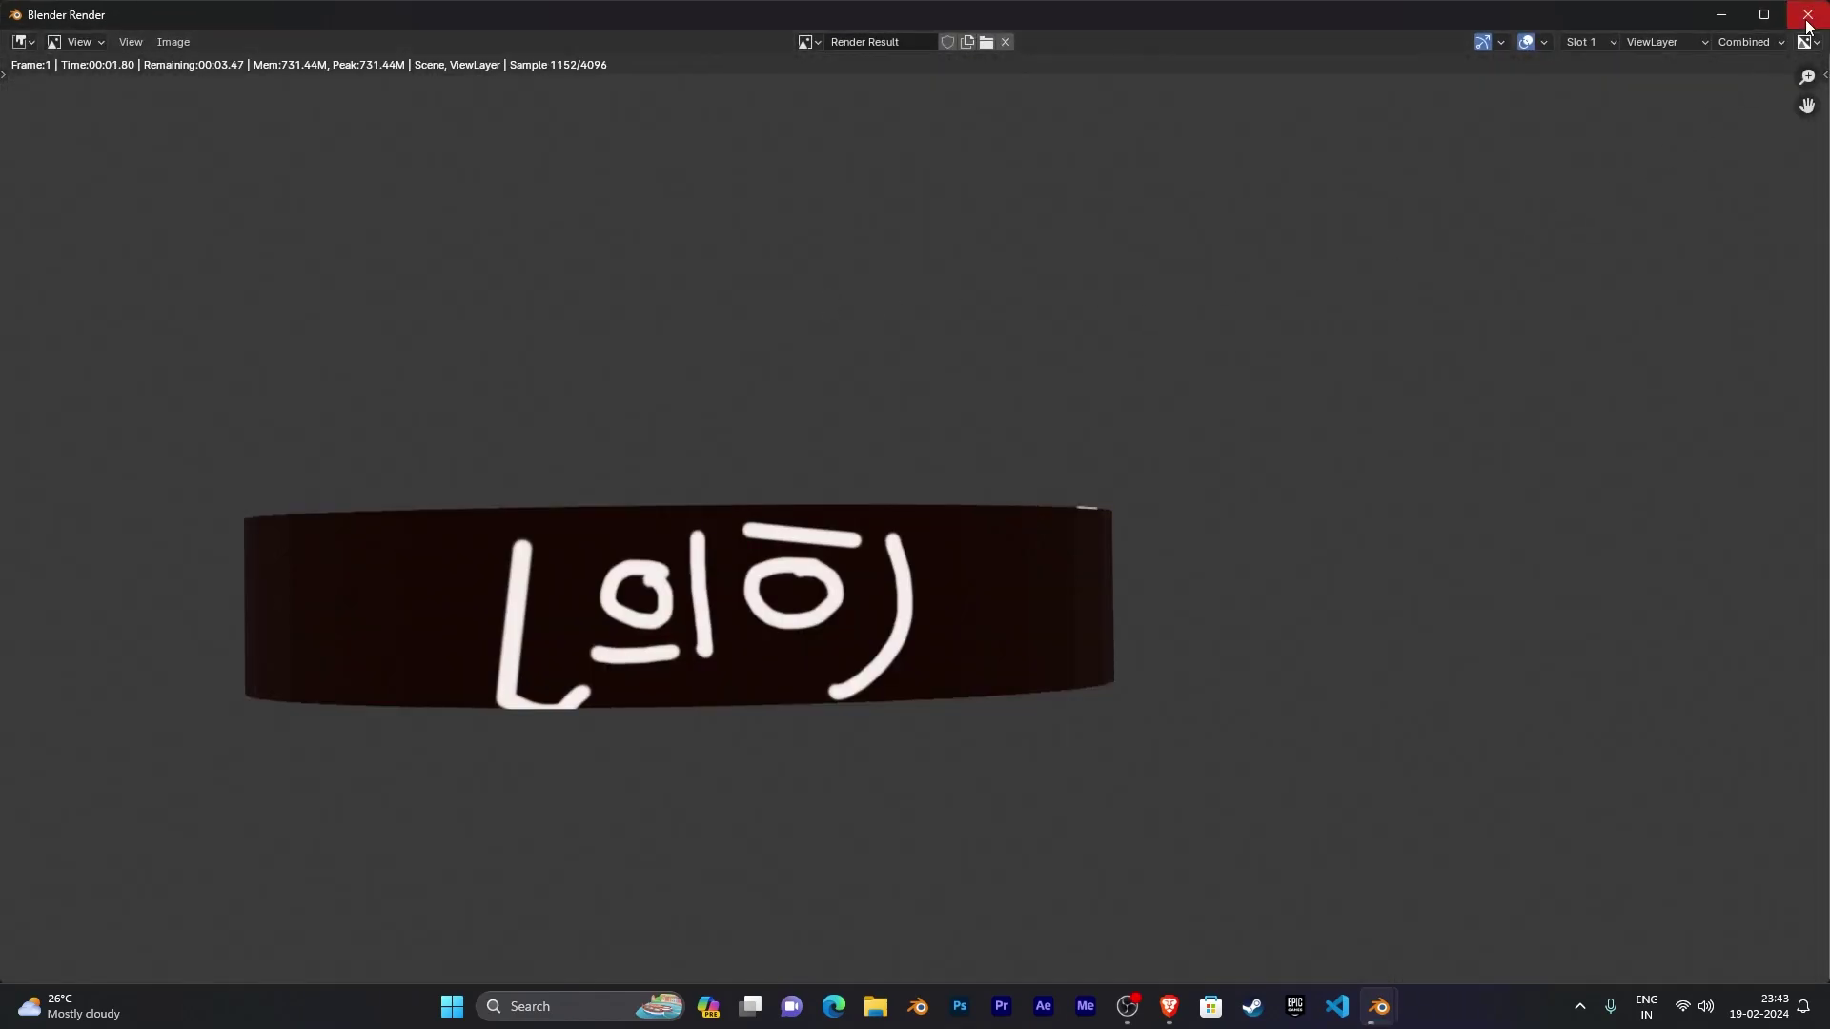
{"action": "left_click", "coordinate": [1718, 15]}
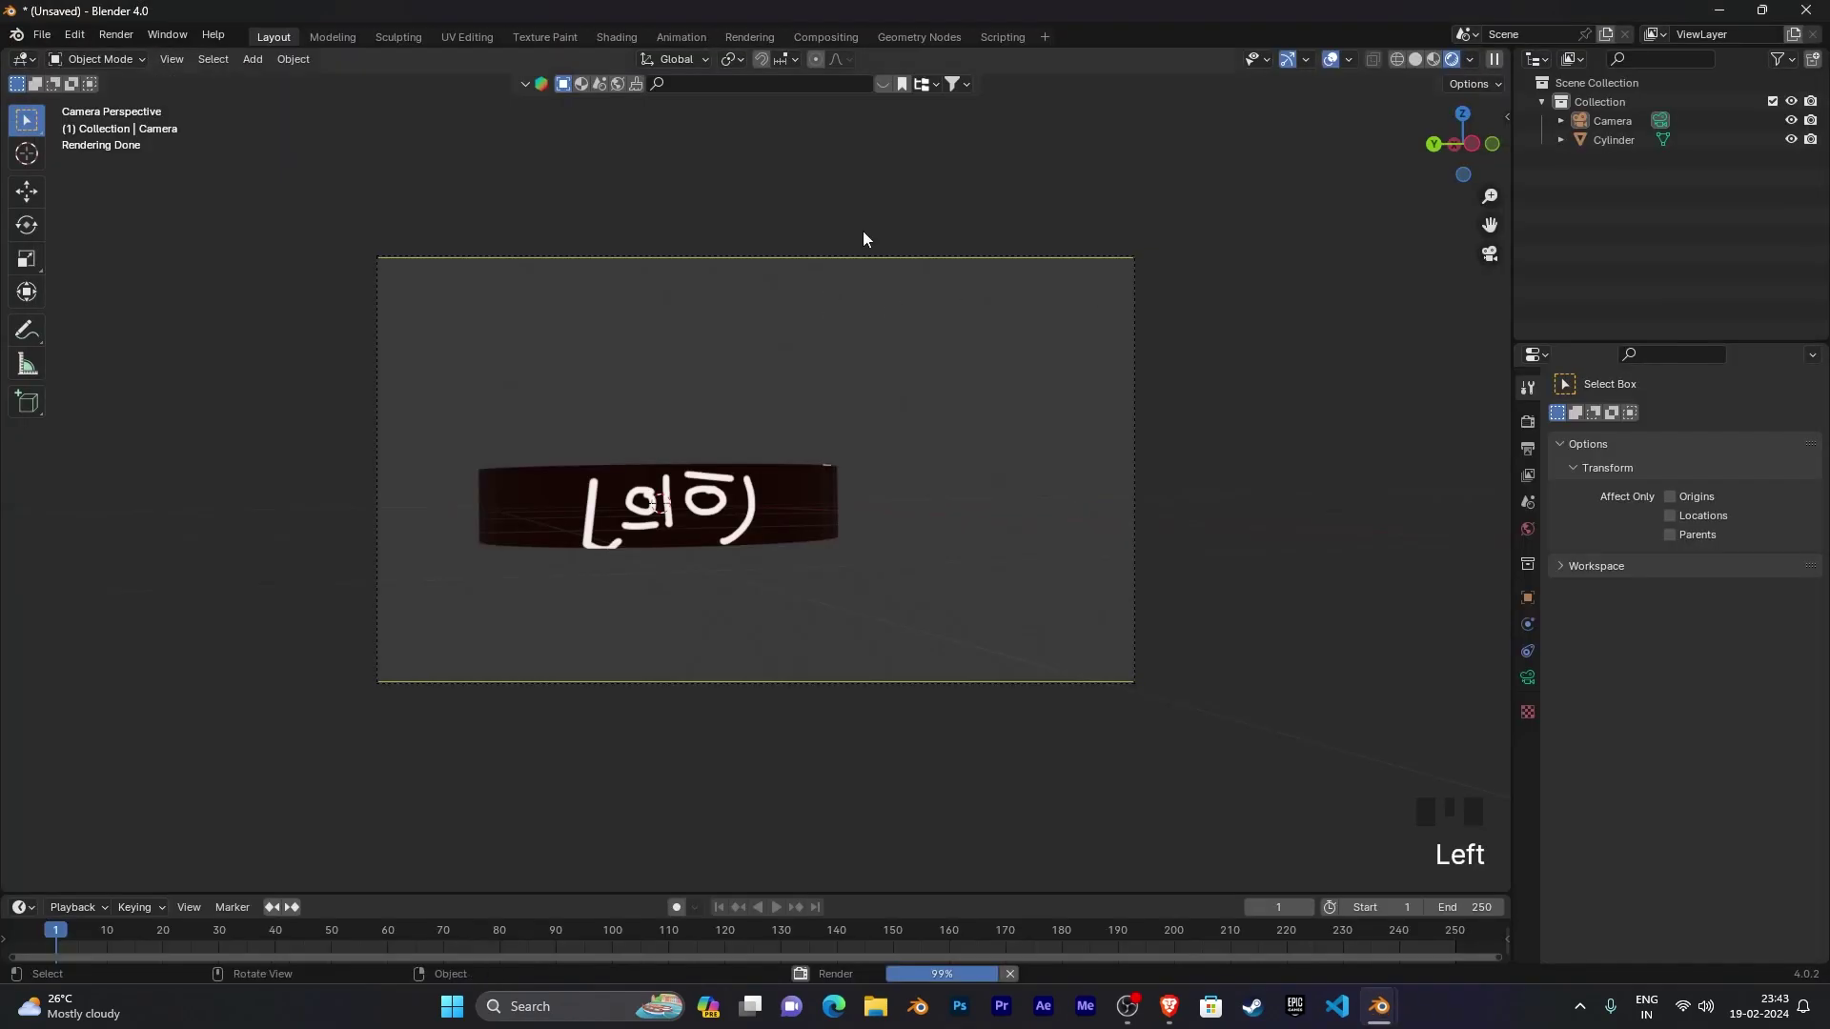
{"action": "left_click", "coordinate": [825, 36]}
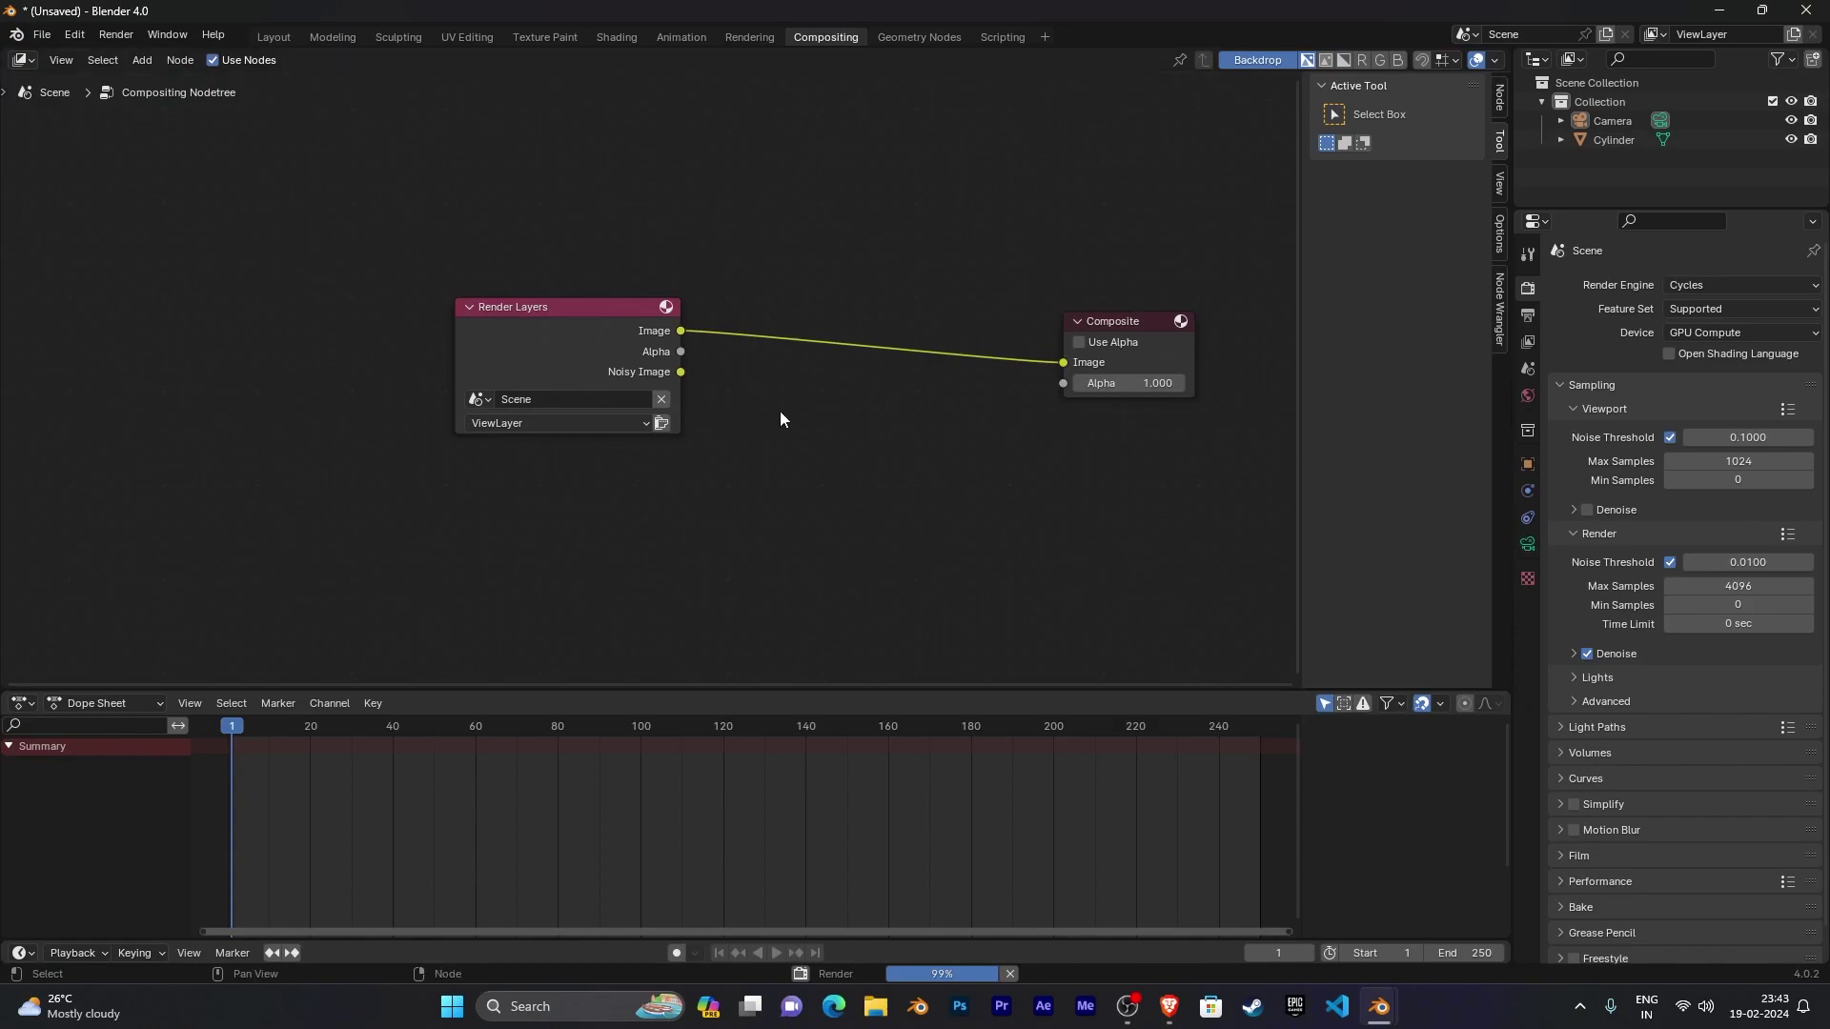
{"action": "left_click", "coordinate": [589, 422]}
{"action": "left_click", "coordinate": [575, 471]}
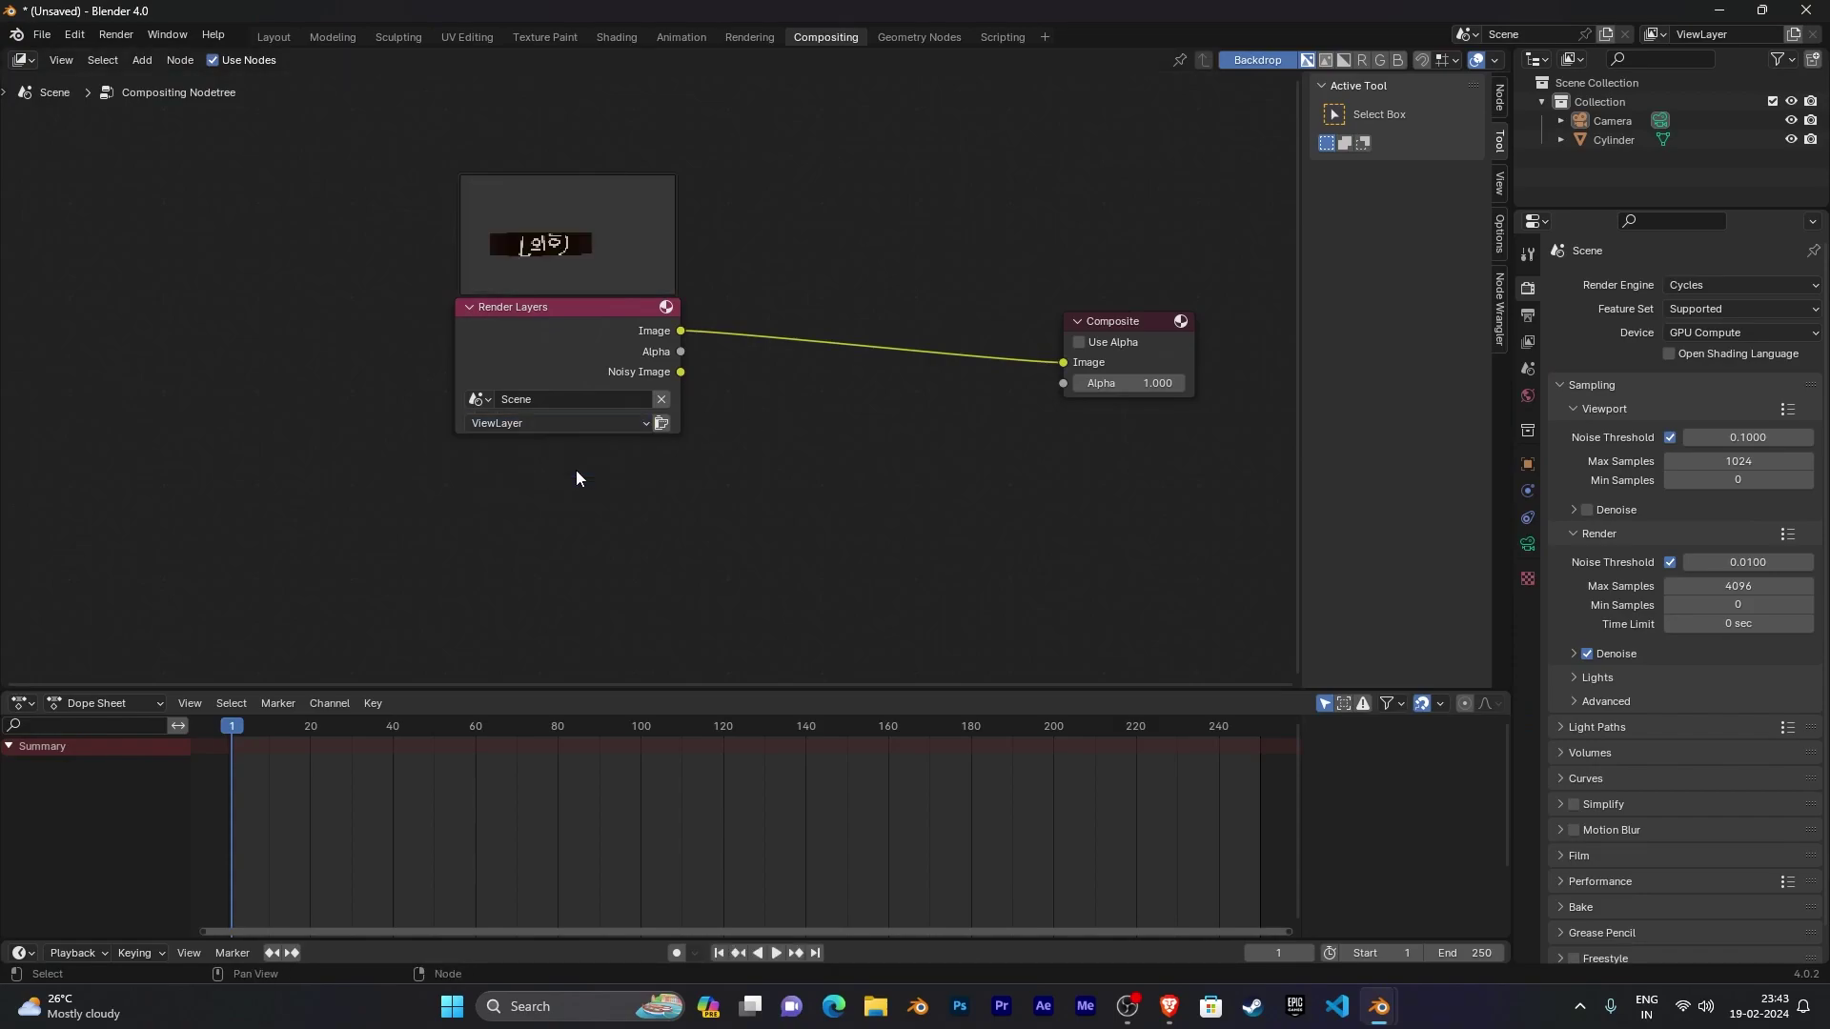
Step: Add a Glare node and insert it into the link between Render Layers and Composite
{"action": "middle_click_drag", "start_coordinate": [900, 473], "coordinate": [772, 487]}
{"action": "key", "text": "shift+a"}
{"action": "left_click", "coordinate": [772, 480]}
{"action": "type", "text": "gla"}
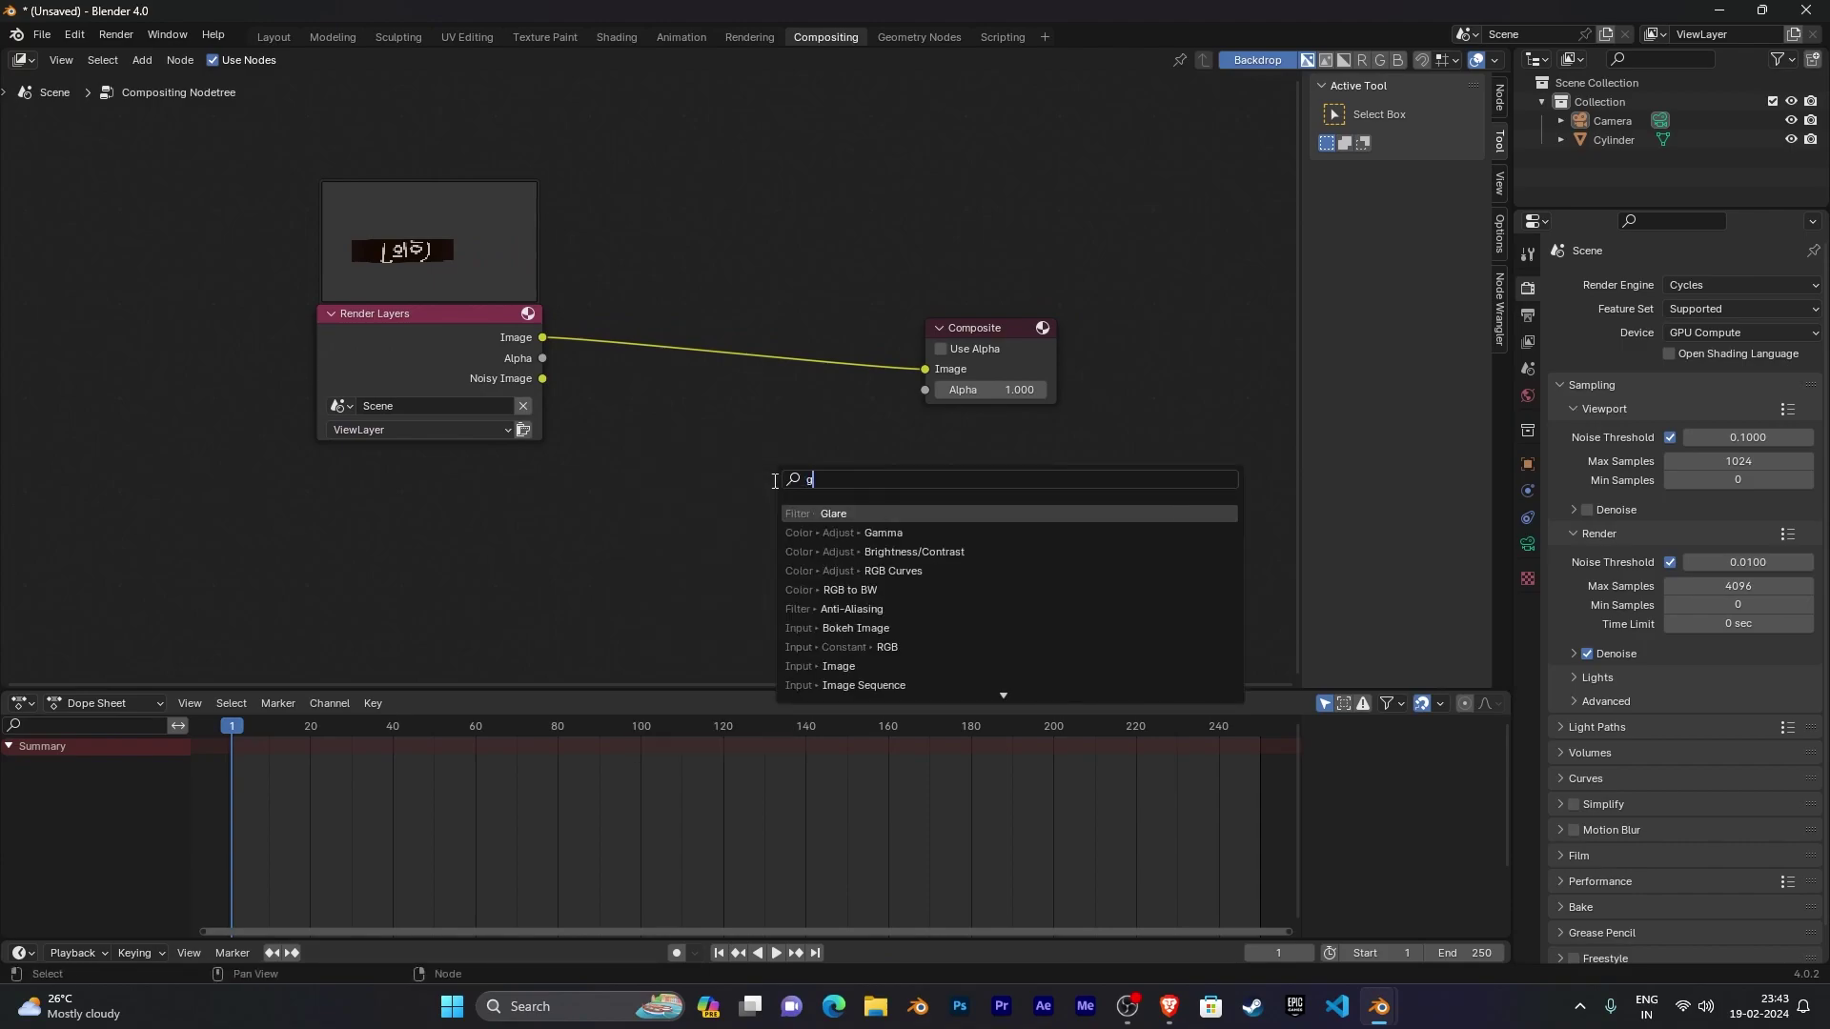
{"action": "key", "text": "Return"}
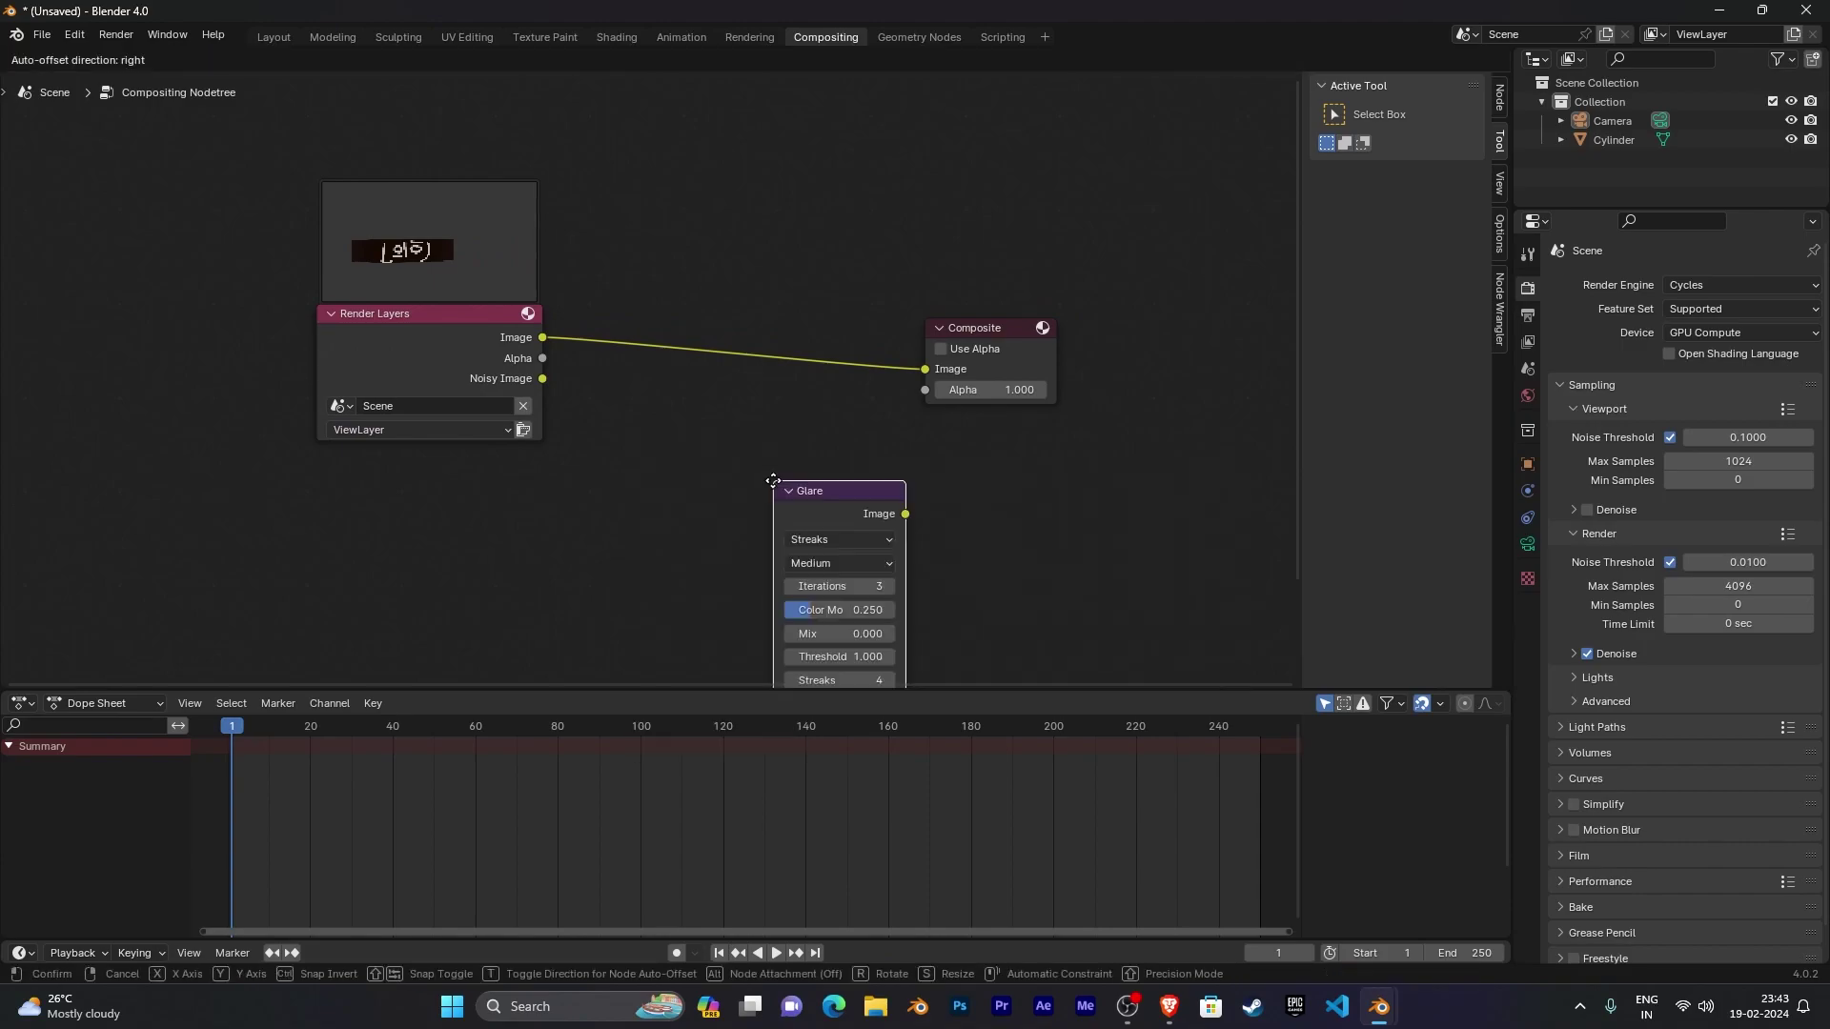
{"action": "left_click", "coordinate": [658, 243]}
{"action": "scroll", "coordinate": [856, 466], "scroll_direction": "up", "scroll_amount": 2}
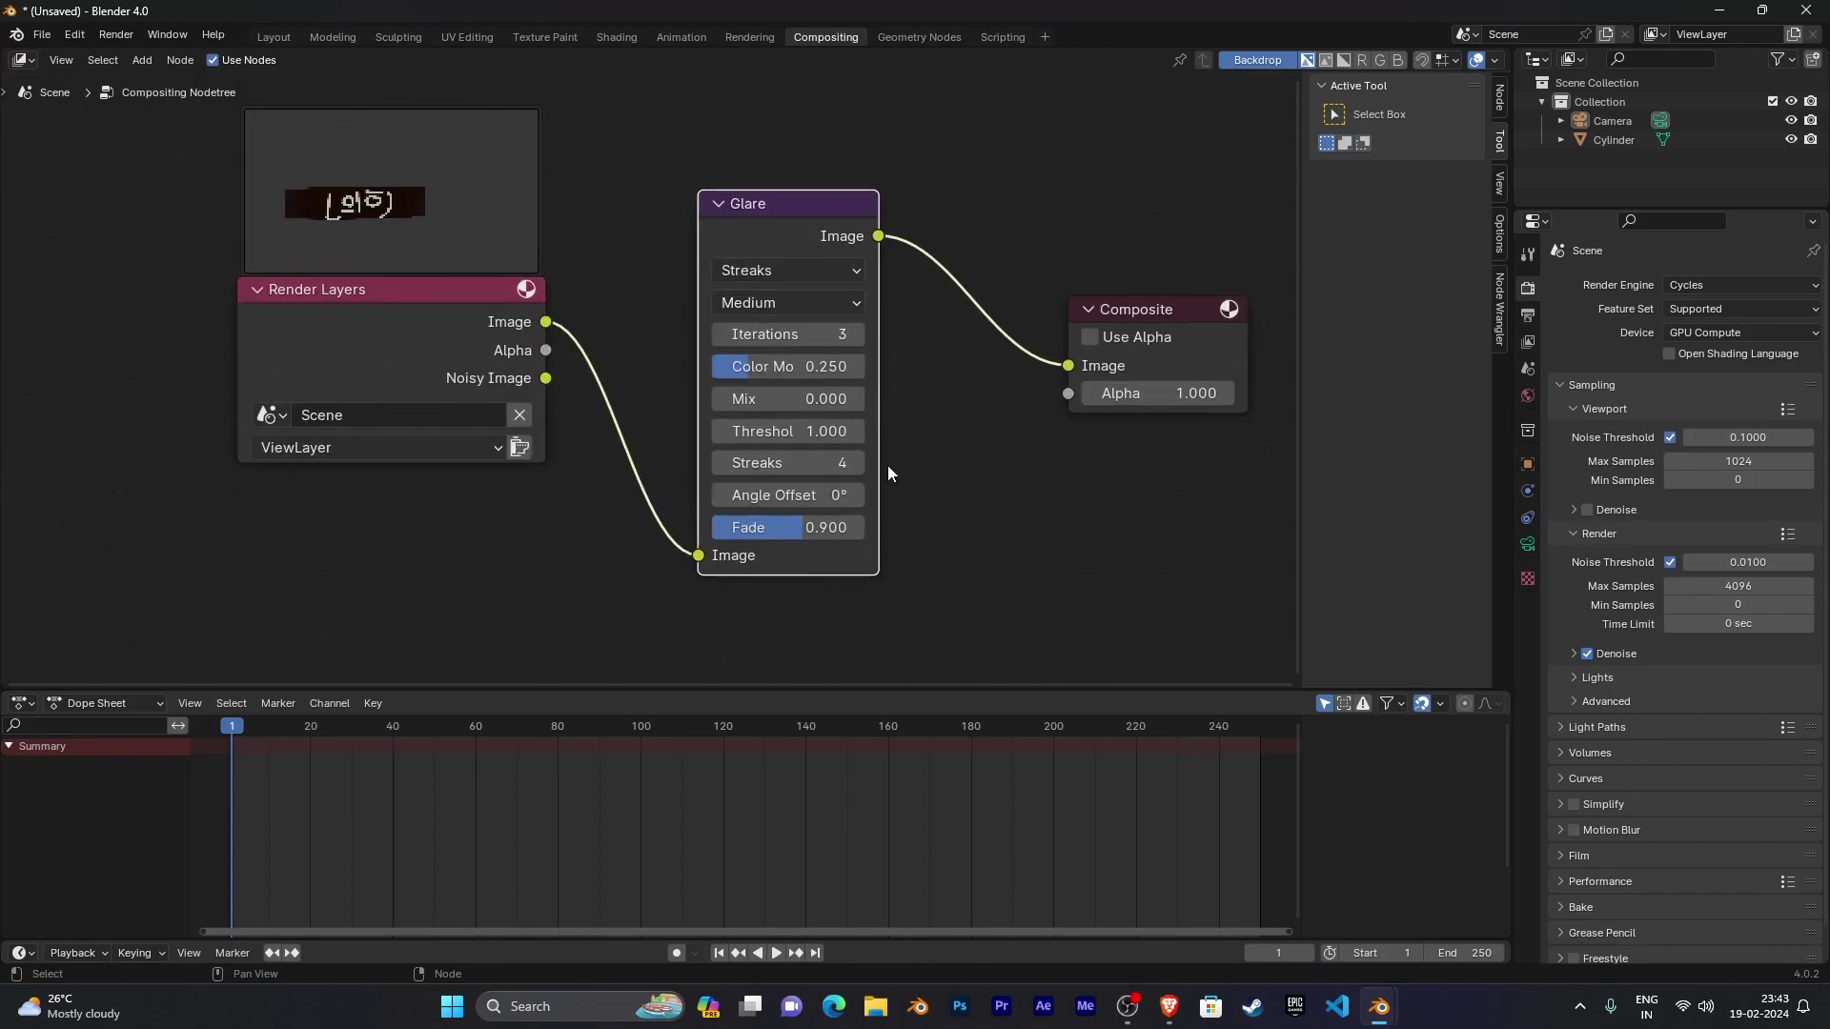
Step: Set the Glare node's type to Fog Glow
{"action": "middle_click_drag", "start_coordinate": [889, 465], "coordinate": [844, 513]}
{"action": "left_click", "coordinate": [757, 317]}
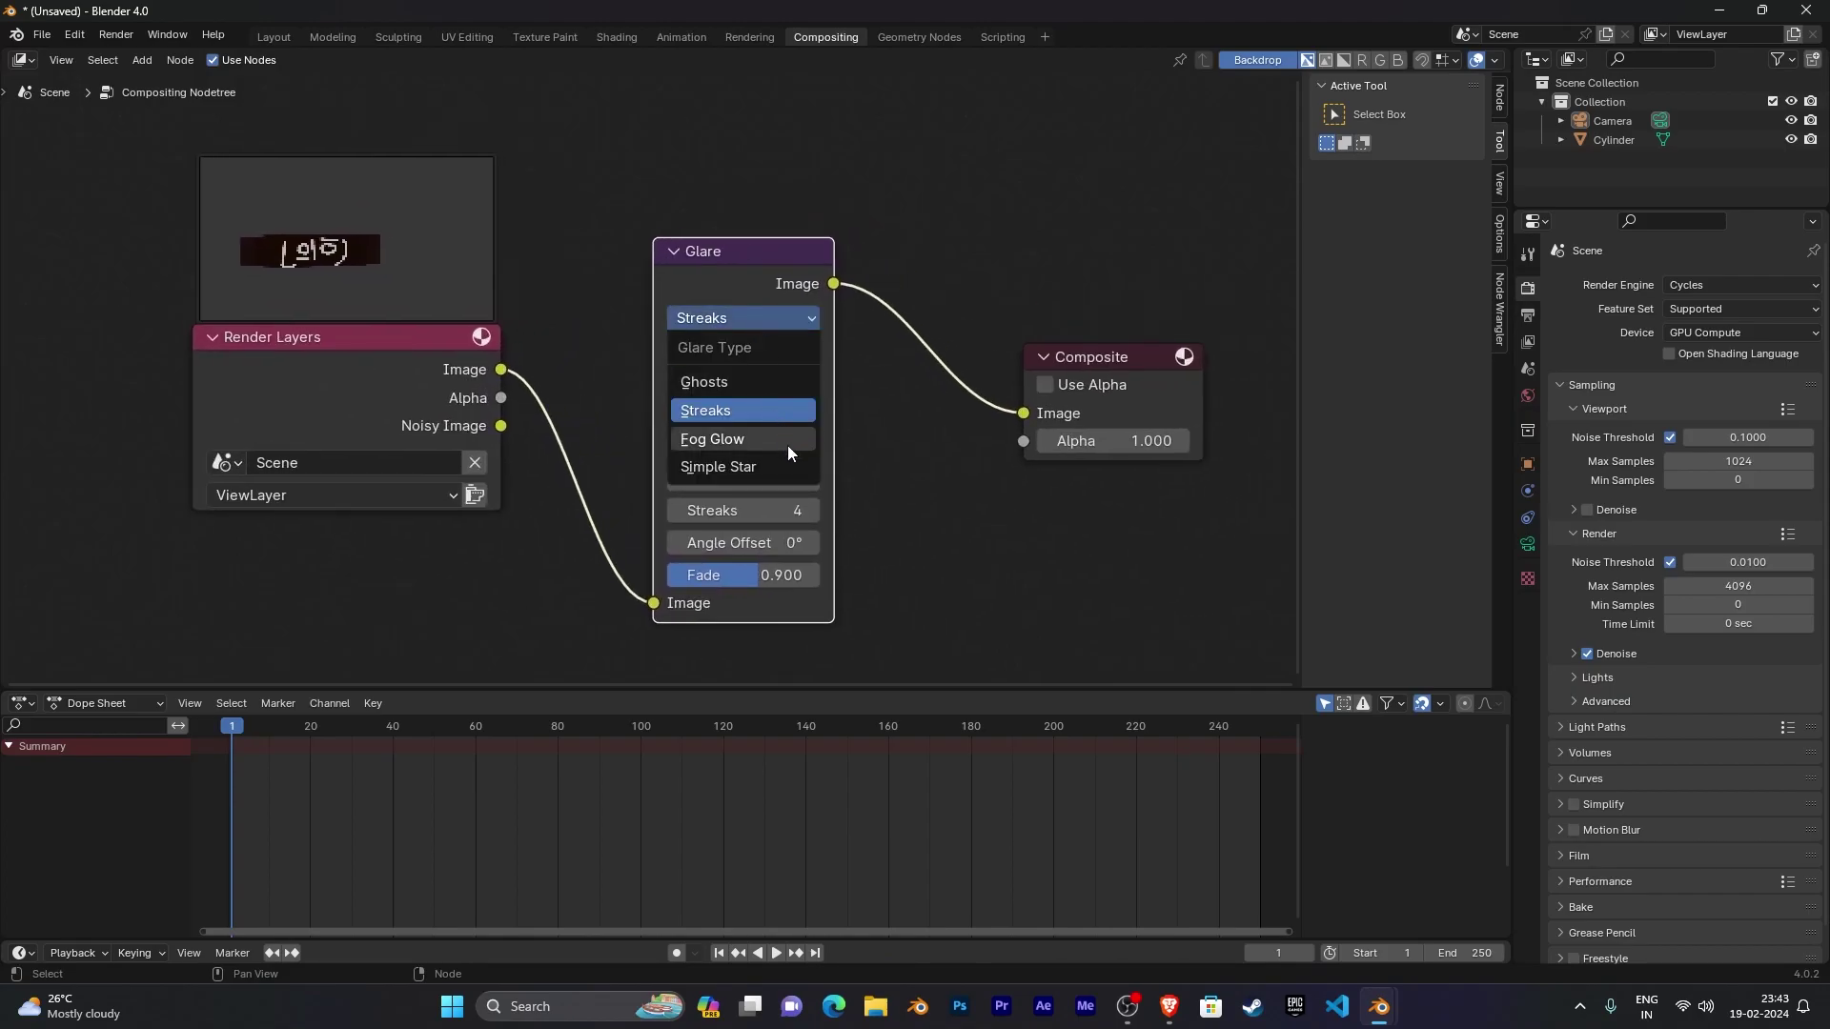
{"action": "left_click", "coordinate": [718, 439]}
{"action": "middle_click_drag", "start_coordinate": [888, 488], "coordinate": [768, 446]}
{"action": "scroll", "coordinate": [798, 453], "scroll_direction": "down", "scroll_amount": 1}
{"action": "scroll", "coordinate": [783, 482], "scroll_direction": "down", "scroll_amount": 1}
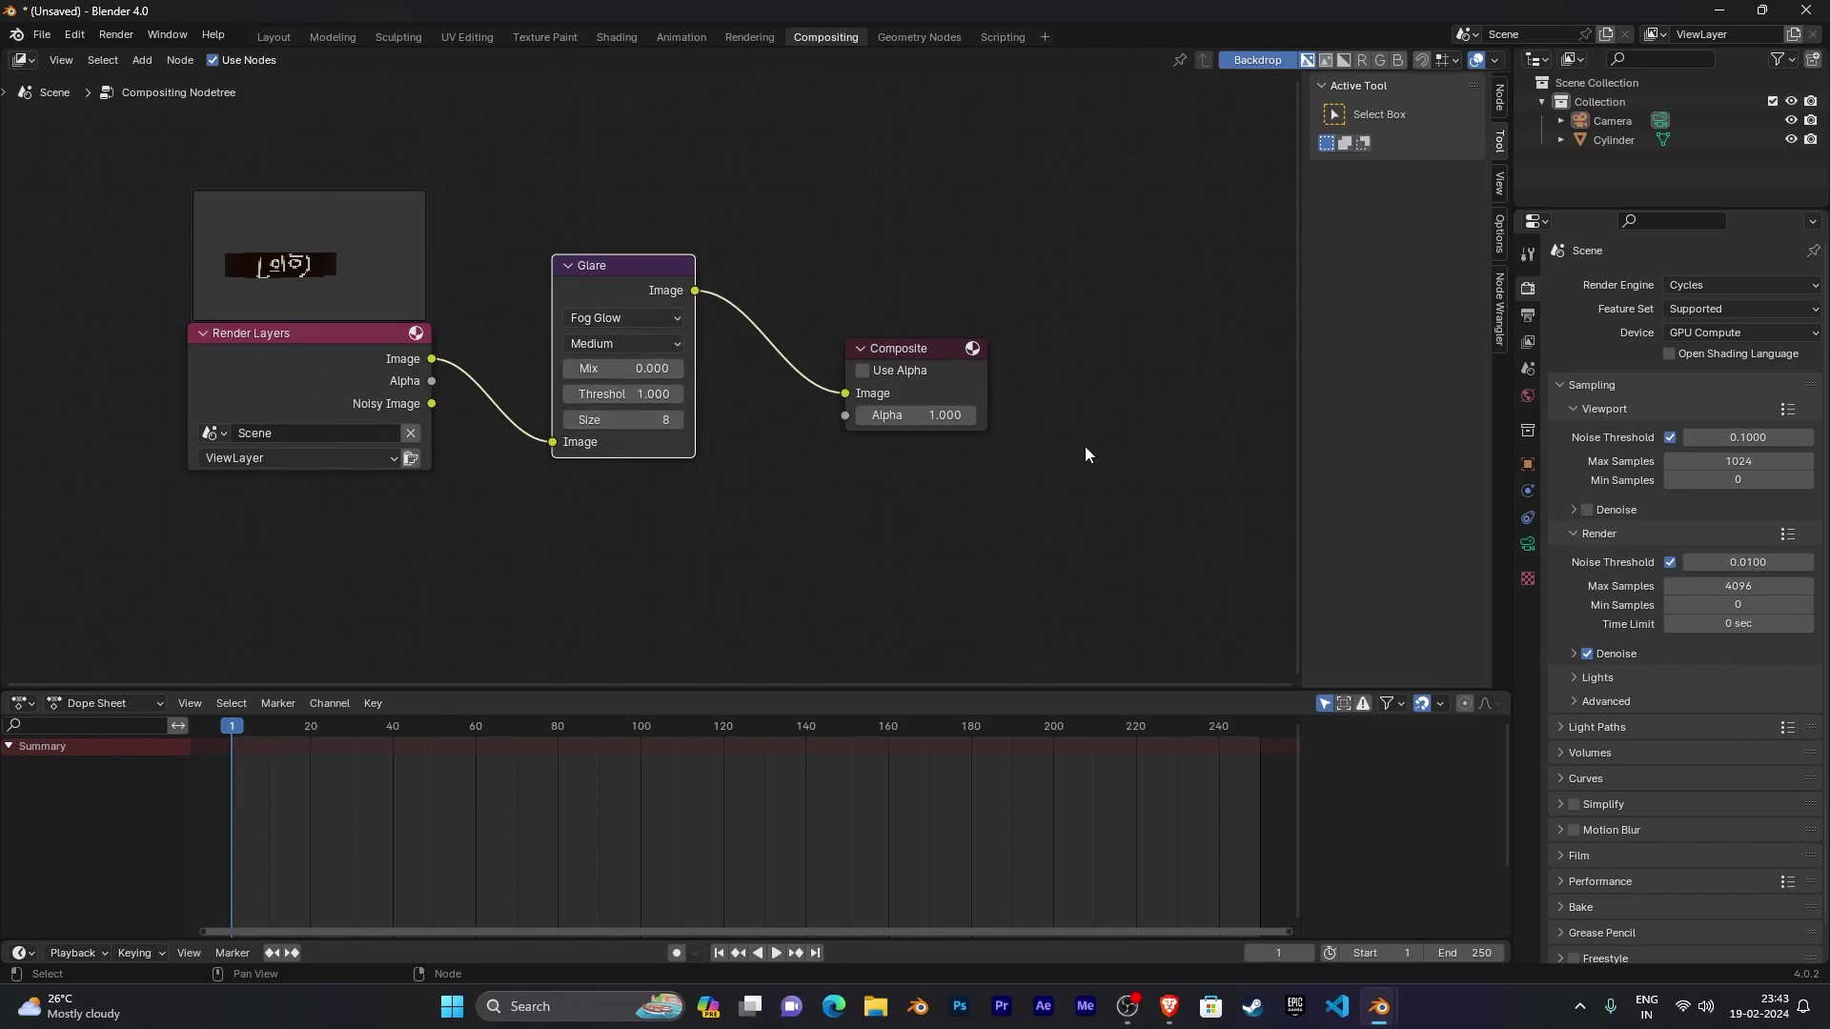
{"action": "scroll", "coordinate": [1084, 446], "scroll_direction": "down", "scroll_amount": 1}
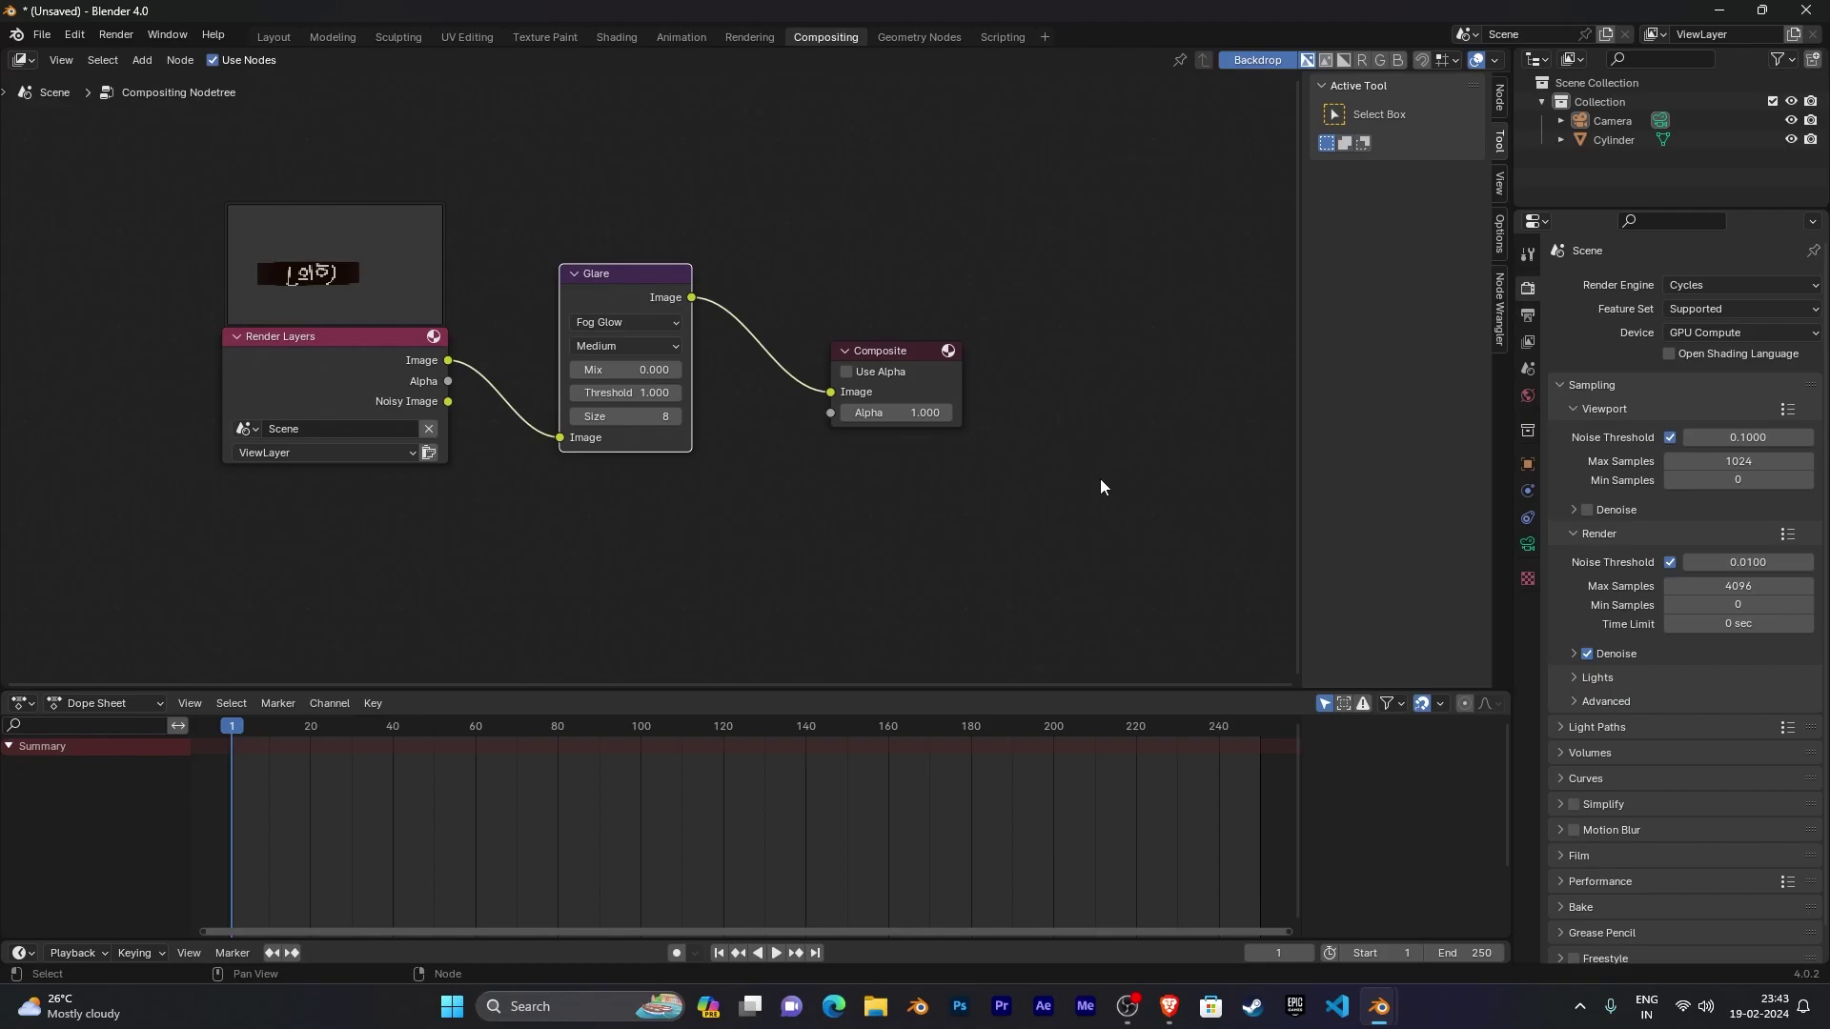